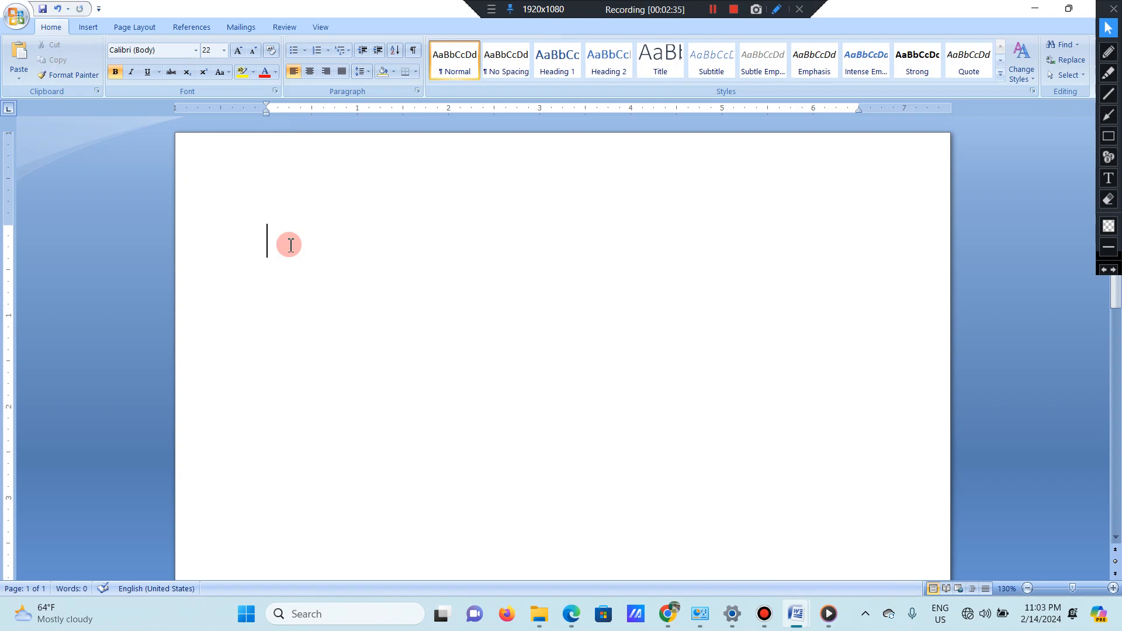
{"action": "type", "text": "GNVFMFN"}
{"action": "key", "text": "BackSpace"}
{"action": "key", "text": "BackSpace"}
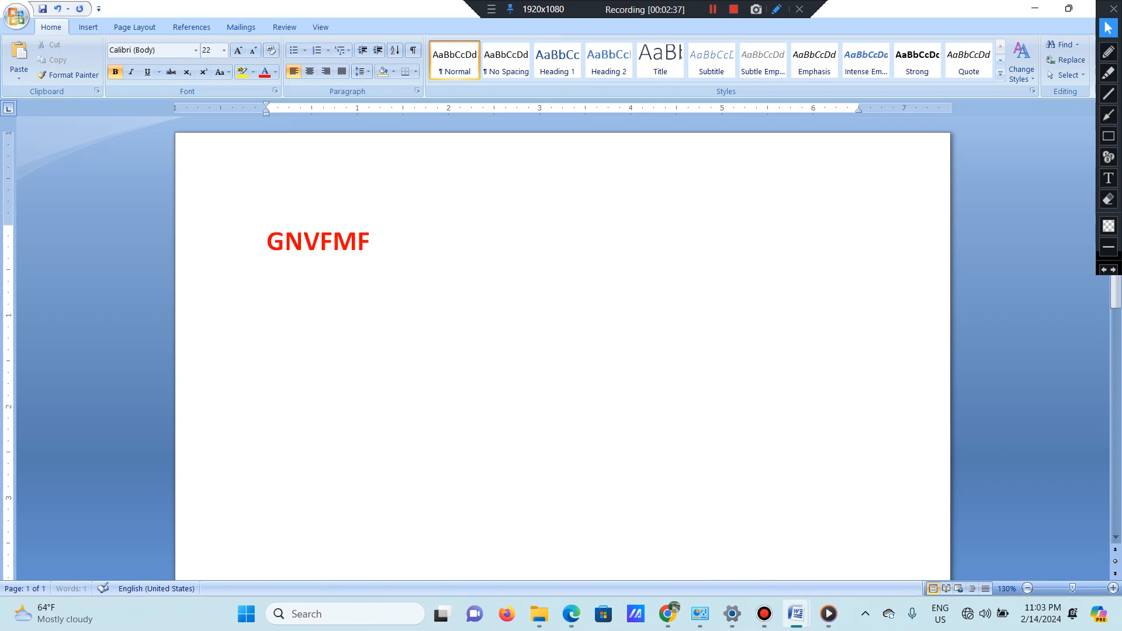
{"action": "key", "text": "BackSpace"}
{"action": "key", "text": "BackSpace"}
{"action": "key", "text": "BackSpace"}
{"action": "key", "text": "BackSpace"}
{"action": "key", "text": "BackSpace"}
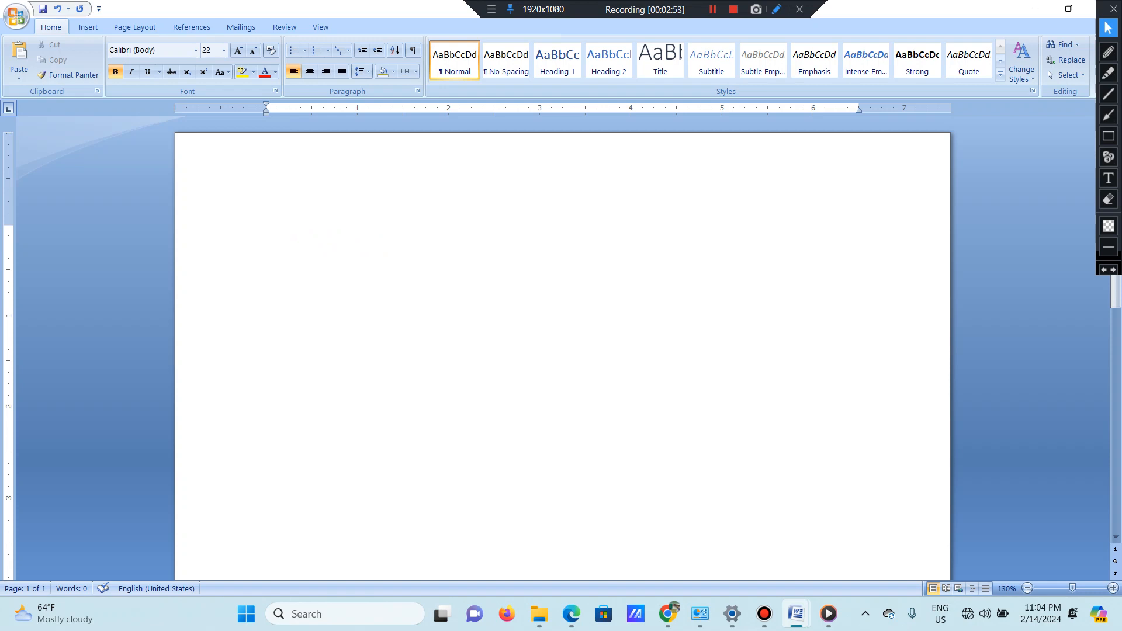
{"action": "type", "text": "="}
{"action": "key", "text": "Left"}
{"action": "key", "text": "Delete"}
Step: Turn off bold and set the font color to Automatic
{"action": "left_click", "coordinate": [115, 72]}
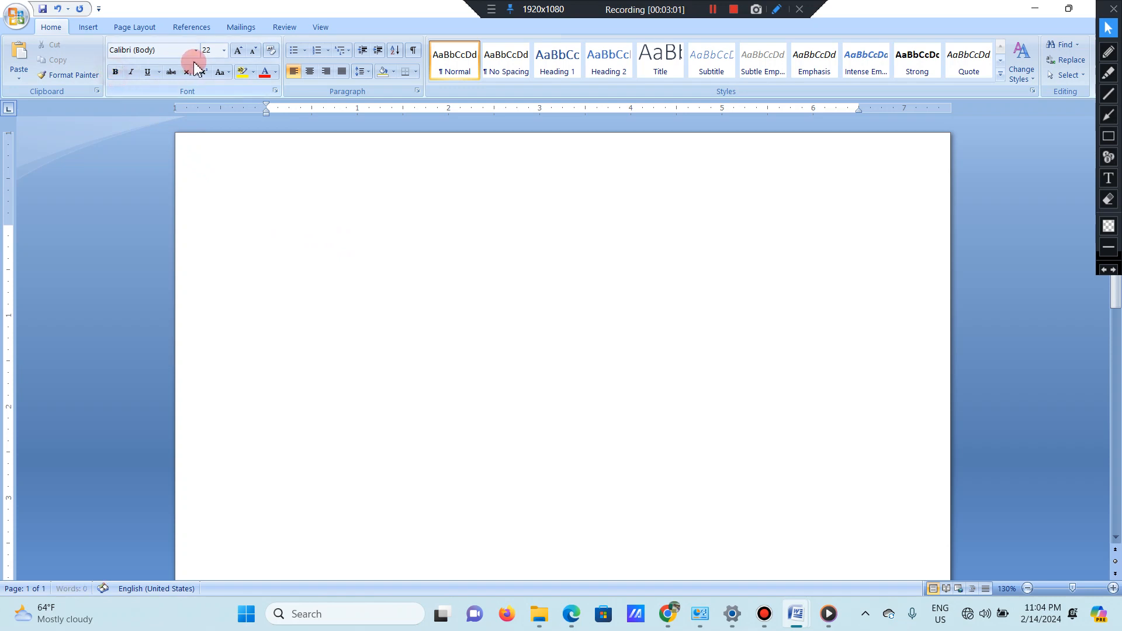
{"action": "left_click", "coordinate": [275, 71]}
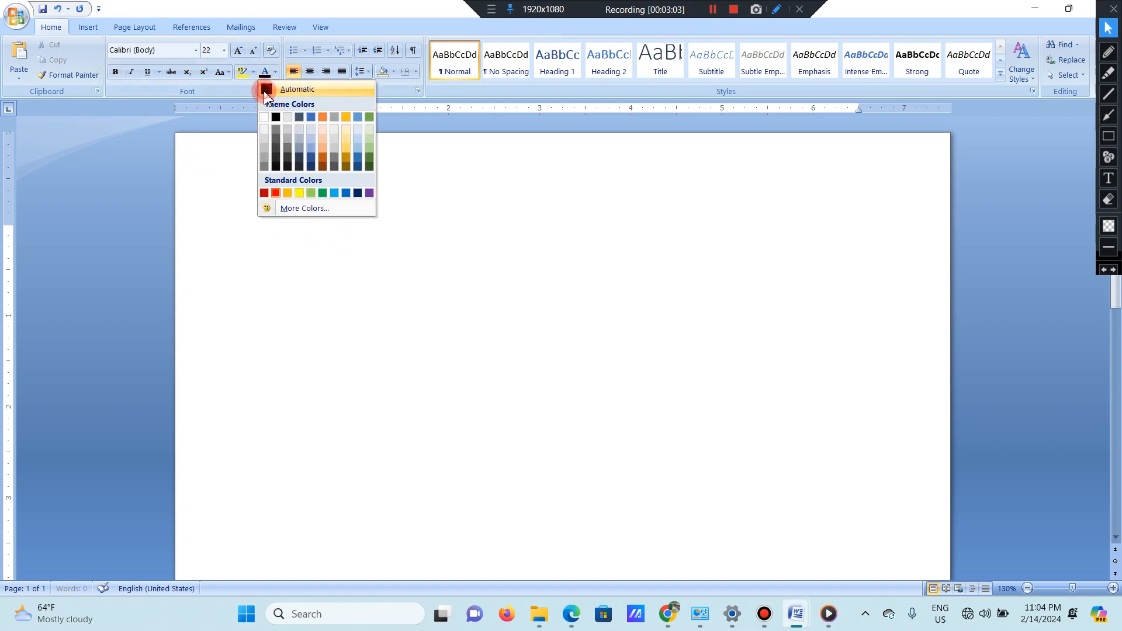
{"action": "left_click", "coordinate": [275, 88]}
Step: Reduce the font size to 11
{"action": "left_click", "coordinate": [255, 51]}
{"action": "left_click", "coordinate": [254, 51]}
{"action": "left_click", "coordinate": [256, 52]}
{"action": "left_click", "coordinate": [255, 51]}
{"action": "left_click", "coordinate": [256, 52]}
{"action": "left_click", "coordinate": [256, 52]}
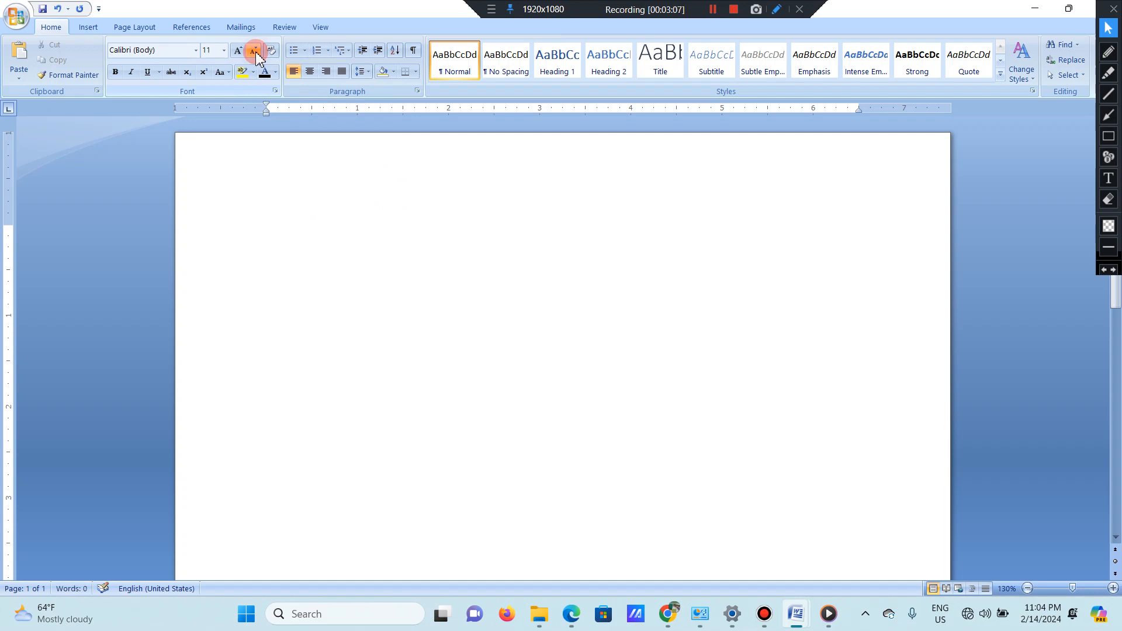
Step: Generate four paragraphs of sample text with the formula =RAND(4)
{"action": "type", "text": "="}
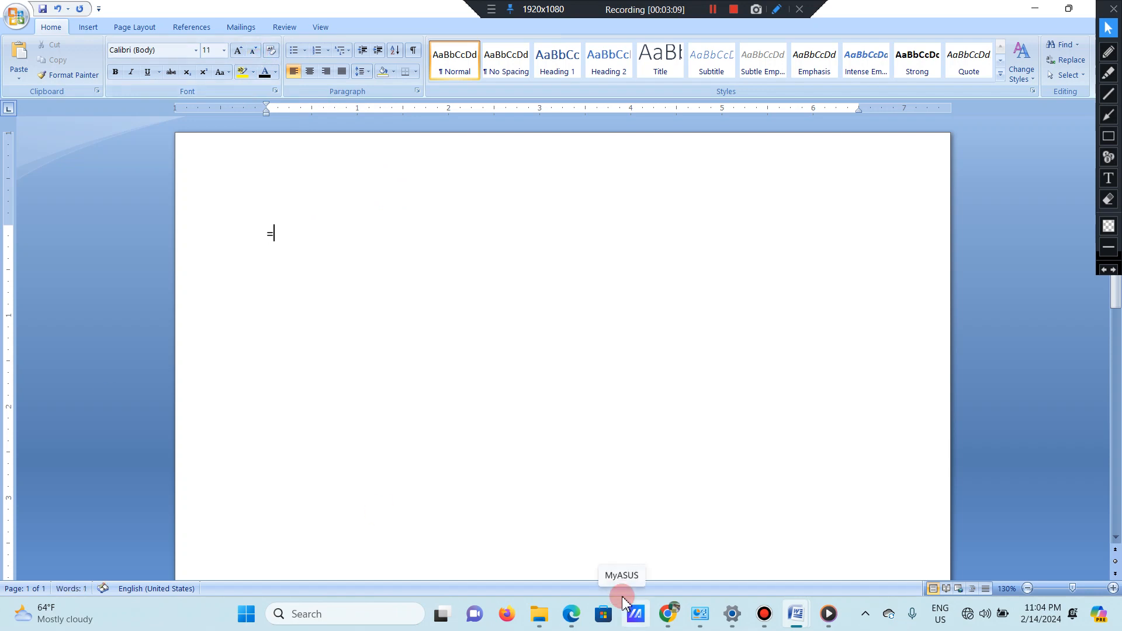
{"action": "type", "text": "RAND"}
{"action": "type", "text": "("}
{"action": "type", "text": "4"}
{"action": "type", "text": ")"}
{"action": "key", "text": "Return"}
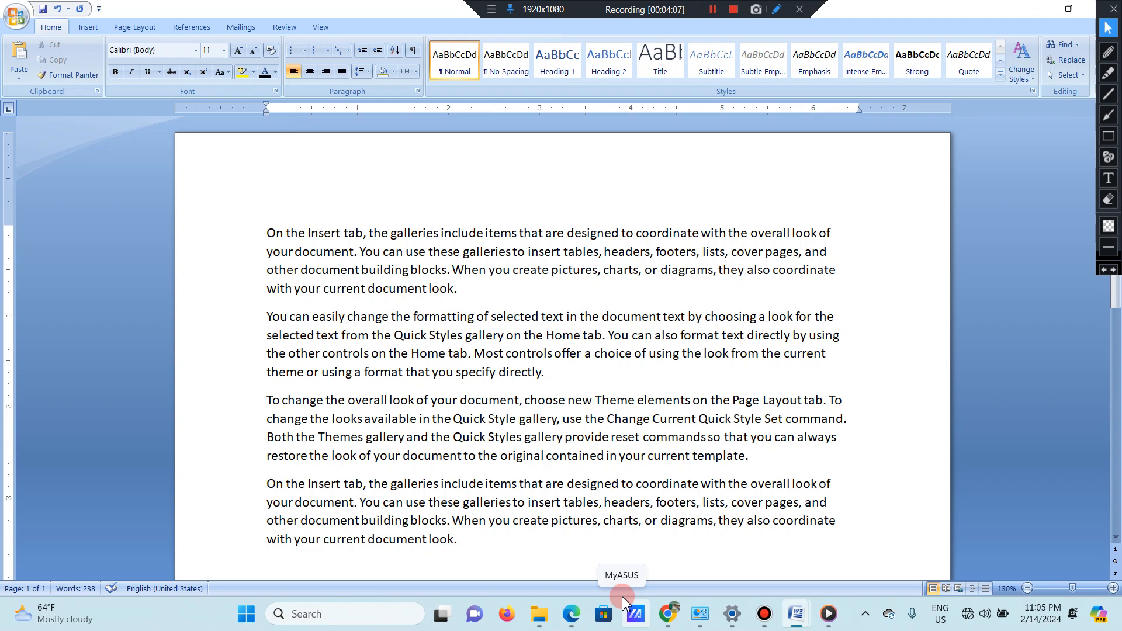
Step: Undo the generated sample text and bring it back, once by regenerating it and once with redo
{"action": "key", "text": "ctrl+z"}
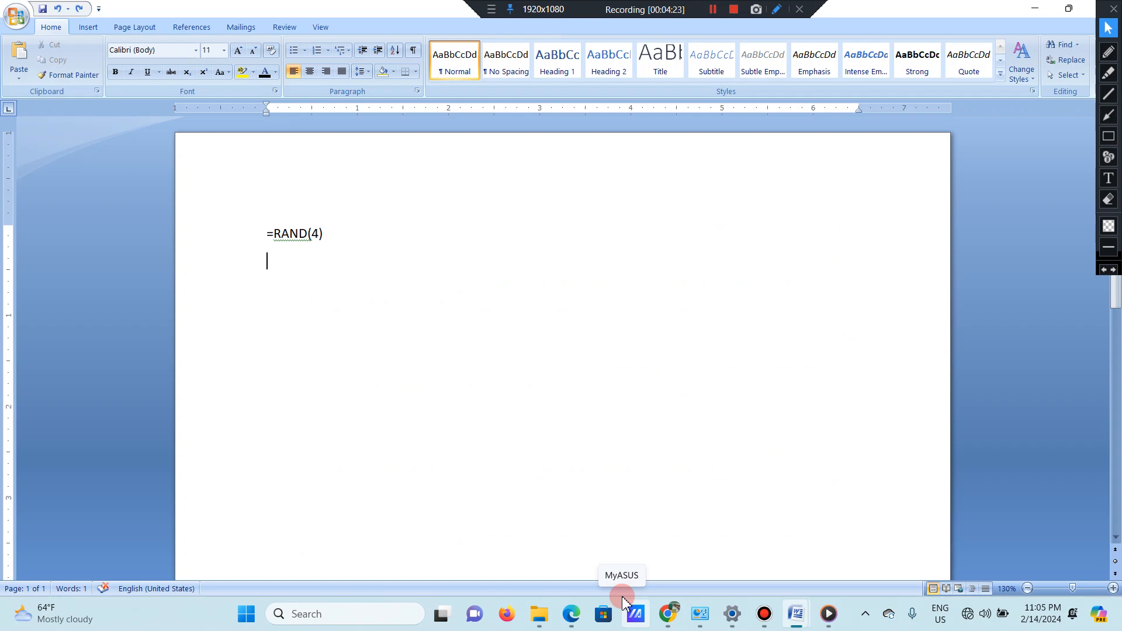
{"action": "key", "text": "Return"}
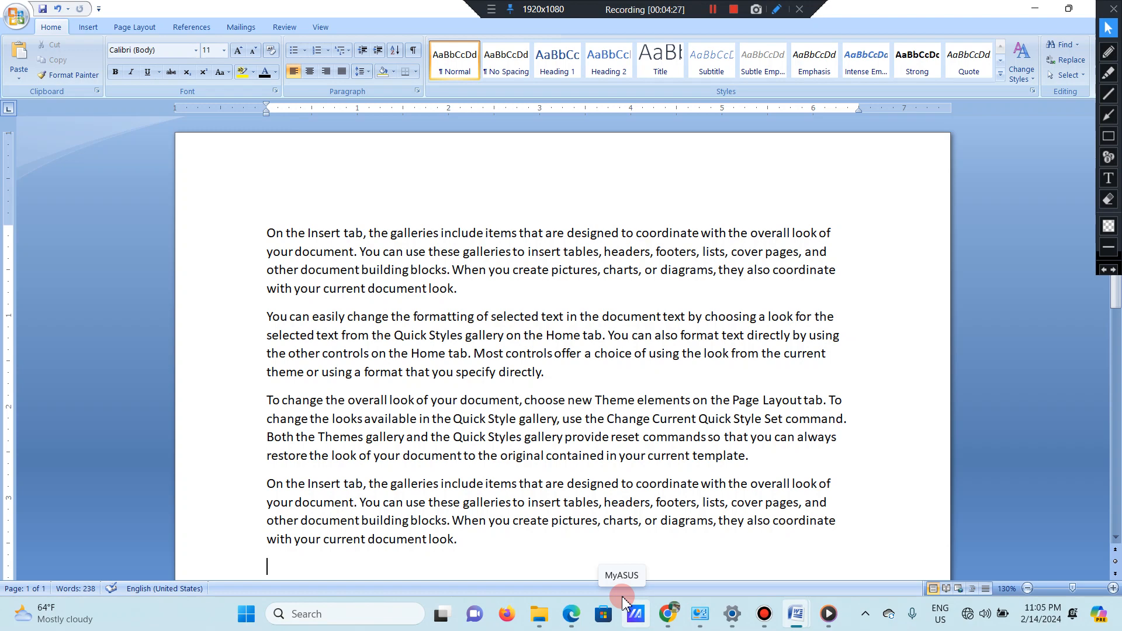
{"action": "key", "text": "ctrl+z"}
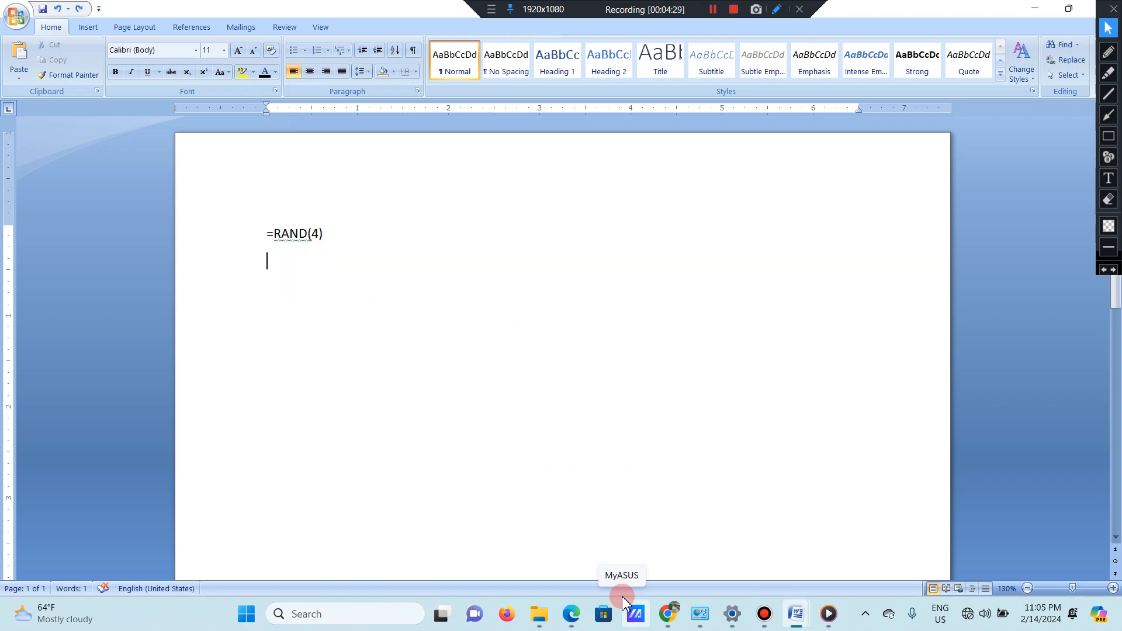
{"action": "key", "text": "ctrl+y"}
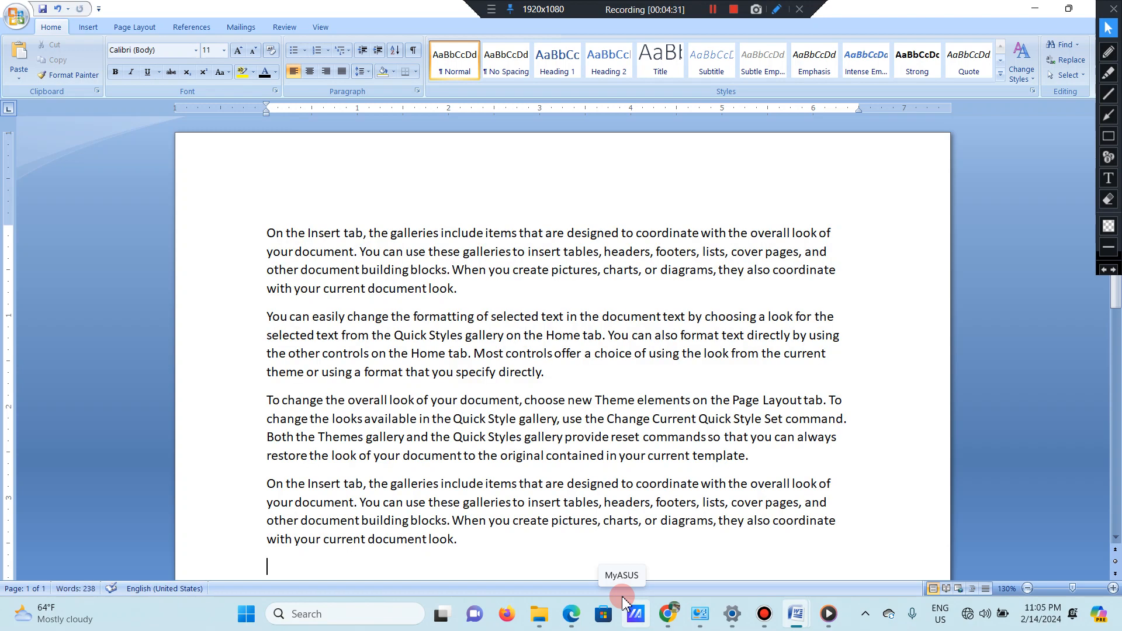
Step: Undo the four sample paragraphs and generate two paragraphs instead by changing the formula to =RAND(2)
{"action": "key", "text": "ctrl+z"}
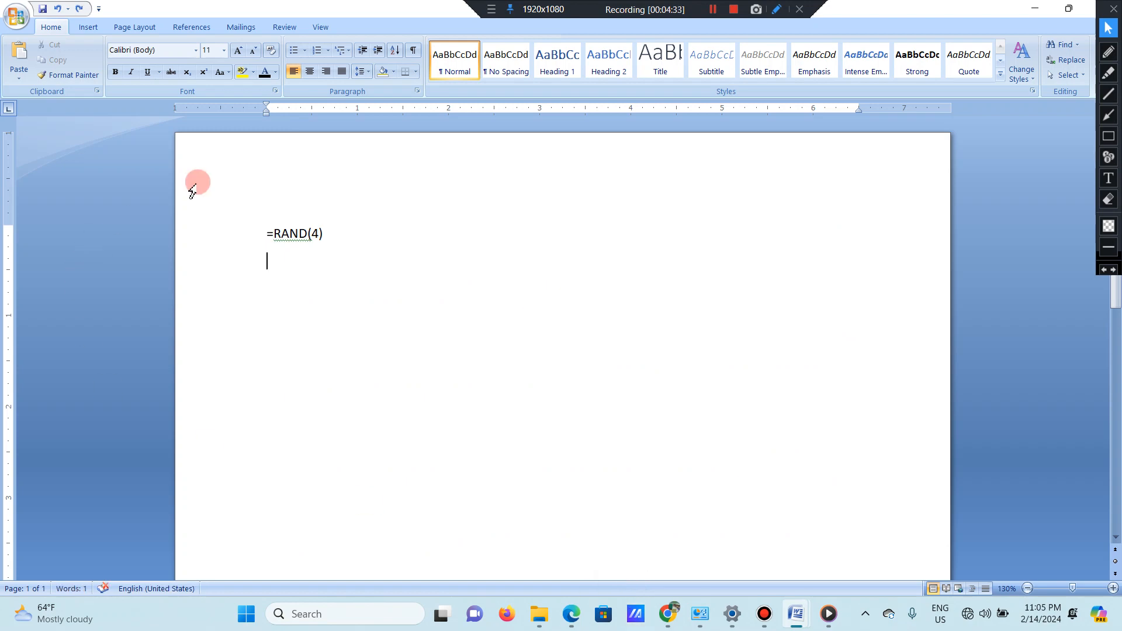
{"action": "left_click", "coordinate": [321, 234]}
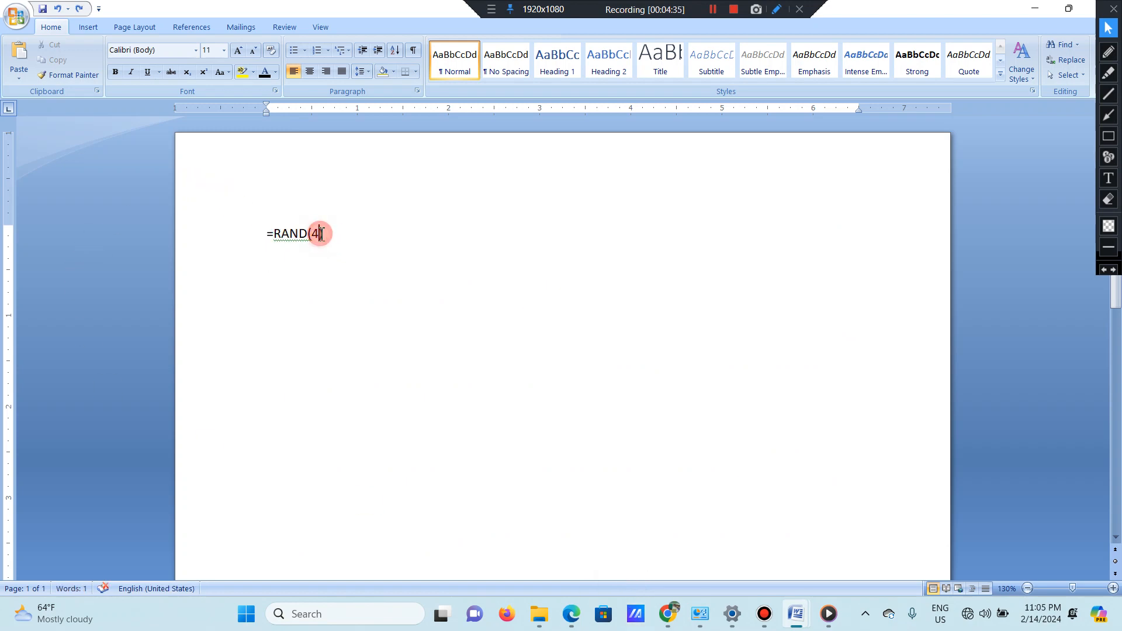
{"action": "key", "text": "BackSpace"}
{"action": "type", "text": "2"}
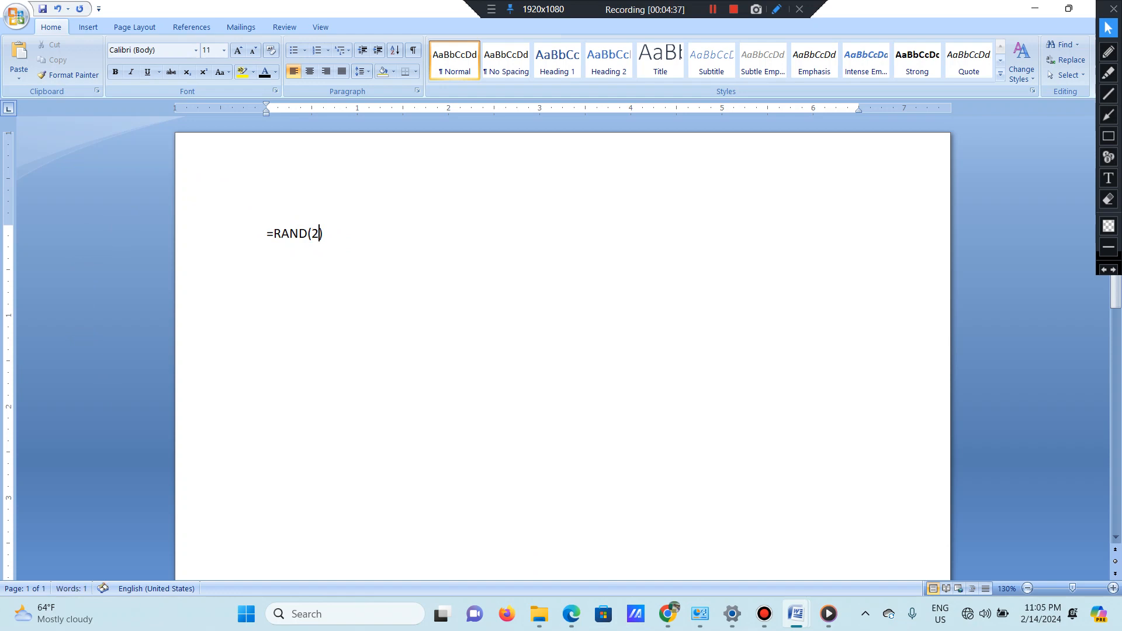
{"action": "key", "text": "Return"}
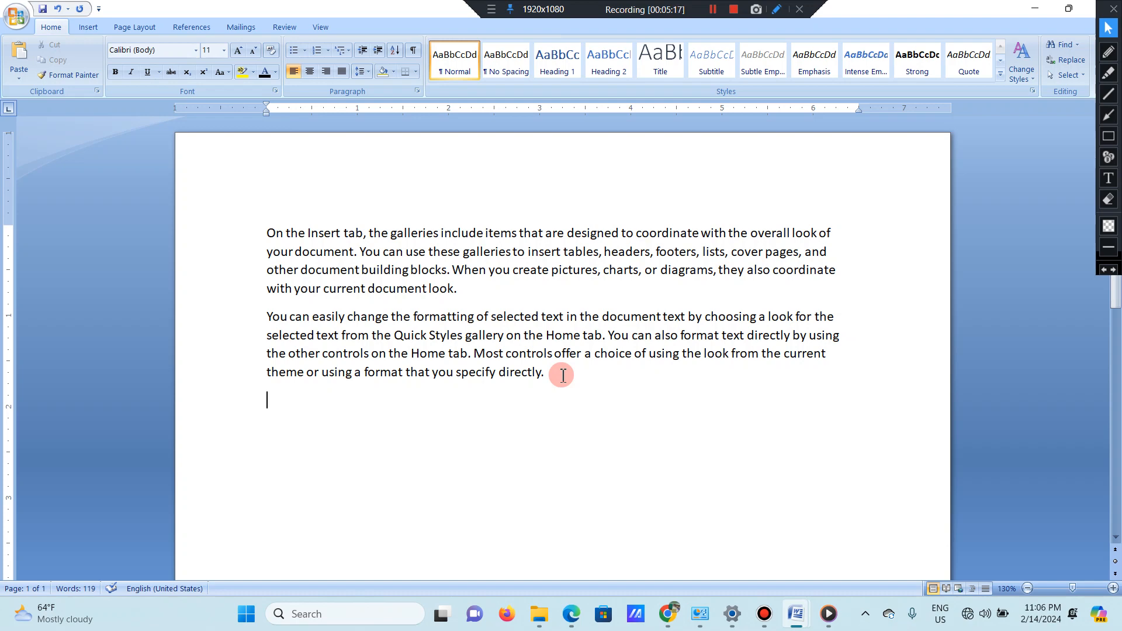
Step: Select the entire document, select only the first paragraph, and clear the selection
{"action": "key", "text": "ctrl+a"}
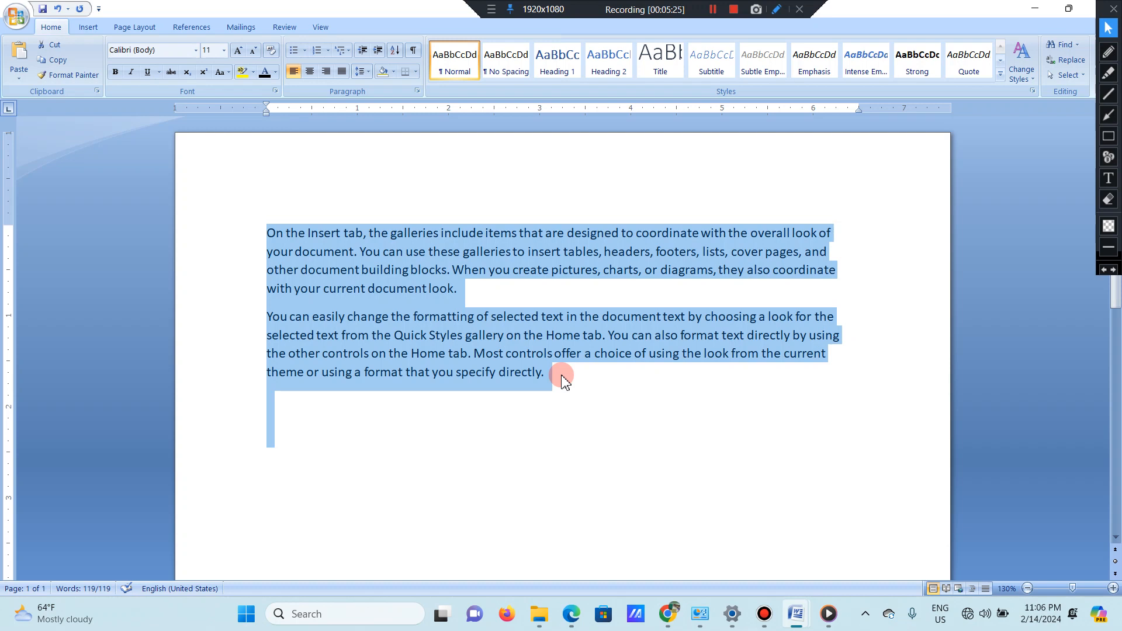
{"action": "left_click", "coordinate": [462, 285]}
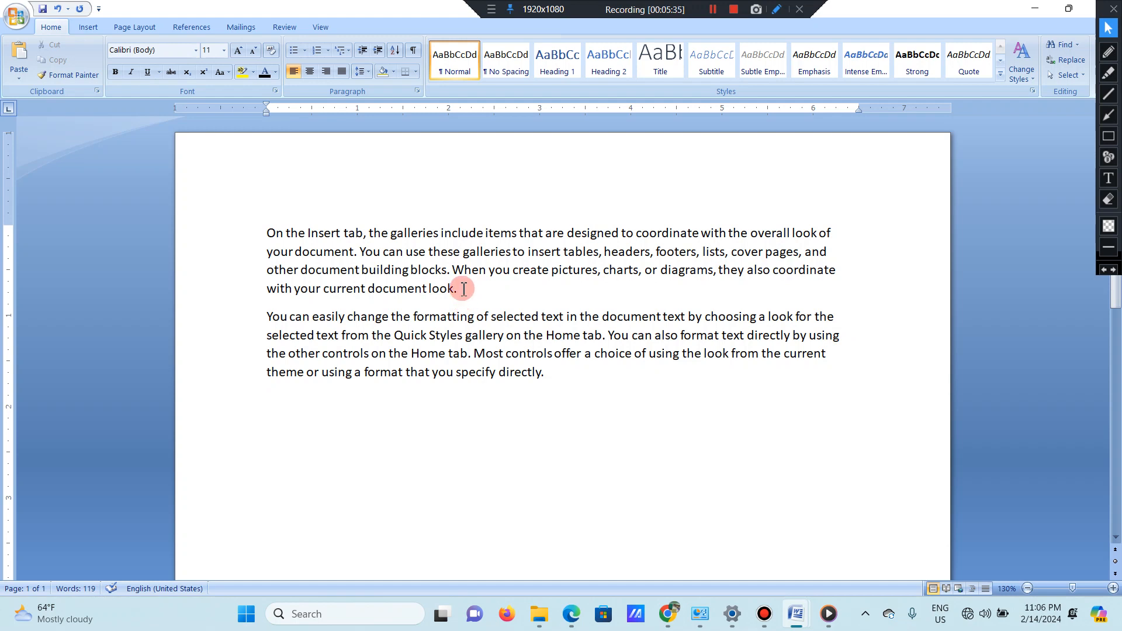
{"action": "left_click_drag", "start_coordinate": [457, 288], "coordinate": [272, 223]}
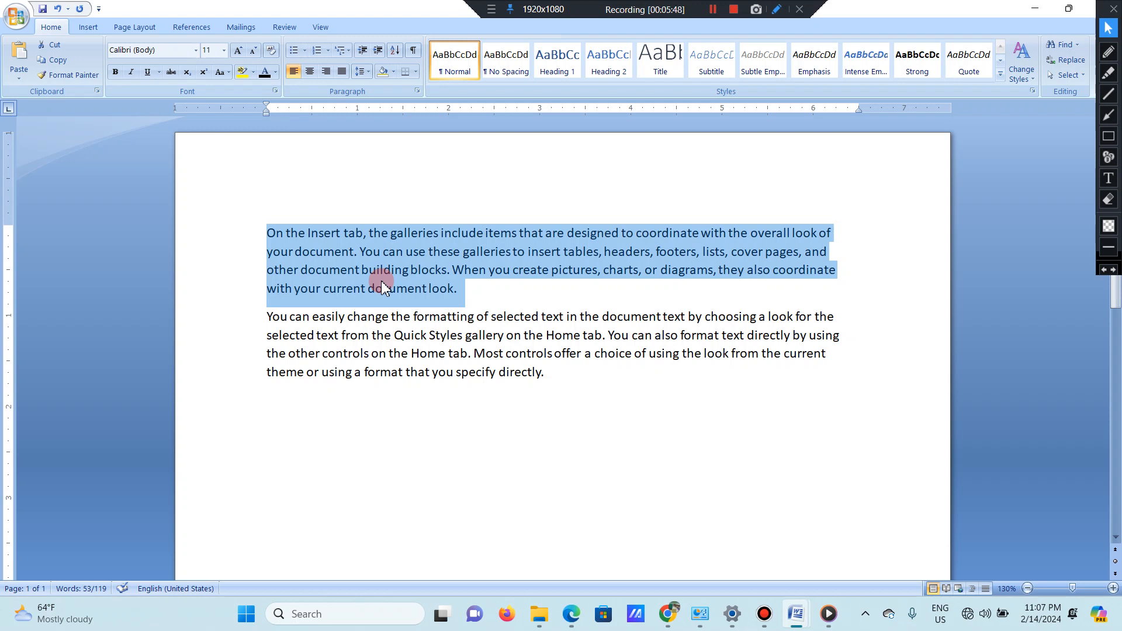
{"action": "left_click", "coordinate": [465, 292]}
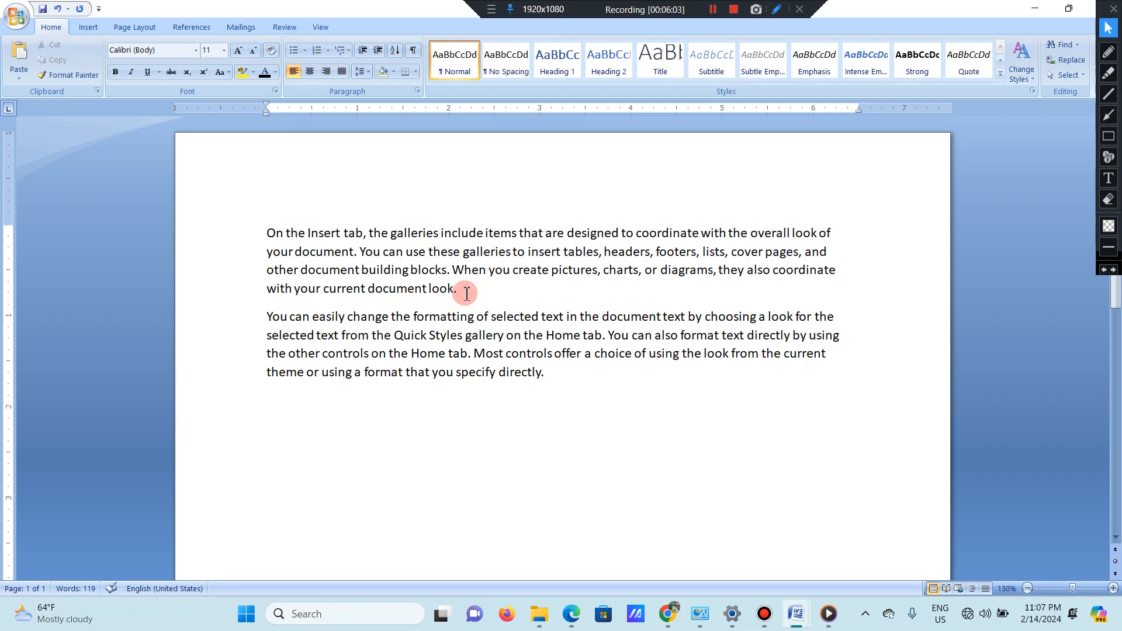
Step: Move the text cursor line by line and character by character to the start of the second paragraph
{"action": "key", "text": "Up"}
{"action": "key", "text": "Up"}
{"action": "key", "text": "Up"}
{"action": "key", "text": "Down"}
{"action": "key", "text": "Down"}
{"action": "key", "text": "Up"}
{"action": "key", "text": "Left"}
{"action": "key", "text": "Left"}
{"action": "key", "text": "Left"}
{"action": "key", "text": "Down"}
{"action": "key", "text": "Down"}
{"action": "key", "text": "Down"}
{"action": "key", "text": "Right"}
{"action": "key", "text": "Right"}
{"action": "key", "text": "Right"}
{"action": "key", "text": "Right"}
Step: Extend the selection up into the first paragraph and back down to the second paragraph's last line
{"action": "key", "text": "shift+Left"}
{"action": "key", "text": "shift+Left"}
{"action": "key", "text": "shift+Left"}
{"action": "key", "text": "shift+Left"}
{"action": "key", "text": "shift+Left"}
{"action": "key", "text": "shift+Left"}
{"action": "key", "text": "shift+Up"}
{"action": "key", "text": "shift+Up"}
{"action": "key", "text": "shift+Up"}
{"action": "key", "text": "shift+Home"}
{"action": "key", "text": "shift+Down"}
{"action": "key", "text": "shift+Down"}
{"action": "key", "text": "shift+Down"}
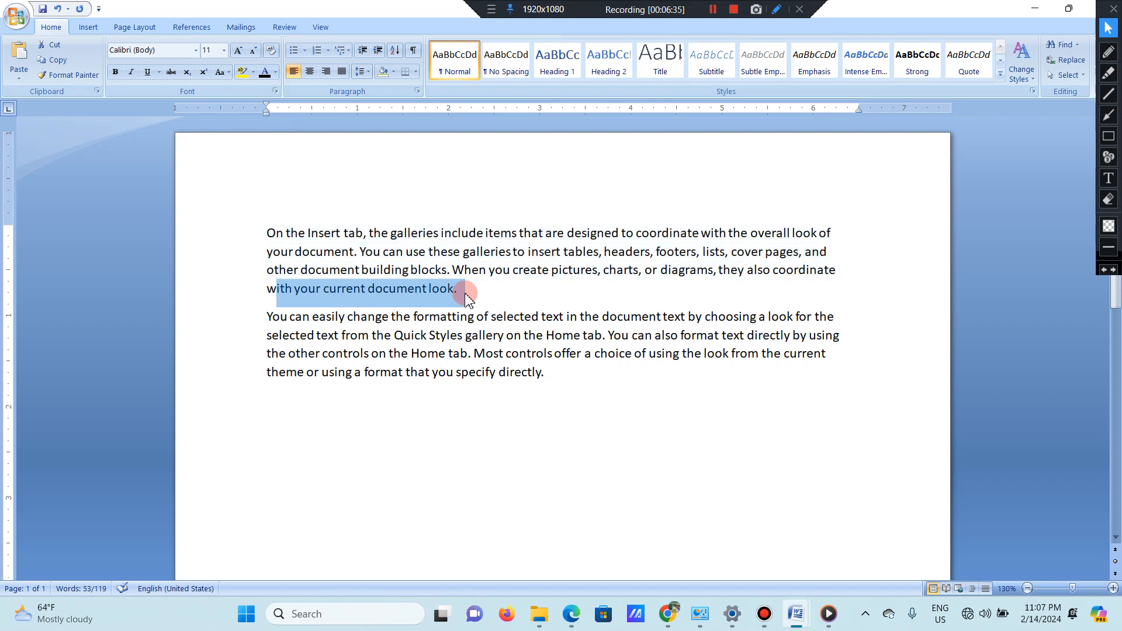
{"action": "key", "text": "shift+Down"}
{"action": "key", "text": "shift+Down"}
{"action": "key", "text": "shift+Down"}
{"action": "key", "text": "shift+Down"}
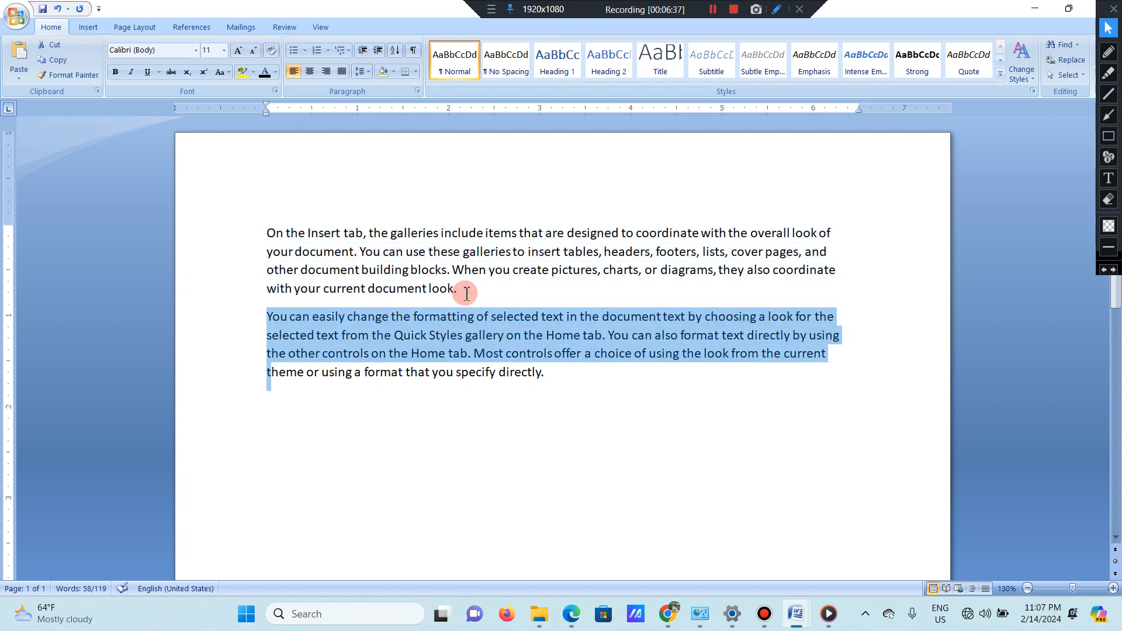
Step: Select the first paragraph's last line, "with your current document look.", and cut it
{"action": "key", "text": "shift+Up"}
{"action": "key", "text": "shift+Up"}
{"action": "key", "text": "shift+Up"}
{"action": "key", "text": "shift+Up"}
{"action": "key", "text": "shift+Up"}
{"action": "key", "text": "shift+Down"}
{"action": "key", "text": "super+c"}
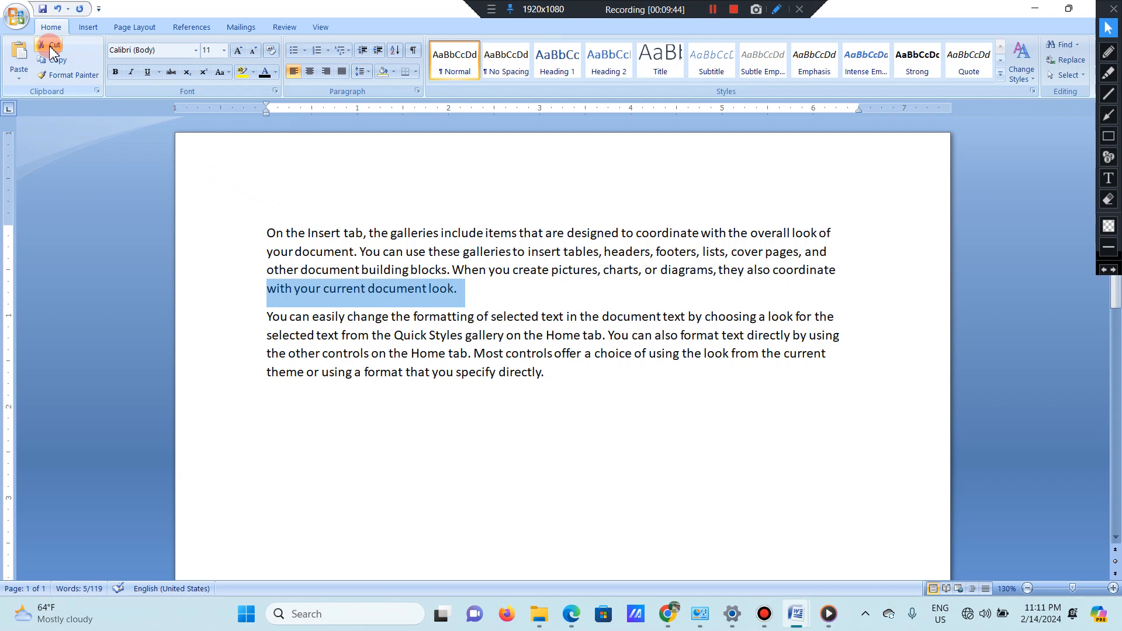
{"action": "left_click", "coordinate": [51, 51]}
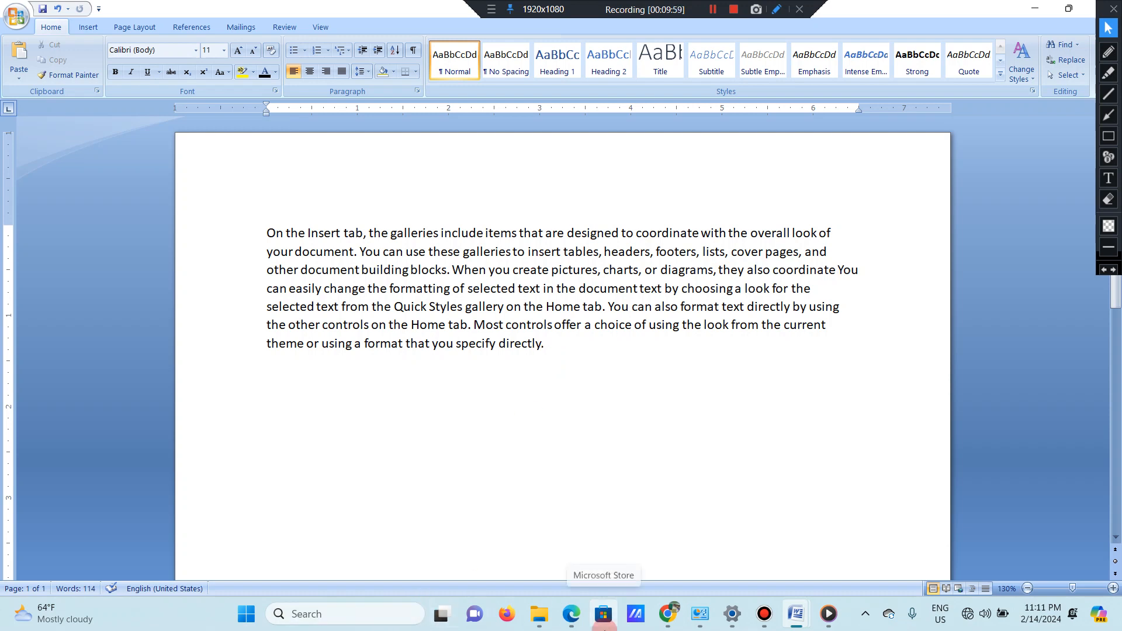
Step: Open Notepad by running NOTEPAD from the Run dialog and paste the cut line into the empty file
{"action": "key", "text": "super+r"}
{"action": "key", "text": "BackSpace"}
{"action": "type", "text": "NOTEW"}
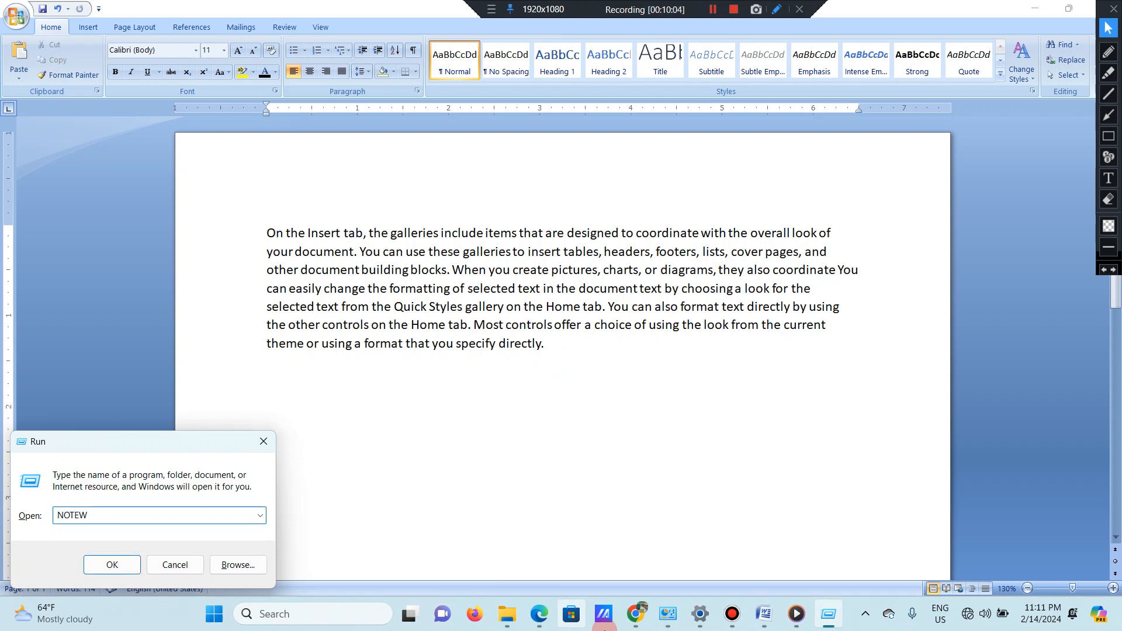
{"action": "key", "text": "BackSpace"}
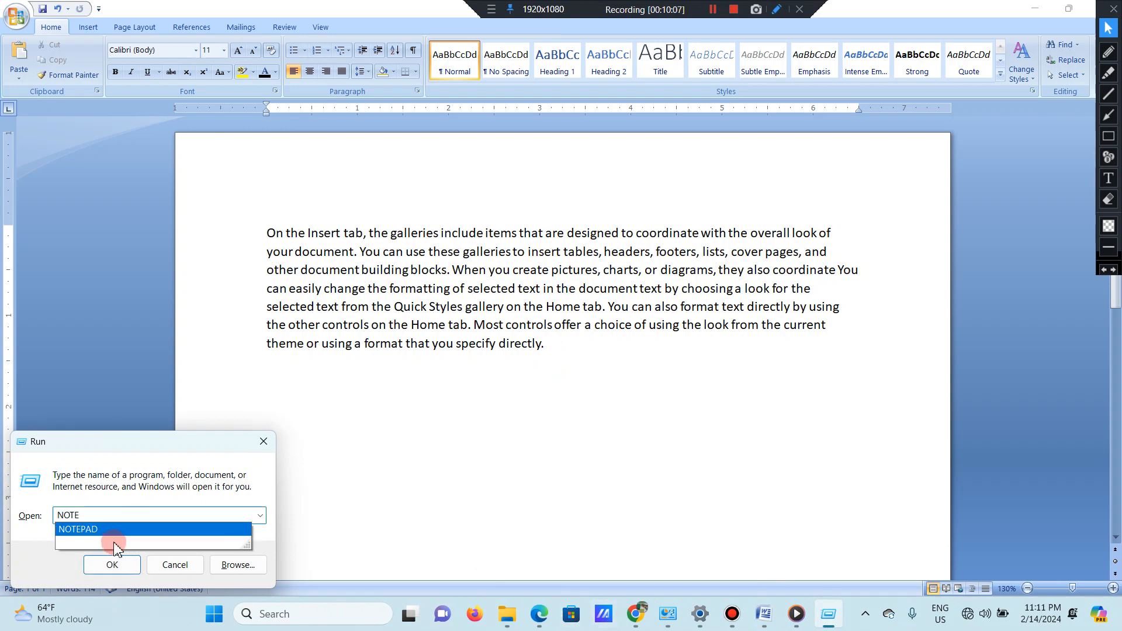
{"action": "left_click", "coordinate": [109, 565]}
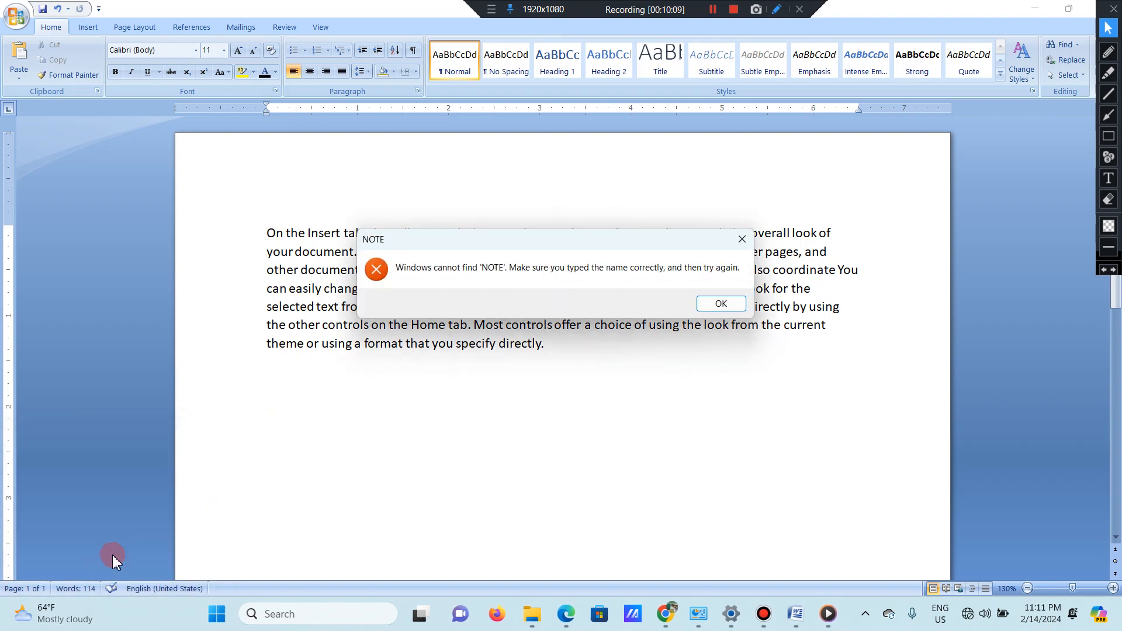
{"action": "left_click", "coordinate": [719, 303]}
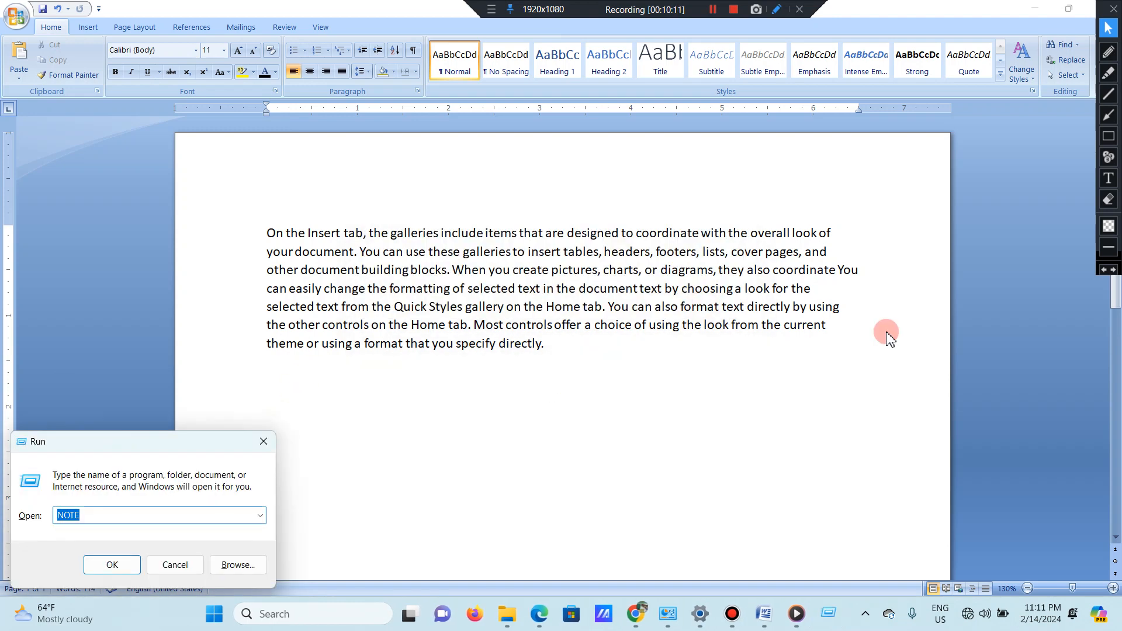
{"action": "left_click", "coordinate": [103, 519]}
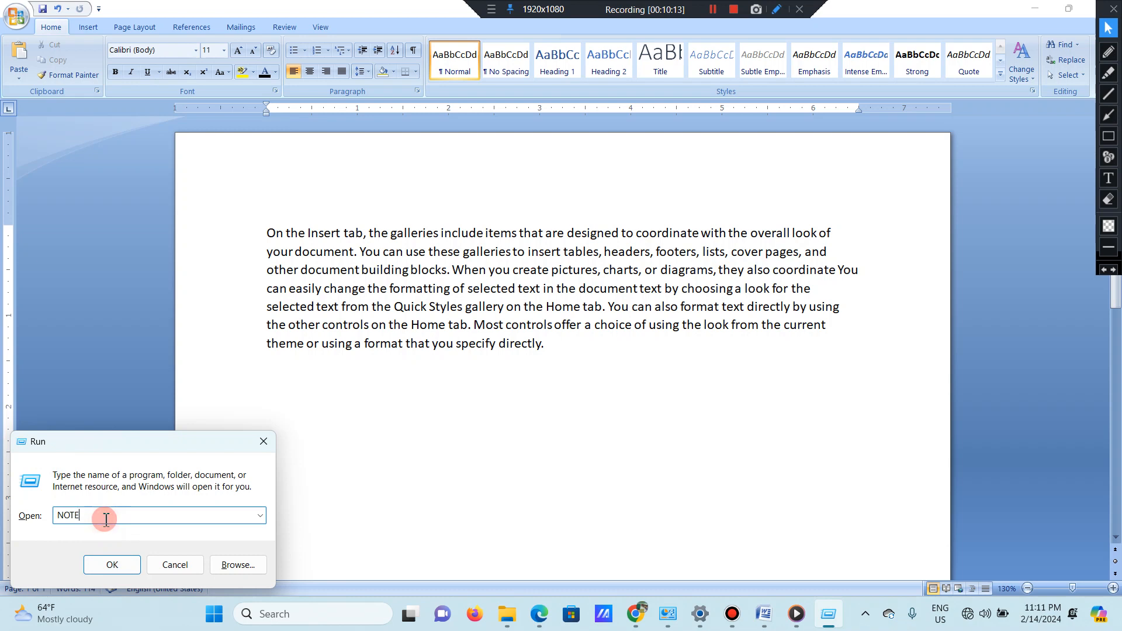
{"action": "type", "text": "PAD"}
{"action": "left_click", "coordinate": [105, 566]}
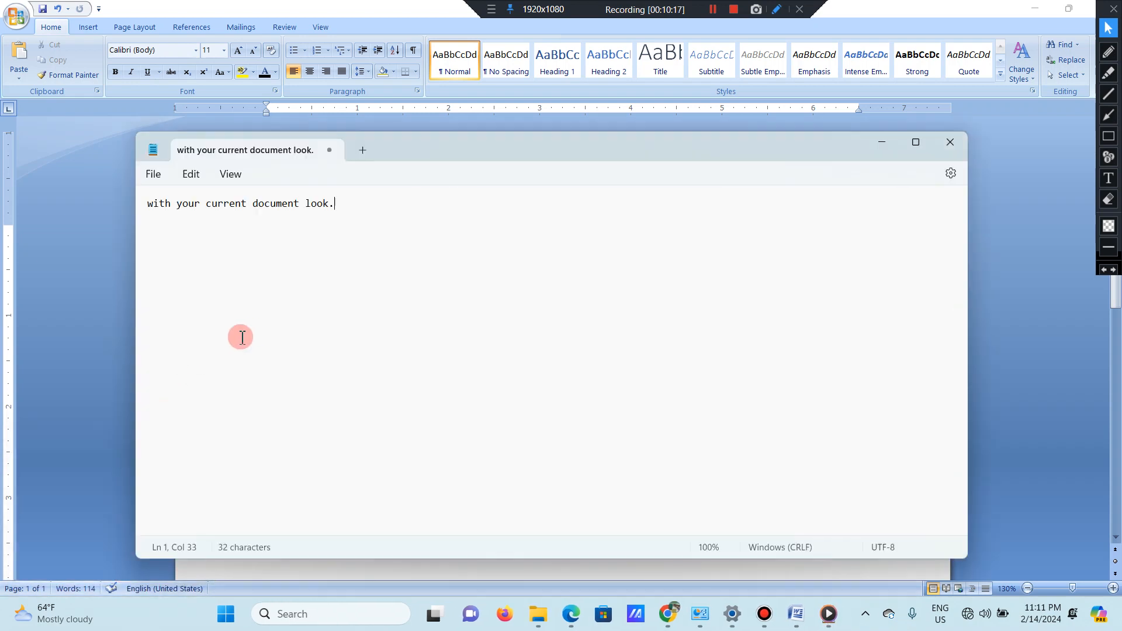
Step: Delete the pasted line in Notepad and restore it
{"action": "key", "text": "BackSpace"}
{"action": "key", "text": "BackSpace"}
{"action": "key", "text": "BackSpace"}
{"action": "key", "text": "BackSpace"}
{"action": "key", "text": "BackSpace"}
{"action": "key", "text": "BackSpace"}
{"action": "key", "text": "BackSpace"}
{"action": "key", "text": "BackSpace"}
{"action": "key", "text": "BackSpace"}
{"action": "key", "text": "BackSpace"}
{"action": "key", "text": "BackSpace"}
{"action": "key", "text": "BackSpace"}
{"action": "key", "text": "BackSpace"}
{"action": "key", "text": "BackSpace"}
{"action": "key", "text": "BackSpace"}
{"action": "key", "text": "BackSpace"}
{"action": "key", "text": "BackSpace"}
{"action": "key", "text": "BackSpace"}
{"action": "key", "text": "BackSpace"}
{"action": "key", "text": "BackSpace"}
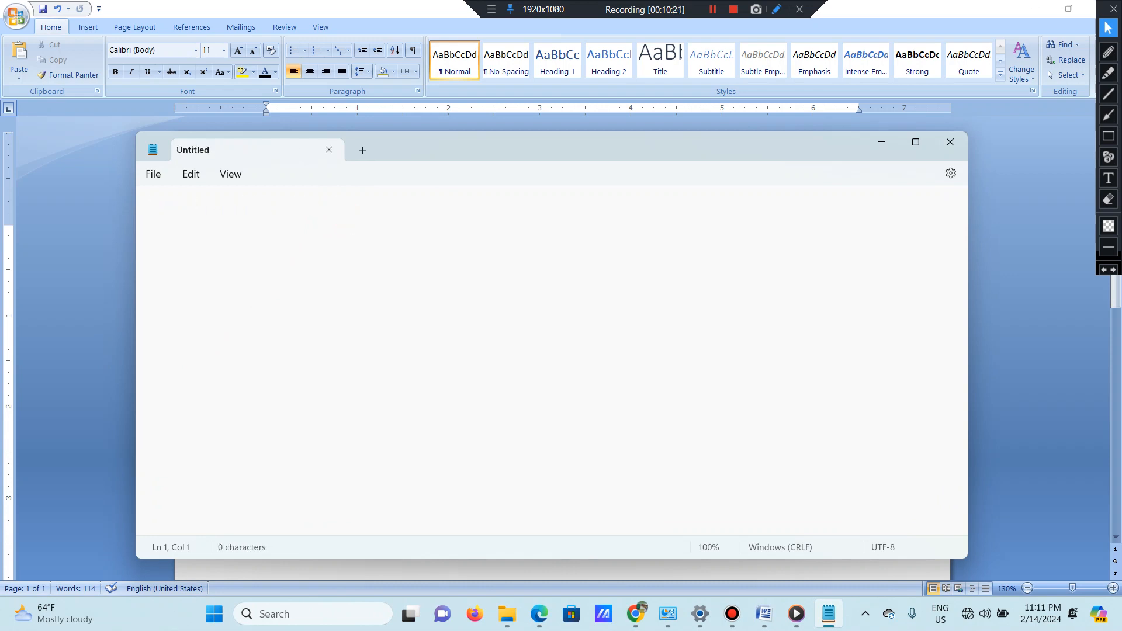
{"action": "key", "text": "ctrl+z"}
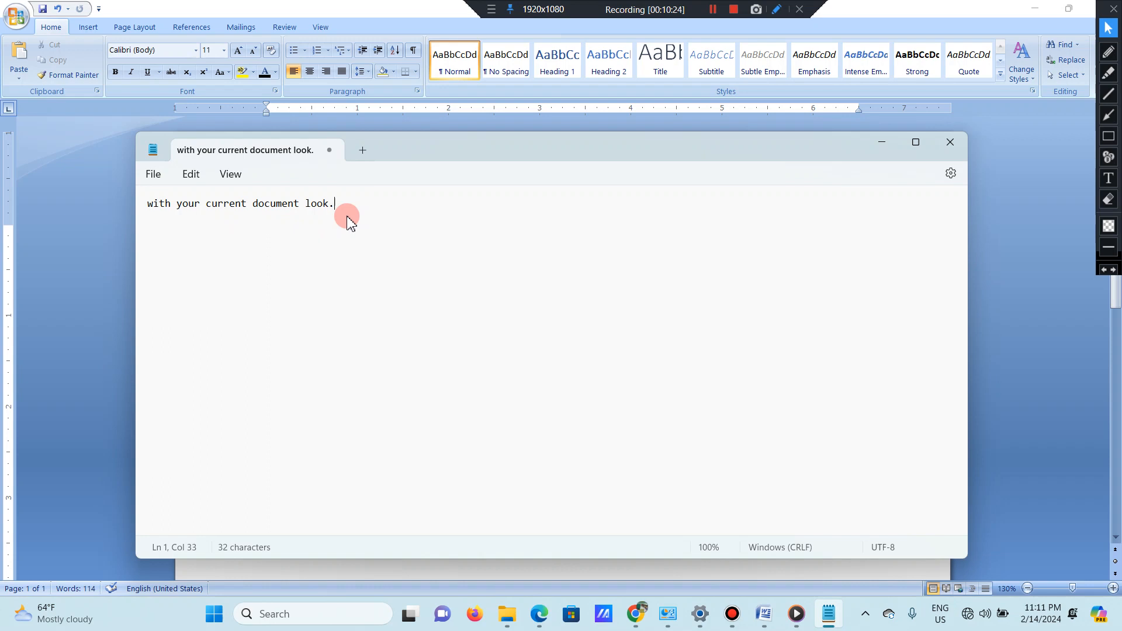
Step: Paste the cut line seven more times after the existing text in Notepad
{"action": "right_click", "coordinate": [349, 221]}
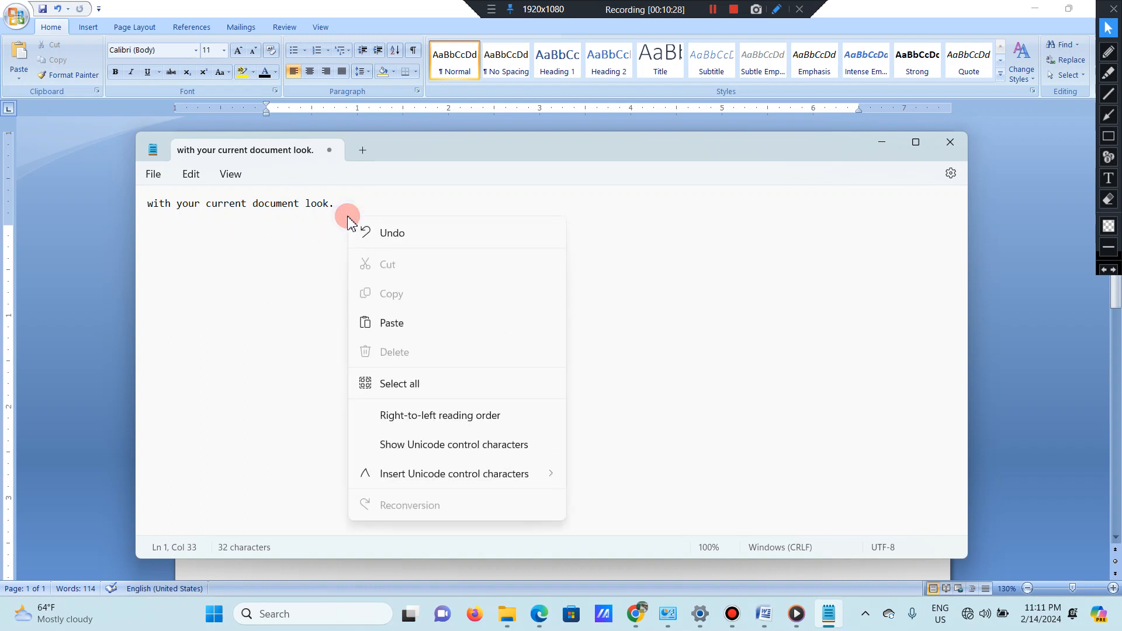
{"action": "left_click", "coordinate": [389, 328]}
{"action": "right_click", "coordinate": [545, 221]}
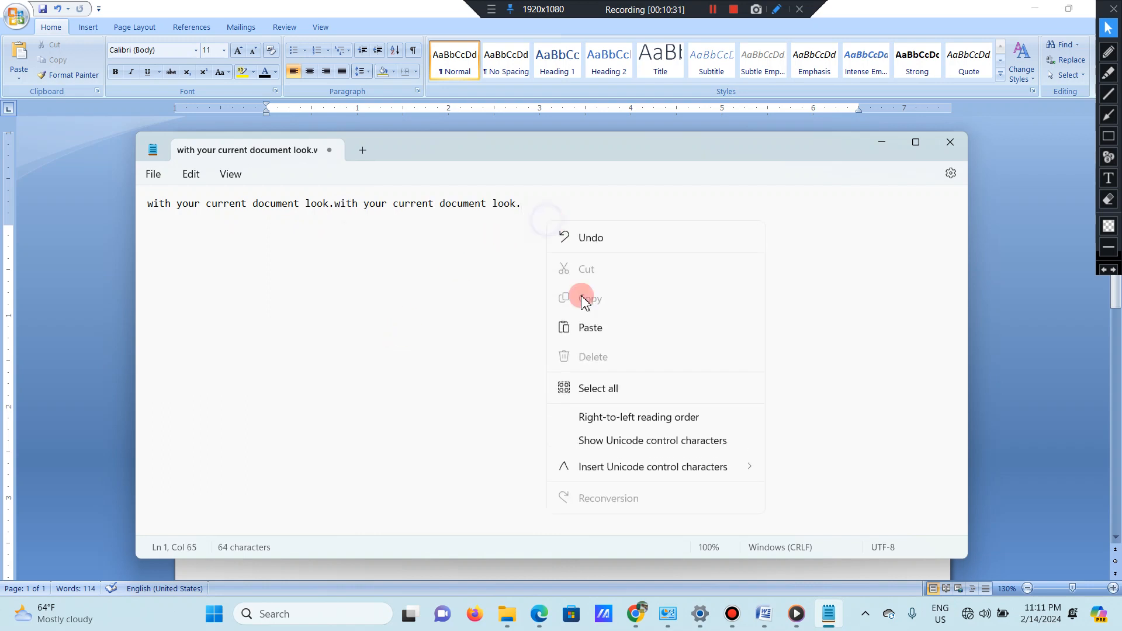
{"action": "left_click", "coordinate": [608, 331]}
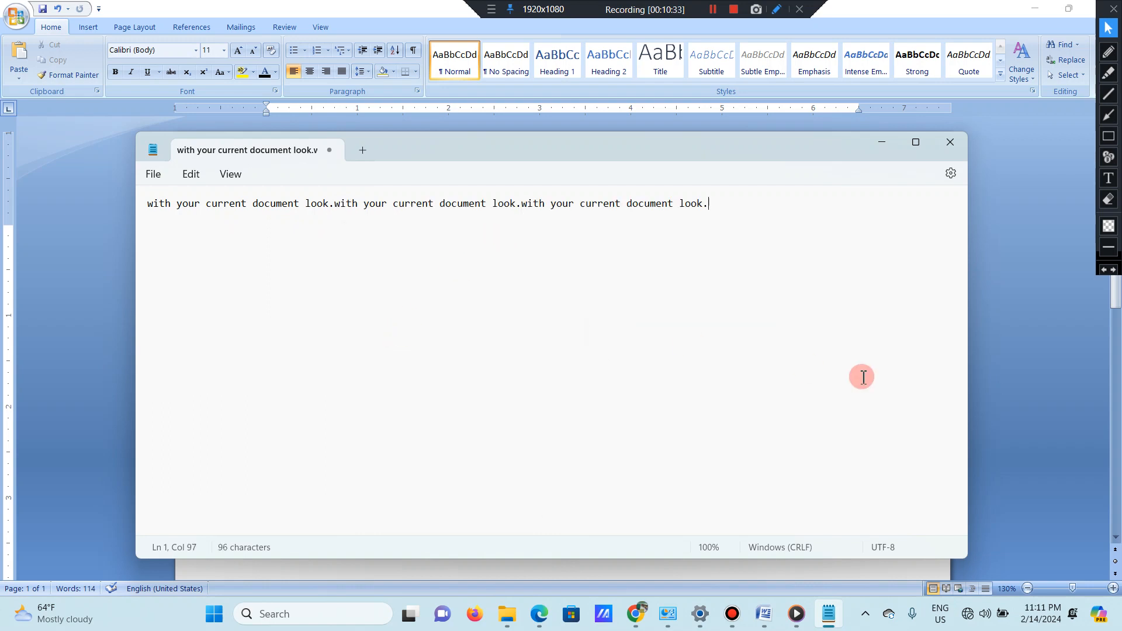
{"action": "key", "text": "ctrl+v"}
{"action": "key", "text": "ctrl+v"}
{"action": "key", "text": "ctrl+v"}
{"action": "key", "text": "ctrl+v"}
{"action": "key", "text": "ctrl+v"}
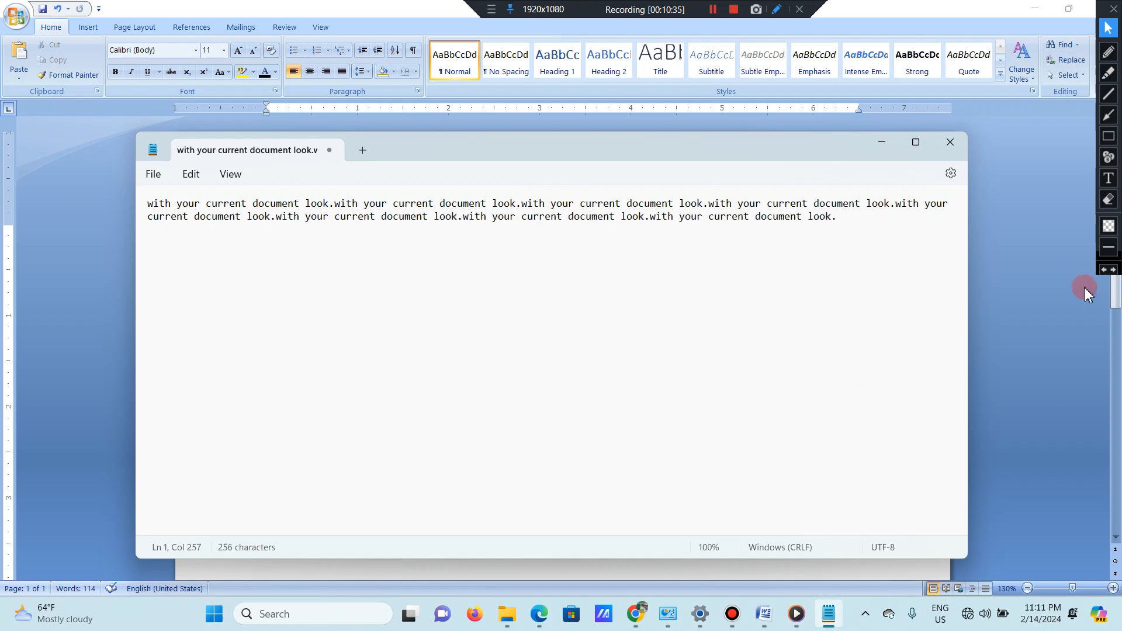
Step: Switch back to Word, cut the last two lines of the text, and paste them three paragraphs lower
{"action": "left_click", "coordinate": [882, 142]}
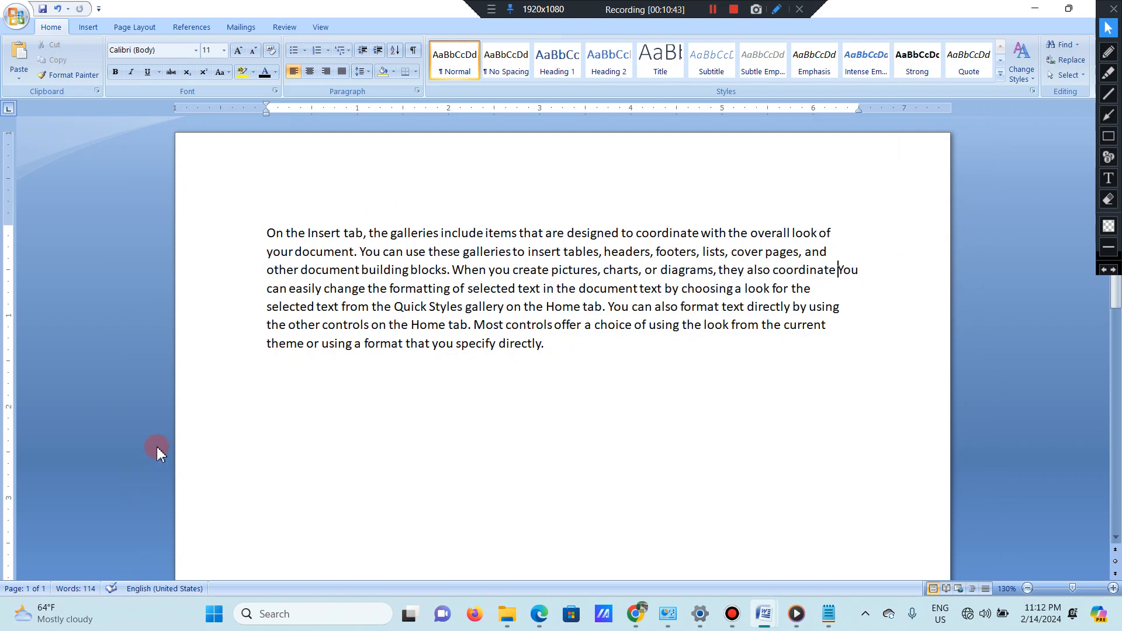
{"action": "left_click_drag", "start_coordinate": [561, 339], "coordinate": [253, 329]}
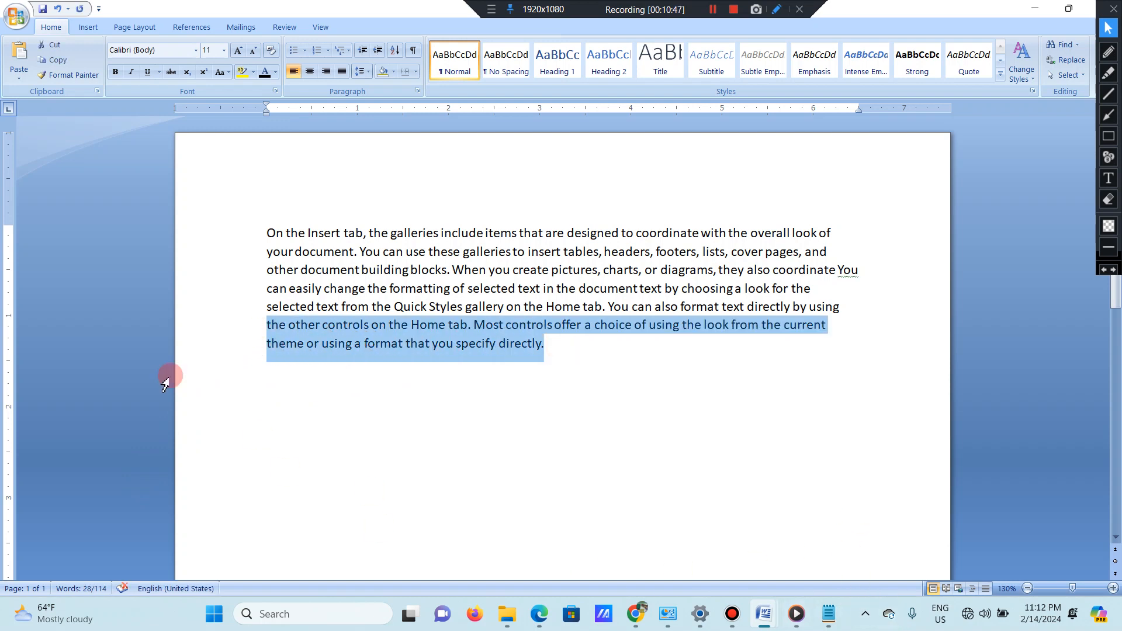
{"action": "left_click", "coordinate": [55, 47]}
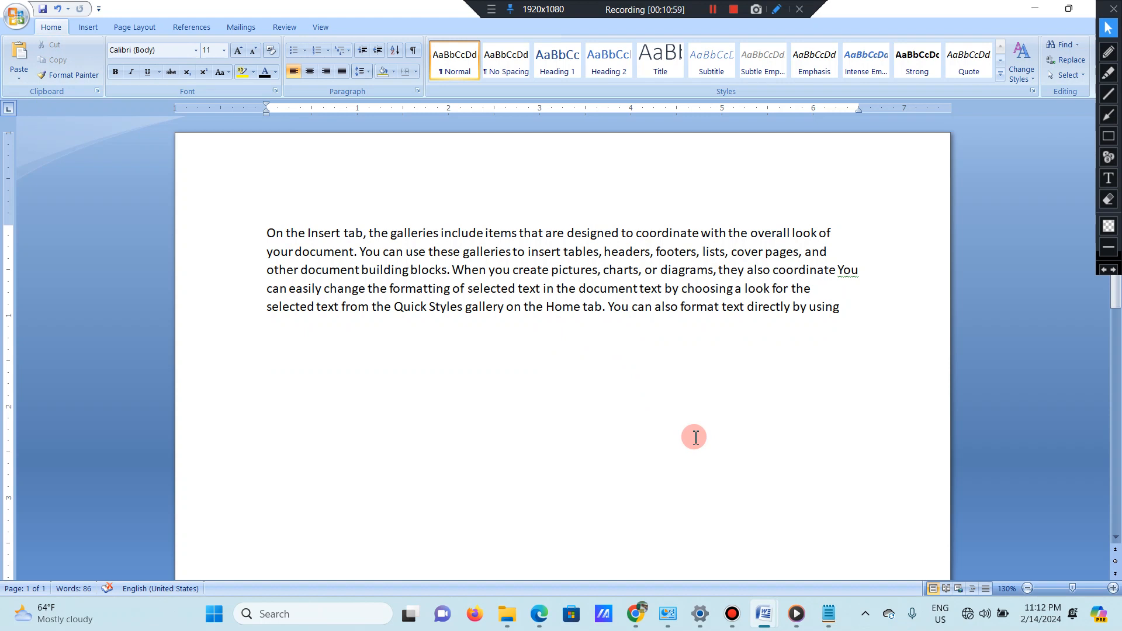
{"action": "key", "text": "Return"}
{"action": "key", "text": "Return"}
{"action": "key", "text": "Return"}
{"action": "key", "text": "ctrl+v"}
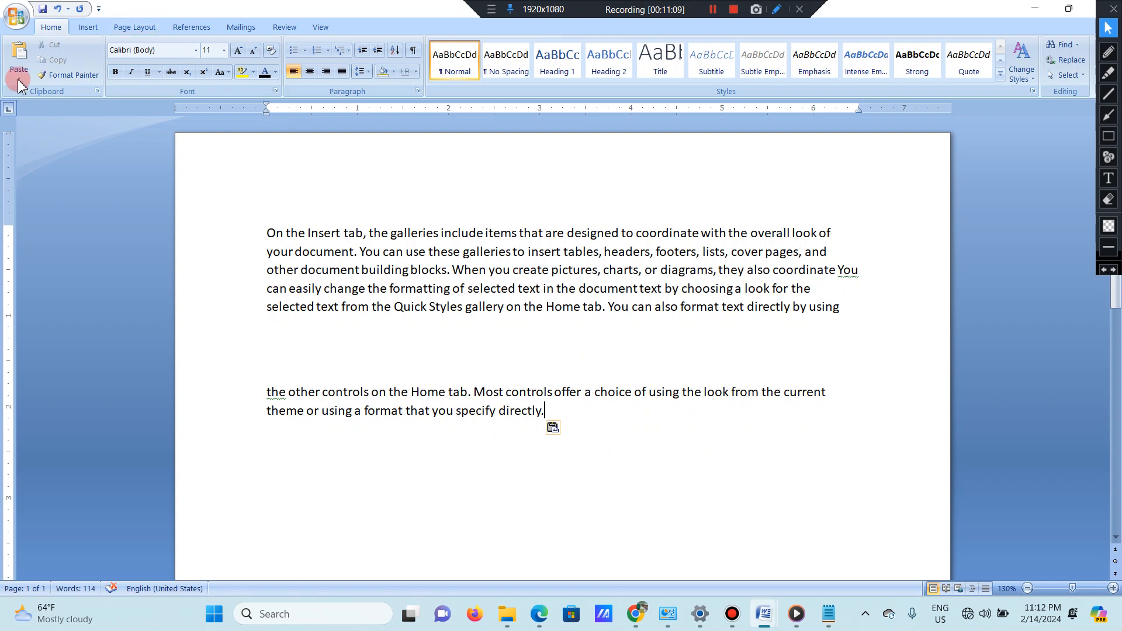
Step: Copy the line starting "selected text from the Quick Styles gallery" and paste it five times at the end of the document
{"action": "left_click", "coordinate": [608, 308]}
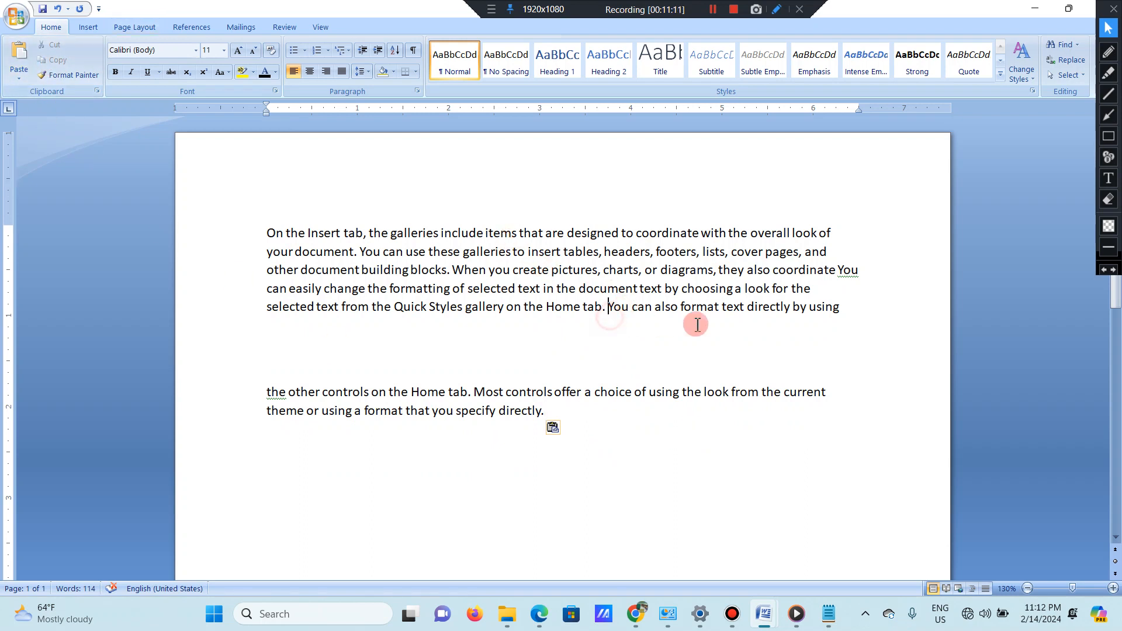
{"action": "left_click_drag", "start_coordinate": [838, 317], "coordinate": [274, 307]}
{"action": "left_click", "coordinate": [56, 61]}
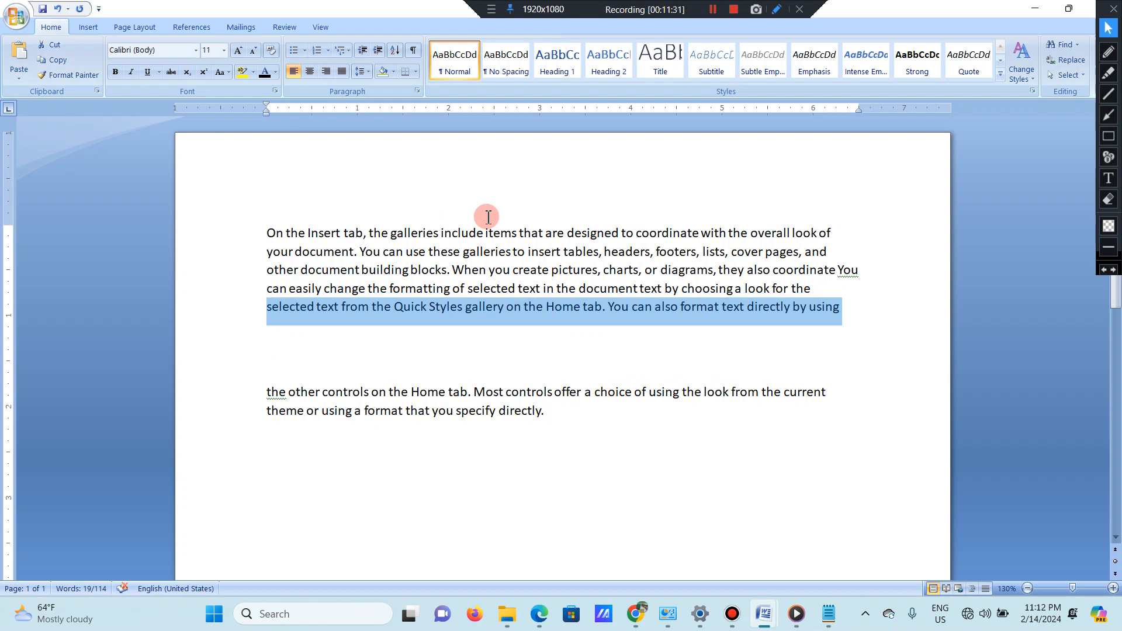
{"action": "left_click", "coordinate": [625, 331]}
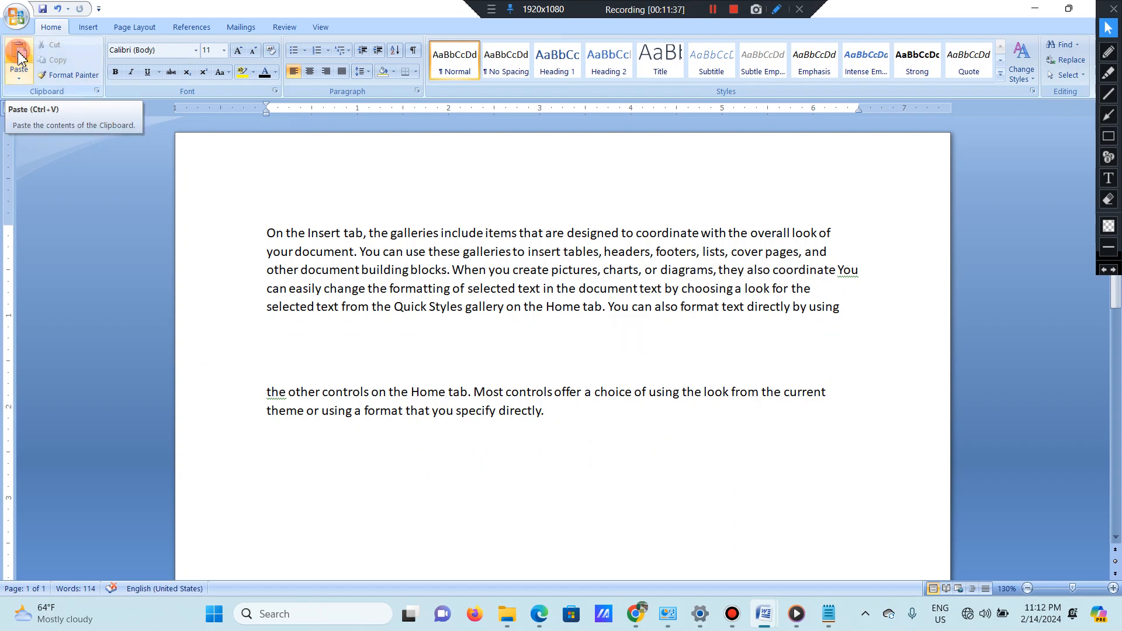
{"action": "left_click", "coordinate": [18, 56]}
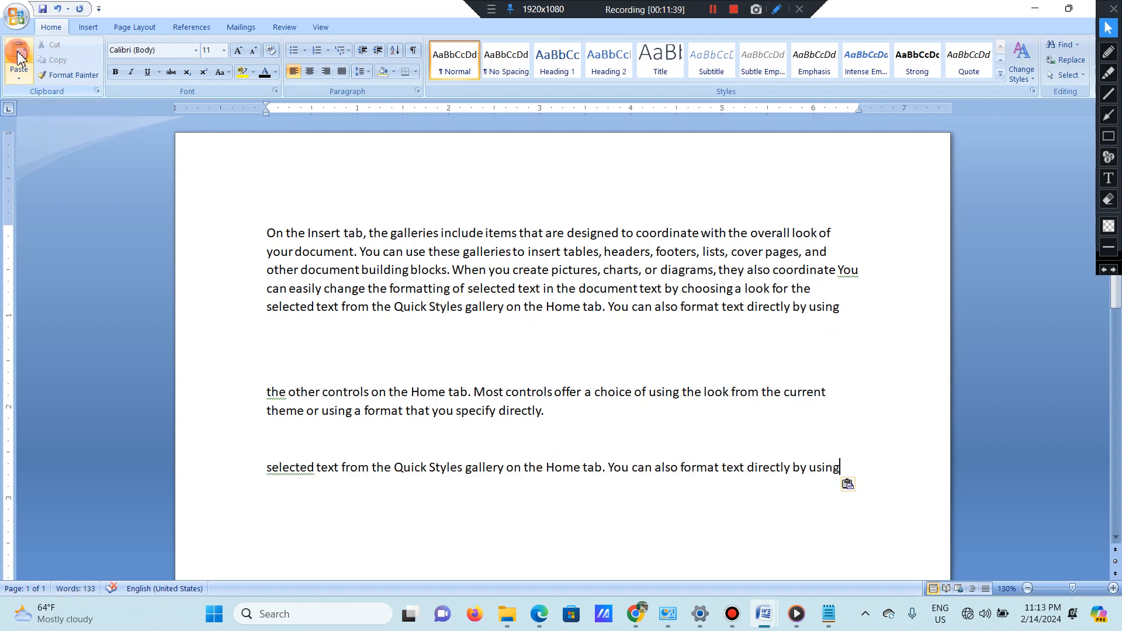
{"action": "left_click", "coordinate": [18, 57]}
{"action": "left_click", "coordinate": [18, 57]}
{"action": "left_click", "coordinate": [18, 56]}
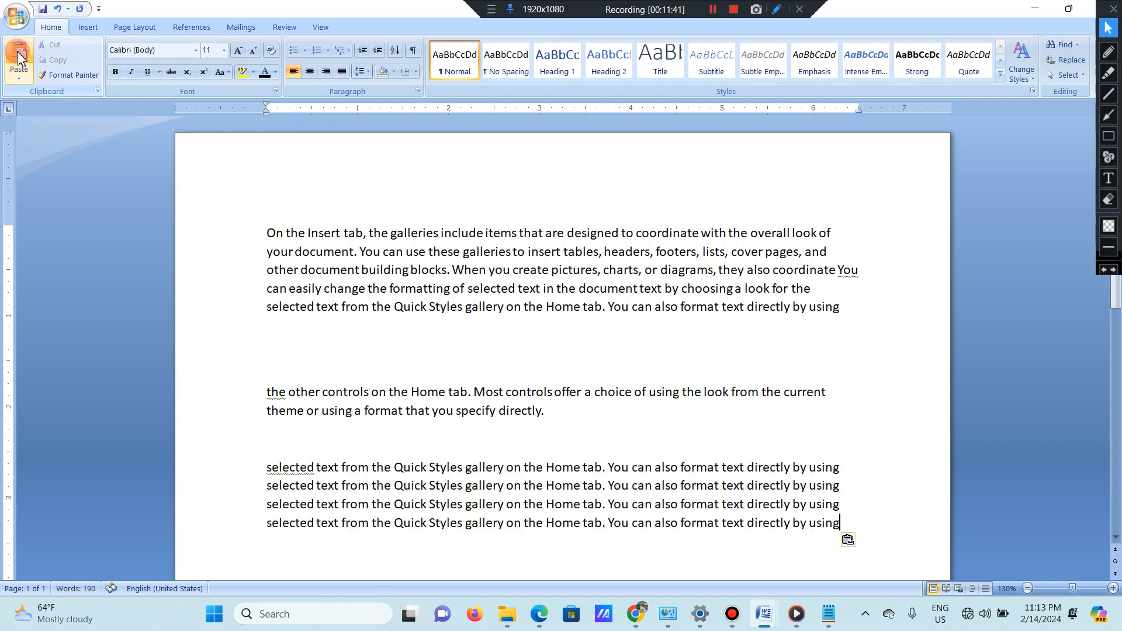
{"action": "left_click", "coordinate": [18, 57]}
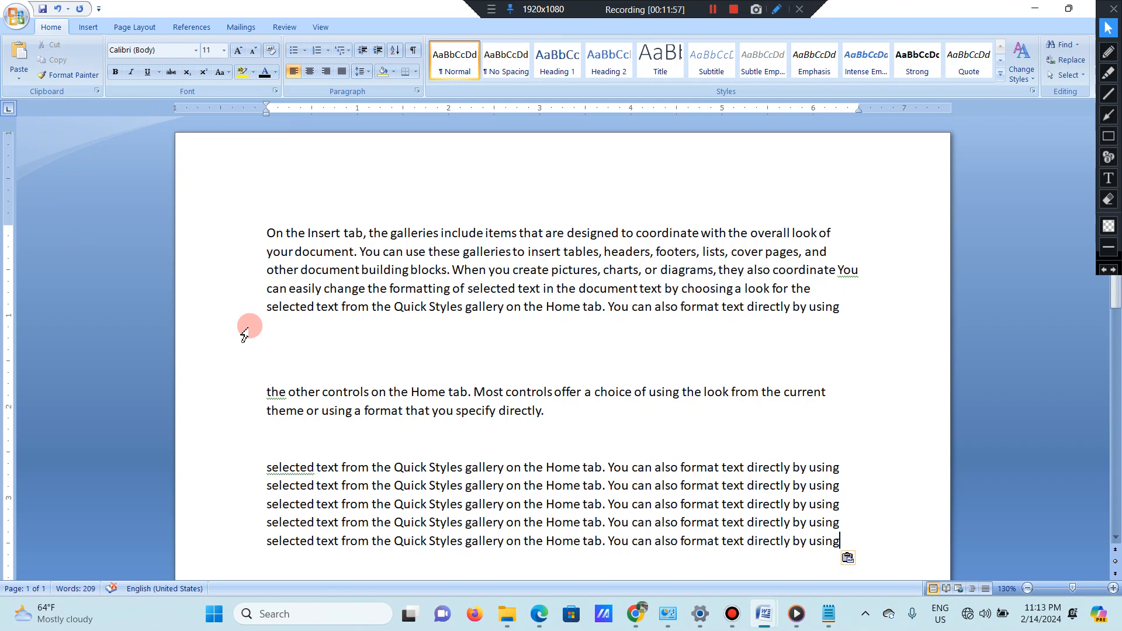
Step: Delete the whole document text and generate two new sample paragraphs with =RAND(2)
{"action": "key", "text": "ctrl+a"}
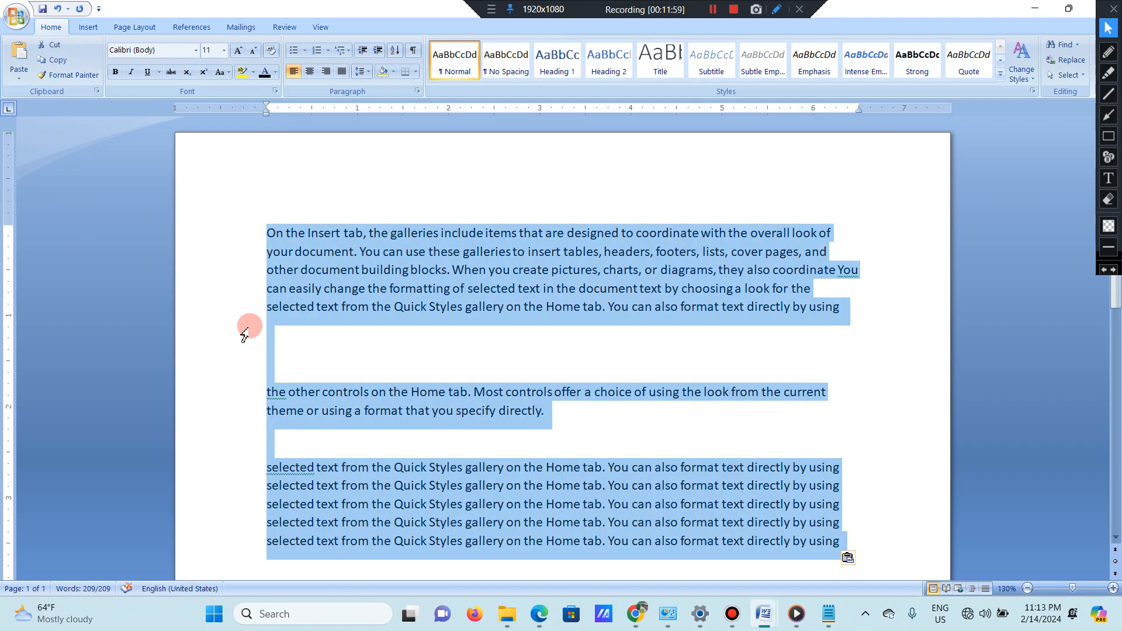
{"action": "key", "text": "Delete"}
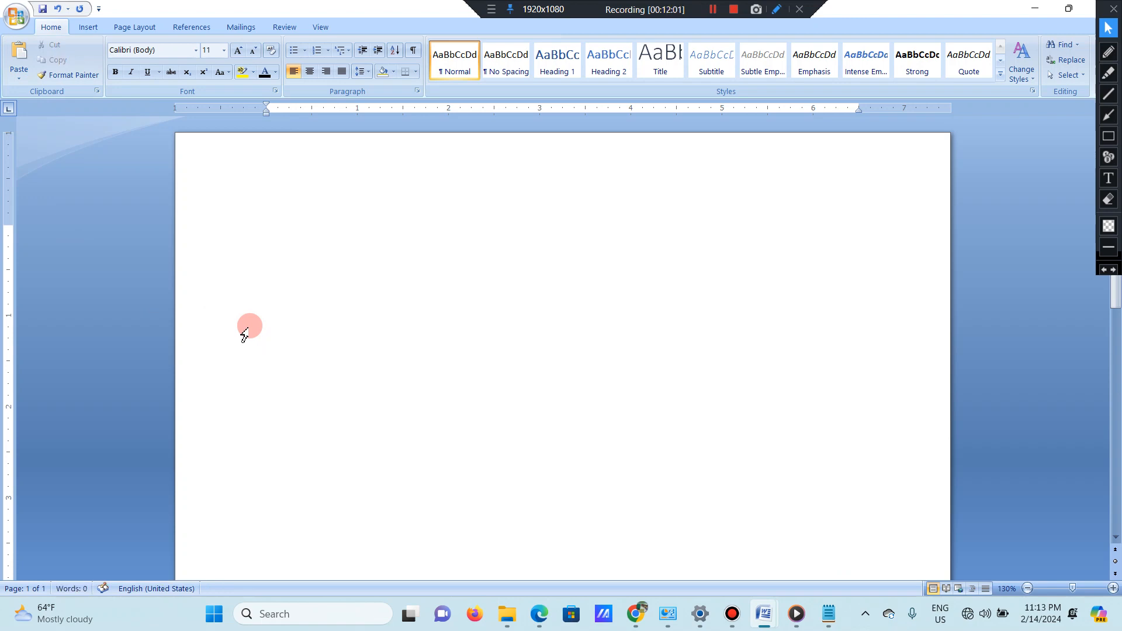
{"action": "type", "text": "=RN"}
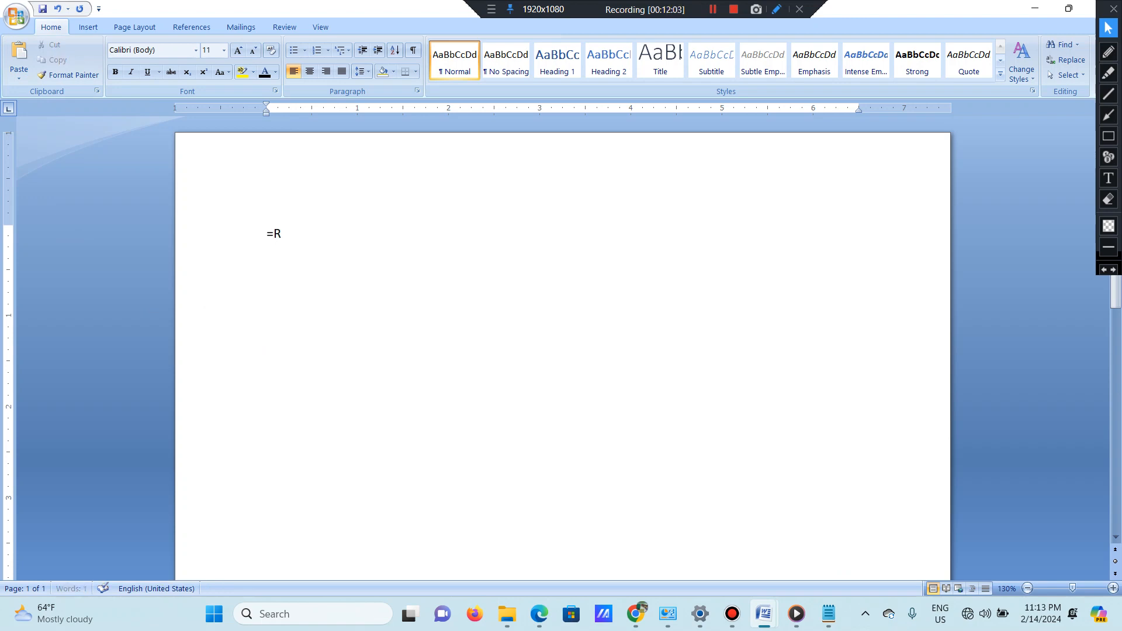
{"action": "key", "text": "BackSpace"}
{"action": "key", "text": "BackSpace"}
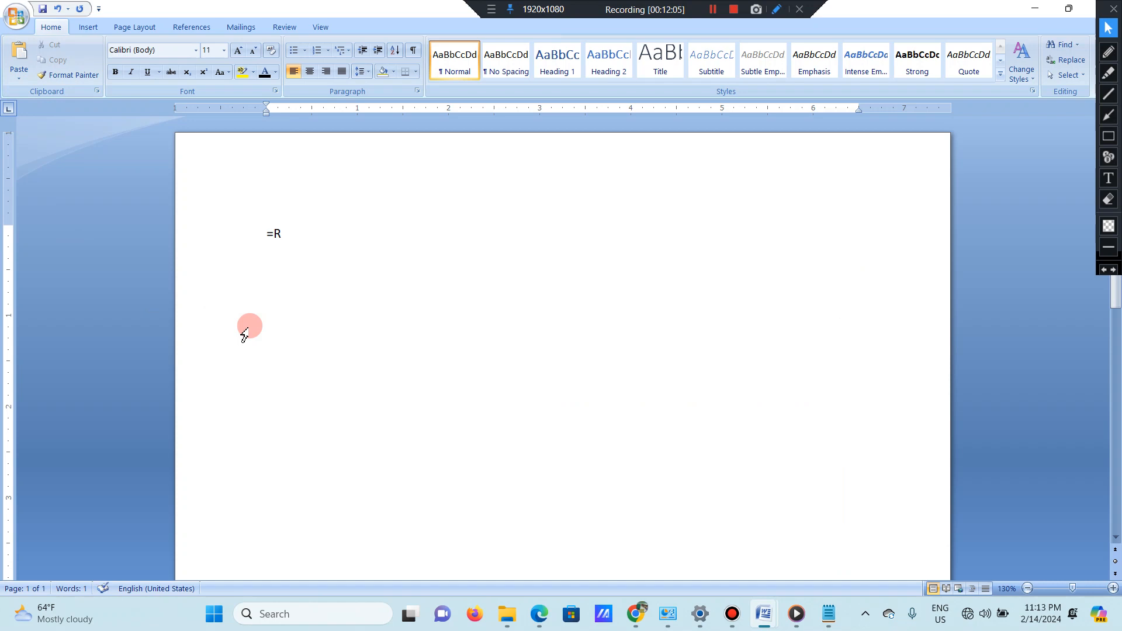
{"action": "type", "text": "RA"}
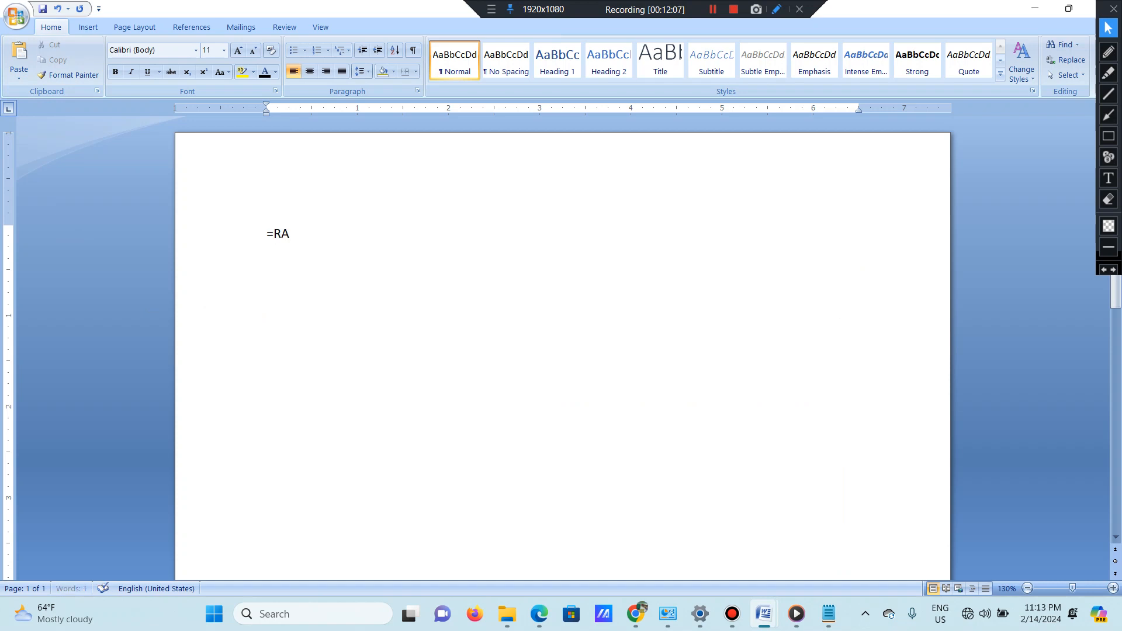
{"action": "type", "text": "ND(2)"}
{"action": "key", "text": "Return"}
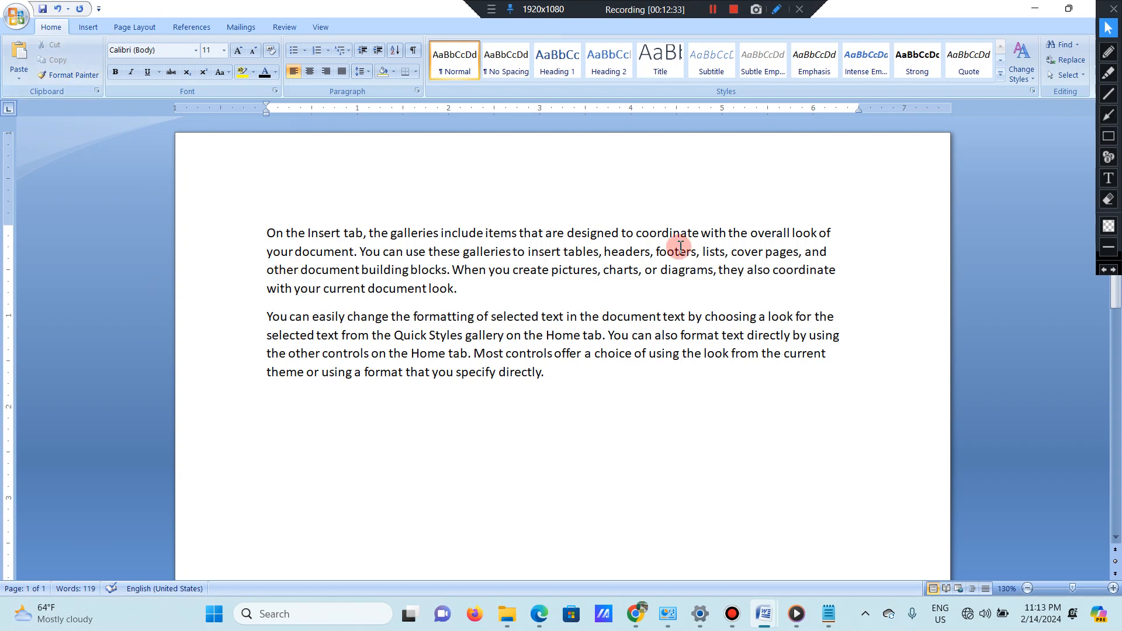
Step: Cut the first paragraph's opening line, and separately cut its last line, "with your current document look."
{"action": "left_click_drag", "start_coordinate": [837, 234], "coordinate": [251, 211]}
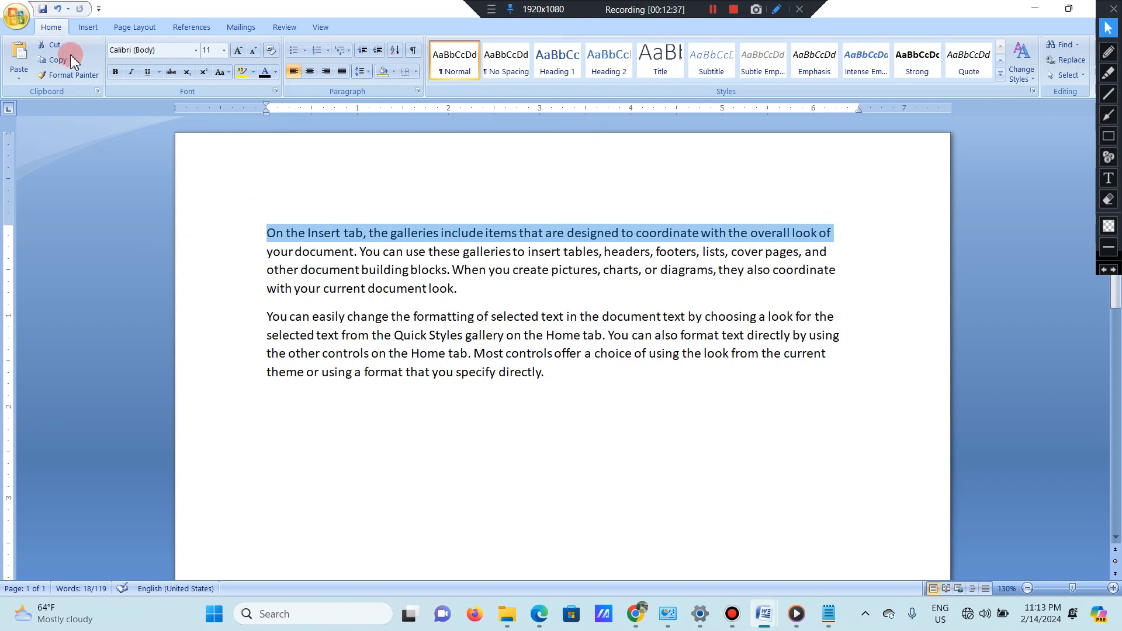
{"action": "left_click", "coordinate": [55, 45]}
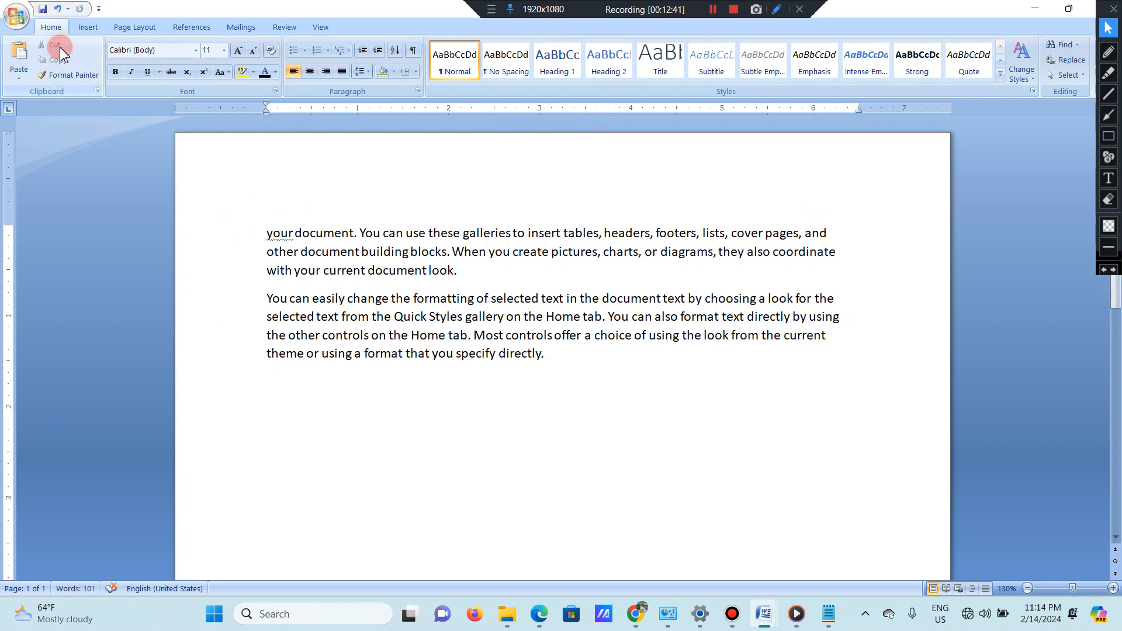
{"action": "left_click_drag", "start_coordinate": [570, 366], "coordinate": [270, 363]}
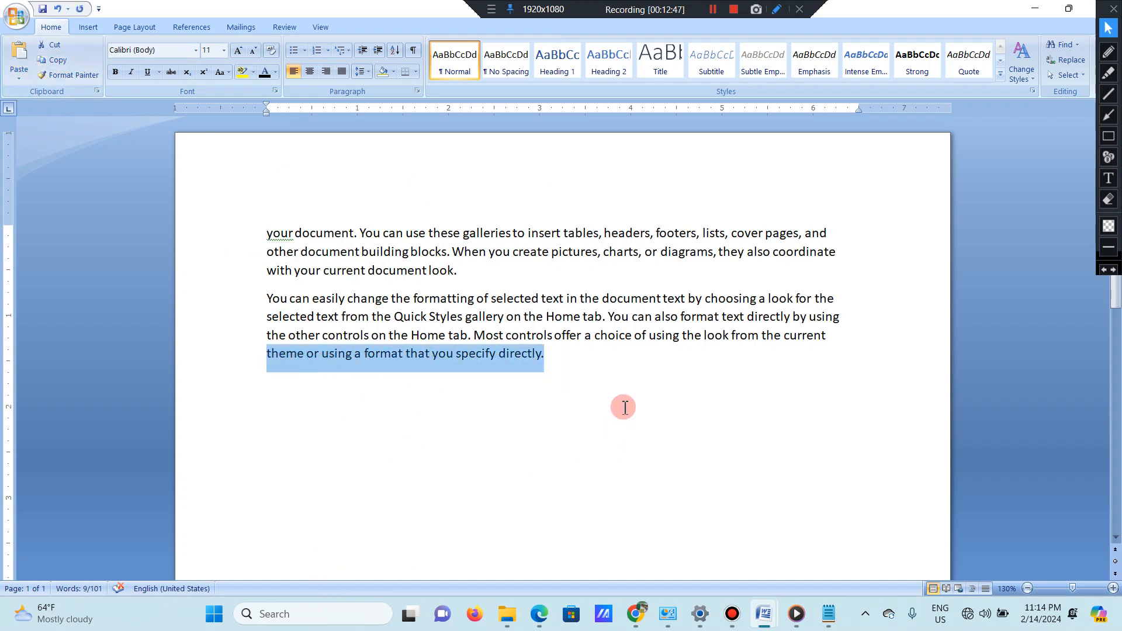
{"action": "left_click", "coordinate": [624, 381]}
{"action": "left_click_drag", "start_coordinate": [458, 270], "coordinate": [266, 273]}
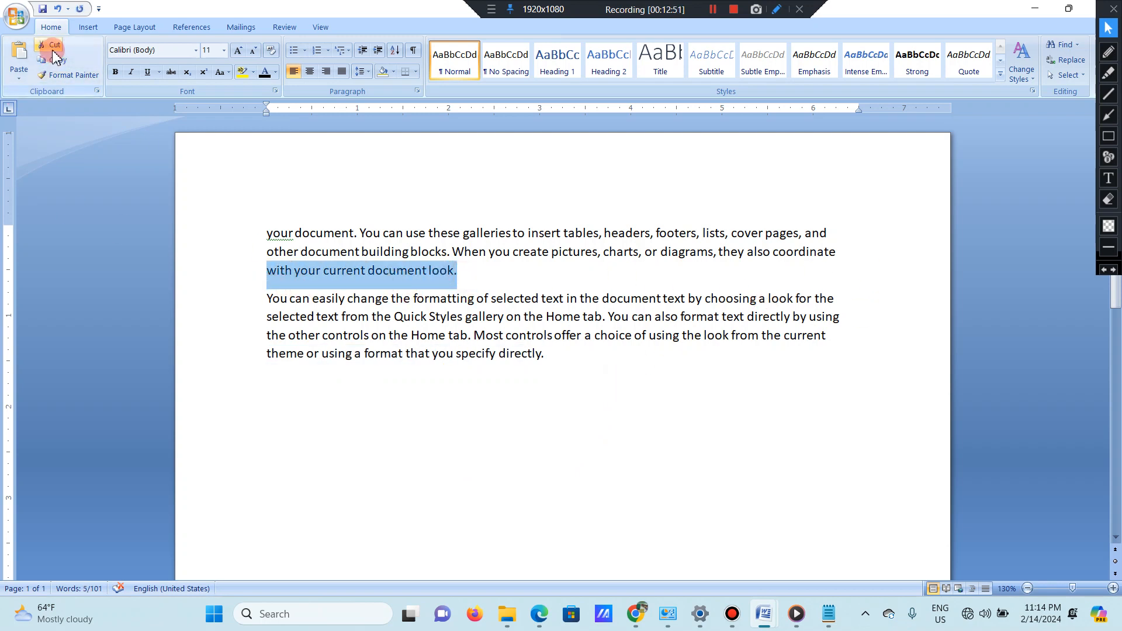
{"action": "left_click", "coordinate": [52, 45]}
Step: Paste the cut line "with your current document look." seventeen times into the empty paragraph below the text
{"action": "left_click", "coordinate": [608, 415]}
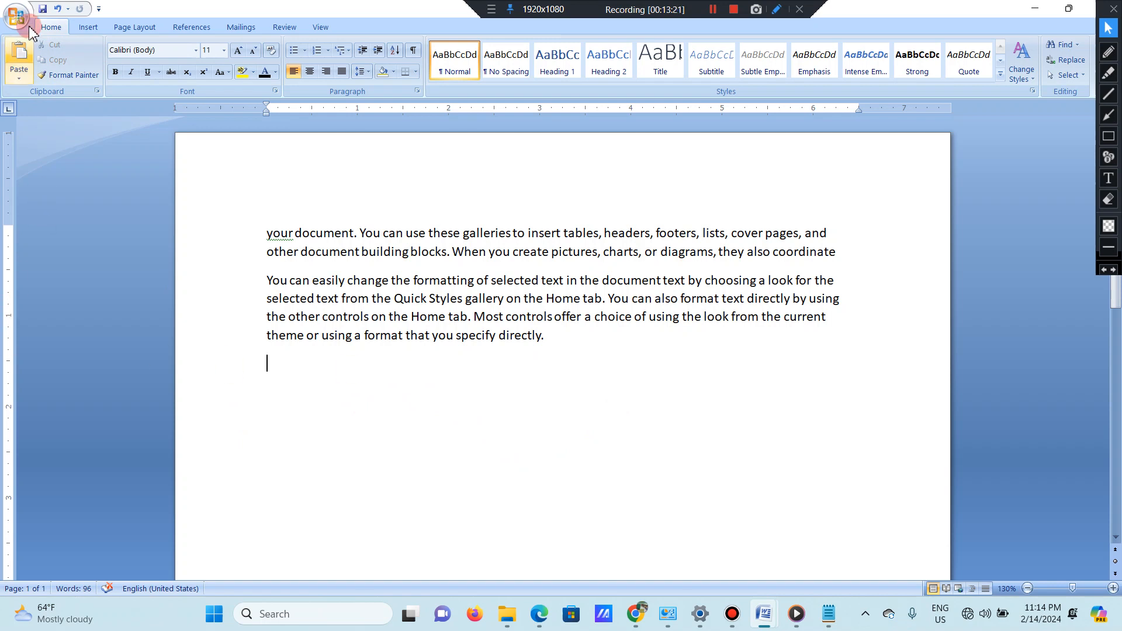
{"action": "left_click", "coordinate": [22, 54]}
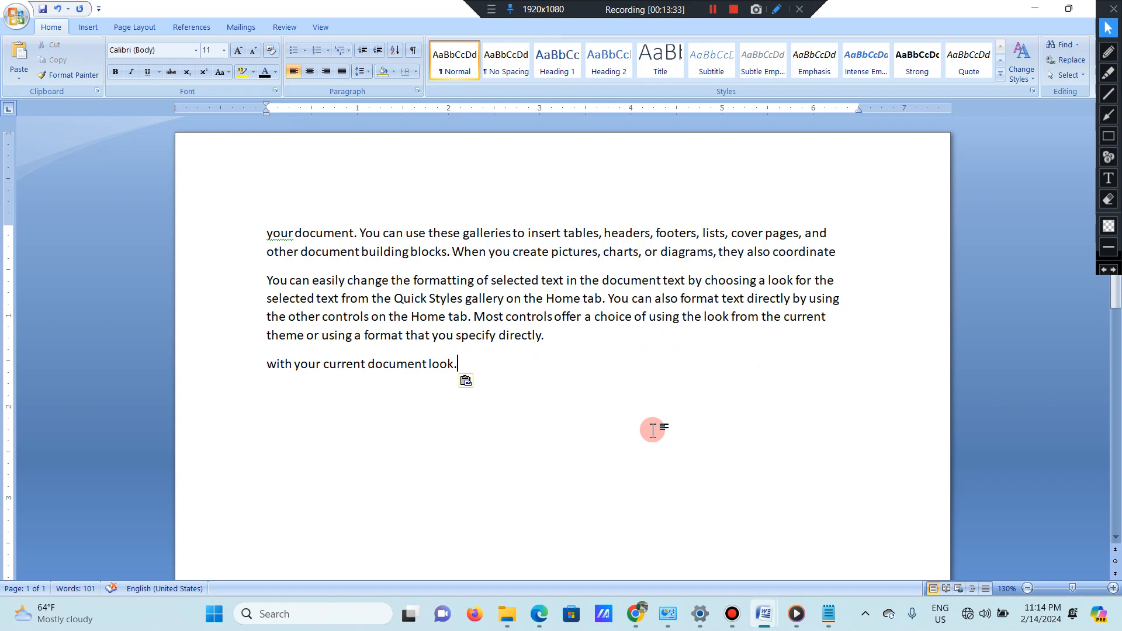
{"action": "key", "text": "ctrl+v"}
{"action": "key", "text": "ctrl+v"}
{"action": "key", "text": "ctrl+v"}
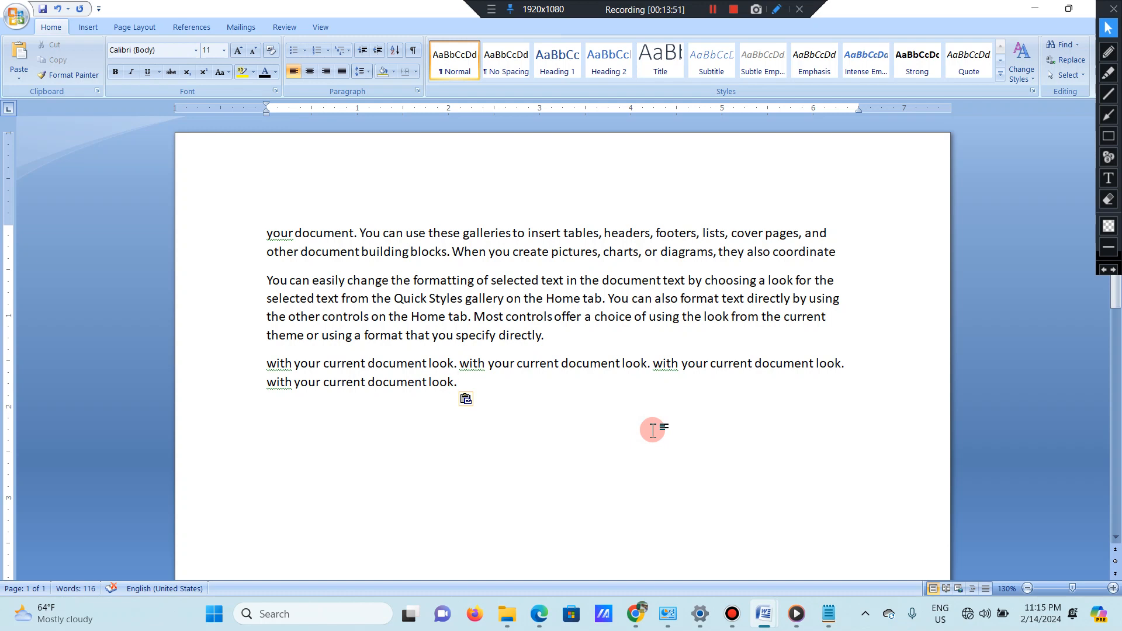
{"action": "key", "text": "ctrl+v"}
{"action": "key", "text": "ctrl+v"}
{"action": "key", "text": "ctrl+v"}
{"action": "key", "text": "ctrl+v"}
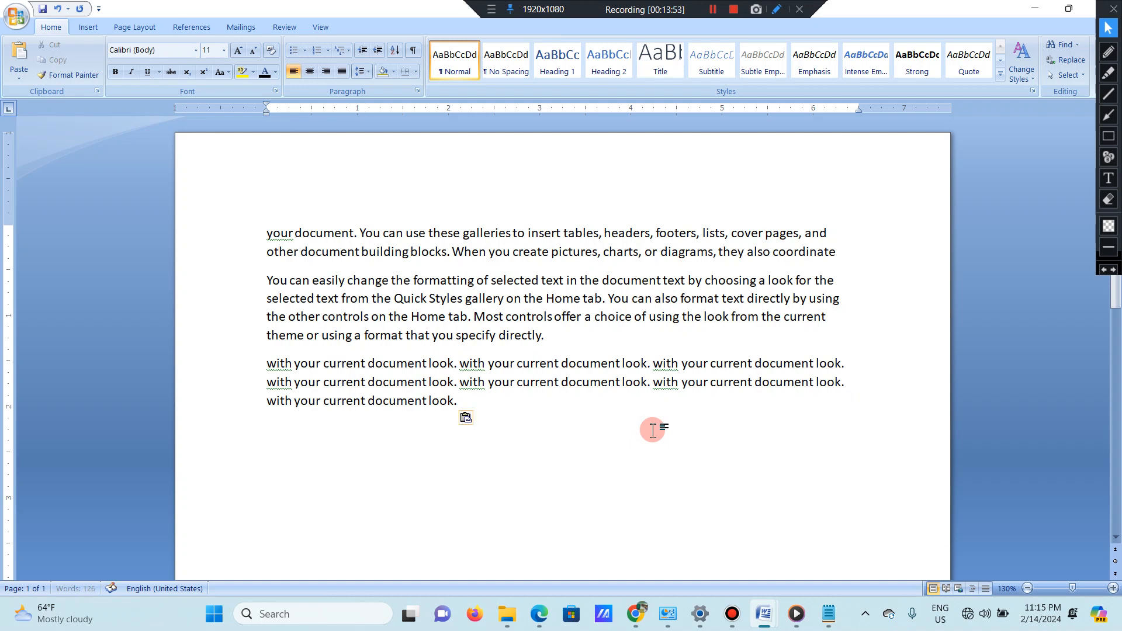
{"action": "key", "text": "ctrl+v"}
{"action": "key", "text": "ctrl+v"}
{"action": "key", "text": "ctrl+v"}
{"action": "key", "text": "ctrl+v"}
{"action": "key", "text": "ctrl+v"}
{"action": "key", "text": "ctrl+v"}
{"action": "key", "text": "ctrl+v"}
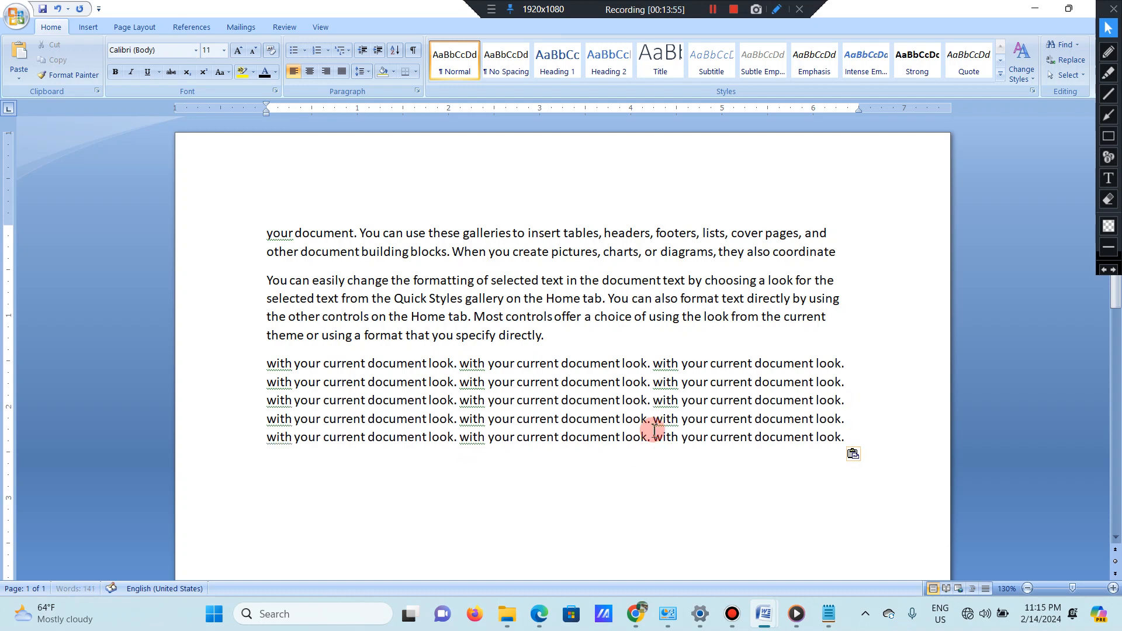
{"action": "key", "text": "ctrl+v"}
{"action": "key", "text": "ctrl+v"}
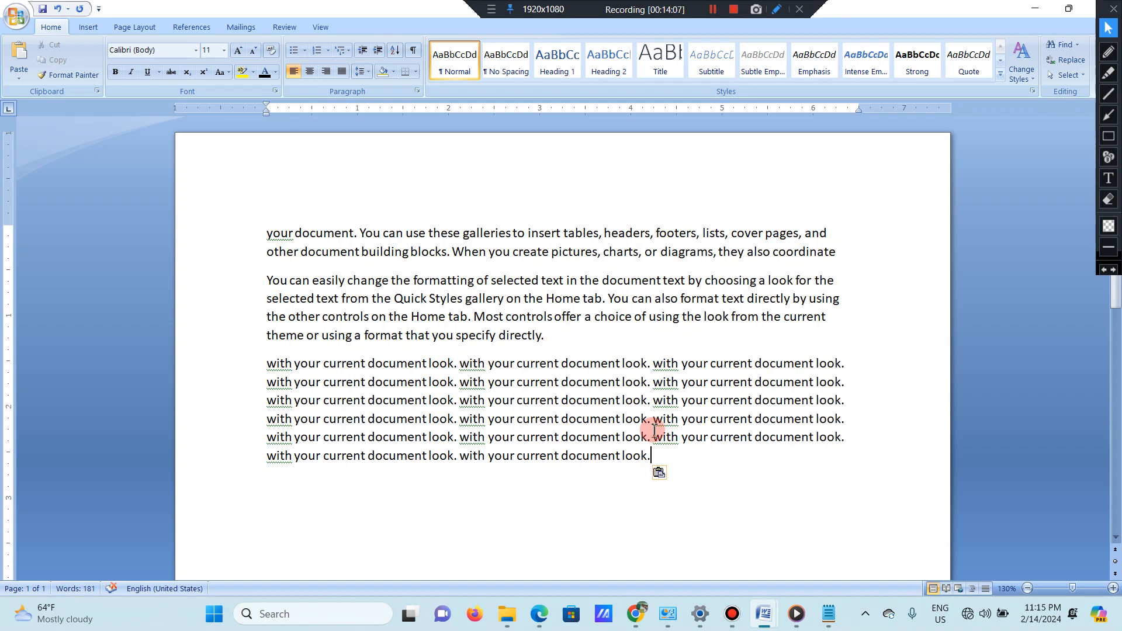
Step: Undo all the pastes and cuts back to the =RAND(2) line and bring back the two sample paragraphs
{"action": "key", "text": "ctrl+BackSpace"}
{"action": "key", "text": "ctrl+BackSpace"}
{"action": "key", "text": "ctrl+BackSpace"}
{"action": "key", "text": "ctrl+BackSpace"}
{"action": "key", "text": "ctrl+BackSpace"}
{"action": "key", "text": "ctrl+BackSpace"}
{"action": "key", "text": "ctrl+BackSpace"}
{"action": "key", "text": "ctrl+BackSpace"}
{"action": "key", "text": "ctrl+BackSpace"}
{"action": "key", "text": "ctrl+BackSpace"}
{"action": "key", "text": "ctrl+BackSpace"}
{"action": "key", "text": "ctrl+BackSpace"}
{"action": "key", "text": "ctrl+BackSpace"}
{"action": "key", "text": "ctrl+BackSpace"}
{"action": "key", "text": "ctrl+BackSpace"}
{"action": "key", "text": "ctrl+BackSpace"}
{"action": "key", "text": "ctrl+BackSpace"}
{"action": "key", "text": "ctrl+BackSpace"}
{"action": "key", "text": "ctrl+BackSpace"}
{"action": "key", "text": "ctrl+BackSpace"}
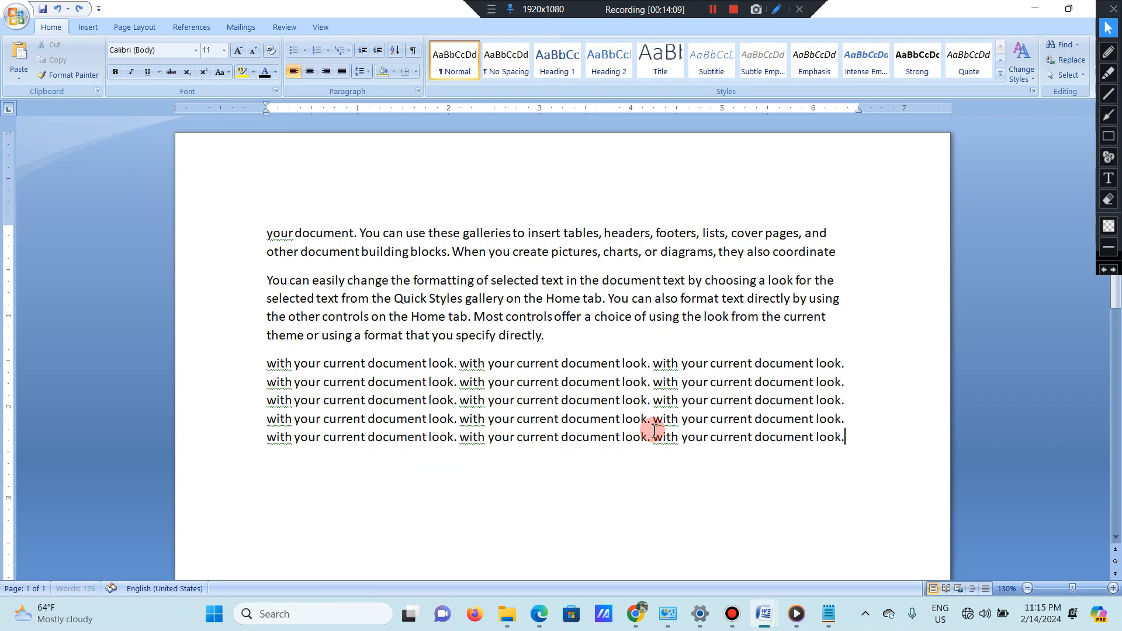
{"action": "key", "text": "ctrl+BackSpace"}
{"action": "key", "text": "ctrl+BackSpace"}
{"action": "key", "text": "ctrl+BackSpace"}
{"action": "key", "text": "ctrl+BackSpace"}
{"action": "key", "text": "ctrl+BackSpace"}
{"action": "key", "text": "ctrl+BackSpace"}
{"action": "key", "text": "ctrl+BackSpace"}
{"action": "key", "text": "ctrl+BackSpace"}
{"action": "key", "text": "ctrl+BackSpace"}
{"action": "key", "text": "ctrl+BackSpace"}
{"action": "key", "text": "ctrl+BackSpace"}
{"action": "key", "text": "ctrl+BackSpace"}
{"action": "key", "text": "ctrl+BackSpace"}
{"action": "key", "text": "ctrl+BackSpace"}
{"action": "key", "text": "ctrl+BackSpace"}
{"action": "key", "text": "ctrl+BackSpace"}
{"action": "key", "text": "ctrl+BackSpace"}
{"action": "key", "text": "ctrl+BackSpace"}
{"action": "key", "text": "ctrl+BackSpace"}
{"action": "key", "text": "ctrl+BackSpace"}
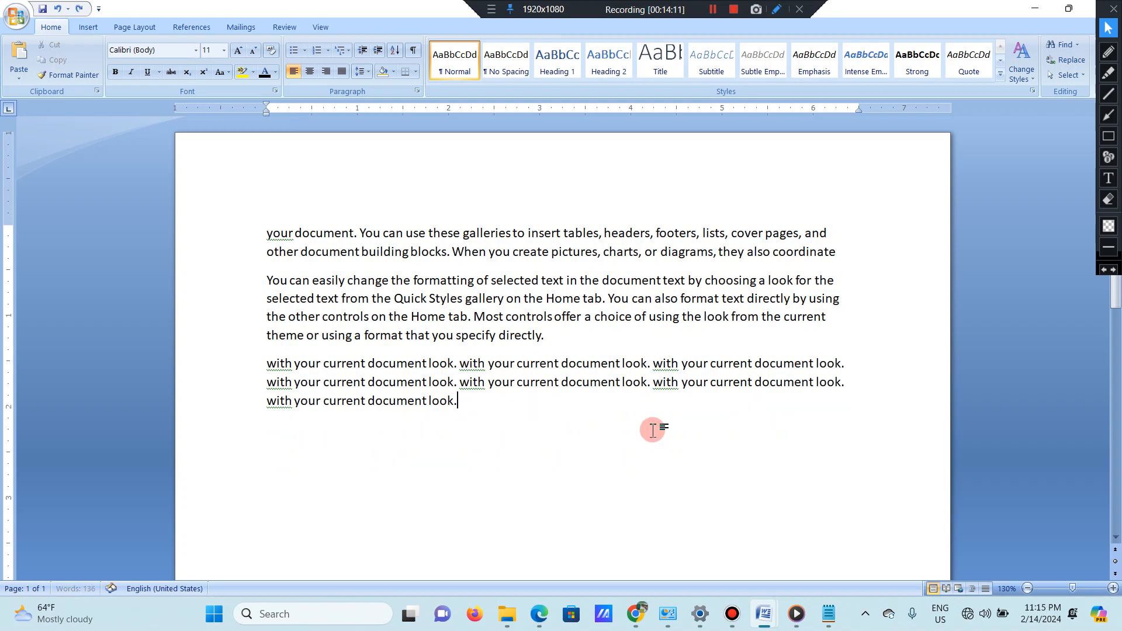
{"action": "key", "text": "ctrl+z"}
{"action": "key", "text": "ctrl+z"}
{"action": "key", "text": "ctrl+z"}
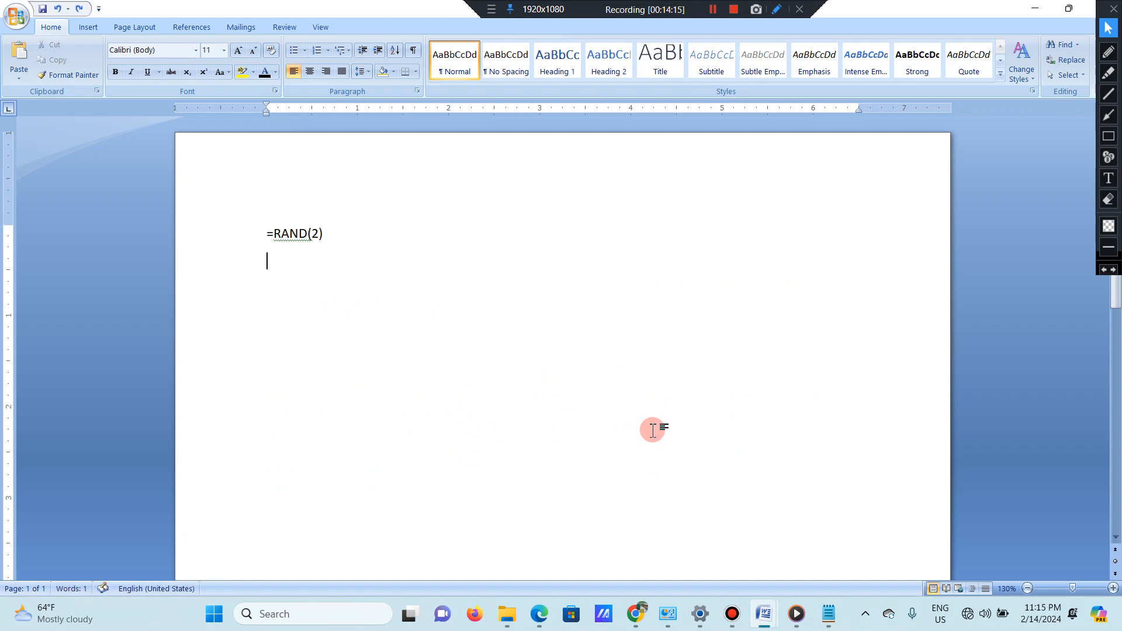
{"action": "key", "text": "Return"}
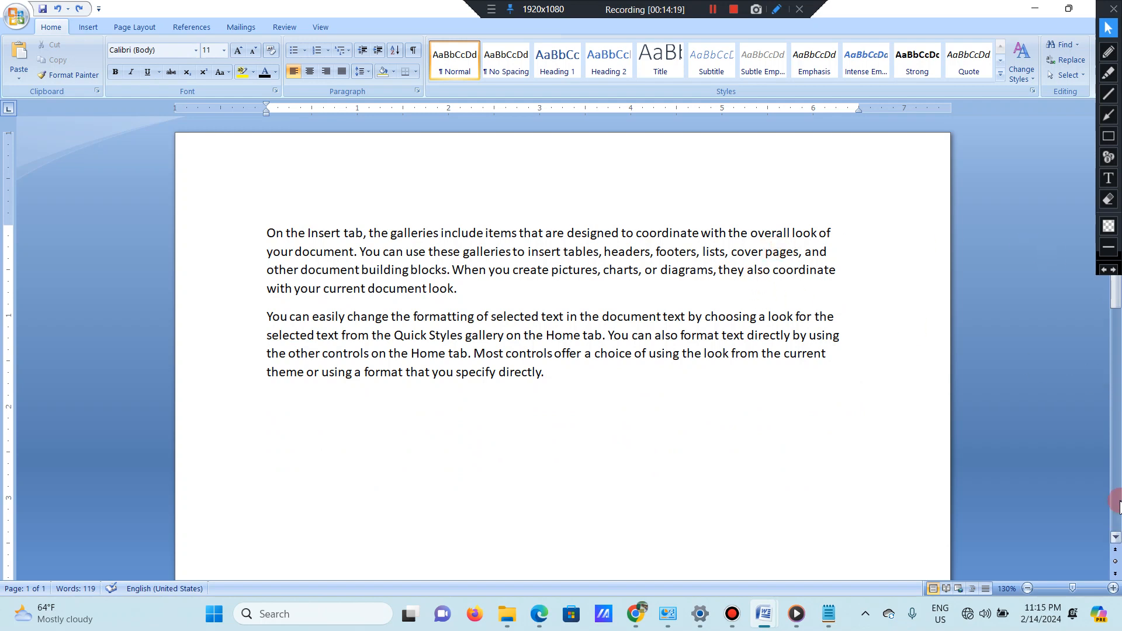
Step: Show the Office Clipboard's collected items and clear them all
{"action": "left_click", "coordinate": [97, 91]}
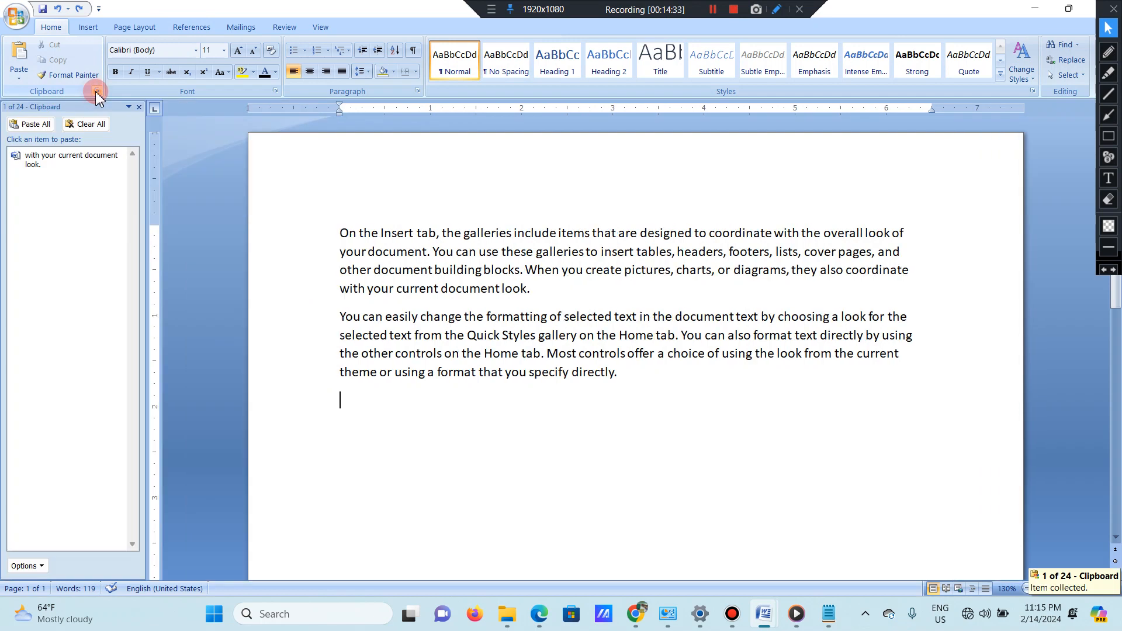
{"action": "left_click", "coordinate": [85, 124]}
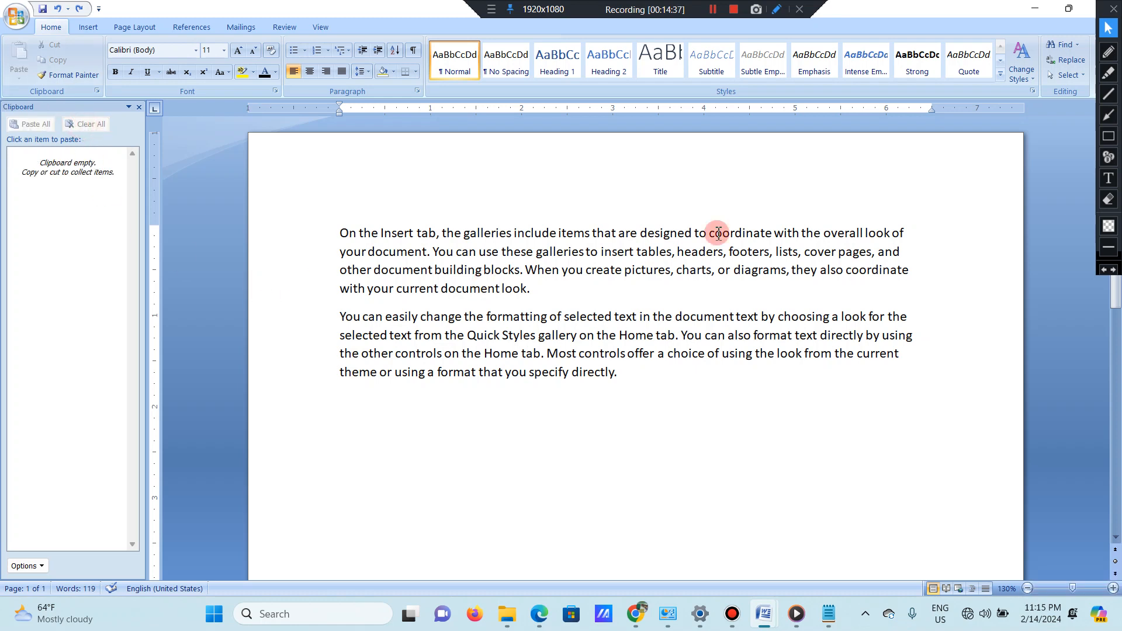
Step: Cut the first paragraph's opening line, and copy the last line of each paragraph separately to the Office Clipboard
{"action": "left_click_drag", "start_coordinate": [928, 232], "coordinate": [338, 221]}
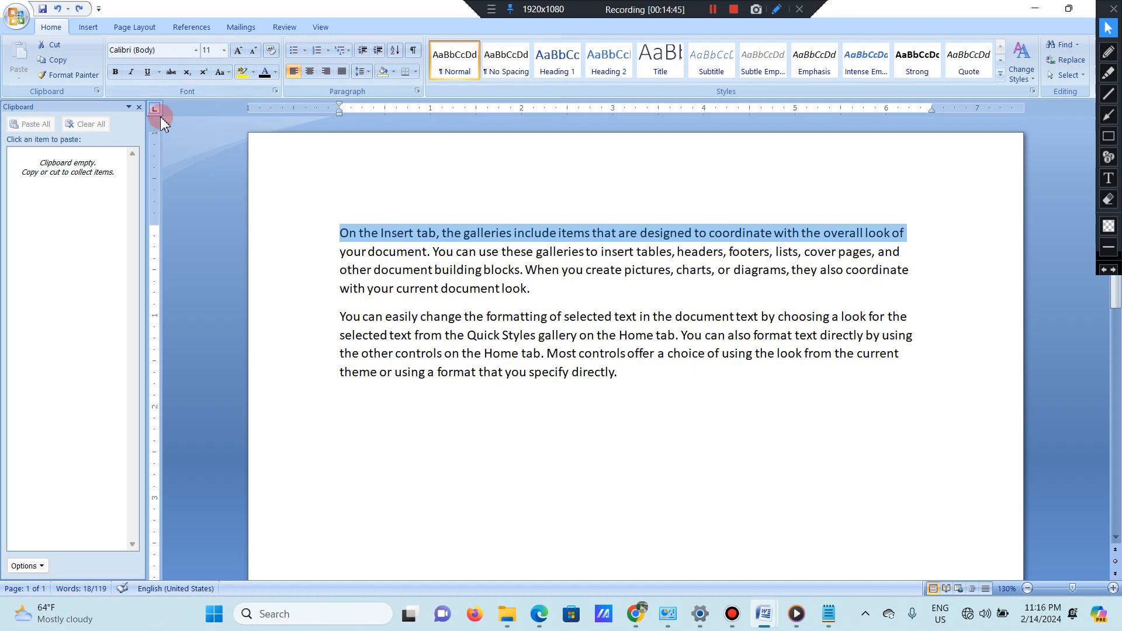
{"action": "left_click", "coordinate": [55, 49]}
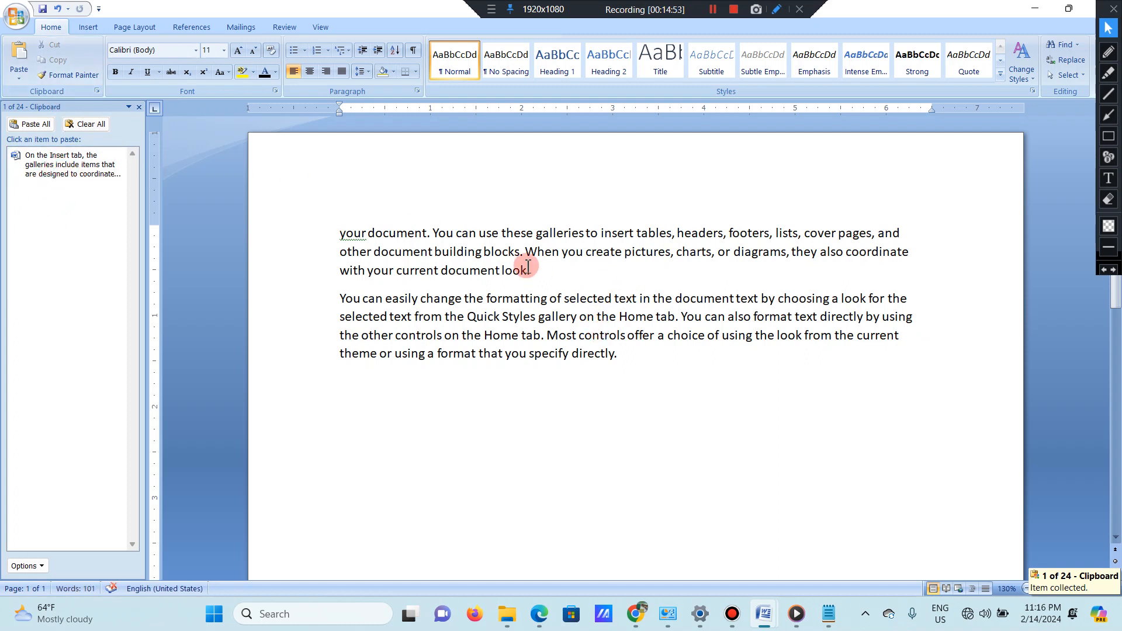
{"action": "left_click_drag", "start_coordinate": [530, 268], "coordinate": [339, 270]}
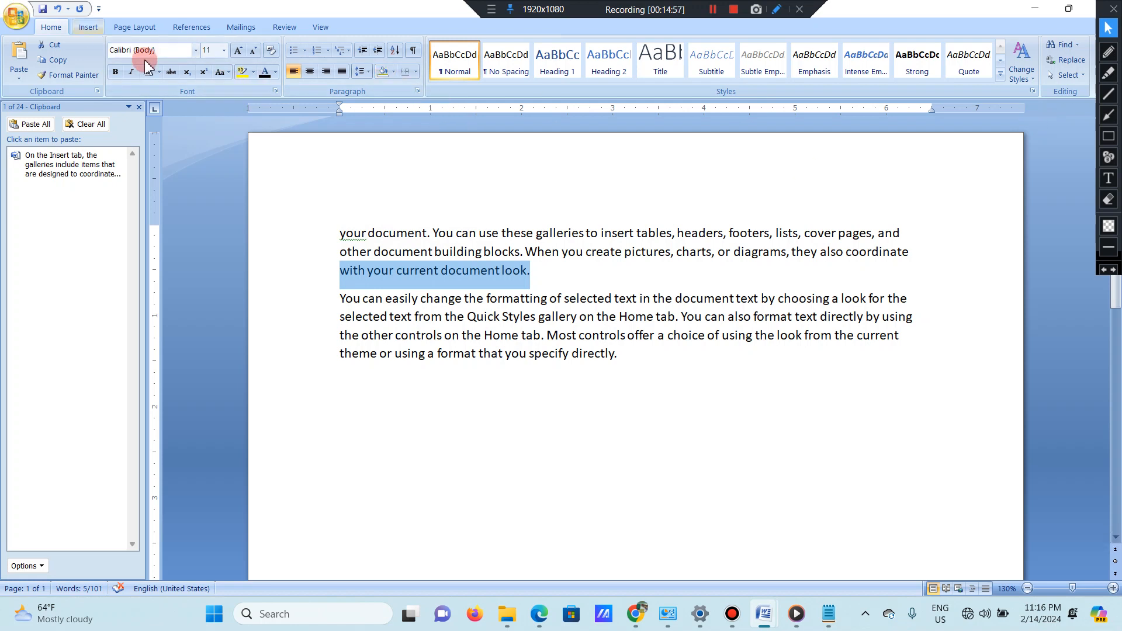
{"action": "left_click", "coordinate": [55, 60]}
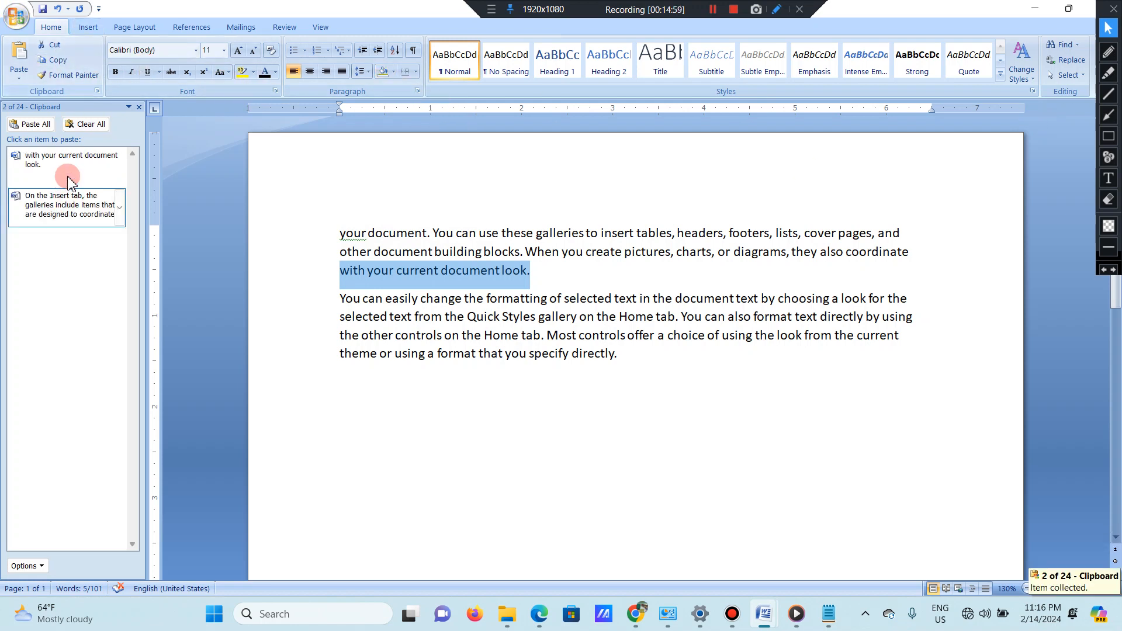
{"action": "left_click", "coordinate": [600, 354]}
{"action": "left_click_drag", "start_coordinate": [628, 360], "coordinate": [335, 366]}
{"action": "left_click", "coordinate": [76, 57]}
Step: Paste the copied line "theme or using a format that you specify directly." below the second paragraph and start a new paragraph
{"action": "left_click", "coordinate": [679, 374]}
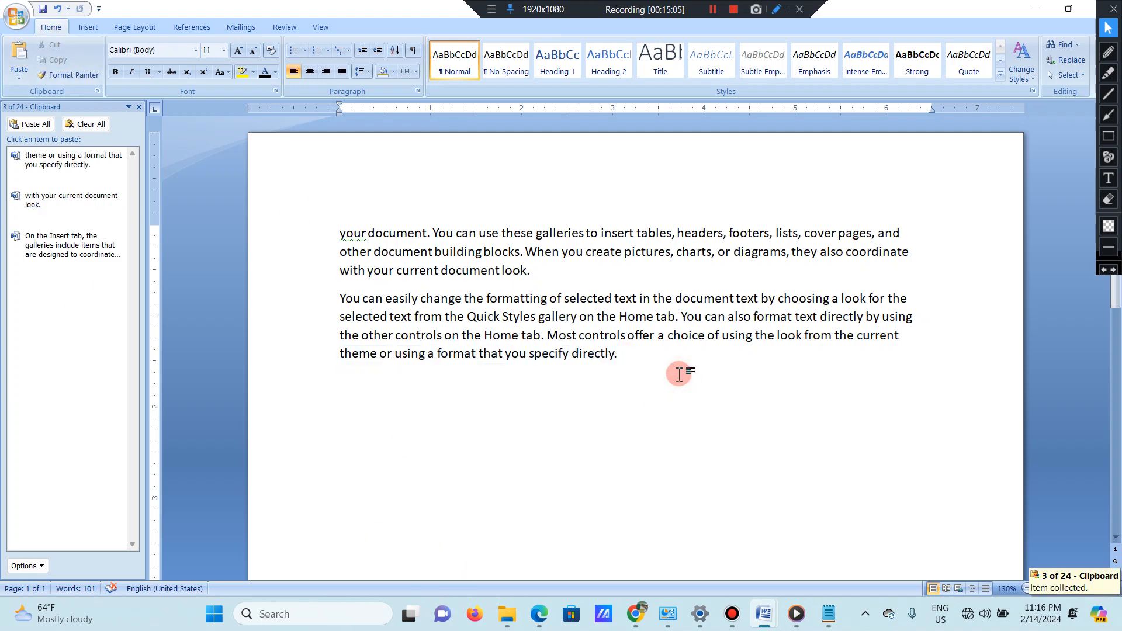
{"action": "key", "text": "ctrl+v"}
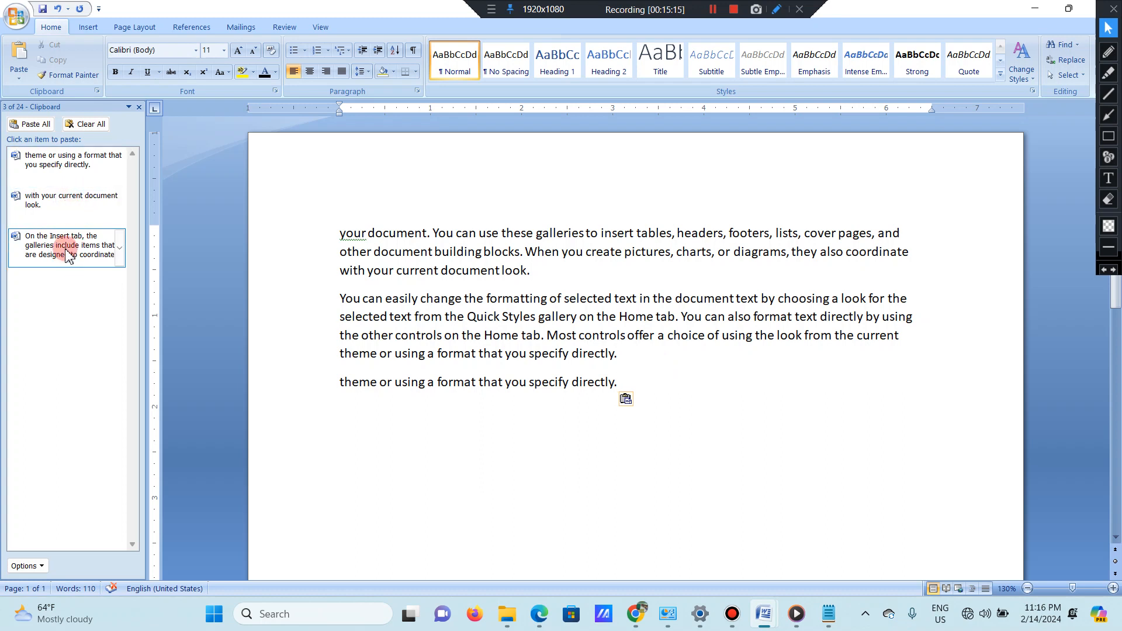
{"action": "key", "text": "Return"}
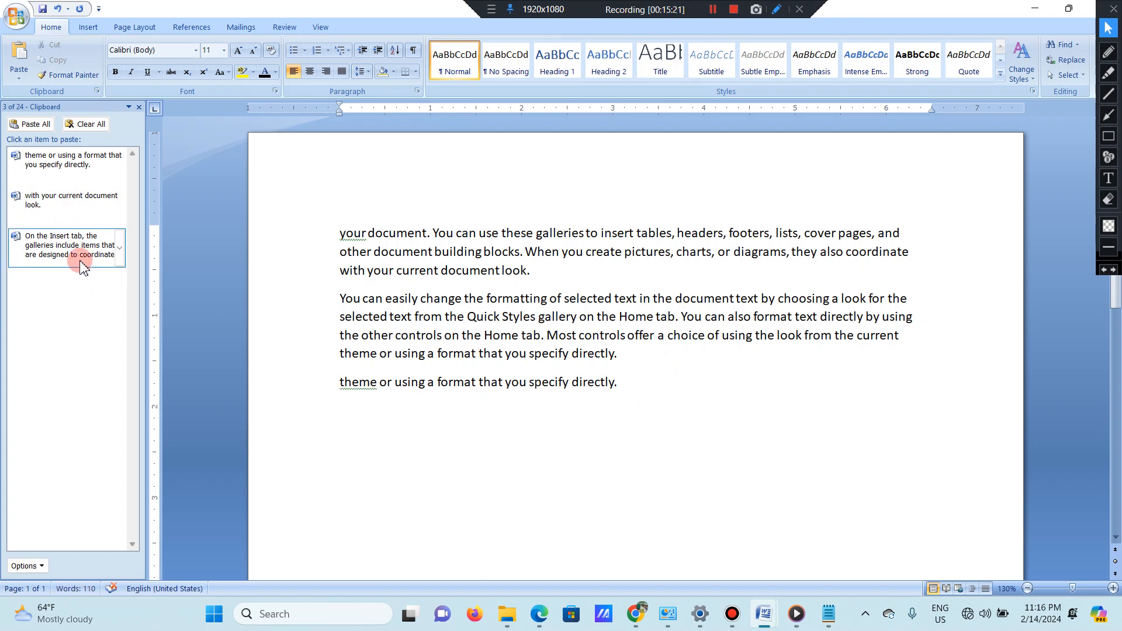
Step: Paste the three collected Office Clipboard items one by one, oldest first, each in its own paragraph below the text
{"action": "left_click", "coordinate": [81, 257]}
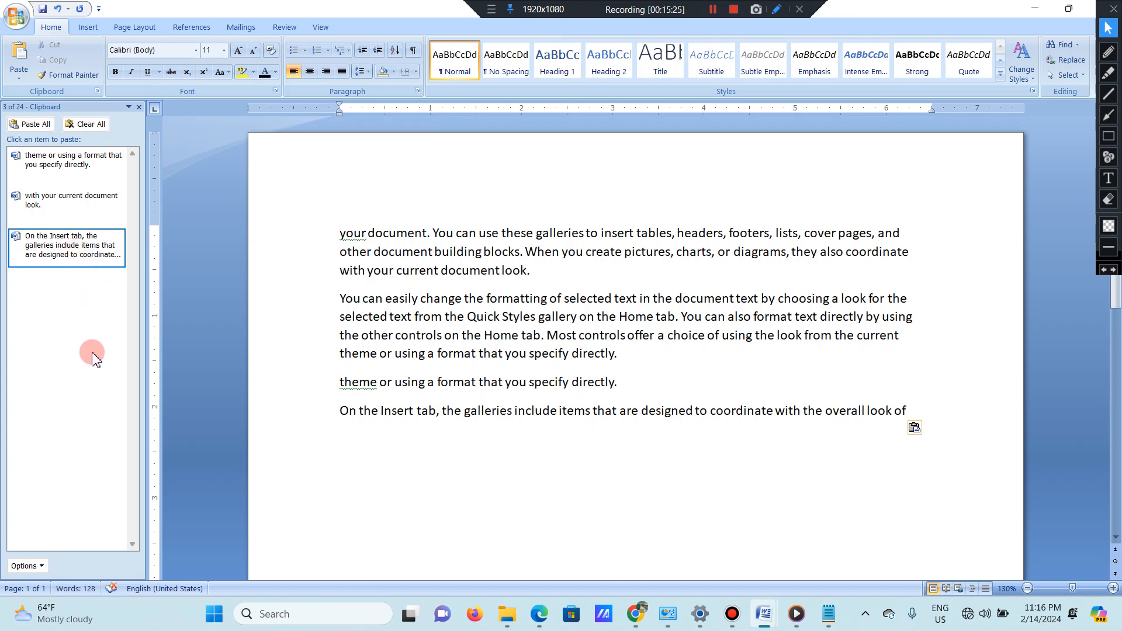
{"action": "key", "text": "Return"}
{"action": "left_click", "coordinate": [63, 215]}
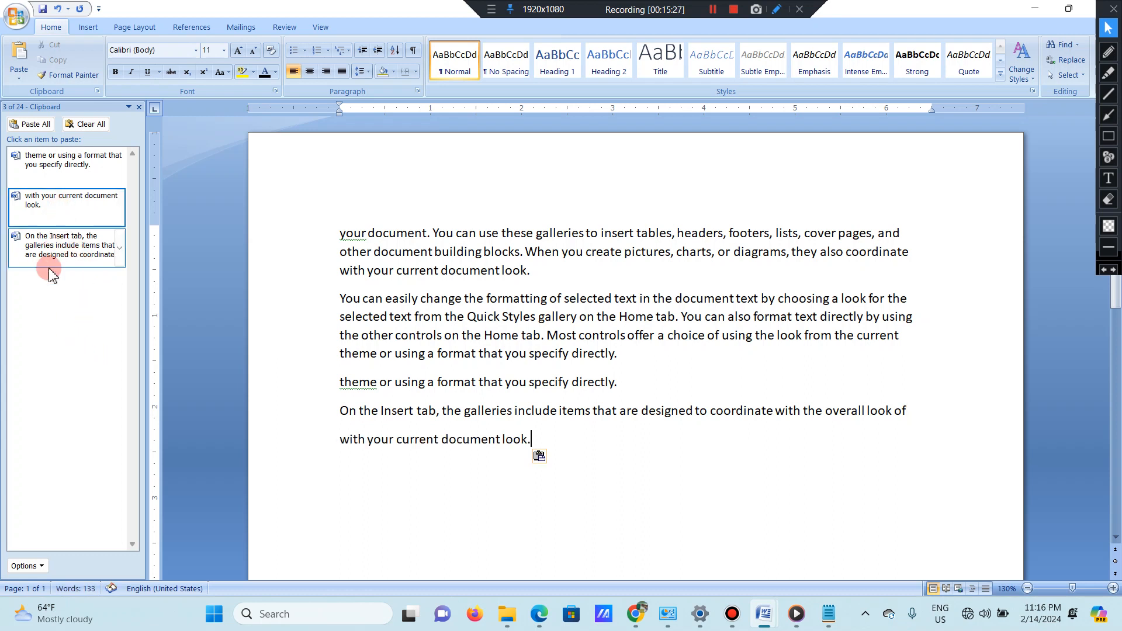
{"action": "key", "text": "Return"}
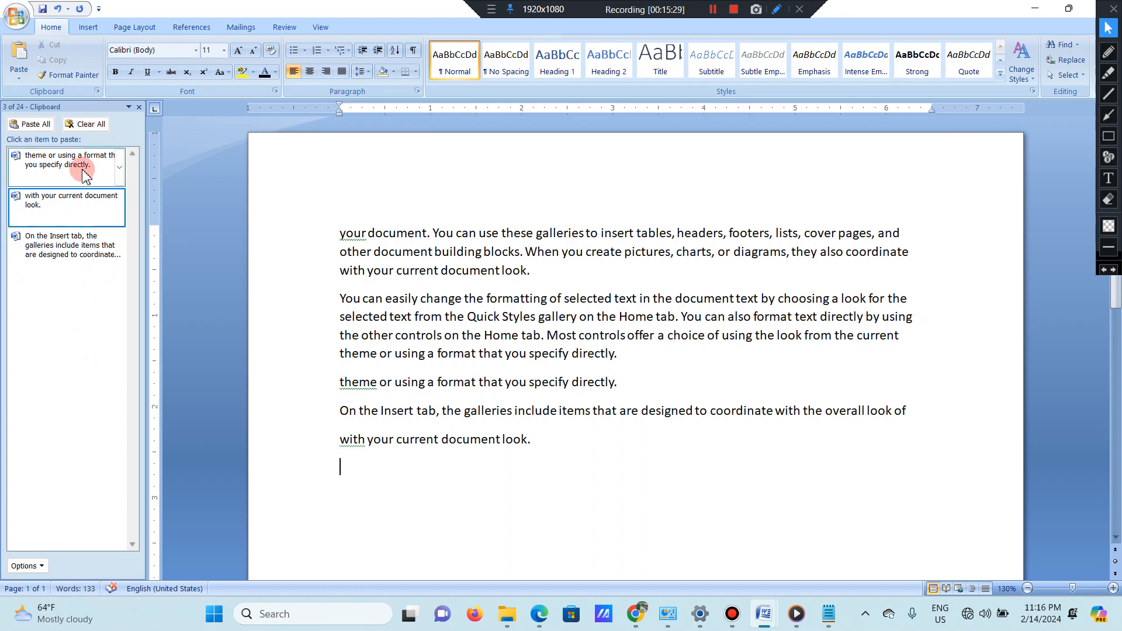
{"action": "left_click", "coordinate": [81, 167]}
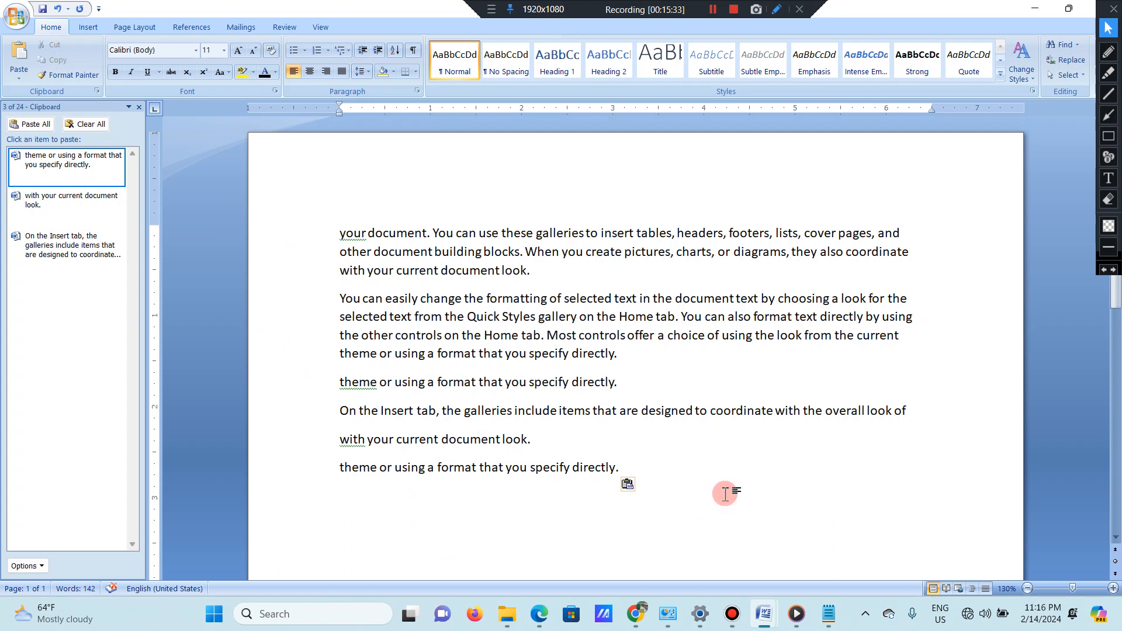
{"action": "key", "text": "Return"}
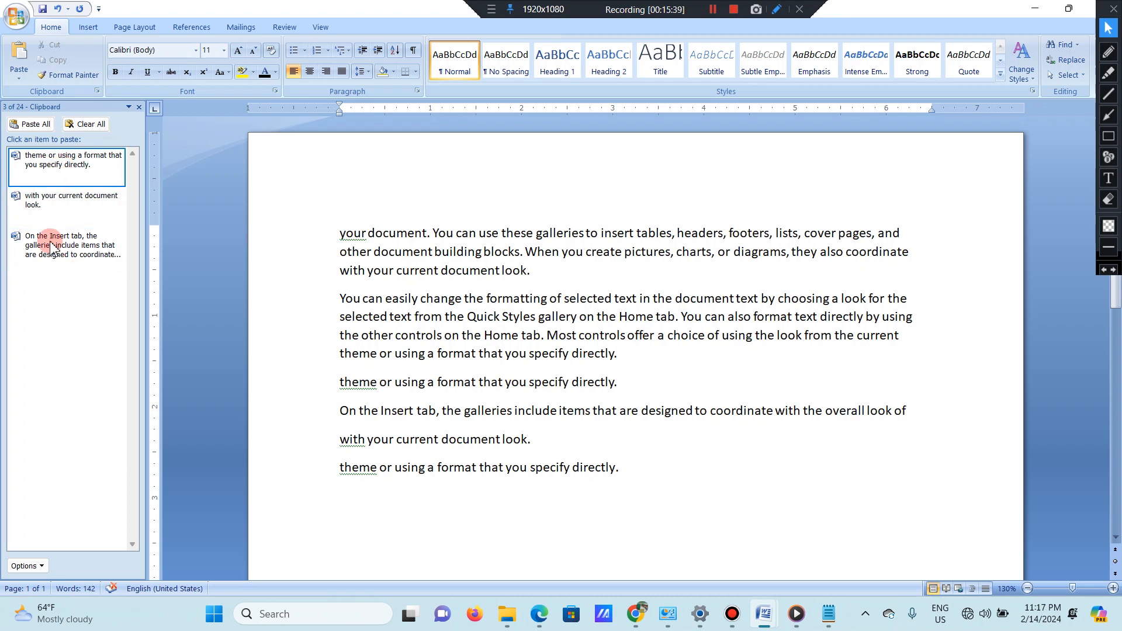
Step: Paste all collected items at once at the end of the document, and clear the Office Clipboard
{"action": "left_click", "coordinate": [38, 125]}
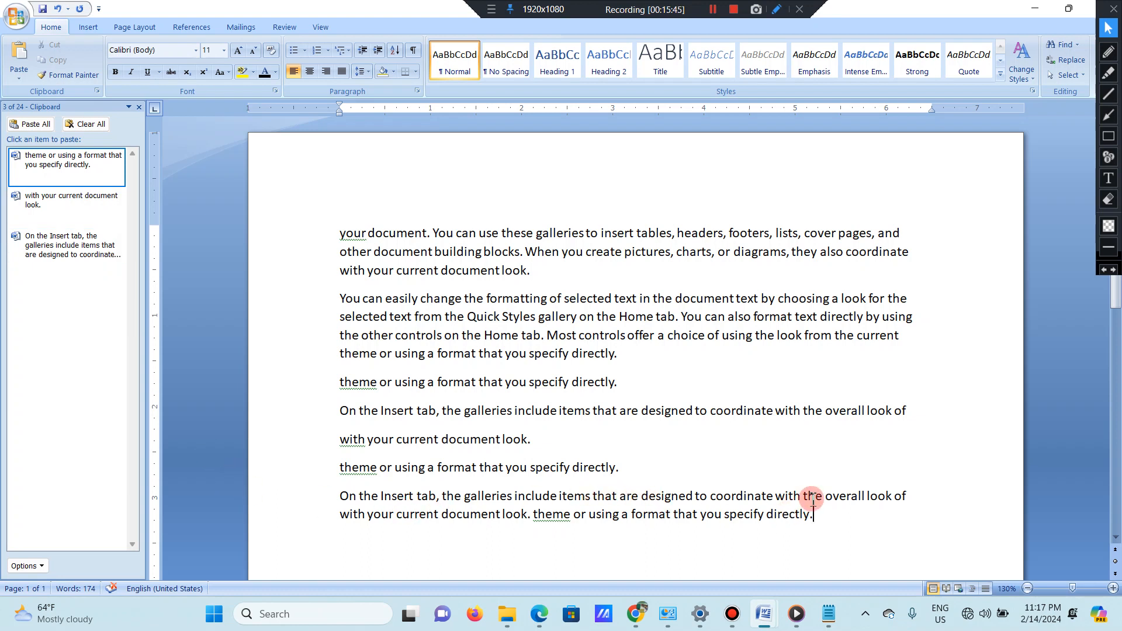
{"action": "left_click", "coordinate": [92, 130]}
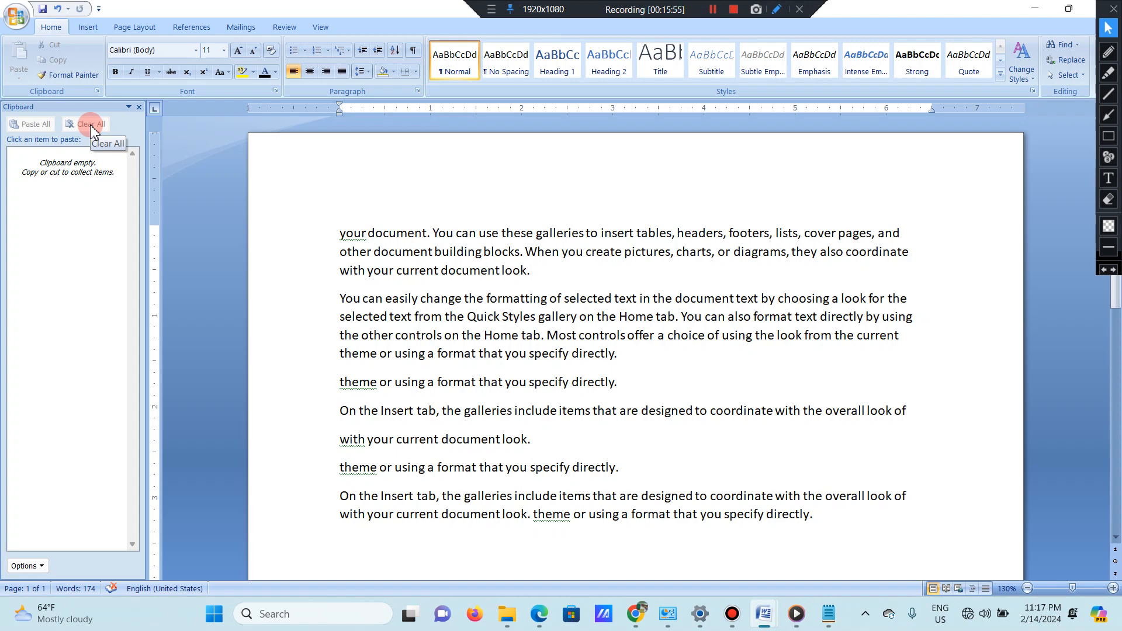
Step: Hide and show the Office Clipboard pane a few times, leaving it hidden
{"action": "left_click", "coordinate": [139, 107]}
{"action": "left_click", "coordinate": [97, 91]}
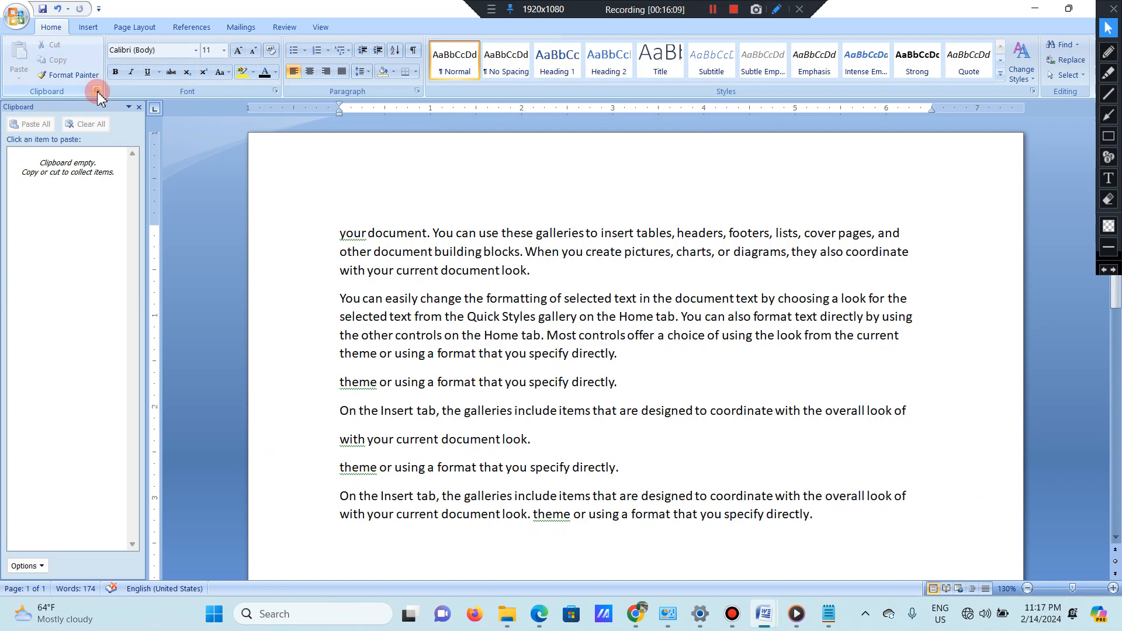
{"action": "left_click", "coordinate": [98, 91]}
{"action": "left_click", "coordinate": [98, 92]}
{"action": "left_click", "coordinate": [97, 93]}
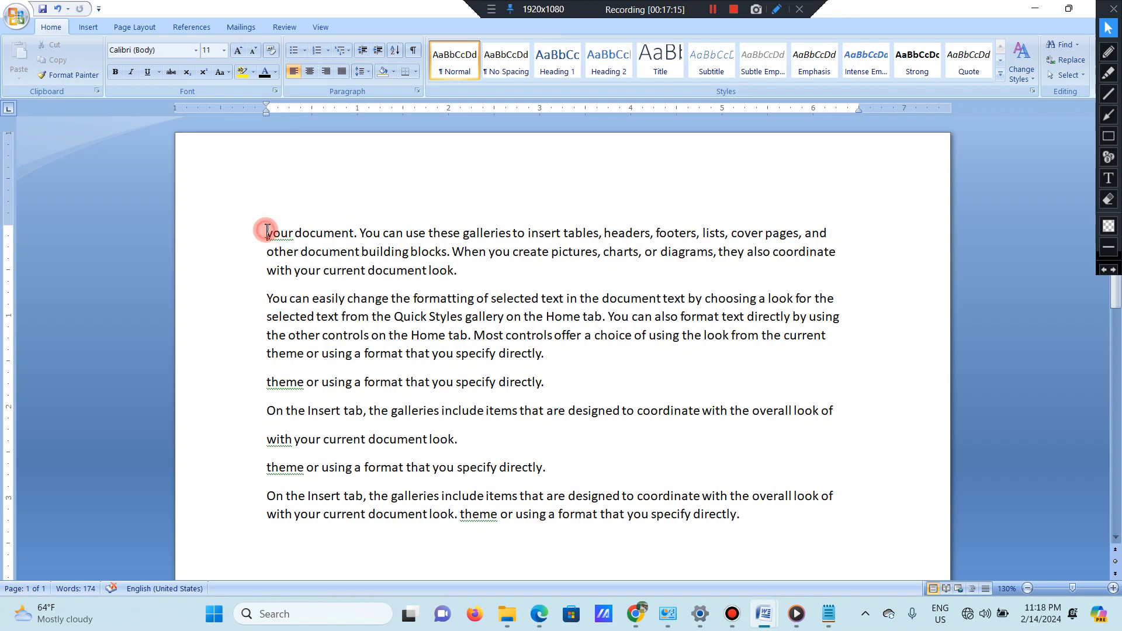
Step: Make the first paragraph bold and underlined, and set its font color to the standard Red
{"action": "left_click_drag", "start_coordinate": [269, 233], "coordinate": [466, 270]}
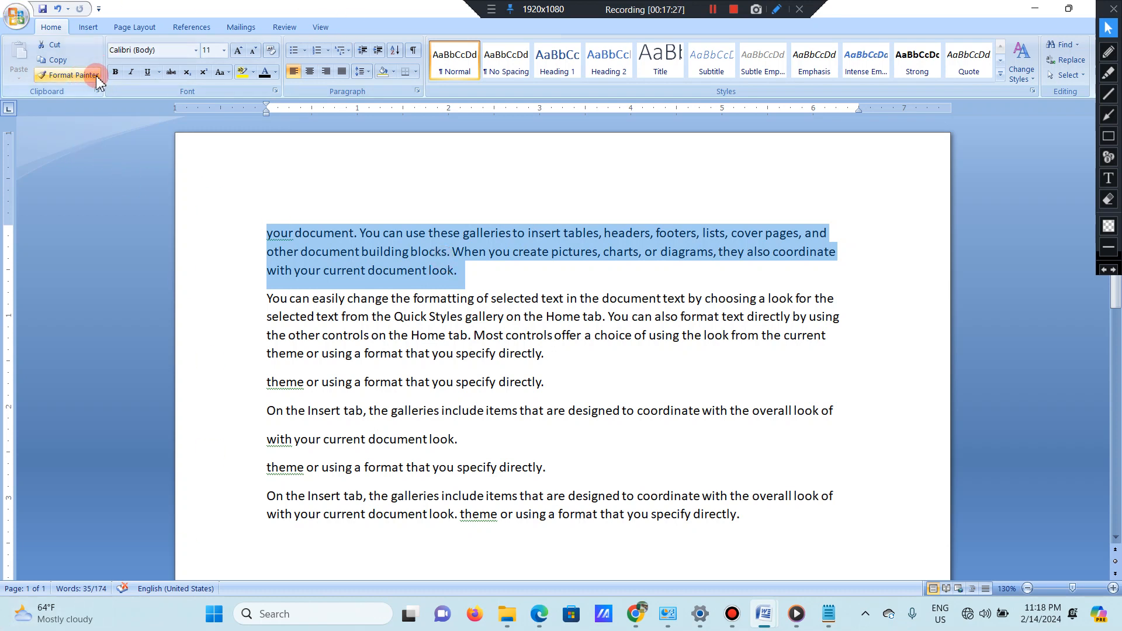
{"action": "left_click", "coordinate": [115, 71]}
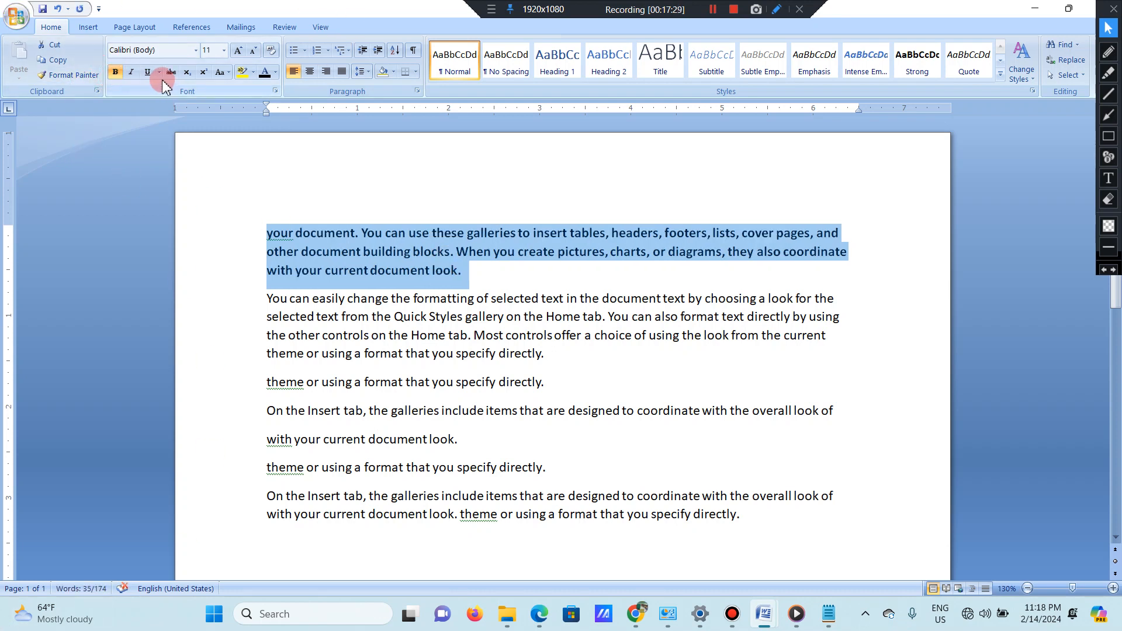
{"action": "left_click", "coordinate": [147, 72]}
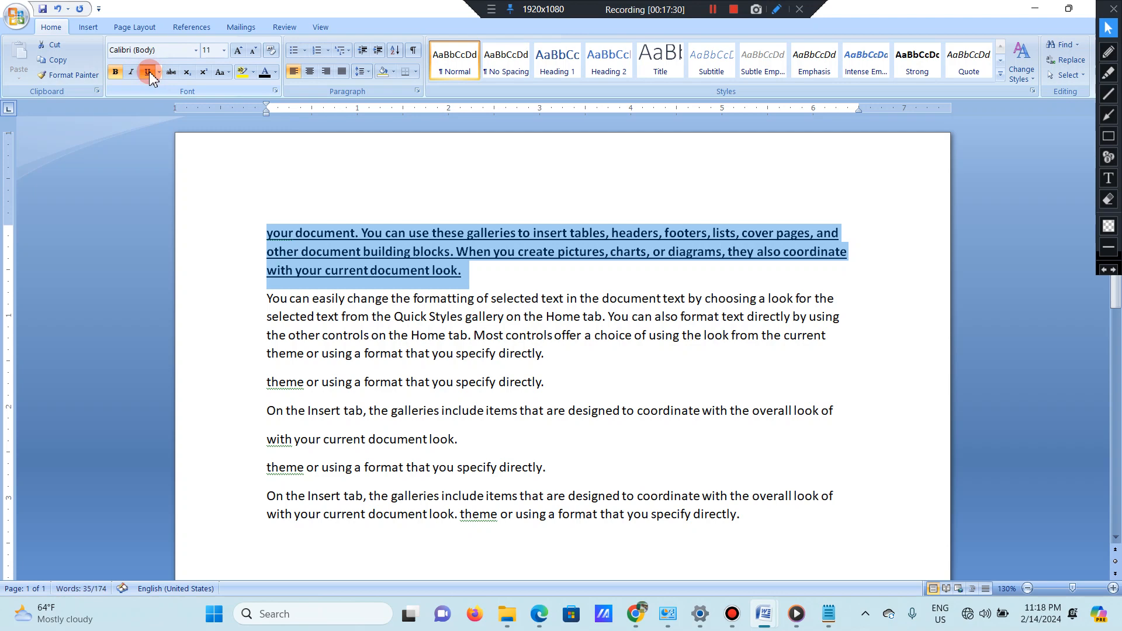
{"action": "left_click", "coordinate": [275, 71]}
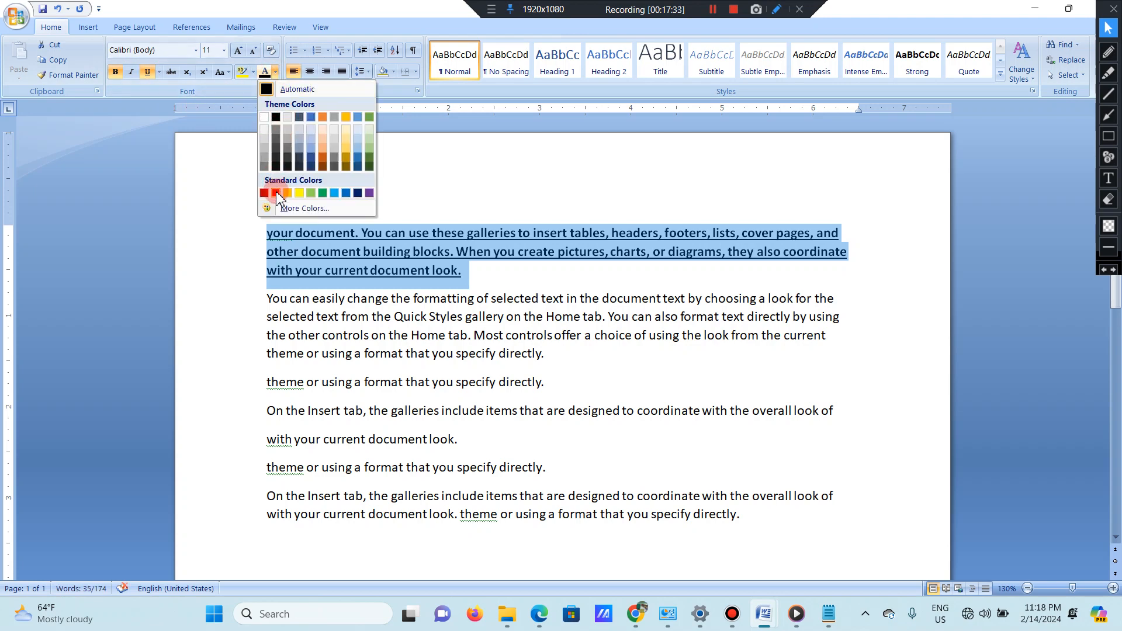
{"action": "left_click", "coordinate": [275, 193]}
{"action": "left_click", "coordinate": [508, 277]}
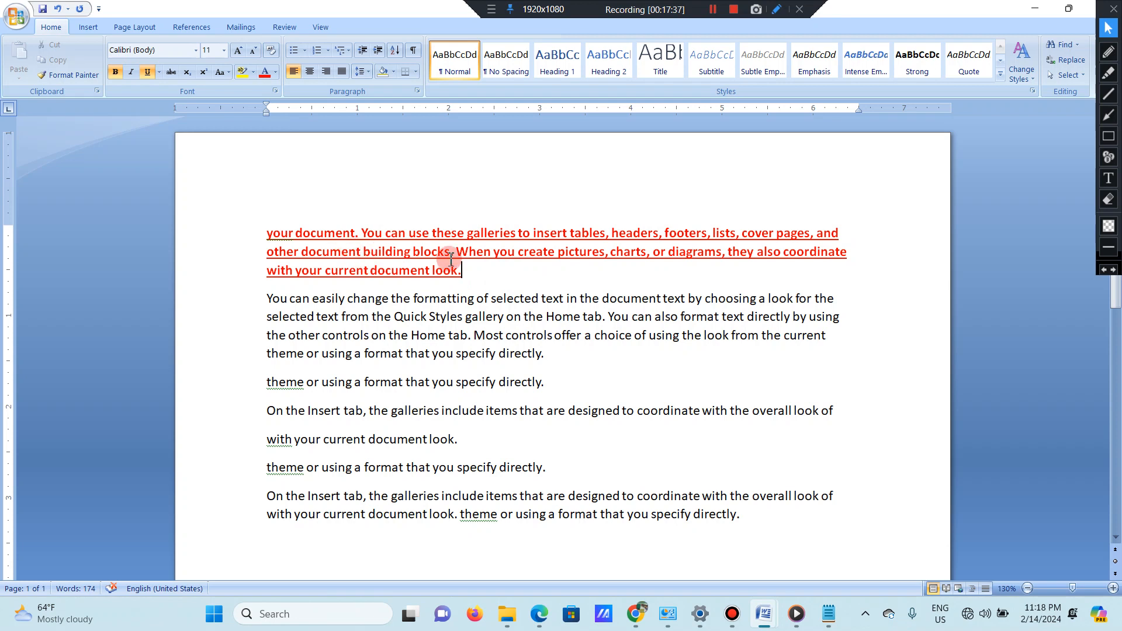
Step: Compare the formatting of the first paragraph with that of the second paragraph
{"action": "left_click", "coordinate": [463, 320]}
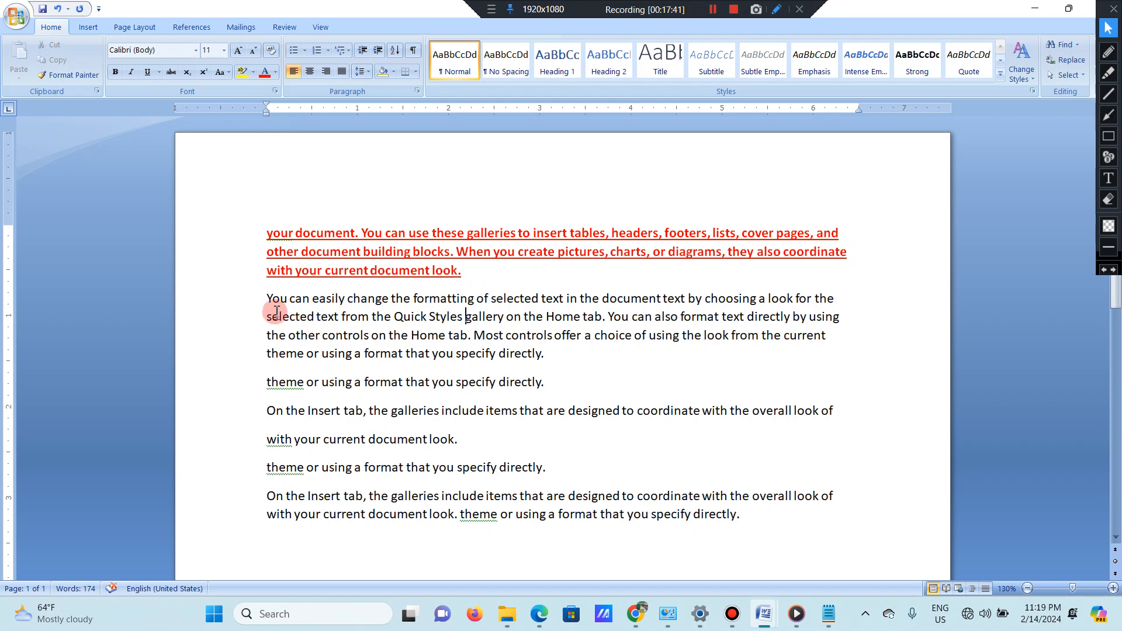
{"action": "left_click", "coordinate": [401, 234]}
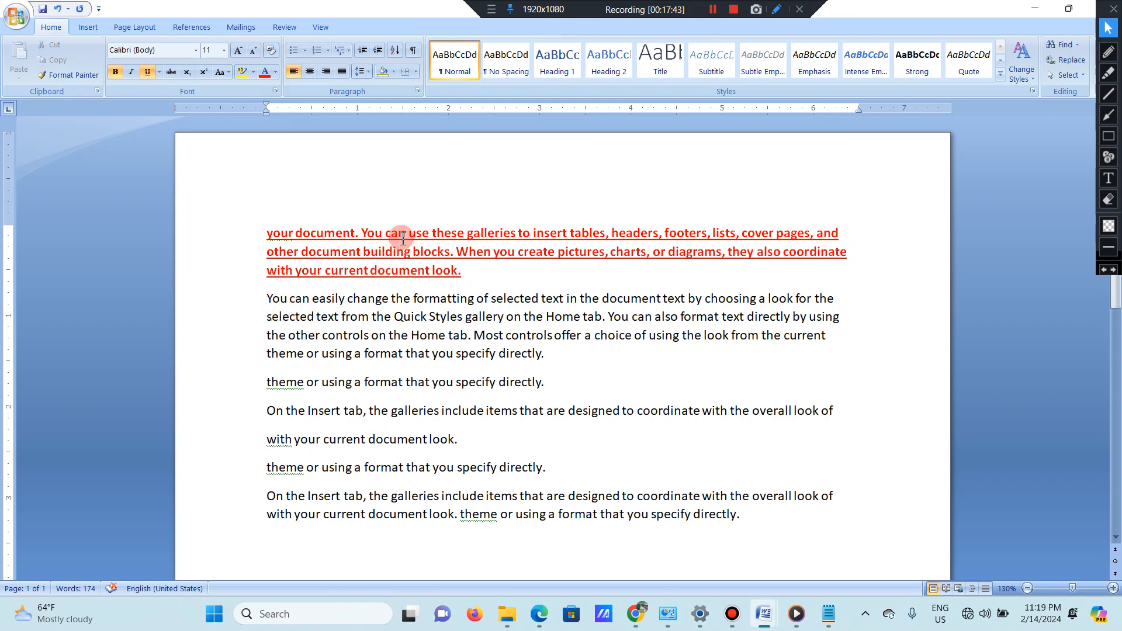
{"action": "left_click", "coordinate": [398, 316]}
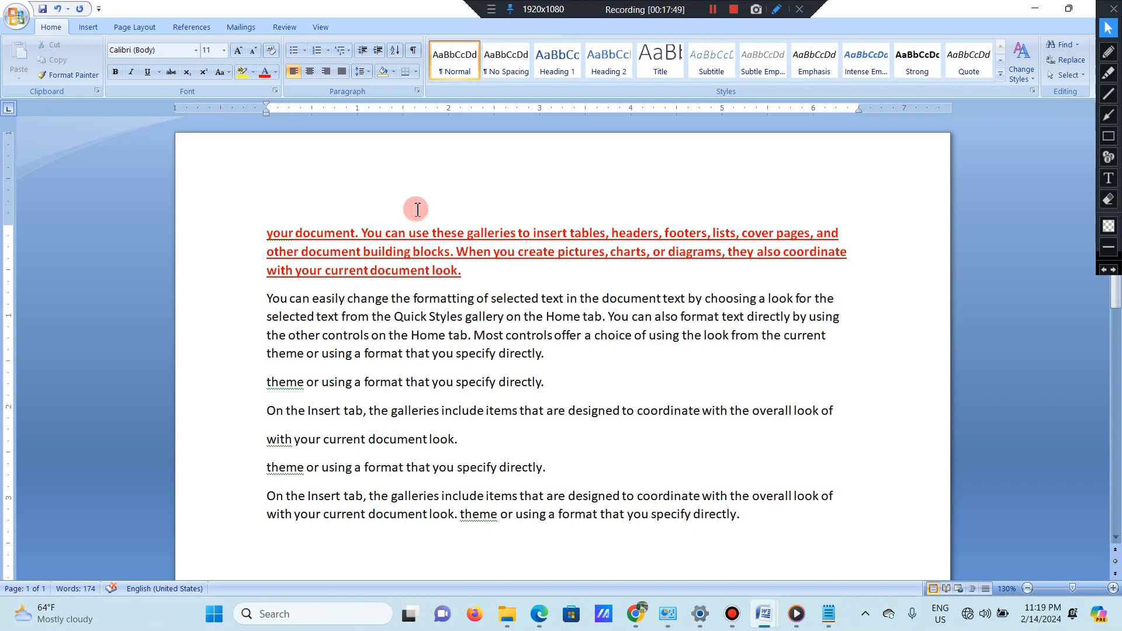
{"action": "left_click", "coordinate": [471, 255]}
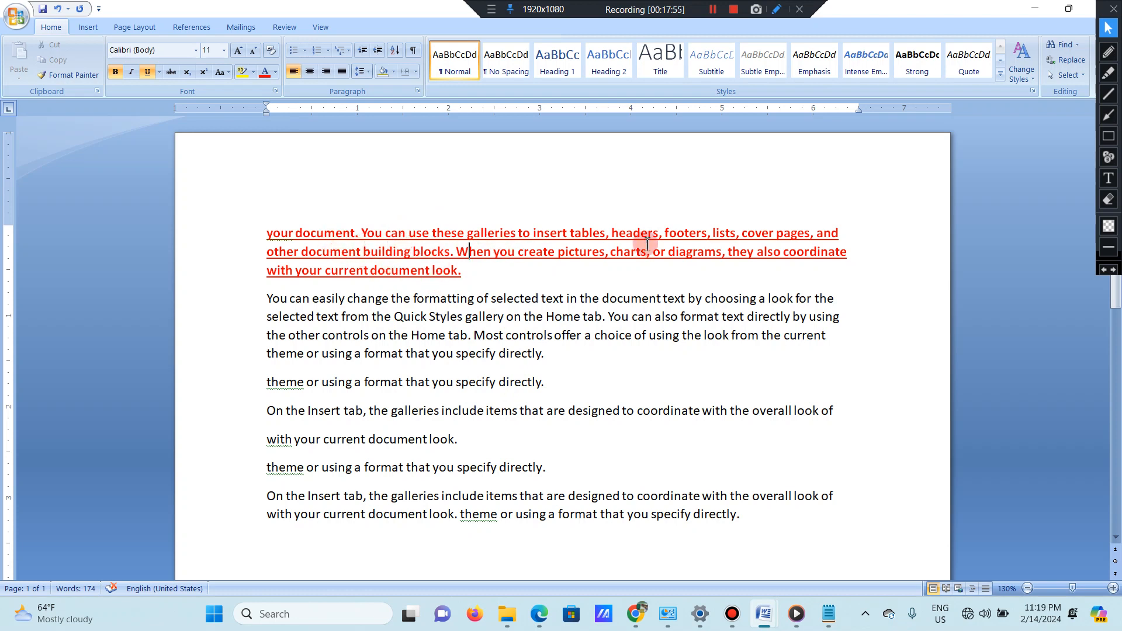
{"action": "mouse_move", "coordinate": [556, 356]}
{"action": "left_mouse_down"}
{"action": "mouse_move", "coordinate": [283, 324]}
{"action": "mouse_move", "coordinate": [270, 300]}
{"action": "left_mouse_up"}
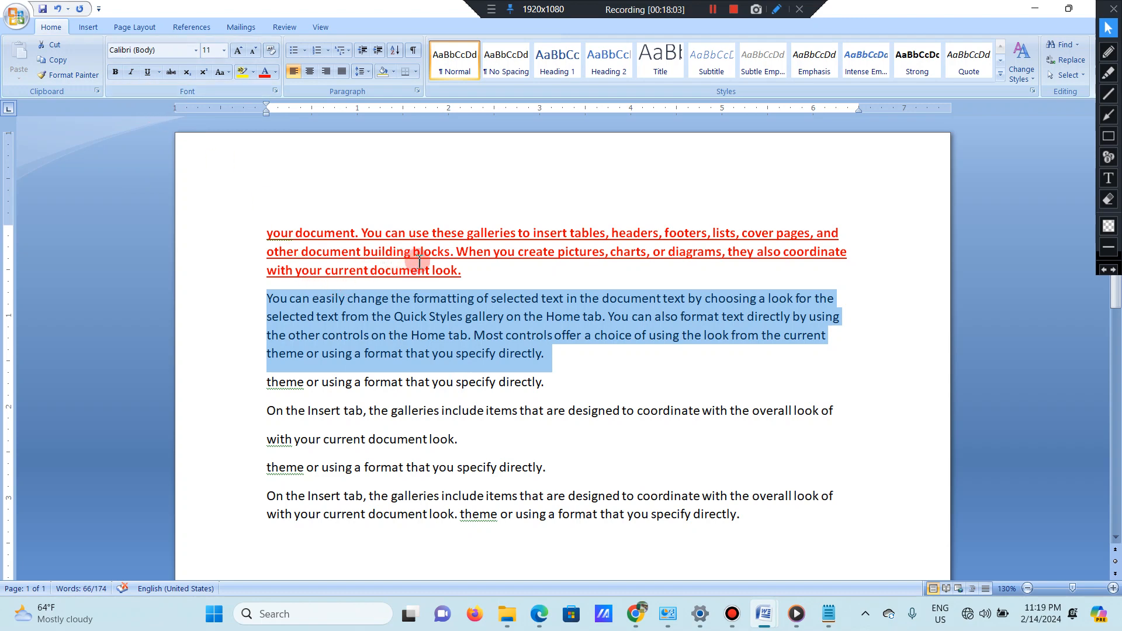
{"action": "left_click", "coordinate": [469, 271]}
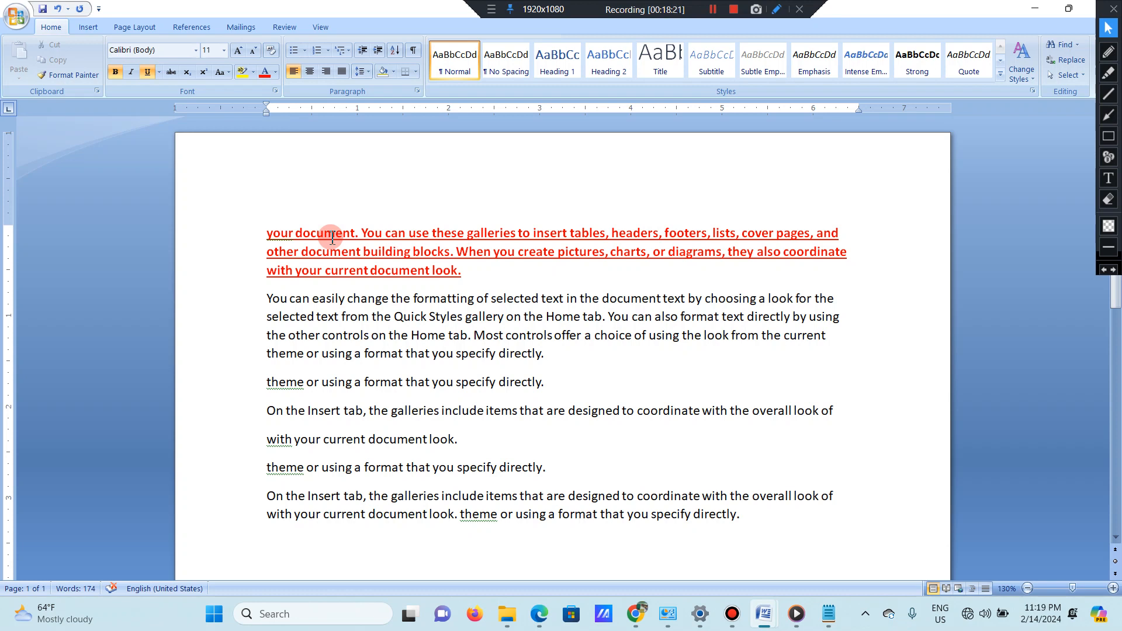
{"action": "left_click", "coordinate": [405, 270]}
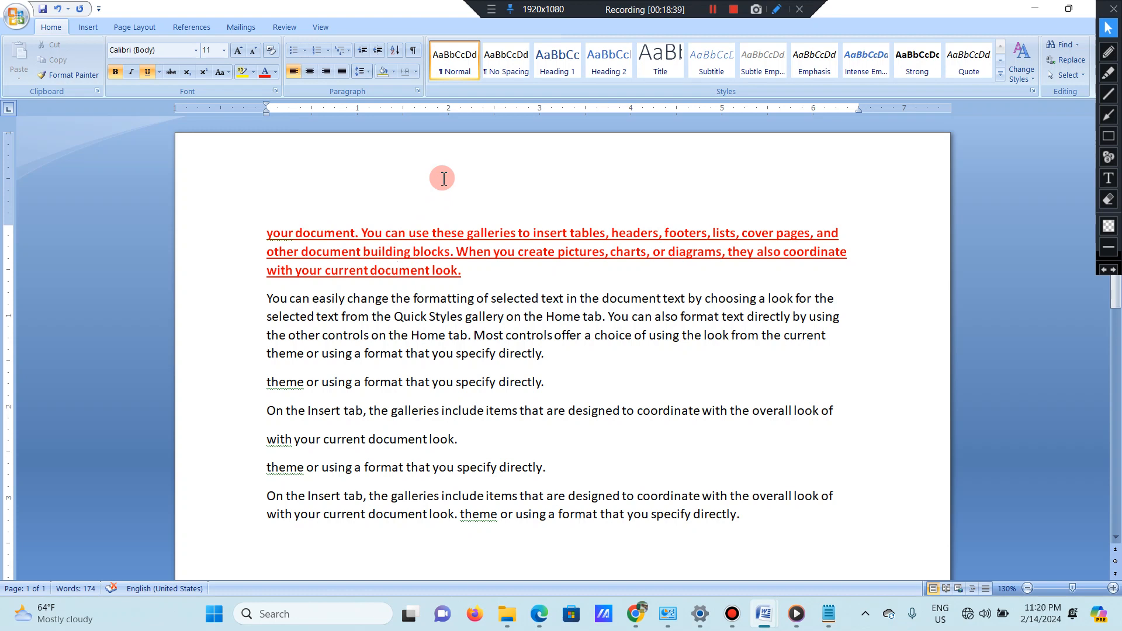
{"action": "left_click", "coordinate": [343, 238]}
{"action": "left_click", "coordinate": [413, 238]}
{"action": "left_click", "coordinate": [504, 236]}
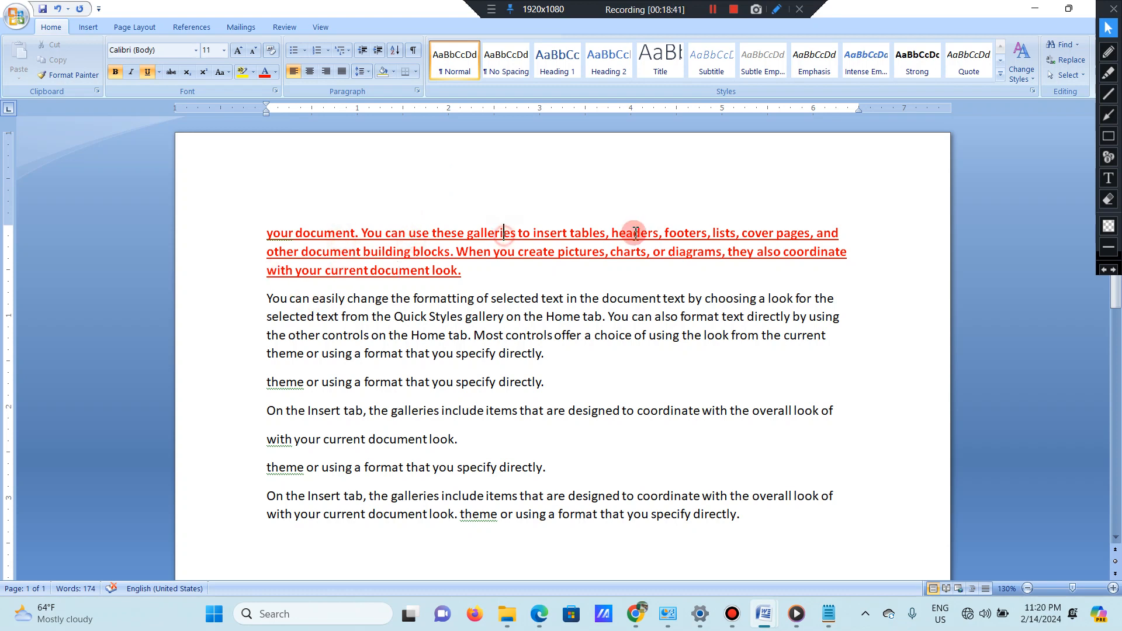
Step: Copy the first paragraph's formatting with Format Painter onto the text from "You can easily change" through the separate line "with your current document look."
{"action": "left_click", "coordinate": [378, 269]}
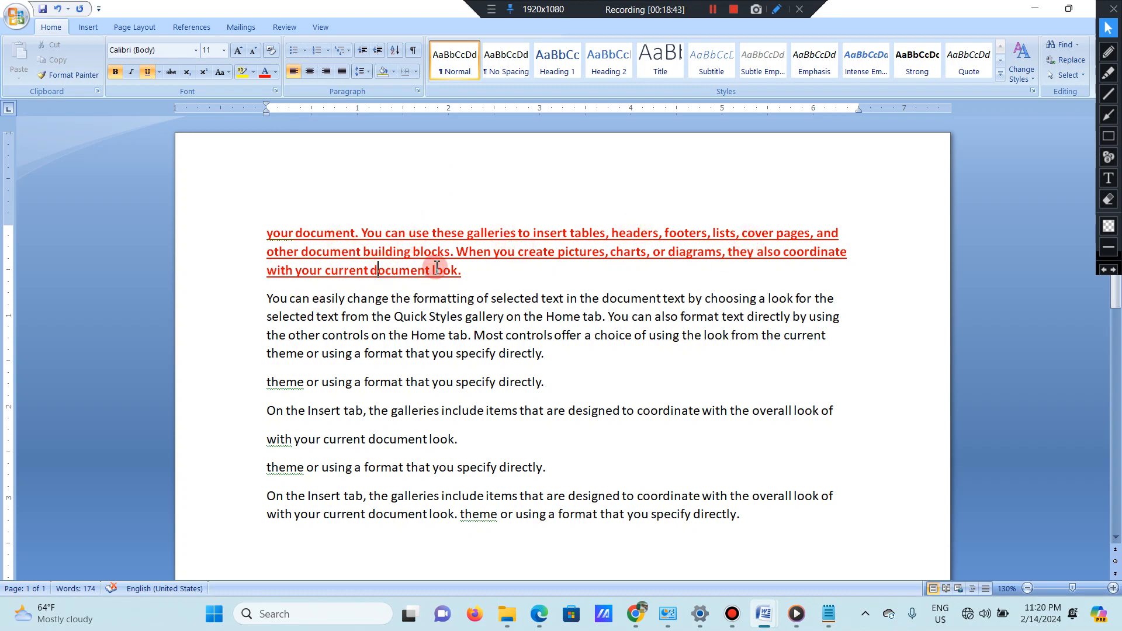
{"action": "left_click", "coordinate": [75, 81]}
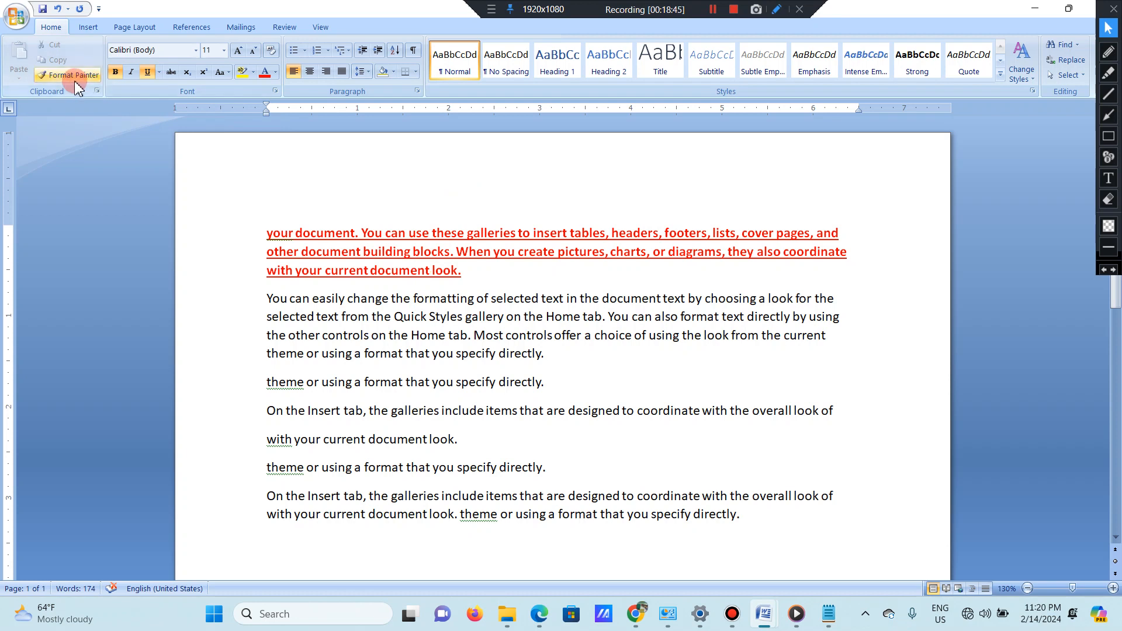
{"action": "left_click", "coordinate": [75, 82]}
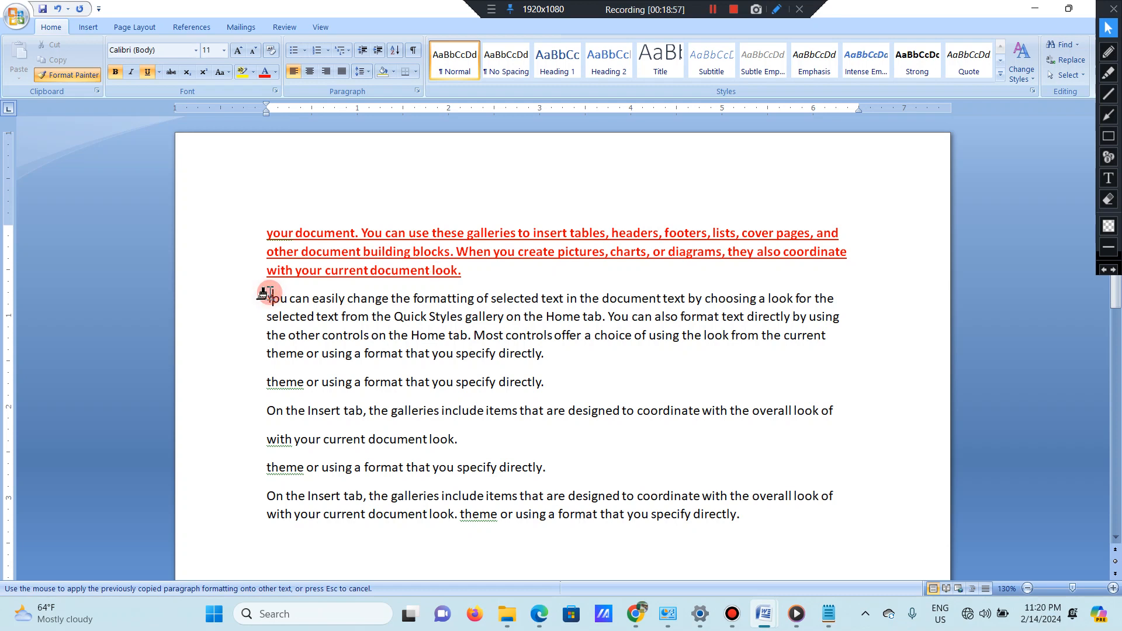
{"action": "mouse_move", "coordinate": [266, 295]}
{"action": "left_mouse_down"}
{"action": "mouse_move", "coordinate": [329, 400]}
{"action": "mouse_move", "coordinate": [539, 394]}
{"action": "mouse_move", "coordinate": [513, 438]}
{"action": "left_mouse_up"}
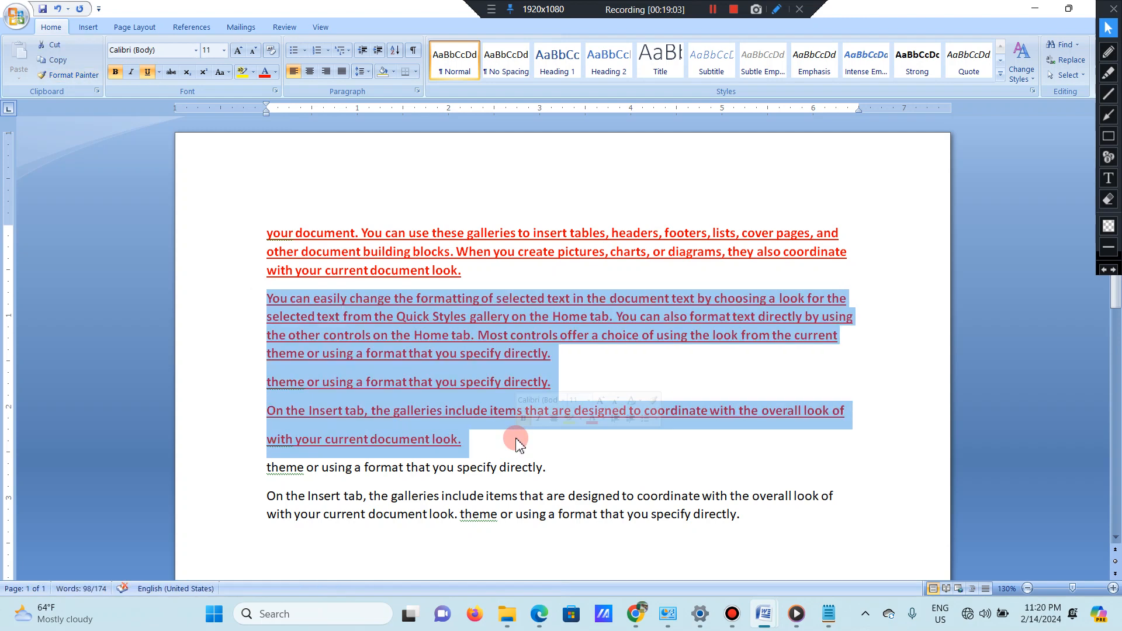
{"action": "left_click", "coordinate": [529, 442]}
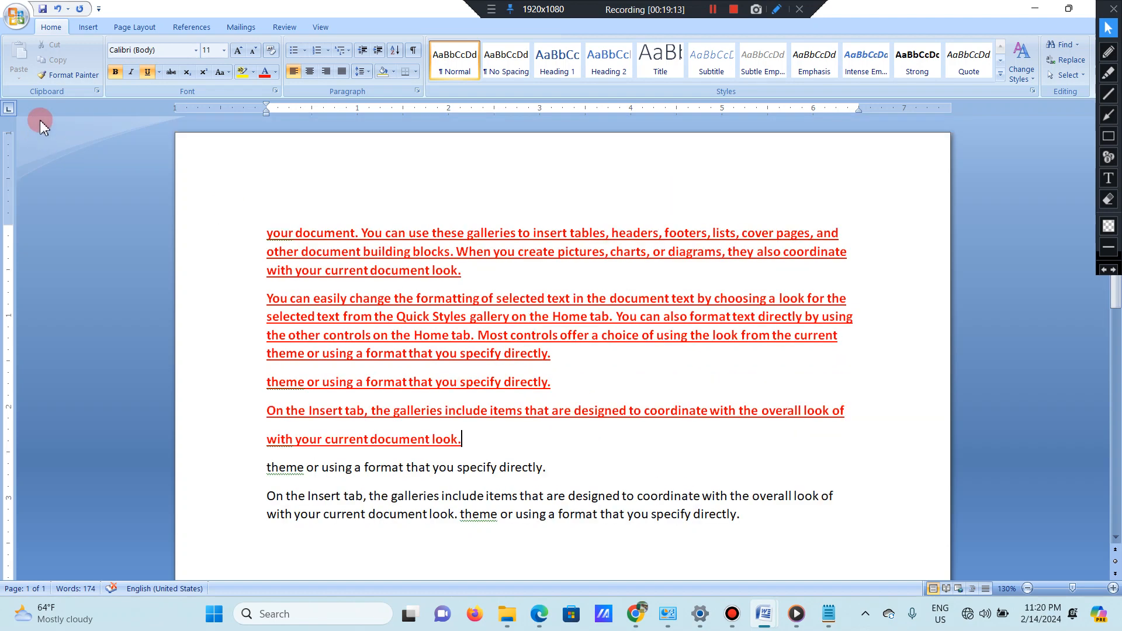
{"action": "left_click", "coordinate": [464, 410]}
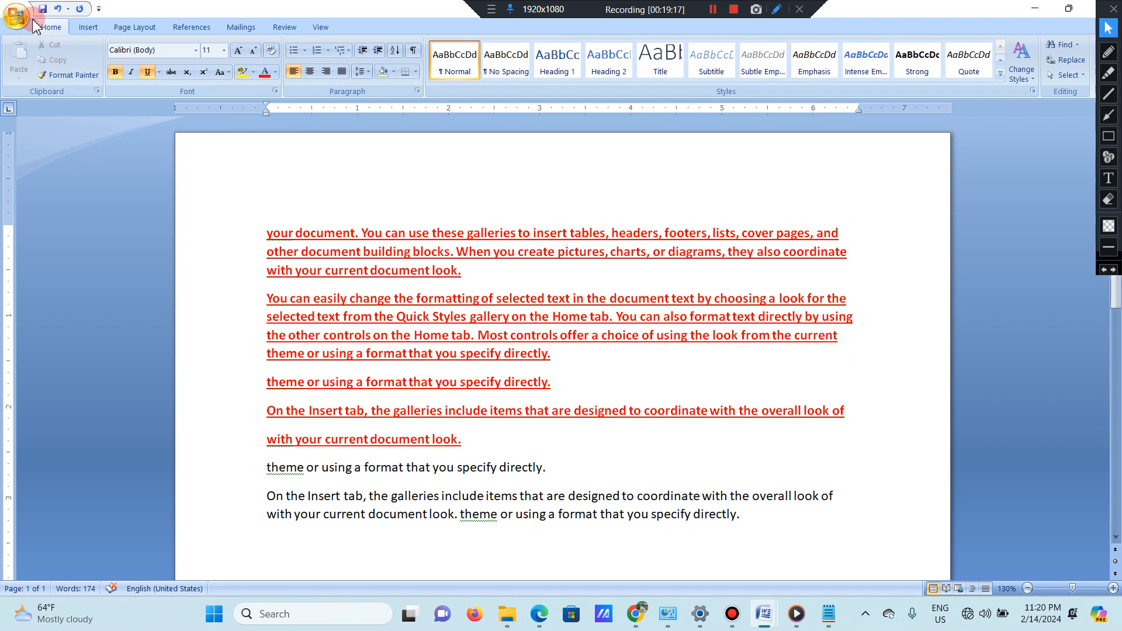
Step: Copy the red, bold, underlined formatting with Format Painter onto the last two unformatted paragraphs at the end of the document
{"action": "left_click", "coordinate": [67, 74]}
{"action": "scroll", "coordinate": [345, 328], "scroll_direction": "down", "scroll_amount": 1}
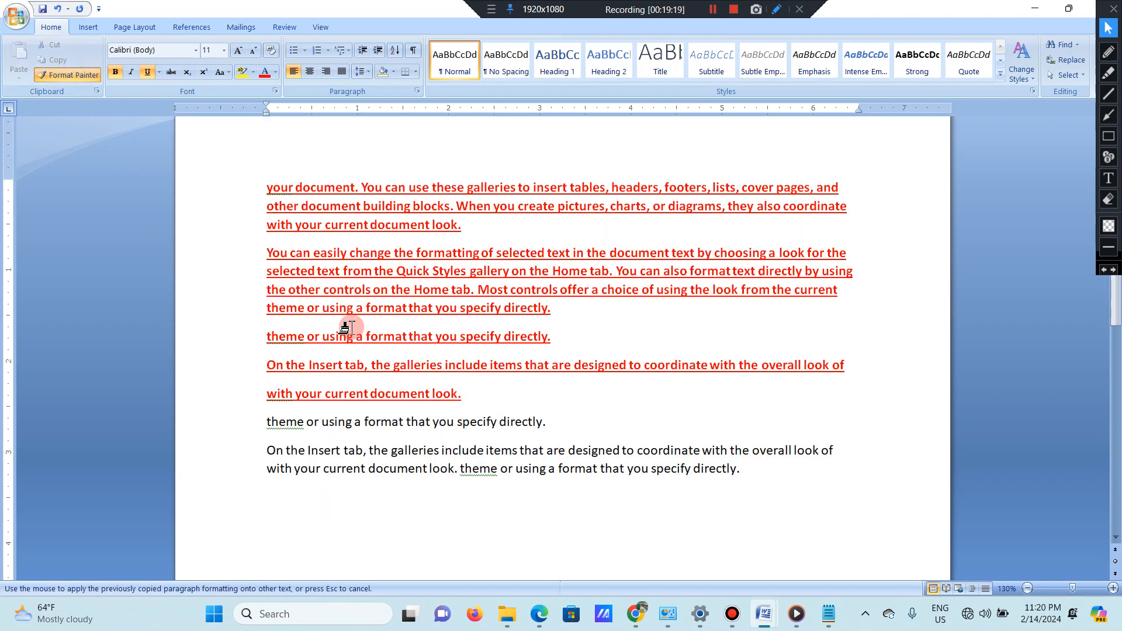
{"action": "scroll", "coordinate": [345, 327], "scroll_direction": "down", "scroll_amount": 1}
{"action": "mouse_move", "coordinate": [266, 375]}
{"action": "left_mouse_down"}
{"action": "mouse_move", "coordinate": [393, 431]}
{"action": "mouse_move", "coordinate": [759, 434]}
{"action": "left_mouse_up"}
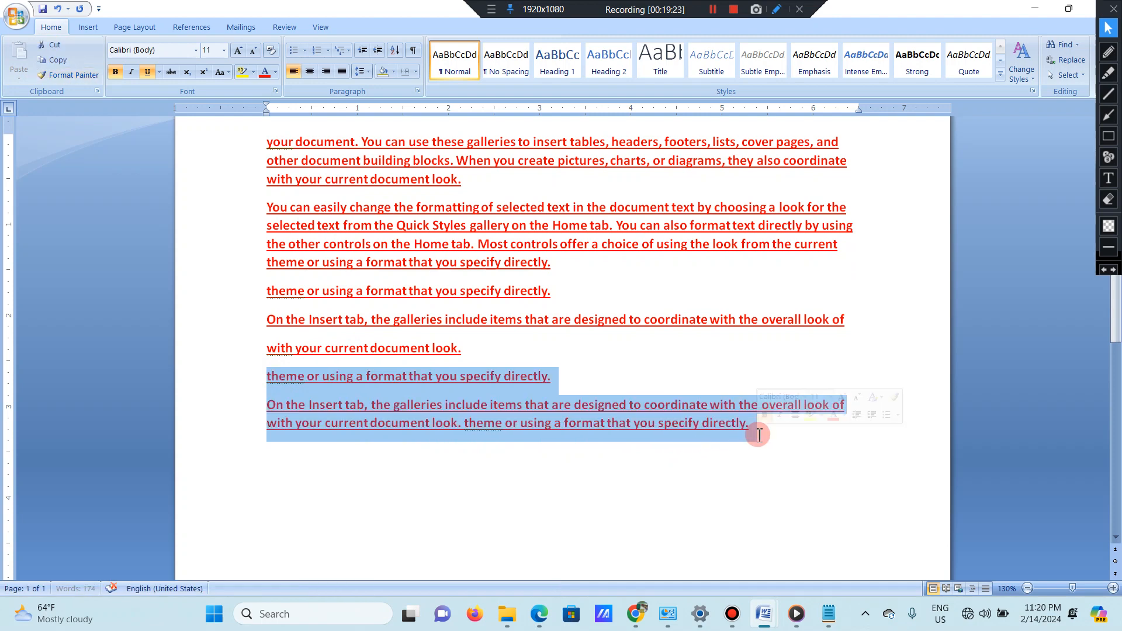
{"action": "left_click", "coordinate": [771, 439]}
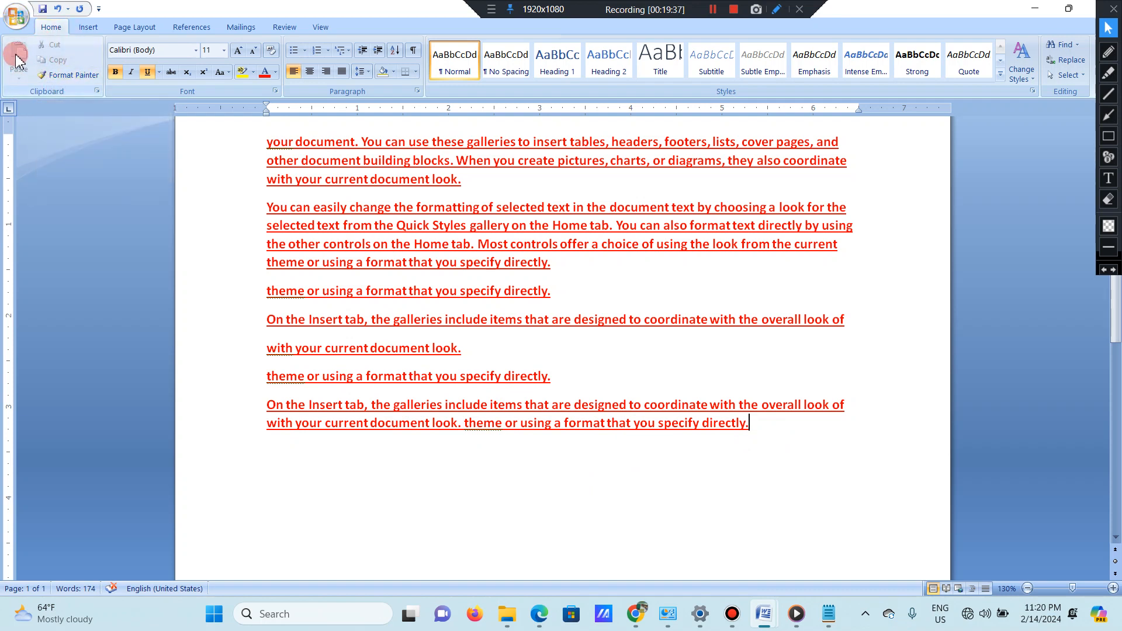
{"action": "scroll", "coordinate": [383, 203], "scroll_direction": "up", "scroll_amount": 3}
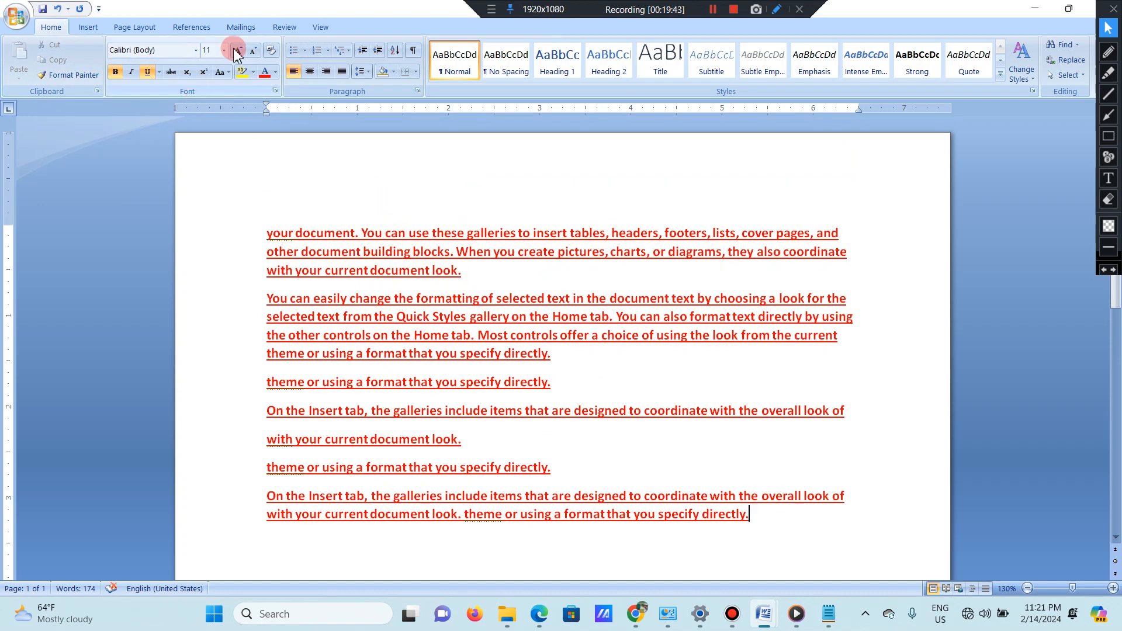
{"action": "left_click", "coordinate": [713, 10]}
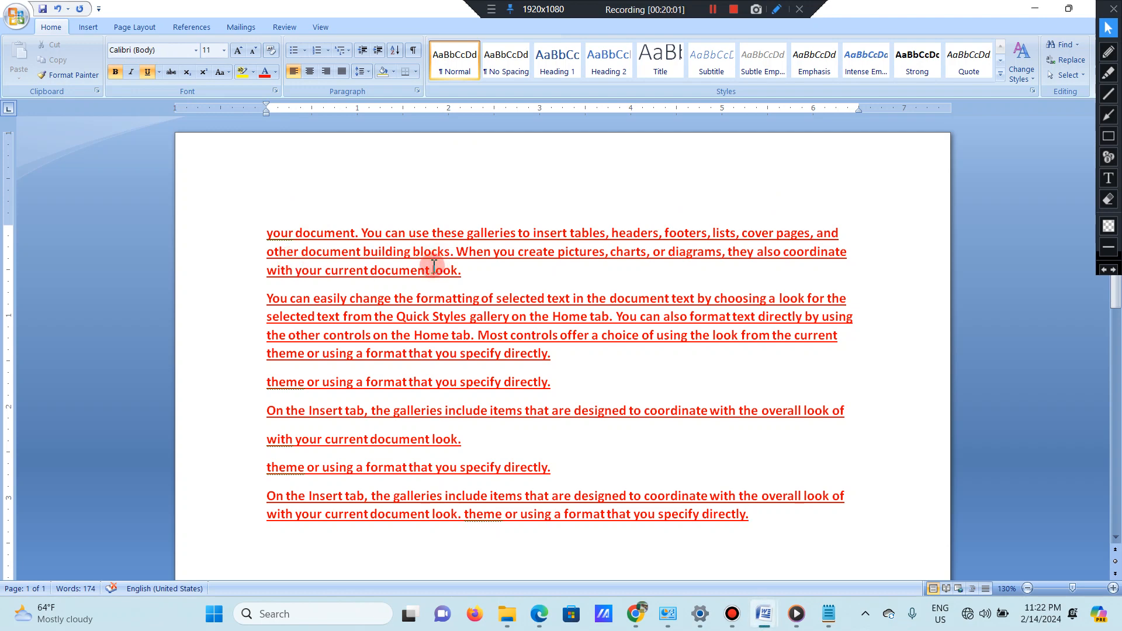
Step: Delete all text in the document and generate new sample paragraphs with =RAND(2)
{"action": "key", "text": "ctrl+a"}
{"action": "key", "text": "Delete"}
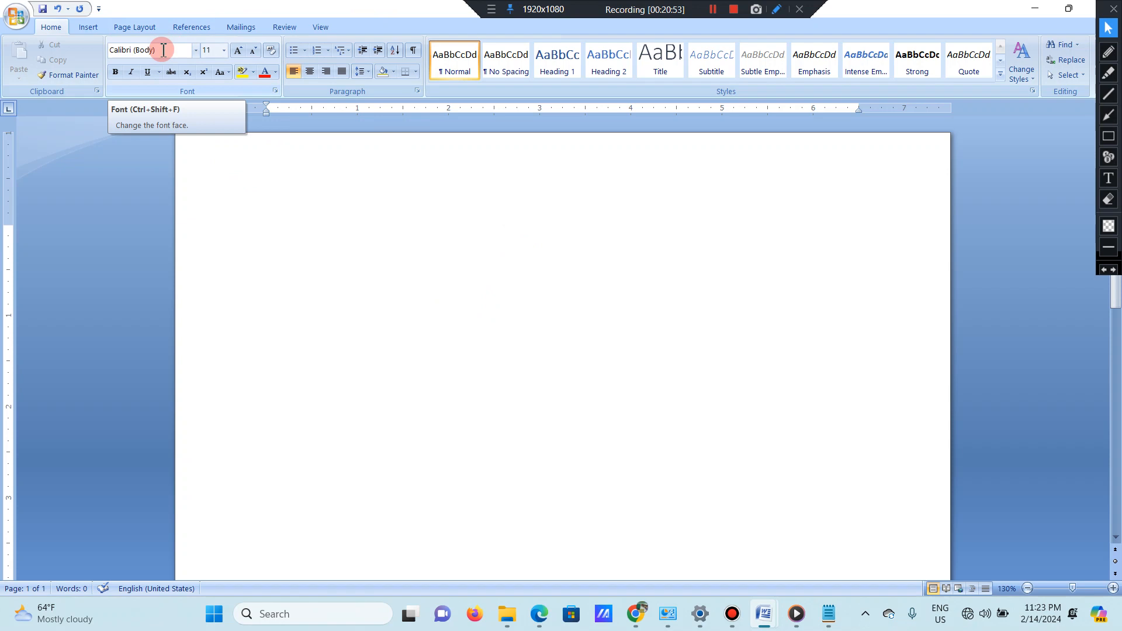
{"action": "type", "text": "="}
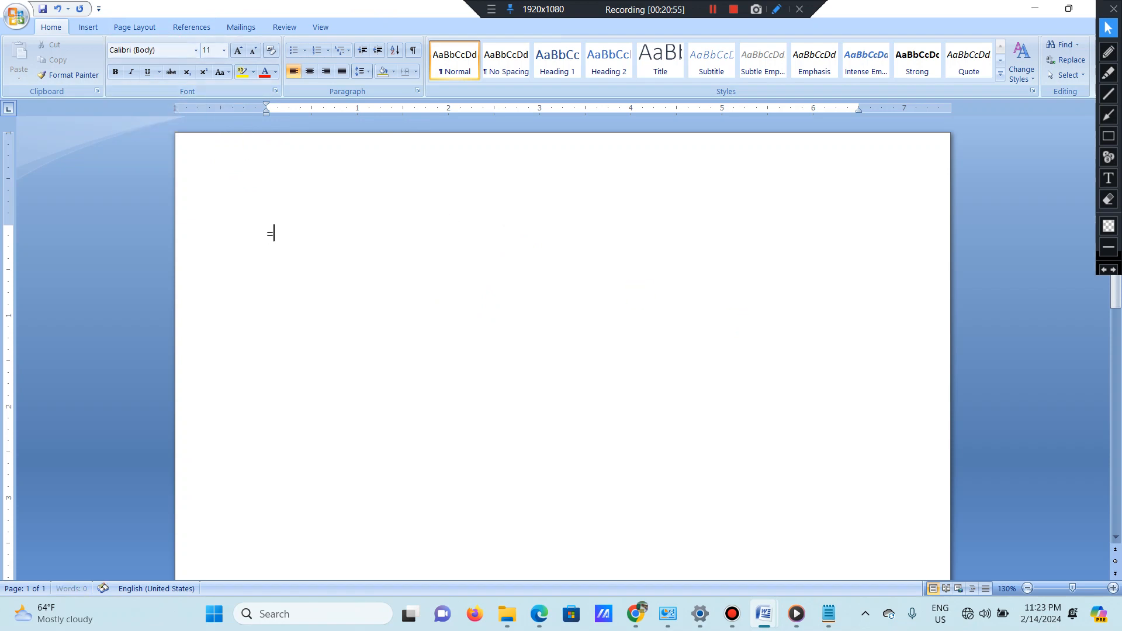
{"action": "type", "text": "RAND(2)"}
{"action": "key", "text": "Return"}
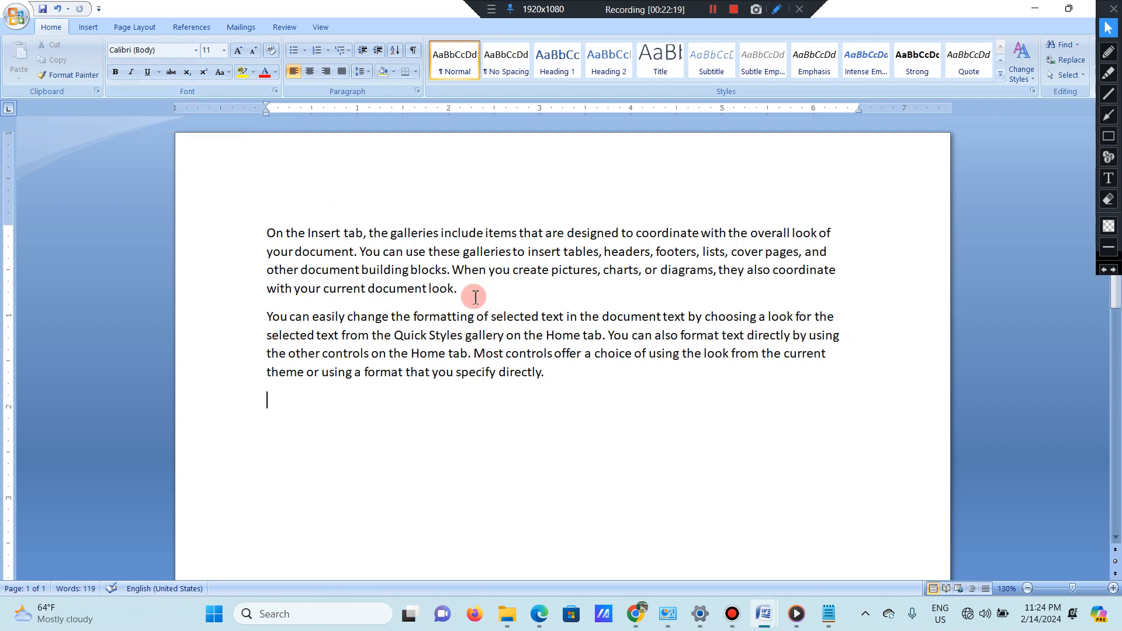
Step: Preview the available font faces on the first paragraph without applying one
{"action": "double_click", "coordinate": [115, 222]}
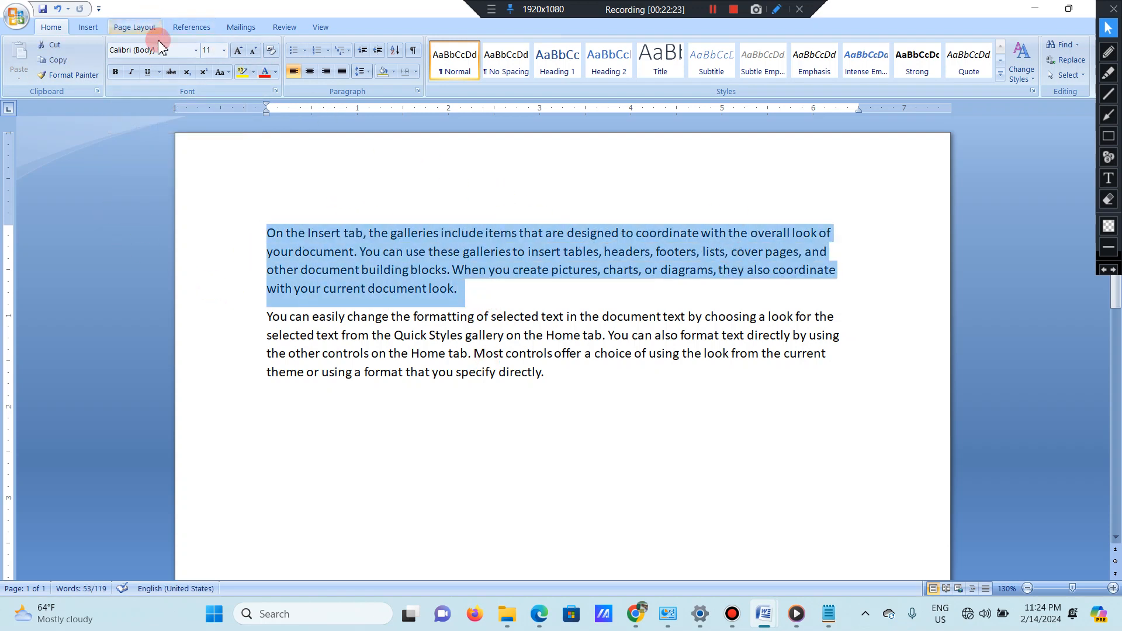
{"action": "left_click", "coordinate": [195, 51]}
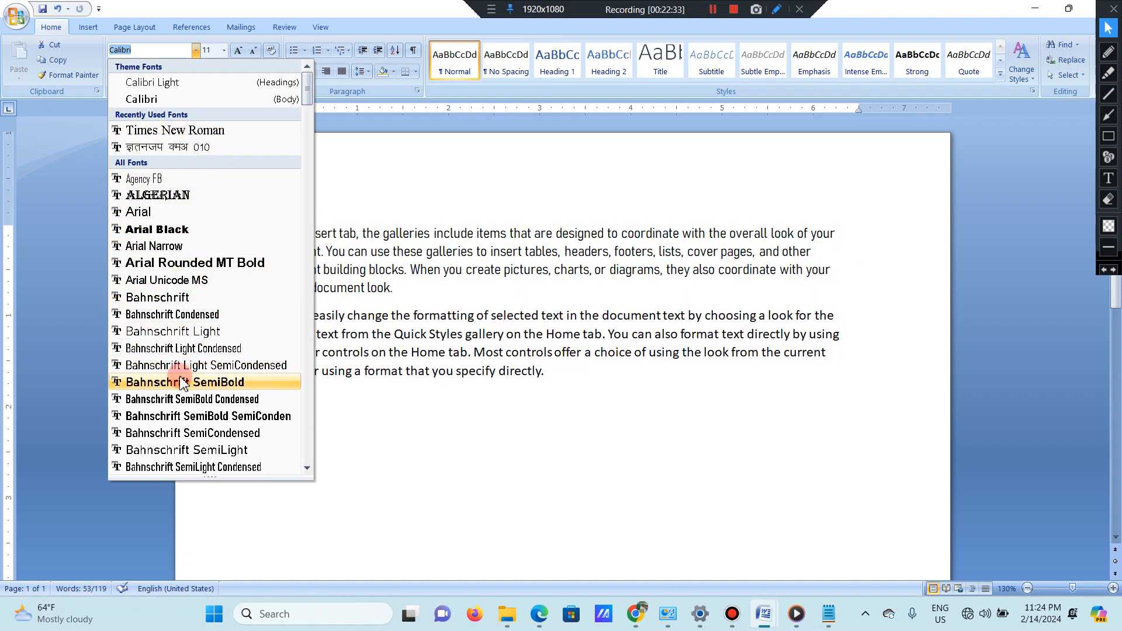
{"action": "scroll", "coordinate": [175, 380], "scroll_direction": "down", "scroll_amount": 6}
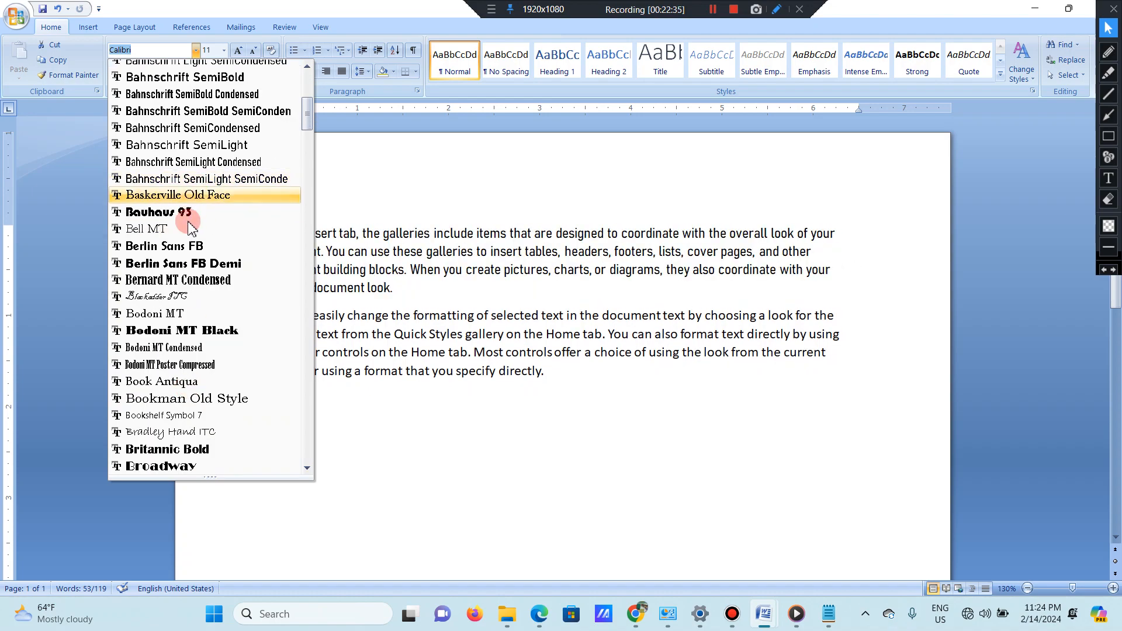
{"action": "scroll", "coordinate": [198, 330], "scroll_direction": "down", "scroll_amount": 4}
{"action": "scroll", "coordinate": [199, 327], "scroll_direction": "down", "scroll_amount": 12}
{"action": "left_click", "coordinate": [429, 195]}
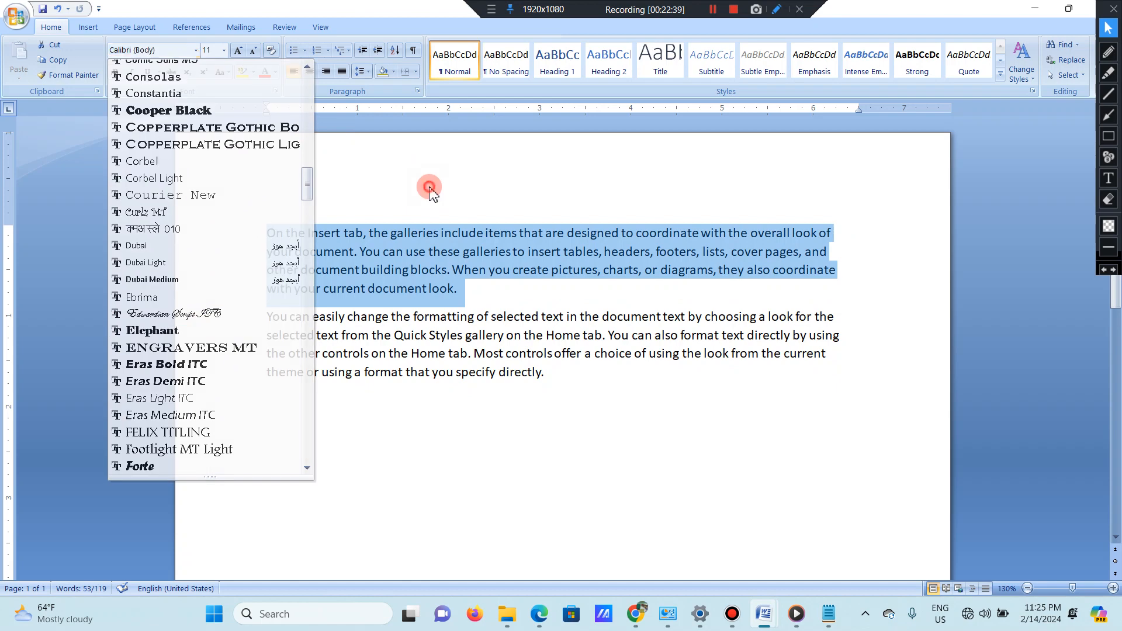
Step: Set the first paragraph's font to Kruti Dev 010 and add the text "FBHDSJKFHDSJKHFDJSKFHDS" at its end
{"action": "left_click", "coordinate": [172, 53]}
{"action": "type", "text": "Kruti Dev 010"}
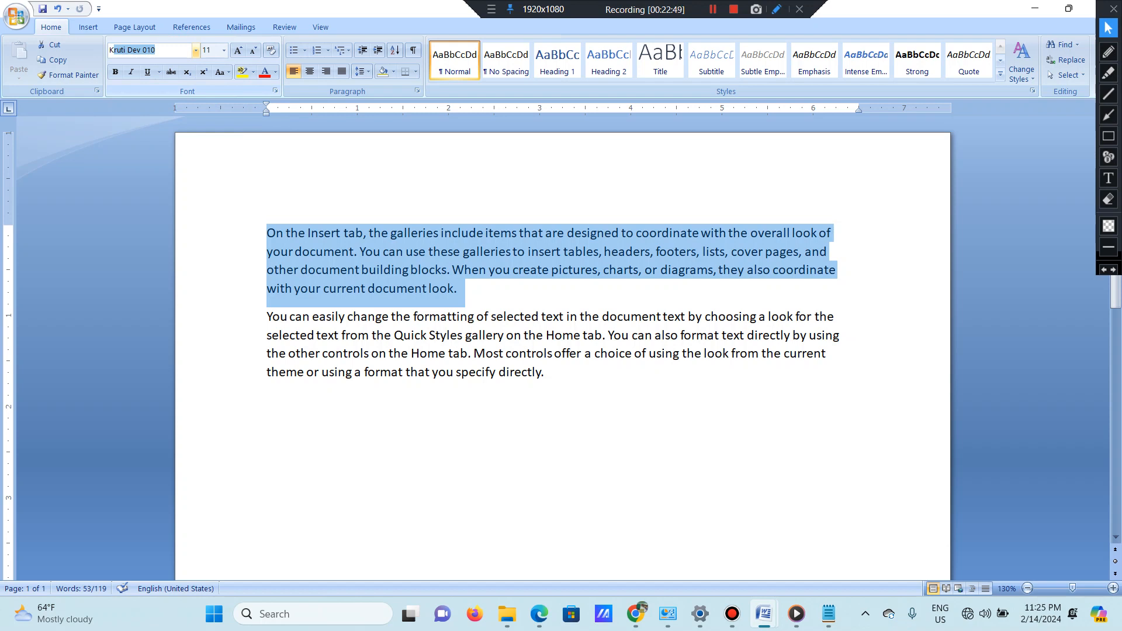
{"action": "key", "text": "Return"}
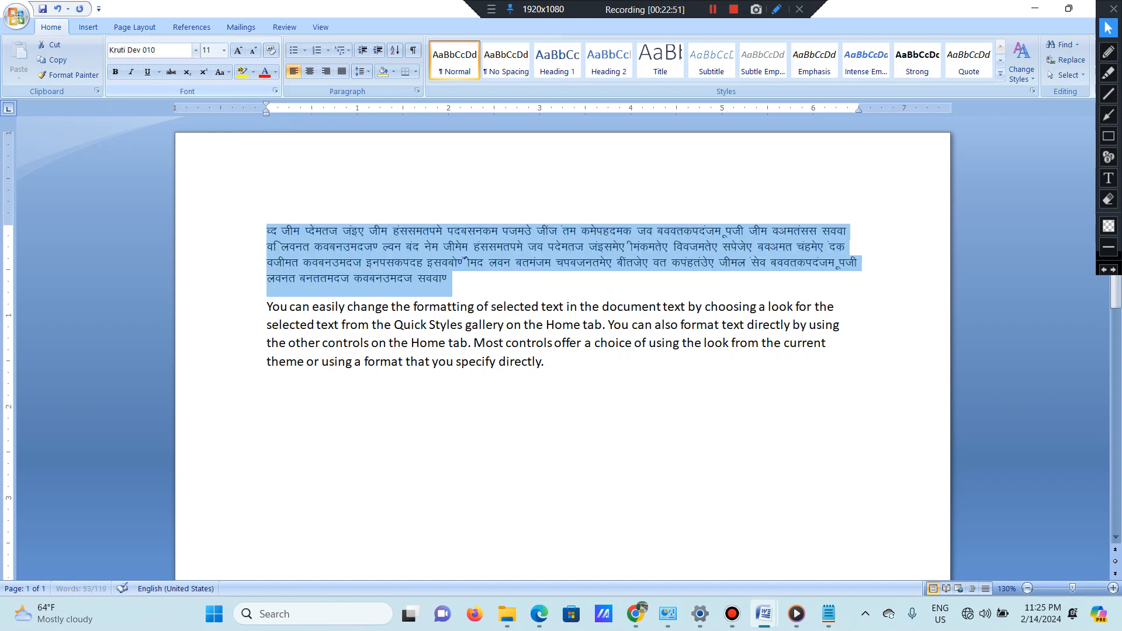
{"action": "left_click", "coordinate": [474, 283]}
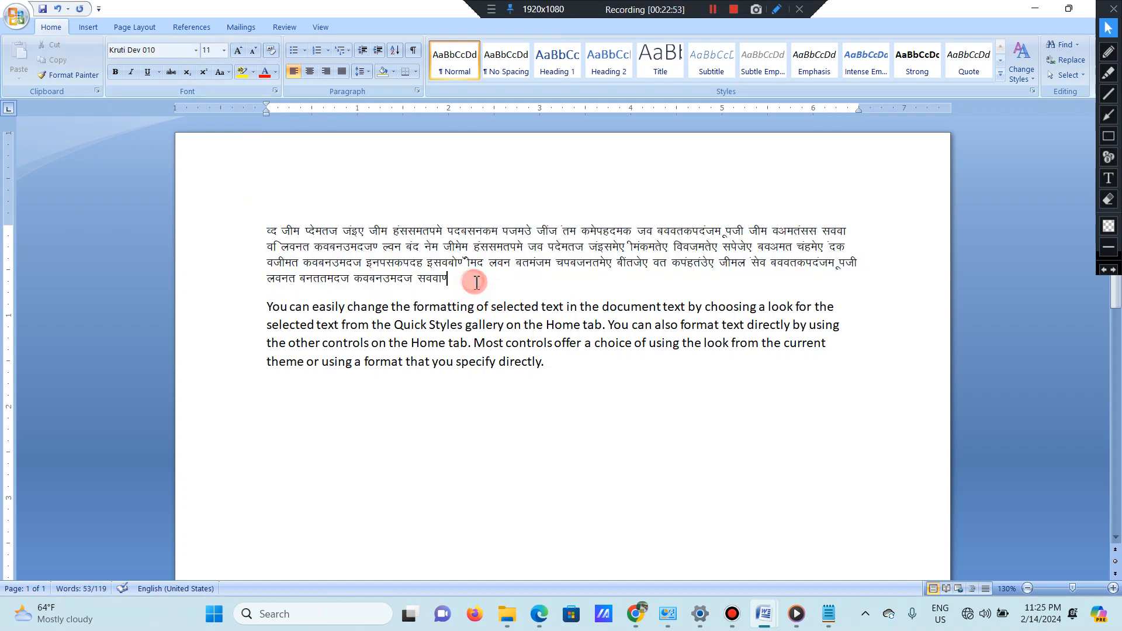
{"action": "type", "text": "FBHOSJKFHOSJKHHOJSKFHOS"}
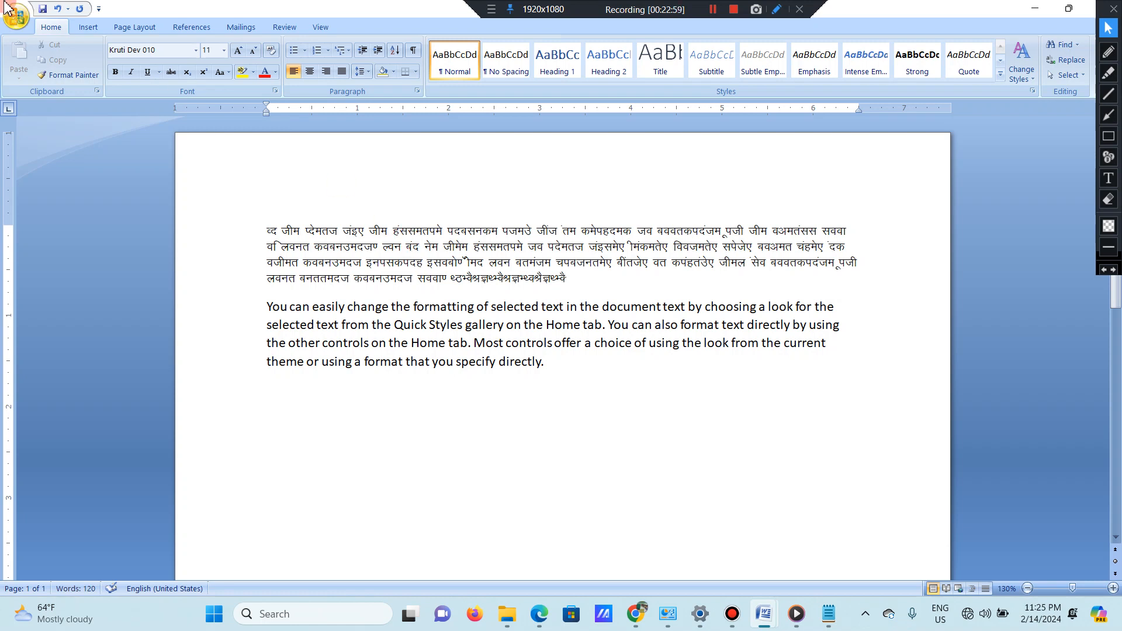
{"action": "left_click", "coordinate": [170, 49]}
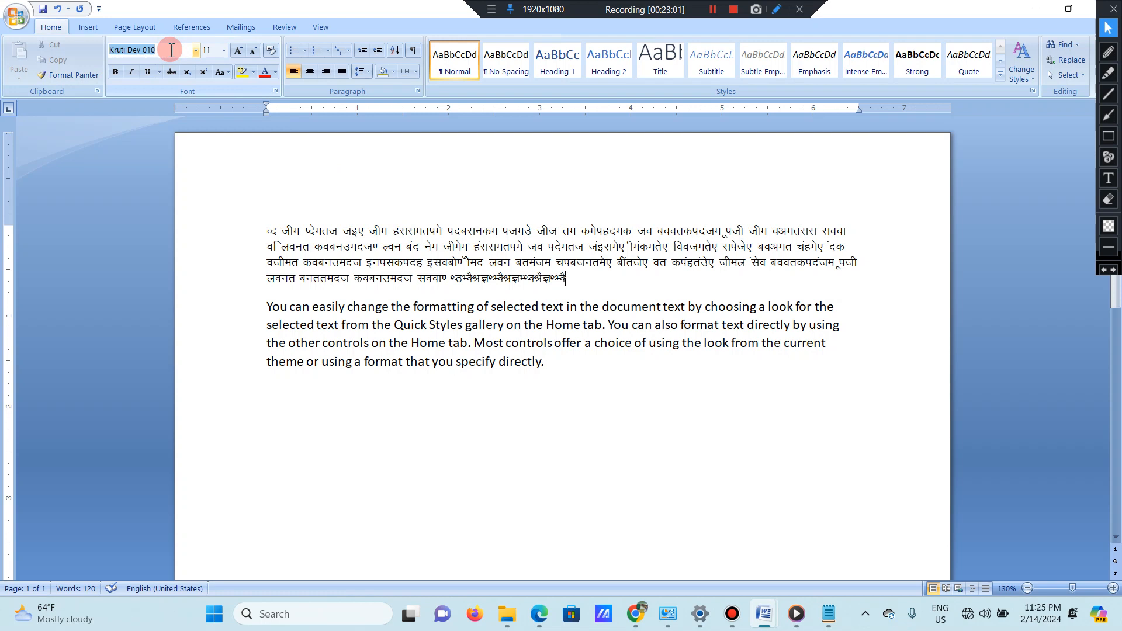
{"action": "type", "text": "M"}
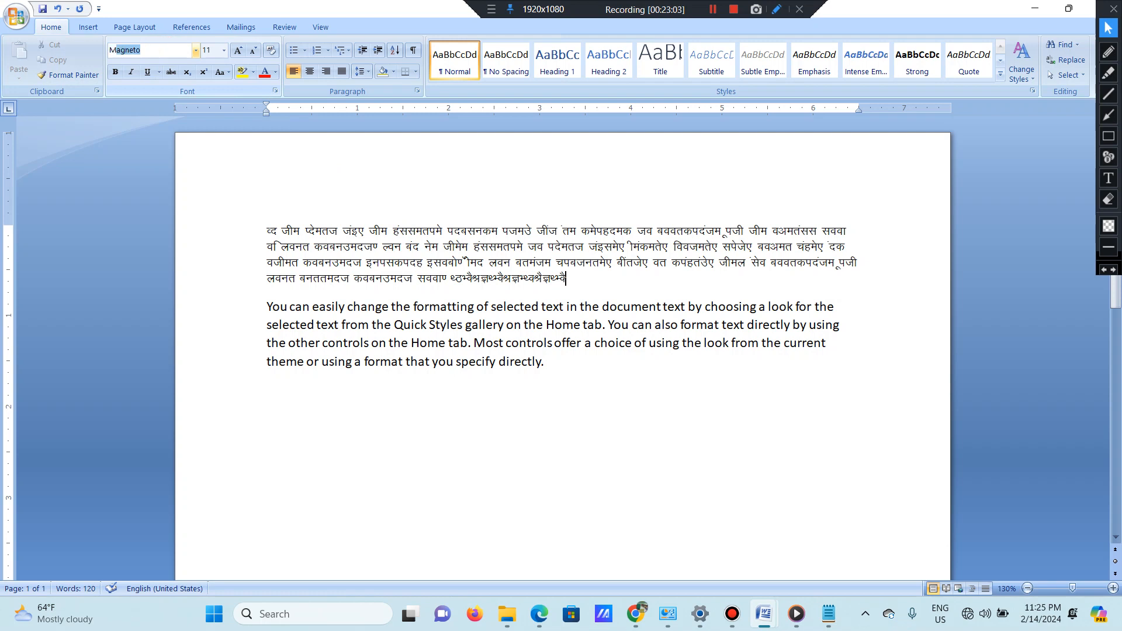
{"action": "type", "text": "a"}
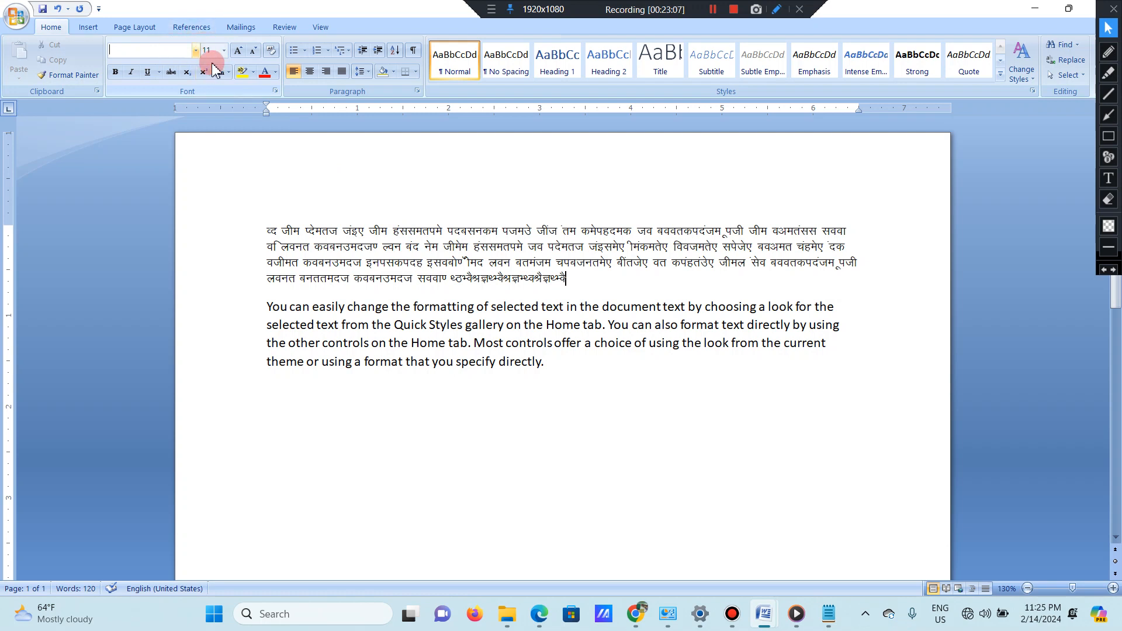
Step: Select the whole first paragraph with its added text and look through the available font faces for it
{"action": "left_click_drag", "start_coordinate": [580, 284], "coordinate": [205, 220]}
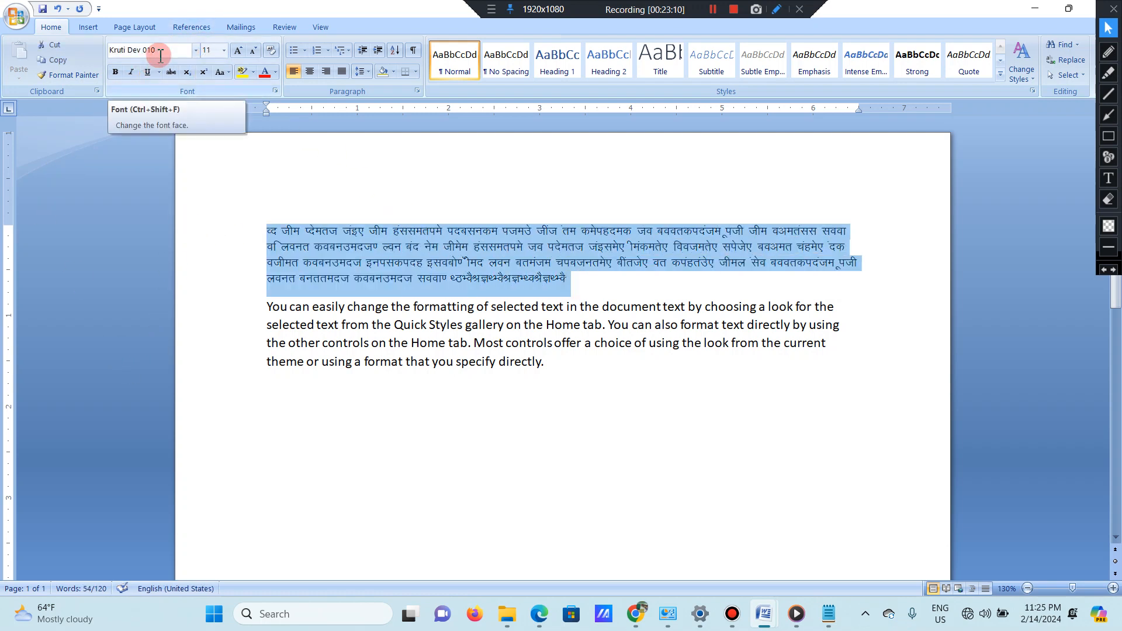
{"action": "left_click", "coordinate": [196, 50]}
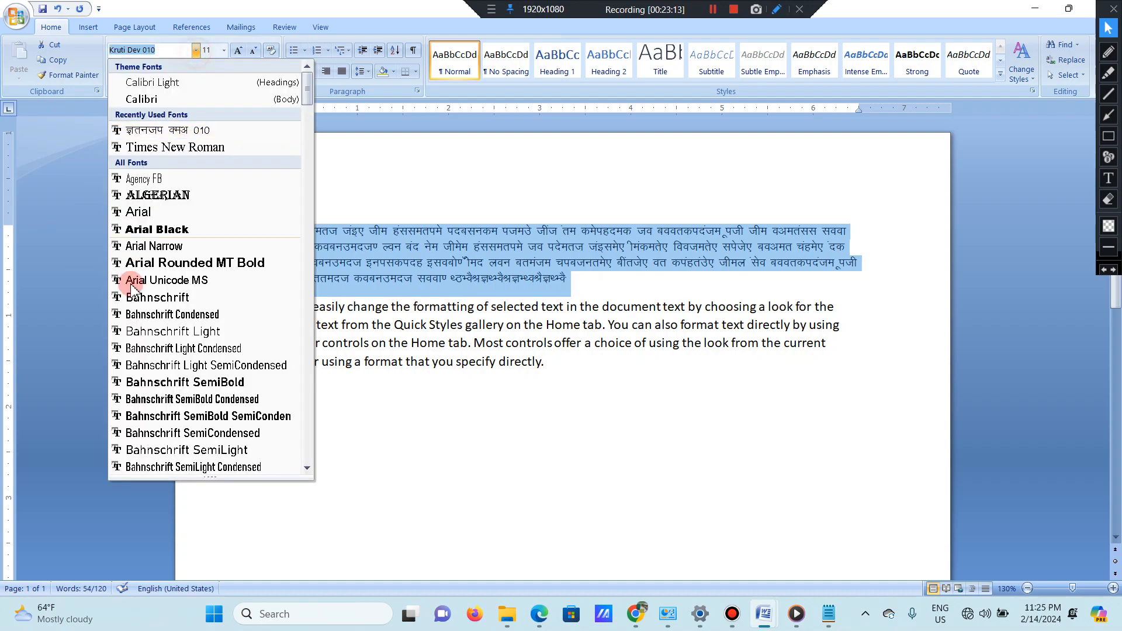
{"action": "scroll", "coordinate": [150, 285], "scroll_direction": "down", "scroll_amount": 6}
{"action": "scroll", "coordinate": [151, 284], "scroll_direction": "down", "scroll_amount": 15}
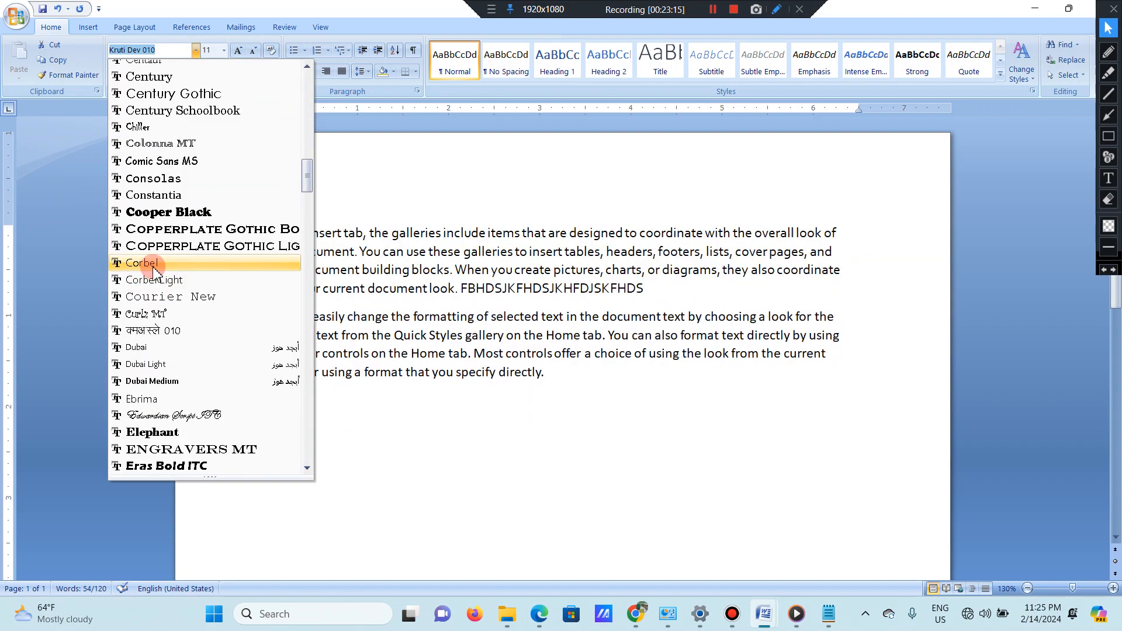
{"action": "scroll", "coordinate": [158, 304], "scroll_direction": "down", "scroll_amount": 2}
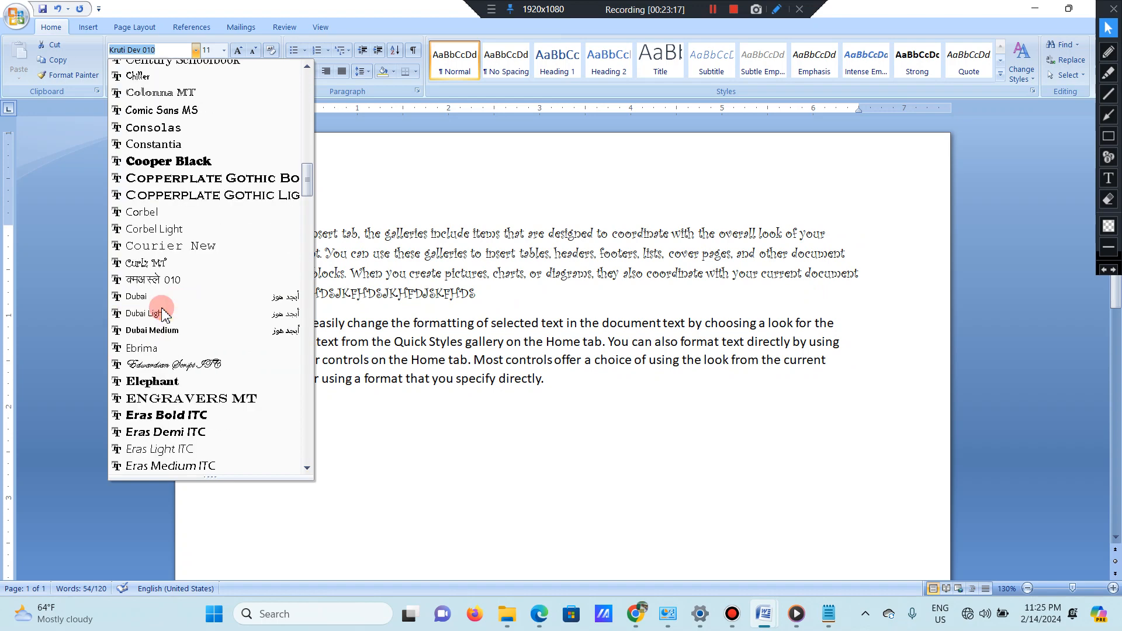
{"action": "left_click", "coordinate": [365, 153]}
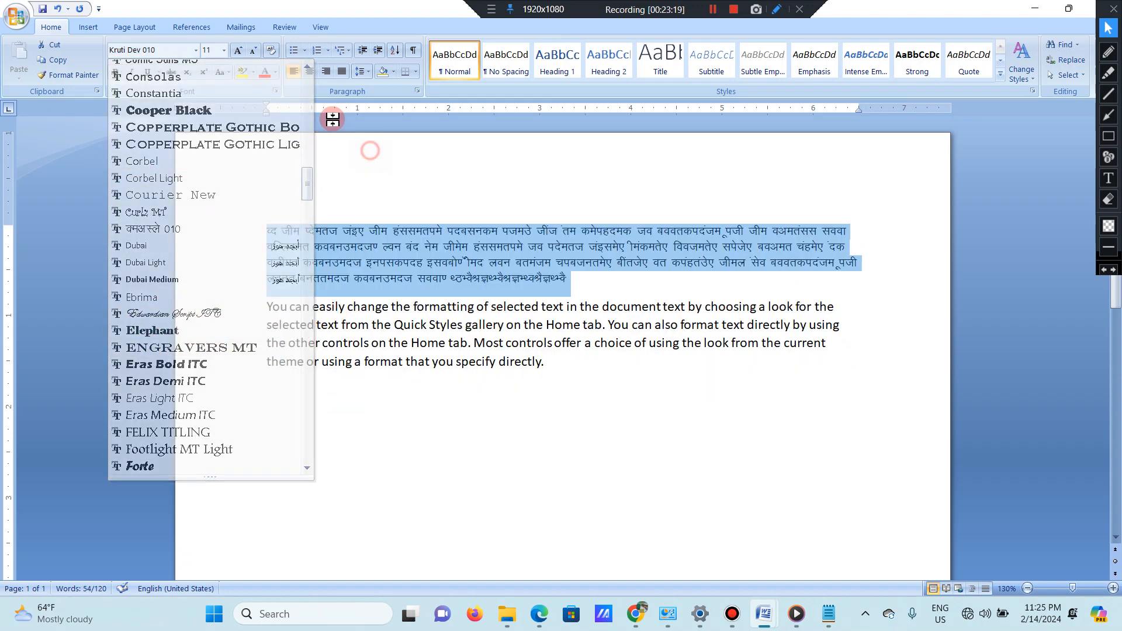
{"action": "left_click", "coordinate": [196, 50]}
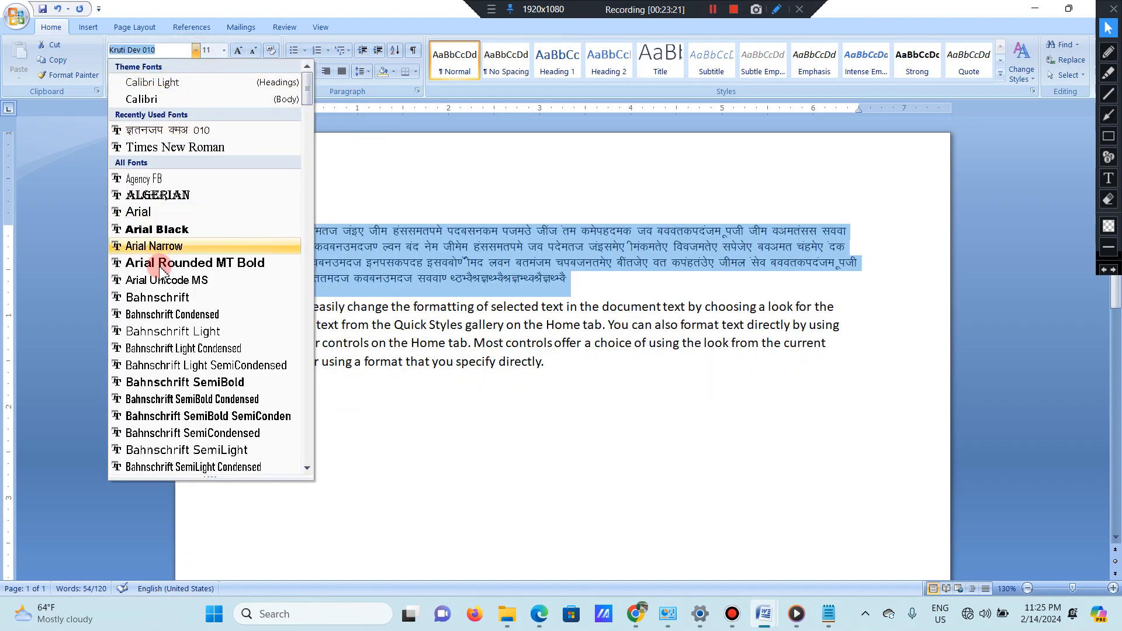
{"action": "scroll", "coordinate": [158, 263], "scroll_direction": "down", "scroll_amount": 6}
{"action": "scroll", "coordinate": [155, 260], "scroll_direction": "down", "scroll_amount": 12}
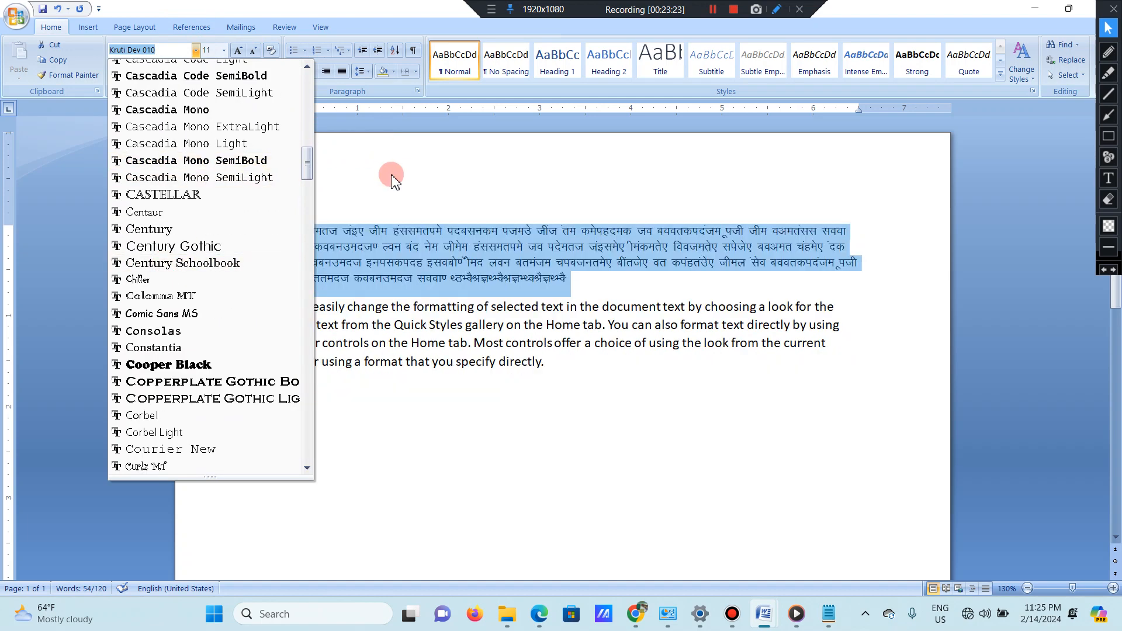
{"action": "left_click", "coordinate": [415, 151]}
Step: Set the selected first paragraph's font to Calibri Light
{"action": "left_click", "coordinate": [162, 49]}
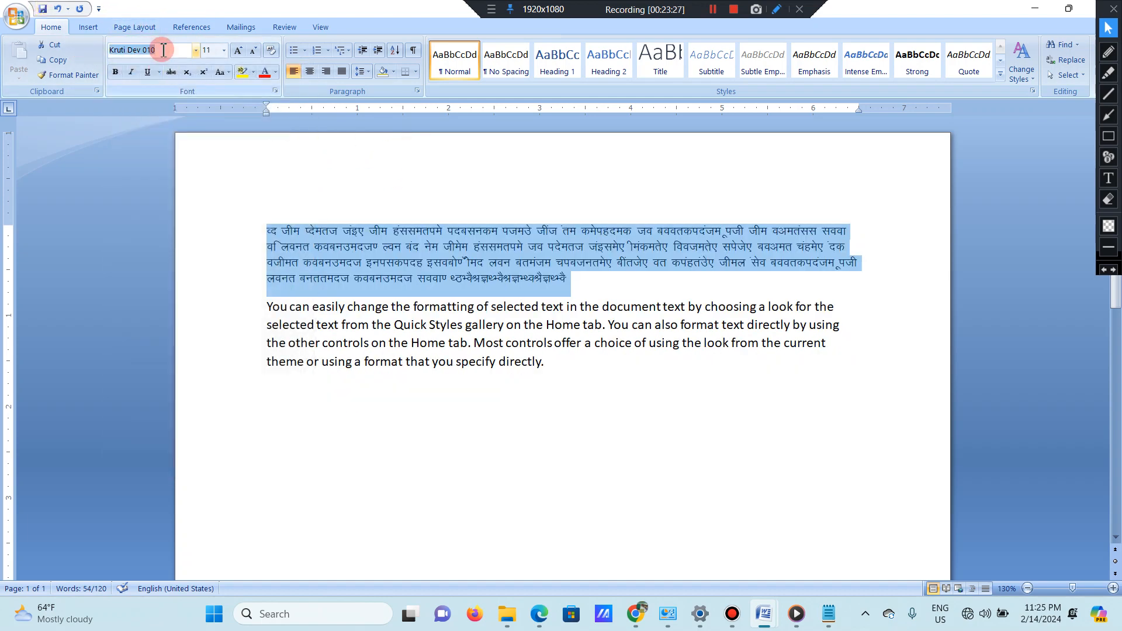
{"action": "type", "text": "c"}
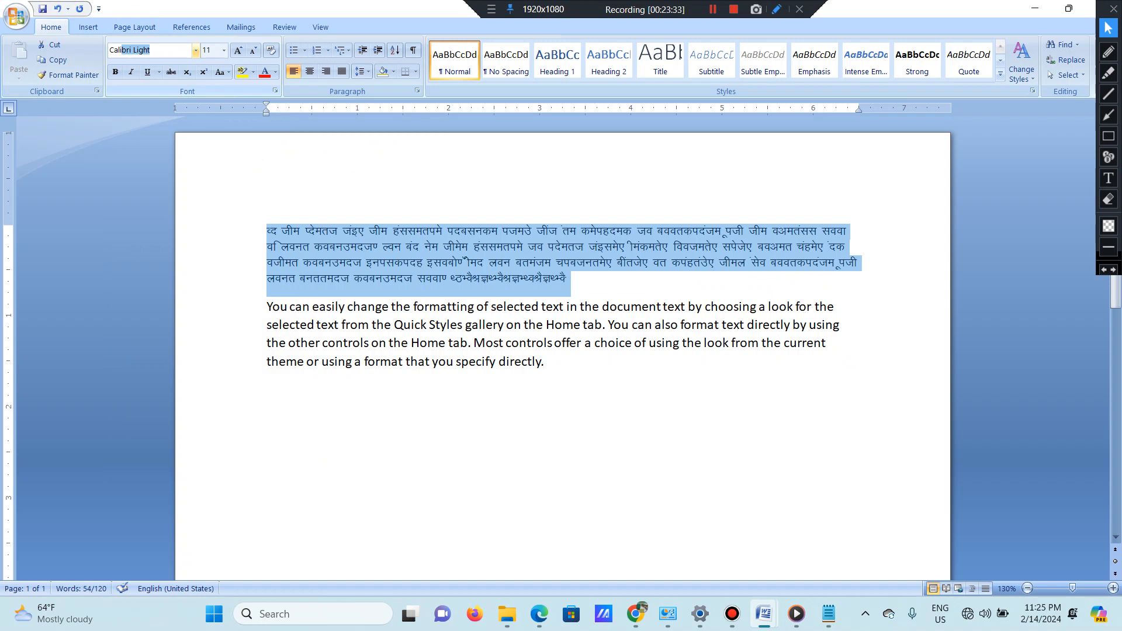
{"action": "key", "text": "Return"}
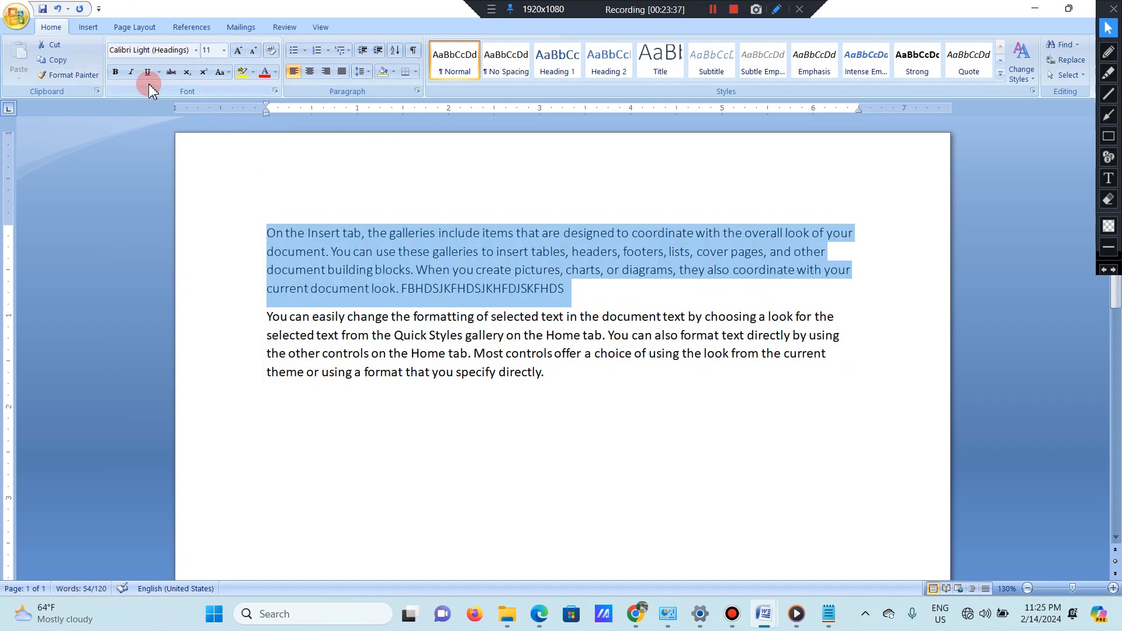
Step: Change the first paragraph's font to Times New Roman and deselect it
{"action": "left_click", "coordinate": [156, 52]}
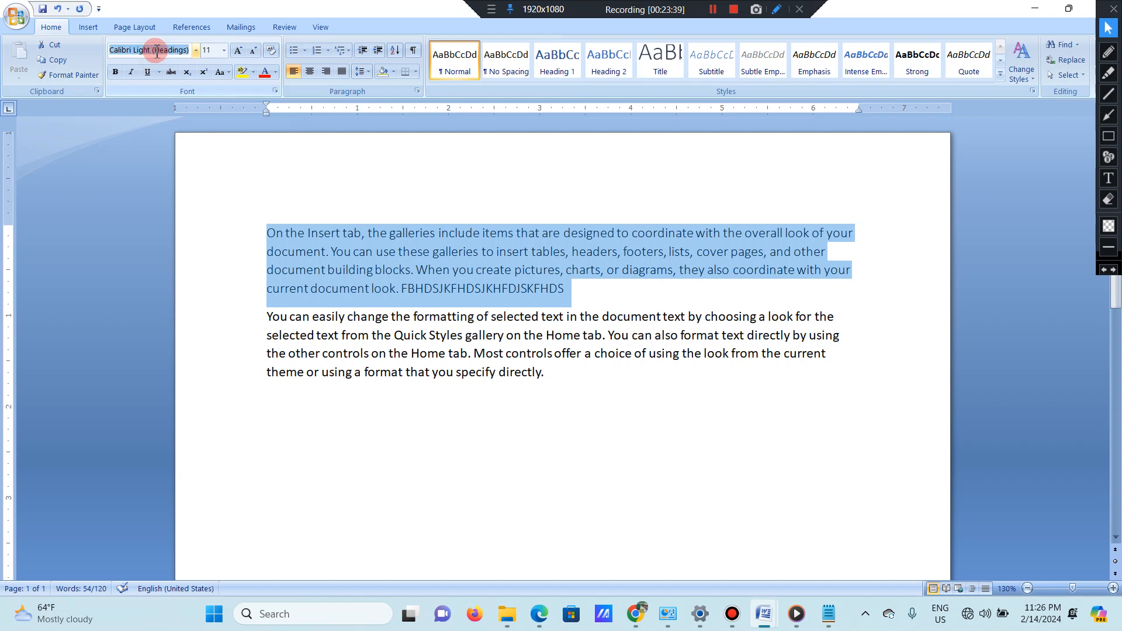
{"action": "type", "text": "Times New Roman"}
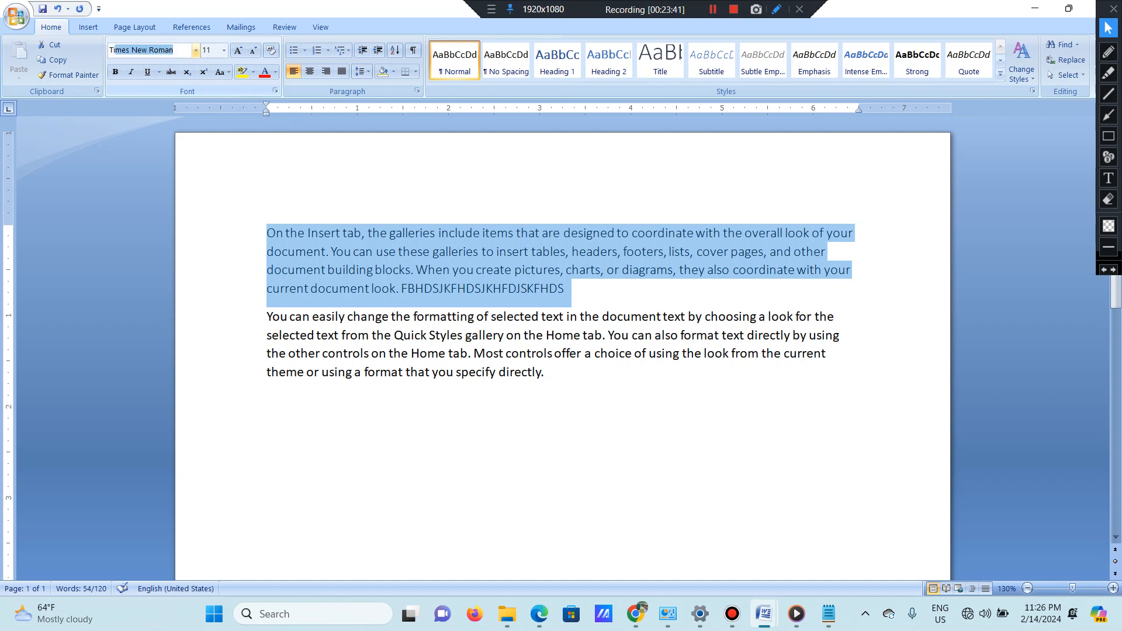
{"action": "key", "text": "Return"}
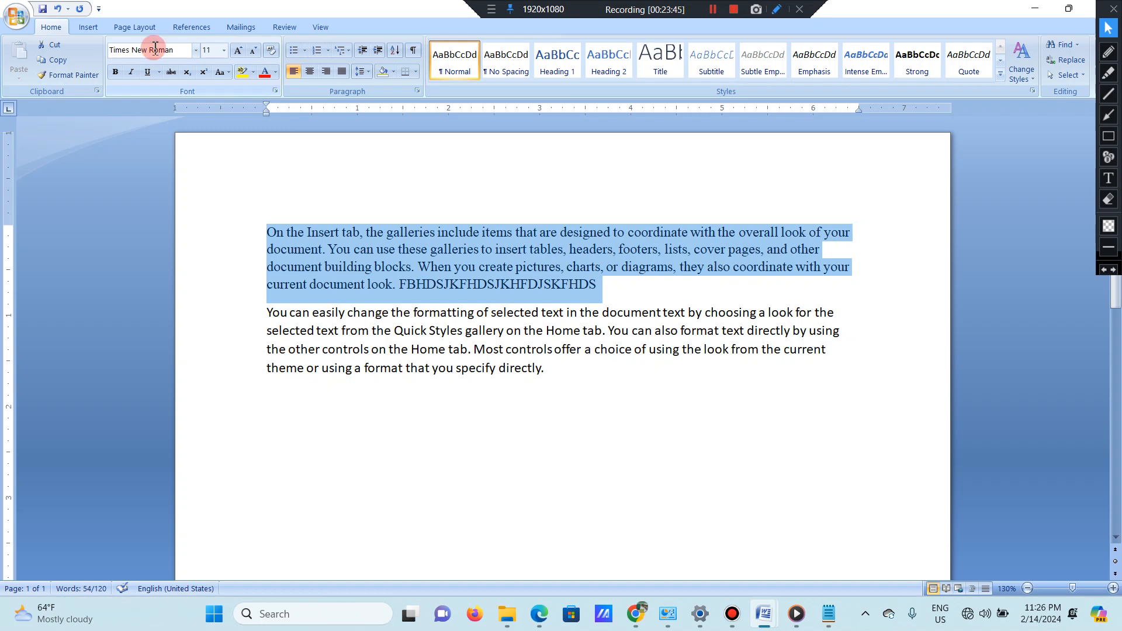
{"action": "left_click", "coordinate": [557, 249]}
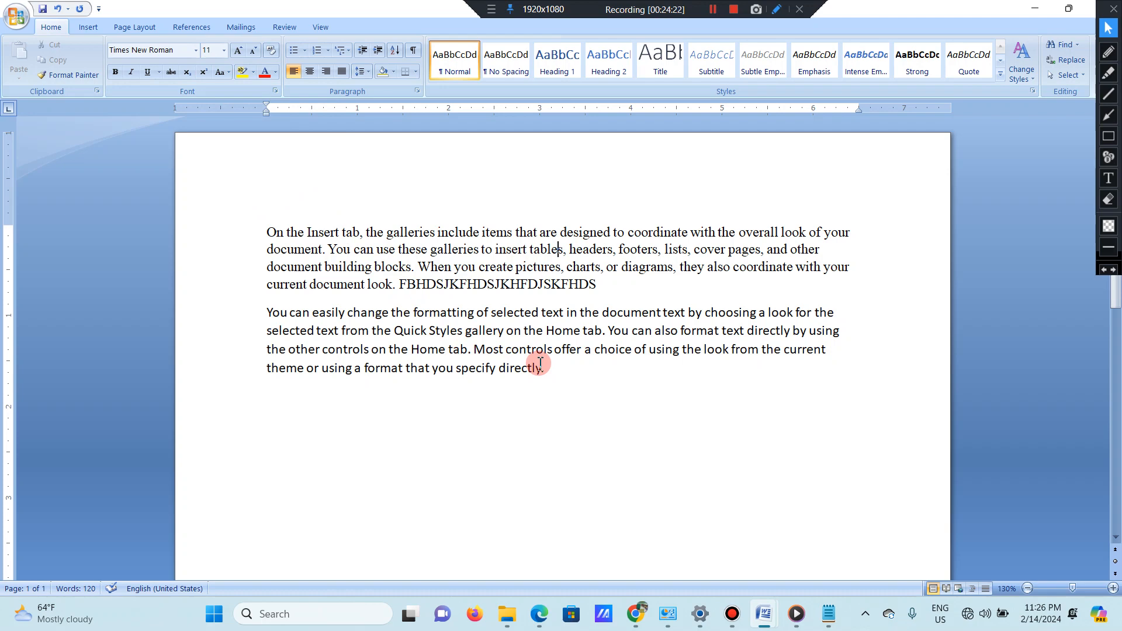
Step: Undo all the font changes and the added text in the first paragraph, and put the cursor at its end
{"action": "key", "text": "ctrl+z"}
{"action": "key", "text": "ctrl+z"}
{"action": "key", "text": "ctrl+z"}
{"action": "key", "text": "ctrl+z"}
{"action": "key", "text": "ctrl+z"}
{"action": "key", "text": "ctrl+z"}
{"action": "key", "text": "ctrl+z"}
{"action": "key", "text": "ctrl+z"}
{"action": "key", "text": "ctrl+z"}
{"action": "key", "text": "ctrl+z"}
{"action": "key", "text": "ctrl+z"}
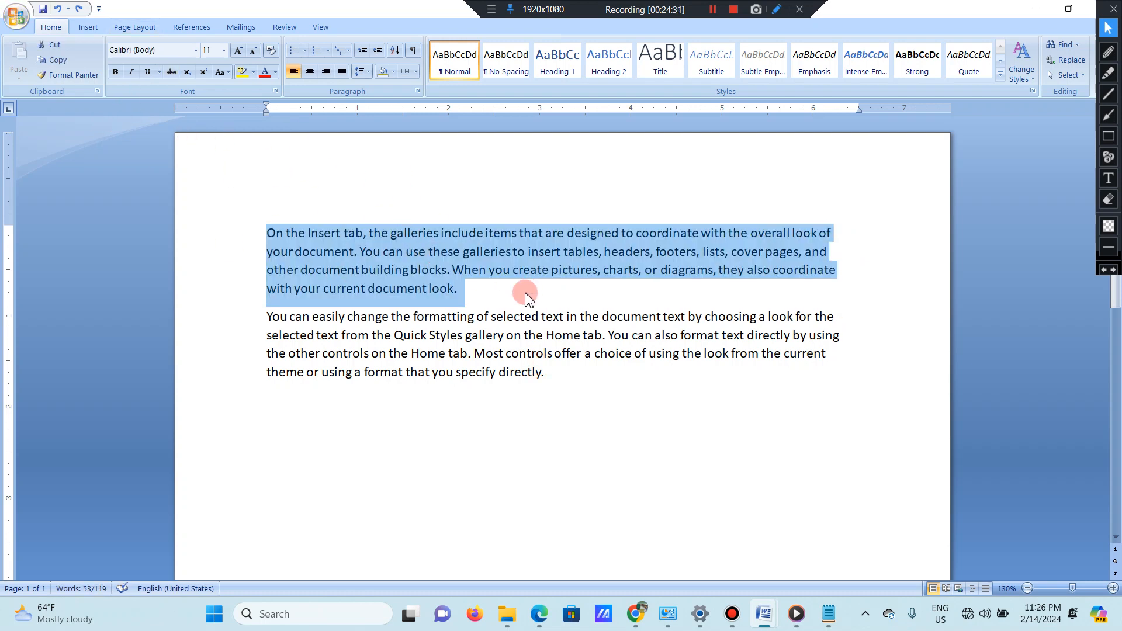
{"action": "left_click", "coordinate": [465, 292]}
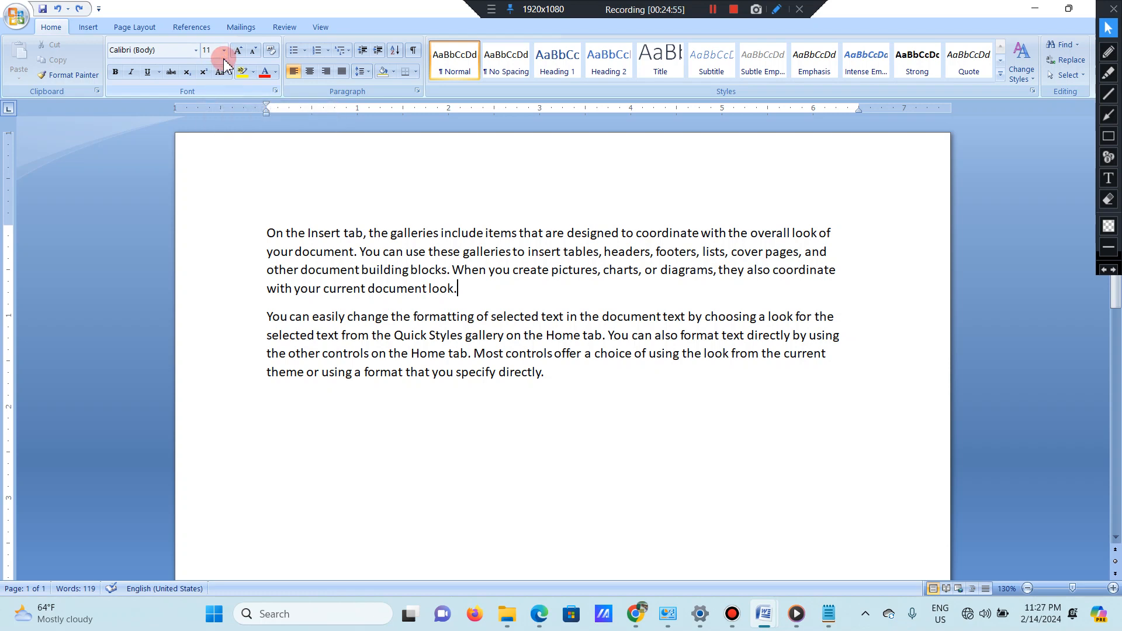
Step: Set the first paragraph's font size to 100 and deselect it
{"action": "left_click_drag", "start_coordinate": [465, 299], "coordinate": [214, 225]}
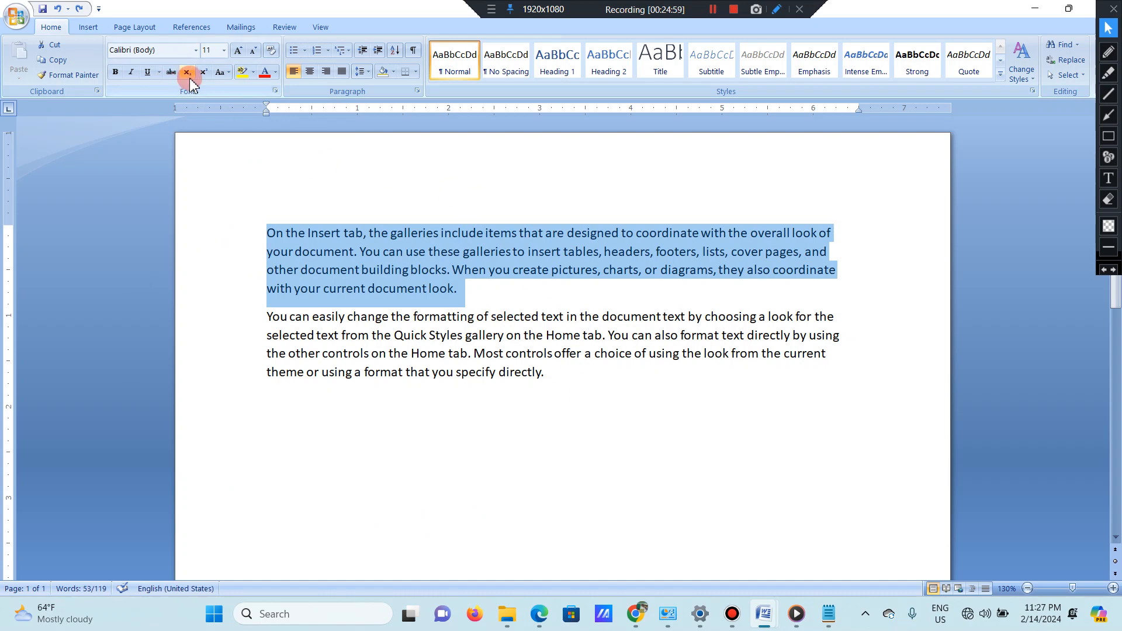
{"action": "left_click", "coordinate": [224, 51]}
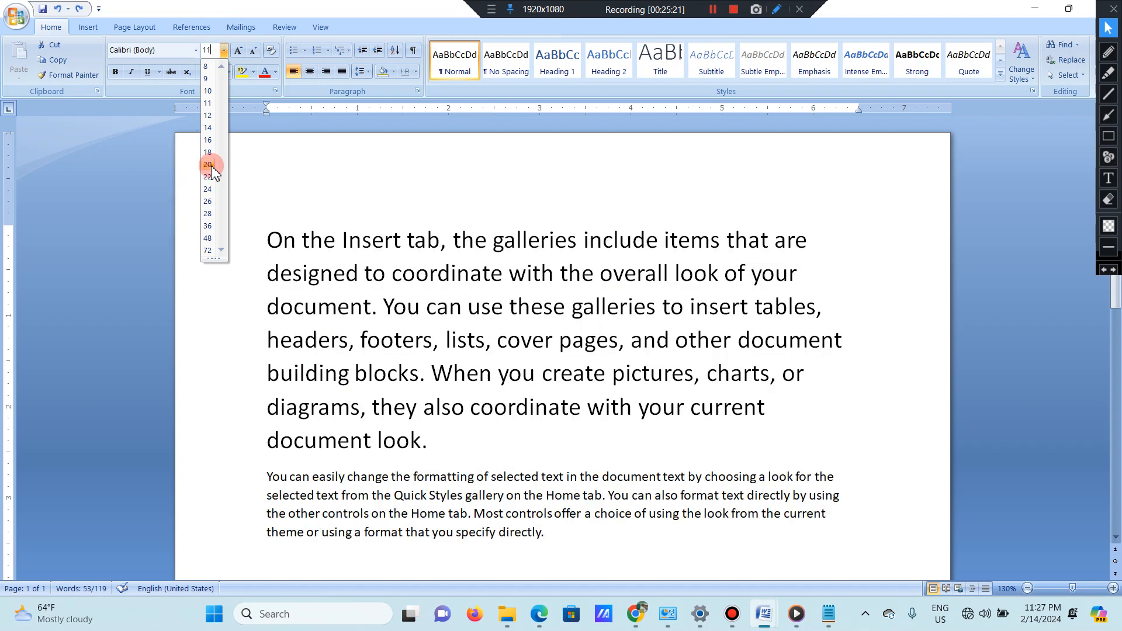
{"action": "key", "text": "BackSpace"}
{"action": "type", "text": "100"}
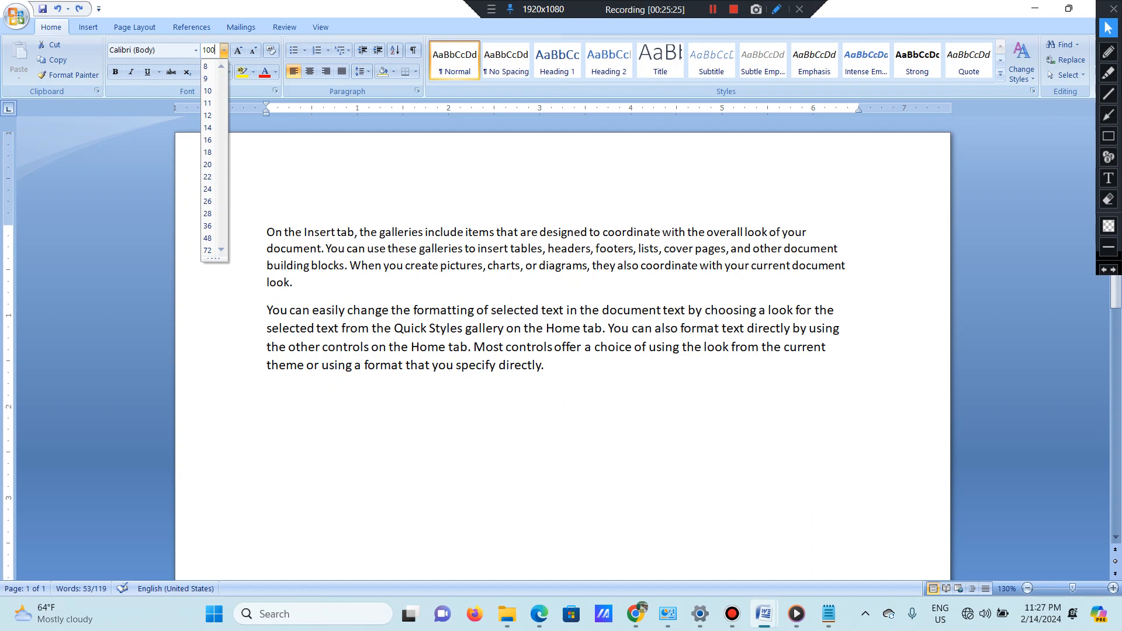
{"action": "left_click", "coordinate": [515, 294]}
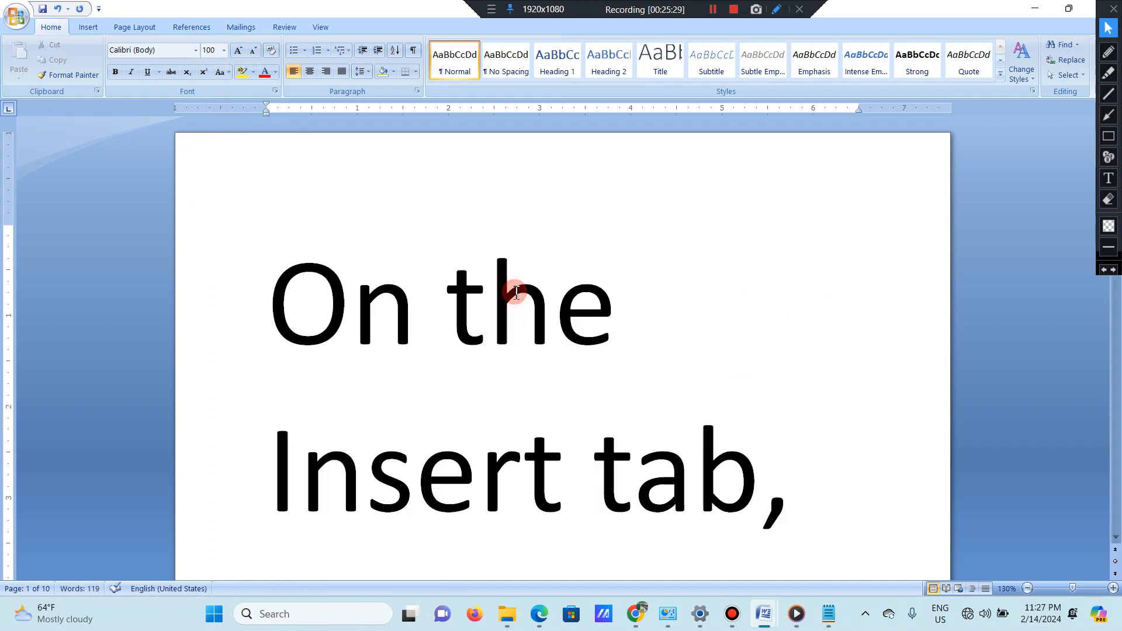
Step: Select the entire document and change its font size to 8, followed by 11
{"action": "key", "text": "ctrl+a"}
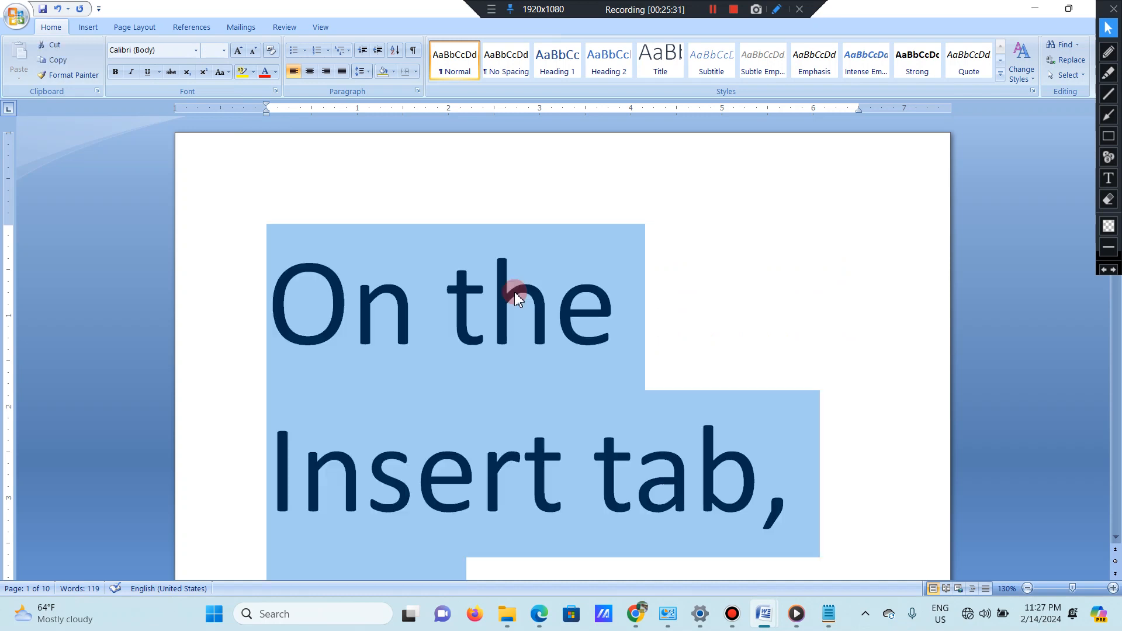
{"action": "left_click", "coordinate": [224, 51]}
{"action": "left_click", "coordinate": [208, 68]}
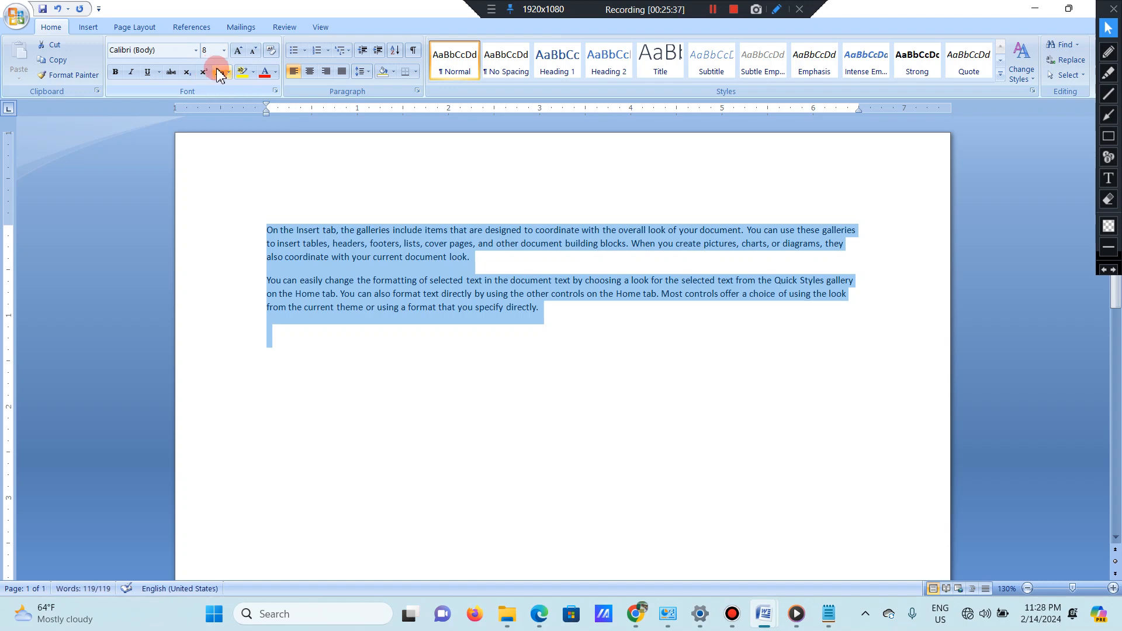
{"action": "left_click", "coordinate": [224, 51]}
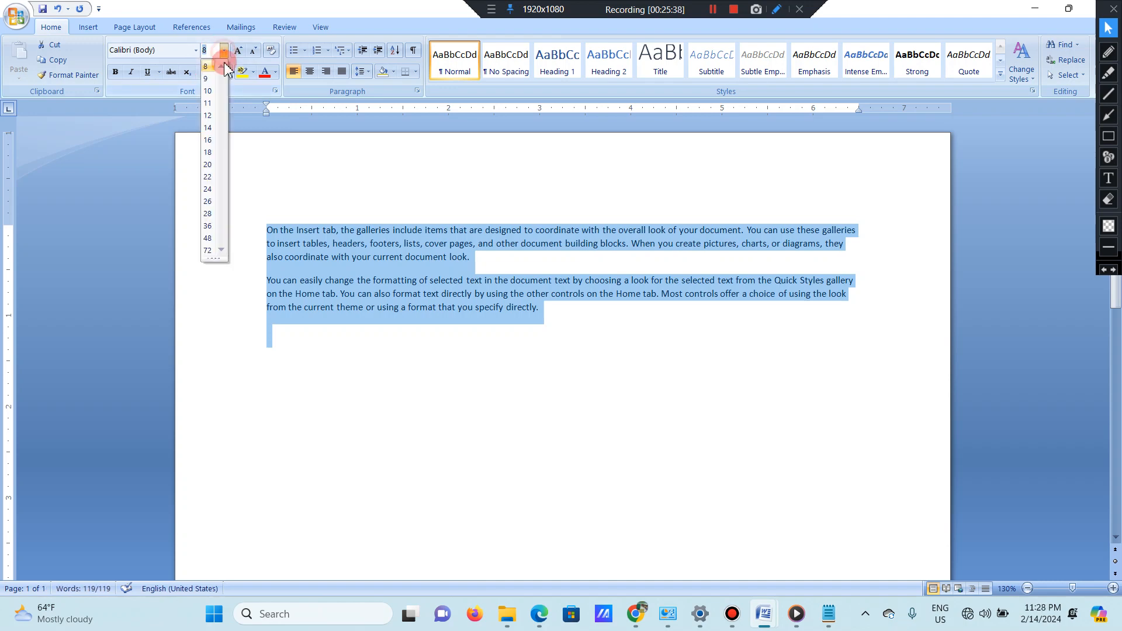
{"action": "left_click", "coordinate": [208, 104]}
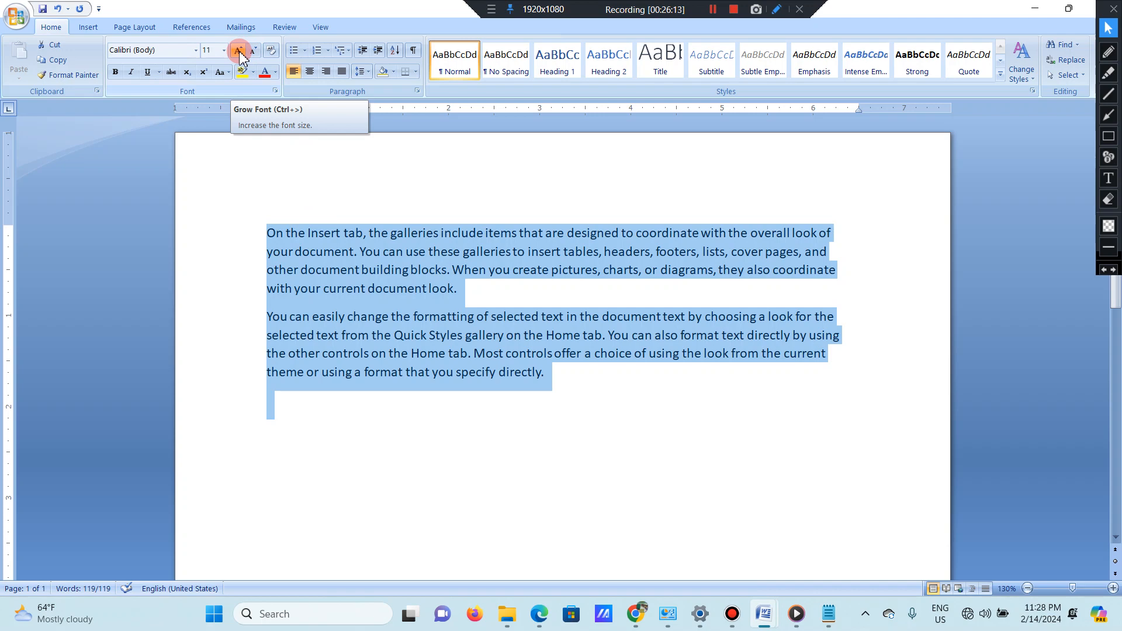
Step: Select the first paragraph and enlarge its text step by step with Grow Font up to size 28
{"action": "left_click_drag", "start_coordinate": [487, 299], "coordinate": [278, 239]}
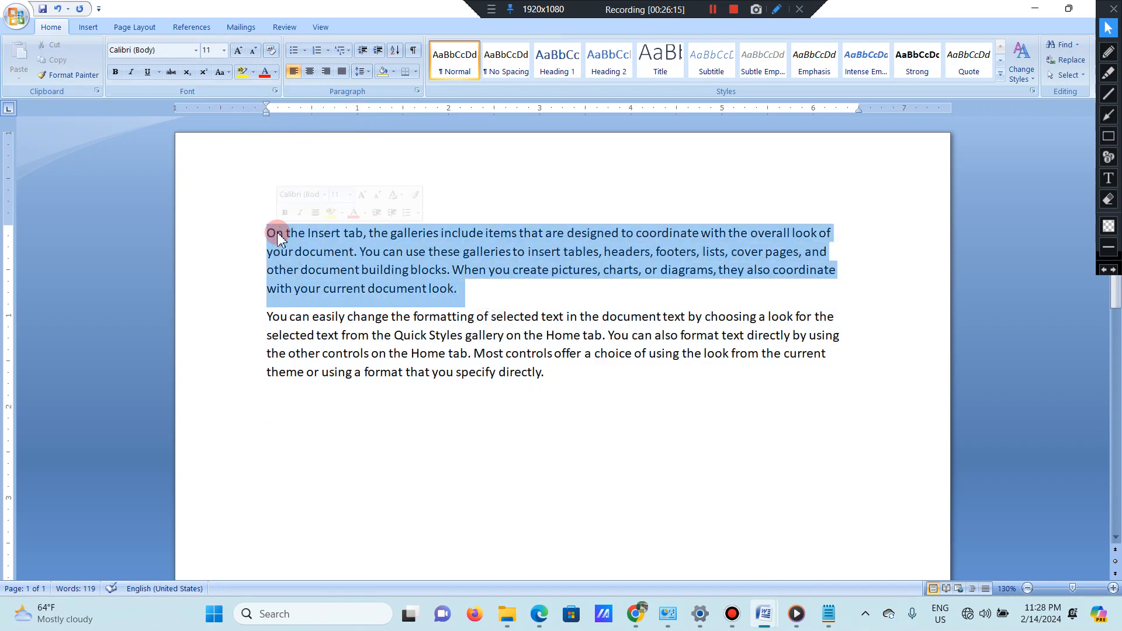
{"action": "left_click", "coordinate": [242, 50]}
{"action": "left_click", "coordinate": [242, 51]}
{"action": "left_click", "coordinate": [241, 51]}
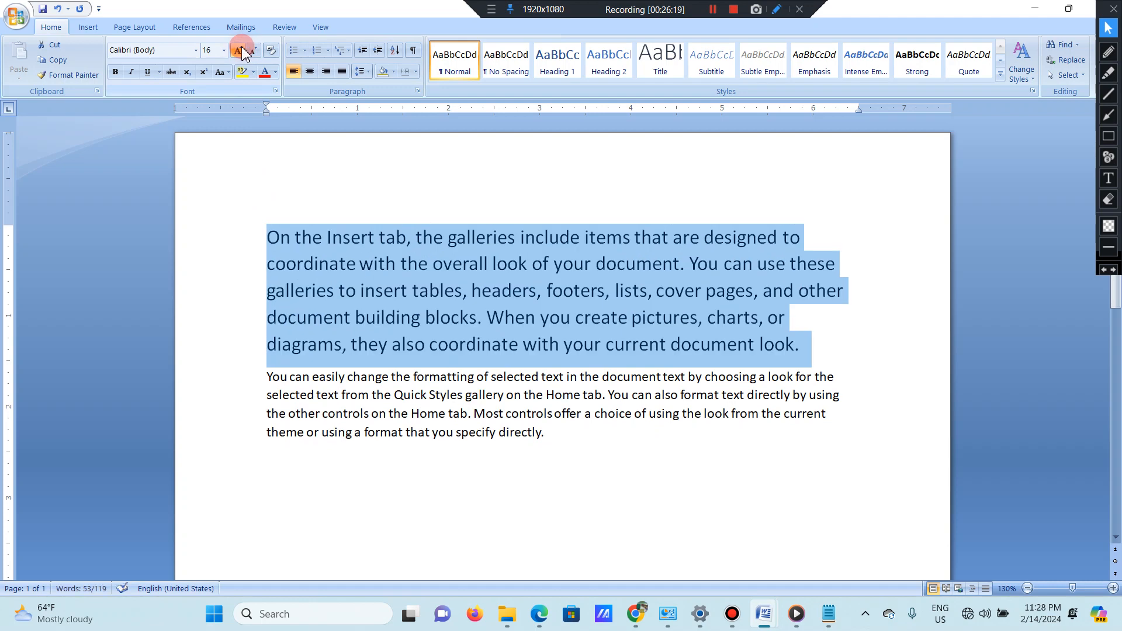
{"action": "left_click", "coordinate": [241, 50]}
{"action": "left_click", "coordinate": [242, 50]}
{"action": "left_click", "coordinate": [242, 50]}
{"action": "left_click", "coordinate": [242, 51]}
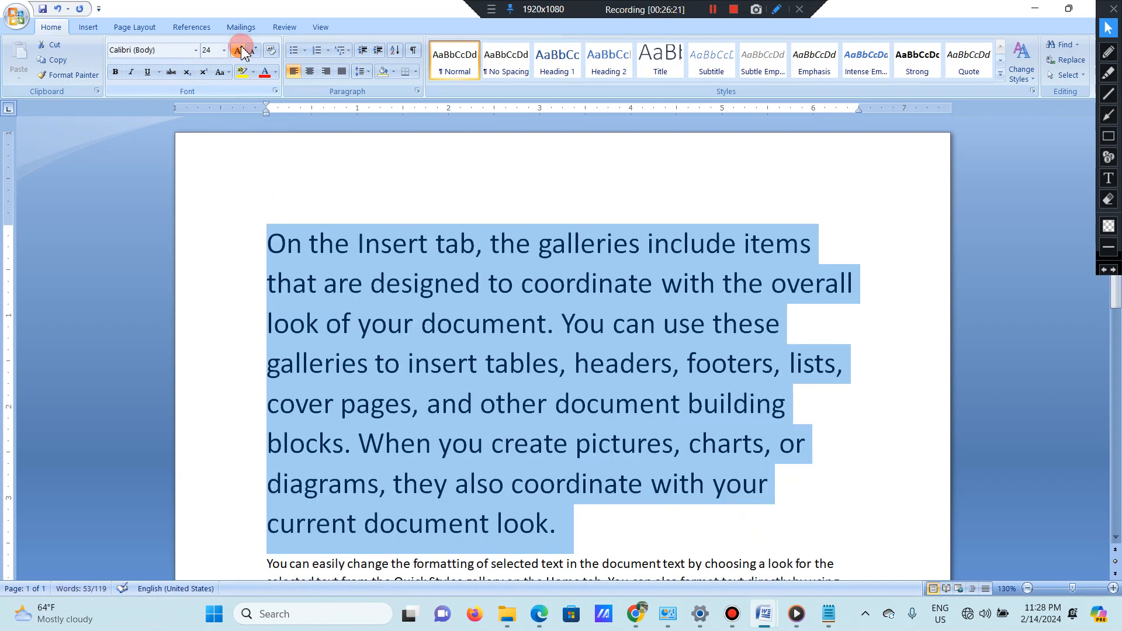
{"action": "left_click", "coordinate": [242, 51]}
{"action": "left_click", "coordinate": [242, 51]}
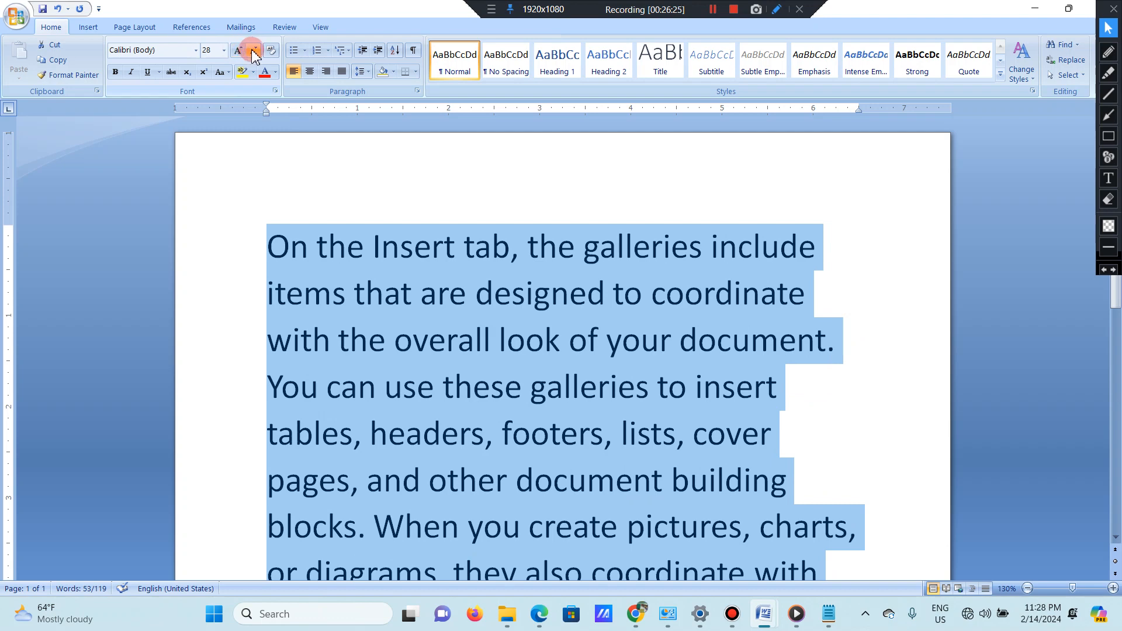
Step: Reduce the selected first paragraph's text step by step with Shrink Font down to size 14
{"action": "left_click", "coordinate": [254, 52]}
{"action": "left_click", "coordinate": [254, 52]}
{"action": "left_click", "coordinate": [254, 52]}
{"action": "left_click", "coordinate": [254, 51]}
{"action": "left_click", "coordinate": [254, 51]}
{"action": "left_click", "coordinate": [254, 52]}
{"action": "left_click", "coordinate": [254, 51]}
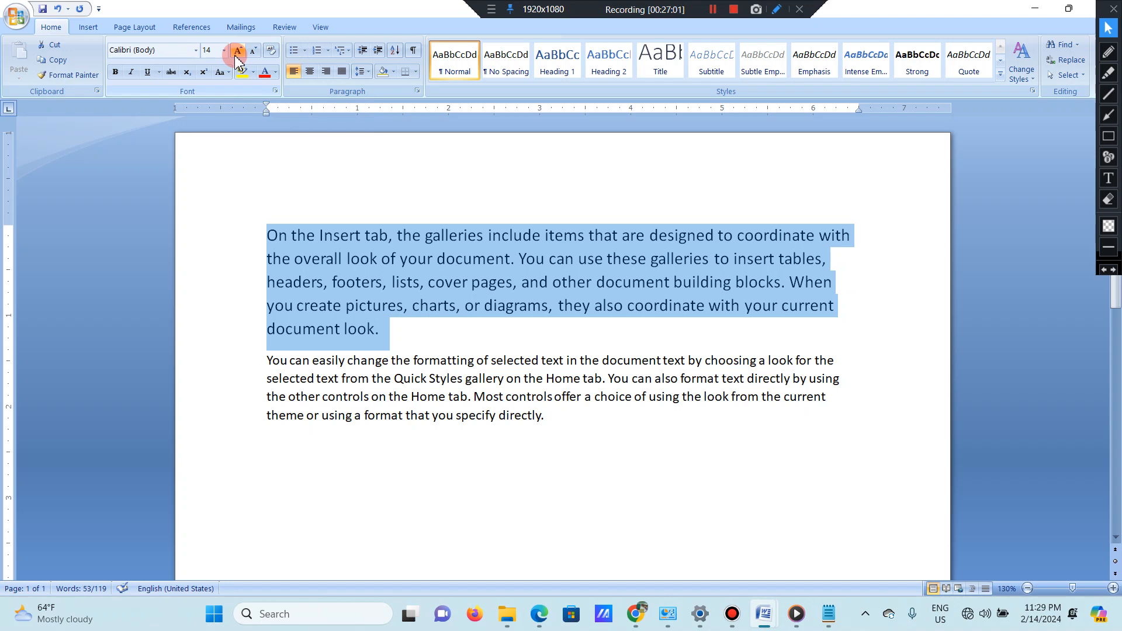
Step: Enlarge the first paragraph's text step by step with Grow Font up to size 36
{"action": "left_click", "coordinate": [237, 51]}
{"action": "left_click", "coordinate": [236, 51]}
{"action": "left_click", "coordinate": [236, 51]}
{"action": "left_click", "coordinate": [237, 51]}
{"action": "left_click", "coordinate": [237, 51]}
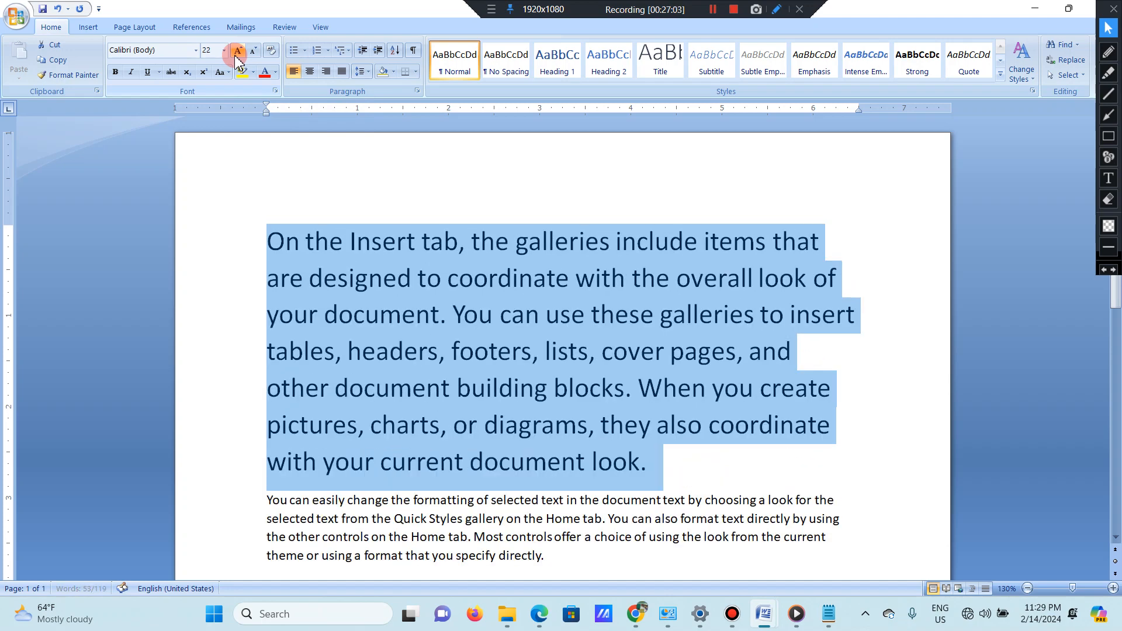
{"action": "left_click", "coordinate": [237, 51]}
{"action": "left_click", "coordinate": [237, 51]}
{"action": "left_click", "coordinate": [236, 51]}
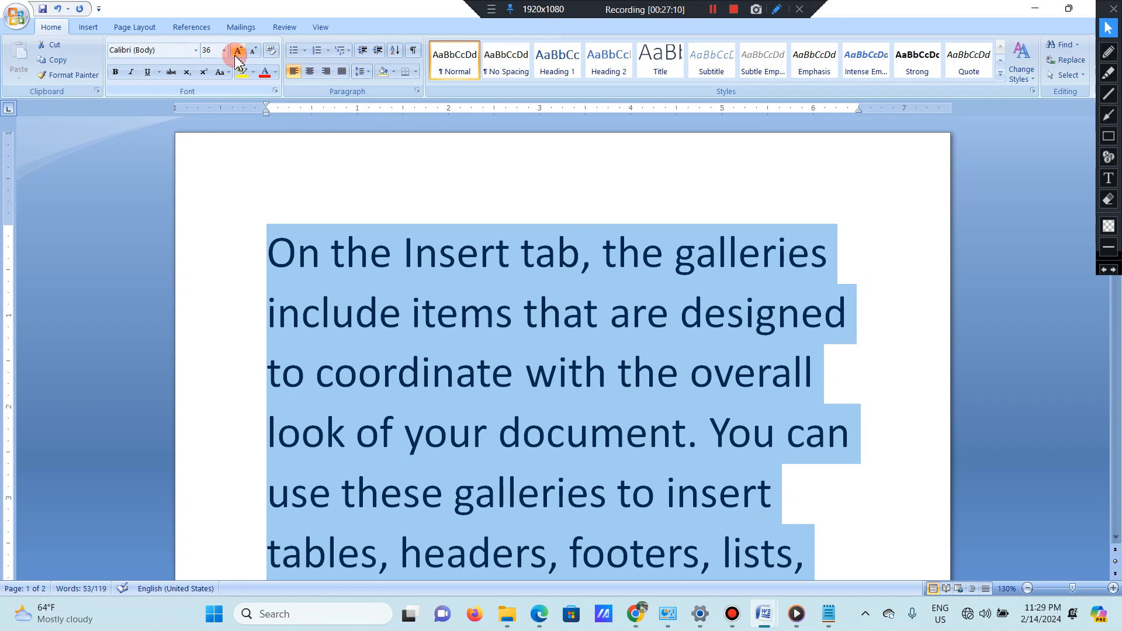
Step: Shrink the first paragraph's text step by step down to size 9
{"action": "key", "text": "ctrl+shift+comma"}
{"action": "key", "text": "ctrl+shift+comma"}
{"action": "key", "text": "ctrl+shift+comma"}
{"action": "key", "text": "ctrl+shift+comma"}
{"action": "key", "text": "ctrl+shift+comma"}
{"action": "key", "text": "ctrl+shift+comma"}
{"action": "key", "text": "ctrl+shift+comma"}
{"action": "key", "text": "ctrl+shift+comma"}
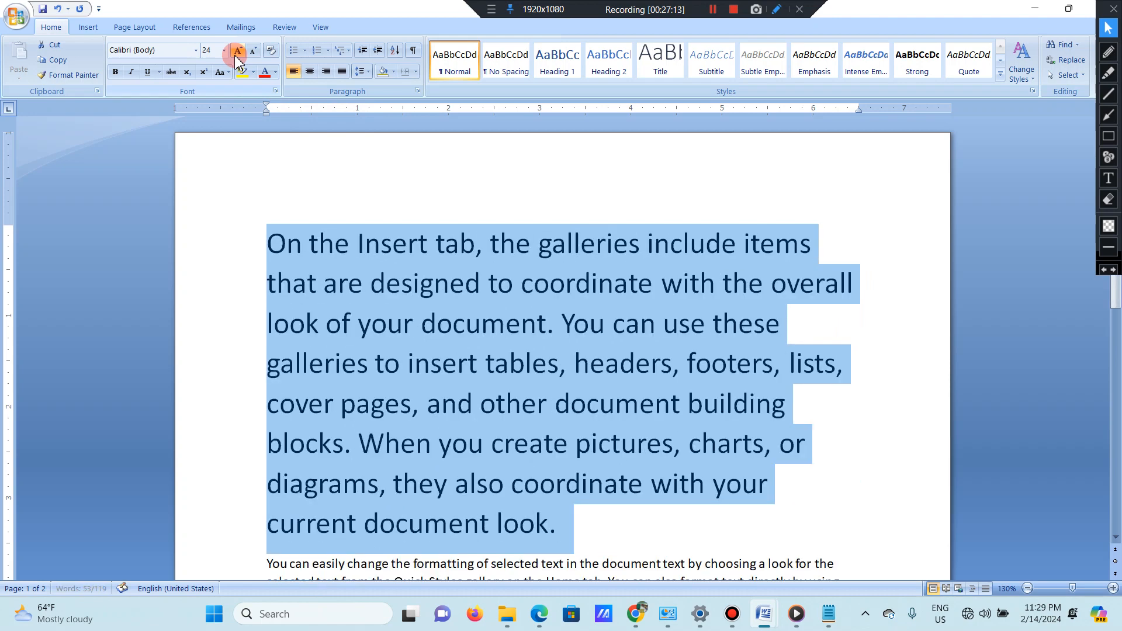
{"action": "key", "text": "ctrl+shift+comma"}
{"action": "key", "text": "ctrl+shift+comma"}
{"action": "key", "text": "ctrl+shift+comma"}
{"action": "key", "text": "ctrl+shift+comma"}
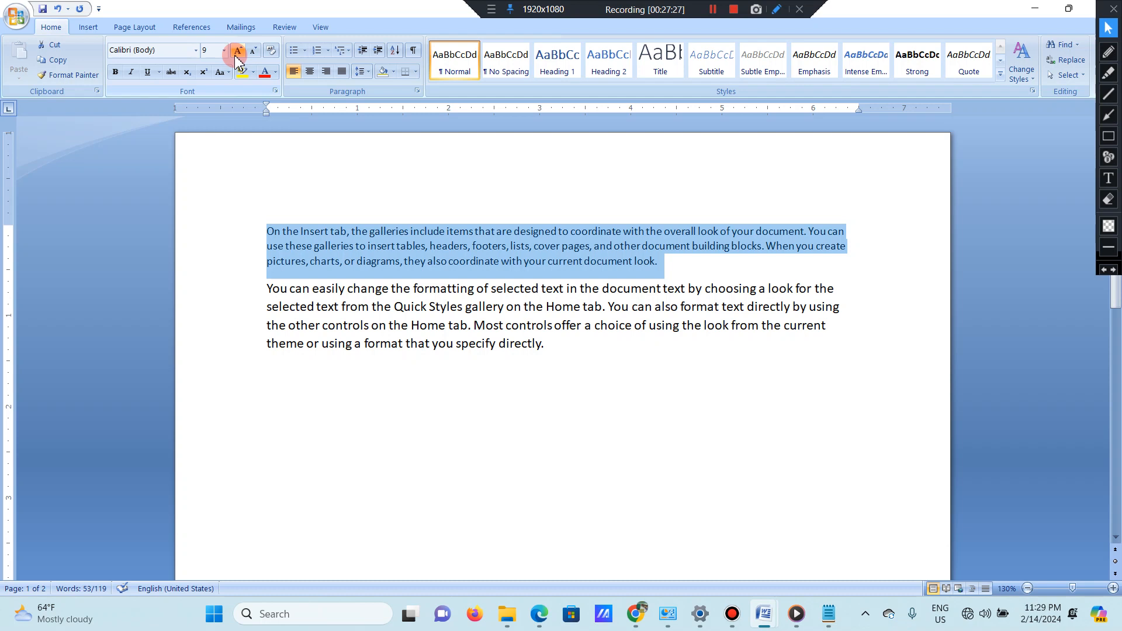
Step: Grow the first paragraph's text step by step up to size 24
{"action": "left_click", "coordinate": [237, 51]}
{"action": "left_click", "coordinate": [237, 51]}
{"action": "left_click", "coordinate": [238, 51]}
{"action": "left_click", "coordinate": [237, 51]}
{"action": "left_click", "coordinate": [237, 51]}
{"action": "left_click", "coordinate": [238, 51]}
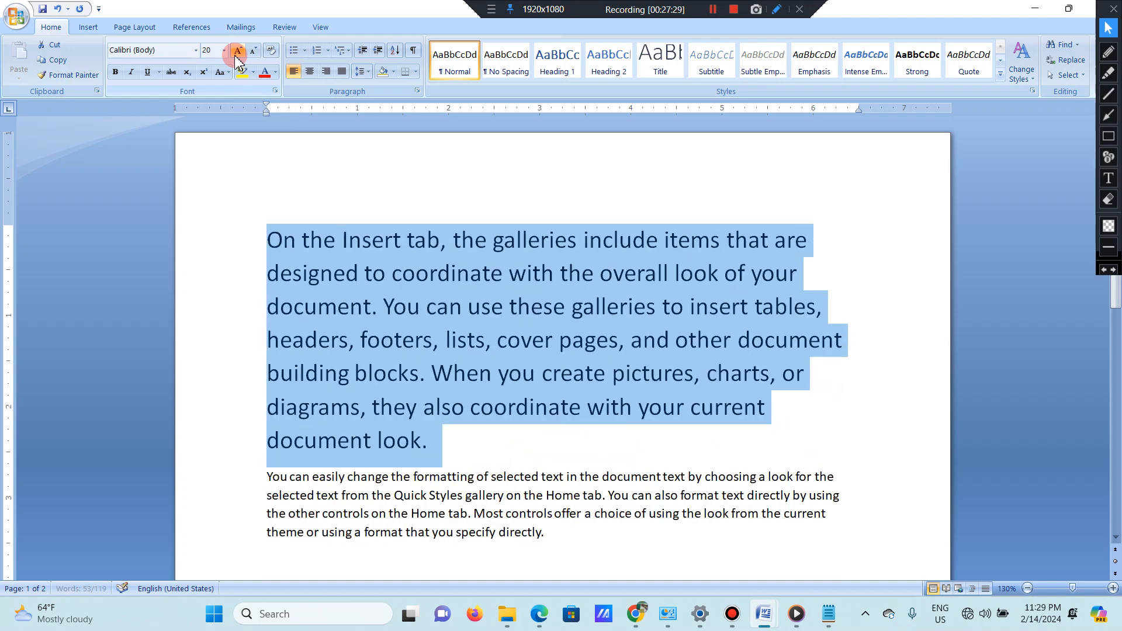
{"action": "left_click", "coordinate": [237, 51]}
{"action": "left_click", "coordinate": [238, 51]}
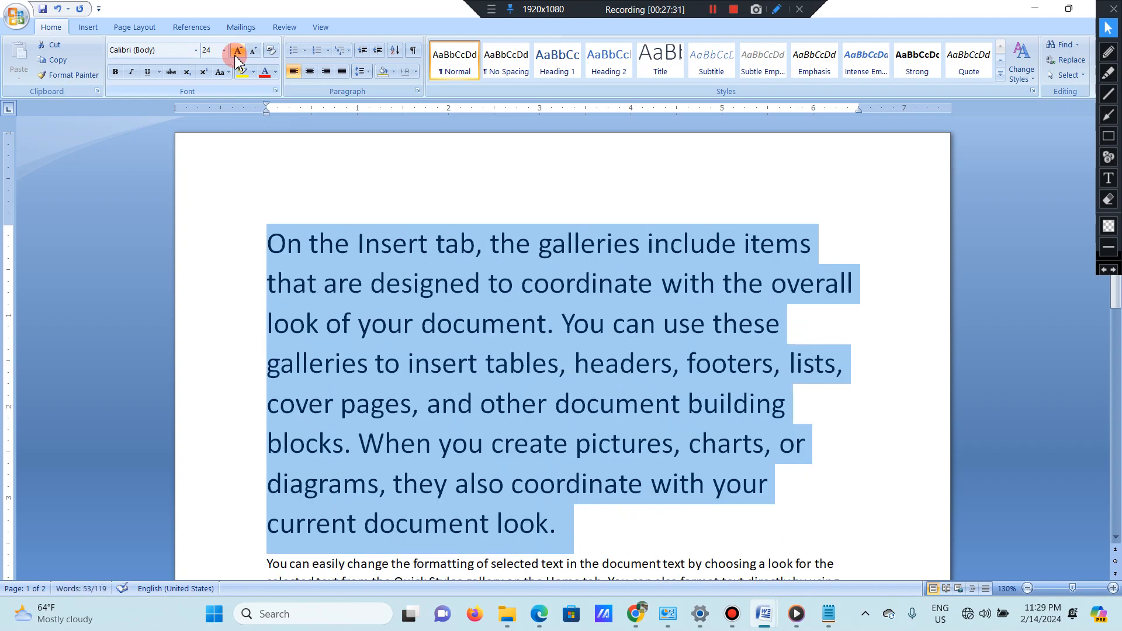
Step: Shrink the first paragraph's text step by step down to size 10
{"action": "key", "text": "ctrl+shift+comma"}
{"action": "key", "text": "ctrl+shift+comma"}
{"action": "key", "text": "ctrl+shift+comma"}
{"action": "key", "text": "ctrl+shift+comma"}
{"action": "key", "text": "ctrl+shift+comma"}
{"action": "key", "text": "ctrl+shift+comma"}
{"action": "key", "text": "ctrl+shift+comma"}
{"action": "key", "text": "ctrl+shift+comma"}
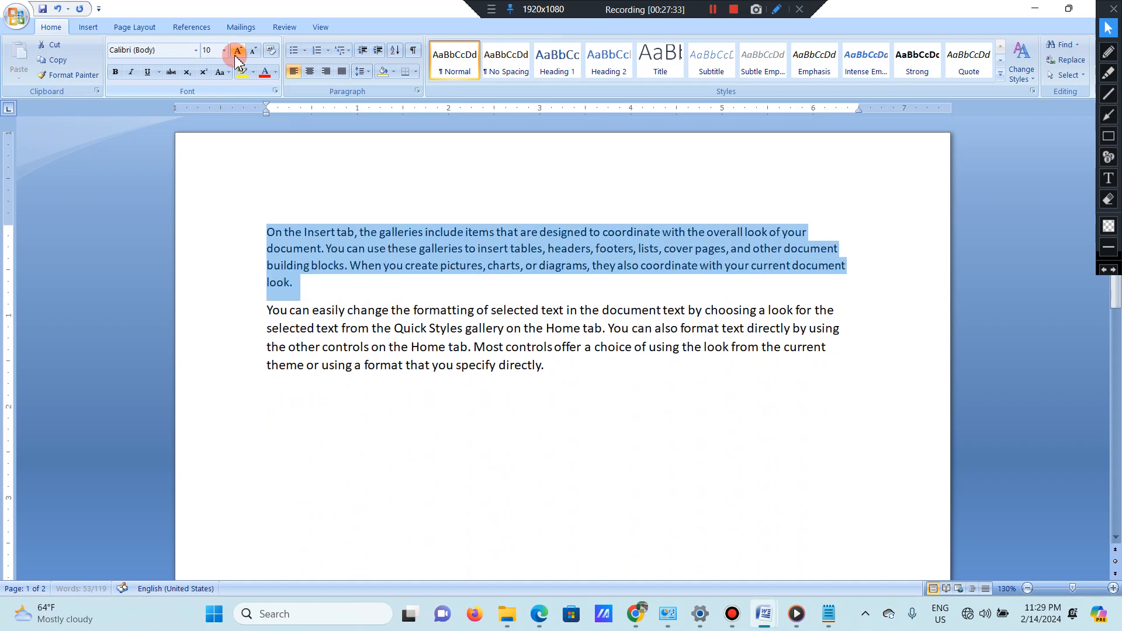
Step: Grow the first paragraph's text step by step to size 18
{"action": "left_click", "coordinate": [237, 51]}
{"action": "left_click", "coordinate": [238, 51]}
{"action": "left_click", "coordinate": [237, 51]}
{"action": "left_click", "coordinate": [237, 51]}
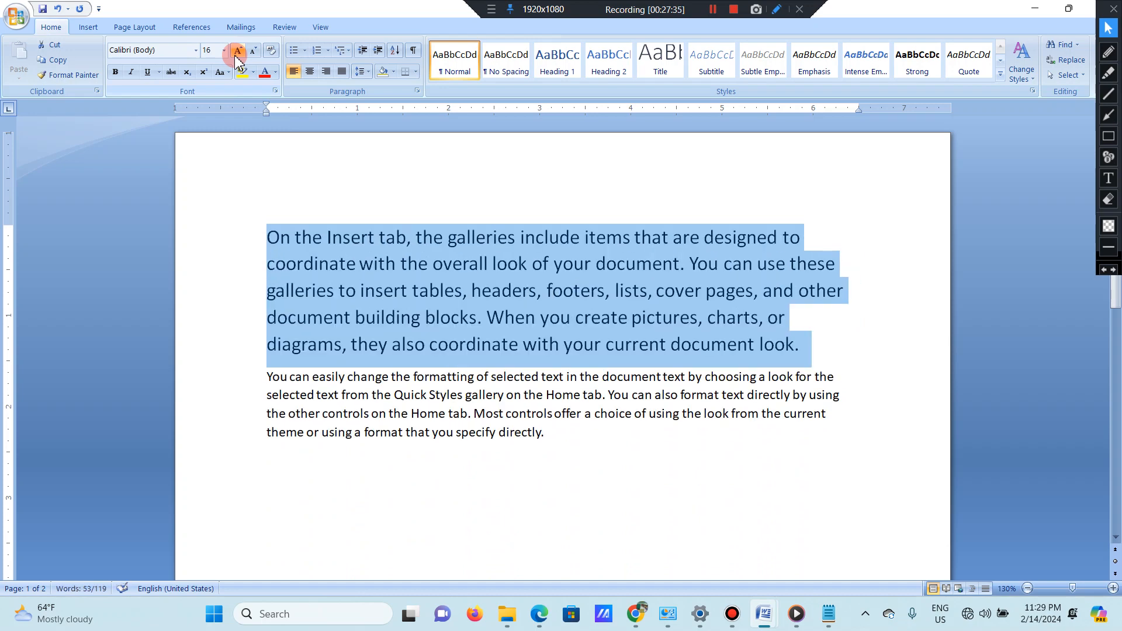
{"action": "left_click", "coordinate": [237, 51]}
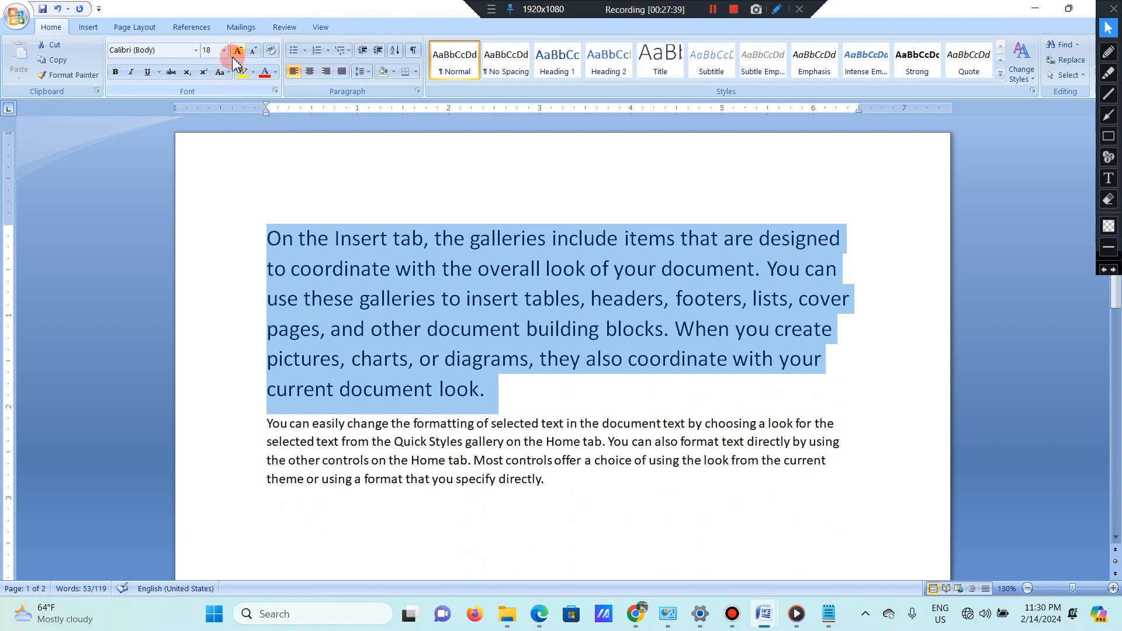
Step: Enlarge the first paragraph's text by three size steps and shrink it back to size 18
{"action": "left_click", "coordinate": [238, 50]}
{"action": "left_click", "coordinate": [237, 51]}
{"action": "left_click", "coordinate": [237, 51]}
{"action": "left_click", "coordinate": [255, 51]}
{"action": "left_click", "coordinate": [255, 52]}
{"action": "left_click", "coordinate": [255, 52]}
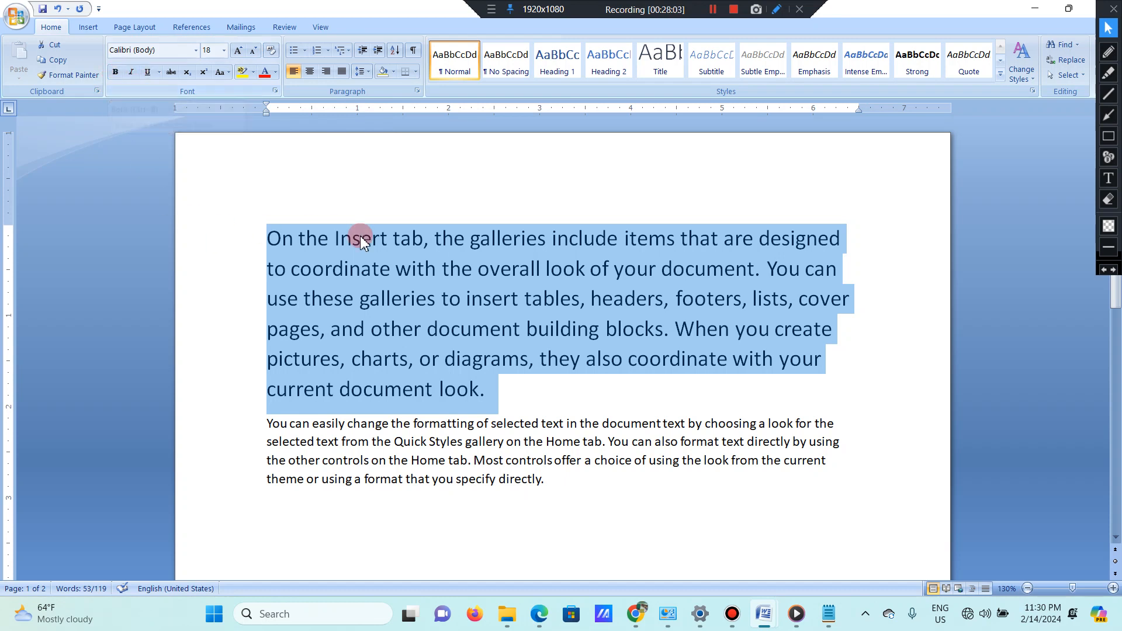
Step: Make the first line of the first paragraph bold, from "On the Insert tab" to "designed"
{"action": "left_click", "coordinate": [555, 240]}
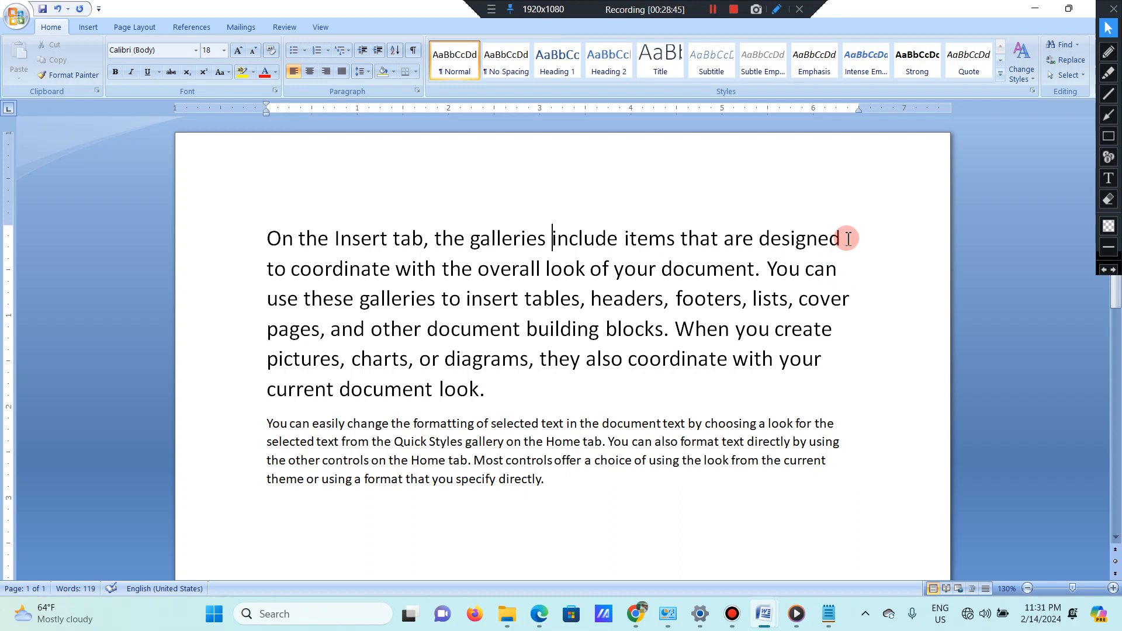
{"action": "left_click_drag", "start_coordinate": [848, 238], "coordinate": [268, 226]}
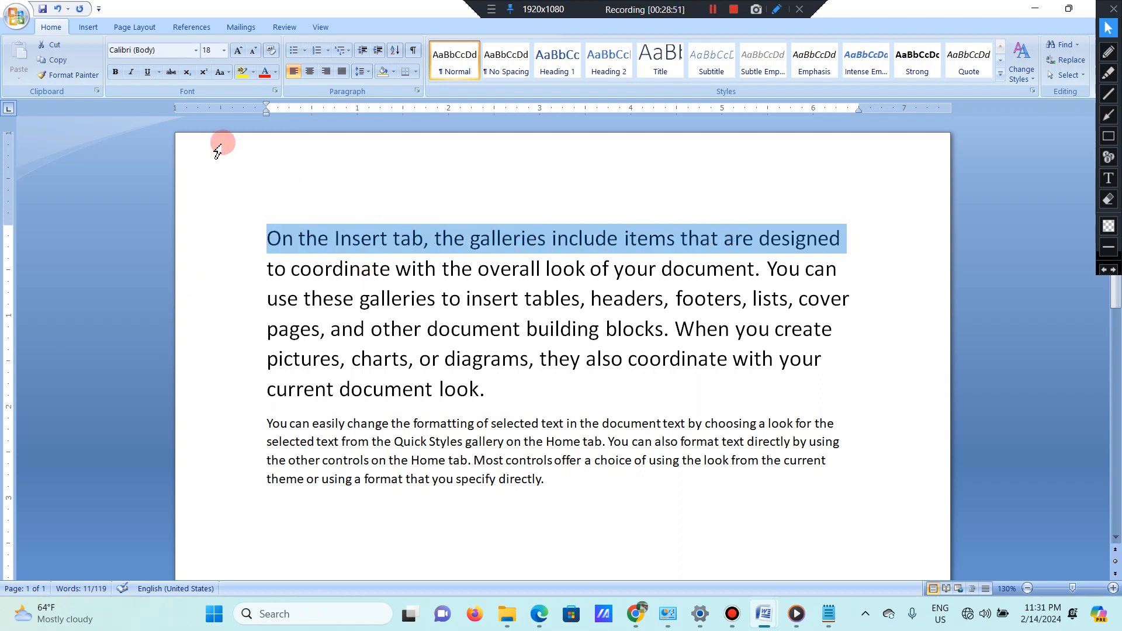
{"action": "left_click", "coordinate": [115, 72]}
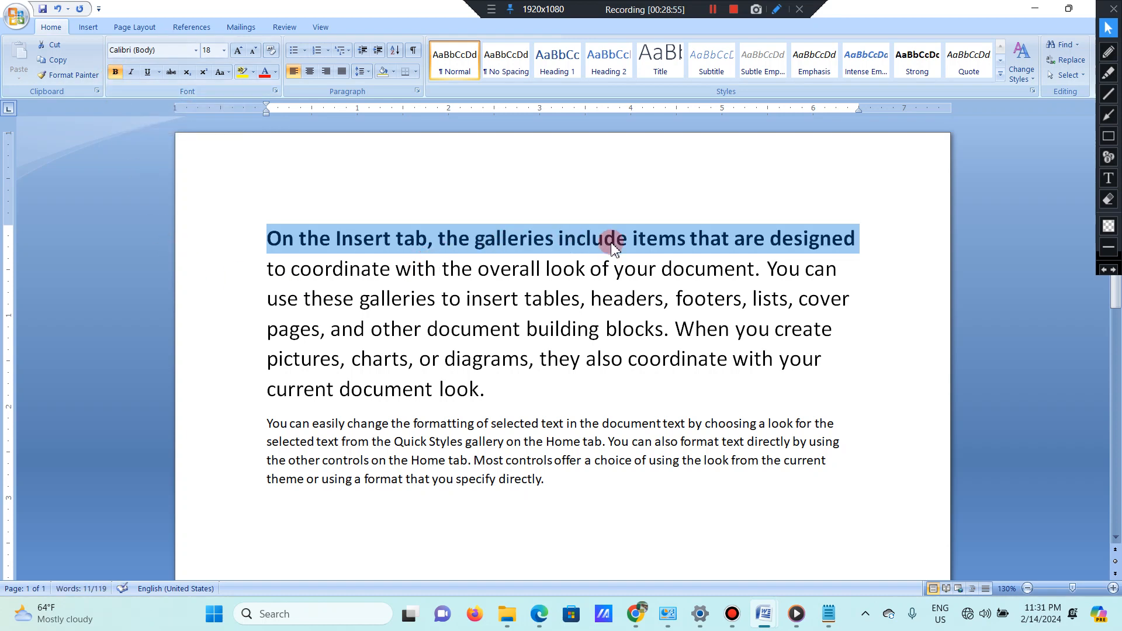
Step: Compare the Bold setting by placing the cursor alternately in the first and second lines of the first paragraph
{"action": "left_click", "coordinate": [658, 237]}
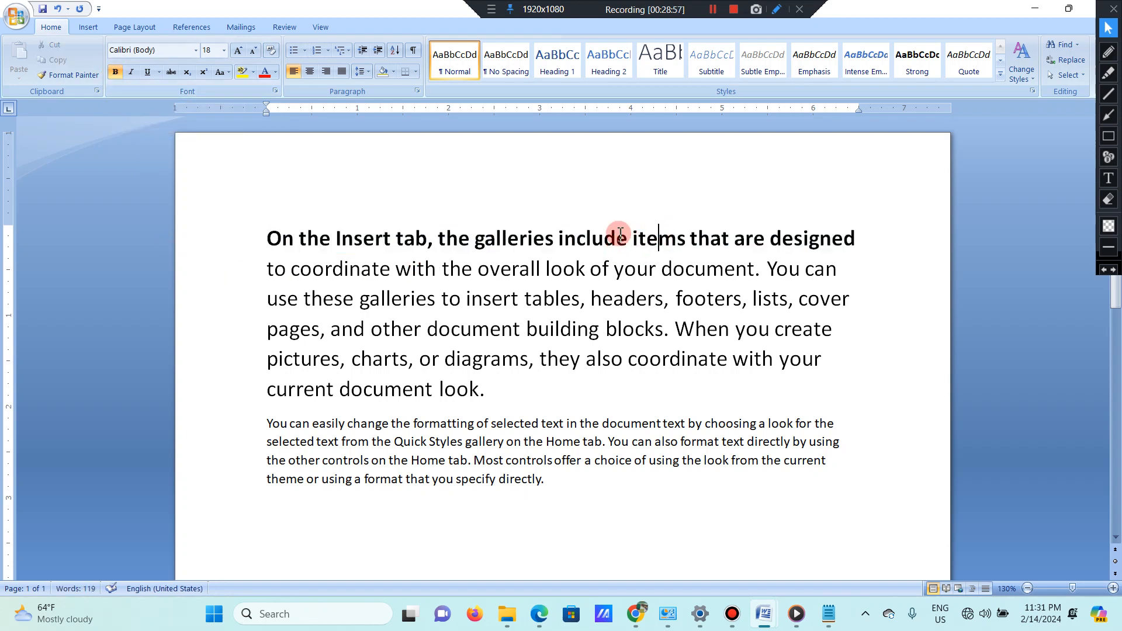
{"action": "left_click", "coordinate": [600, 276]}
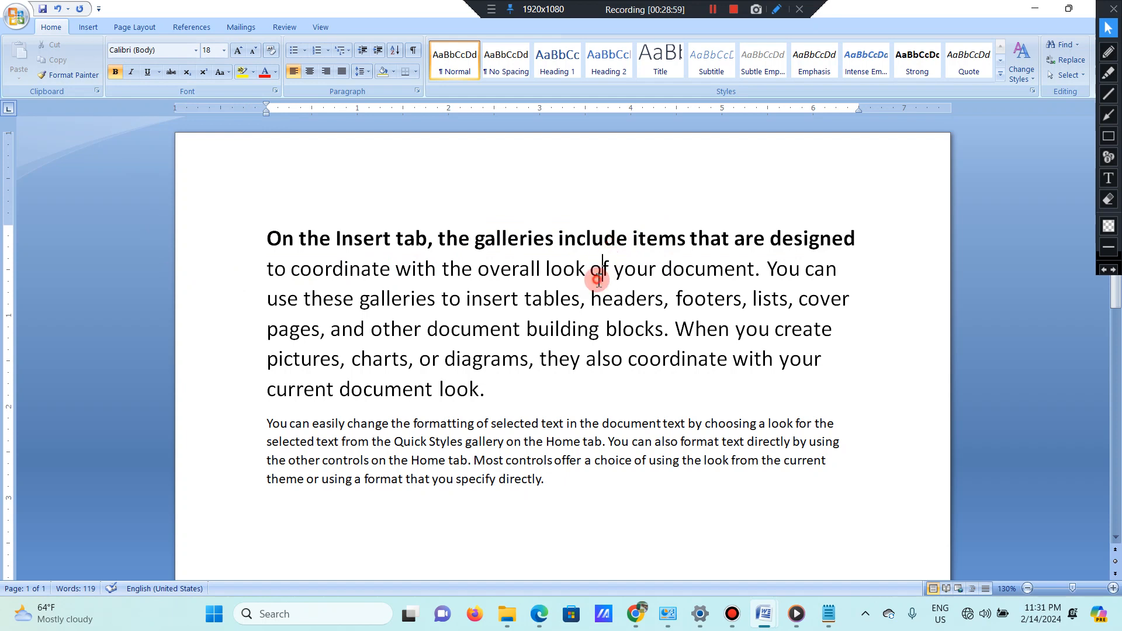
{"action": "left_click", "coordinate": [591, 246]}
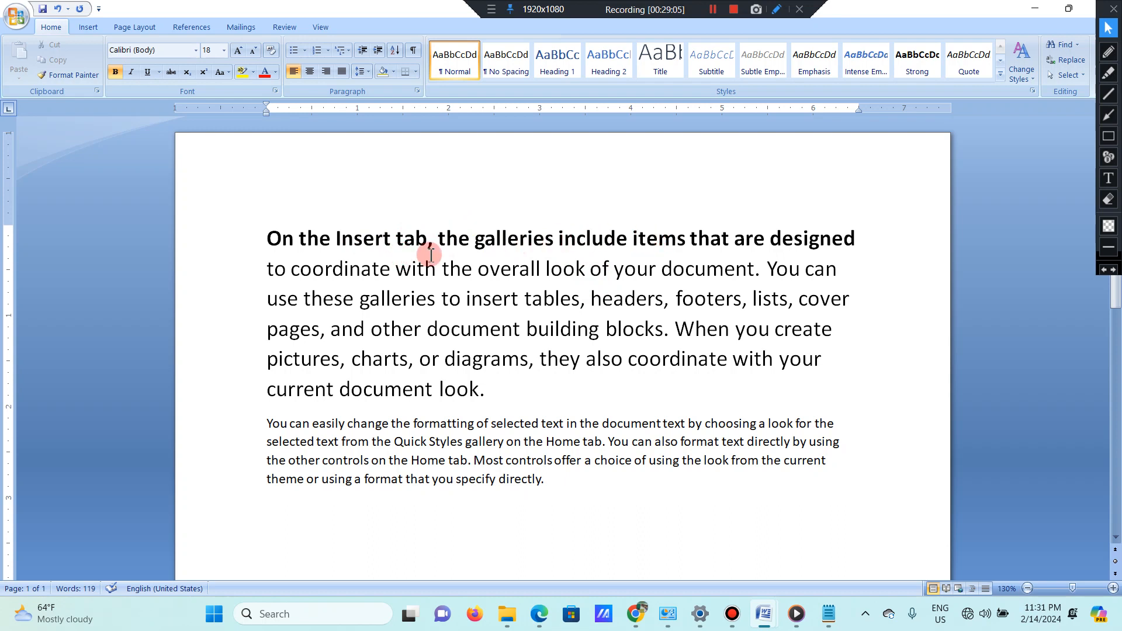
{"action": "left_click", "coordinate": [564, 270]}
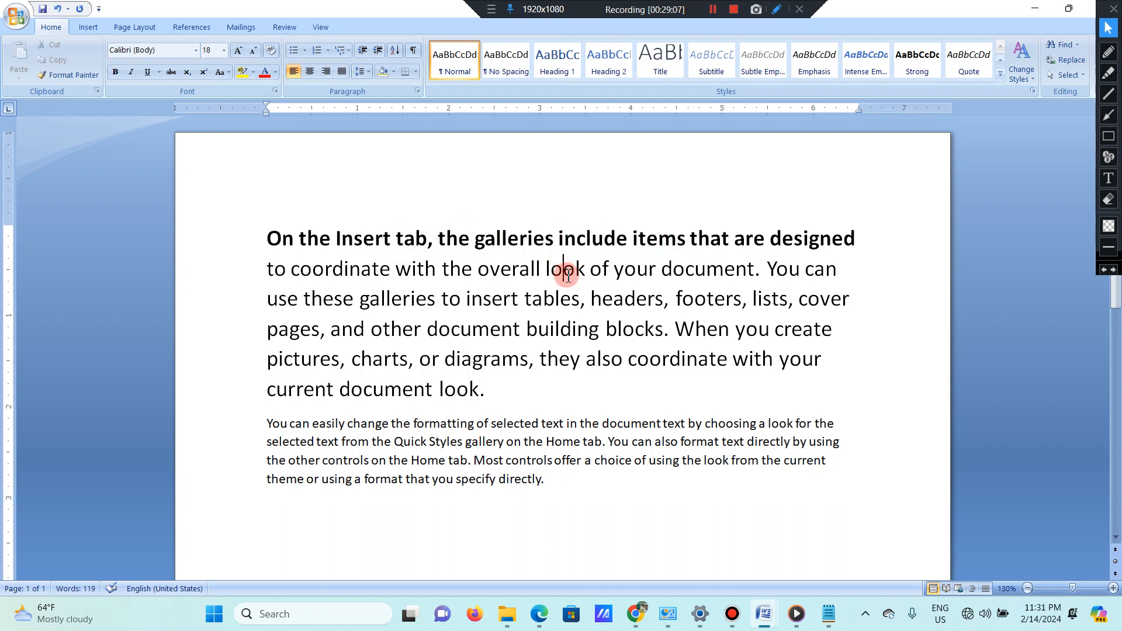
Step: Add the bold sample text "GJKLLFGKLDFJGKLDF FGNDFGNFGDFKL" directly after the bold word "designed"
{"action": "left_click", "coordinate": [861, 235]}
{"action": "left_click", "coordinate": [857, 239]}
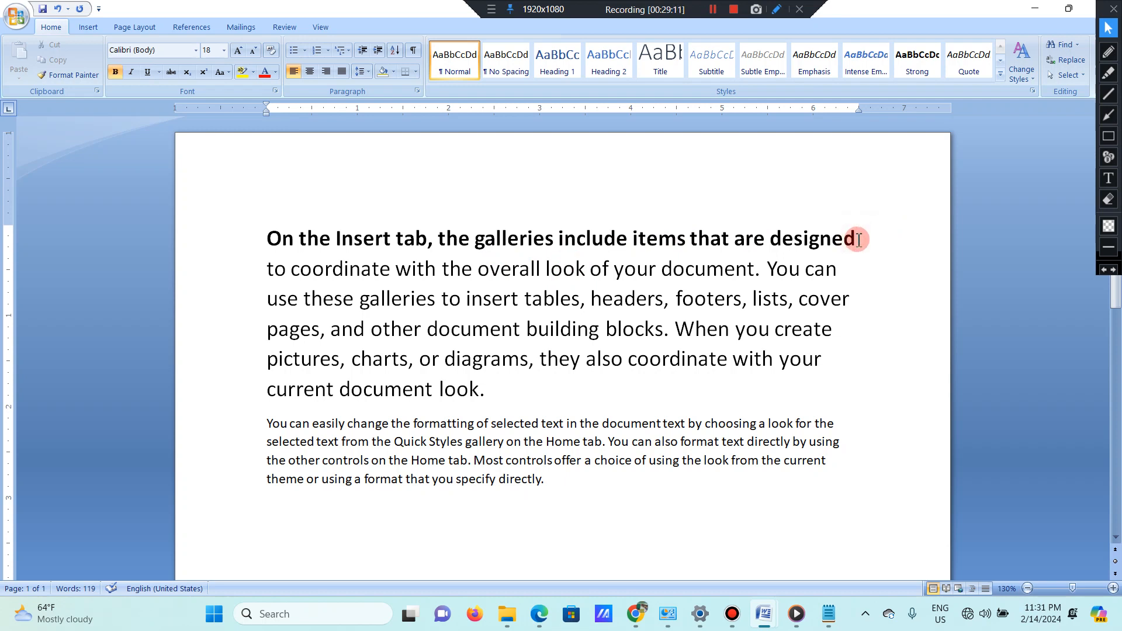
{"action": "type", "text": "GJKLLFGKLDFJGKLDF"}
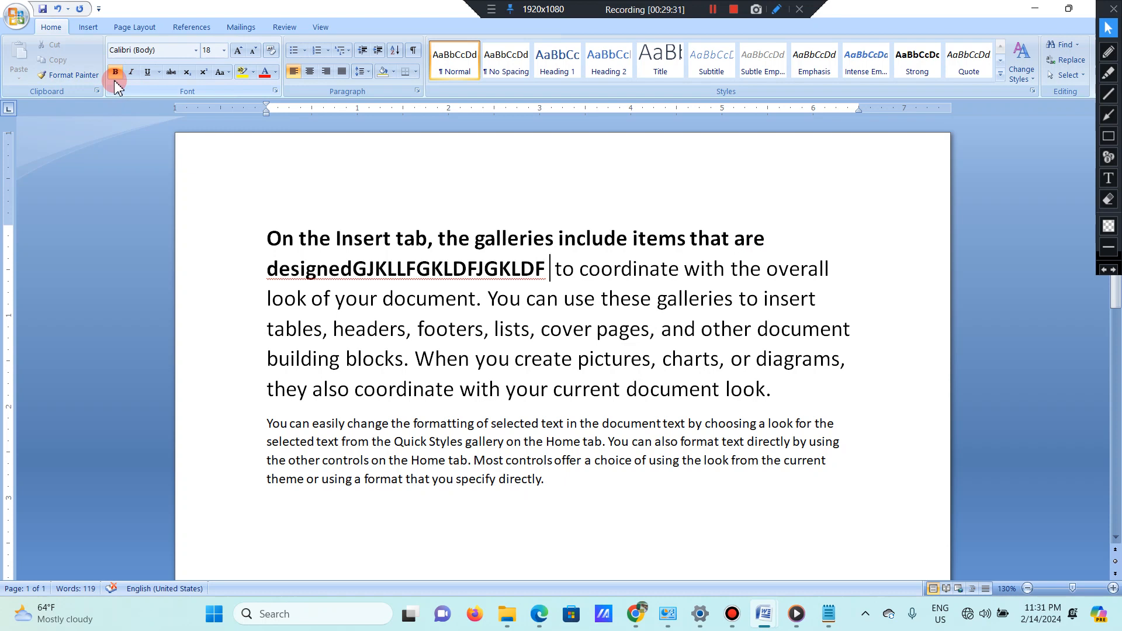
{"action": "type", "text": "FGNDFGNFGDFKL"}
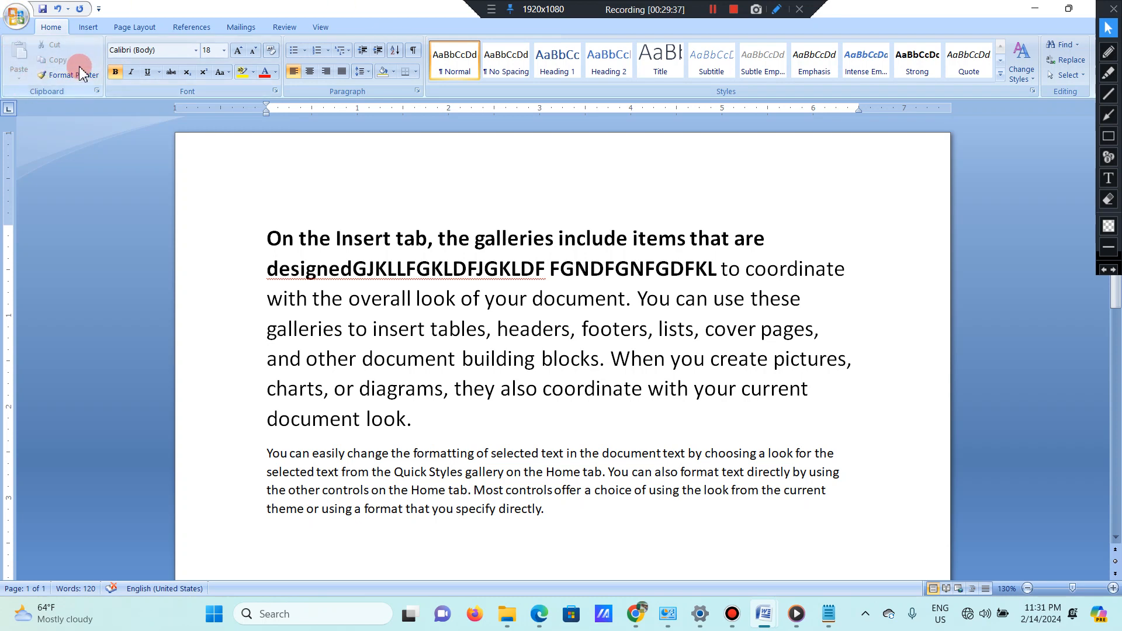
Step: Turn Bold off at the cursor and add the plain sample text "FGGJKDFHSJKHFKJSD" after the bold text
{"action": "left_click", "coordinate": [116, 75]}
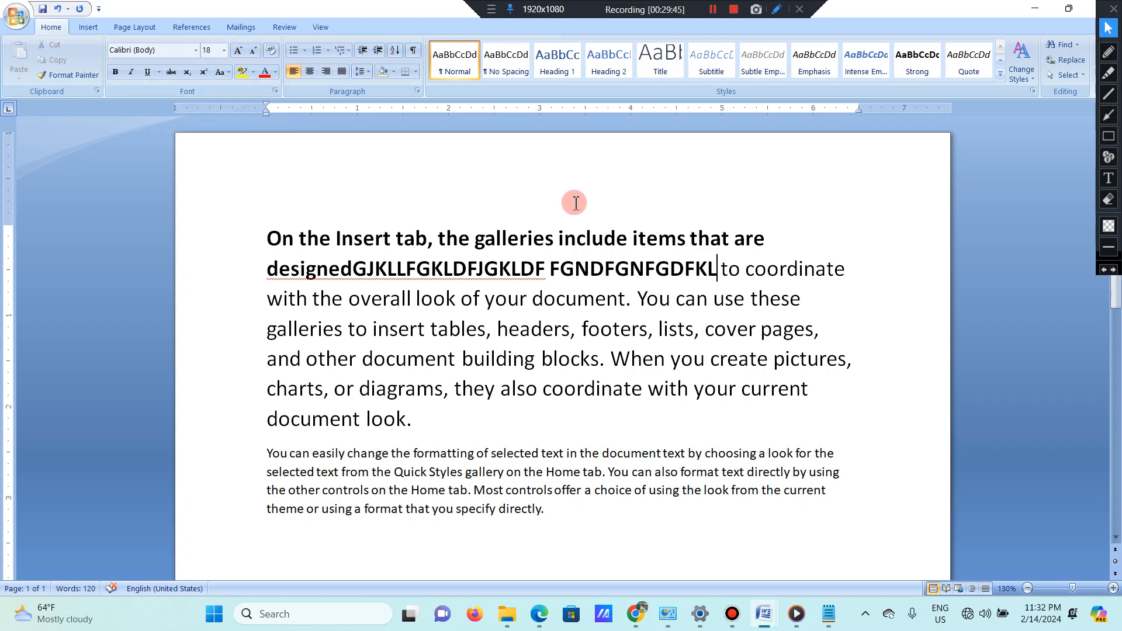
{"action": "type", "text": "FGGJKDFHSJKHFKJSD"}
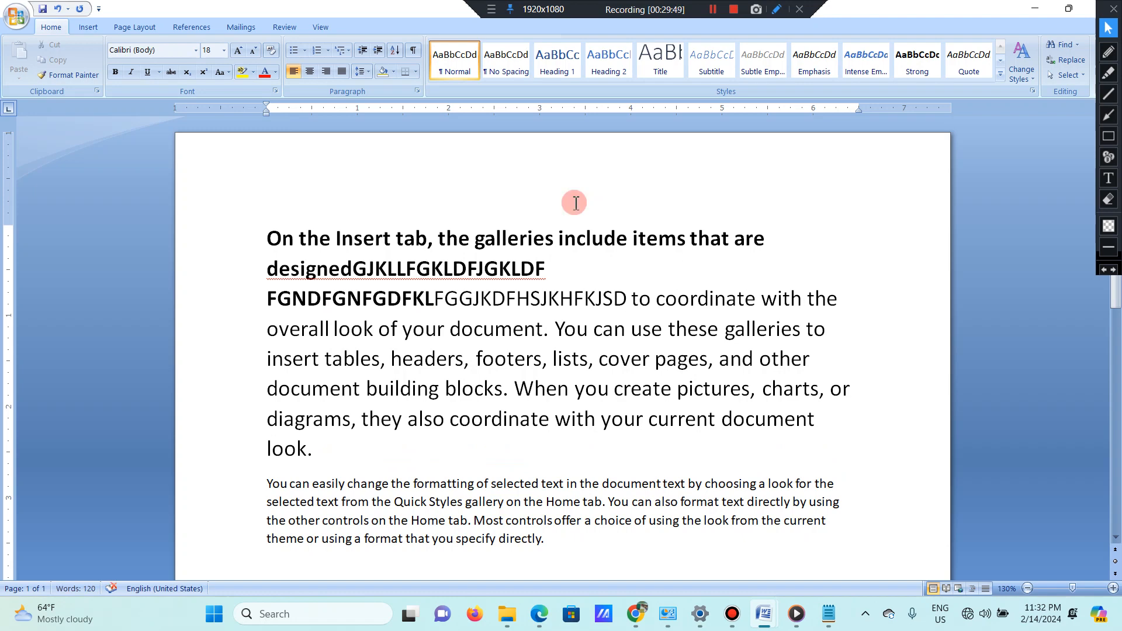
Step: Delete the plain sample text after "designed" and the bold sample text back to "GJKLL"
{"action": "key", "text": "BackSpace"}
{"action": "key", "text": "BackSpace"}
{"action": "key", "text": "BackSpace"}
{"action": "key", "text": "BackSpace"}
{"action": "key", "text": "BackSpace"}
{"action": "key", "text": "BackSpace"}
{"action": "key", "text": "BackSpace"}
{"action": "key", "text": "BackSpace"}
{"action": "key", "text": "BackSpace"}
{"action": "key", "text": "BackSpace"}
{"action": "key", "text": "BackSpace"}
{"action": "key", "text": "BackSpace"}
{"action": "key", "text": "BackSpace"}
{"action": "key", "text": "BackSpace"}
{"action": "key", "text": "BackSpace"}
{"action": "key", "text": "BackSpace"}
{"action": "key", "text": "BackSpace"}
{"action": "key", "text": "BackSpace"}
{"action": "key", "text": "BackSpace"}
{"action": "key", "text": "BackSpace"}
{"action": "key", "text": "BackSpace"}
{"action": "key", "text": "BackSpace"}
{"action": "key", "text": "BackSpace"}
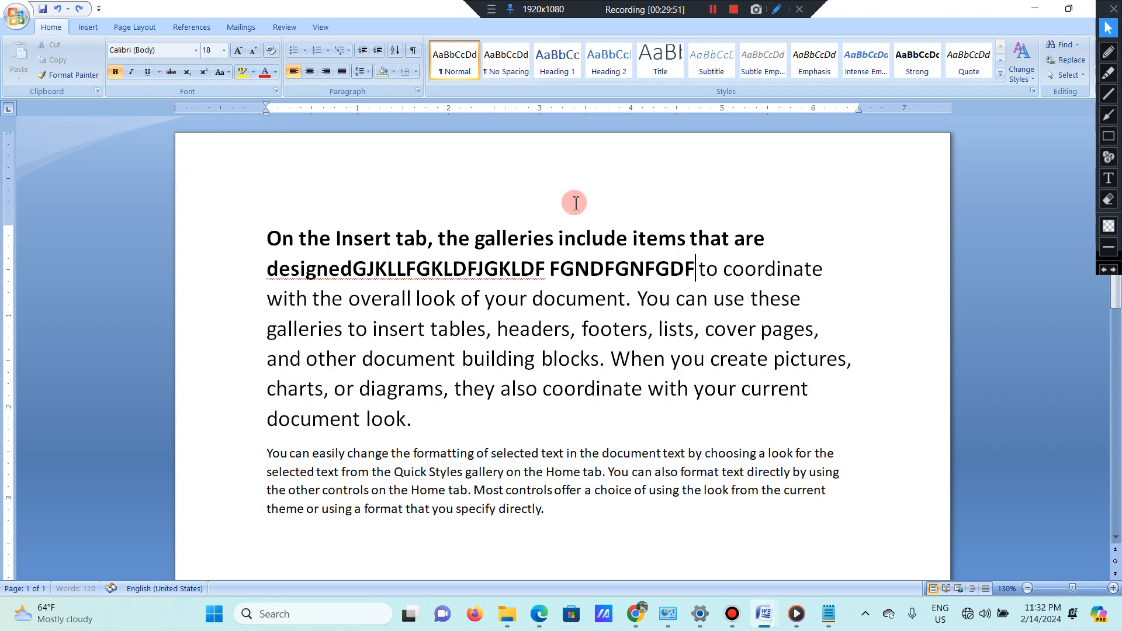
{"action": "key", "text": "BackSpace"}
{"action": "key", "text": "BackSpace"}
{"action": "key", "text": "BackSpace"}
{"action": "key", "text": "BackSpace"}
{"action": "key", "text": "BackSpace"}
{"action": "key", "text": "BackSpace"}
{"action": "key", "text": "BackSpace"}
{"action": "key", "text": "BackSpace"}
{"action": "key", "text": "BackSpace"}
{"action": "key", "text": "BackSpace"}
{"action": "key", "text": "BackSpace"}
{"action": "key", "text": "BackSpace"}
{"action": "key", "text": "BackSpace"}
{"action": "key", "text": "BackSpace"}
{"action": "key", "text": "BackSpace"}
{"action": "key", "text": "BackSpace"}
{"action": "key", "text": "BackSpace"}
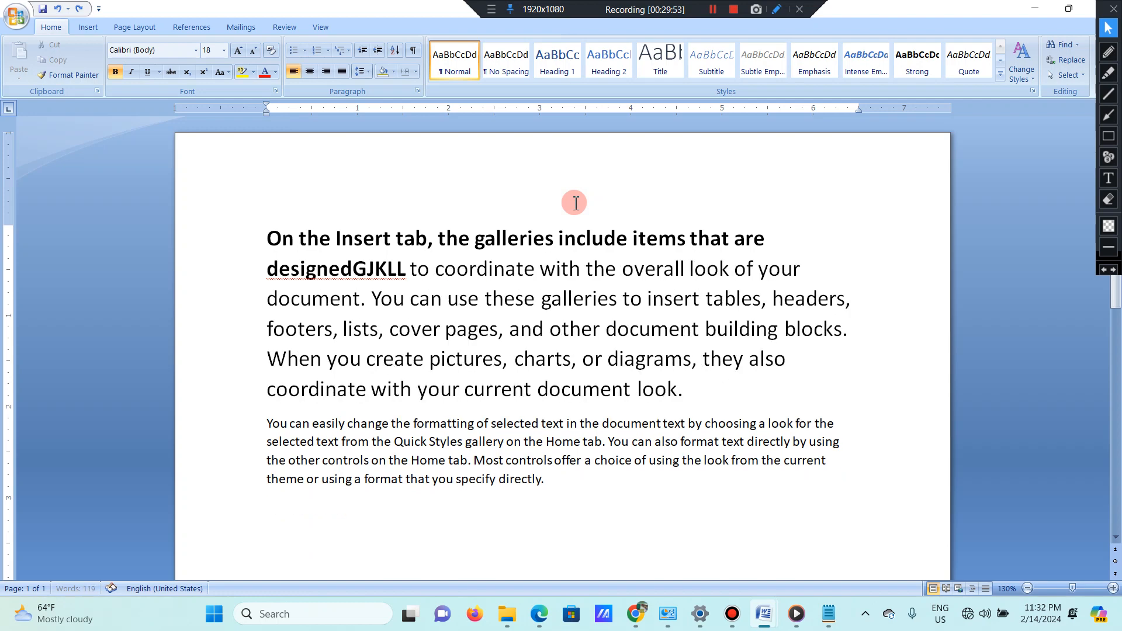
Step: Undo the sample-text edits and the bolding, and make the first line of the first paragraph bold again
{"action": "key", "text": "ctrl+z"}
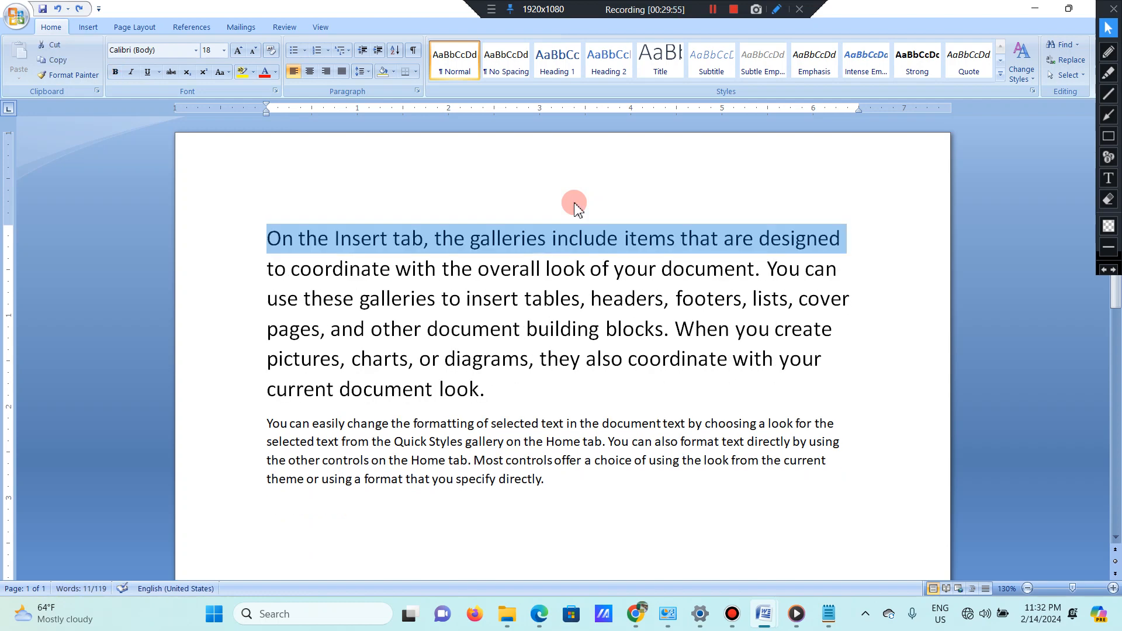
{"action": "key", "text": "ctrl+b"}
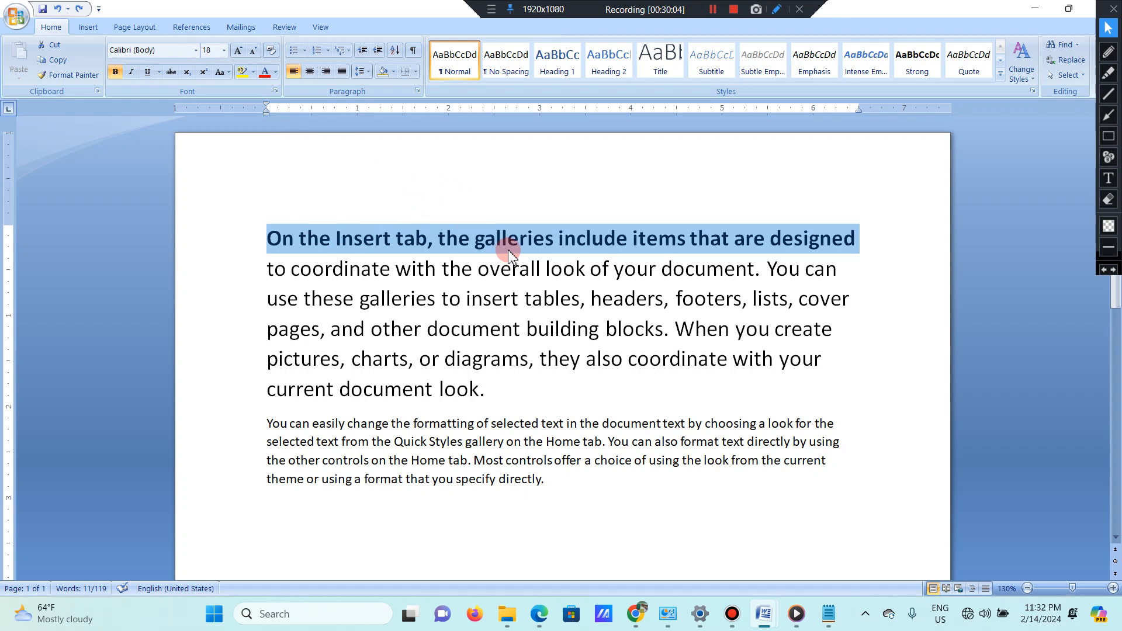
{"action": "left_click", "coordinate": [849, 246]}
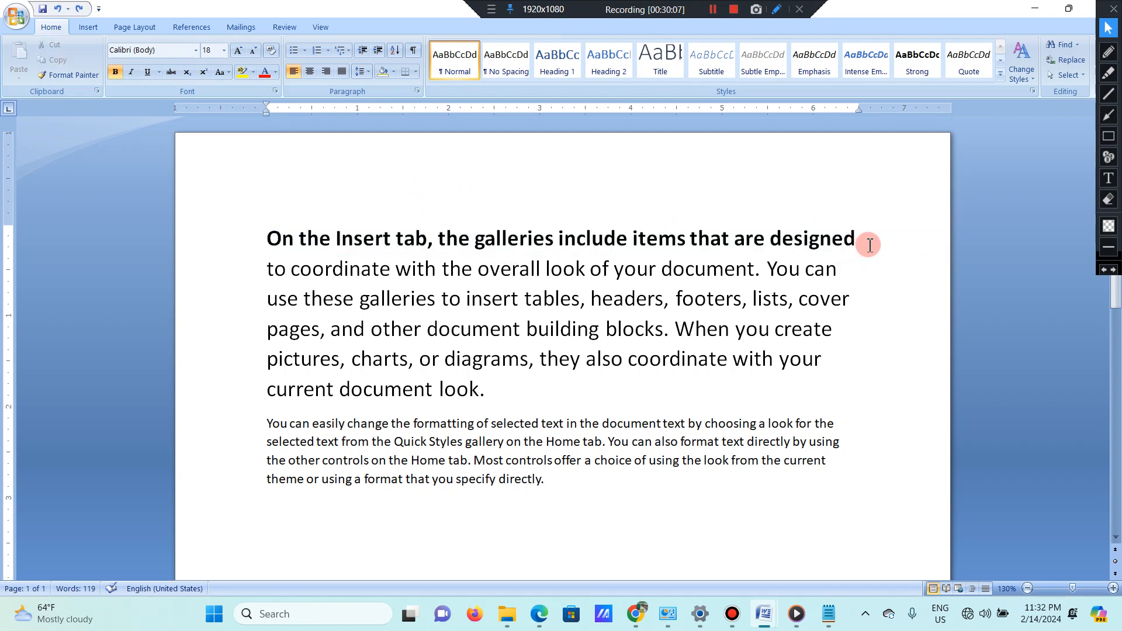
Step: Italicize the words "include items that are designed" in the first line of the first paragraph
{"action": "left_click_drag", "start_coordinate": [857, 240], "coordinate": [637, 264]}
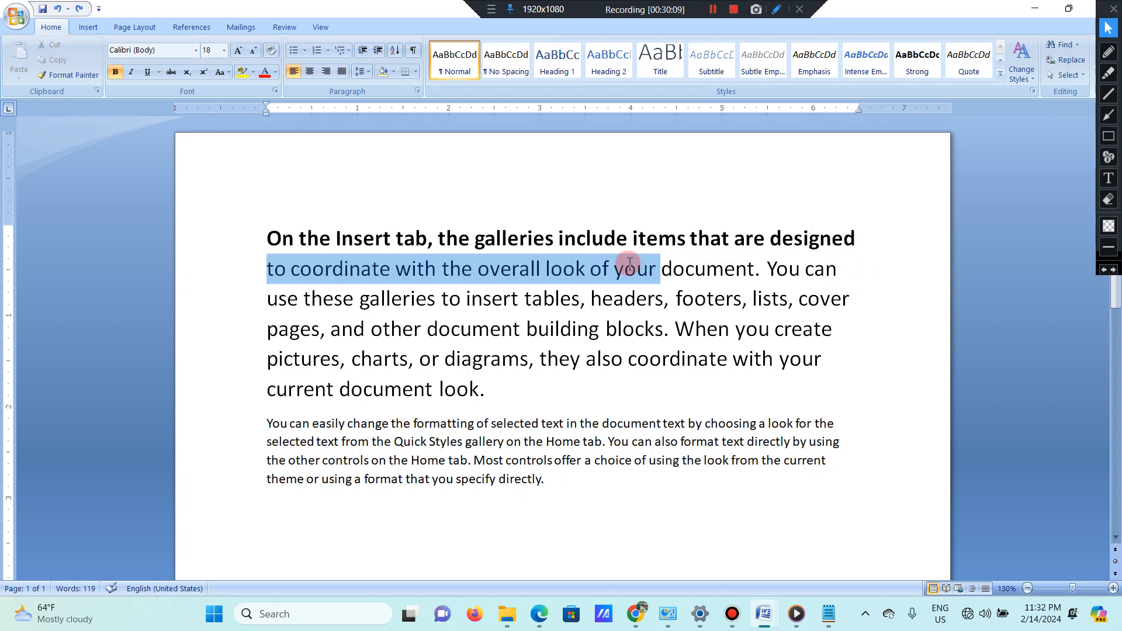
{"action": "left_click_drag", "start_coordinate": [882, 243], "coordinate": [560, 244]}
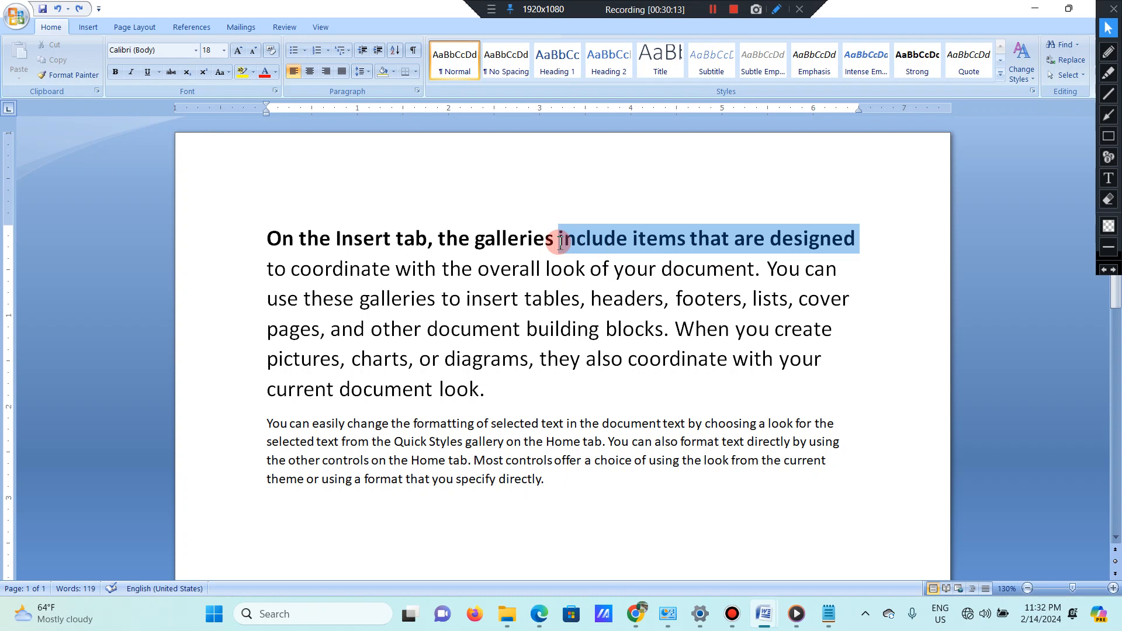
{"action": "left_click", "coordinate": [131, 71]}
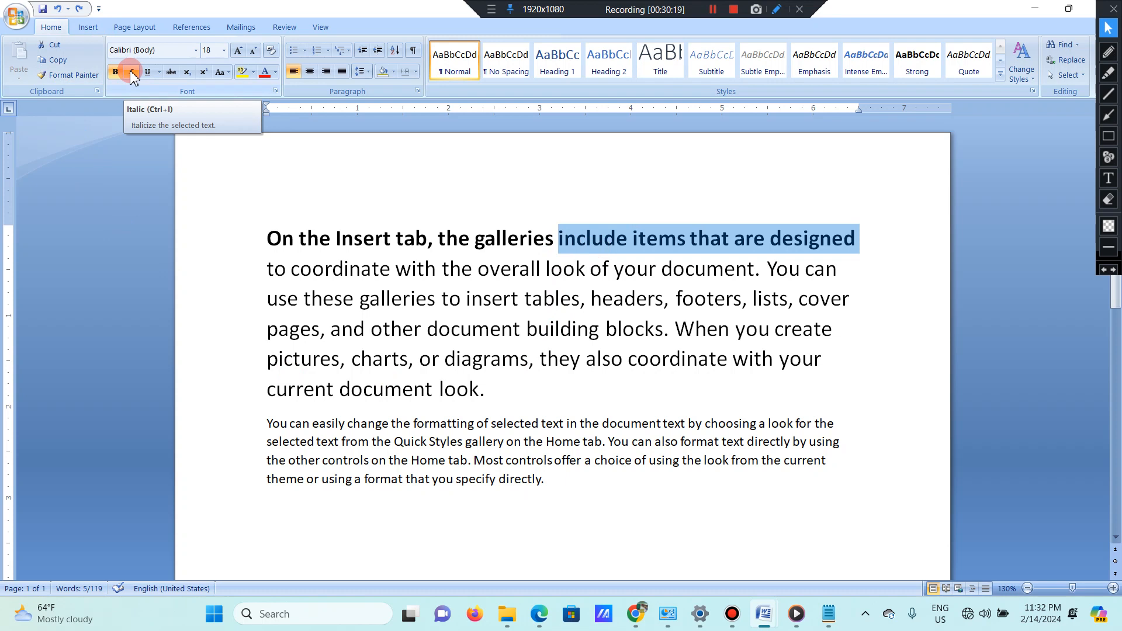
{"action": "left_click", "coordinate": [131, 72]}
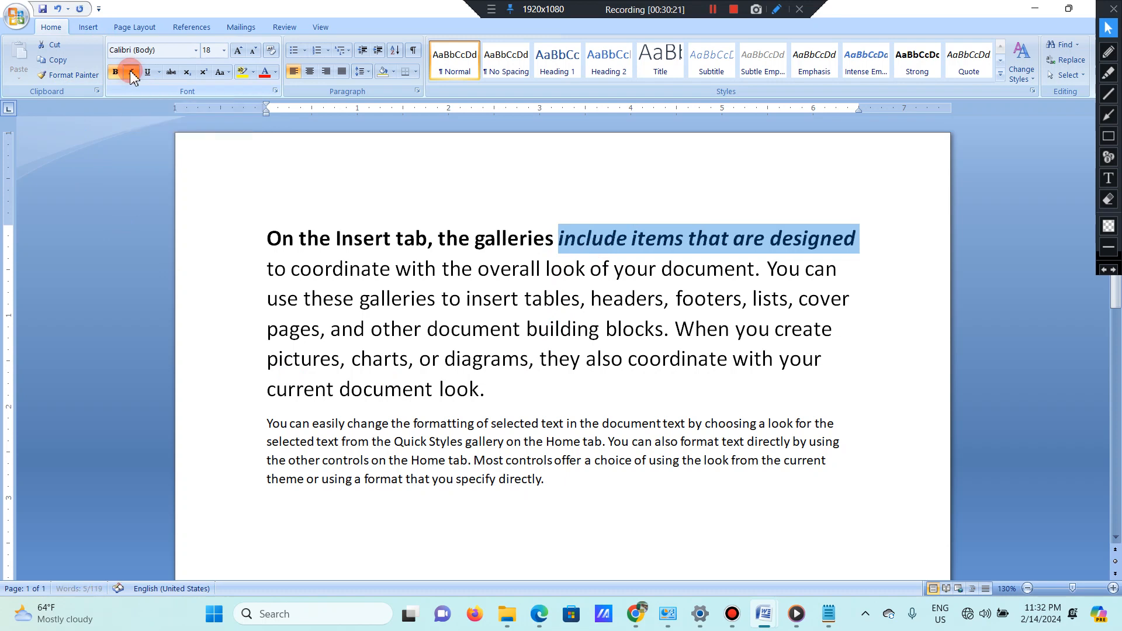
Step: Toggle Italic off and on repeatedly for "include items that are designed", ending with the words italic
{"action": "left_click", "coordinate": [130, 72]}
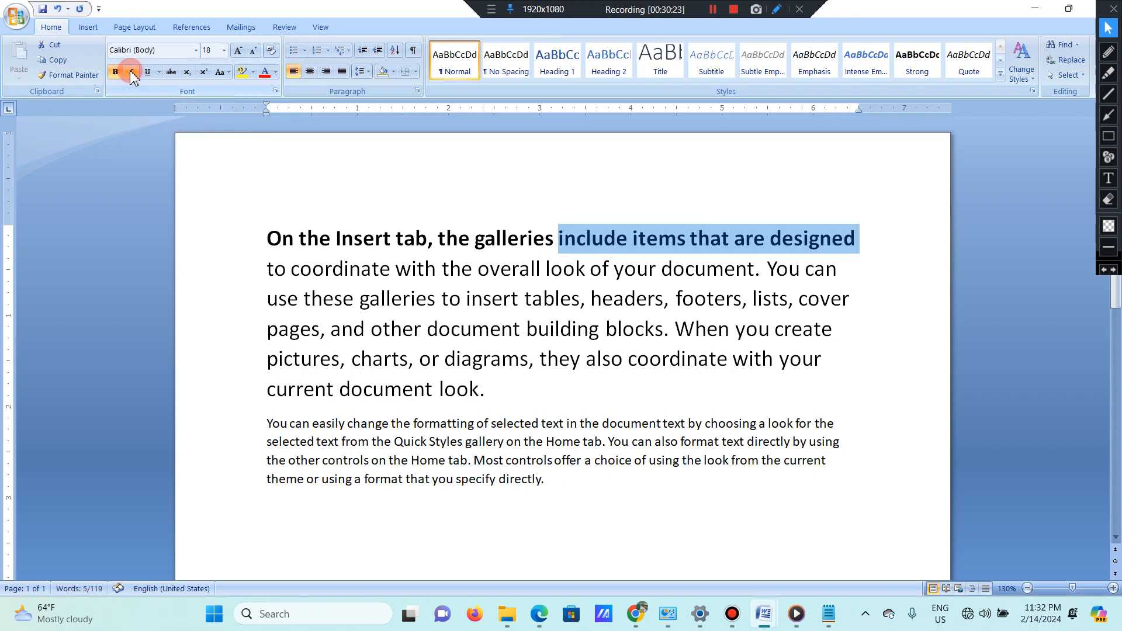
{"action": "left_click", "coordinate": [131, 72]}
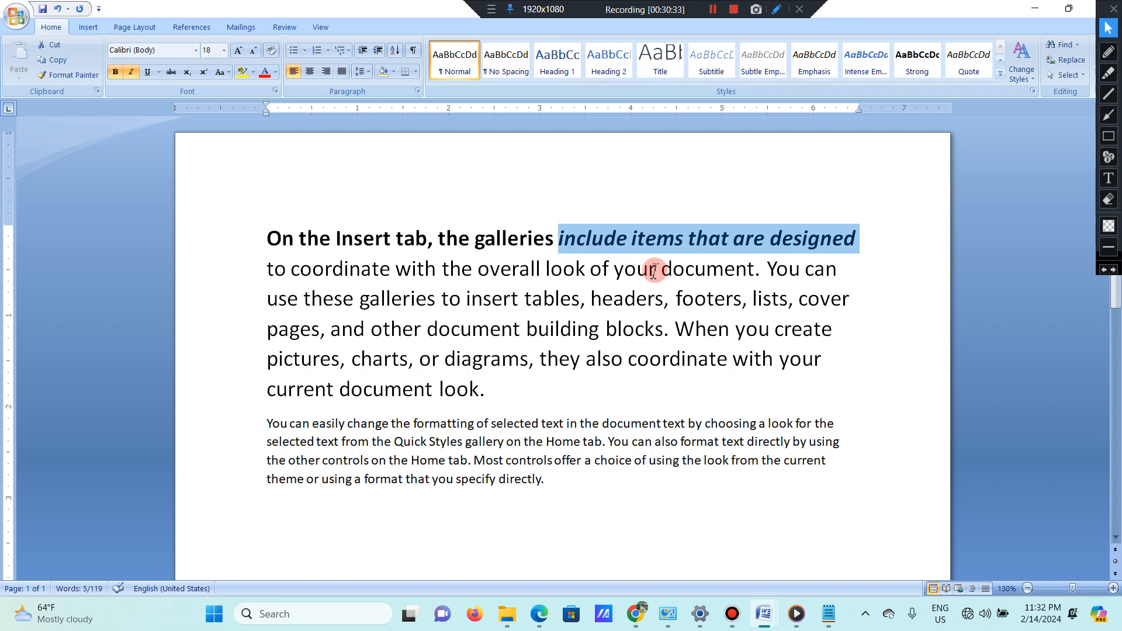
{"action": "left_click", "coordinate": [129, 72]}
{"action": "left_click", "coordinate": [130, 72]}
{"action": "left_click", "coordinate": [129, 71]}
{"action": "left_click", "coordinate": [129, 72]}
{"action": "left_click", "coordinate": [129, 72]}
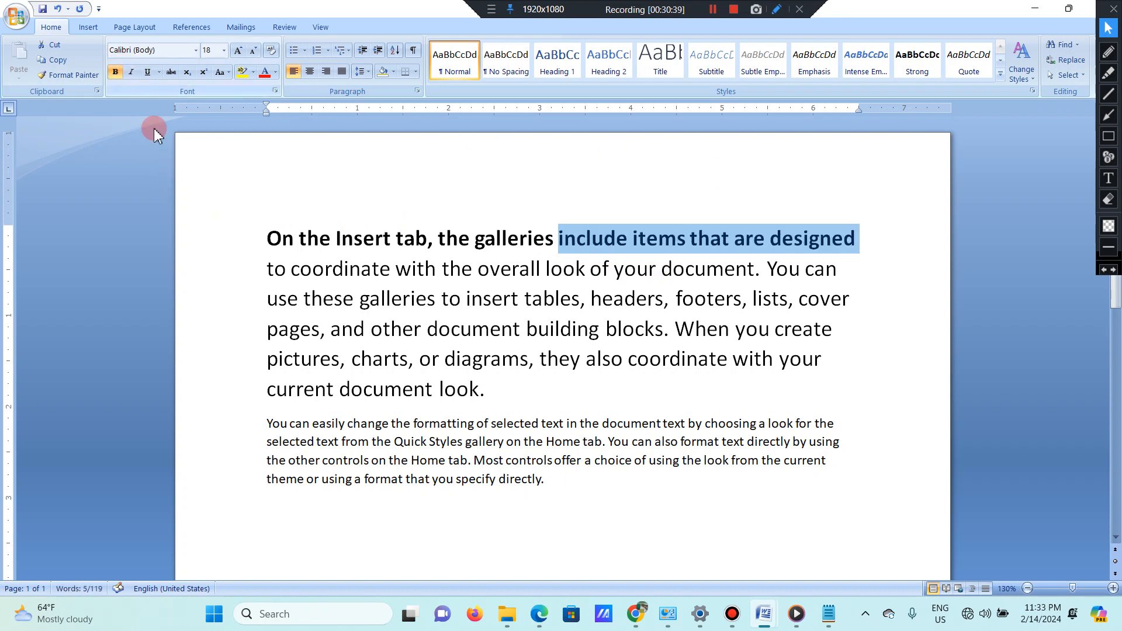
{"action": "left_click", "coordinate": [129, 72]}
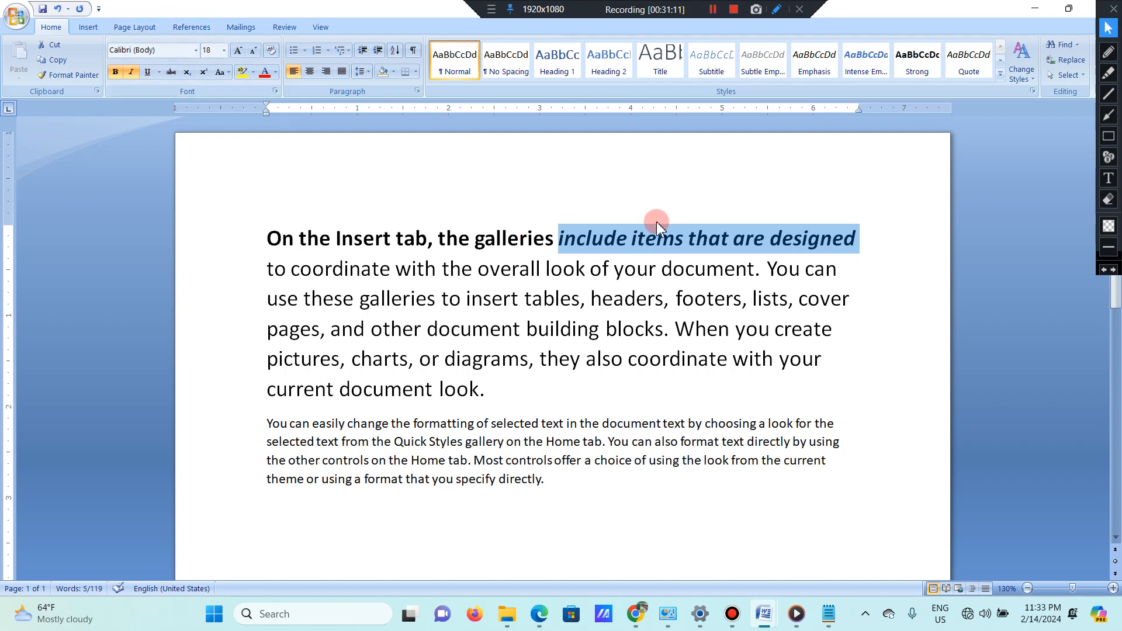
Step: Underline the whole first line of the first paragraph, from "On the Insert tab" to "designed"
{"action": "left_click", "coordinate": [678, 240]}
{"action": "left_click_drag", "start_coordinate": [859, 230], "coordinate": [269, 239]}
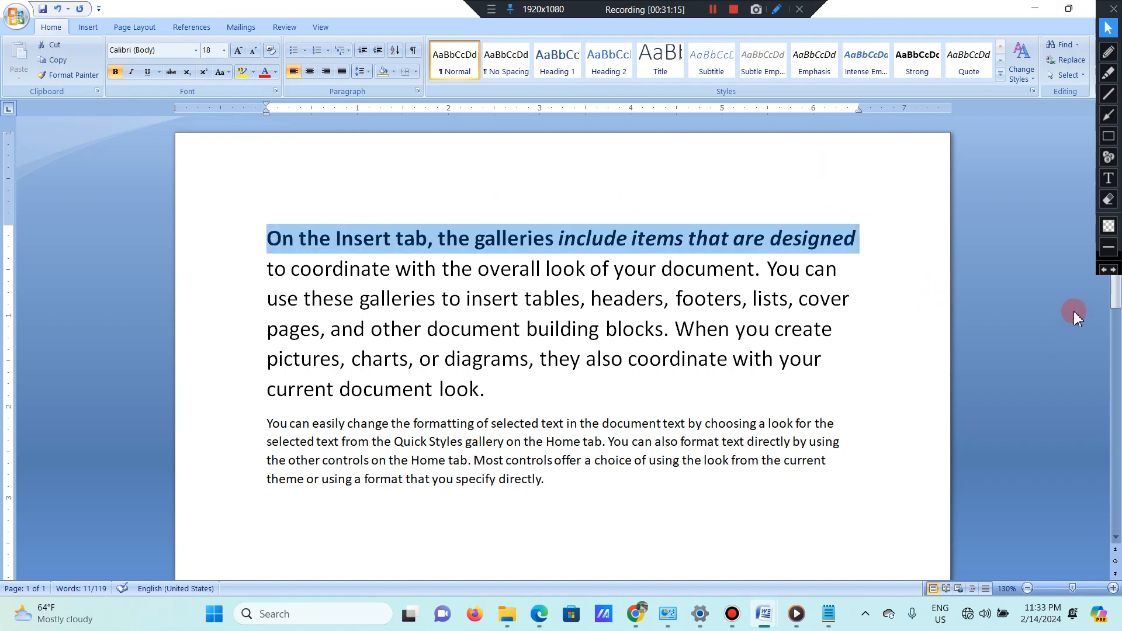
{"action": "left_click", "coordinate": [147, 75]}
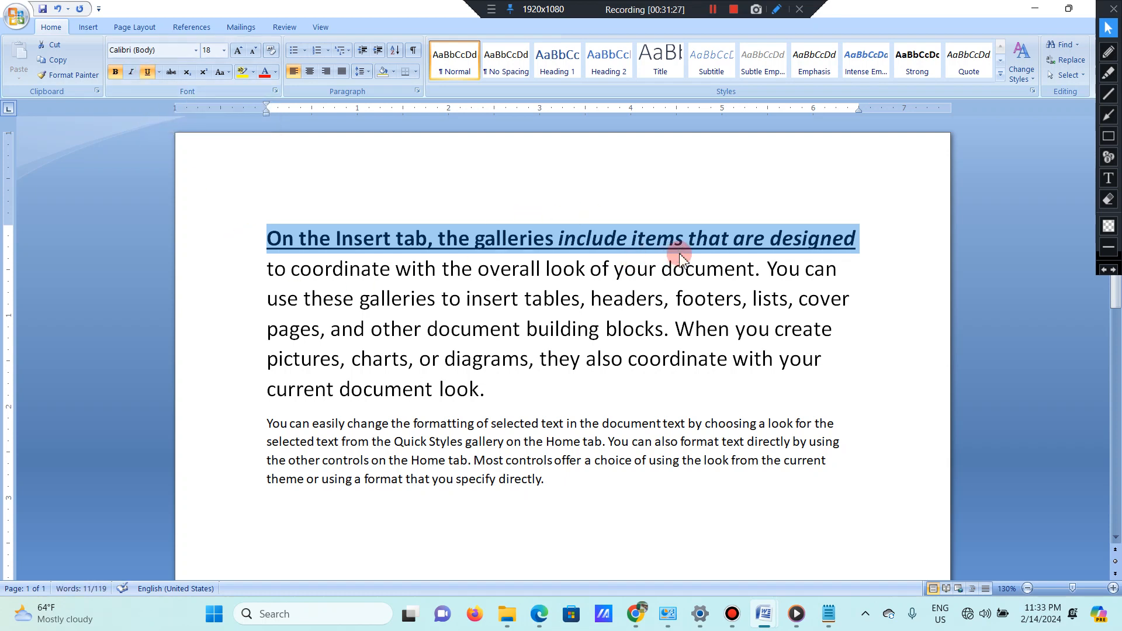
Step: Change the underline of the entire first line to the dotted style
{"action": "left_click", "coordinate": [660, 241]}
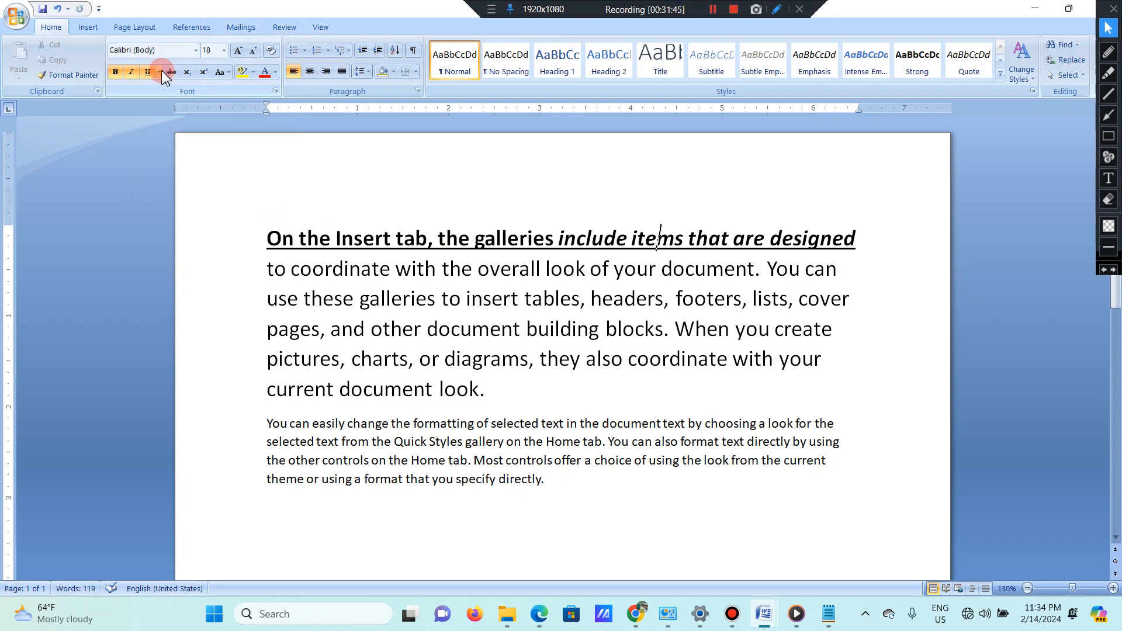
{"action": "left_click", "coordinate": [160, 72]}
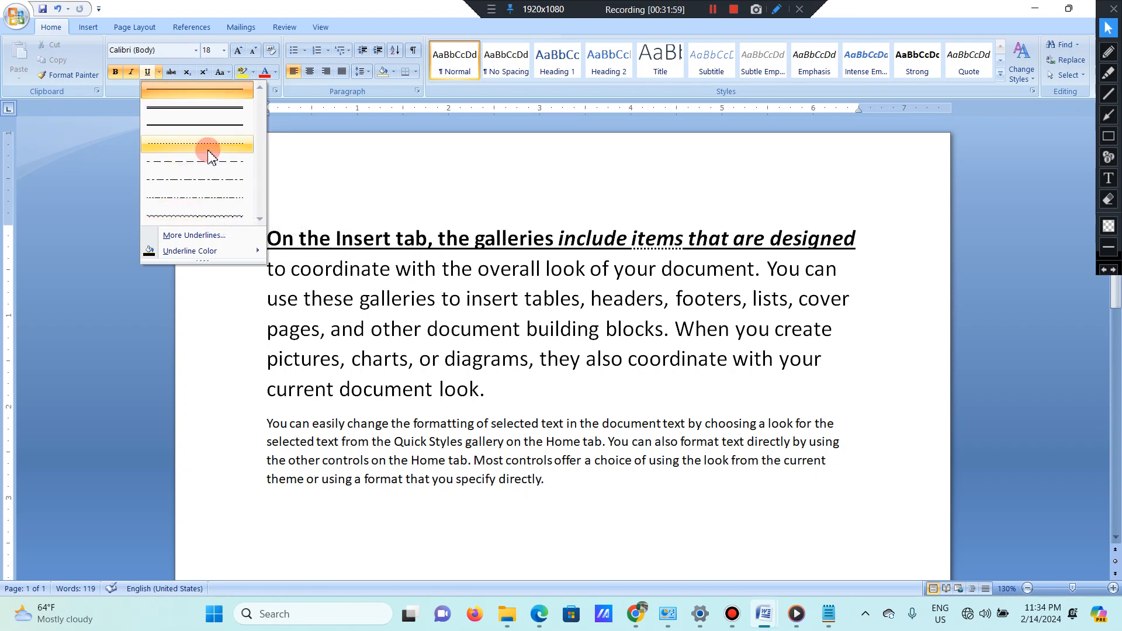
{"action": "left_click", "coordinate": [859, 238]}
{"action": "left_click_drag", "start_coordinate": [858, 238], "coordinate": [475, 239]}
{"action": "left_click_drag", "start_coordinate": [329, 245], "coordinate": [183, 239]}
{"action": "left_click", "coordinate": [160, 72]}
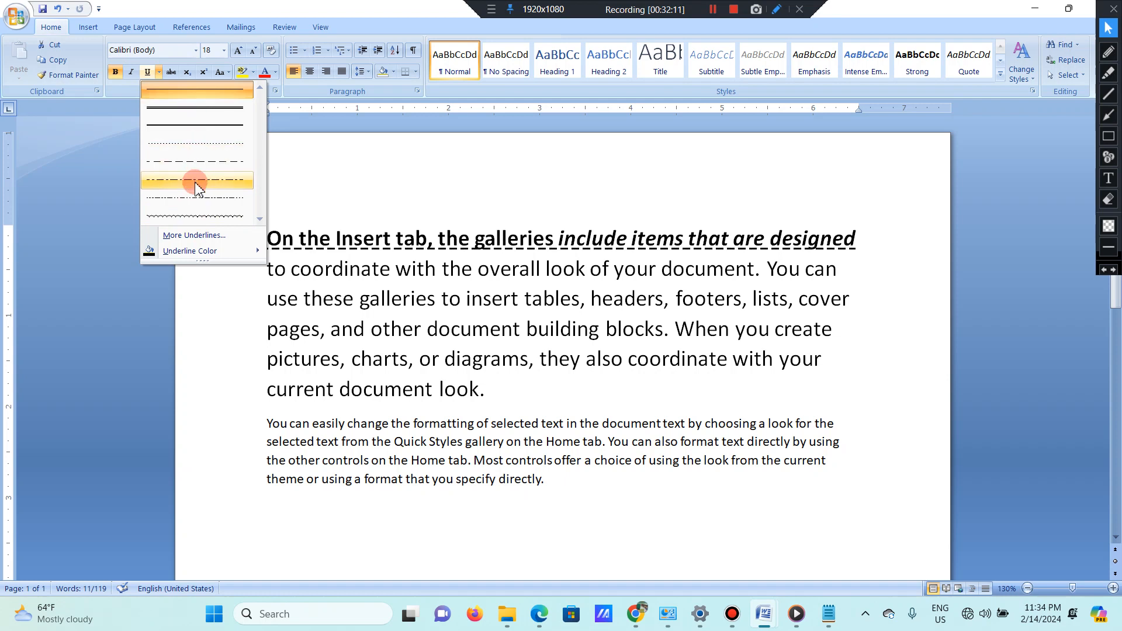
{"action": "left_click", "coordinate": [195, 143]}
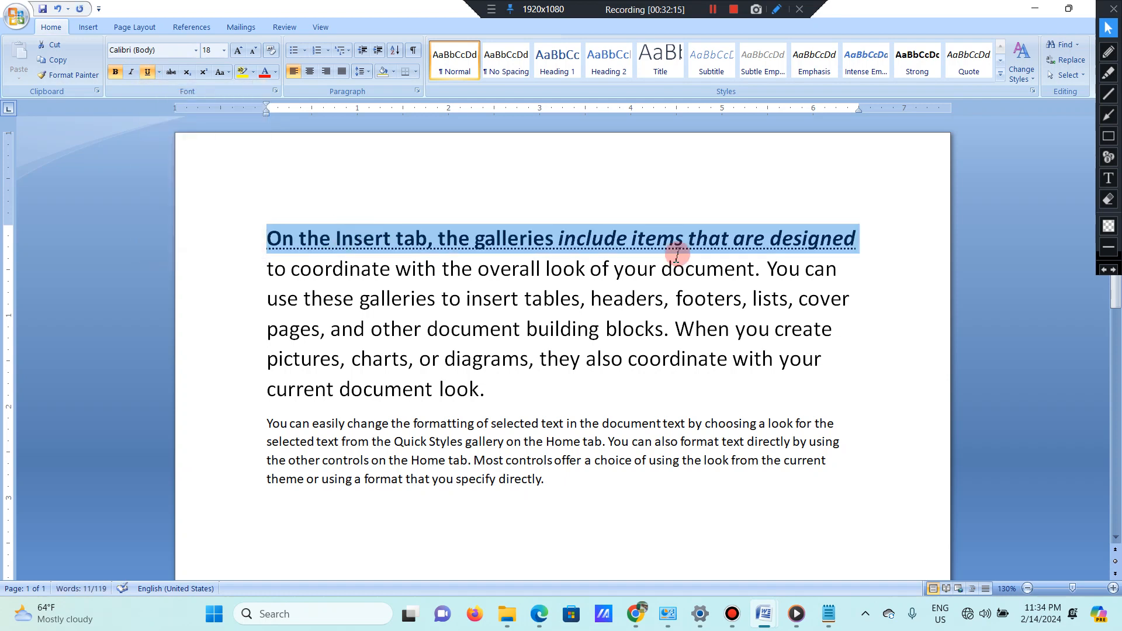
Step: Set the underline color of the first line to the standard red
{"action": "left_click", "coordinate": [291, 71]}
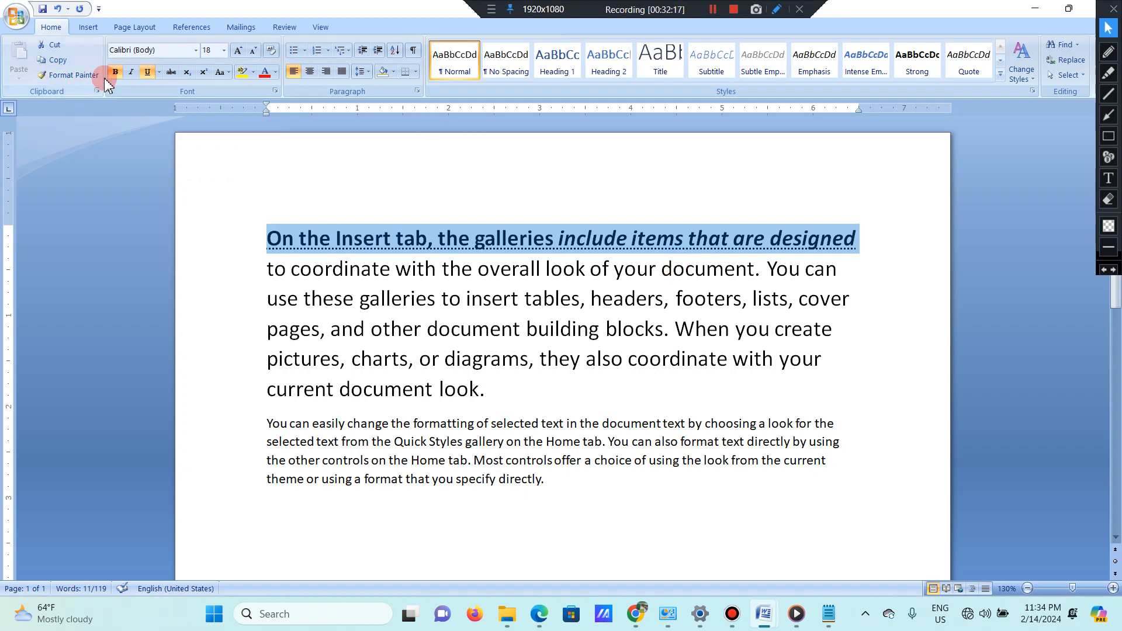
{"action": "left_click", "coordinate": [161, 72]}
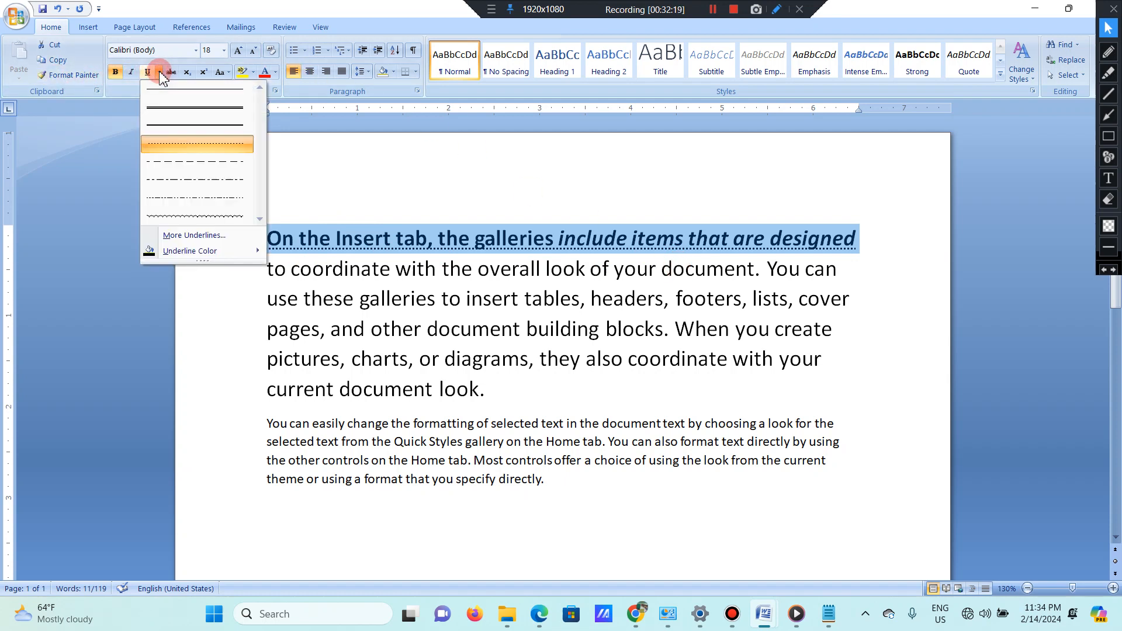
{"action": "left_click", "coordinate": [224, 252]}
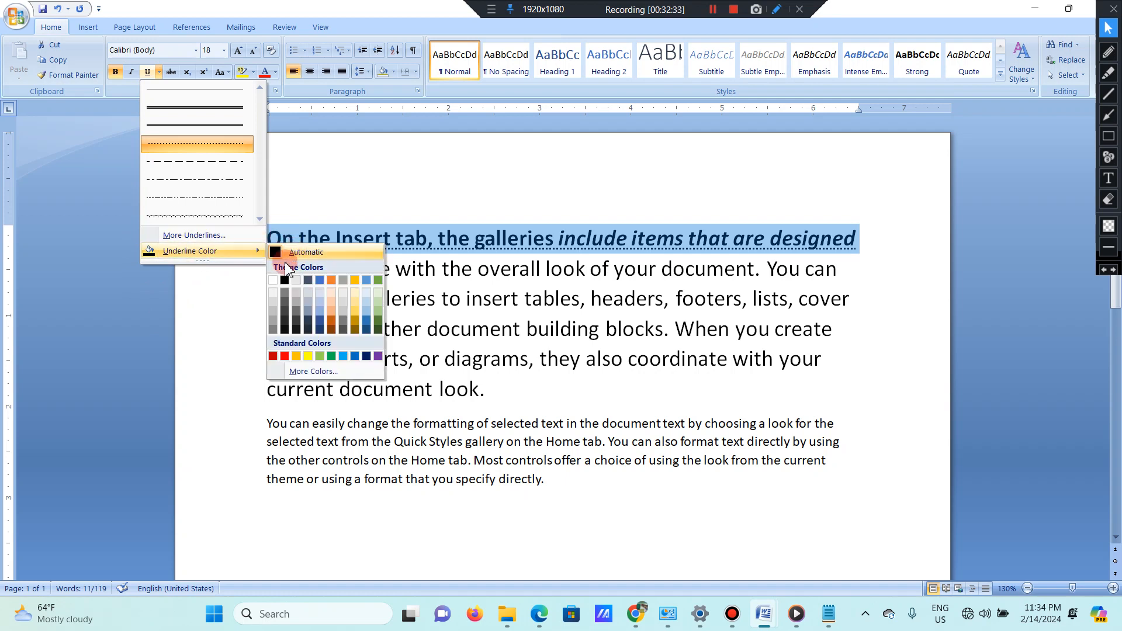
{"action": "mouse_move", "coordinate": [245, 257]}
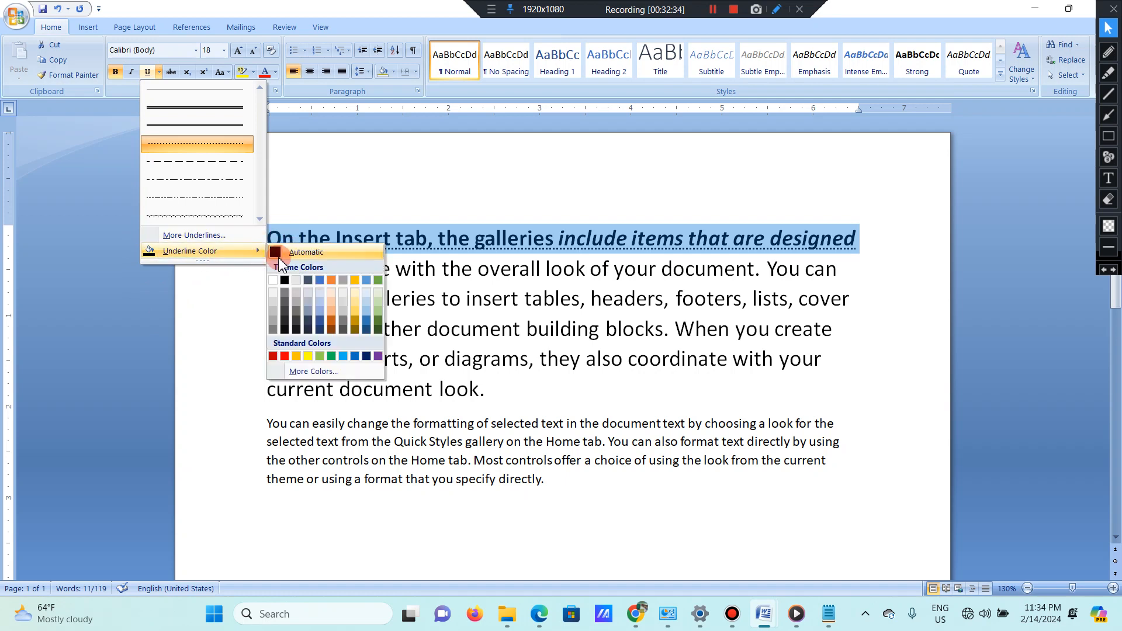
{"action": "left_click", "coordinate": [285, 356]}
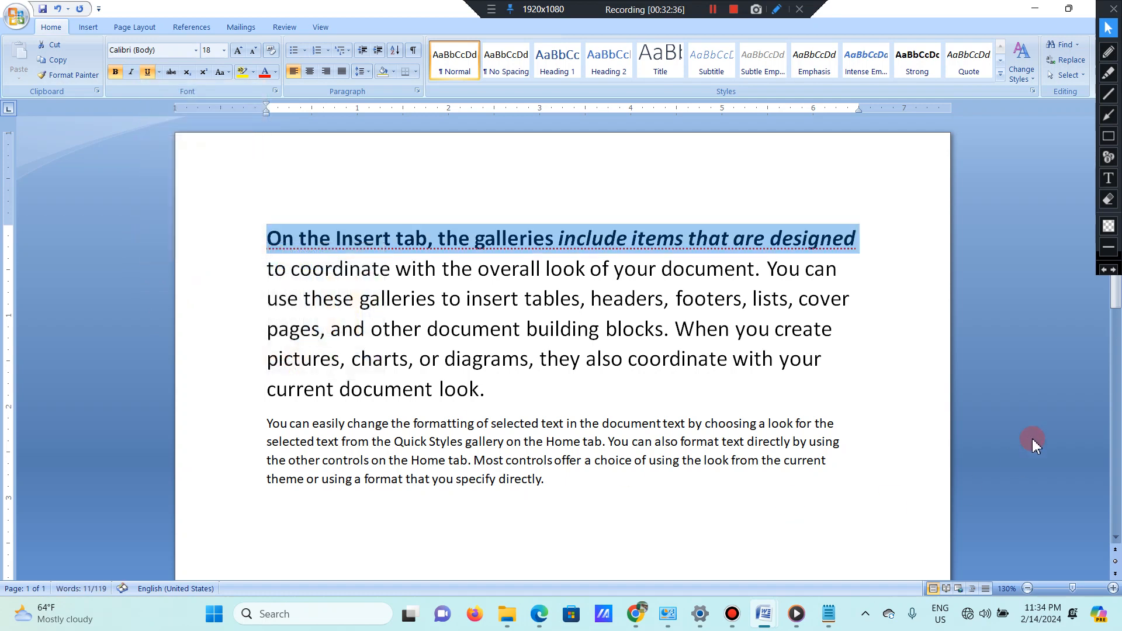
Step: Add "FJFLDGDF;GKDF;GKDF;LG" in bold, italic and underlined text after "You can" in the first paragraph
{"action": "left_click", "coordinate": [865, 255]}
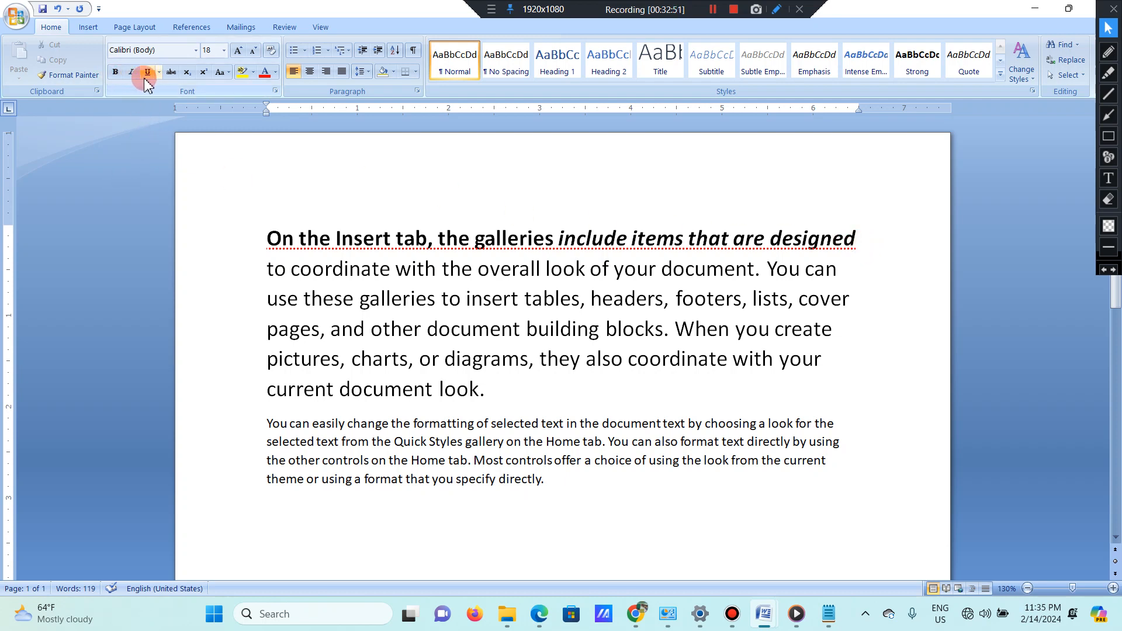
{"action": "left_click", "coordinate": [115, 71]}
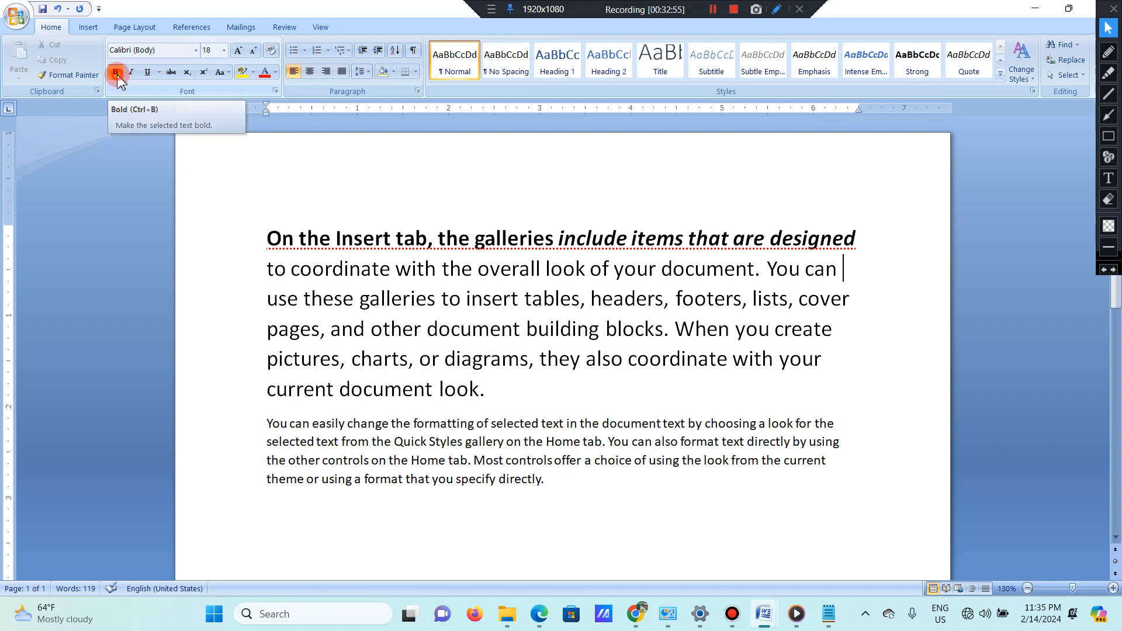
{"action": "left_click", "coordinate": [131, 71]}
{"action": "left_click", "coordinate": [148, 72]}
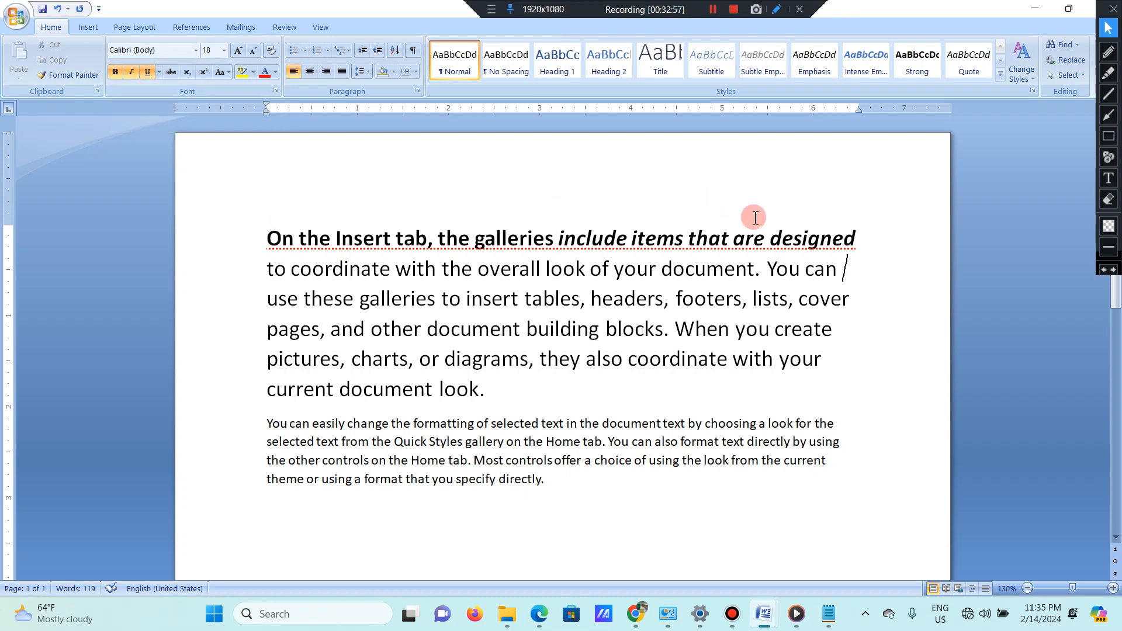
{"action": "type", "text": "FJFLDGDF;GKDF;GKDF;LG"}
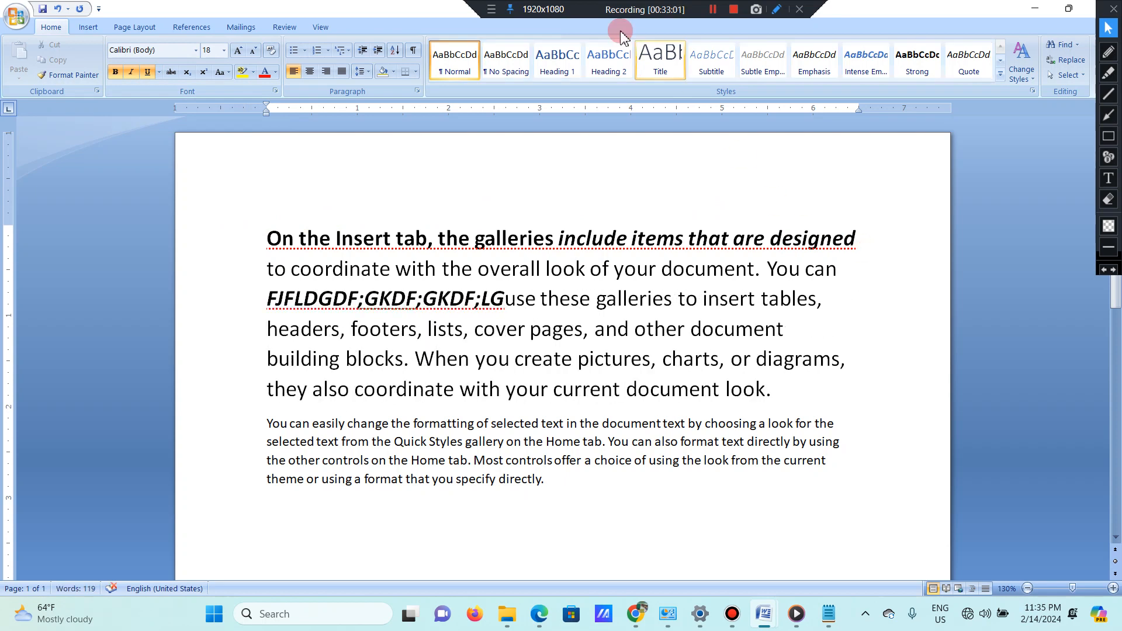
Step: Turn off Underline, Italic and Bold at the cursor directly after the added sample text
{"action": "left_click", "coordinate": [147, 72]}
{"action": "left_click", "coordinate": [131, 72]}
{"action": "left_click", "coordinate": [115, 72]}
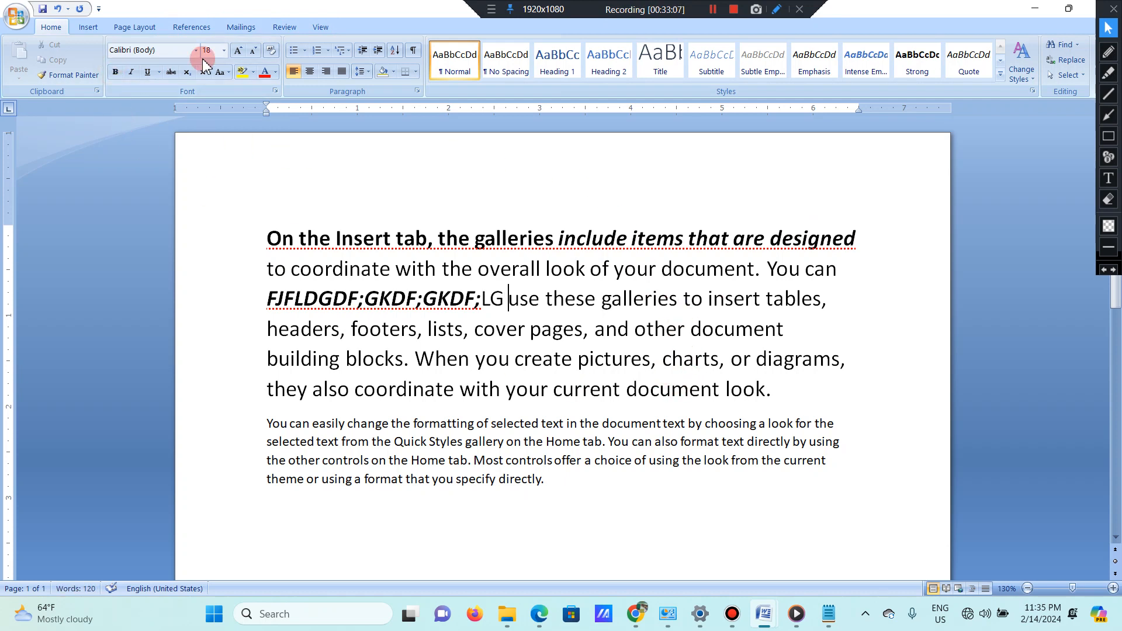
{"action": "left_click", "coordinate": [131, 72]}
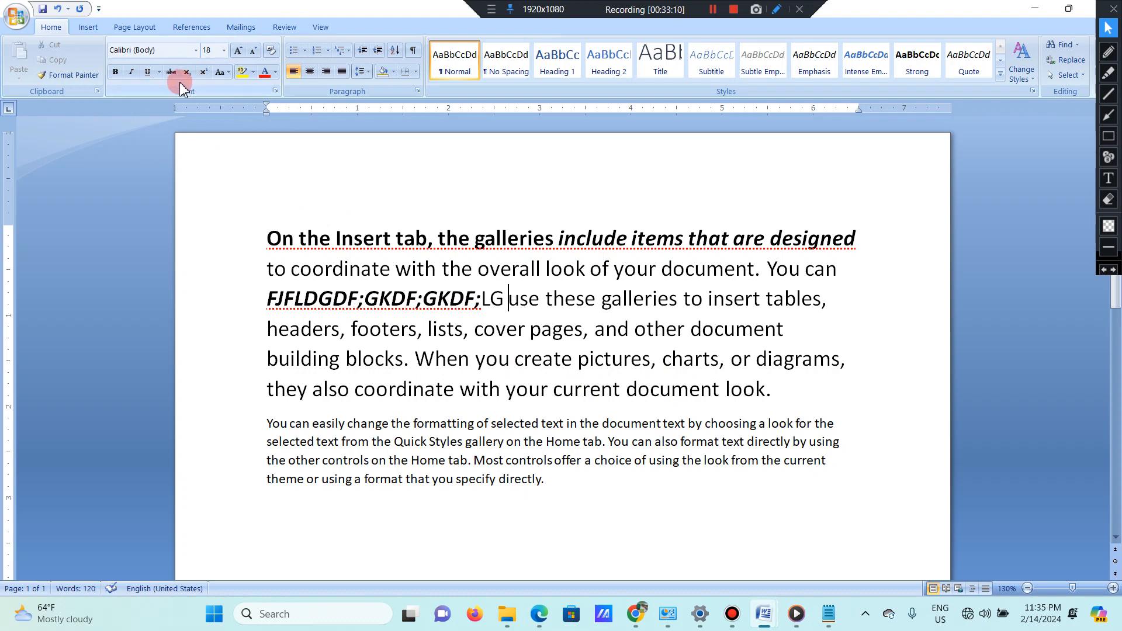
Step: Delete all text from the document
{"action": "triple_click", "coordinate": [184, 170]}
{"action": "key", "text": "Delete"}
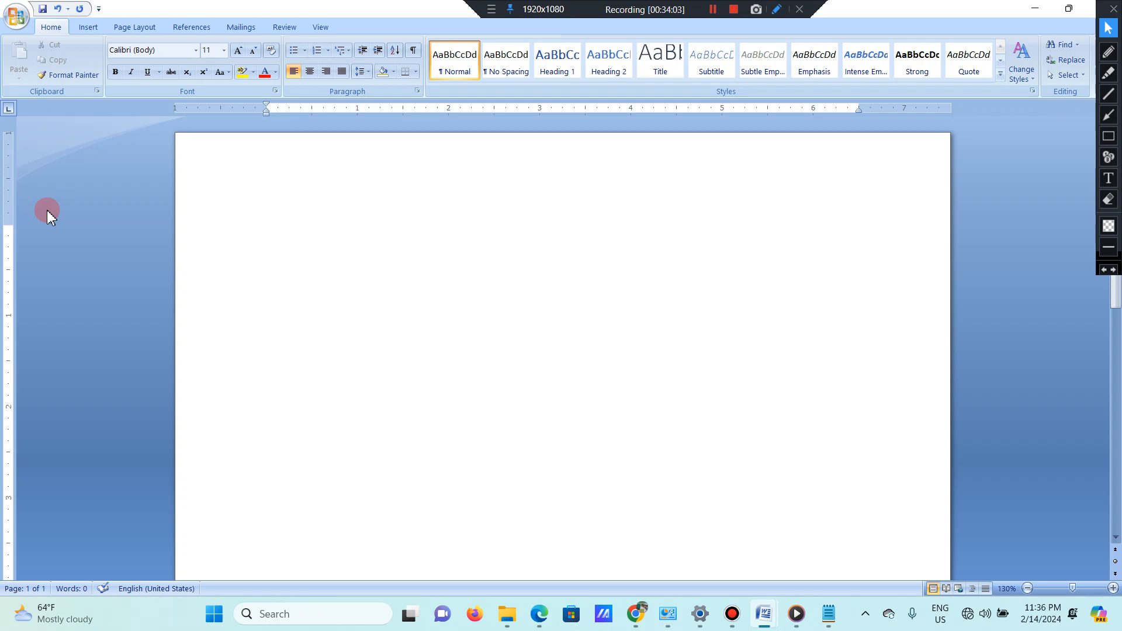
Step: Turn Strikethrough on at the cursor in the empty document and turn it back off
{"action": "key", "text": "alt"}
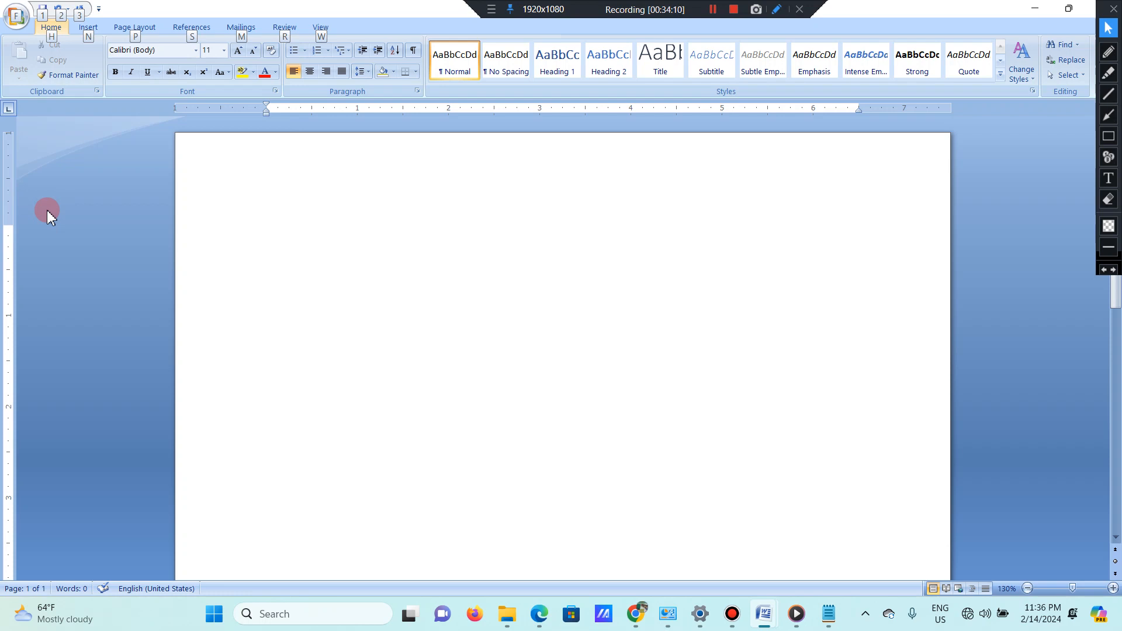
{"action": "key", "text": "h"}
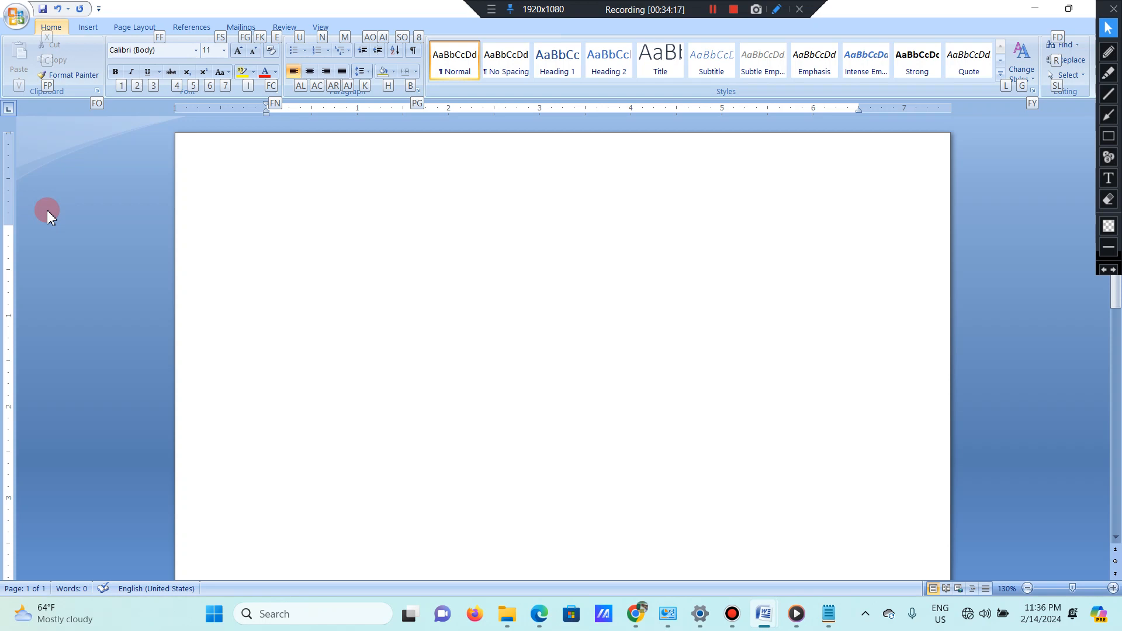
{"action": "key", "text": "4"}
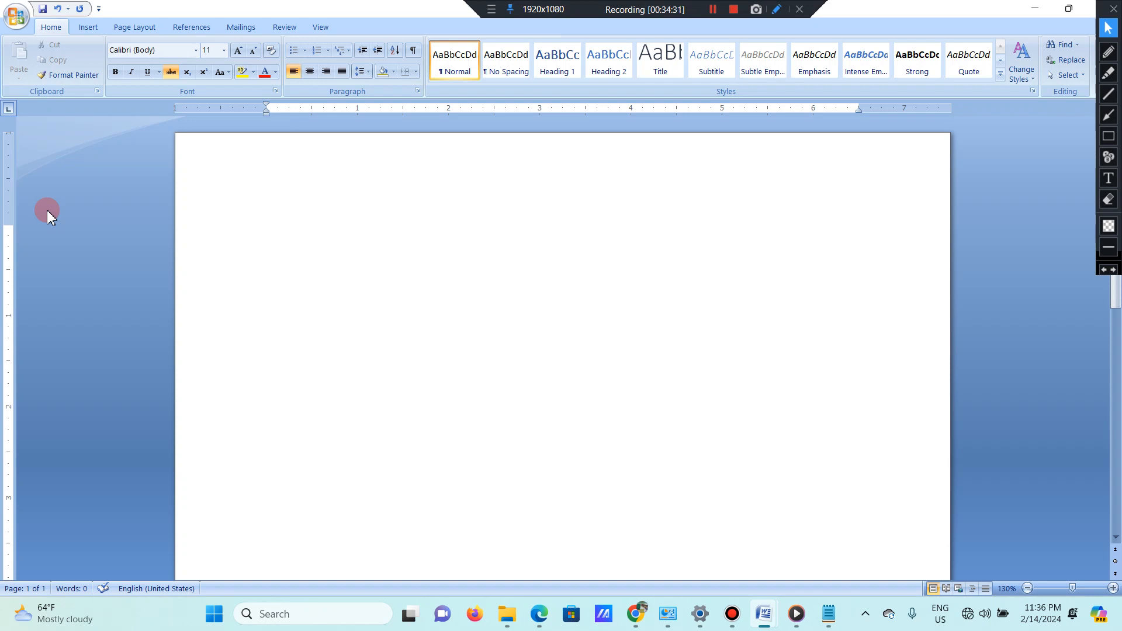
{"action": "key", "text": "alt"}
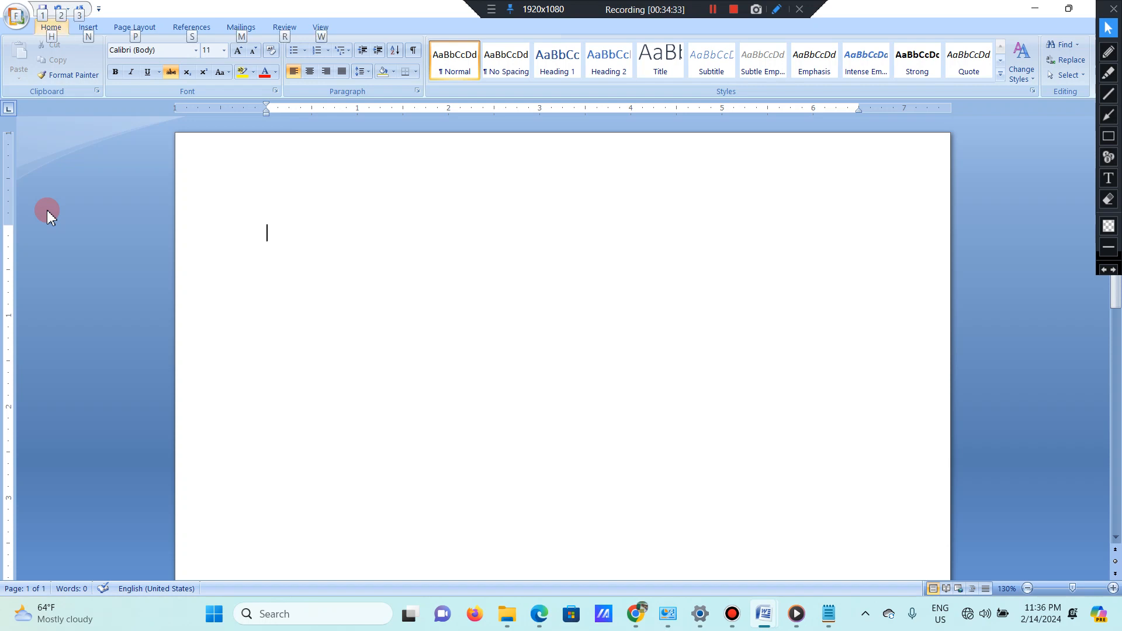
{"action": "key", "text": "h"}
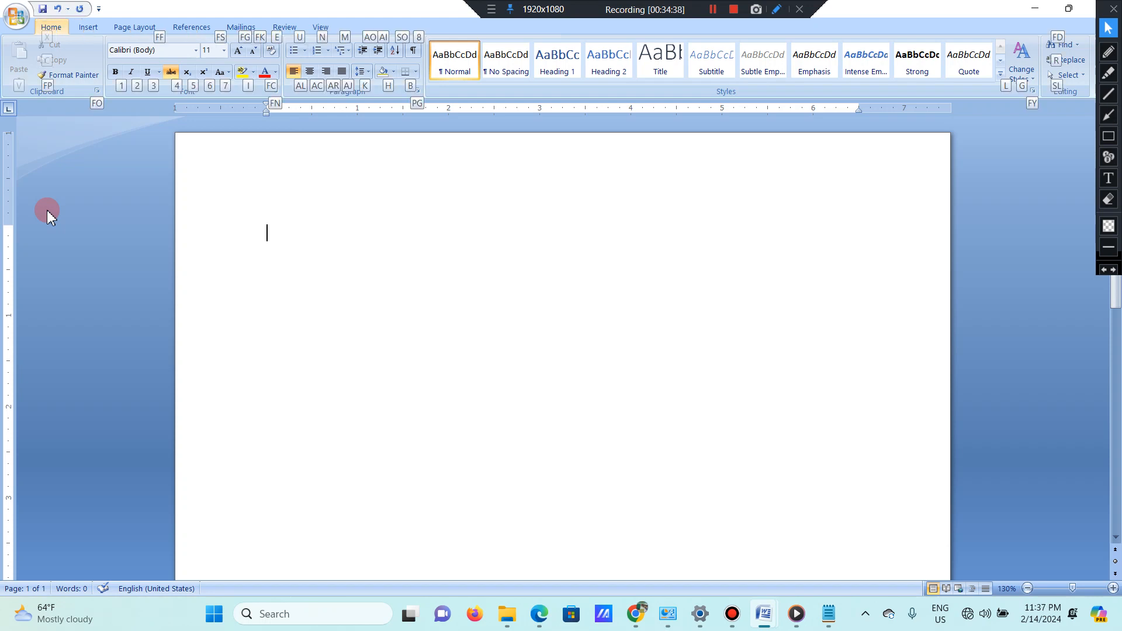
{"action": "key", "text": "Escape"}
{"action": "key", "text": "Escape"}
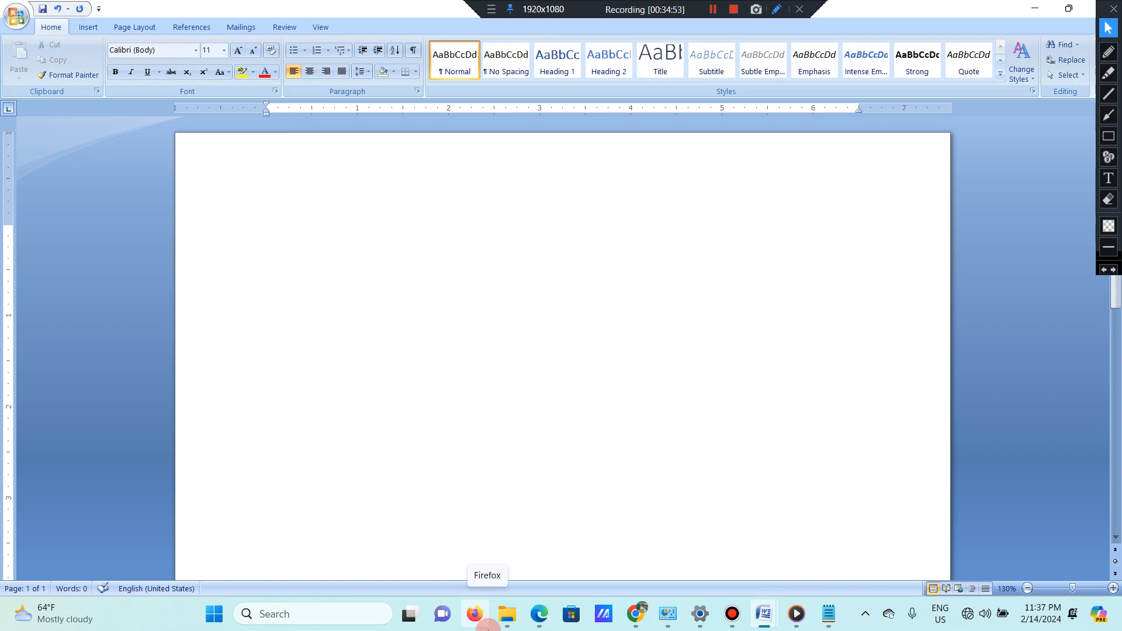
Step: Enter "RS/- 500" with "10%" two tab stops further on the same line, and "RS/-450" on the line below
{"action": "type", "text": "RS/- 500"}
{"action": "key", "text": "Return"}
{"action": "key", "text": "Tab"}
{"action": "key", "text": "Tab"}
{"action": "type", "text": "10%"}
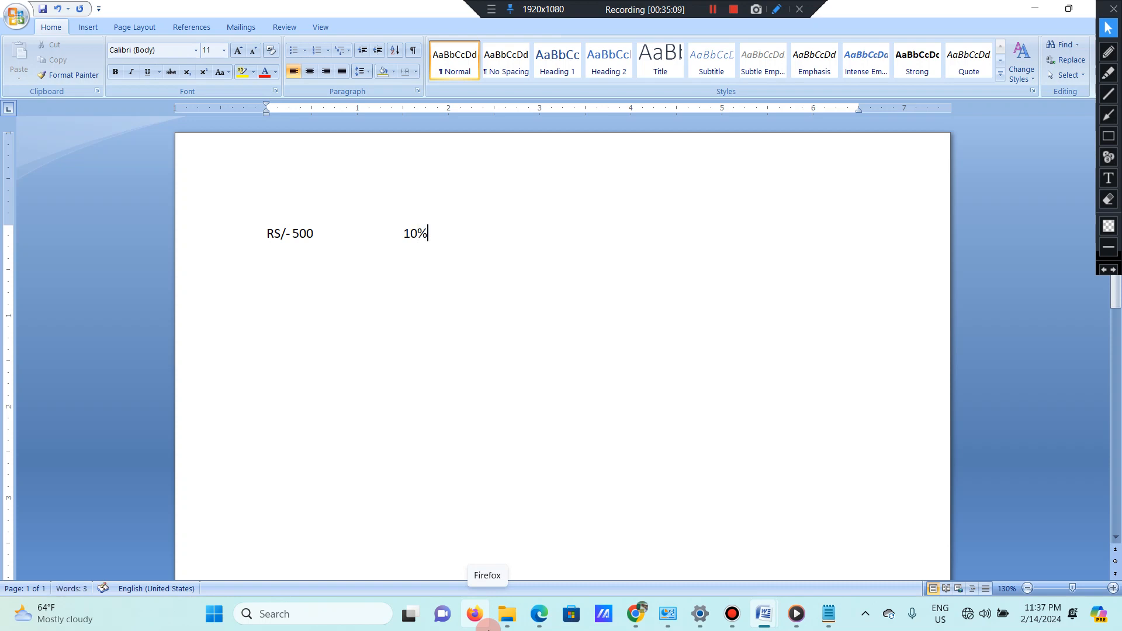
{"action": "key", "text": "Return"}
{"action": "type", "text": "RS/-450"}
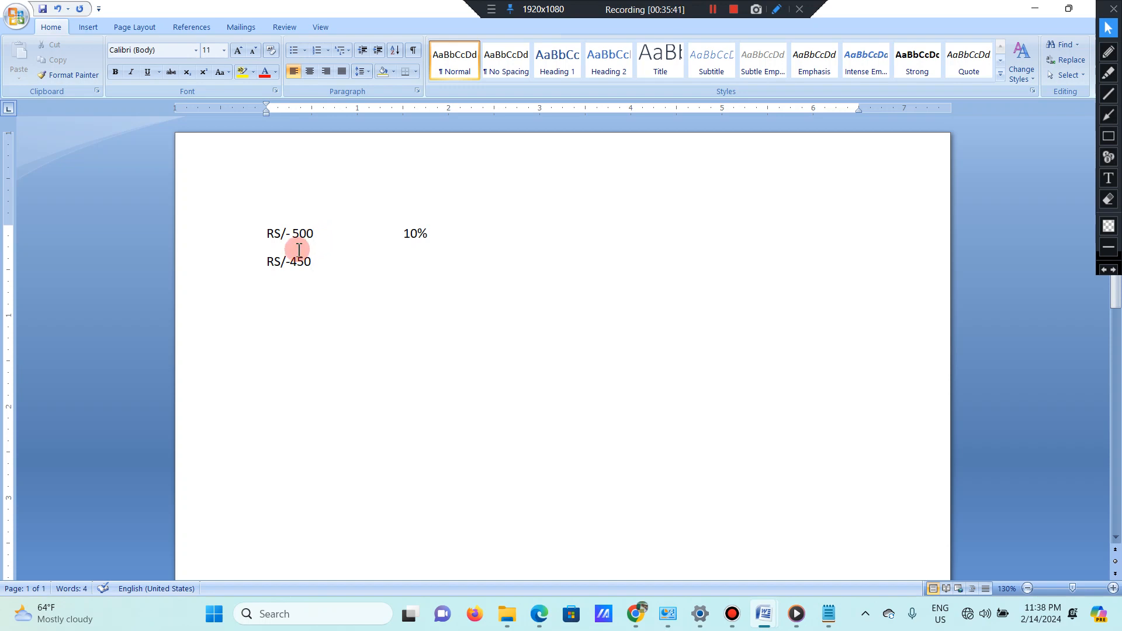
Step: Apply Strikethrough to the price "RS/- 500" in the first line
{"action": "left_click_drag", "start_coordinate": [318, 232], "coordinate": [251, 234]}
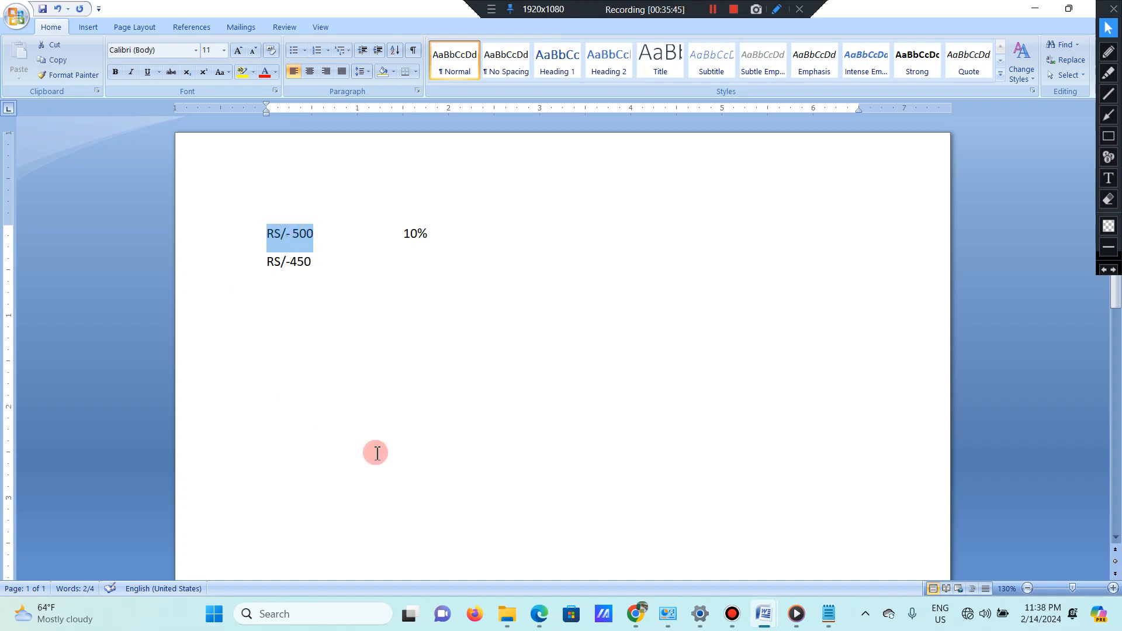
{"action": "left_click", "coordinate": [173, 78]}
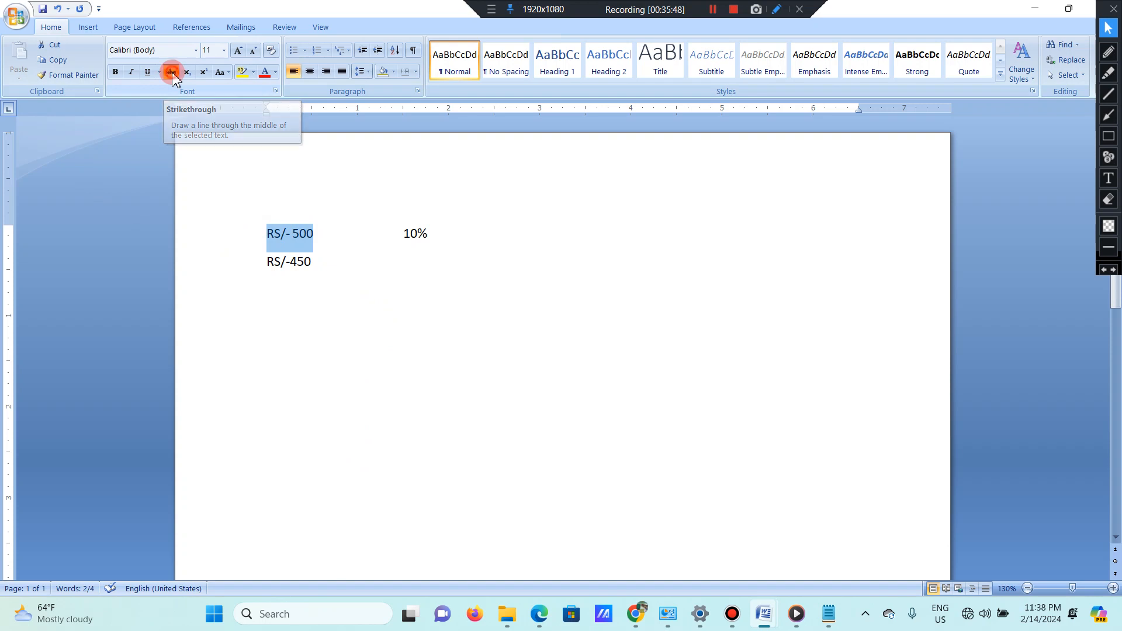
{"action": "left_click", "coordinate": [339, 246]}
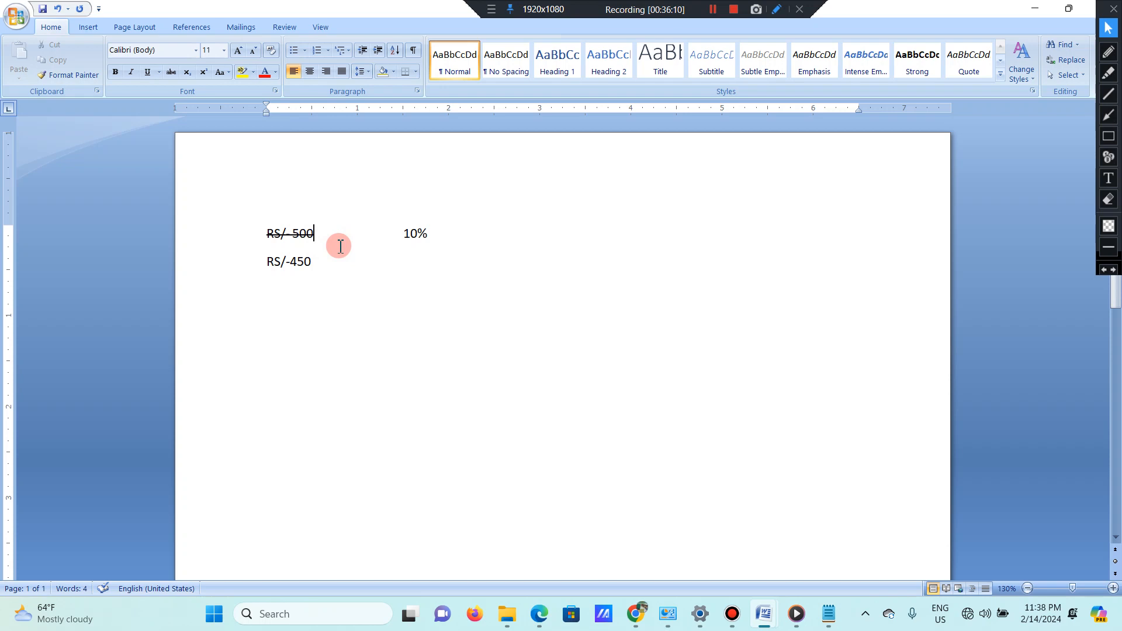
Step: Replace the whole document content with one paragraph of sample text generated by =RAND(1)
{"action": "key", "text": "ctrl+a"}
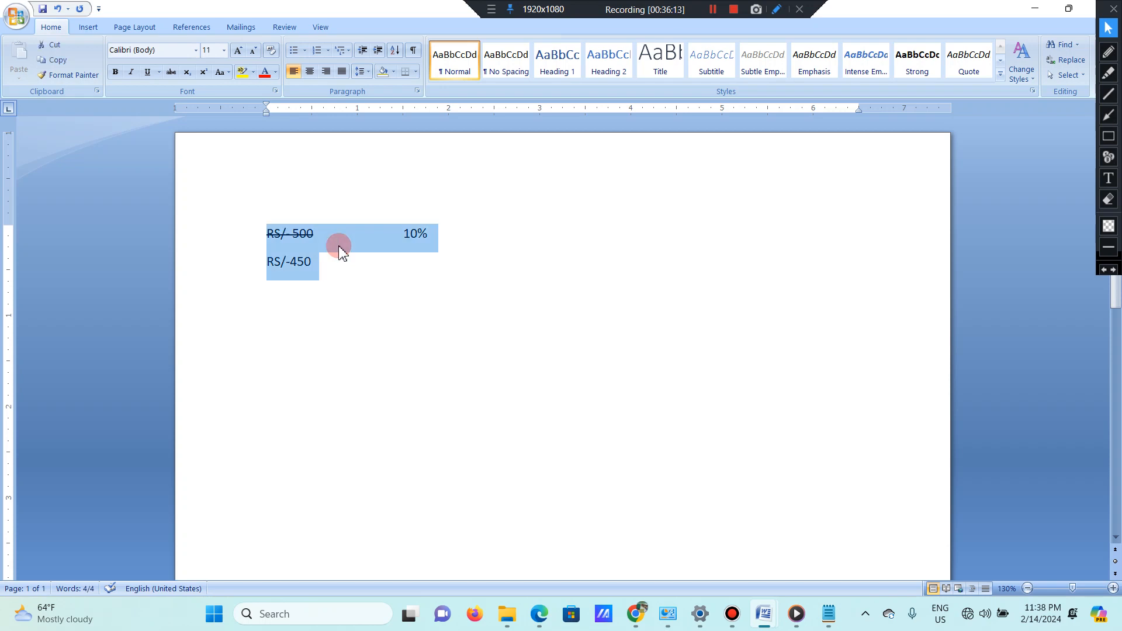
{"action": "key", "text": "BackSpace"}
{"action": "type", "text": "=RAND(1)"}
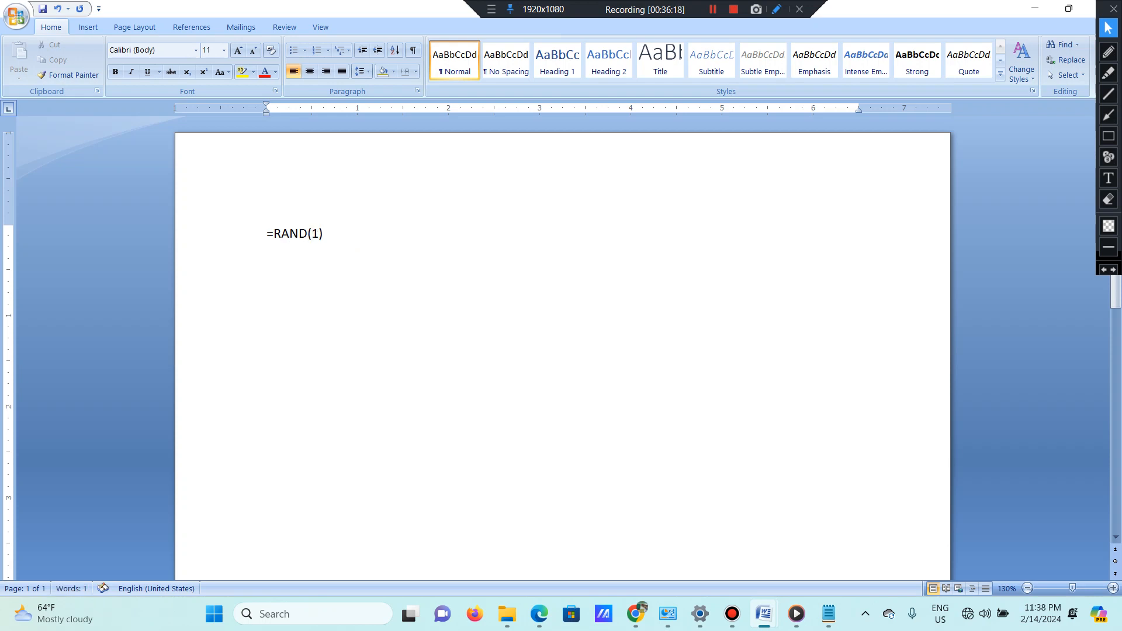
{"action": "key", "text": "Return"}
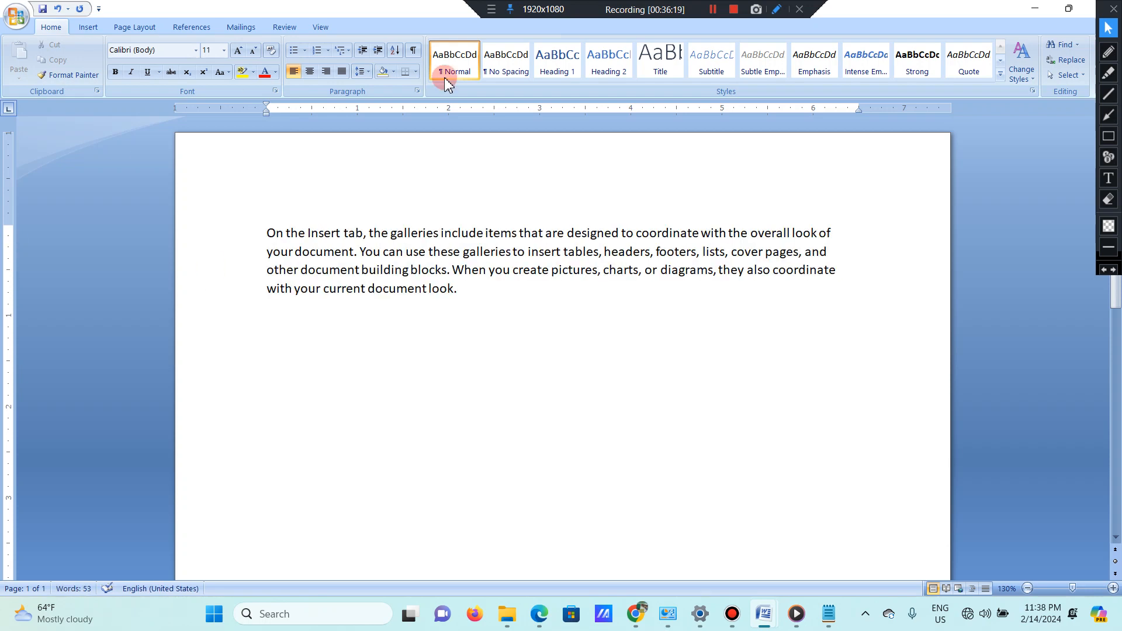
Step: Apply Strikethrough to the first line of the sample paragraph
{"action": "left_click_drag", "start_coordinate": [849, 233], "coordinate": [183, 233]}
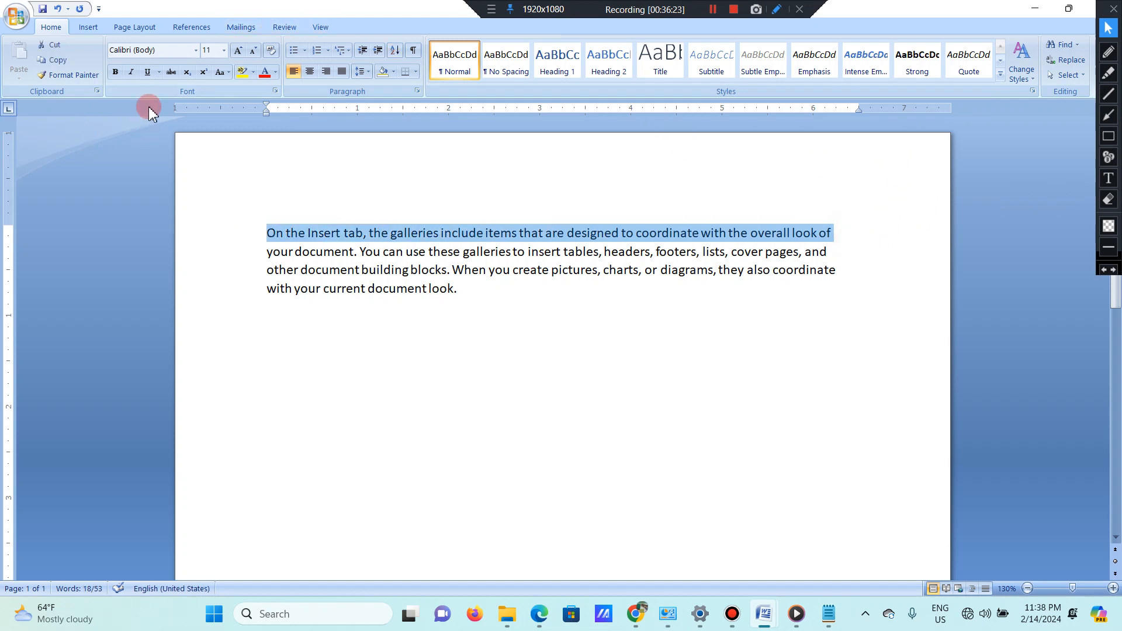
{"action": "left_click", "coordinate": [172, 71]}
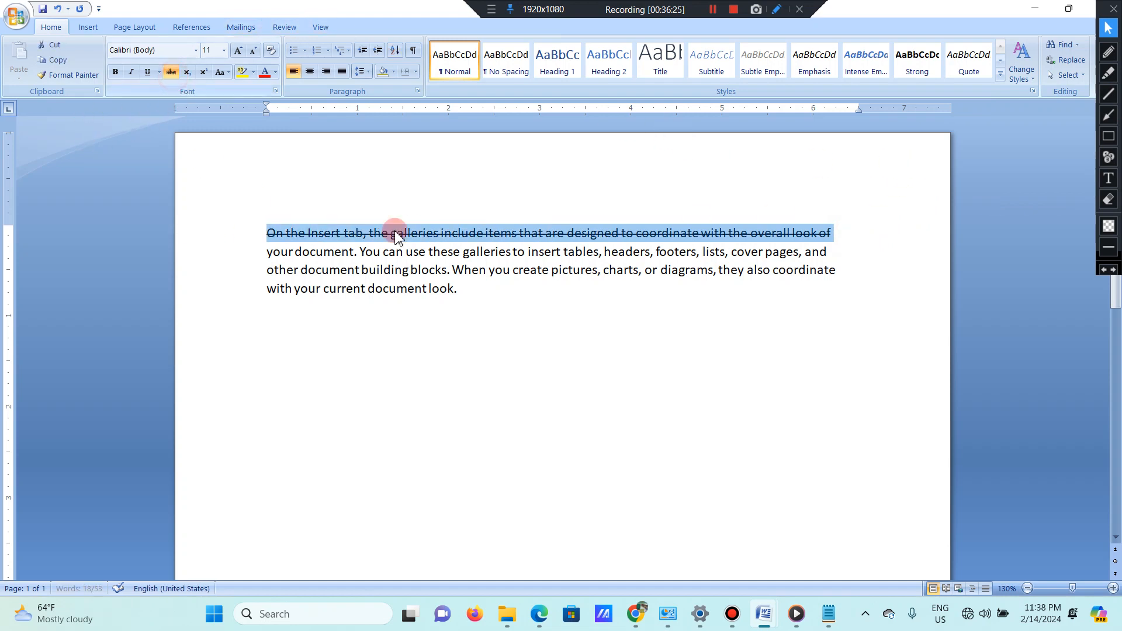
{"action": "left_click", "coordinate": [591, 217]}
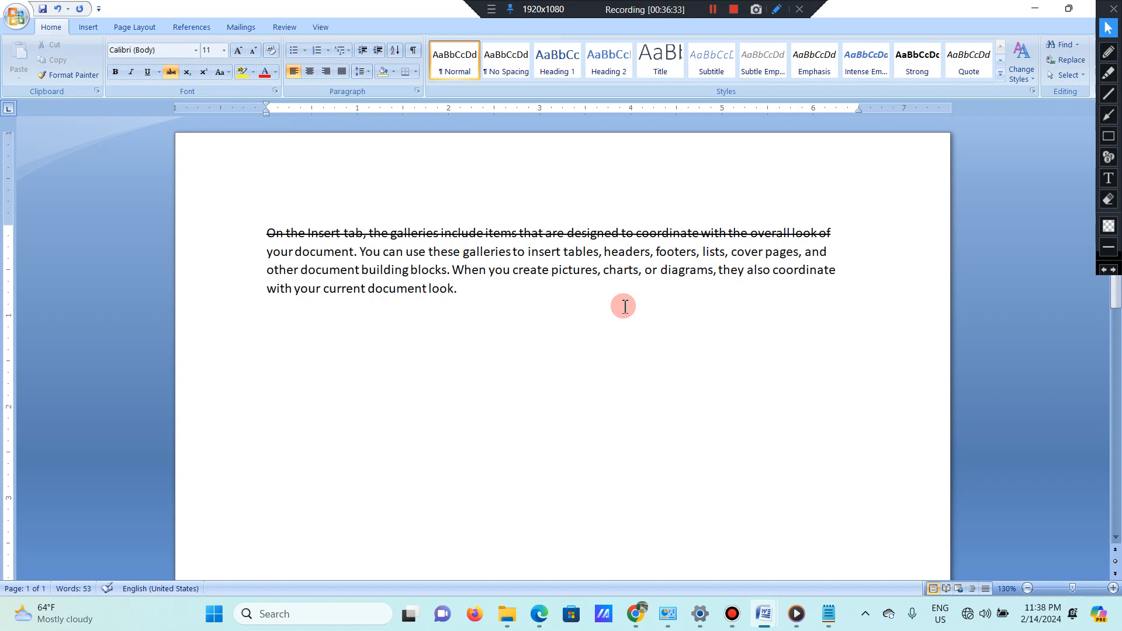
Step: Below the sample paragraph, leave an empty line and add "22" and "1ST" on separate lines
{"action": "left_click_drag", "start_coordinate": [459, 290], "coordinate": [187, 226]}
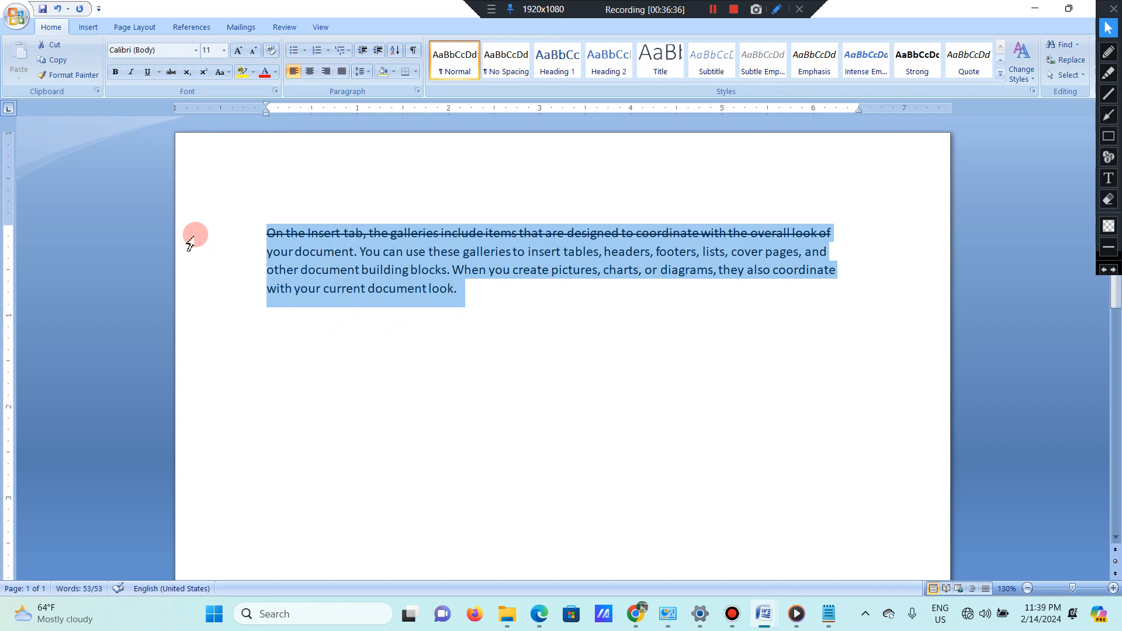
{"action": "key", "text": "Page_Down"}
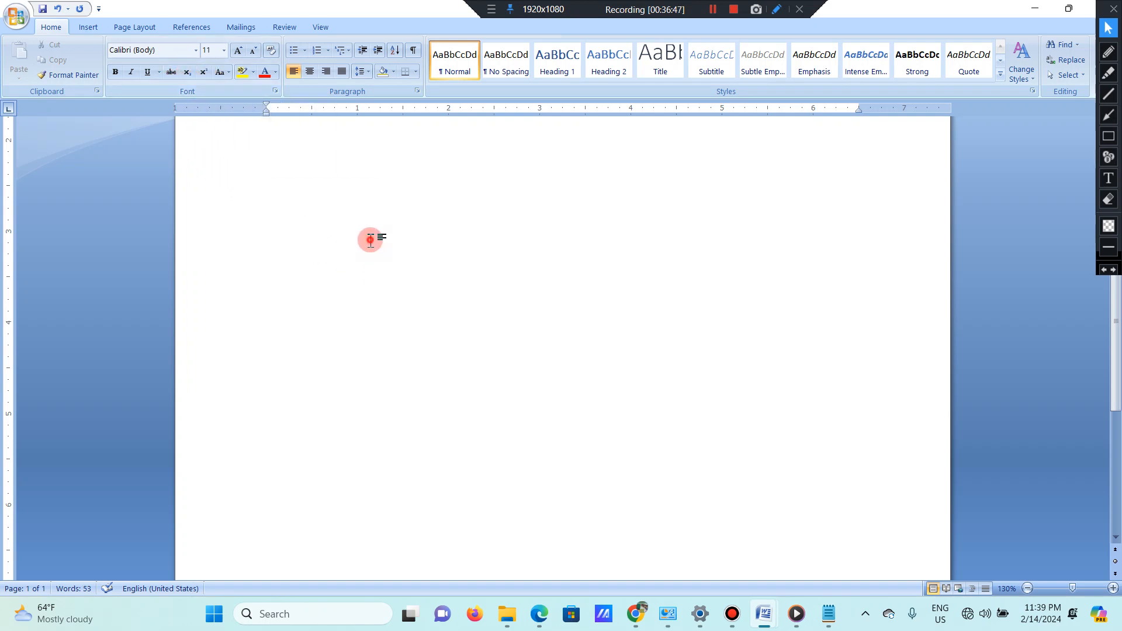
{"action": "scroll", "coordinate": [351, 239], "scroll_direction": "up", "scroll_amount": 5}
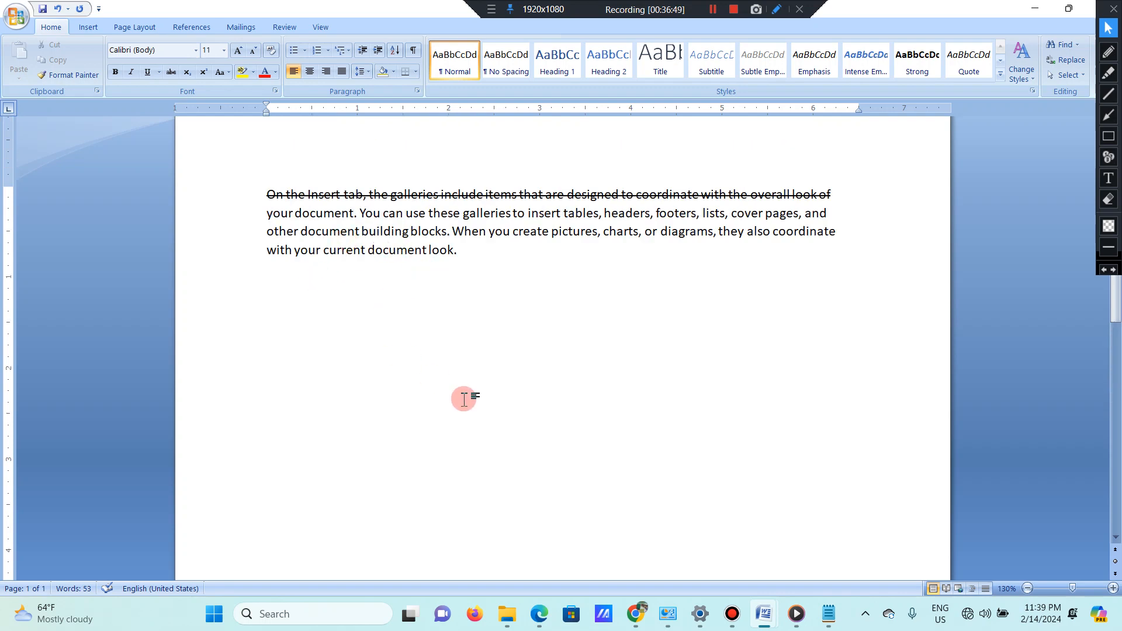
{"action": "key", "text": "Return"}
{"action": "type", "text": "22"}
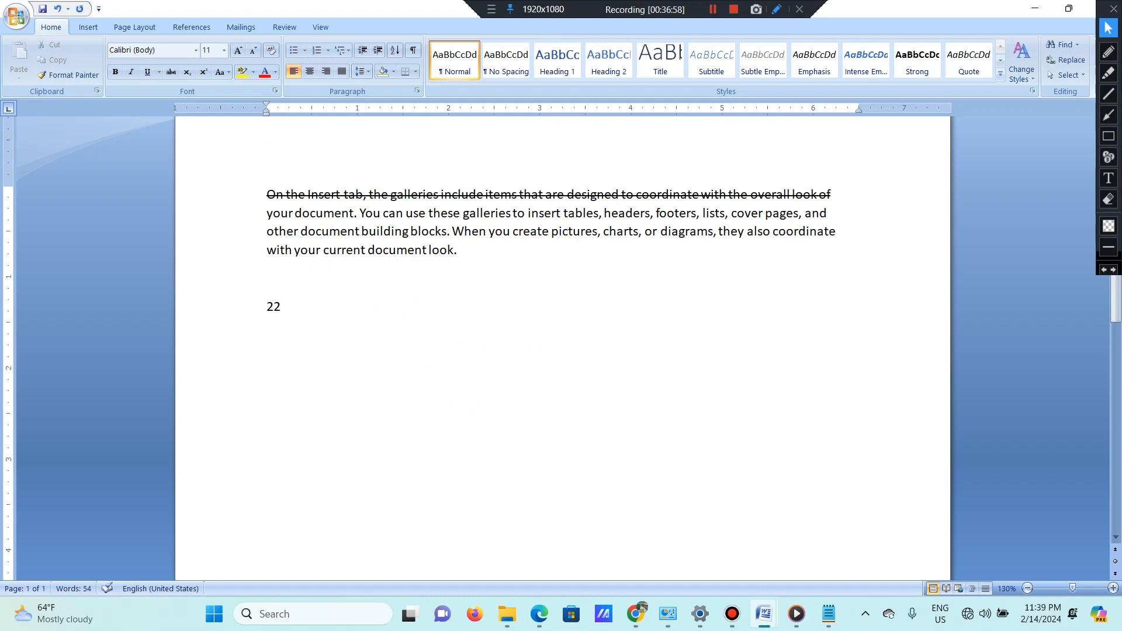
{"action": "key", "text": "Return"}
{"action": "type", "text": "1ST"}
Step: Format the second 2 of "22" below the paragraph as subscript
{"action": "left_click_drag", "start_coordinate": [289, 295], "coordinate": [273, 305]}
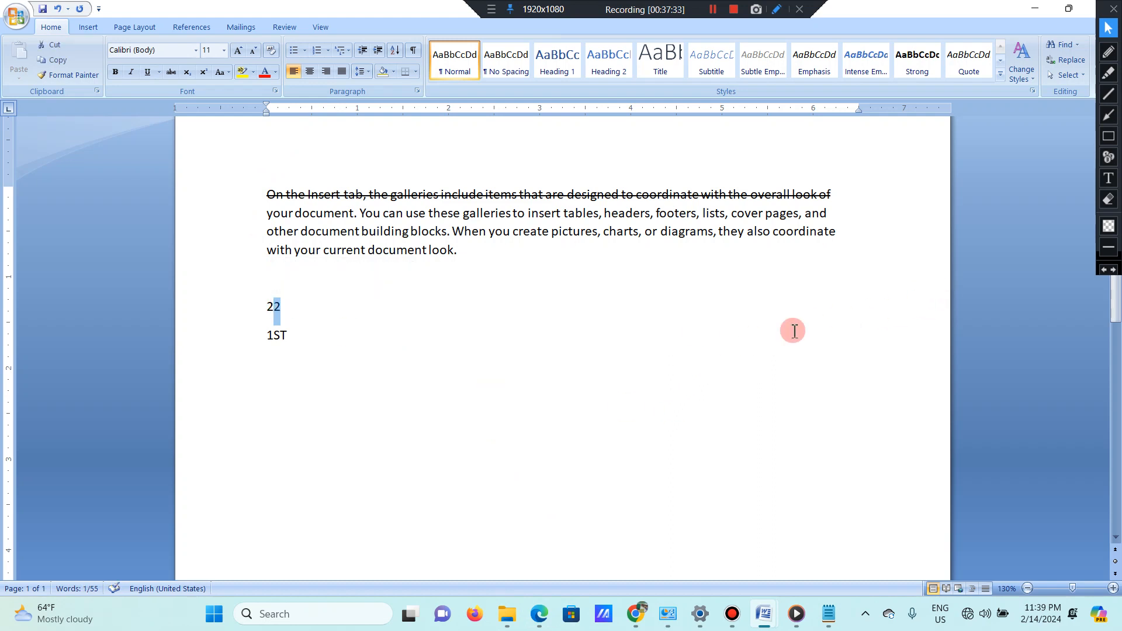
{"action": "left_click", "coordinate": [187, 73]}
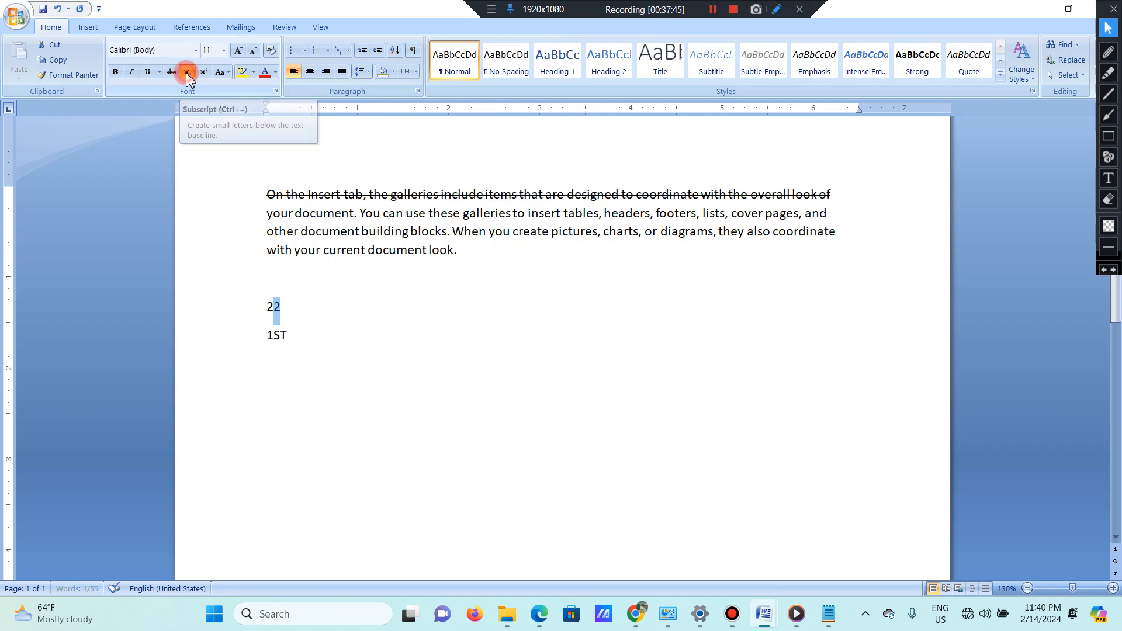
{"action": "left_click", "coordinate": [295, 306]}
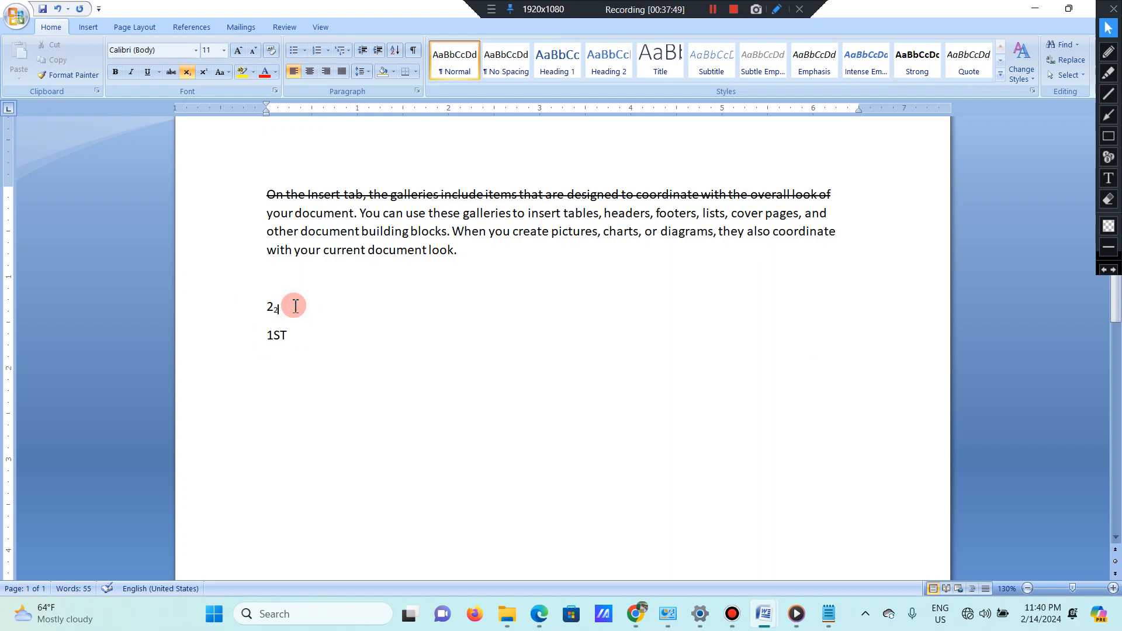
{"action": "left_click_drag", "start_coordinate": [282, 310], "coordinate": [274, 309]}
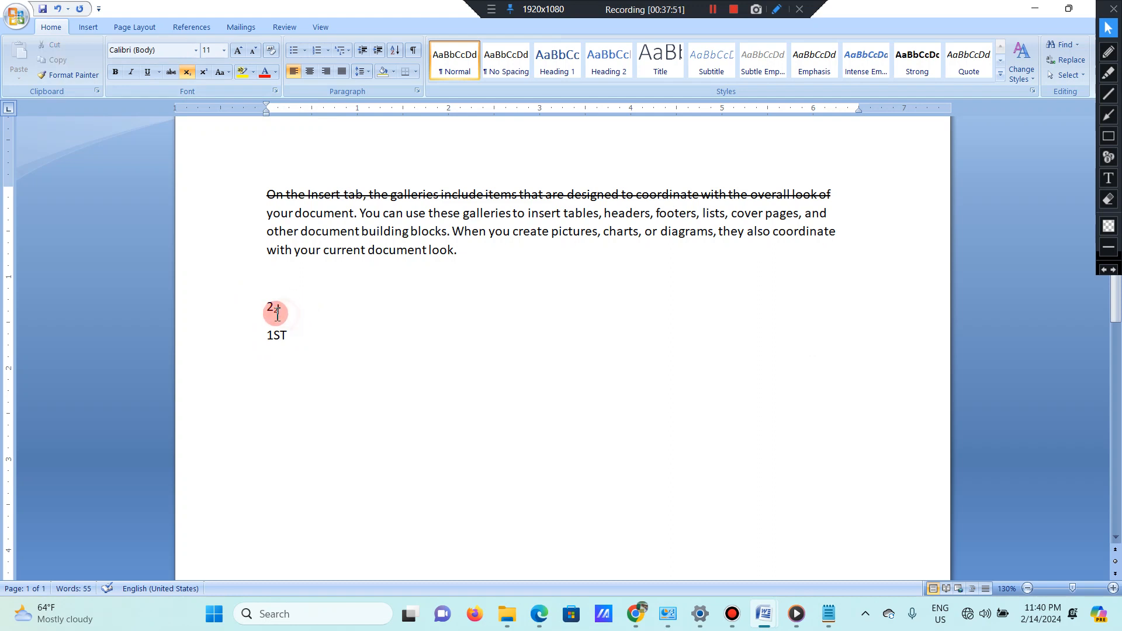
{"action": "left_click", "coordinate": [303, 311]}
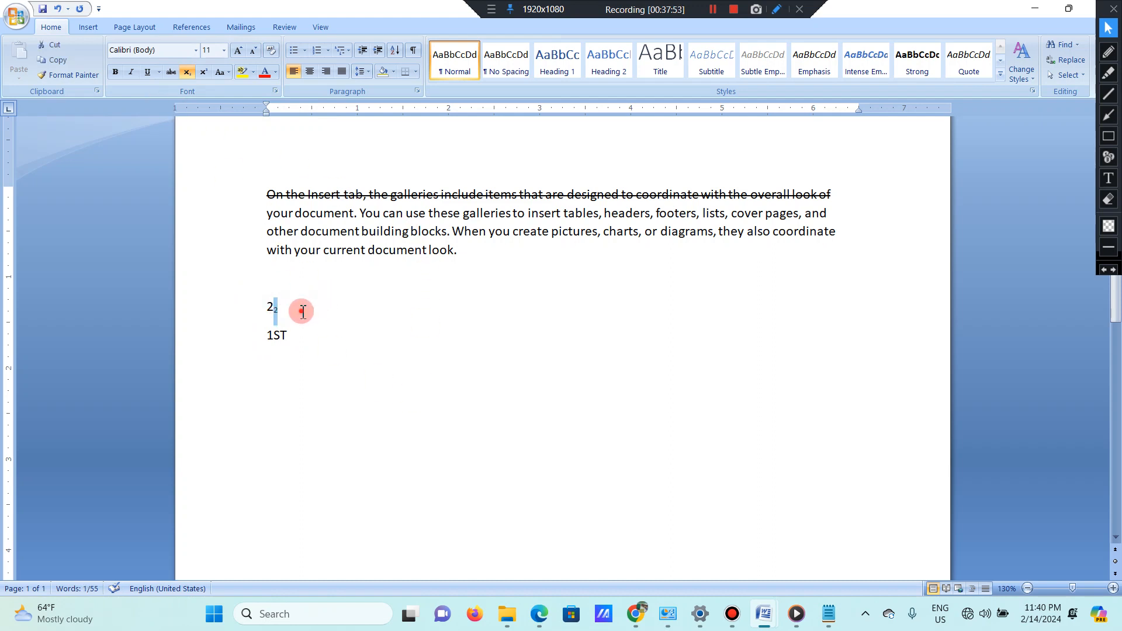
Step: Format the "ST" of "1ST" as superscript
{"action": "left_click_drag", "start_coordinate": [288, 336], "coordinate": [274, 336]}
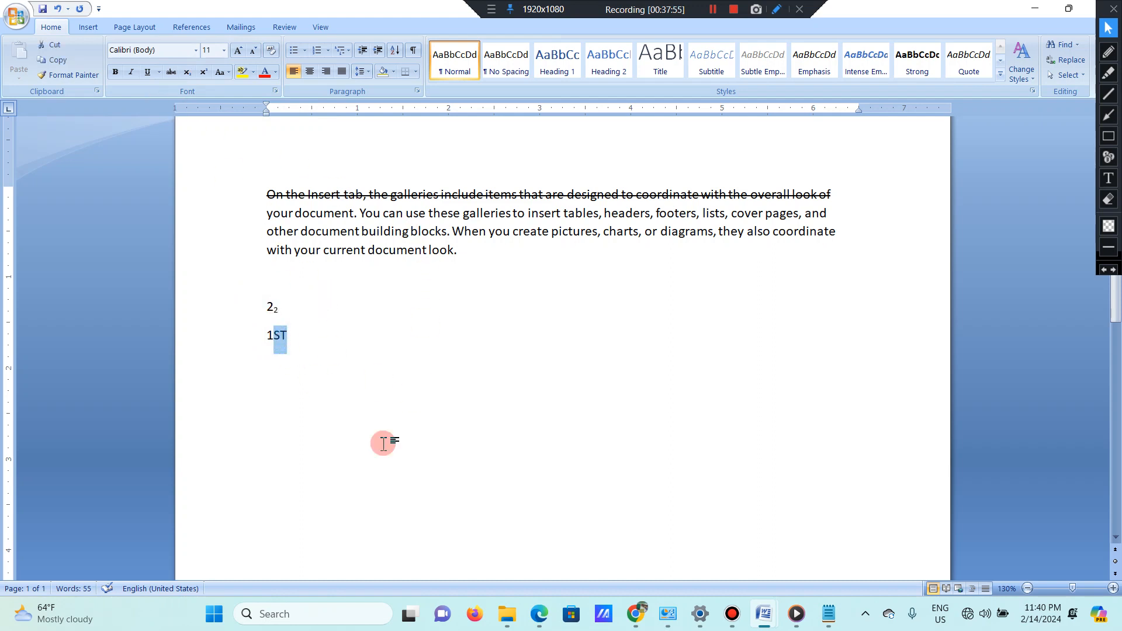
{"action": "left_click", "coordinate": [203, 73]}
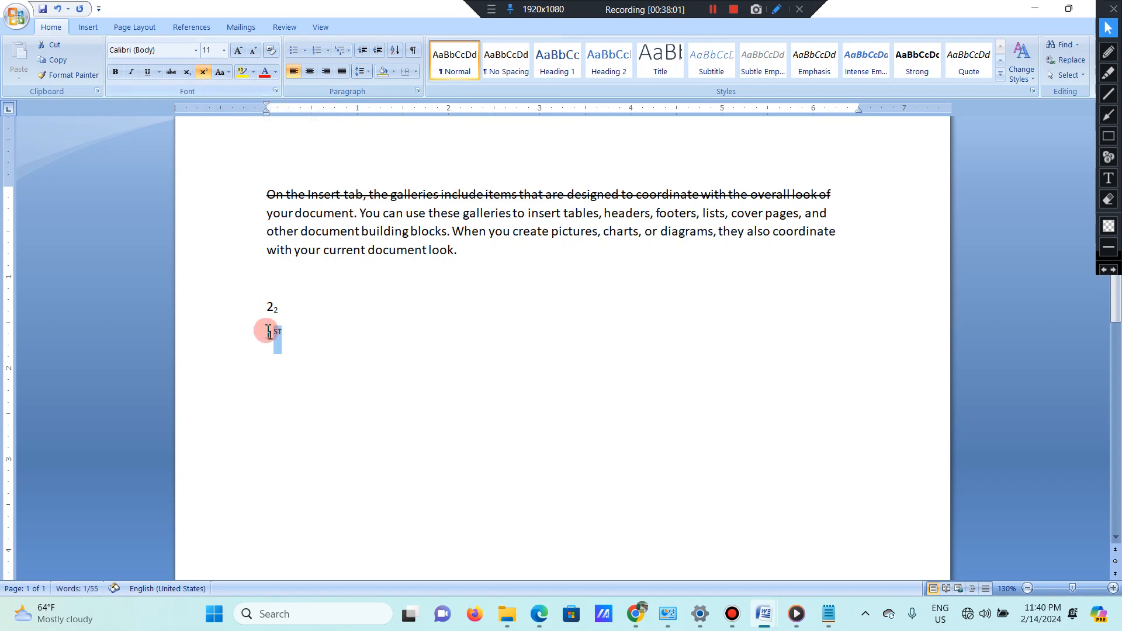
{"action": "left_click", "coordinate": [289, 346]}
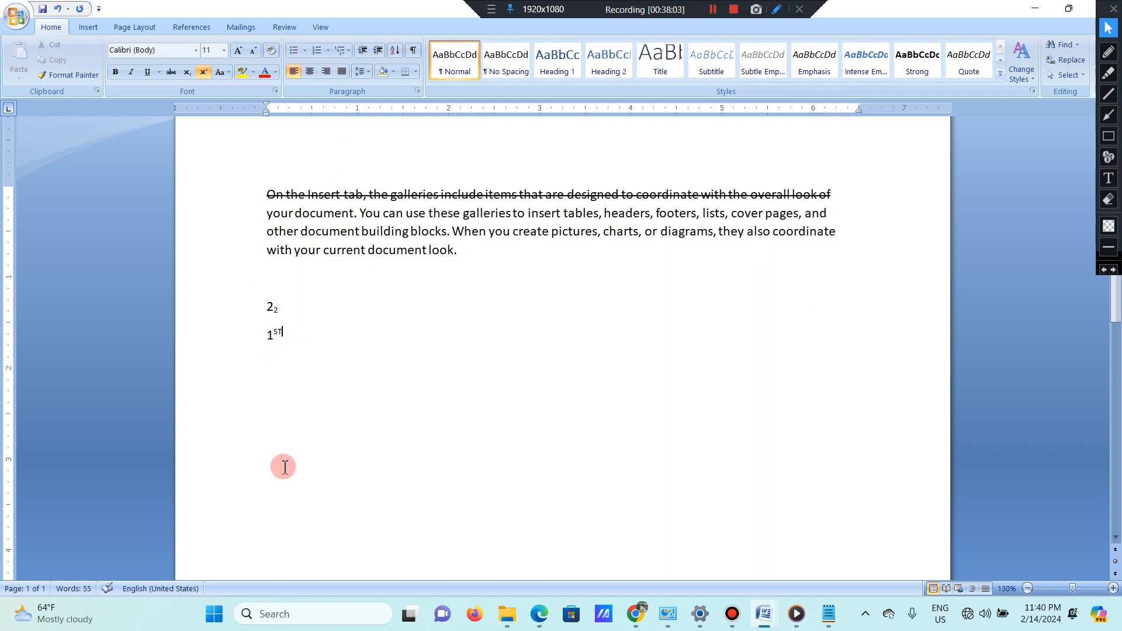
Step: Add "22" on a new line below "1ST" with Superscript off, and format its second 2 as superscript
{"action": "left_click", "coordinate": [286, 308]}
{"action": "left_click", "coordinate": [290, 335]}
{"action": "key", "text": "Return"}
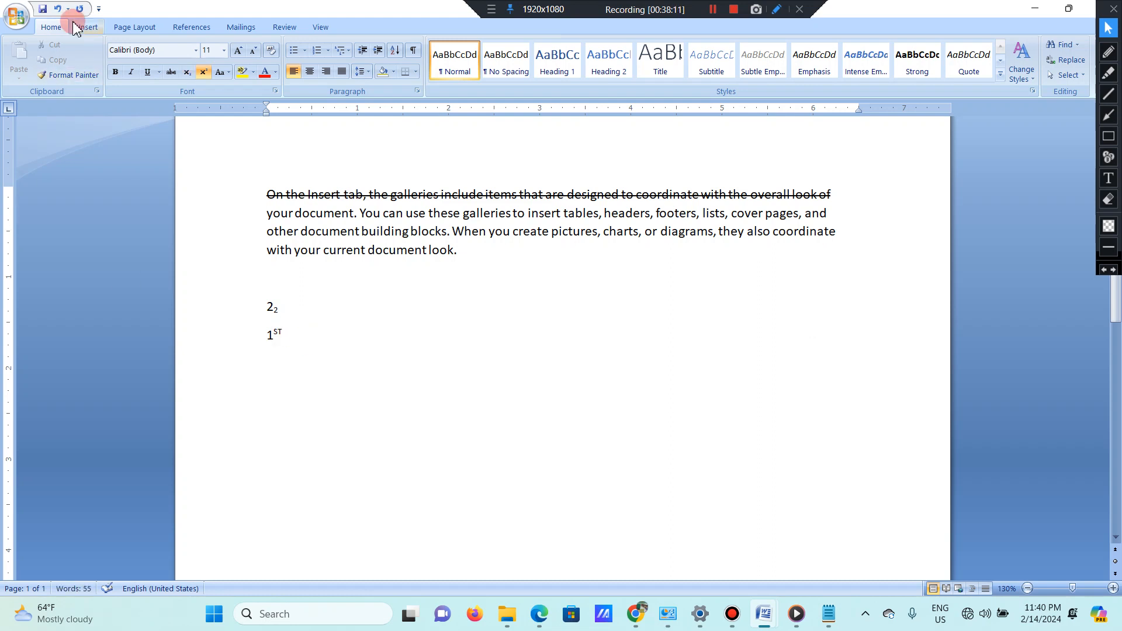
{"action": "left_click", "coordinate": [203, 71]}
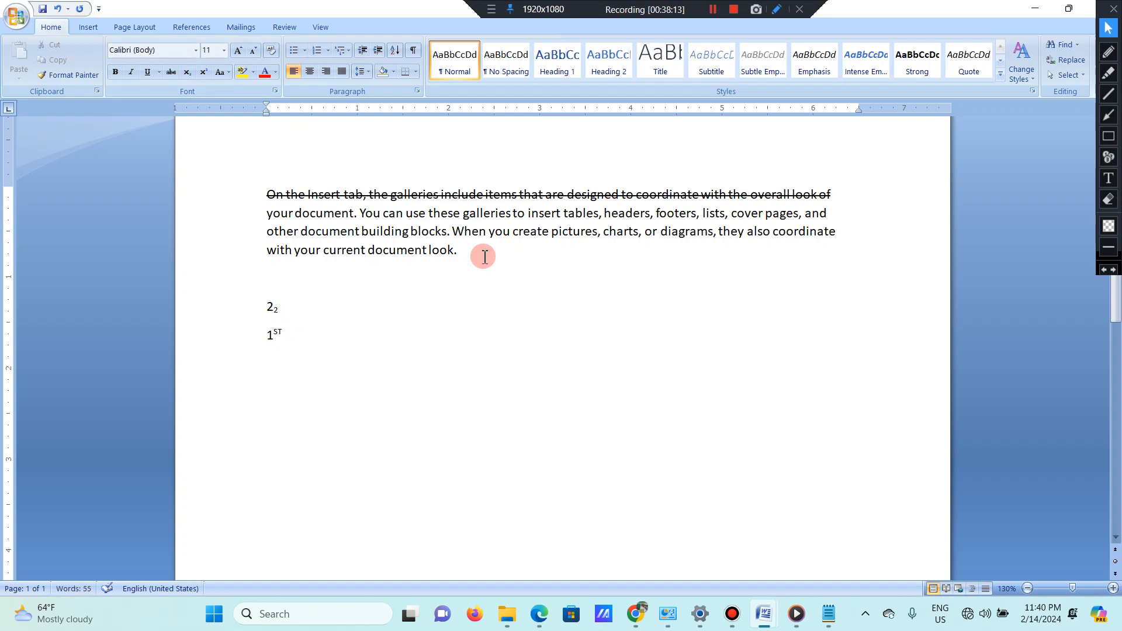
{"action": "type", "text": "22"}
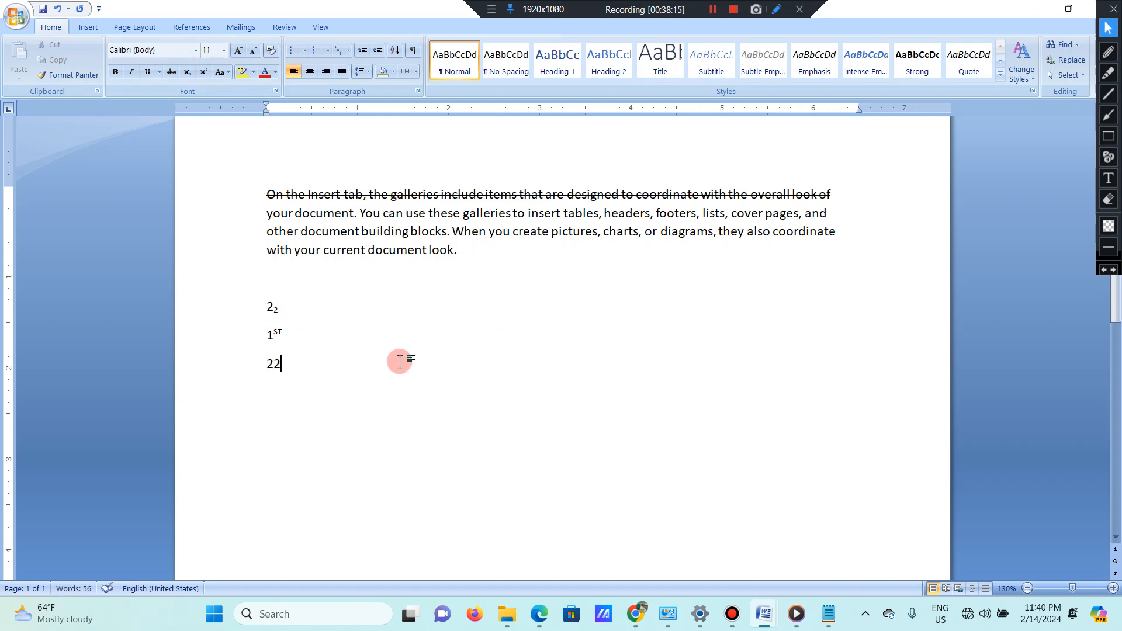
{"action": "left_click_drag", "start_coordinate": [287, 367], "coordinate": [276, 365]}
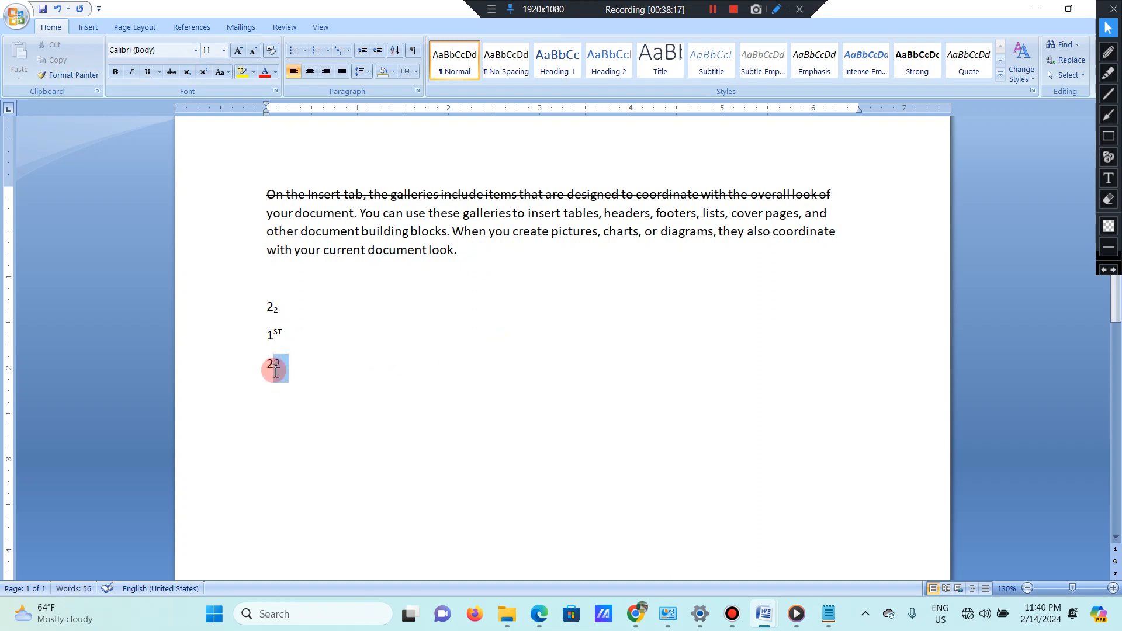
{"action": "left_click", "coordinate": [211, 76]}
{"action": "left_click", "coordinate": [302, 372]}
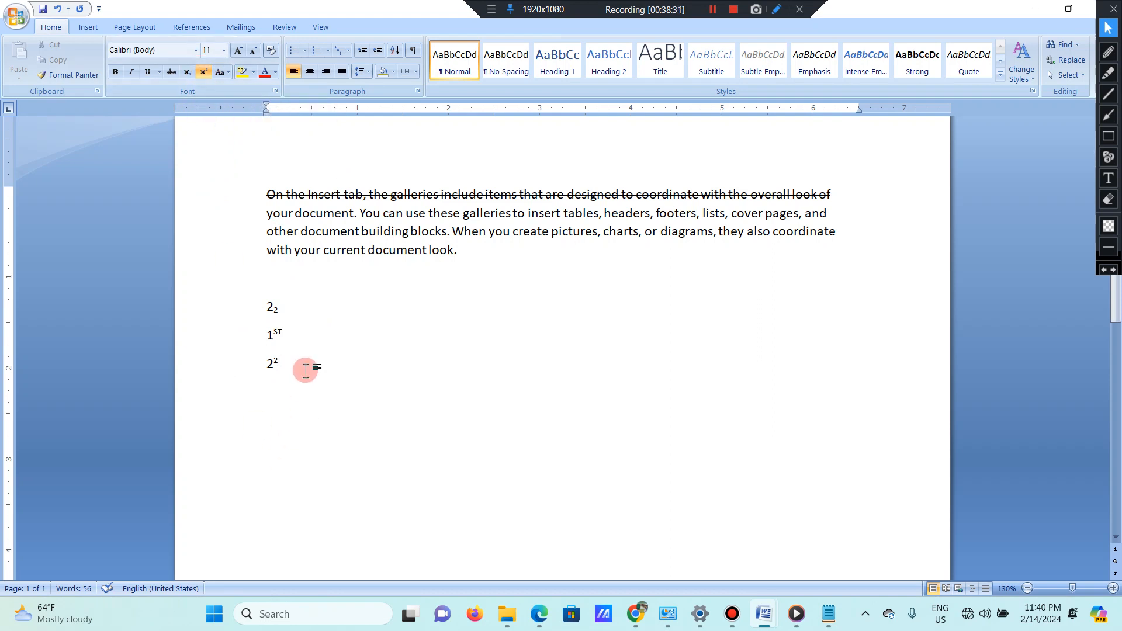
Step: Delete the subscript and superscript example lines and the sample paragraph above them
{"action": "left_click_drag", "start_coordinate": [305, 369], "coordinate": [240, 318]}
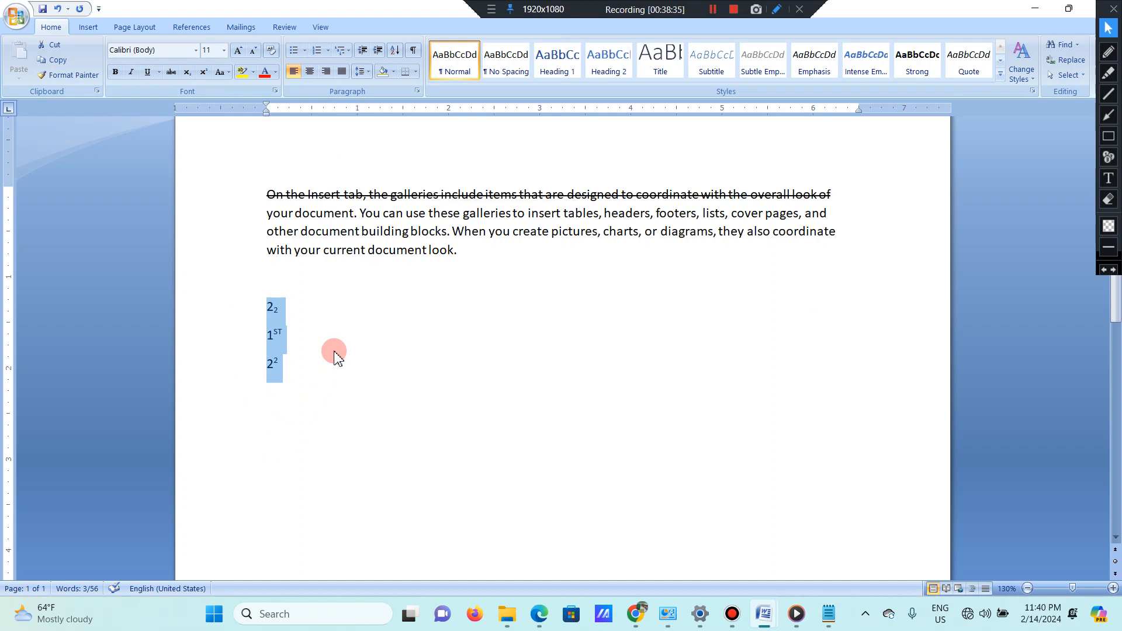
{"action": "key", "text": "Delete"}
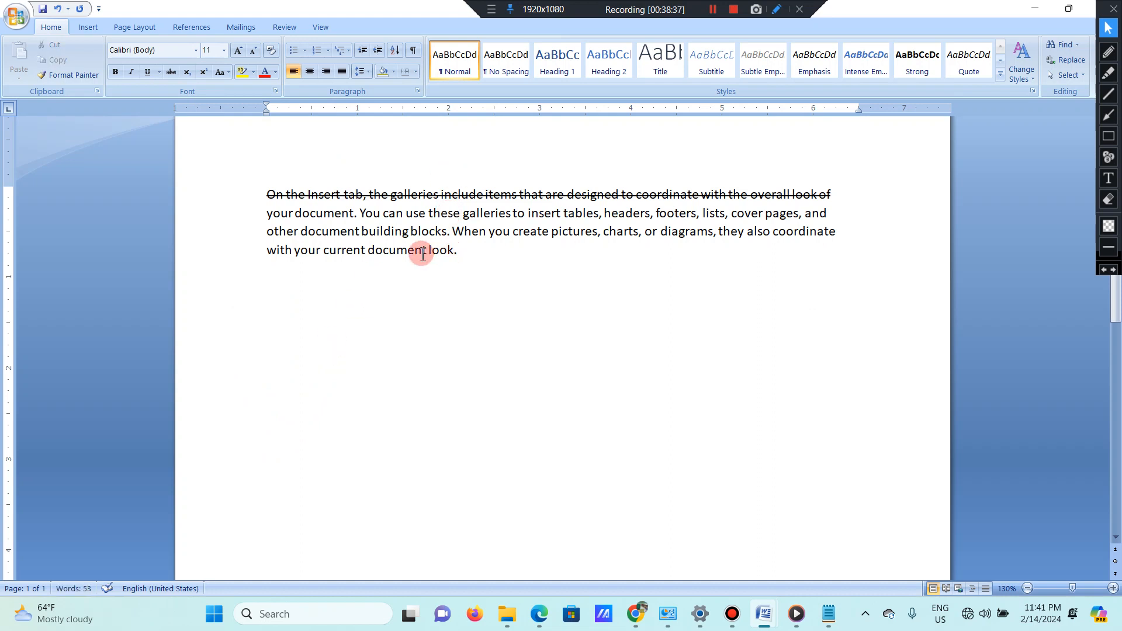
{"action": "left_click_drag", "start_coordinate": [476, 254], "coordinate": [177, 193]}
{"action": "key", "text": "Delete"}
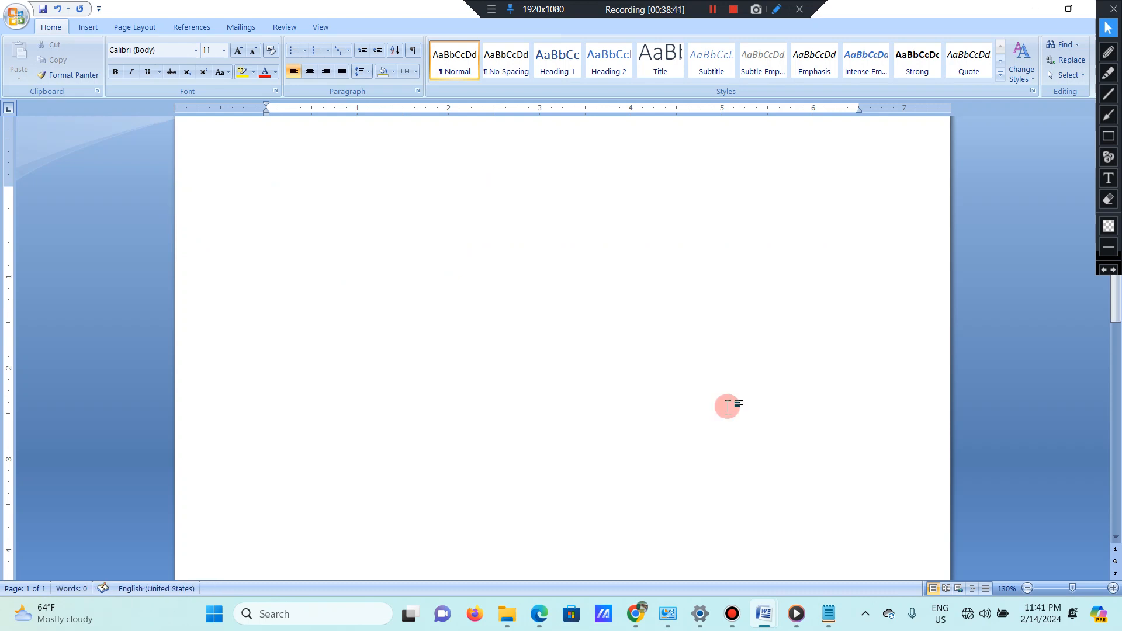
Step: Generate two paragraphs of sample text in the empty document with =RAND(2)
{"action": "type", "text": "=RAN"}
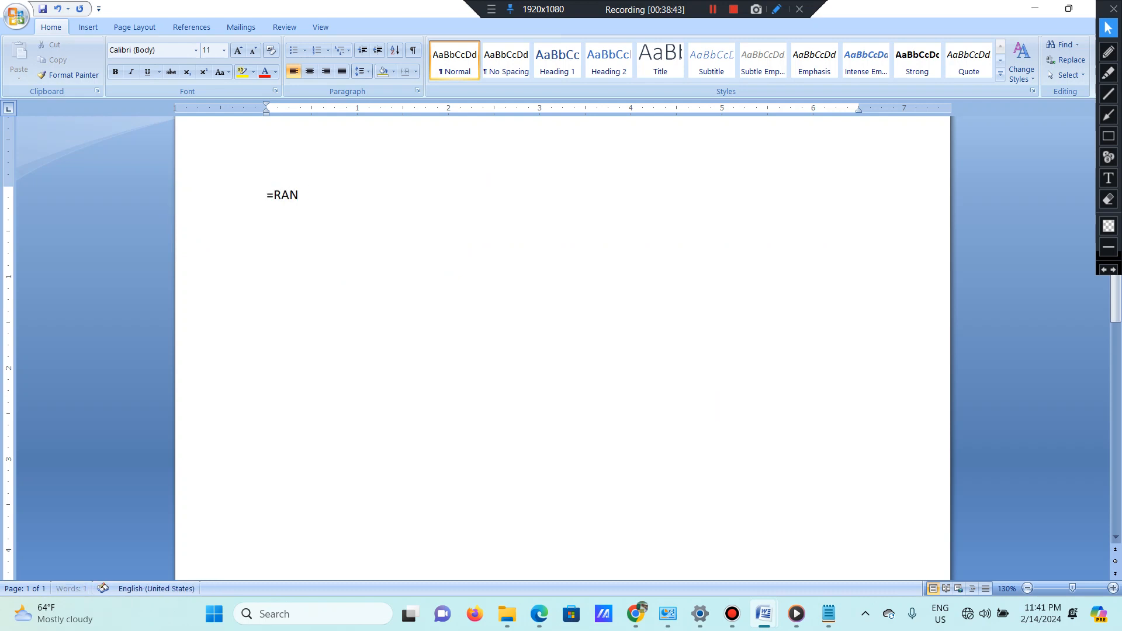
{"action": "type", "text": "D(2)"}
{"action": "key", "text": "Return"}
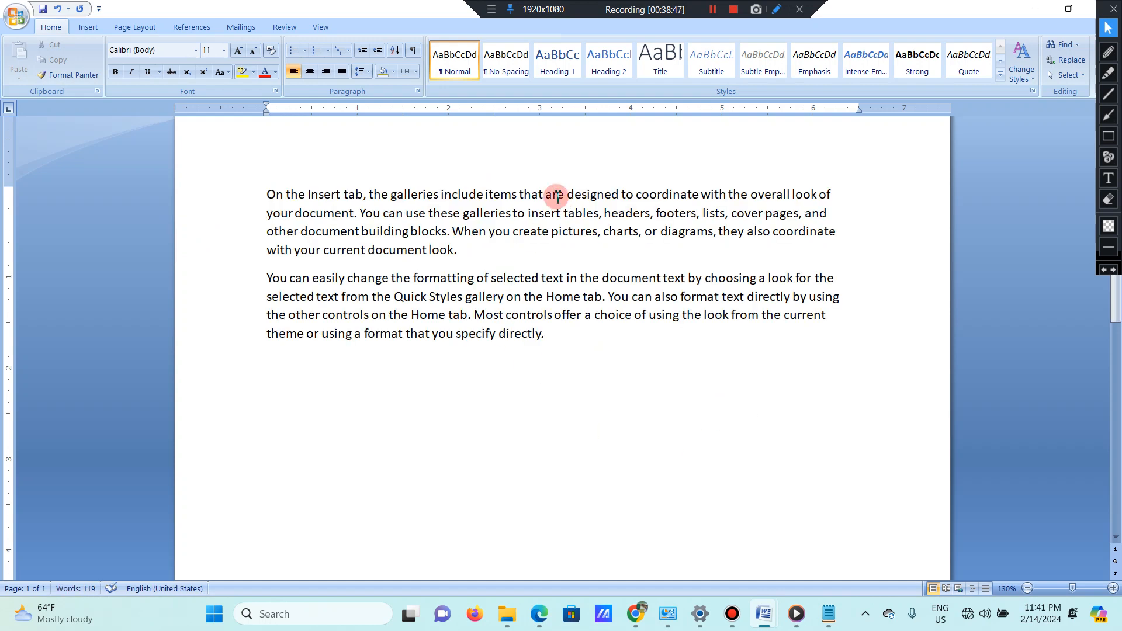
{"action": "left_click", "coordinate": [229, 72]}
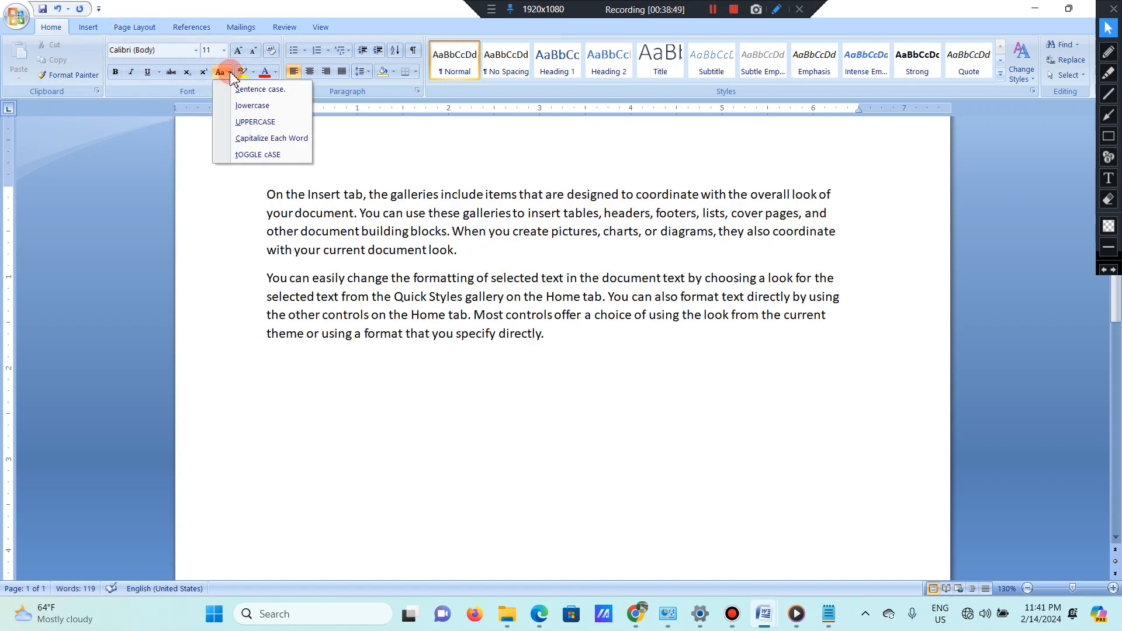
{"action": "left_click", "coordinate": [228, 73]}
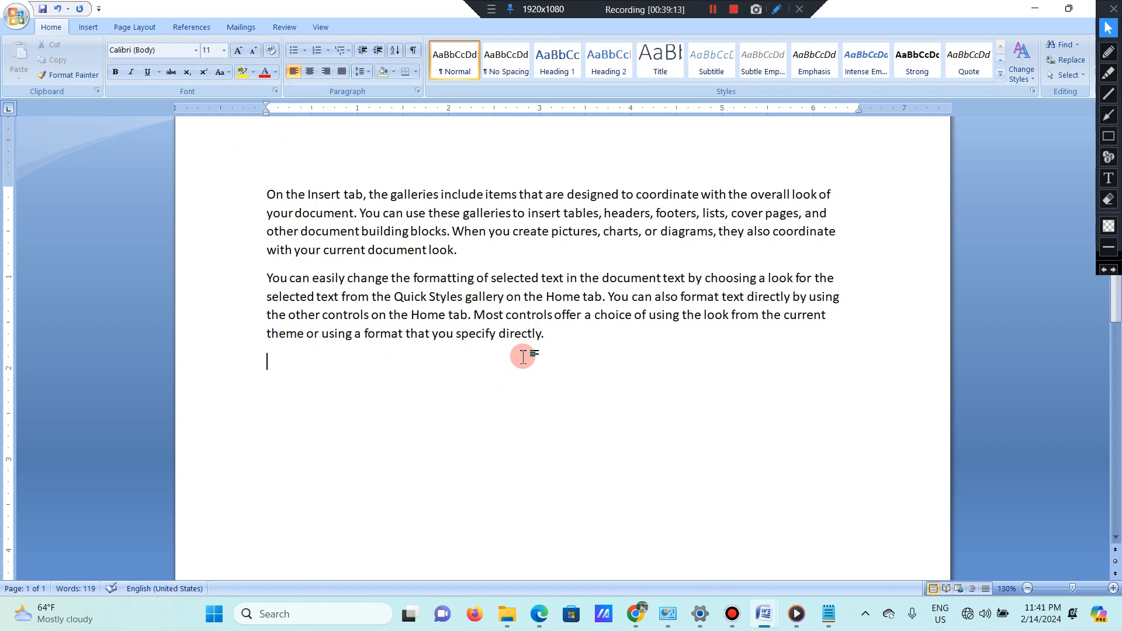
{"action": "type", "text": "GHDFGFSDHGDFHGDFH"}
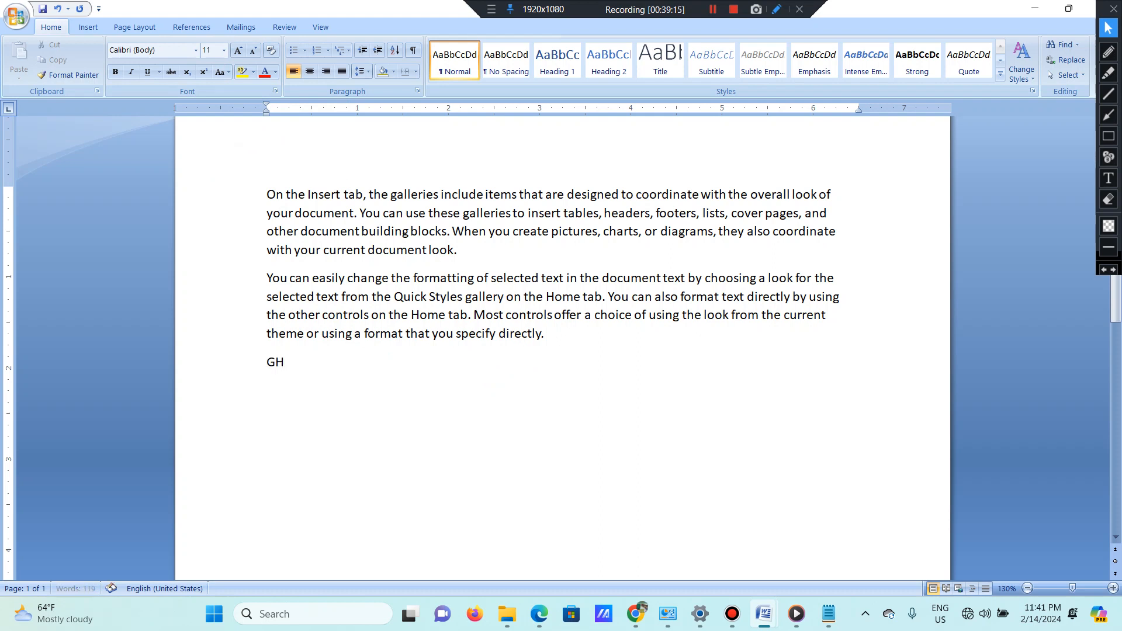
{"action": "key", "text": "BackSpace"}
{"action": "key", "text": "BackSpace"}
{"action": "key", "text": "BackSpace"}
{"action": "key", "text": "BackSpace"}
{"action": "key", "text": "BackSpace"}
{"action": "key", "text": "BackSpace"}
{"action": "key", "text": "BackSpace"}
{"action": "key", "text": "BackSpace"}
{"action": "key", "text": "BackSpace"}
{"action": "key", "text": "BackSpace"}
{"action": "key", "text": "BackSpace"}
{"action": "key", "text": "BackSpace"}
{"action": "key", "text": "BackSpace"}
{"action": "key", "text": "BackSpace"}
{"action": "key", "text": "BackSpace"}
{"action": "key", "text": "BackSpace"}
{"action": "key", "text": "BackSpace"}
{"action": "key", "text": "BackSpace"}
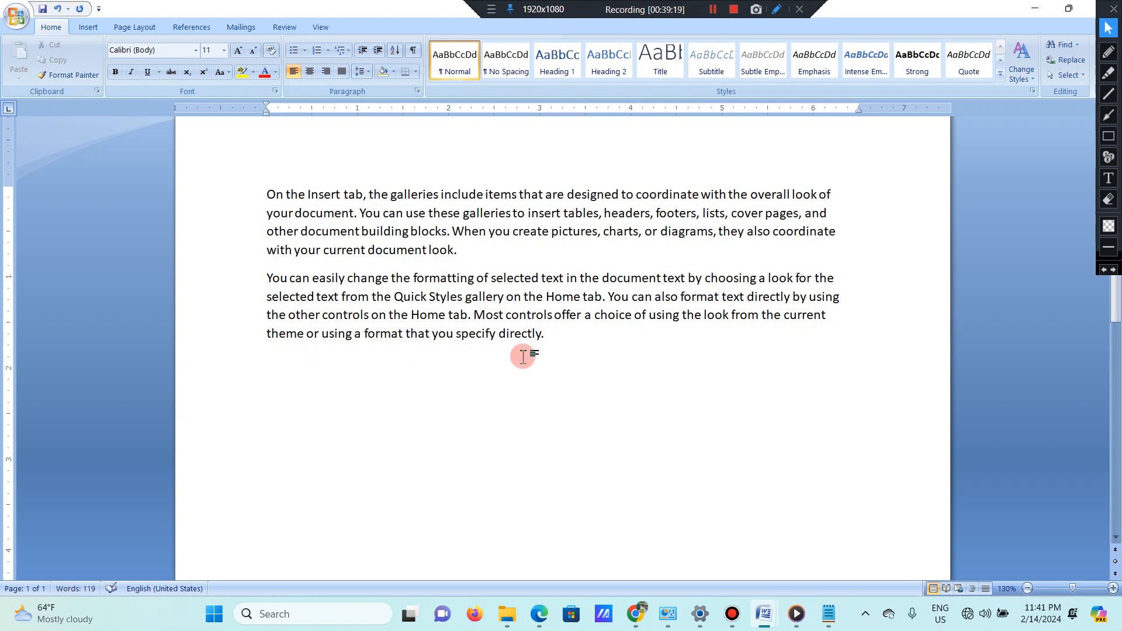
Step: Add a third paragraph below the sample text reading "The dfdsjfsdfdsjflsdkjfdslkjfkldsjfsdf.Ind"
{"action": "key", "text": "Return"}
{"action": "type", "text": "The"}
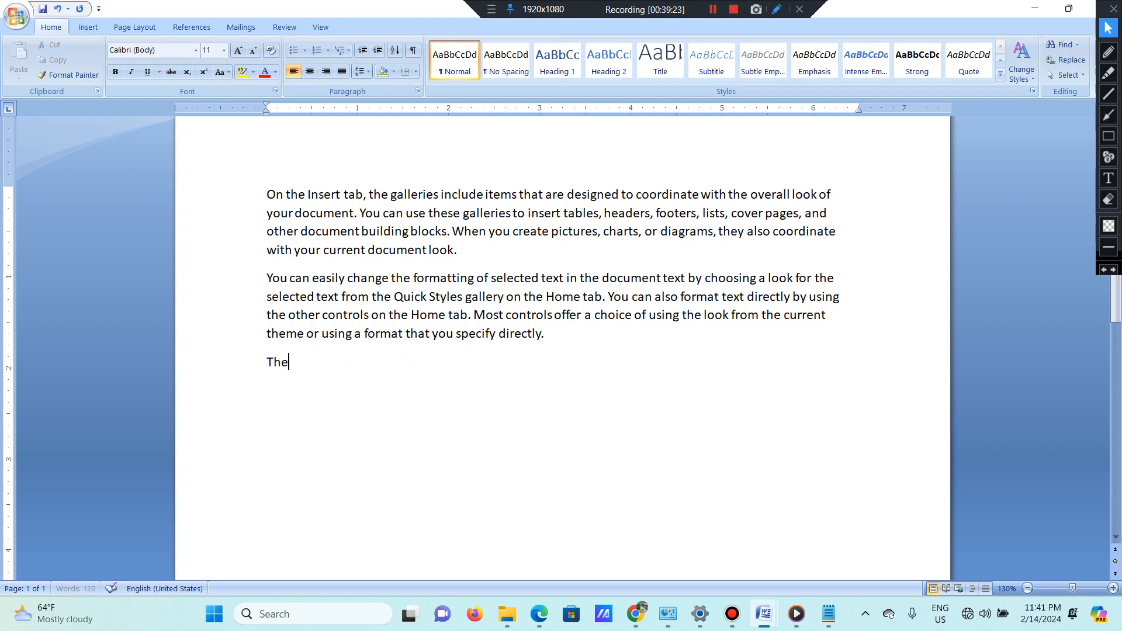
{"action": "type", "text": " dfdsjfsdfdsjflsdkj"}
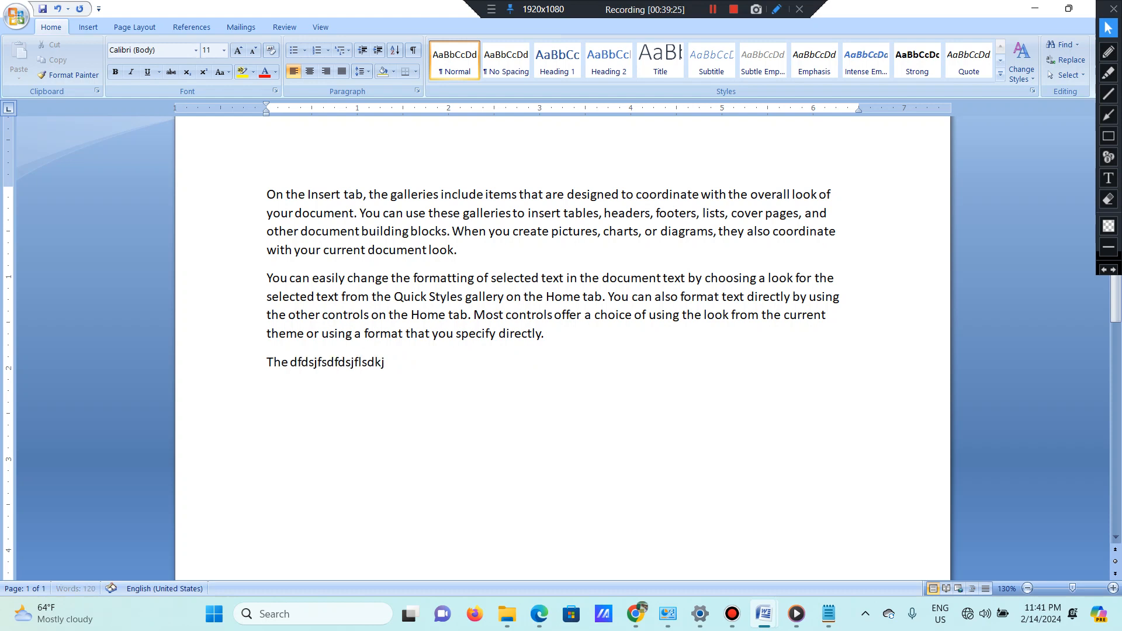
{"action": "type", "text": "fdslkjfkldsjfsdf."}
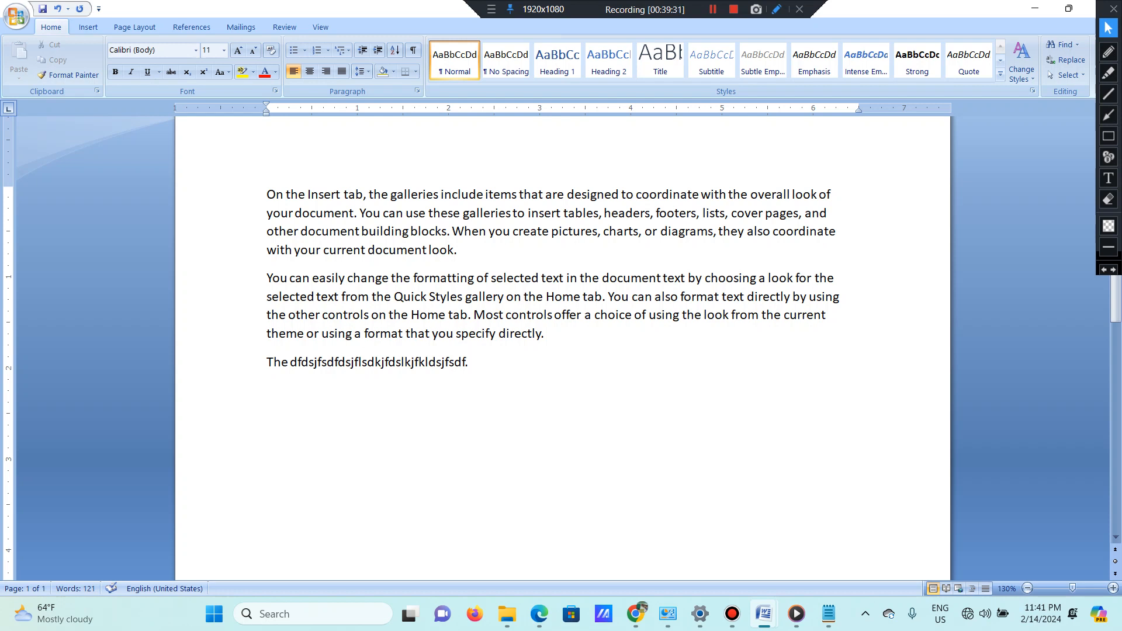
{"action": "type", "text": "Ind"}
Step: Continue the third paragraph with uppercase "IOGDFJIGJDFGJDFJGFDGJDFIJGIFDJGSDFIOGSDF" followed by lowercase "gjdflgjdflgjdfgjflgjdfgjdfkgljdfklgjdfkgjdfklgj"
{"action": "left_click", "coordinate": [523, 357]}
{"action": "type", "text": "IOGDFJIGJDFGJDFJGFDGJDFIJG"}
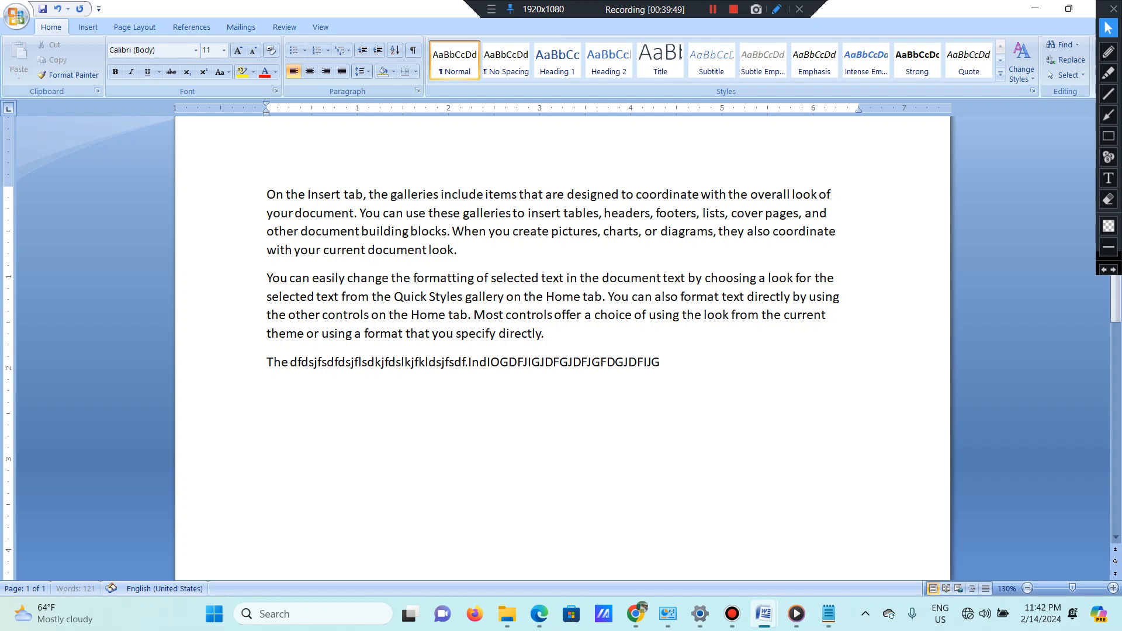
{"action": "type", "text": "IFDJGSDFIOGSDF"}
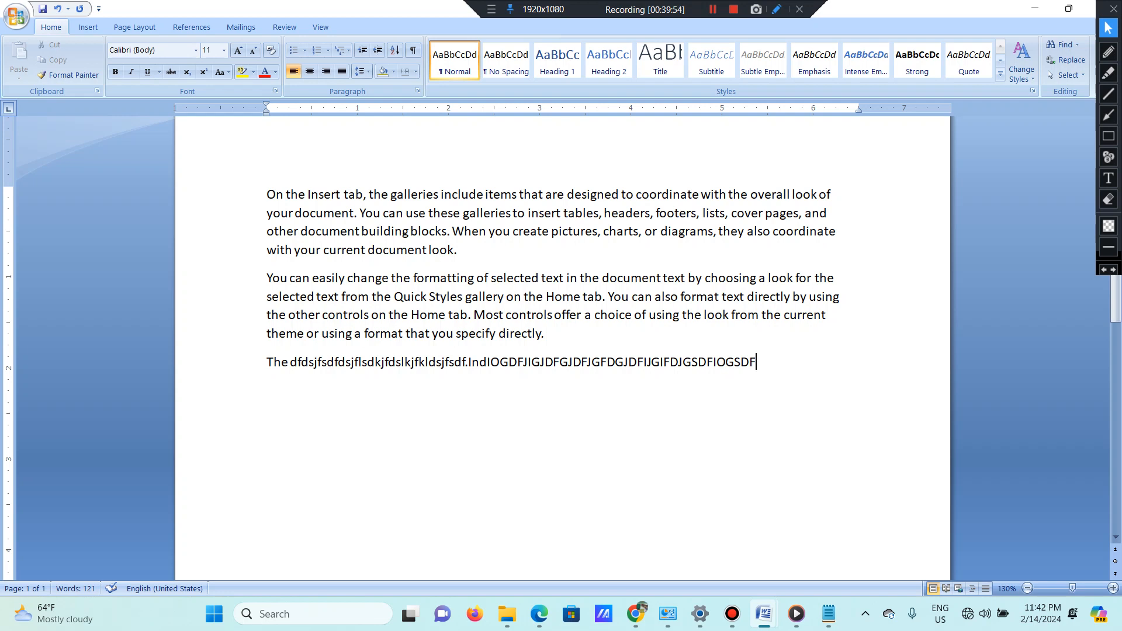
{"action": "left_click", "coordinate": [524, 356]}
{"action": "key", "text": "End"}
{"action": "type", "text": "gjdflgjdflgjdfgjflgjdfgjdfkgljdfklgjdfkgjdfklgj"}
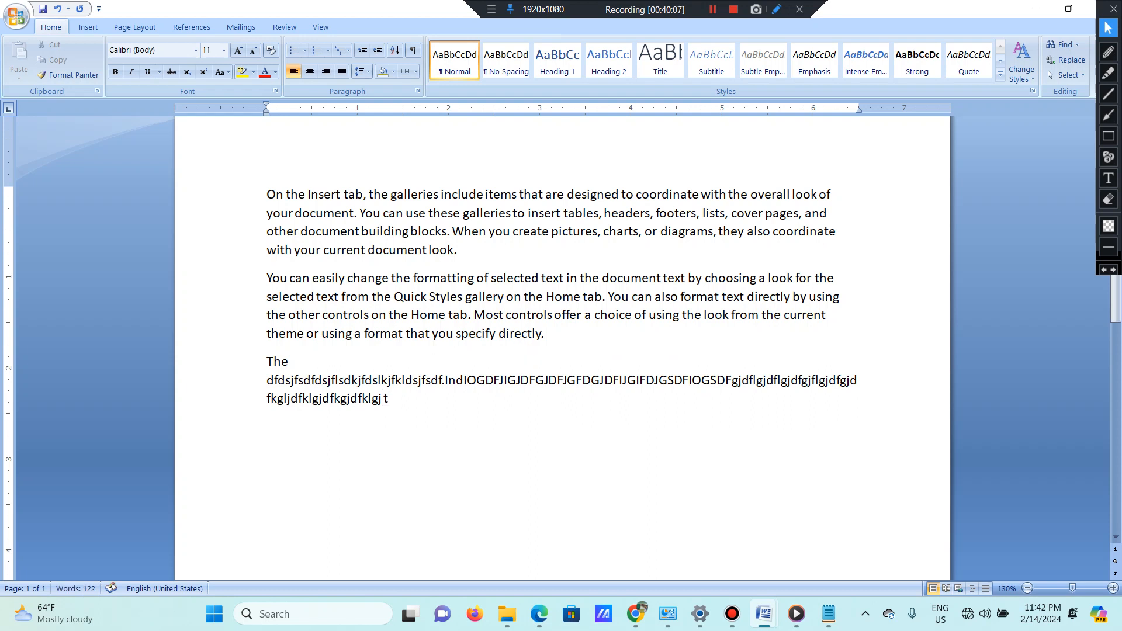
Step: Append a space and "The W" with a capital W to the end of the third paragraph
{"action": "type", "text": " The w"}
{"action": "key", "text": "BackSpace"}
{"action": "key", "text": "BackSpace"}
{"action": "type", "text": "W"}
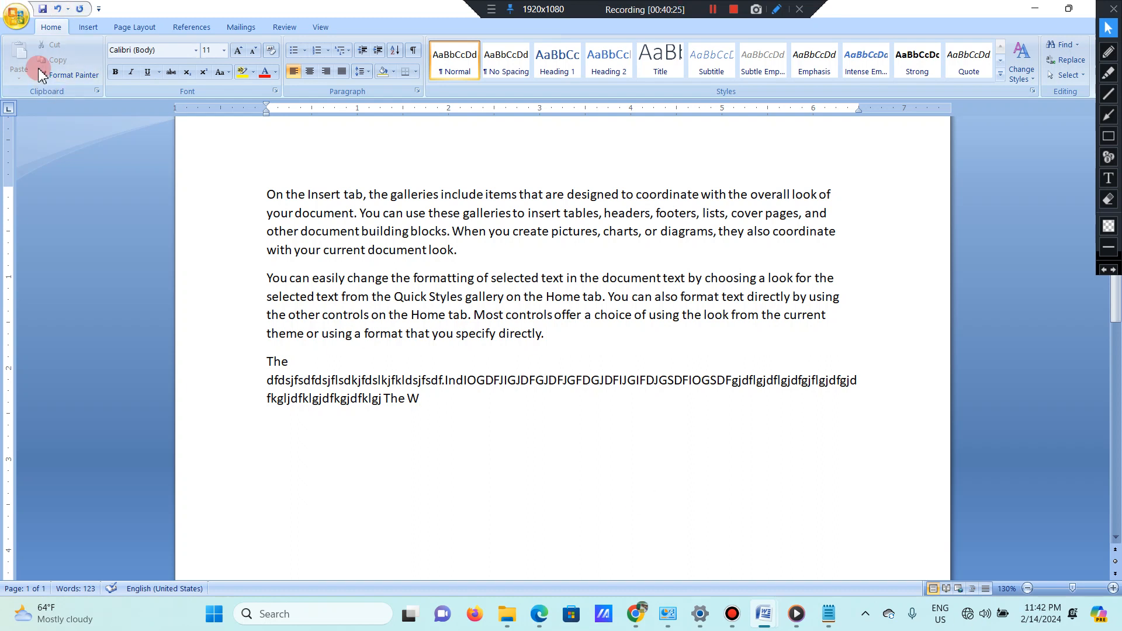
Step: Change the case of all three paragraphs to UPPERCASE, followed by lowercase
{"action": "left_click", "coordinate": [230, 72]}
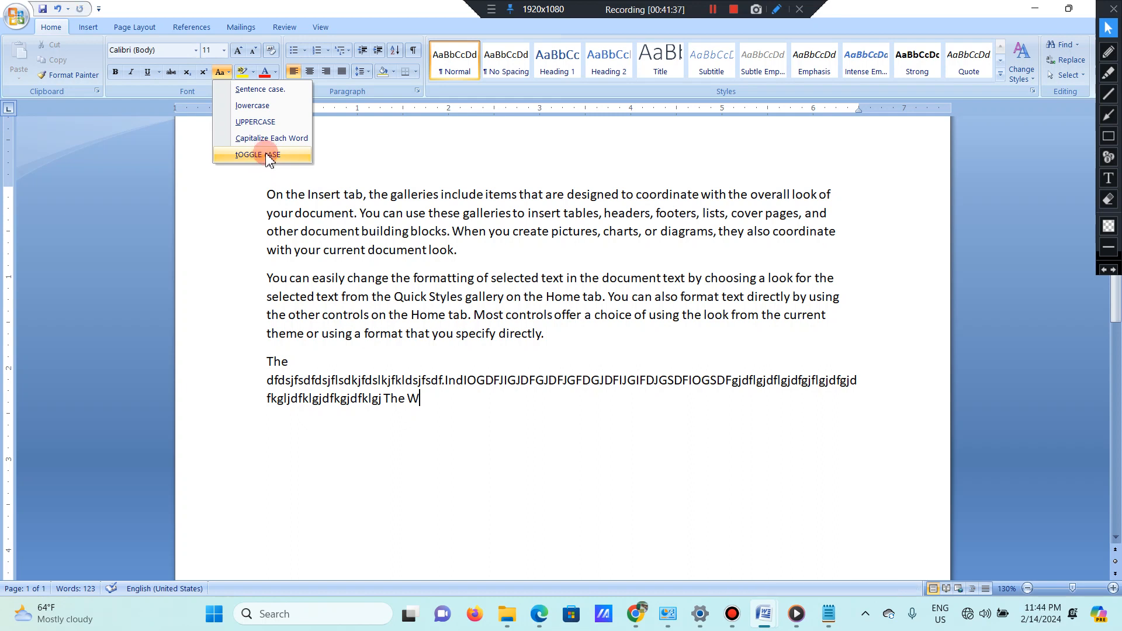
{"action": "left_click", "coordinate": [459, 246]}
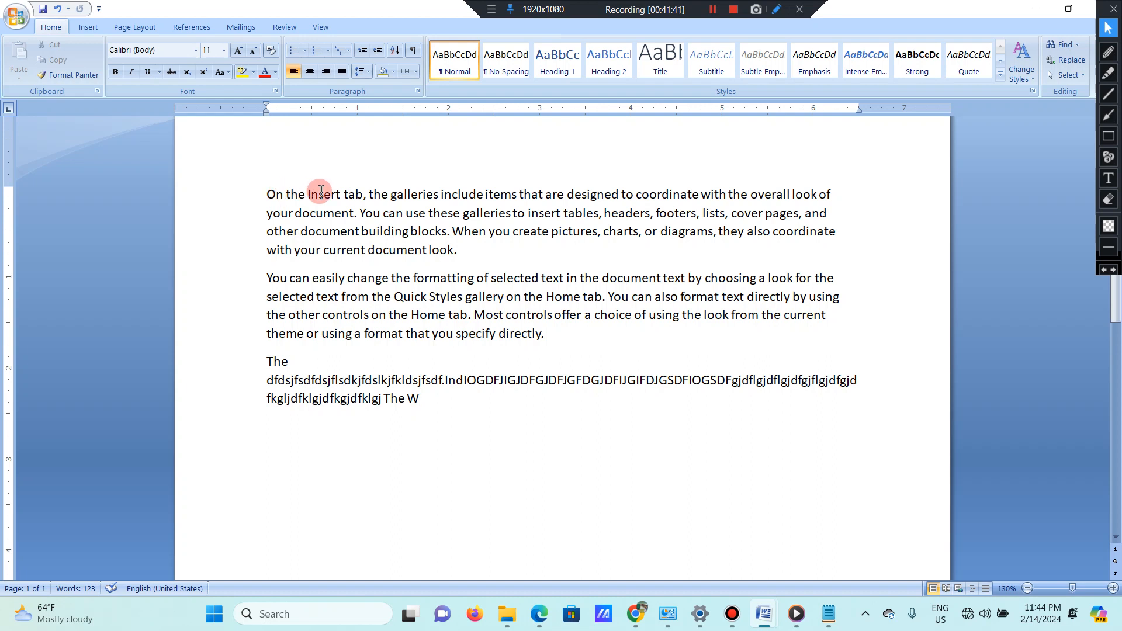
{"action": "left_click_drag", "start_coordinate": [474, 249], "coordinate": [255, 192]}
{"action": "left_click_drag", "start_coordinate": [444, 410], "coordinate": [160, 145]}
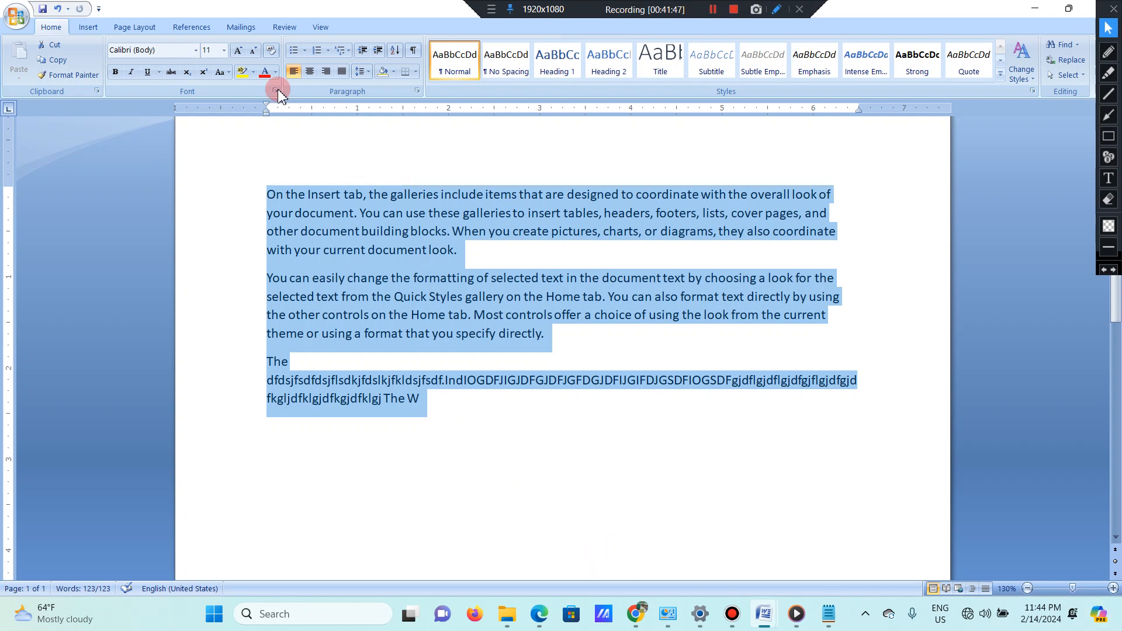
{"action": "left_click", "coordinate": [227, 74]}
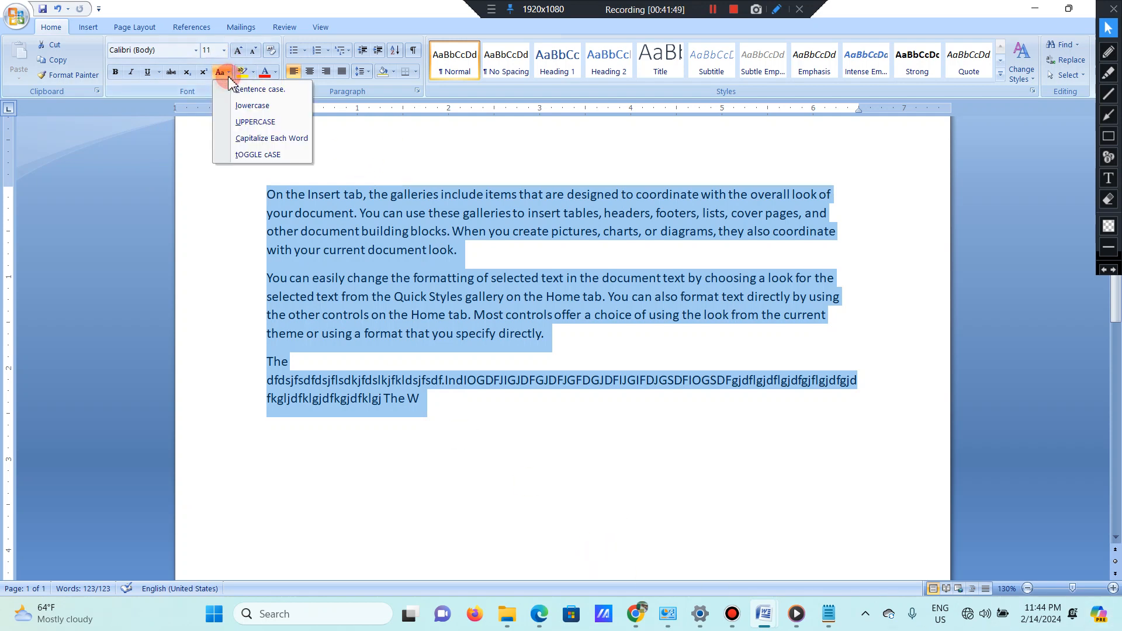
{"action": "left_click", "coordinate": [240, 127]}
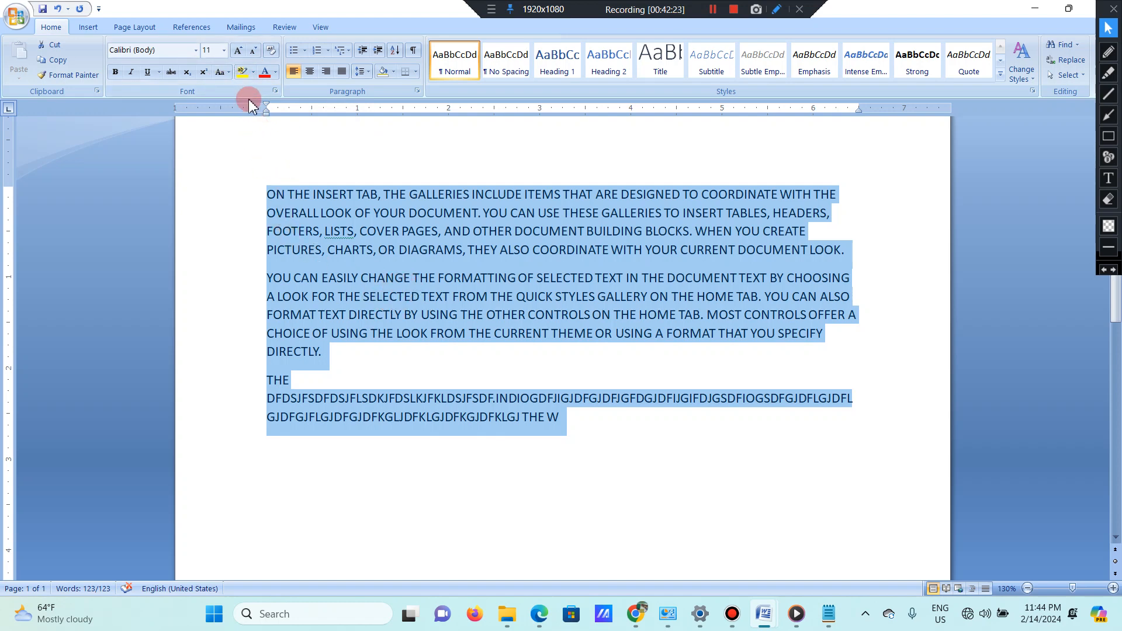
{"action": "left_click", "coordinate": [227, 73]}
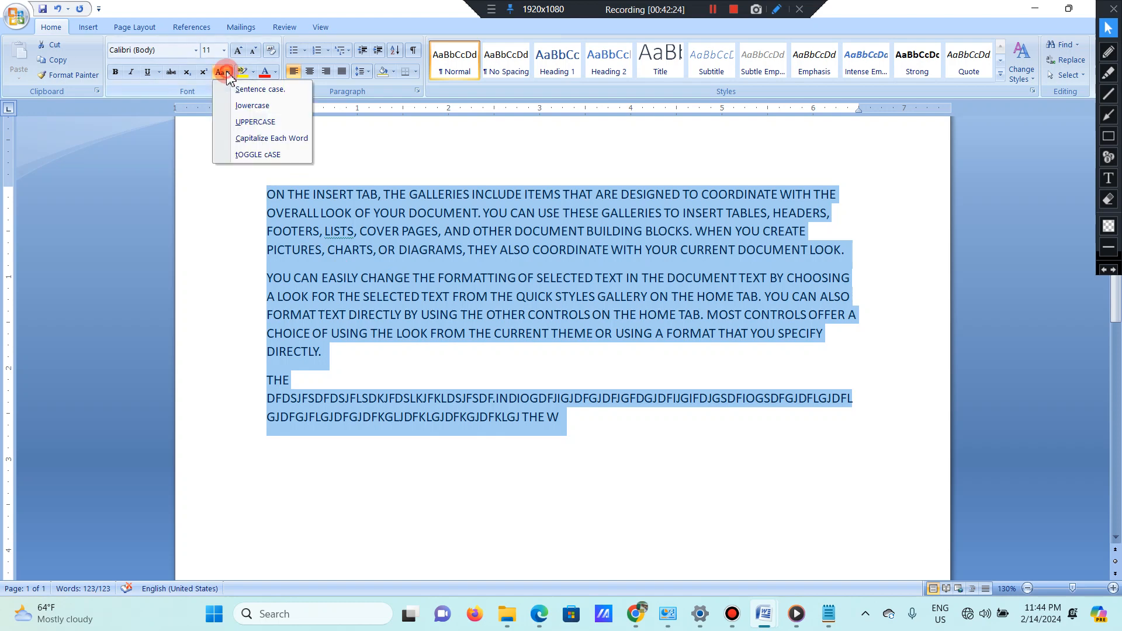
{"action": "left_click", "coordinate": [277, 112]}
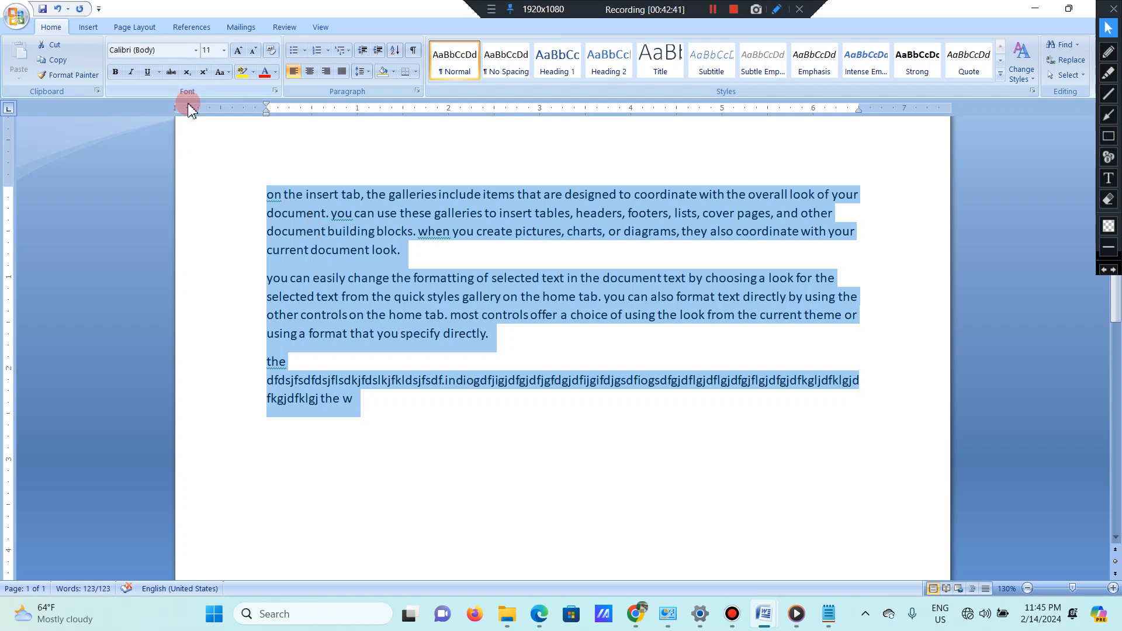
Step: Change the case of the selected paragraphs to Capitalize Each Word, followed by tOGGLE cASE
{"action": "left_click", "coordinate": [224, 73]}
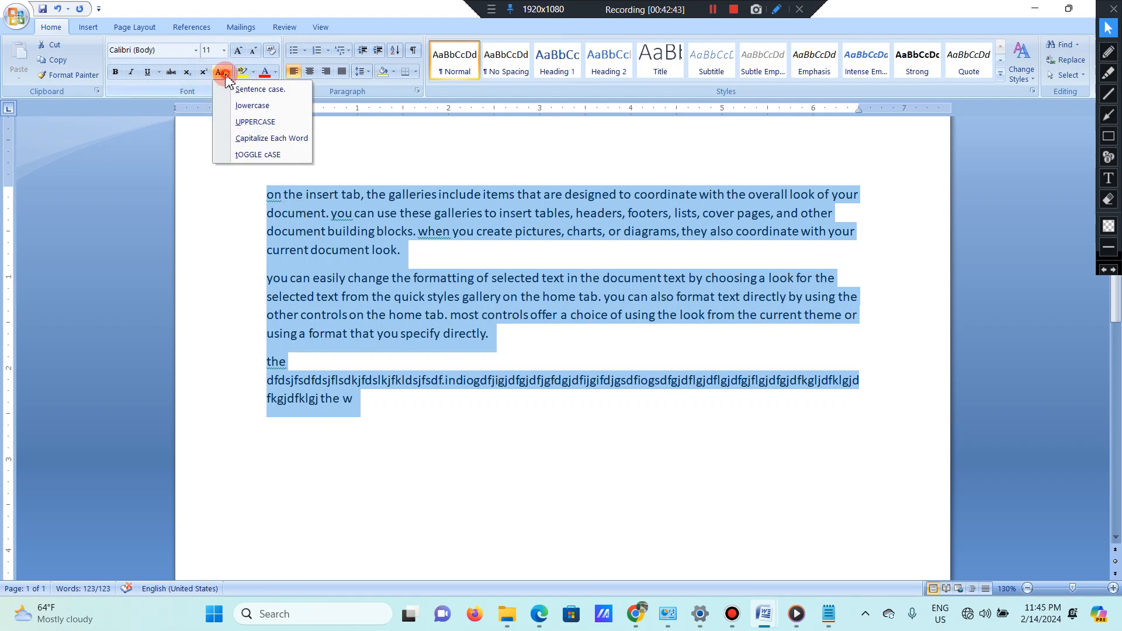
{"action": "left_click", "coordinate": [272, 140]}
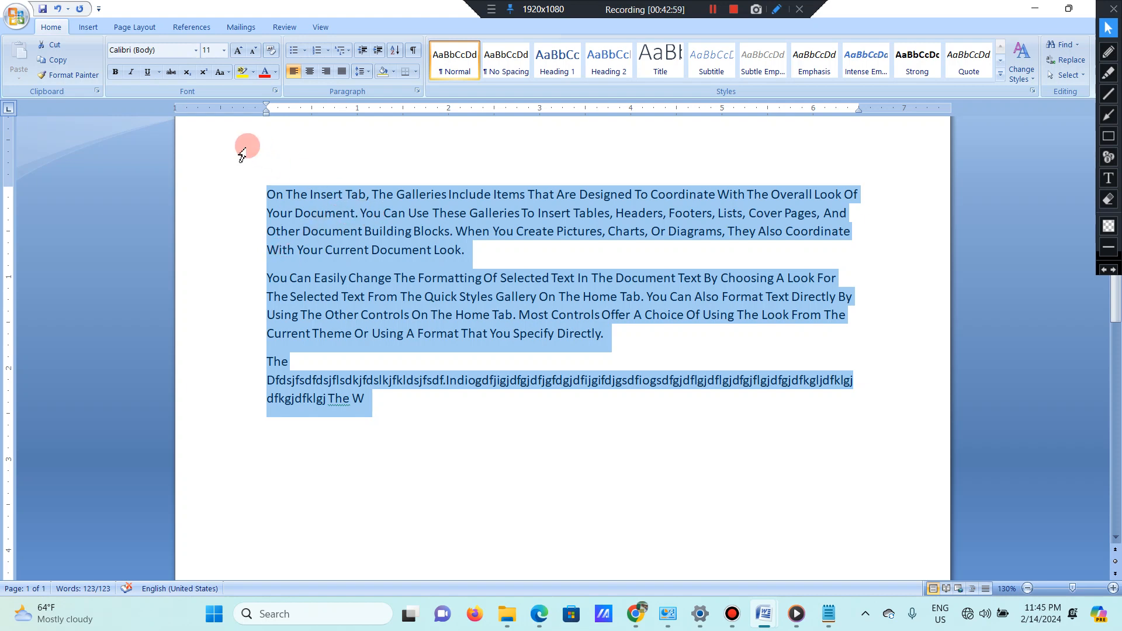
{"action": "left_click", "coordinate": [225, 73]}
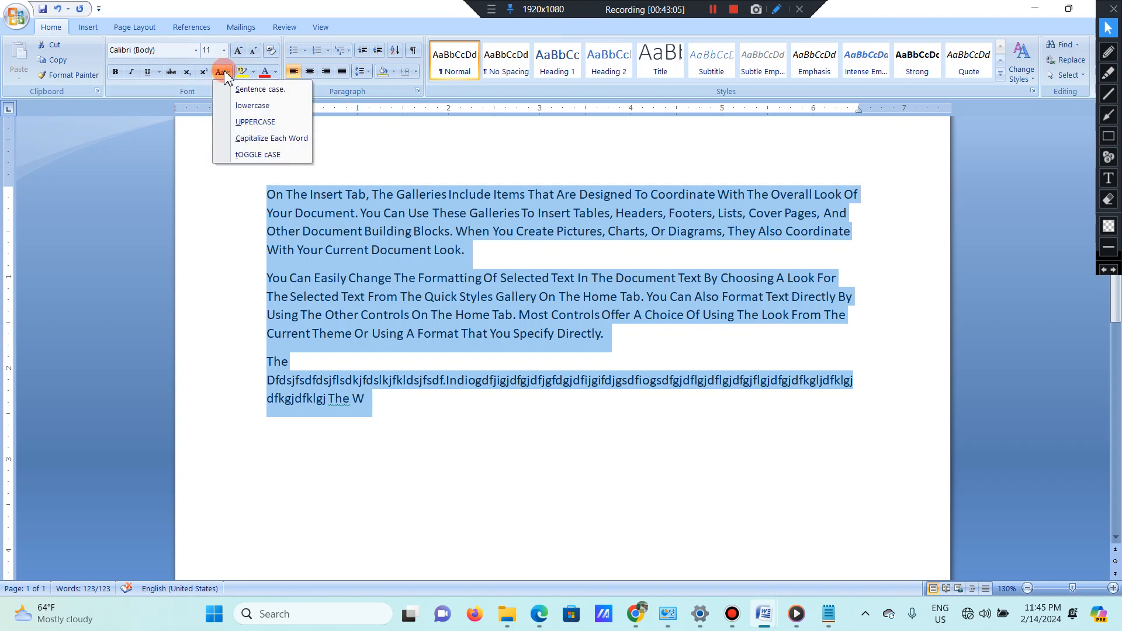
{"action": "left_click", "coordinate": [279, 158]}
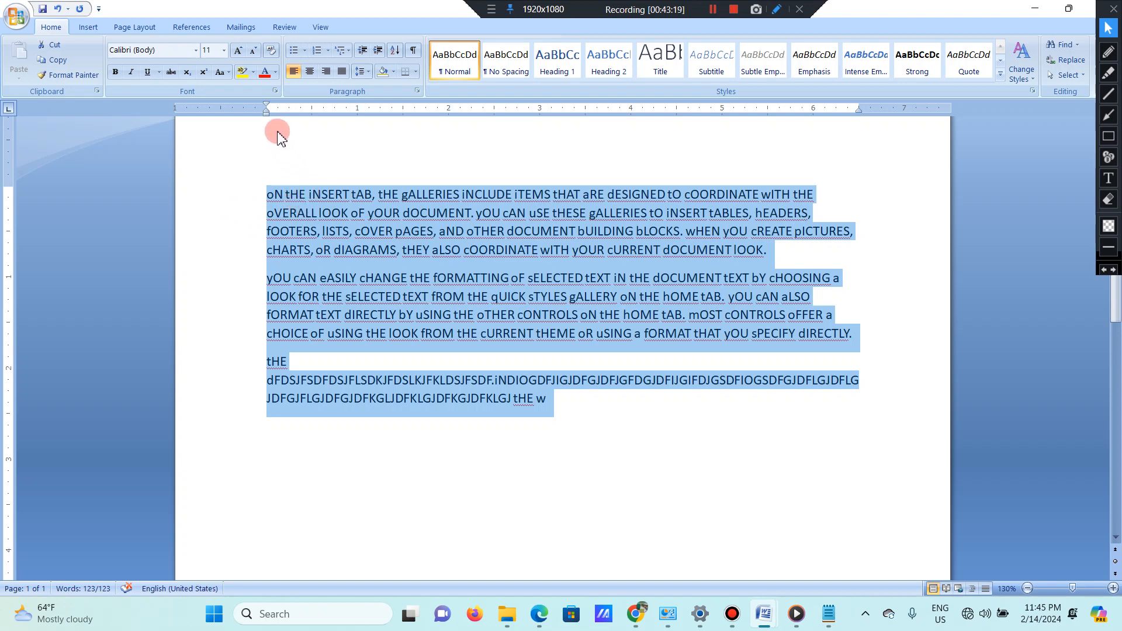
Step: Change the case of the selected paragraphs to Sentence case
{"action": "left_click", "coordinate": [231, 73]}
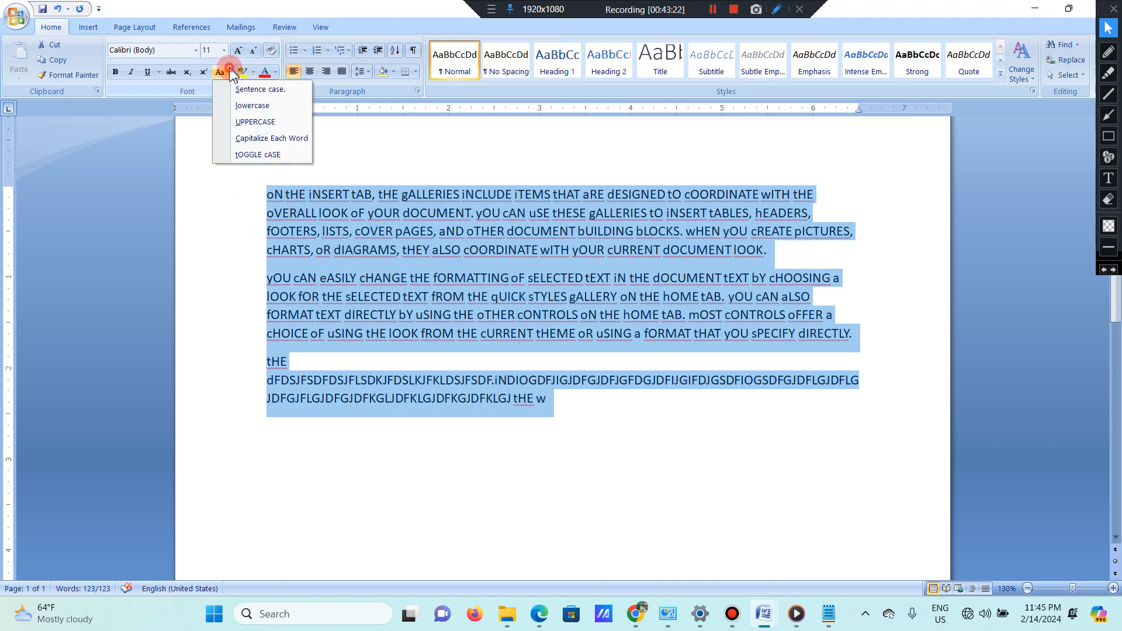
{"action": "left_click", "coordinate": [261, 89]}
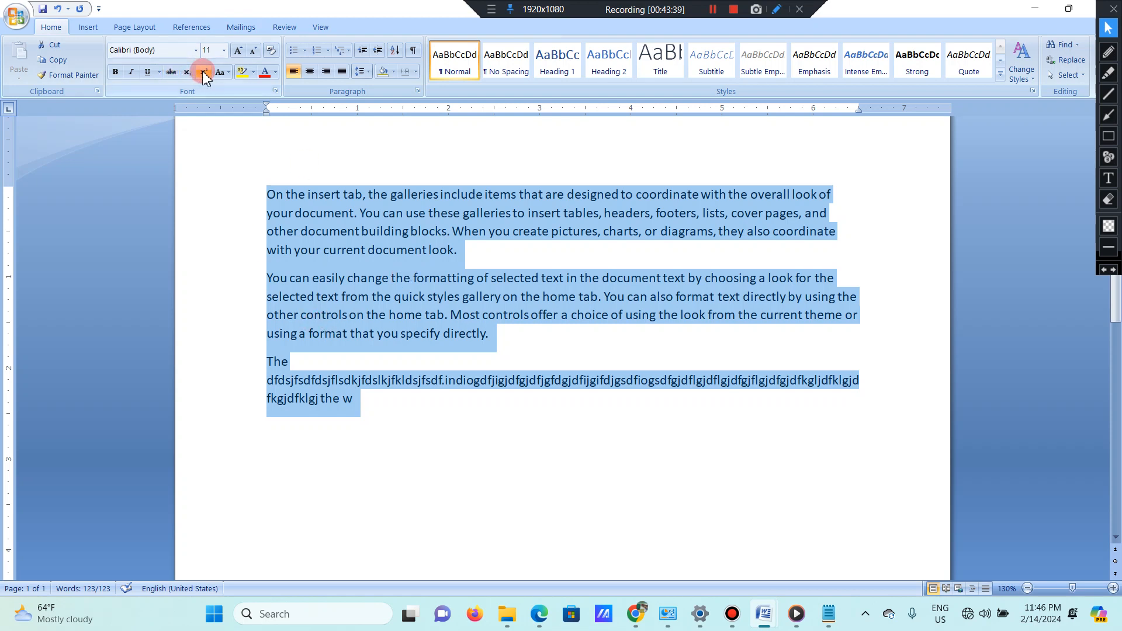
{"action": "left_click", "coordinate": [221, 71]}
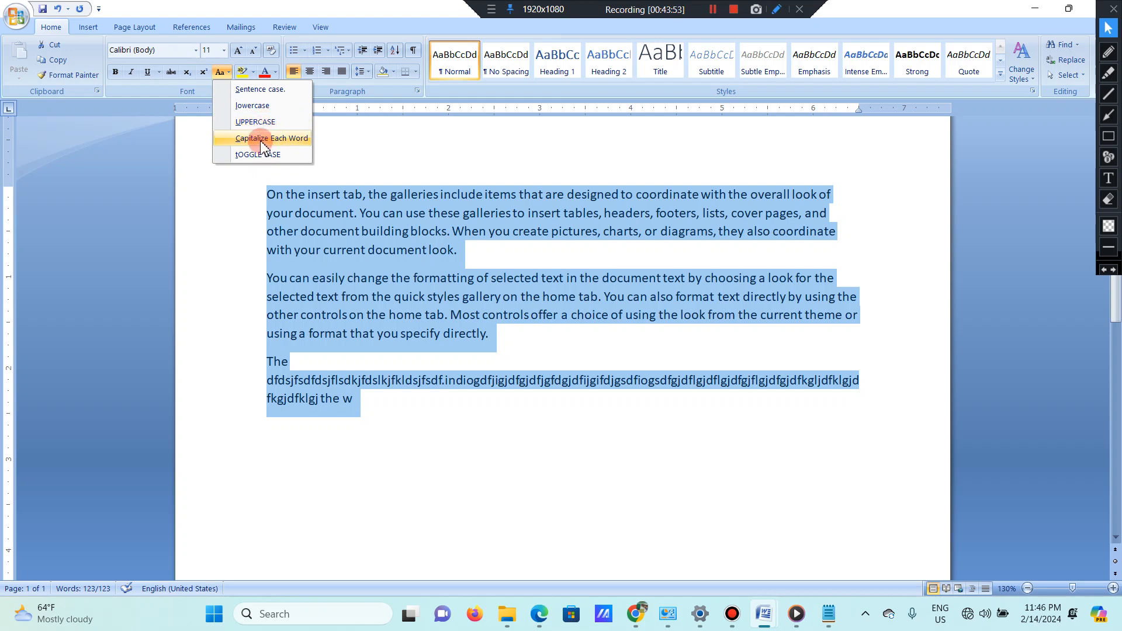
{"action": "left_click", "coordinate": [261, 89]}
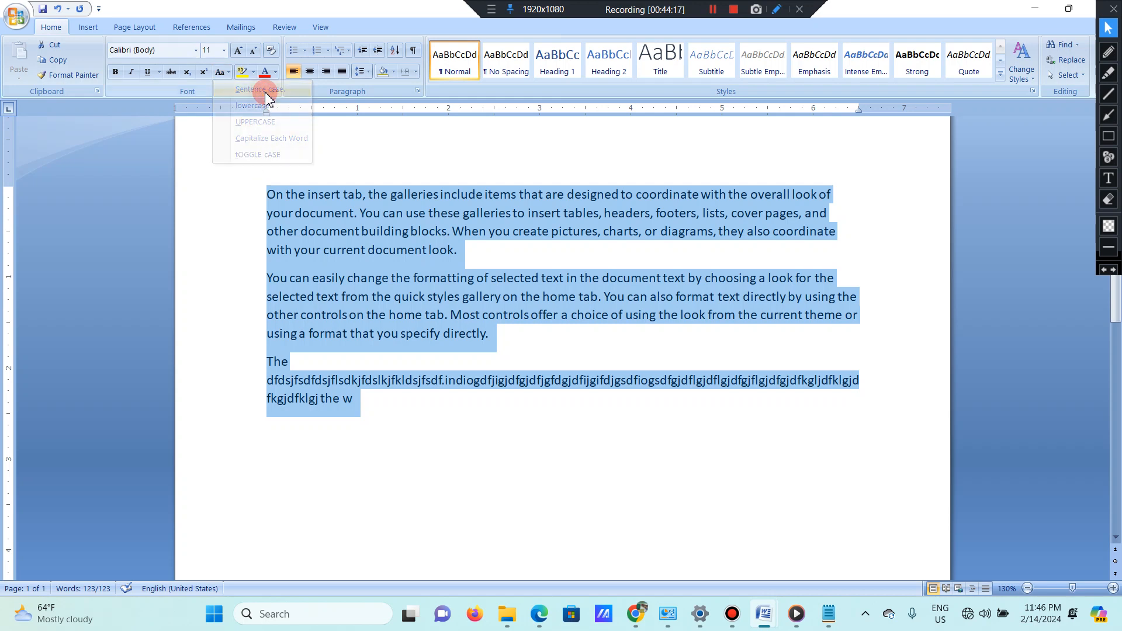
{"action": "left_click", "coordinate": [228, 78]}
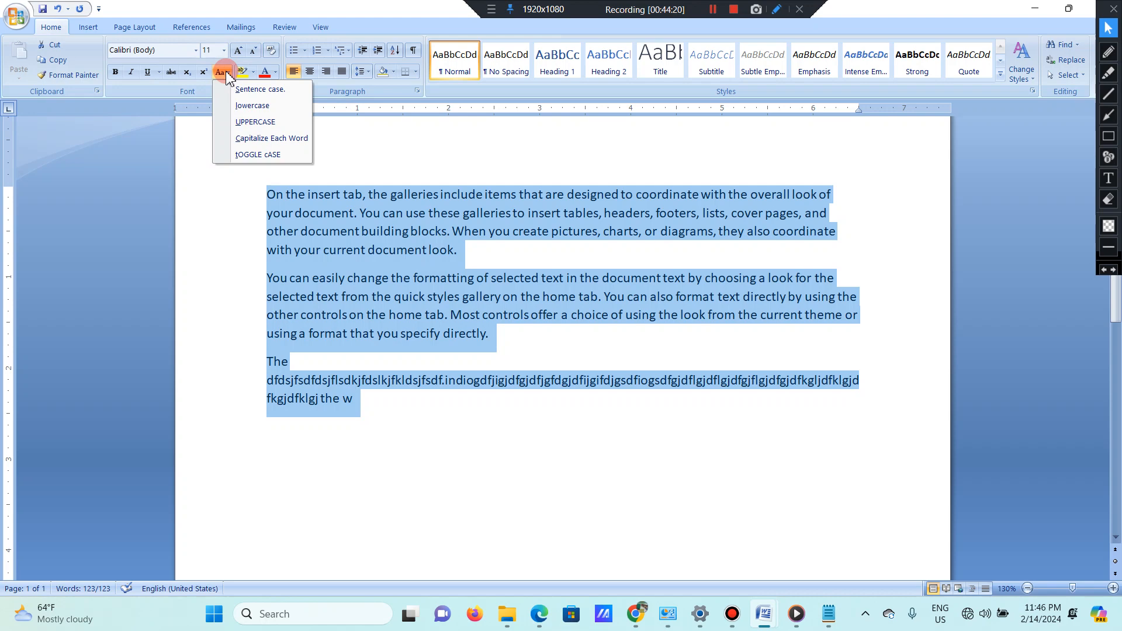
{"action": "left_click", "coordinate": [227, 76]}
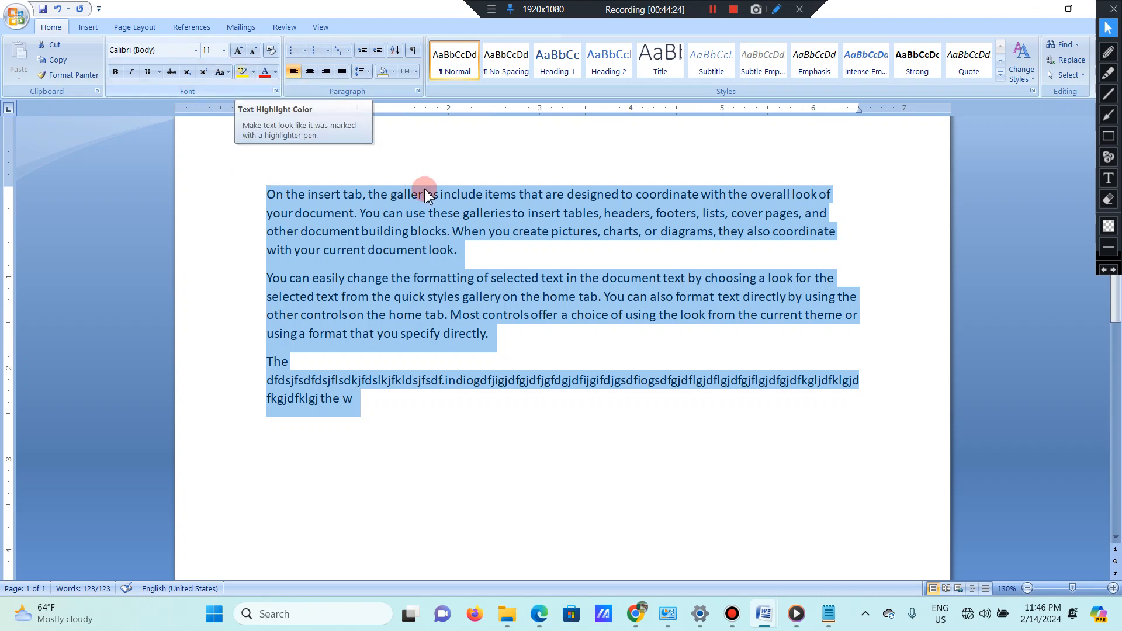
{"action": "left_click", "coordinate": [659, 209]}
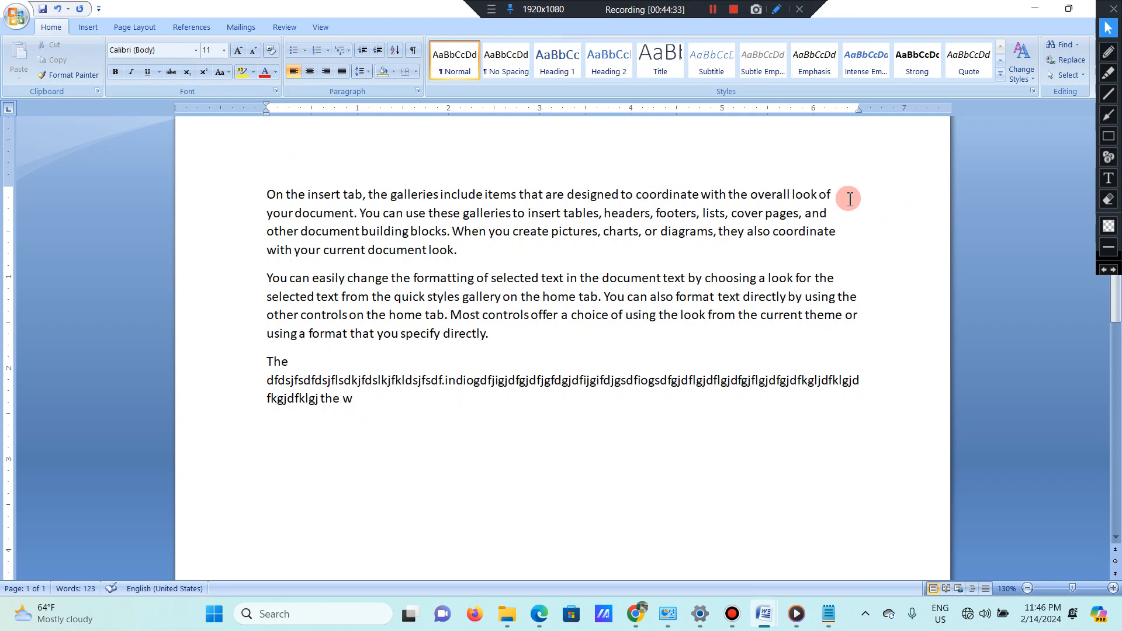
{"action": "left_click_drag", "start_coordinate": [847, 196], "coordinate": [401, 193]}
{"action": "left_click", "coordinate": [401, 193]}
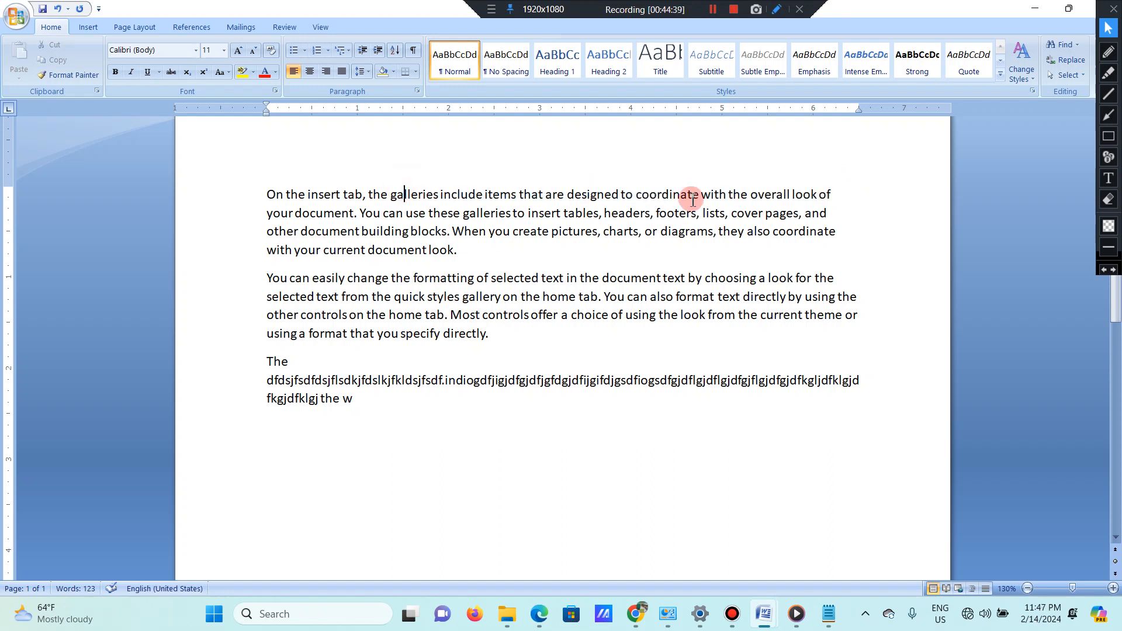
Step: Highlight the first line of the first paragraph in yellow
{"action": "left_click_drag", "start_coordinate": [847, 193], "coordinate": [275, 193]}
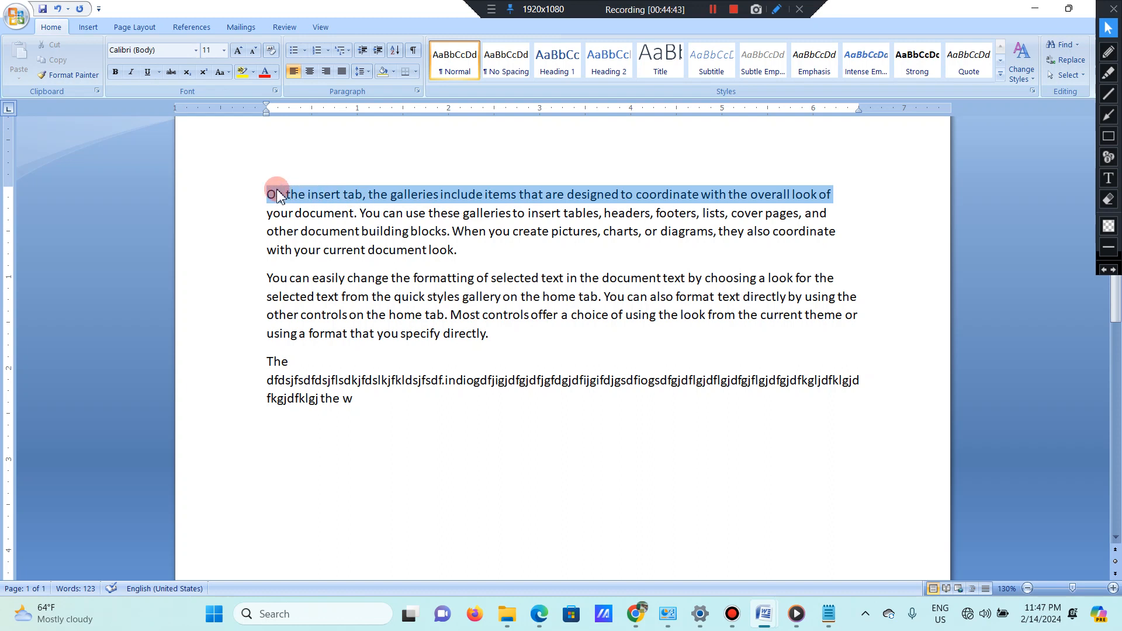
{"action": "left_click", "coordinate": [254, 72]}
{"action": "left_click", "coordinate": [253, 71]}
{"action": "left_click", "coordinate": [253, 73]}
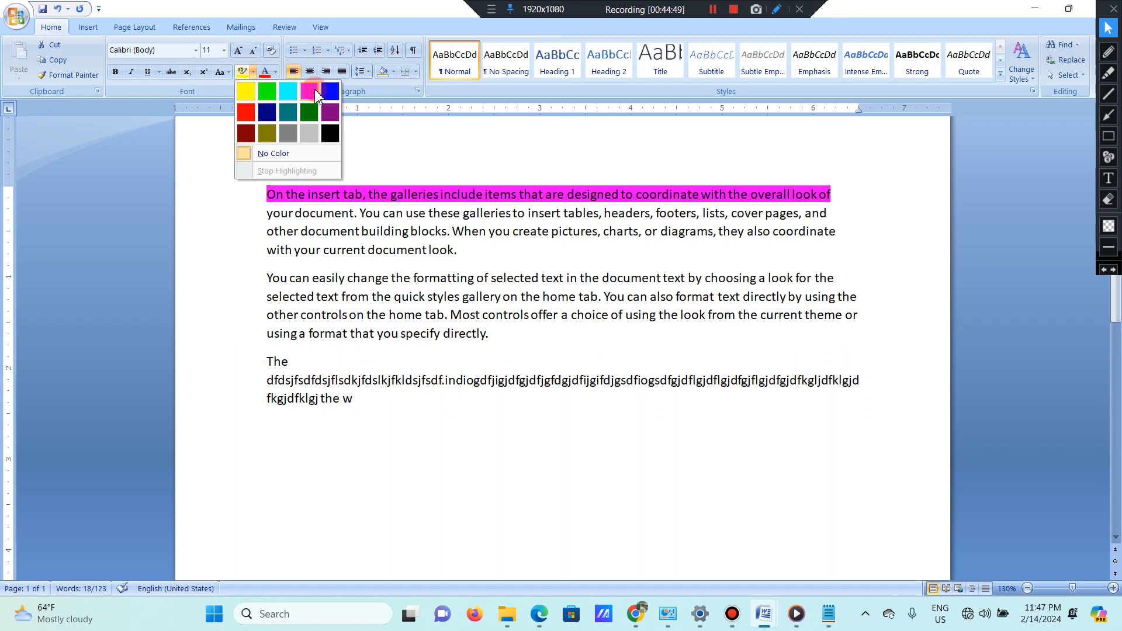
{"action": "left_click", "coordinate": [248, 91]}
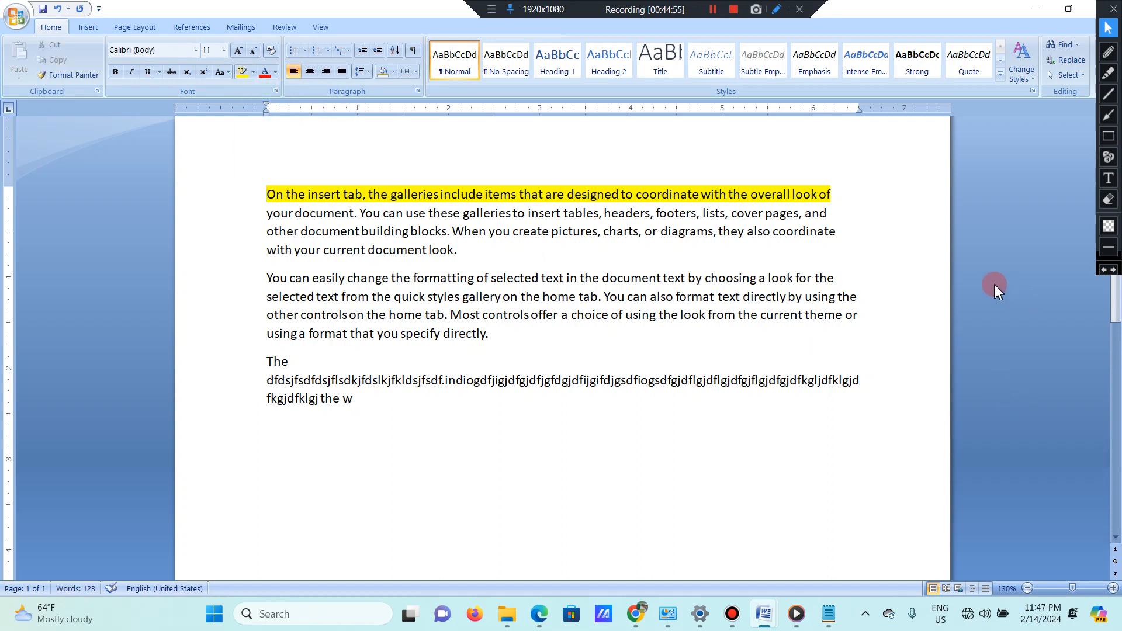
Step: Remove the highlight from the first line of the first paragraph by setting it to No Color
{"action": "left_click_drag", "start_coordinate": [831, 196], "coordinate": [502, 174]}
{"action": "left_click_drag", "start_coordinate": [832, 195], "coordinate": [143, 168]}
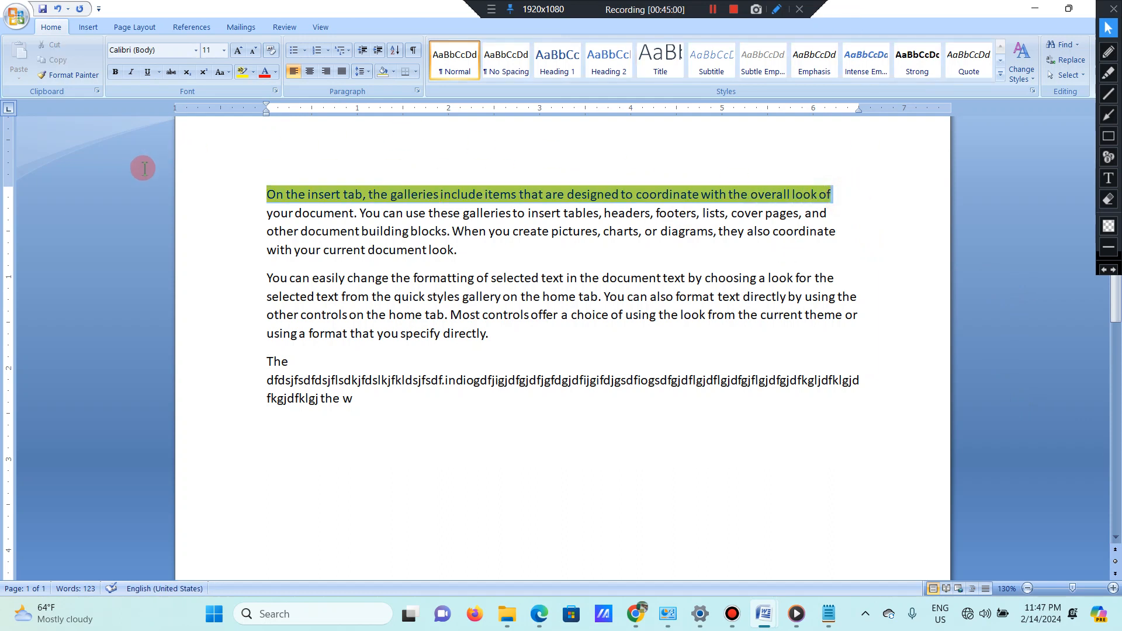
{"action": "left_click", "coordinate": [253, 72]}
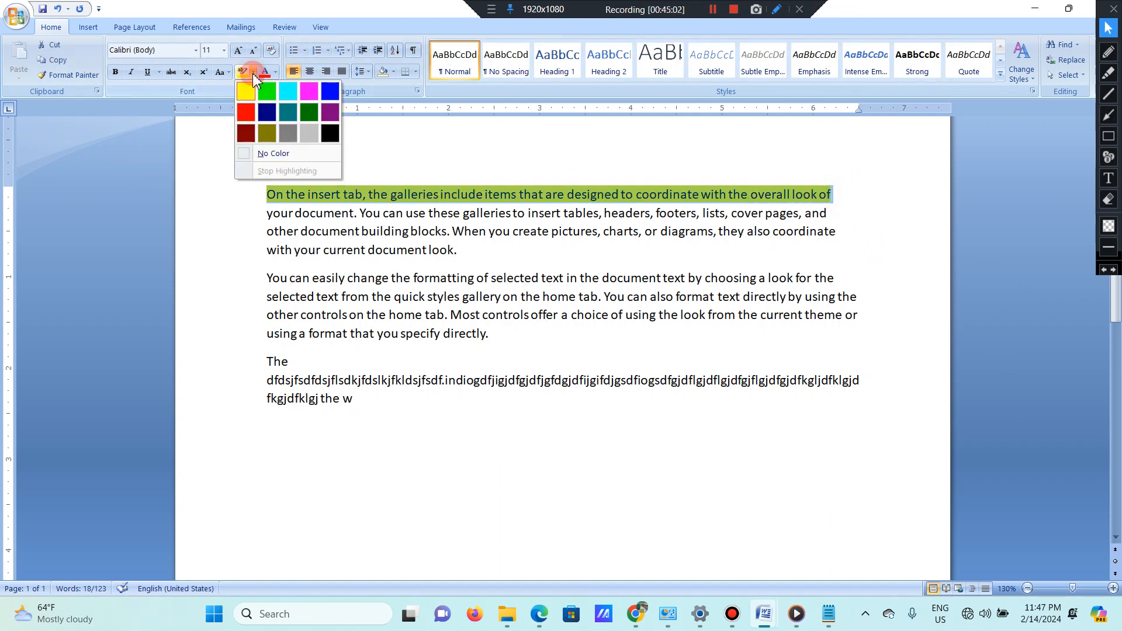
{"action": "left_click", "coordinate": [261, 154]}
{"action": "left_click", "coordinate": [291, 155]}
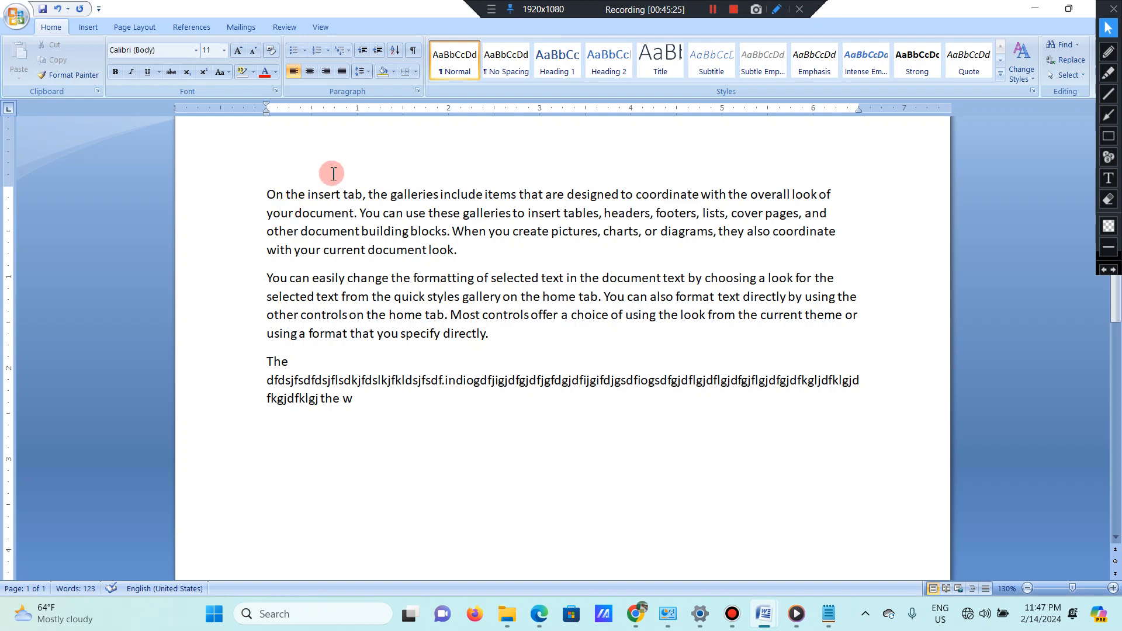
Step: Set the font color of the whole first paragraph to a blue chosen from the extended color palette
{"action": "left_click_drag", "start_coordinate": [459, 257], "coordinate": [161, 122]}
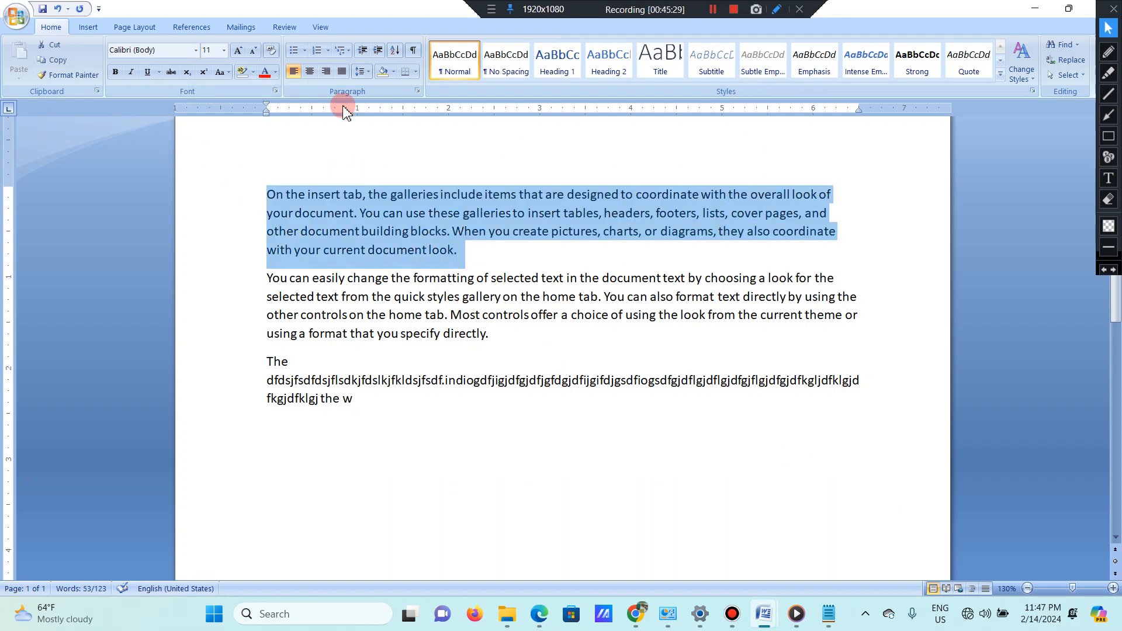
{"action": "left_click", "coordinate": [277, 72]}
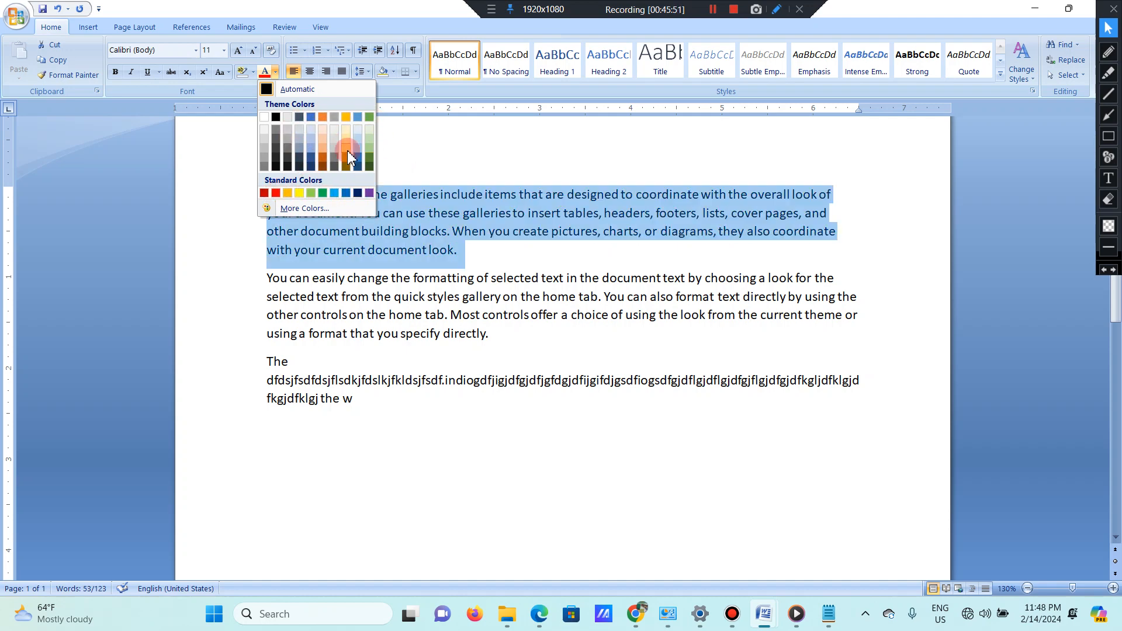
{"action": "left_click", "coordinate": [306, 208]}
{"action": "left_click", "coordinate": [517, 242]}
{"action": "left_click", "coordinate": [532, 242]}
{"action": "left_click", "coordinate": [629, 204]}
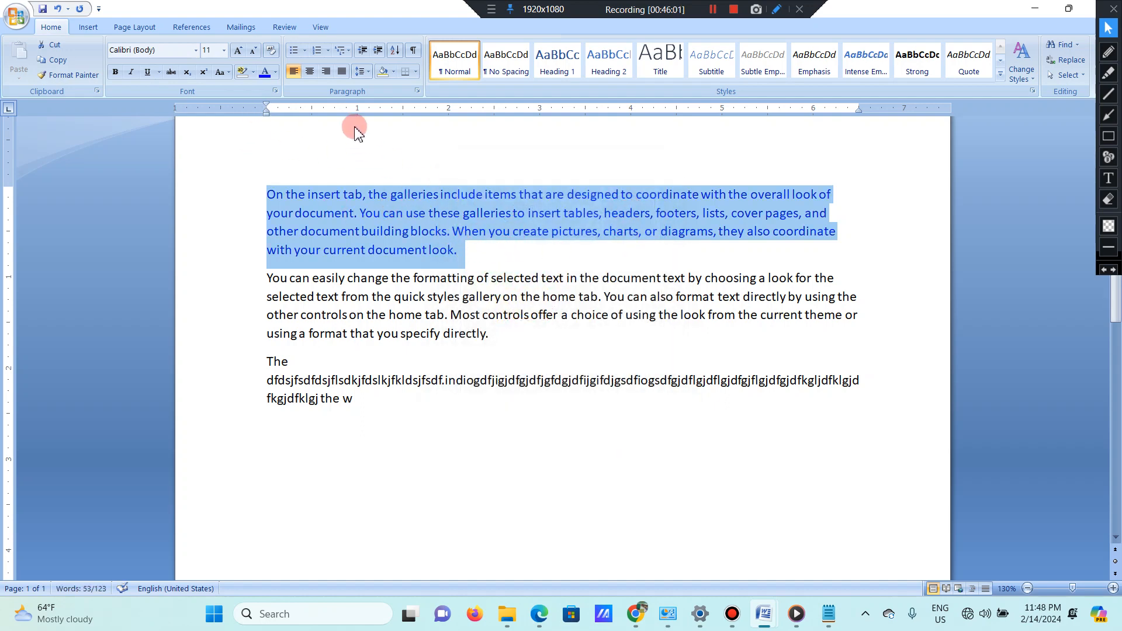
{"action": "left_click", "coordinate": [275, 71]}
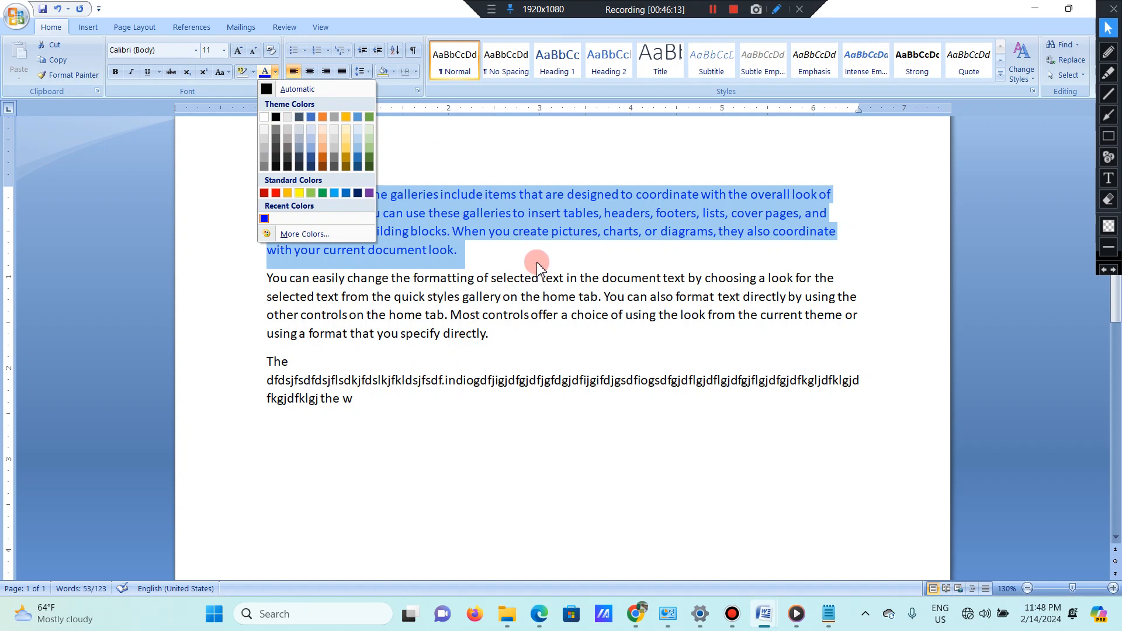
{"action": "left_click", "coordinate": [494, 252]}
{"action": "left_click", "coordinate": [509, 256]}
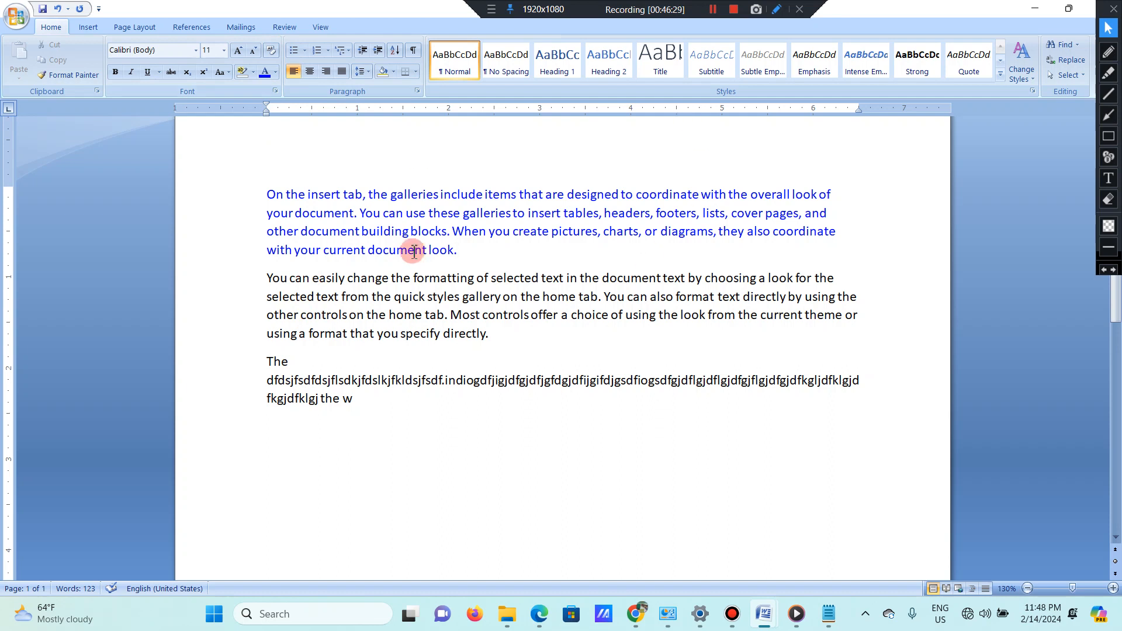
Step: Format all three paragraphs as bold, italic and underlined, with a standard red font color
{"action": "left_click_drag", "start_coordinate": [398, 401], "coordinate": [242, 189]}
{"action": "left_click", "coordinate": [94, 75]}
{"action": "left_click", "coordinate": [116, 72]}
{"action": "left_click", "coordinate": [132, 73]}
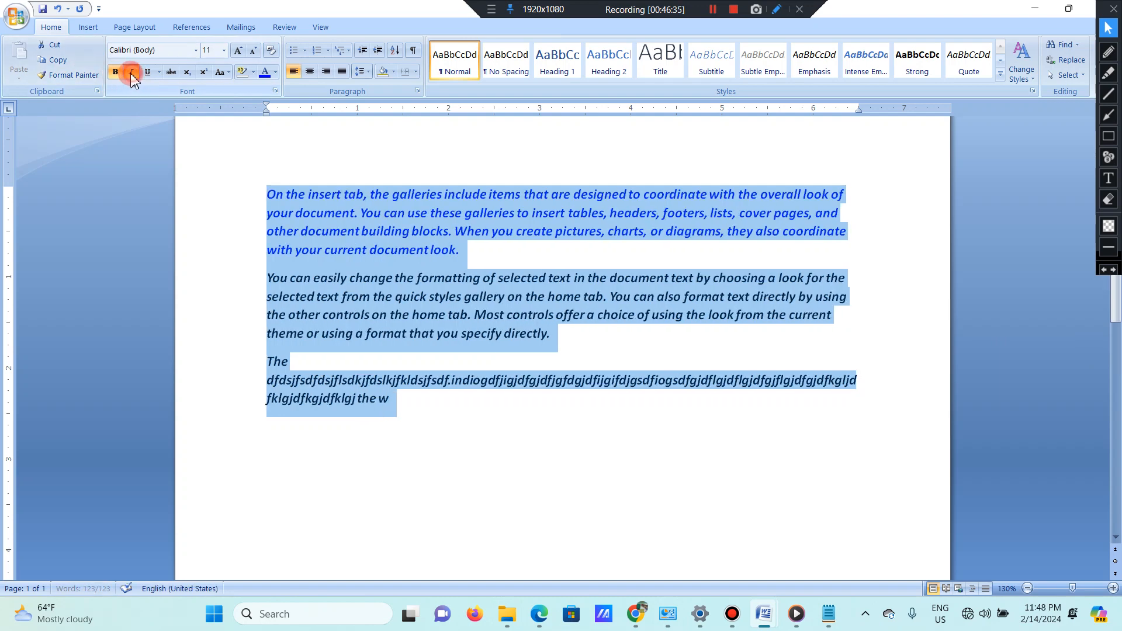
{"action": "left_click", "coordinate": [146, 72]}
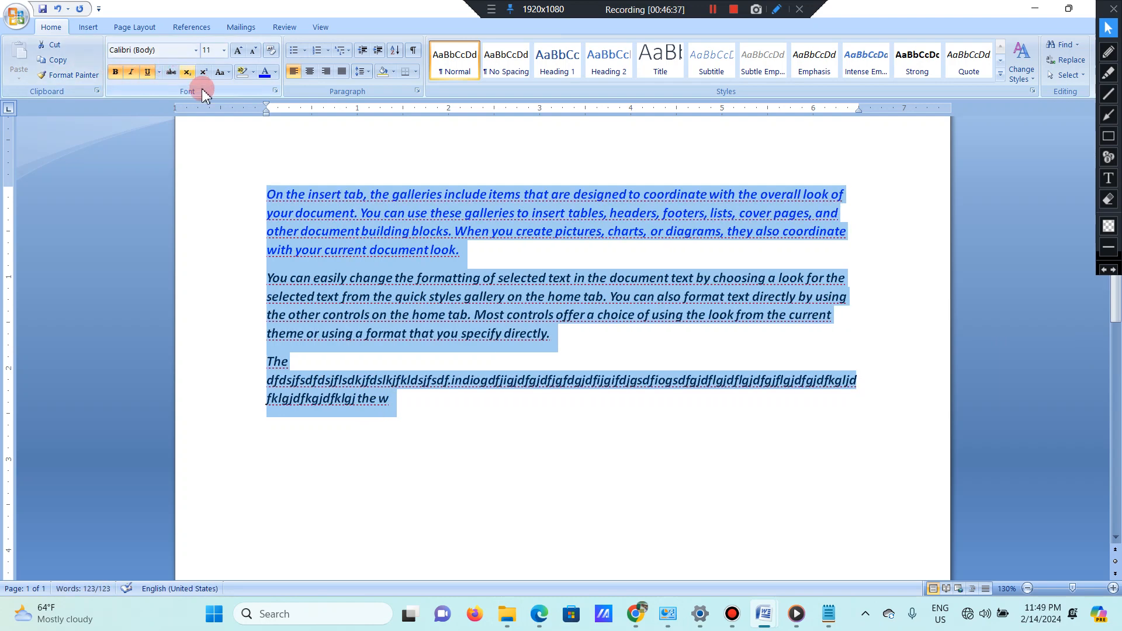
{"action": "left_click", "coordinate": [276, 72]}
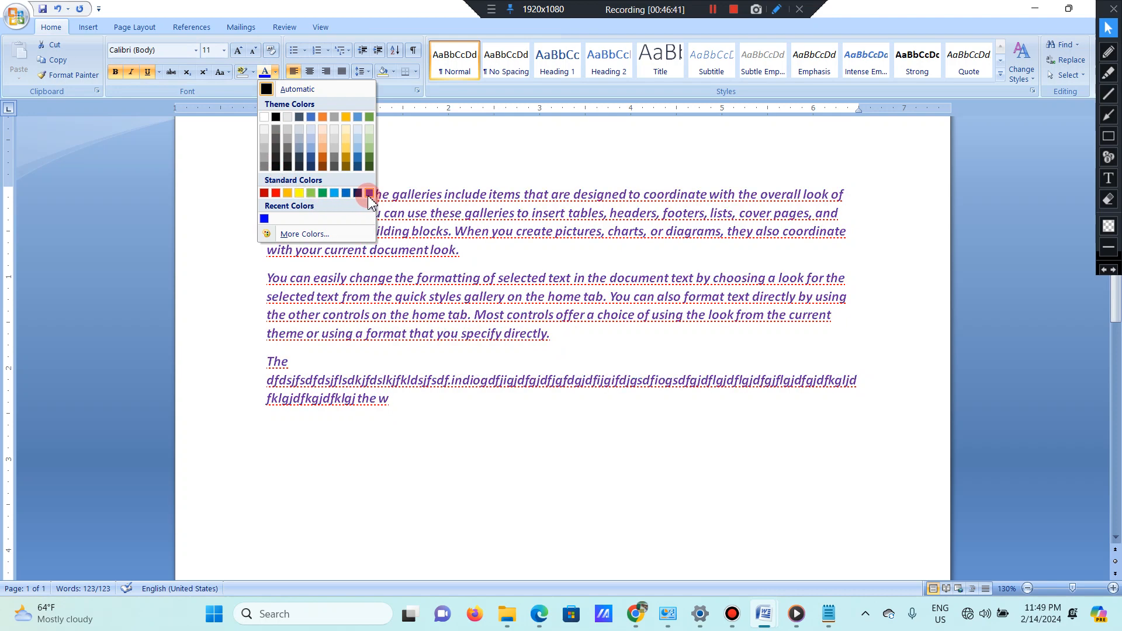
{"action": "left_click", "coordinate": [277, 193]}
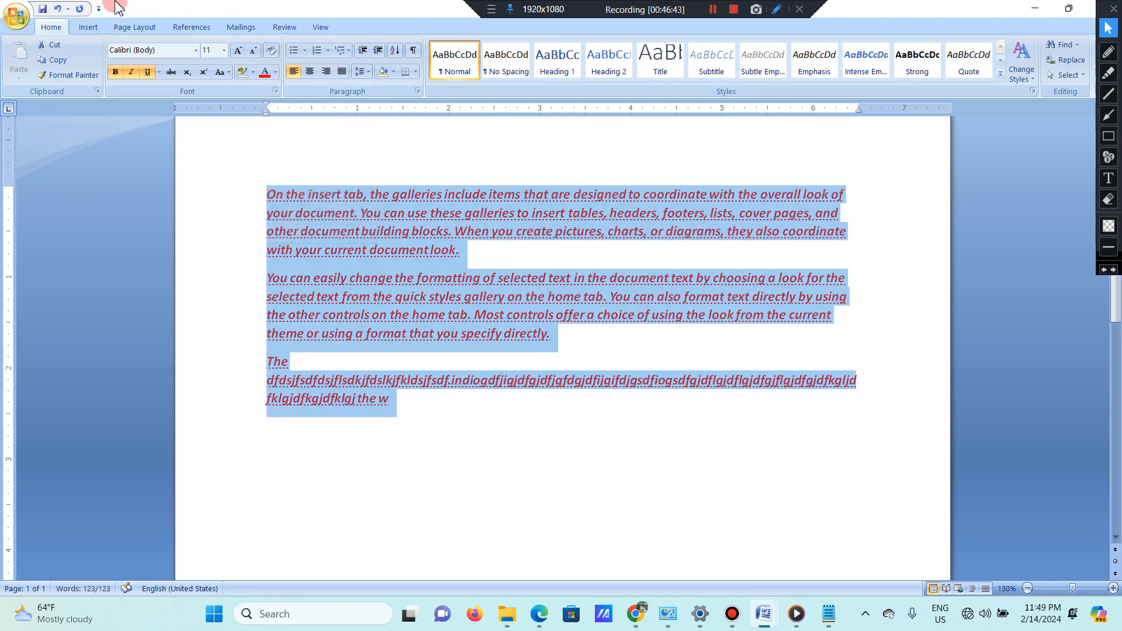
Step: Enlarge the text of all three paragraphs step by step with Grow Font to size 48
{"action": "left_click", "coordinate": [239, 52]}
{"action": "left_click", "coordinate": [239, 51]}
{"action": "left_click", "coordinate": [240, 51]}
{"action": "left_click", "coordinate": [240, 51]}
{"action": "left_click", "coordinate": [240, 52]}
{"action": "left_click", "coordinate": [240, 52]}
{"action": "left_click", "coordinate": [240, 51]}
{"action": "left_click", "coordinate": [239, 52]}
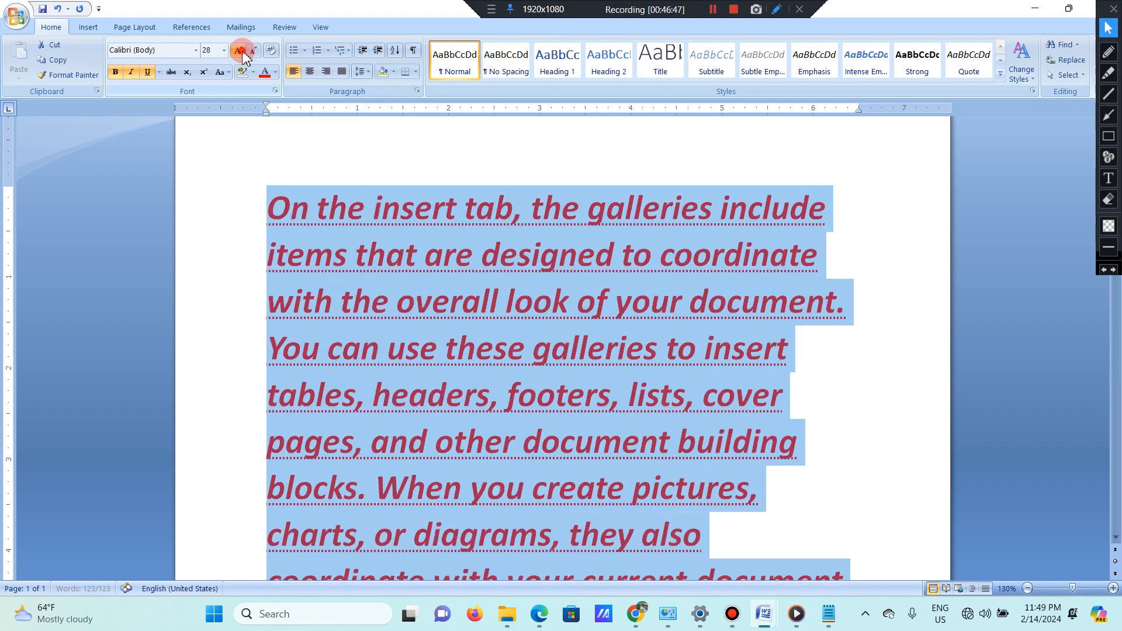
{"action": "left_click", "coordinate": [240, 51]}
{"action": "left_click", "coordinate": [240, 52]}
{"action": "left_click", "coordinate": [240, 51]}
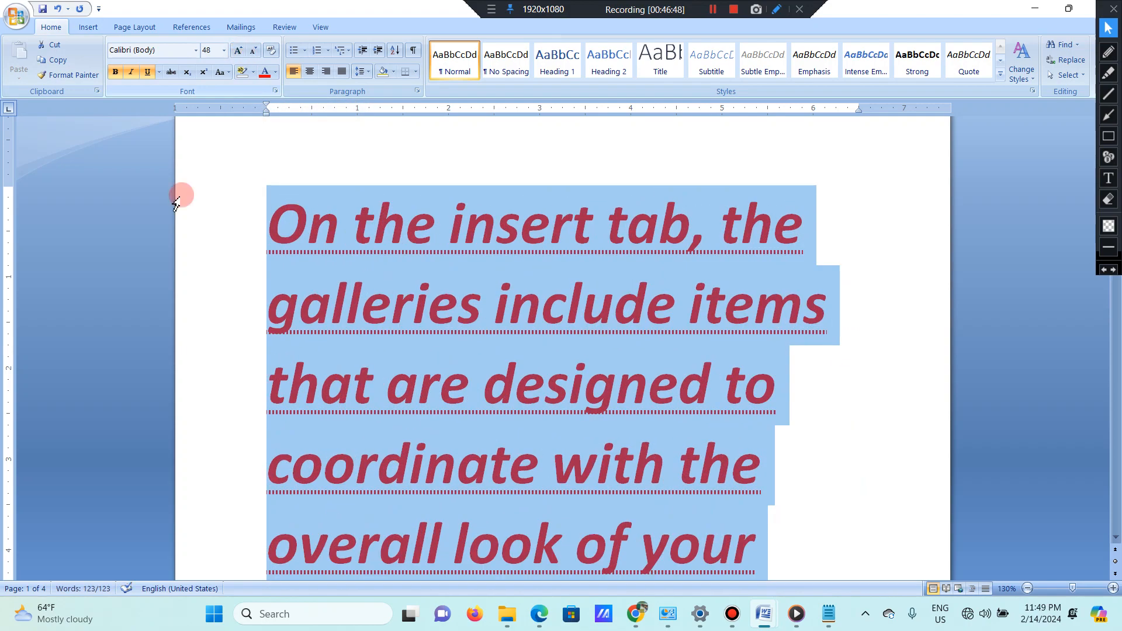
{"action": "left_click", "coordinate": [509, 276]}
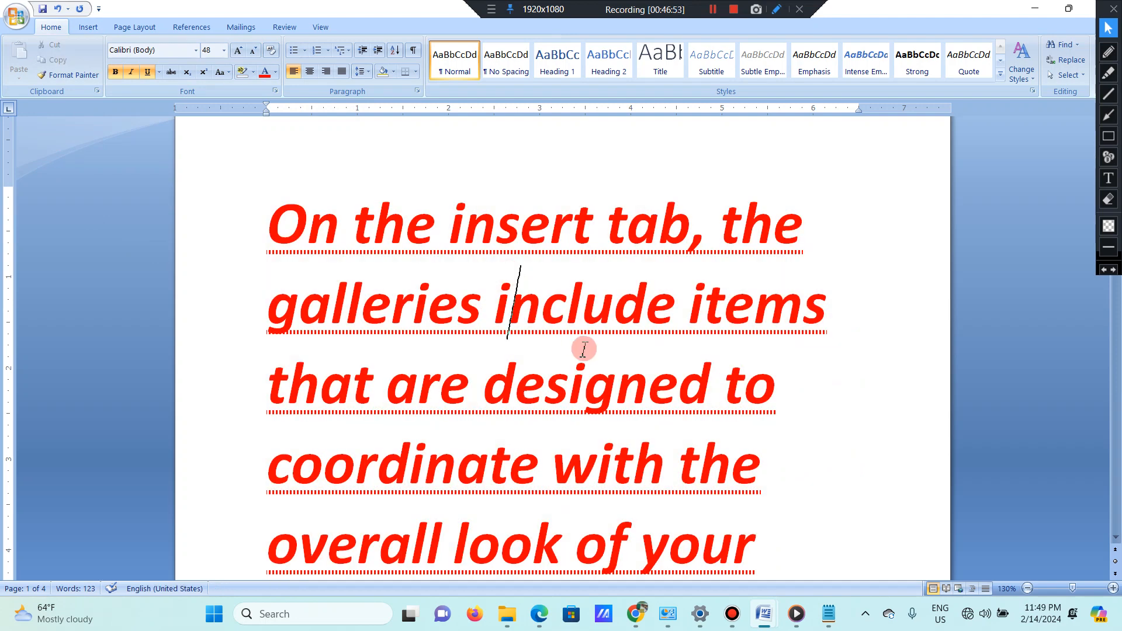
Step: Highlight the entire document text in yellow
{"action": "key", "text": "ctrl+a"}
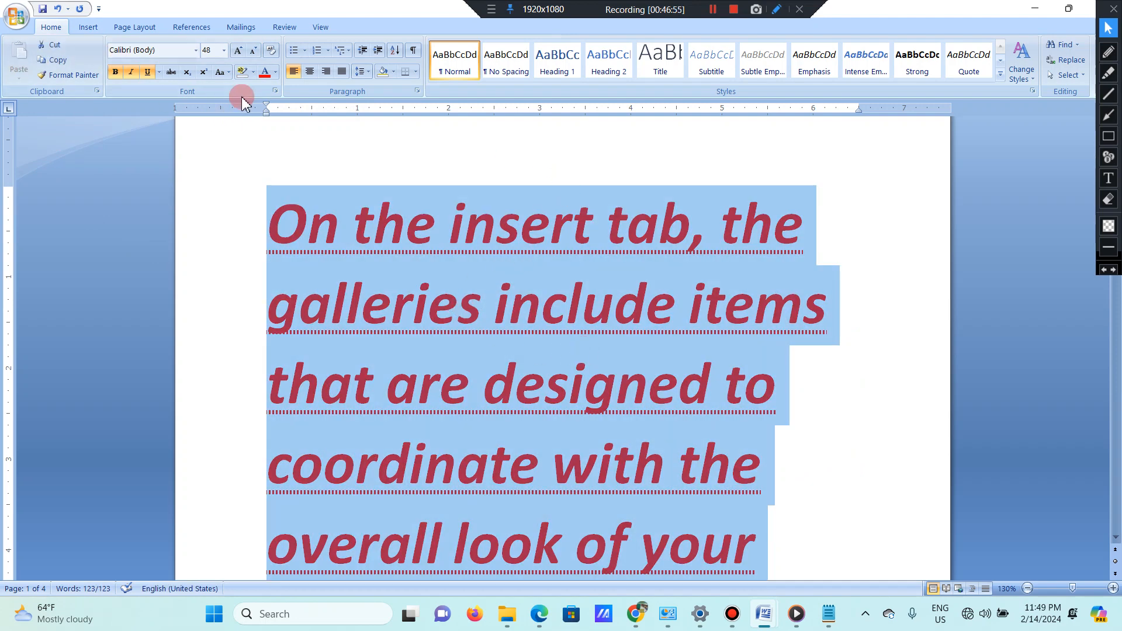
{"action": "left_click", "coordinate": [253, 71]}
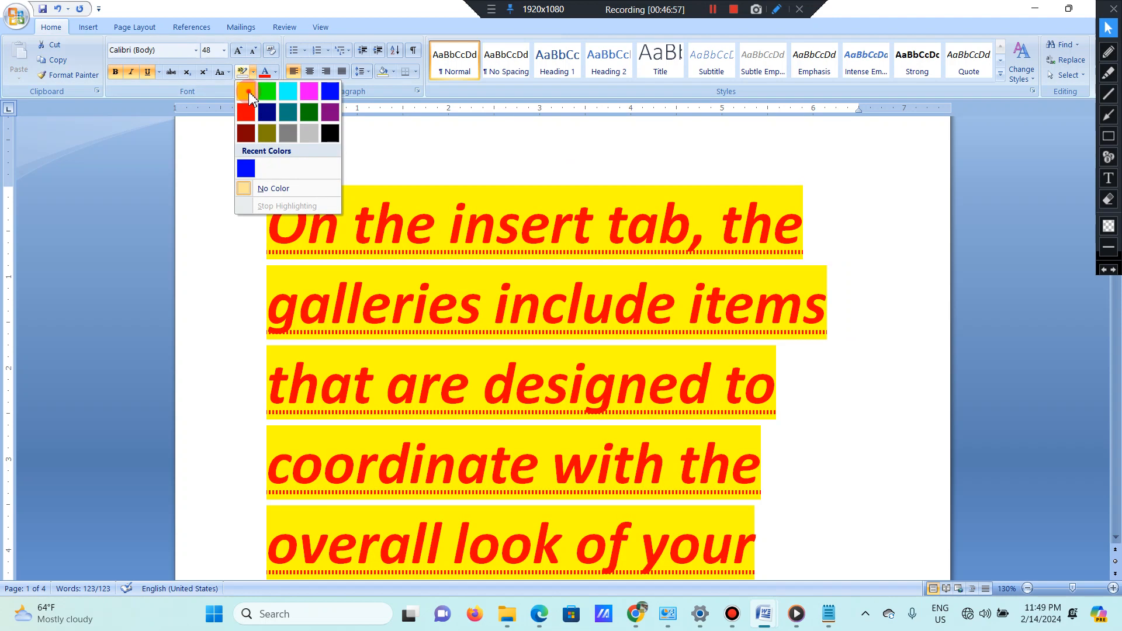
{"action": "left_click", "coordinate": [246, 90]}
{"action": "left_click", "coordinate": [882, 436]}
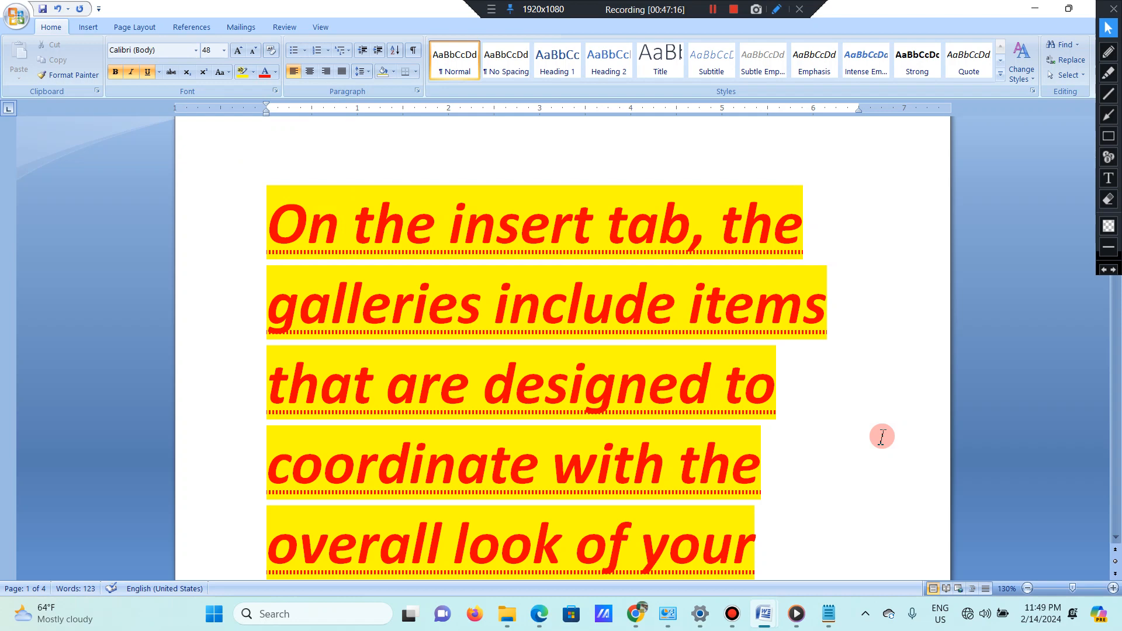
Step: Undo the yellow highlight on the whole text and redo it, finishing at the end of the document
{"action": "key", "text": "ctrl+a"}
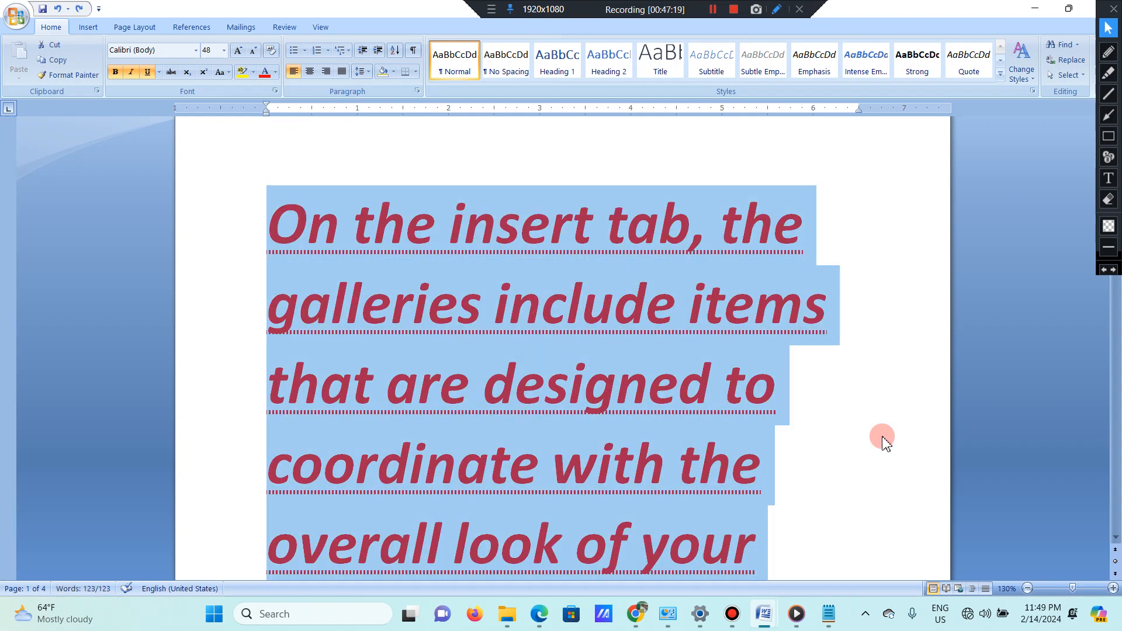
{"action": "key", "text": "ctrl+shift+comma"}
{"action": "key", "text": "ctrl+shift+period"}
{"action": "key", "text": "ctrl+End"}
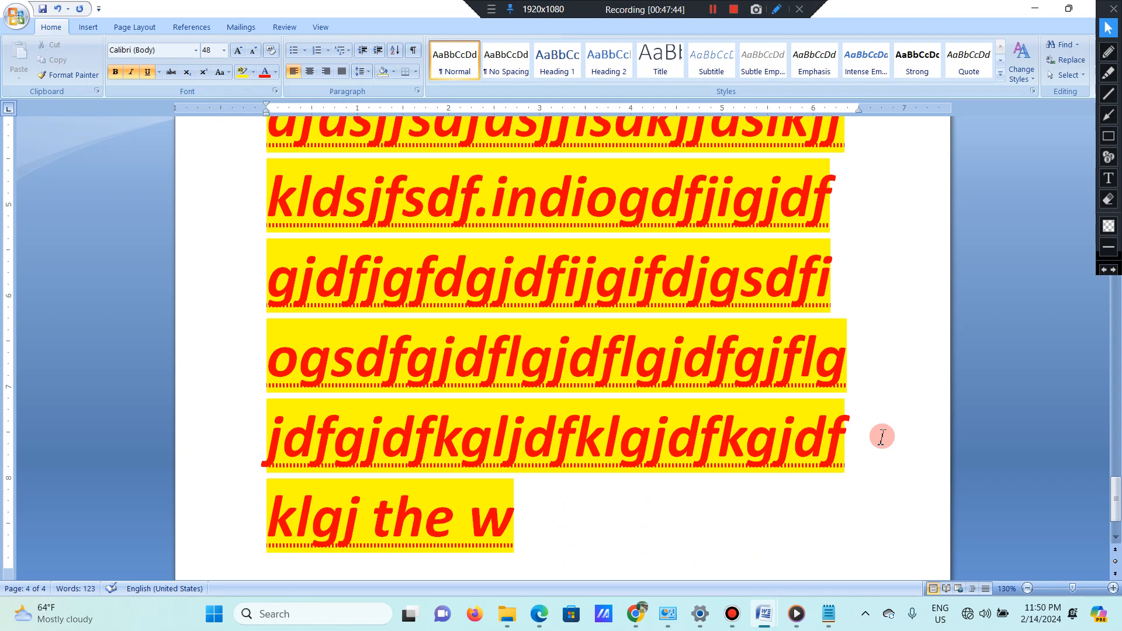
Step: Clear the formatting of the entire document text
{"action": "key", "text": "ctrl+a"}
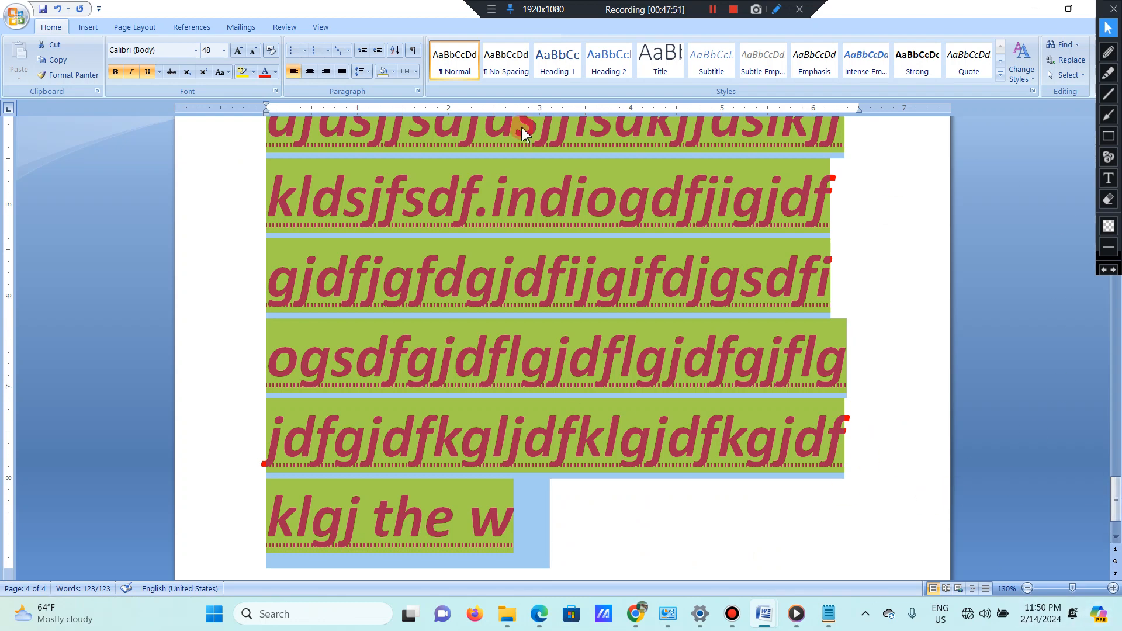
{"action": "left_click", "coordinate": [270, 52]}
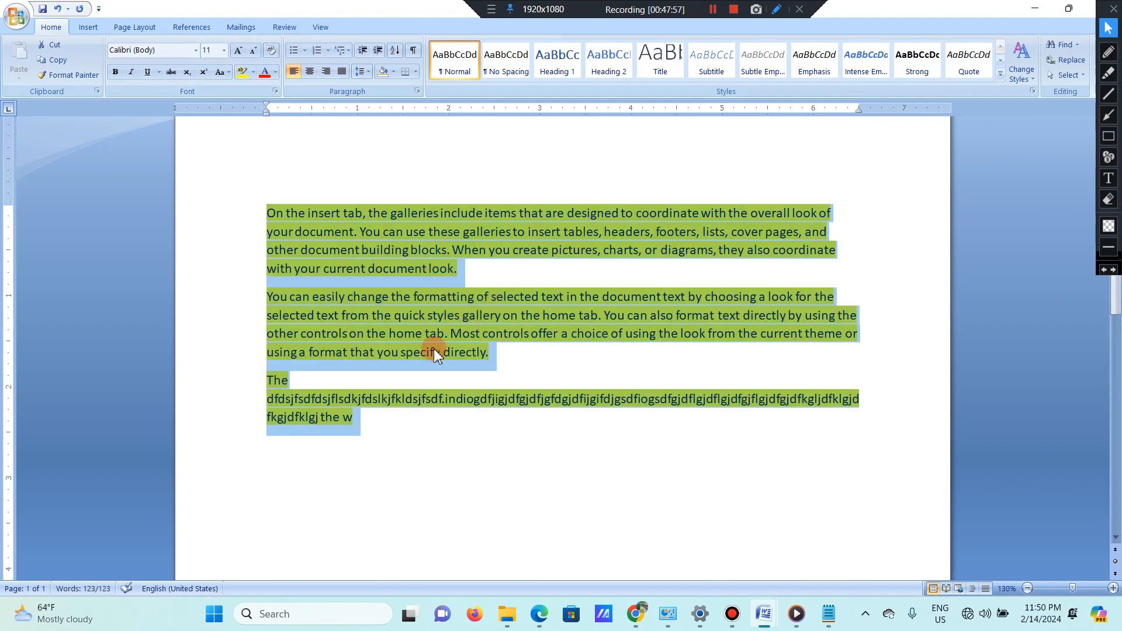
{"action": "left_click", "coordinate": [366, 390]}
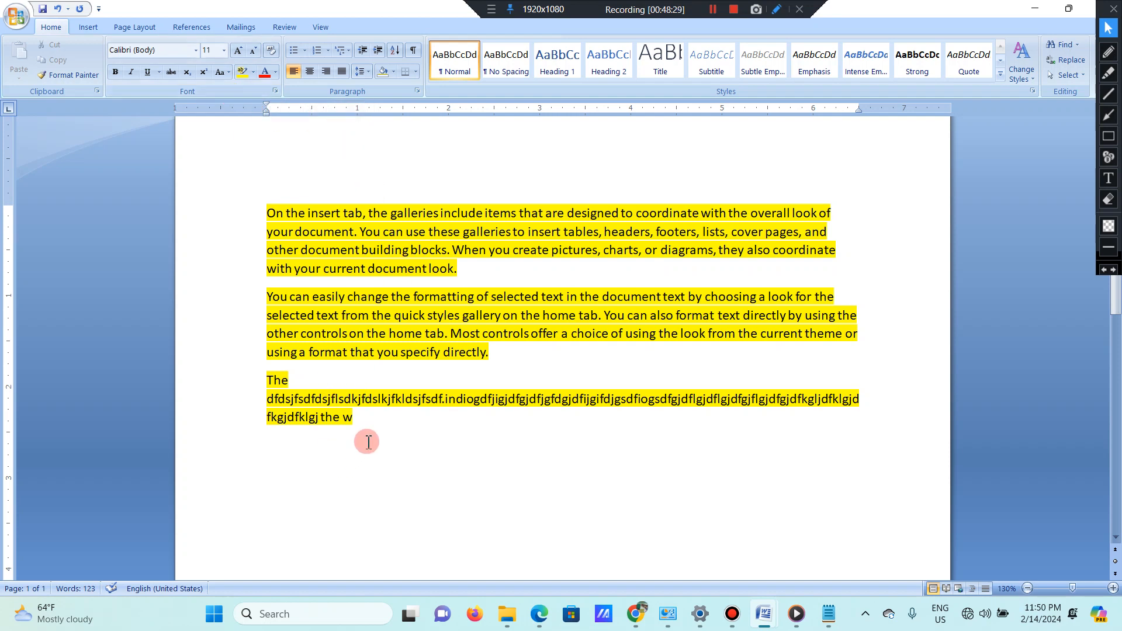
Step: Remove the yellow highlight from all three paragraphs by setting it to No Color
{"action": "left_click_drag", "start_coordinate": [366, 428], "coordinate": [146, 136]}
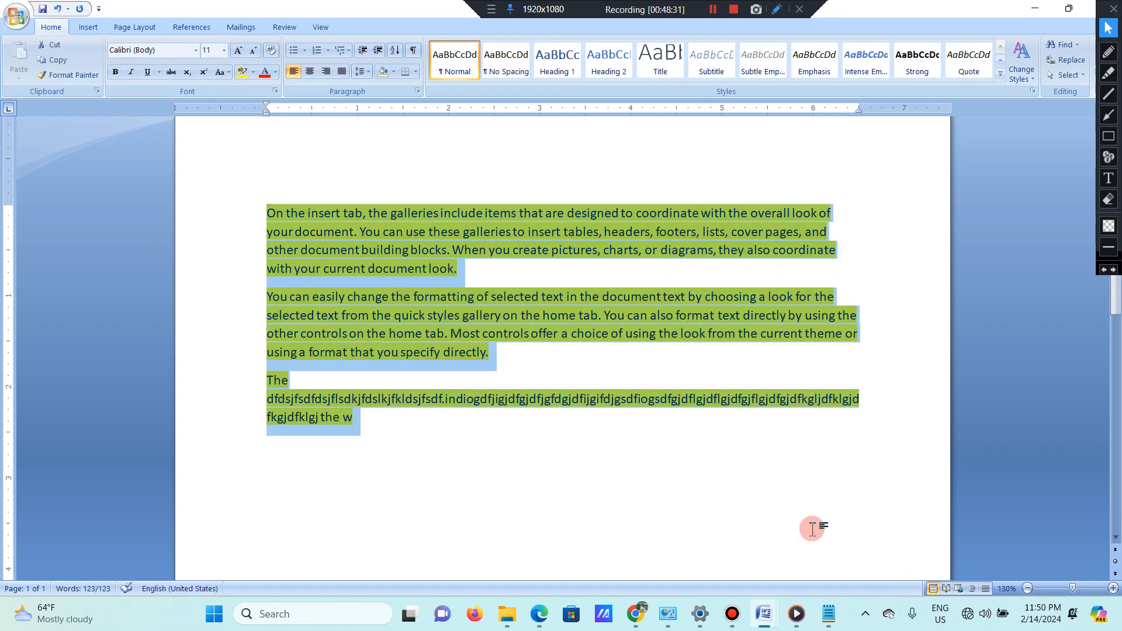
{"action": "left_click", "coordinate": [254, 72]}
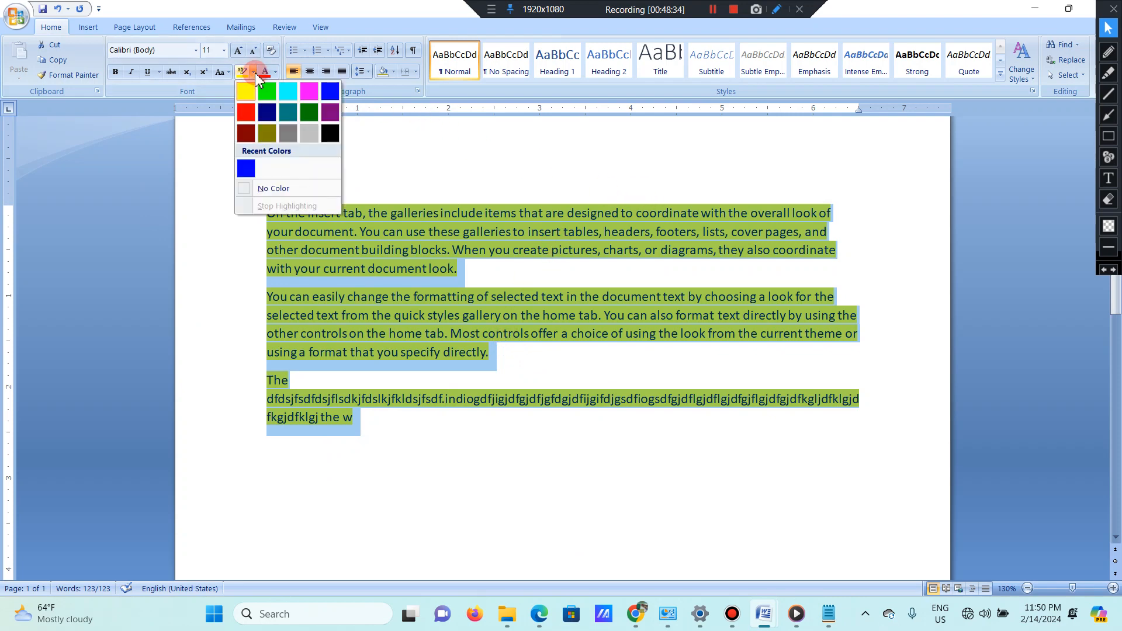
{"action": "left_click", "coordinate": [263, 188]}
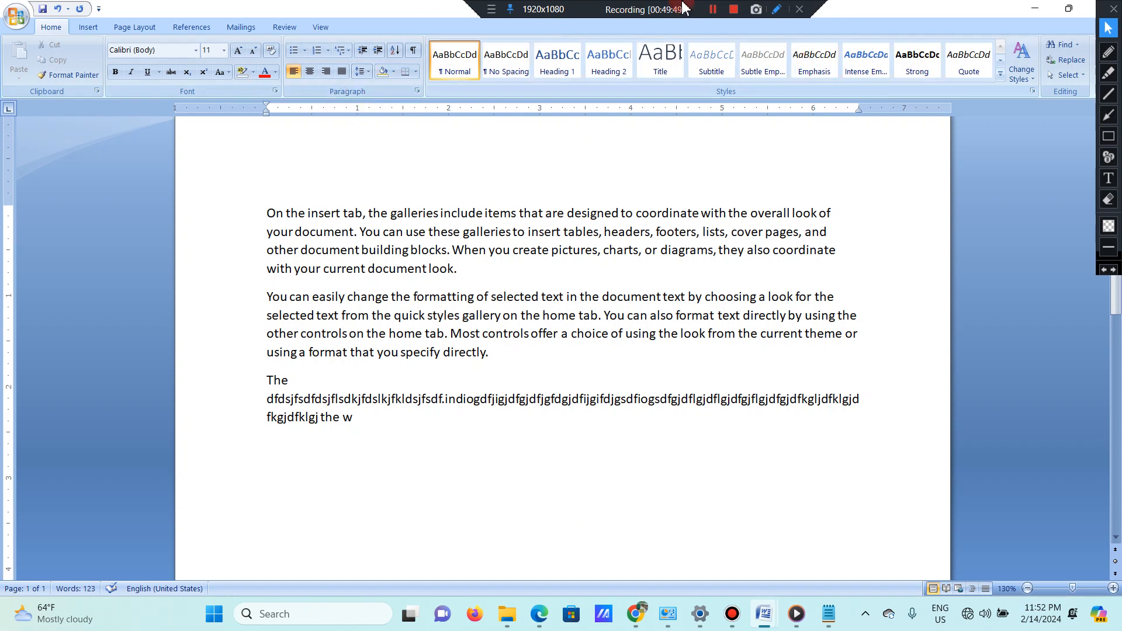
{"action": "left_click", "coordinate": [713, 9]}
{"action": "left_click", "coordinate": [714, 11]}
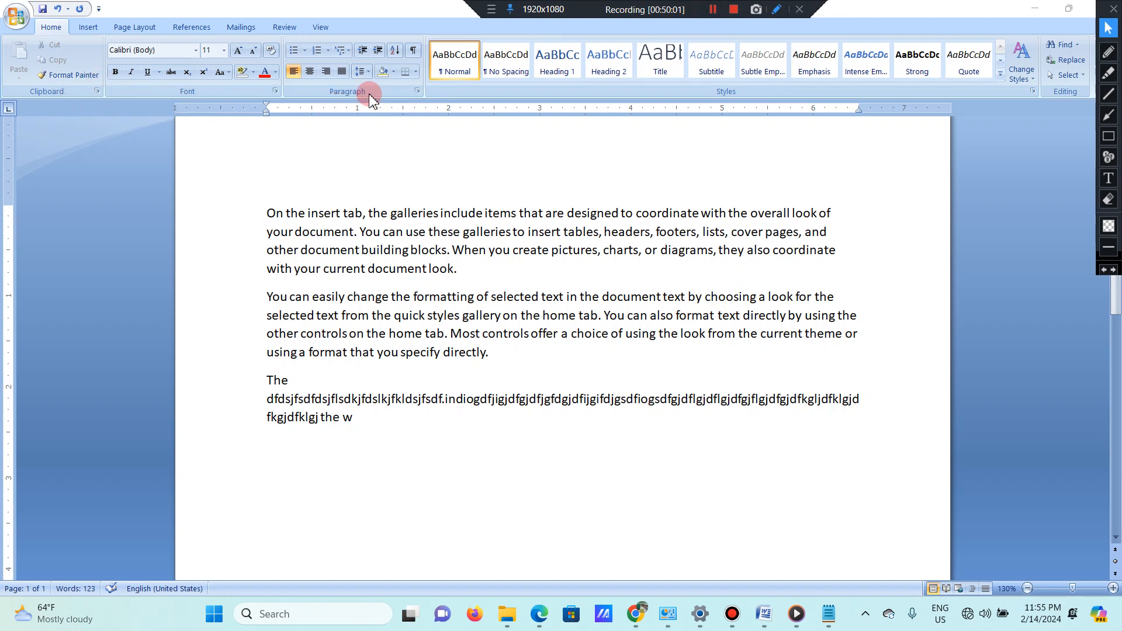
Step: Delete all three sample paragraphs so that the page is blank
{"action": "left_click", "coordinate": [379, 416]}
{"action": "left_click_drag", "start_coordinate": [372, 416], "coordinate": [180, 188]}
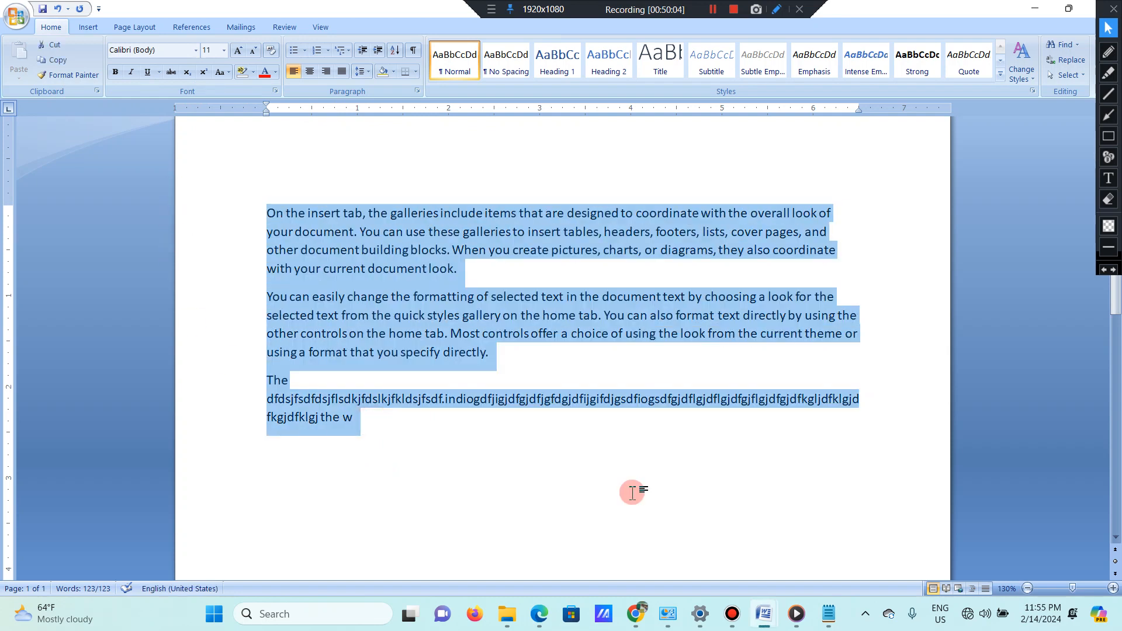
{"action": "key", "text": "Delete"}
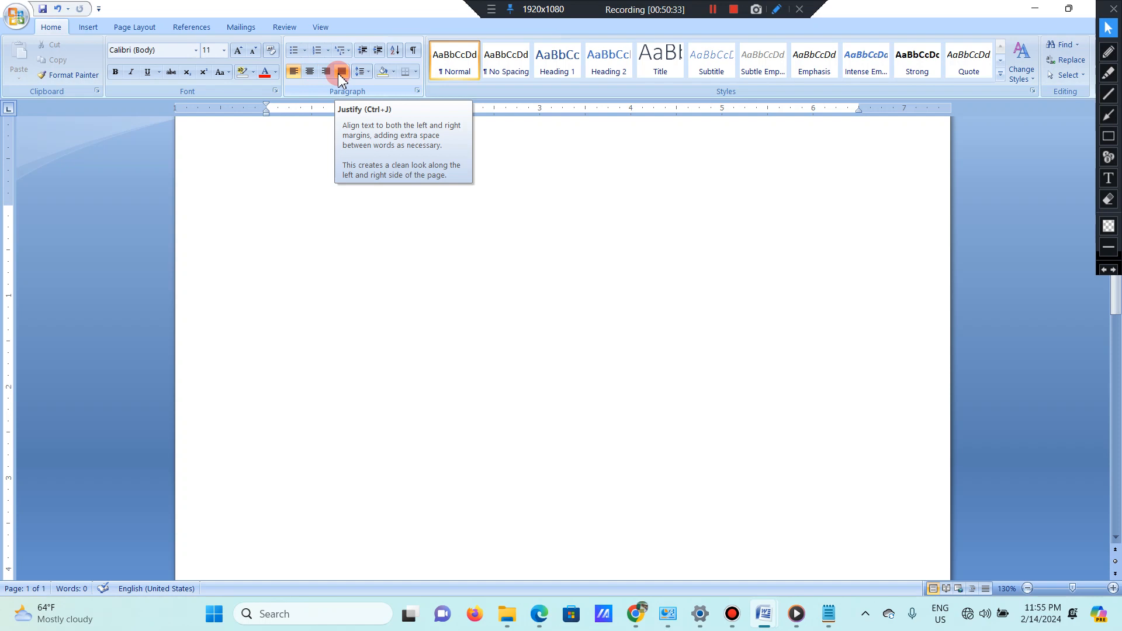
Step: Write RESUME on the first line and shift it to the middle of the line with blank space in front, keeping left alignment
{"action": "scroll", "coordinate": [374, 283], "scroll_direction": "up", "scroll_amount": 1}
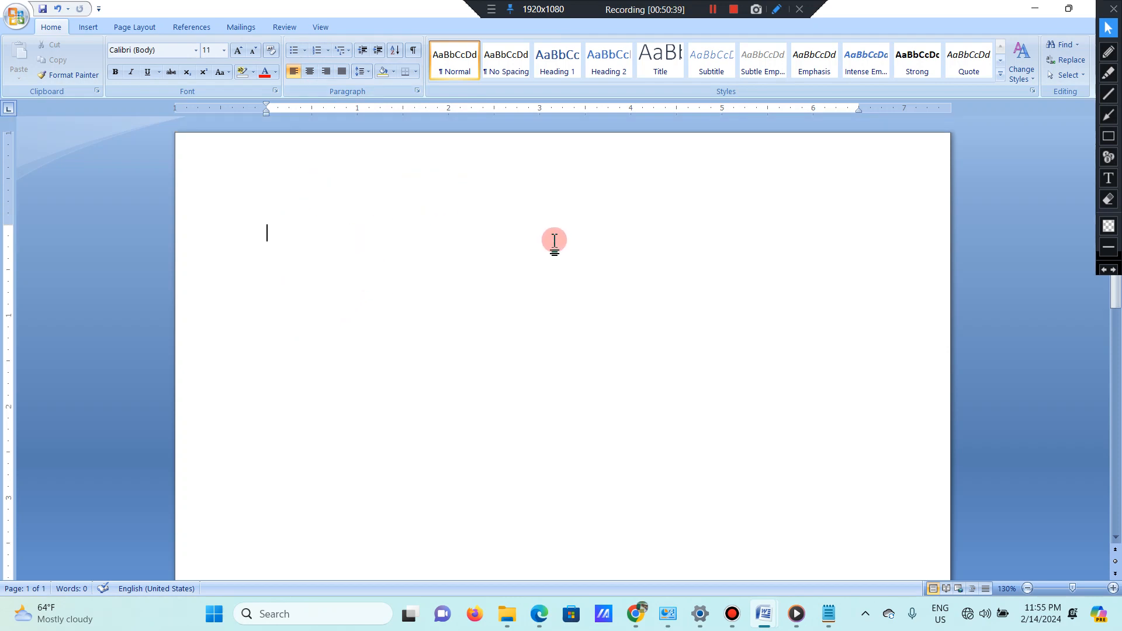
{"action": "type", "text": "RESUME"}
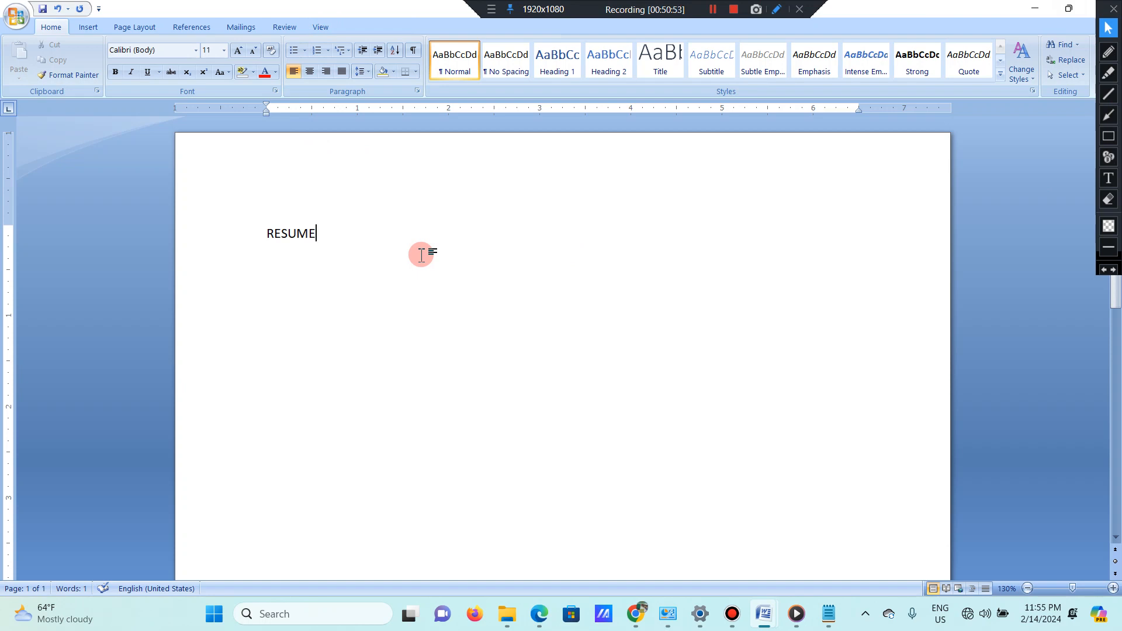
{"action": "key", "text": "Left"}
{"action": "key", "text": "Left"}
{"action": "key", "text": "Left"}
{"action": "key", "text": "Left"}
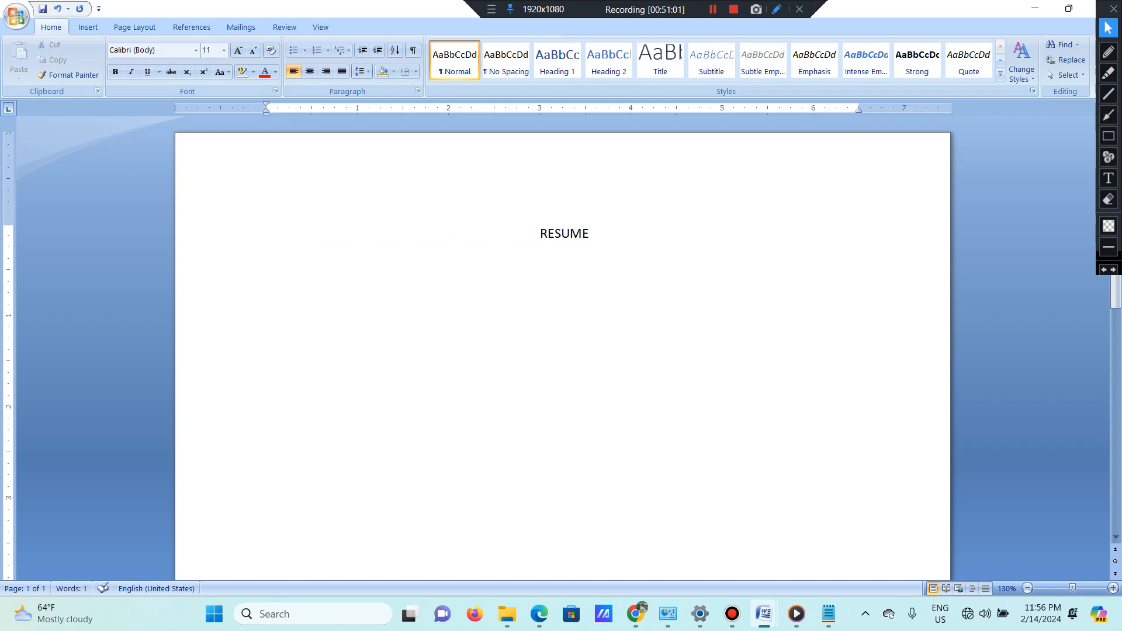
Step: Delete the blank space in front of RESUME and the word itself so that the page is empty
{"action": "key", "text": "BackSpace"}
{"action": "key", "text": "BackSpace"}
{"action": "key", "text": "BackSpace"}
{"action": "key", "text": "BackSpace"}
{"action": "key", "text": "BackSpace"}
{"action": "key", "text": "BackSpace"}
{"action": "key", "text": "BackSpace"}
{"action": "key", "text": "BackSpace"}
{"action": "key", "text": "BackSpace"}
{"action": "key", "text": "BackSpace"}
{"action": "key", "text": "BackSpace"}
{"action": "key", "text": "BackSpace"}
{"action": "key", "text": "BackSpace"}
{"action": "key", "text": "BackSpace"}
{"action": "key", "text": "BackSpace"}
{"action": "key", "text": "BackSpace"}
{"action": "key", "text": "BackSpace"}
{"action": "key", "text": "BackSpace"}
{"action": "key", "text": "BackSpace"}
{"action": "key", "text": "BackSpace"}
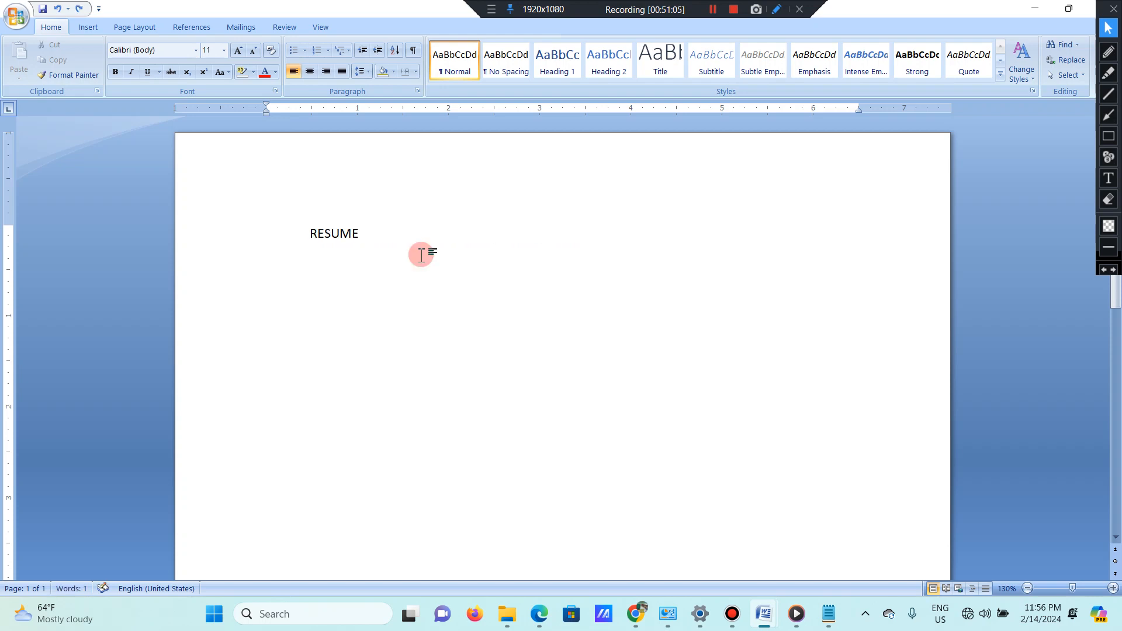
{"action": "left_click", "coordinate": [384, 233]}
{"action": "key", "text": "BackSpace"}
{"action": "key", "text": "BackSpace"}
{"action": "key", "text": "BackSpace"}
{"action": "key", "text": "BackSpace"}
{"action": "key", "text": "BackSpace"}
{"action": "key", "text": "BackSpace"}
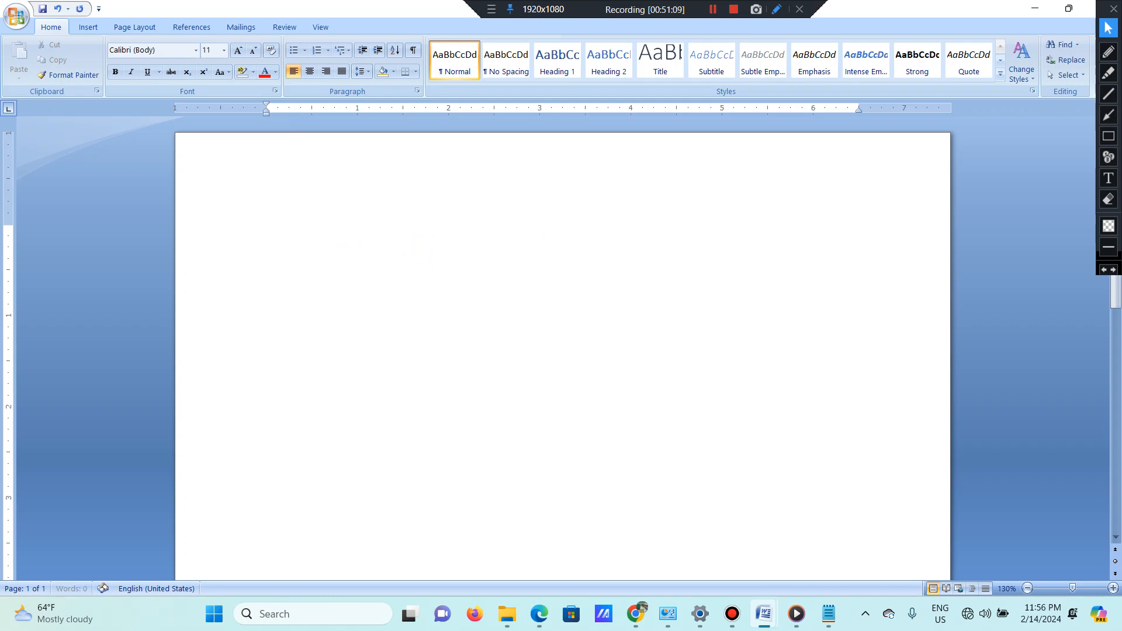
Step: Write RESUME again at the start of the first line, without the wide gap in front of it
{"action": "key", "text": "Tab"}
{"action": "key", "text": "Tab"}
{"action": "key", "text": "Tab"}
{"action": "type", "text": "RESUME"}
{"action": "key", "text": "BackSpace"}
{"action": "key", "text": "BackSpace"}
{"action": "key", "text": "BackSpace"}
{"action": "key", "text": "BackSpace"}
{"action": "key", "text": "BackSpace"}
{"action": "key", "text": "BackSpace"}
{"action": "key", "text": "BackSpace"}
{"action": "key", "text": "BackSpace"}
{"action": "type", "text": "RESUME"}
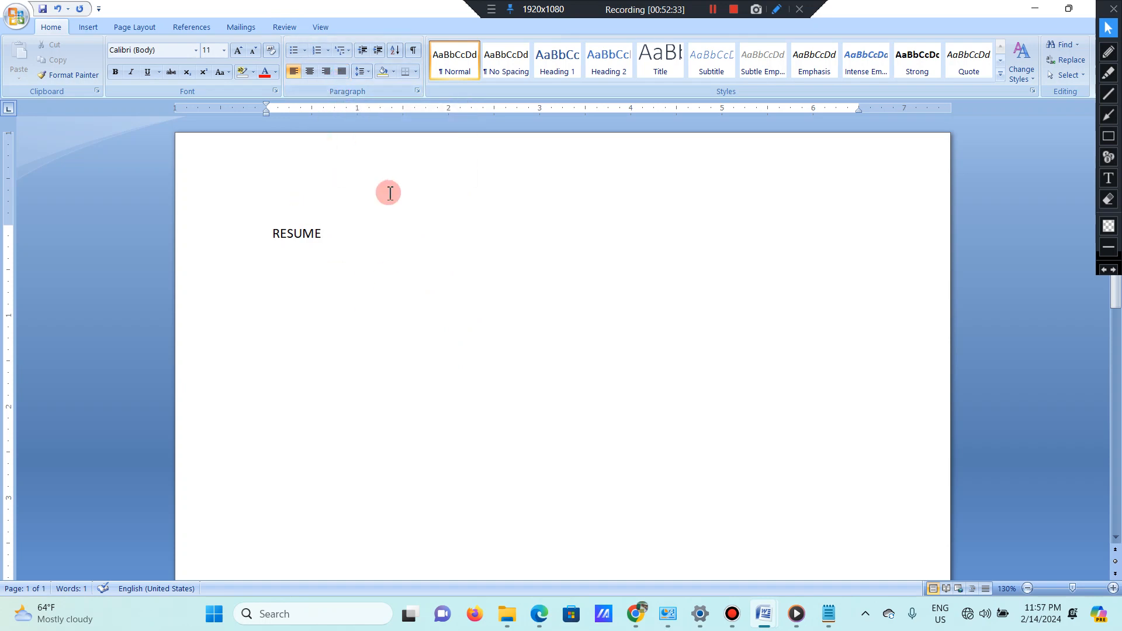
Step: Try center and right alignment on the RESUME line and return it to left alignment
{"action": "left_click", "coordinate": [308, 73]}
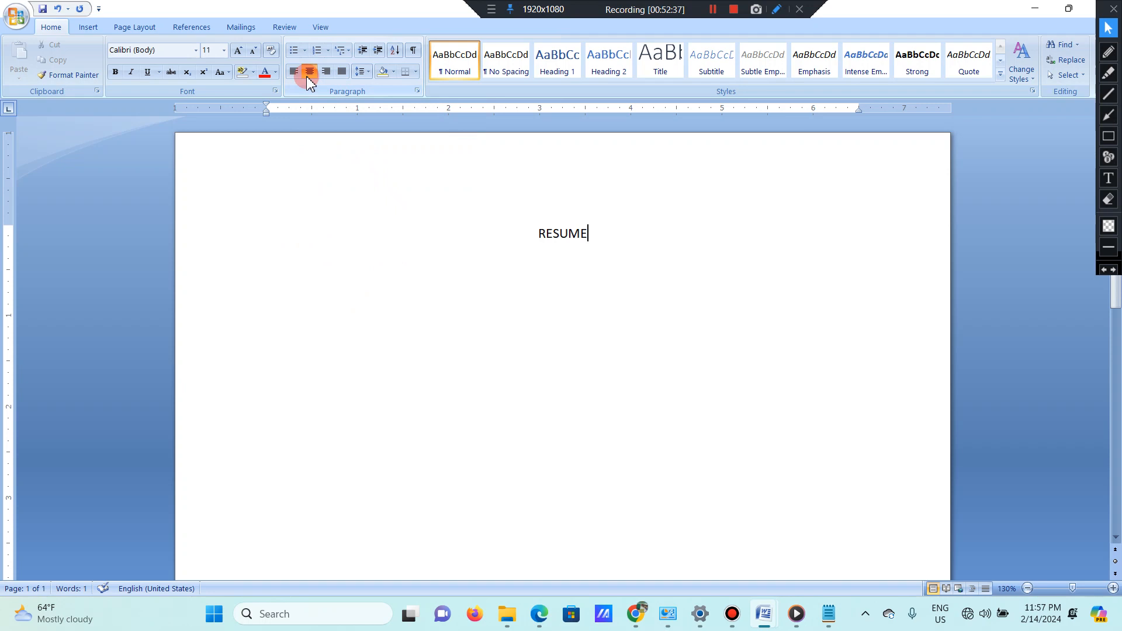
{"action": "left_click", "coordinate": [326, 73]}
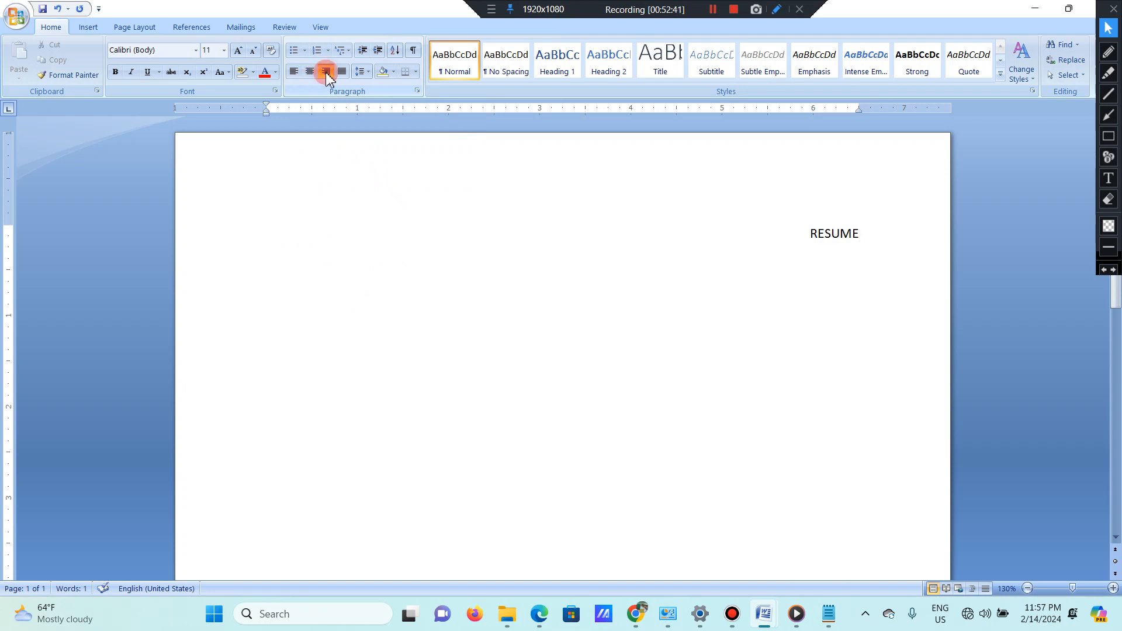
{"action": "left_click", "coordinate": [310, 73]}
{"action": "left_click", "coordinate": [324, 71]}
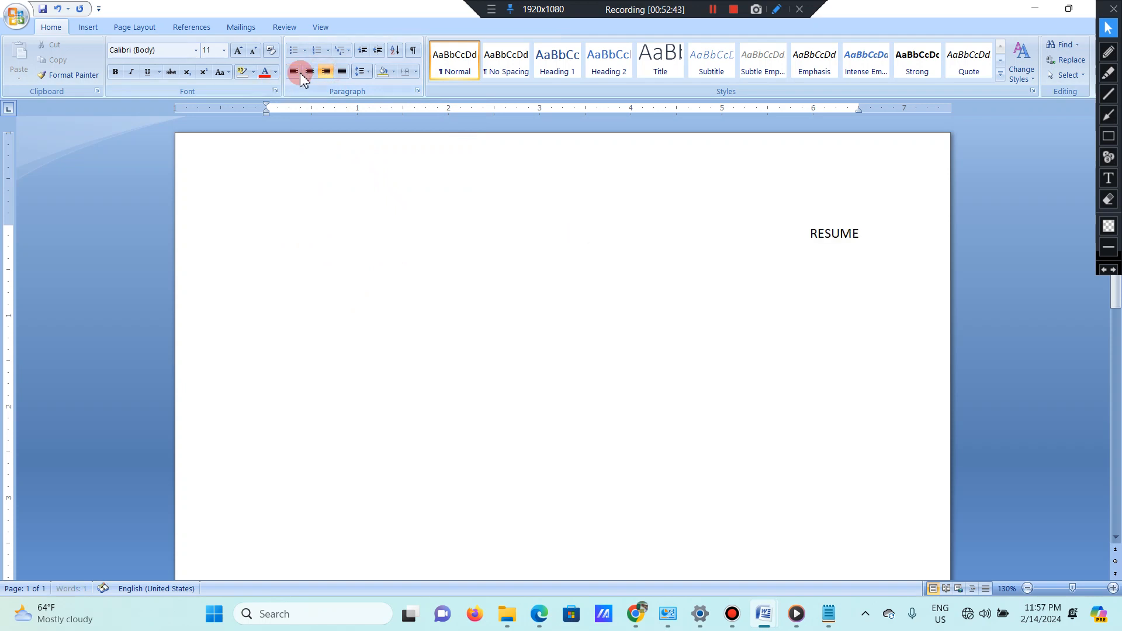
{"action": "left_click", "coordinate": [294, 72]}
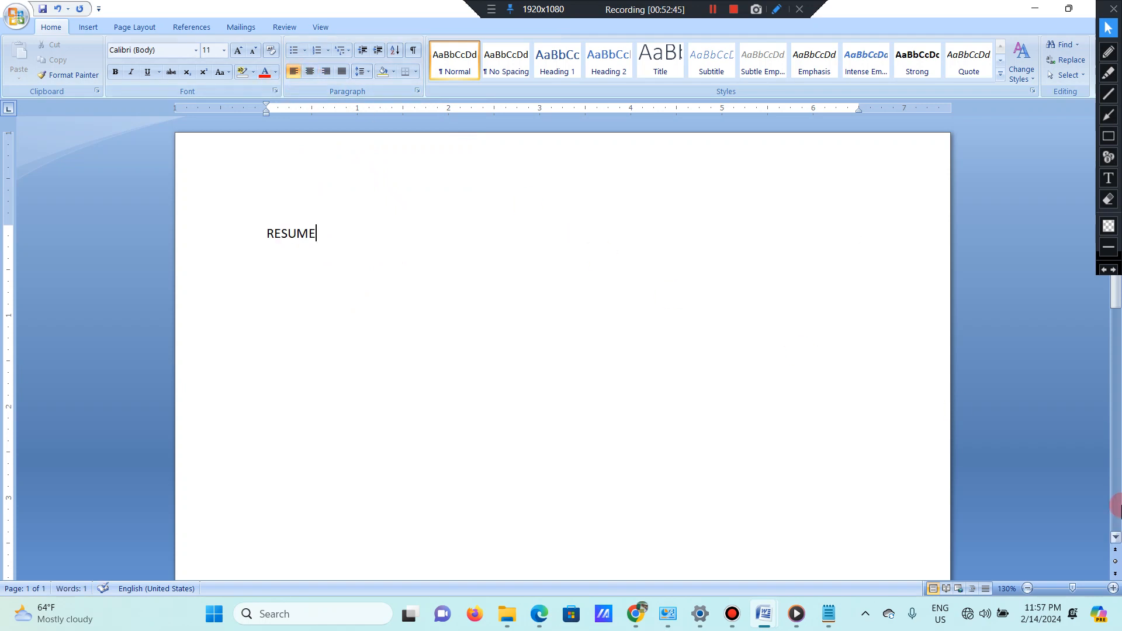
Step: Cycle the RESUME line through justified, centered, right and left alignment, finishing with it centered
{"action": "key", "text": "ctrl+j"}
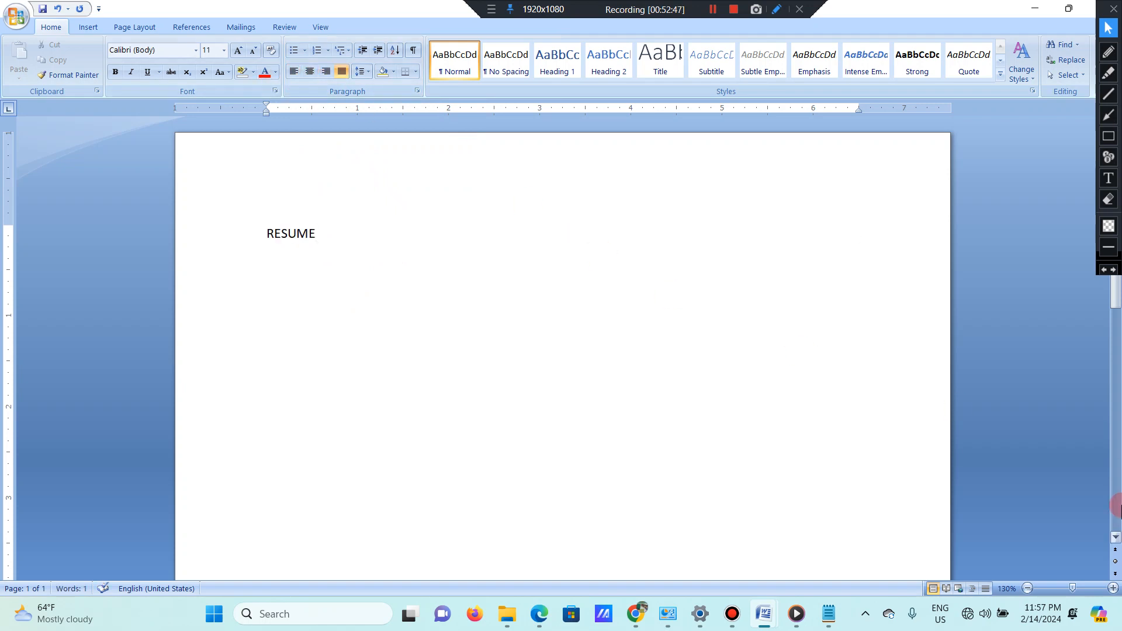
{"action": "key", "text": "ctrl+e"}
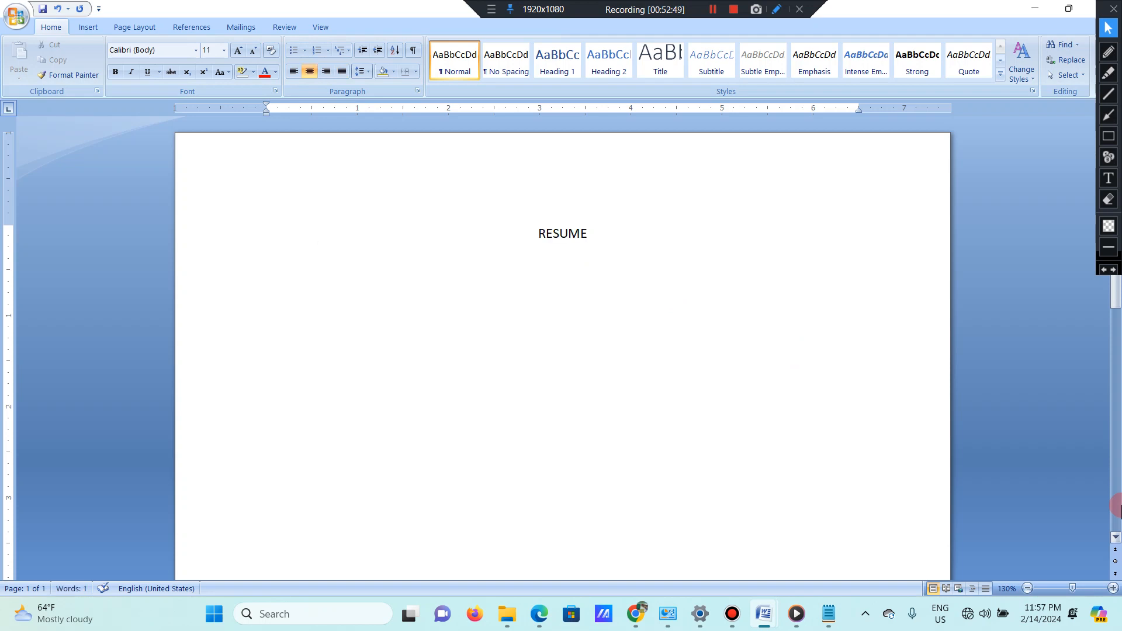
{"action": "key", "text": "ctrl+r"}
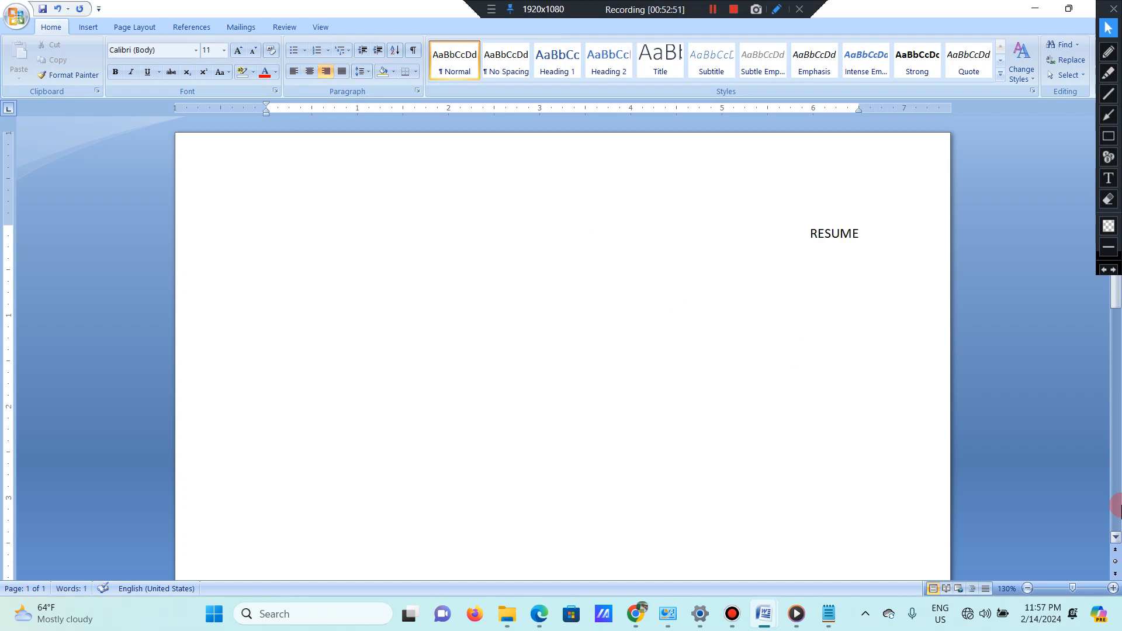
{"action": "key", "text": "ctrl+l"}
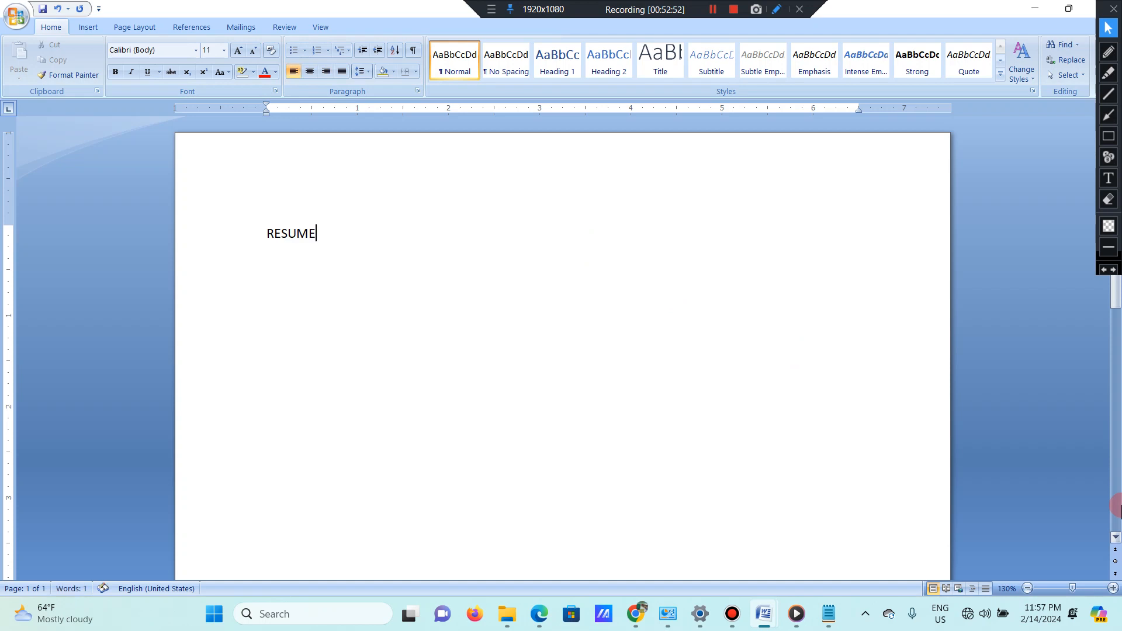
{"action": "key", "text": "ctrl+e"}
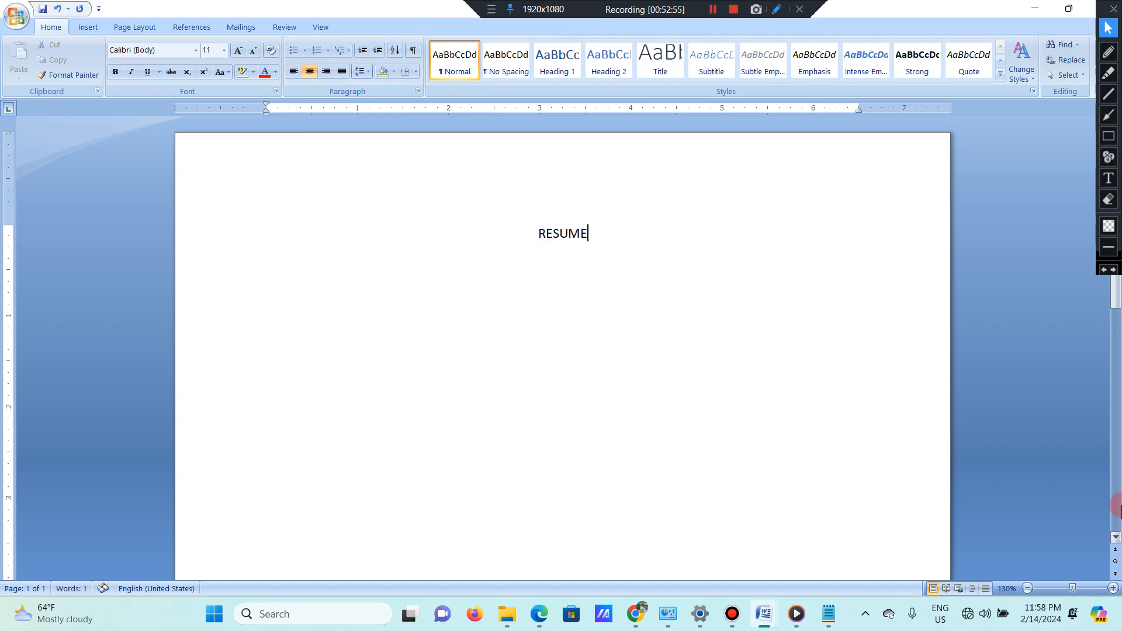
{"action": "key", "text": "ctrl+r"}
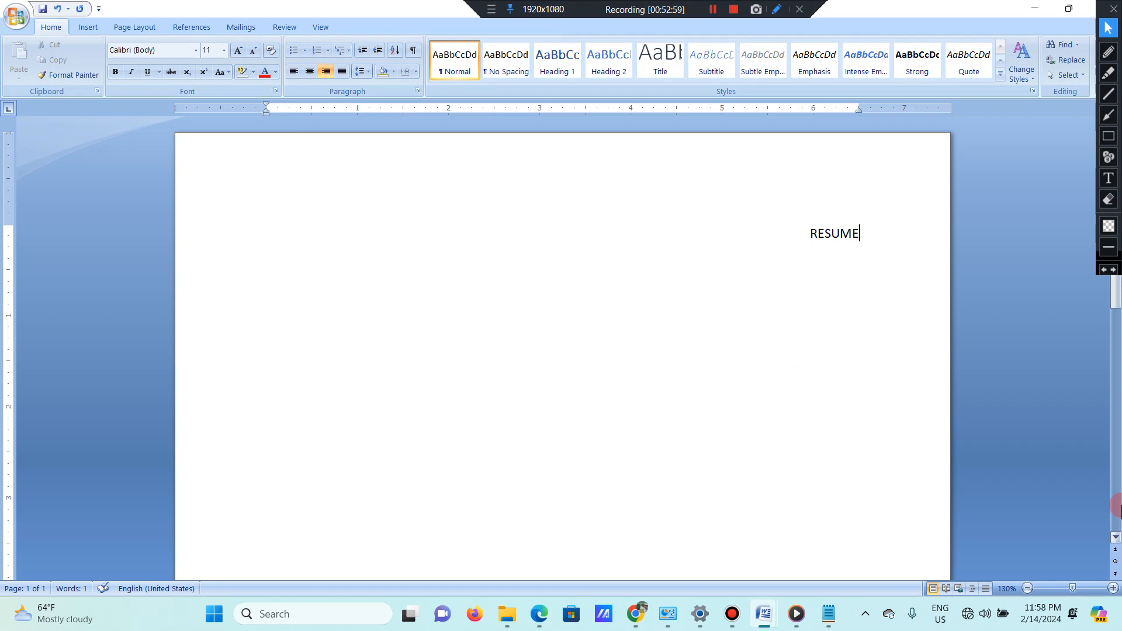
{"action": "key", "text": "ctrl+e"}
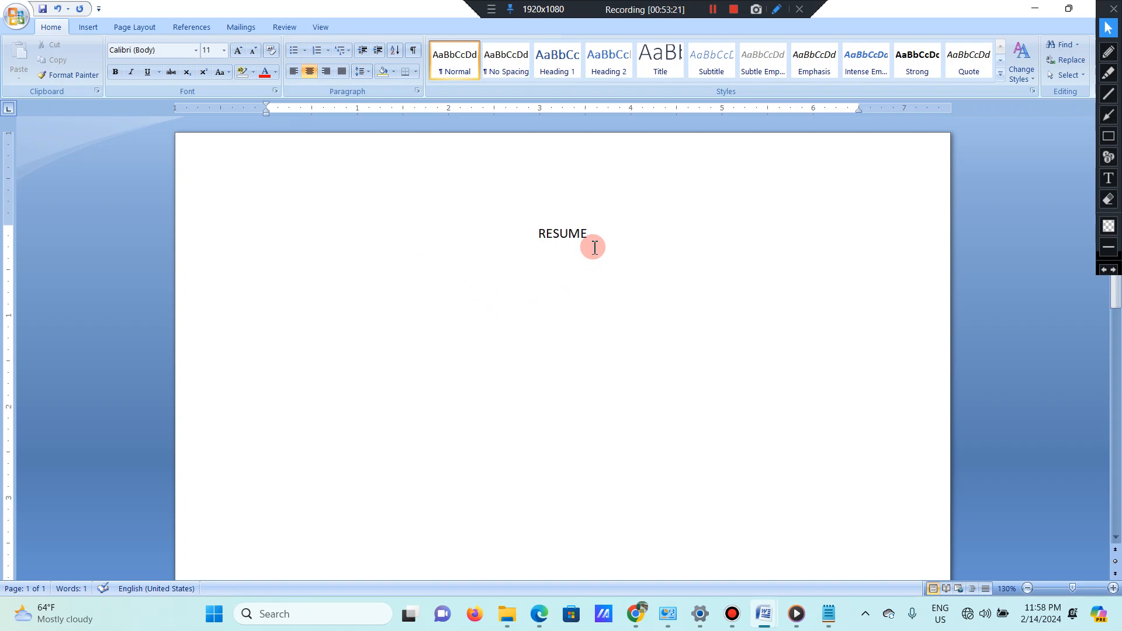
Step: Add a left-aligned empty line below the heading and delete the RESUME line
{"action": "key", "text": "Return"}
{"action": "key", "text": "ctrl+l"}
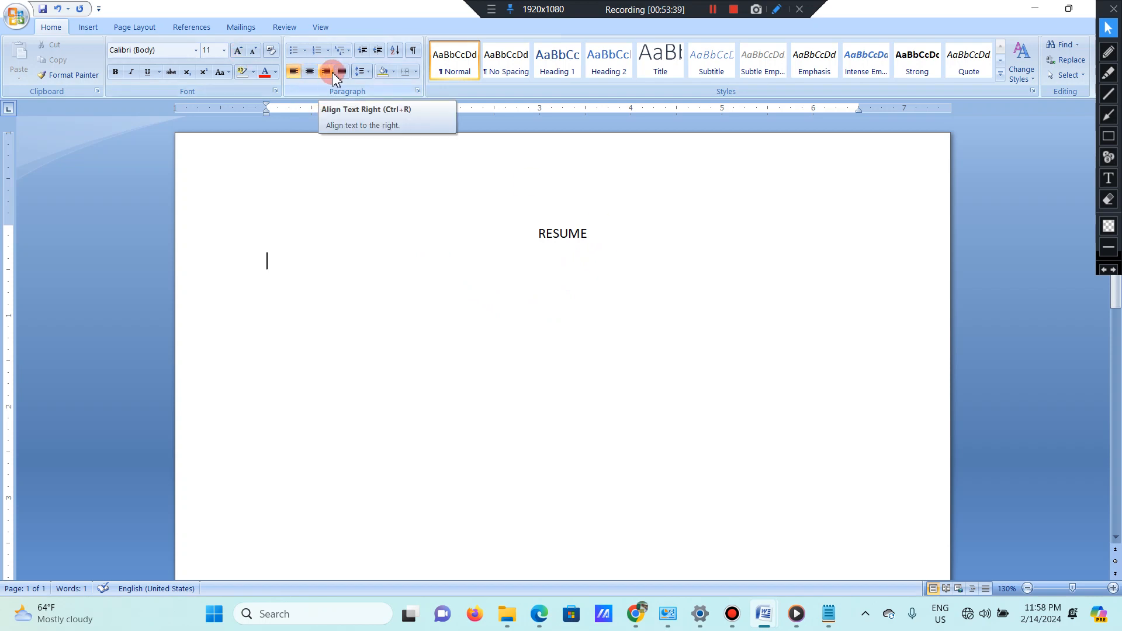
{"action": "left_click", "coordinate": [613, 243]}
{"action": "left_click_drag", "start_coordinate": [614, 243], "coordinate": [529, 233]}
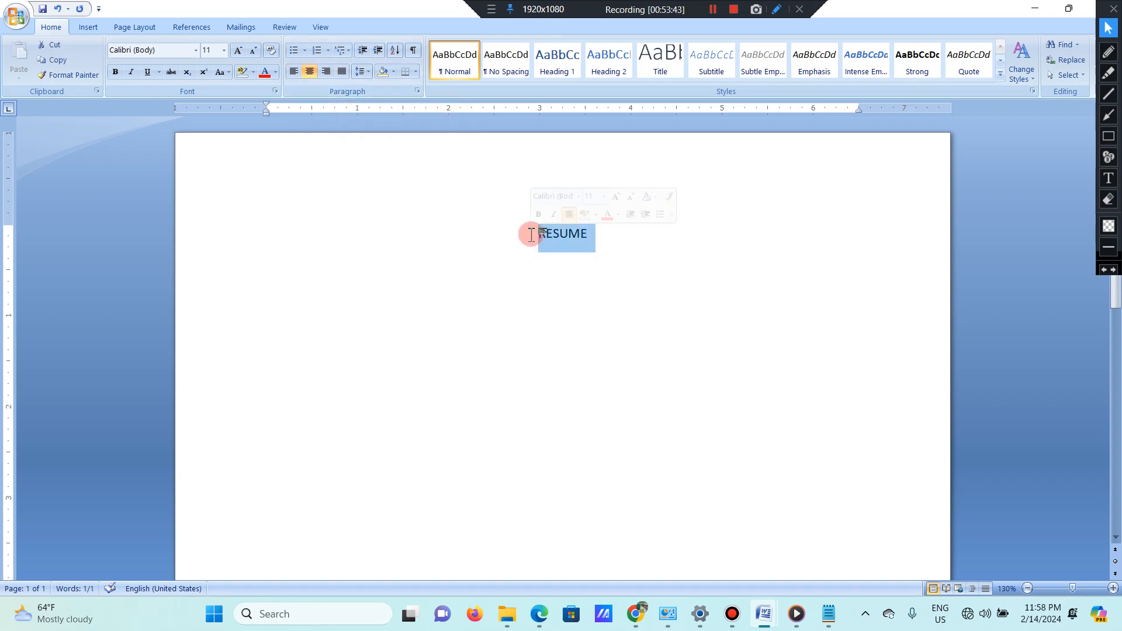
{"action": "key", "text": "BackSpace"}
Step: Generate five paragraphs of sample text with =RAND(5)
{"action": "type", "text": "=E"}
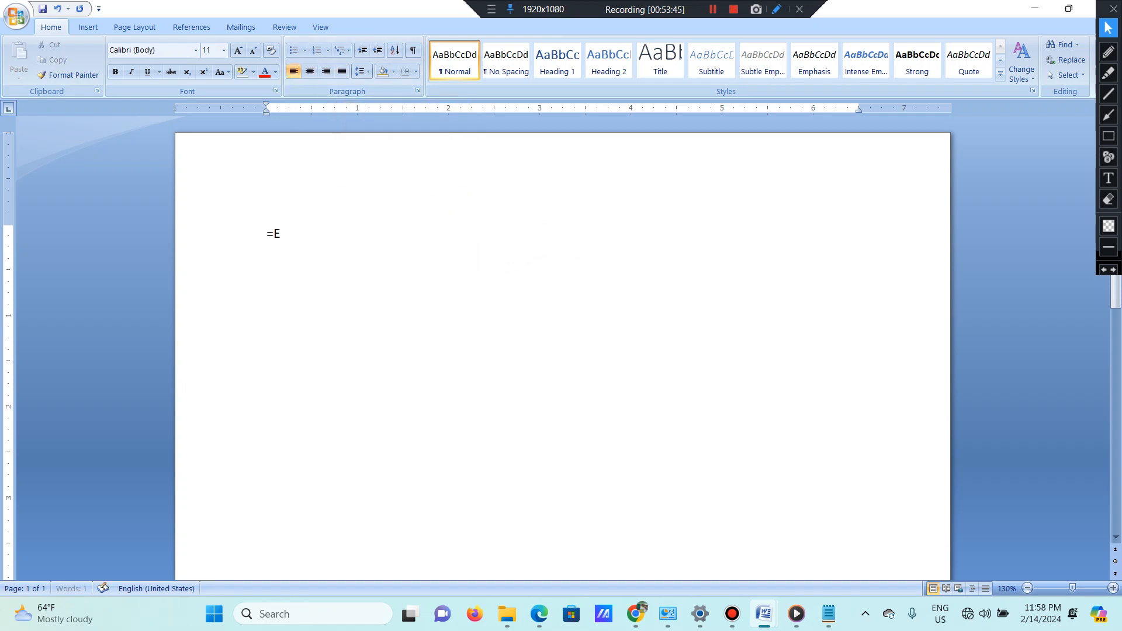
{"action": "key", "text": "BackSpace"}
{"action": "type", "text": "RAND(5)"}
{"action": "key", "text": "Return"}
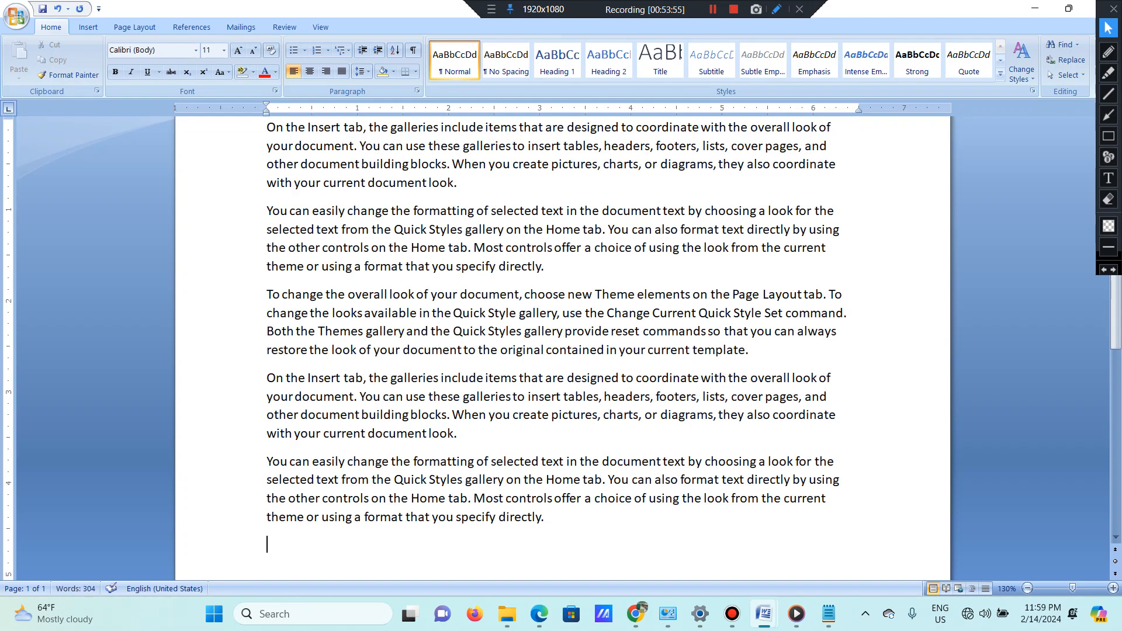
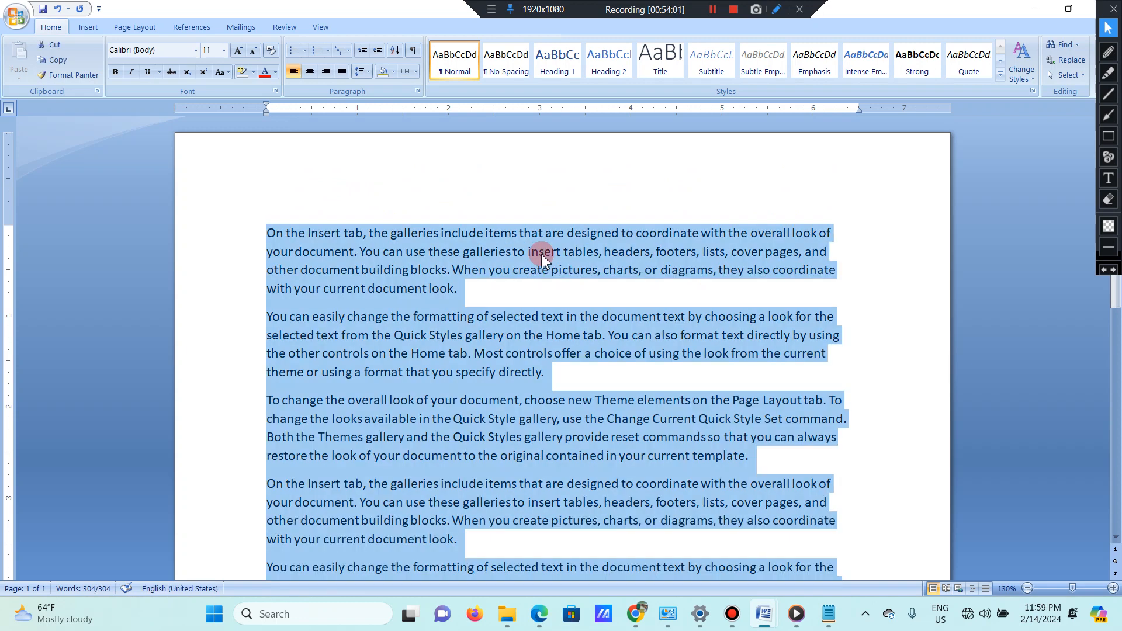
Step: Increase the font size of the entire sample text to 20 with Grow Font
{"action": "left_click", "coordinate": [240, 48]}
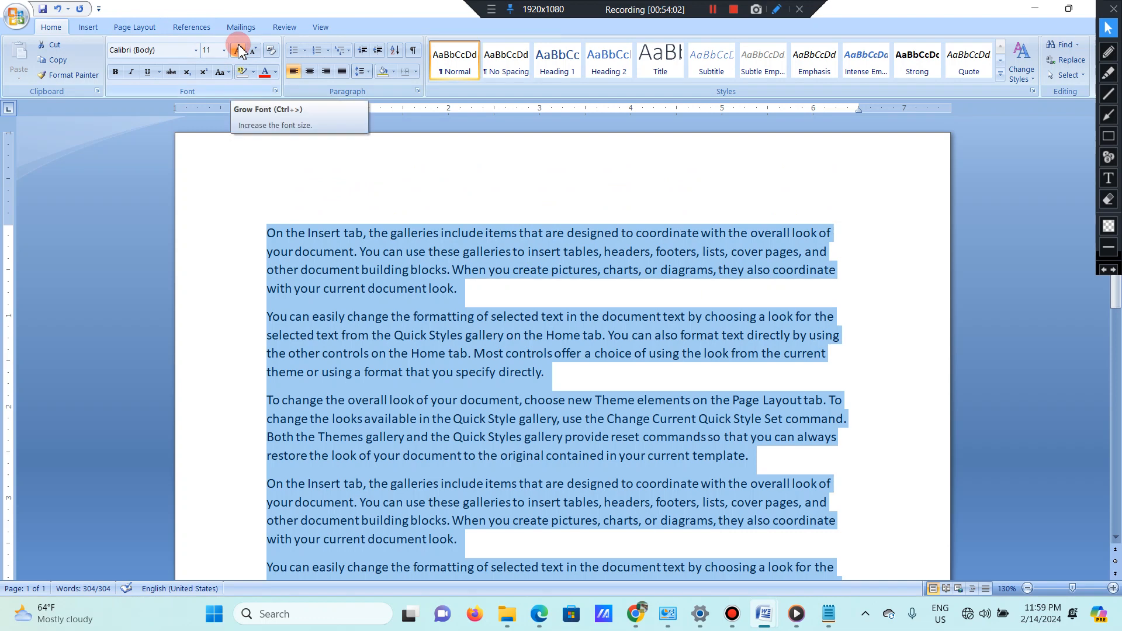
{"action": "key", "text": "alt+shift"}
{"action": "left_click", "coordinate": [240, 50]}
{"action": "left_click", "coordinate": [240, 52]}
{"action": "left_click", "coordinate": [240, 52]}
{"action": "left_click", "coordinate": [240, 53]}
{"action": "left_click", "coordinate": [240, 54]}
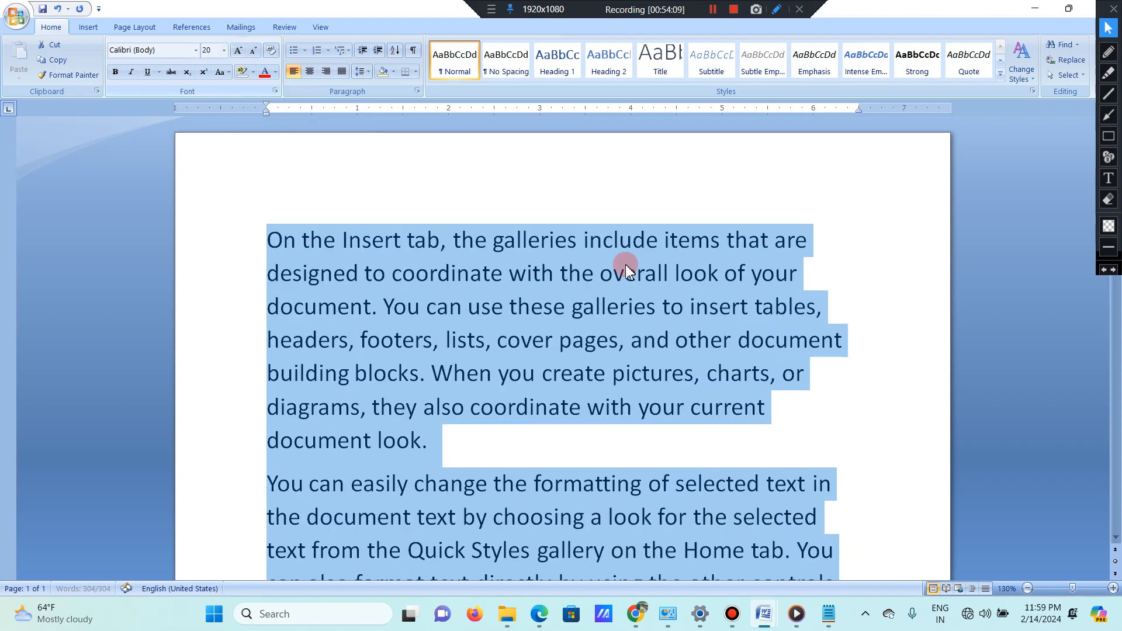
Step: Examine how the lines of the left-aligned paragraphs start and end along both page margins
{"action": "scroll", "coordinate": [308, 283], "scroll_direction": "down", "scroll_amount": 1}
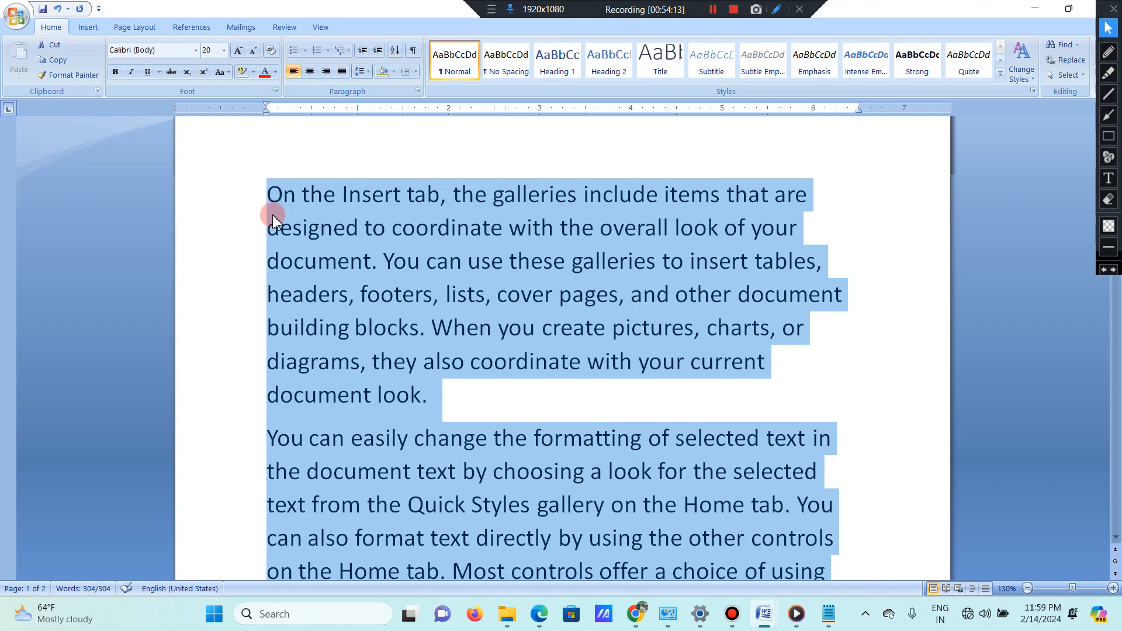
{"action": "left_click", "coordinate": [268, 201]}
{"action": "scroll", "coordinate": [270, 192], "scroll_direction": "down", "scroll_amount": 4}
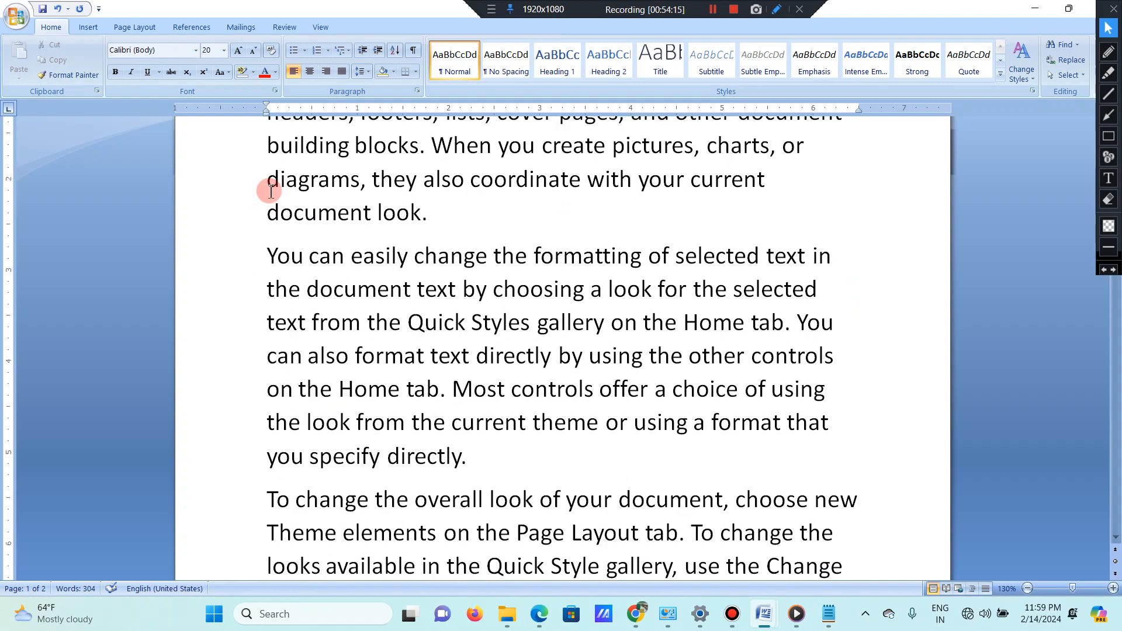
{"action": "scroll", "coordinate": [270, 194], "scroll_direction": "up", "scroll_amount": 5}
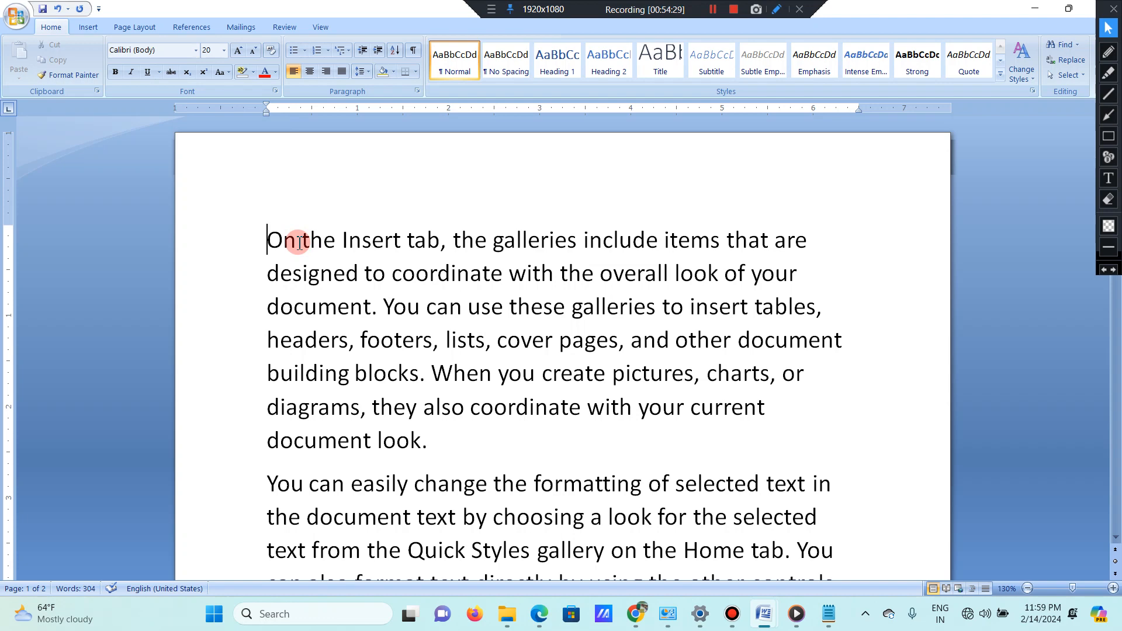
{"action": "left_click", "coordinate": [299, 243]}
{"action": "left_click", "coordinate": [260, 240]}
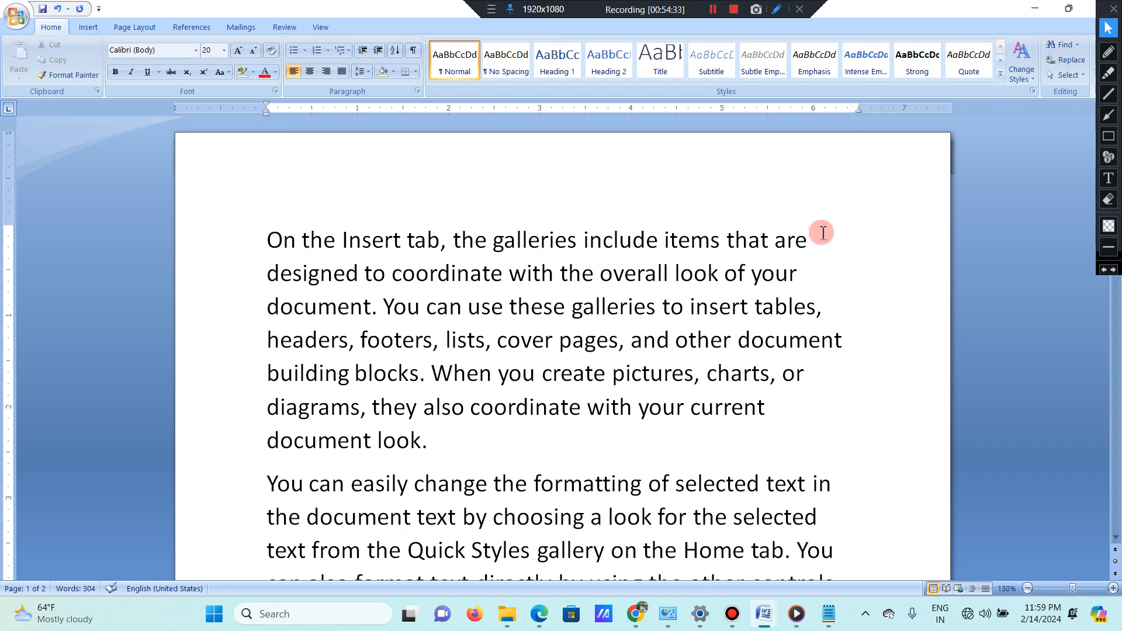
{"action": "scroll", "coordinate": [822, 262], "scroll_direction": "down", "scroll_amount": 2}
{"action": "scroll", "coordinate": [821, 266], "scroll_direction": "down", "scroll_amount": 3}
{"action": "scroll", "coordinate": [819, 275], "scroll_direction": "up", "scroll_amount": 5}
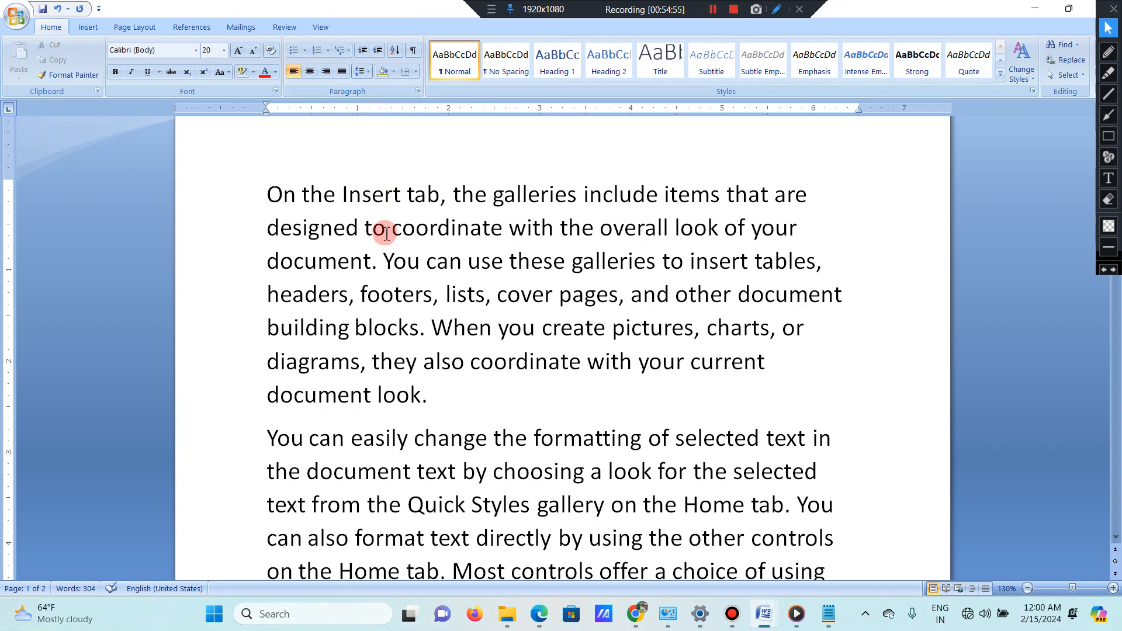
Step: Justify all paragraphs of the document so that their lines fill the width between both margins
{"action": "key", "text": "ctrl+a"}
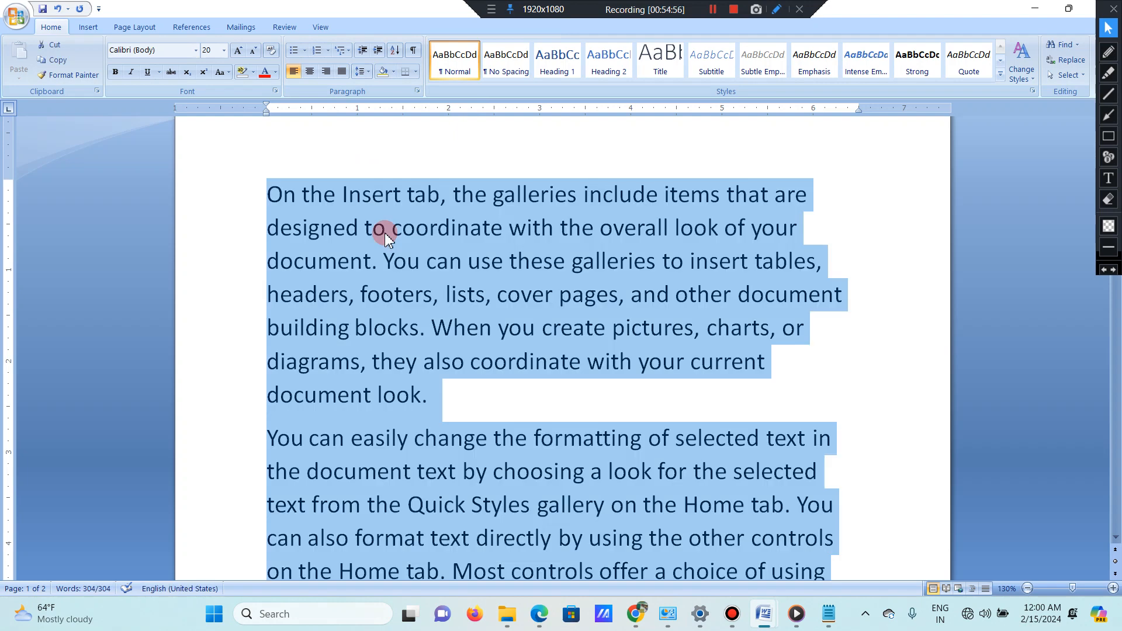
{"action": "left_click", "coordinate": [342, 73]}
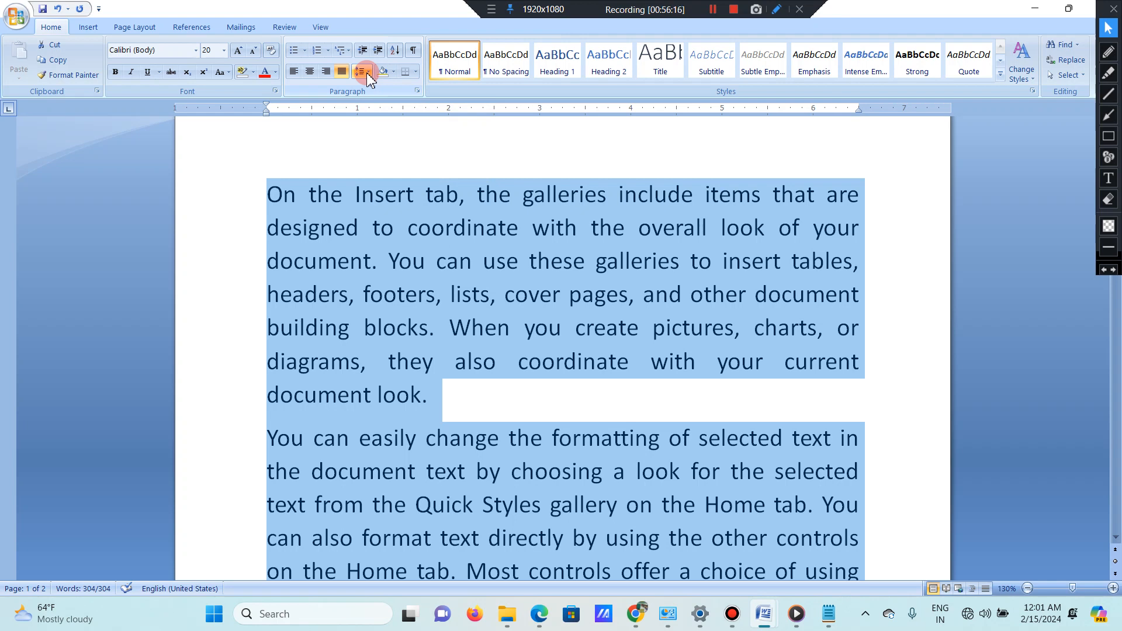
{"action": "left_click", "coordinate": [367, 71]}
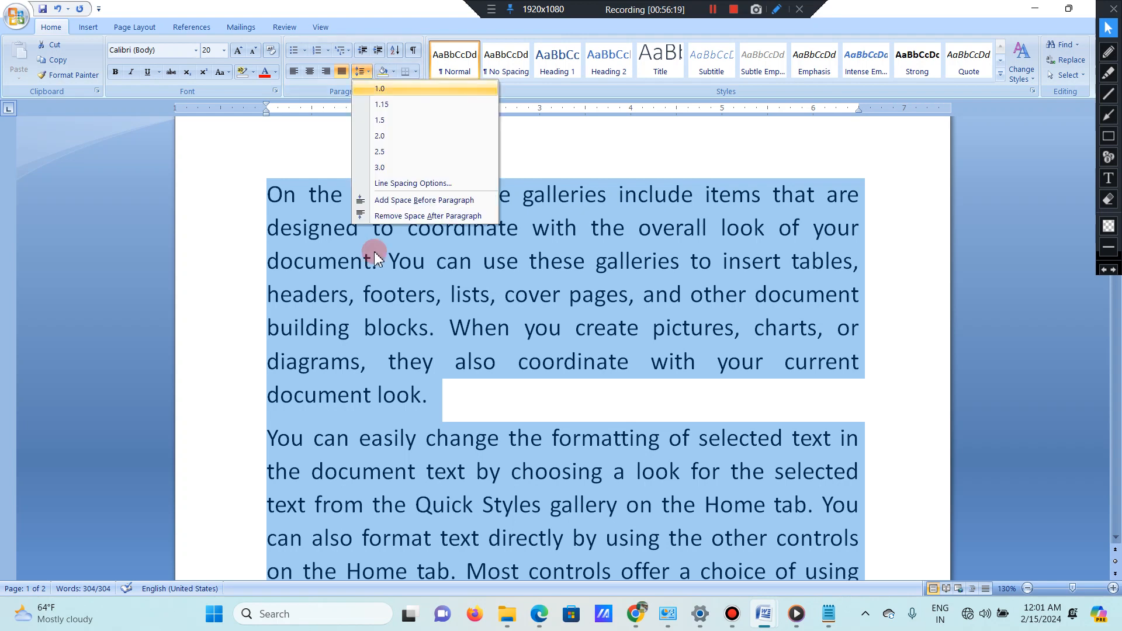
{"action": "left_click", "coordinate": [565, 440]}
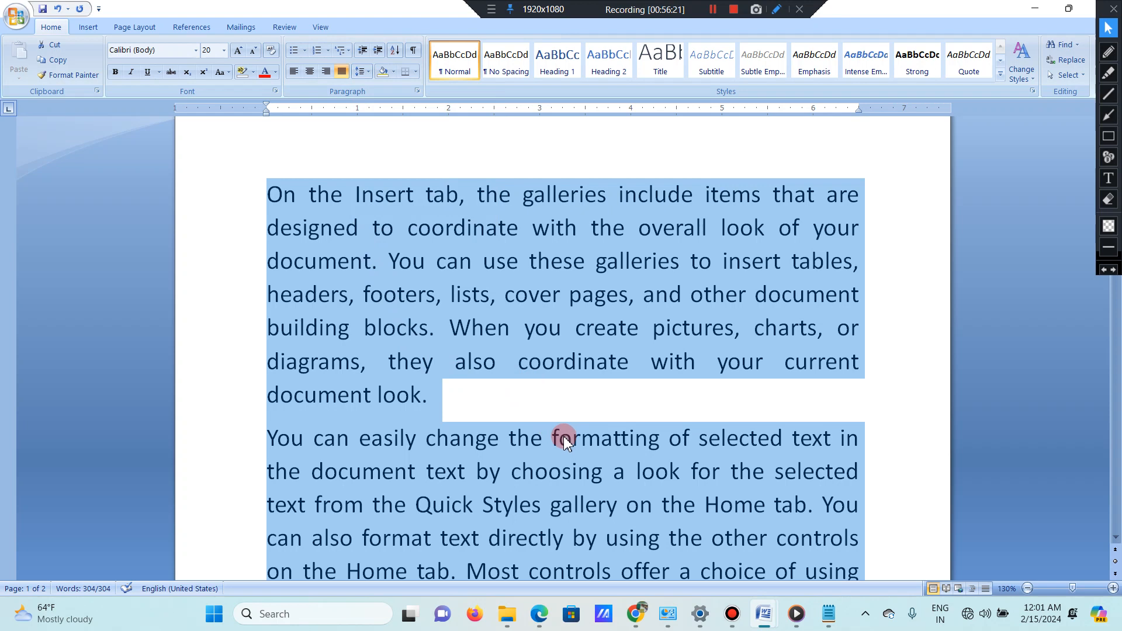
Step: Replace the whole text with two paragraphs of sample text generated by =RAND(2)
{"action": "key", "text": "Delete"}
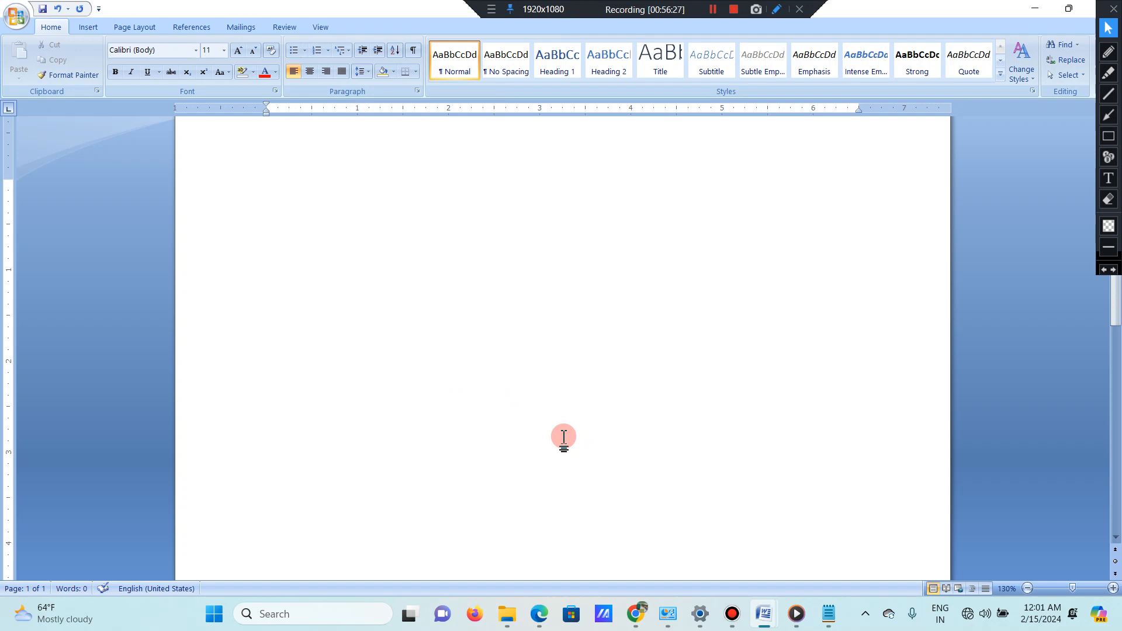
{"action": "type", "text": "=RA"}
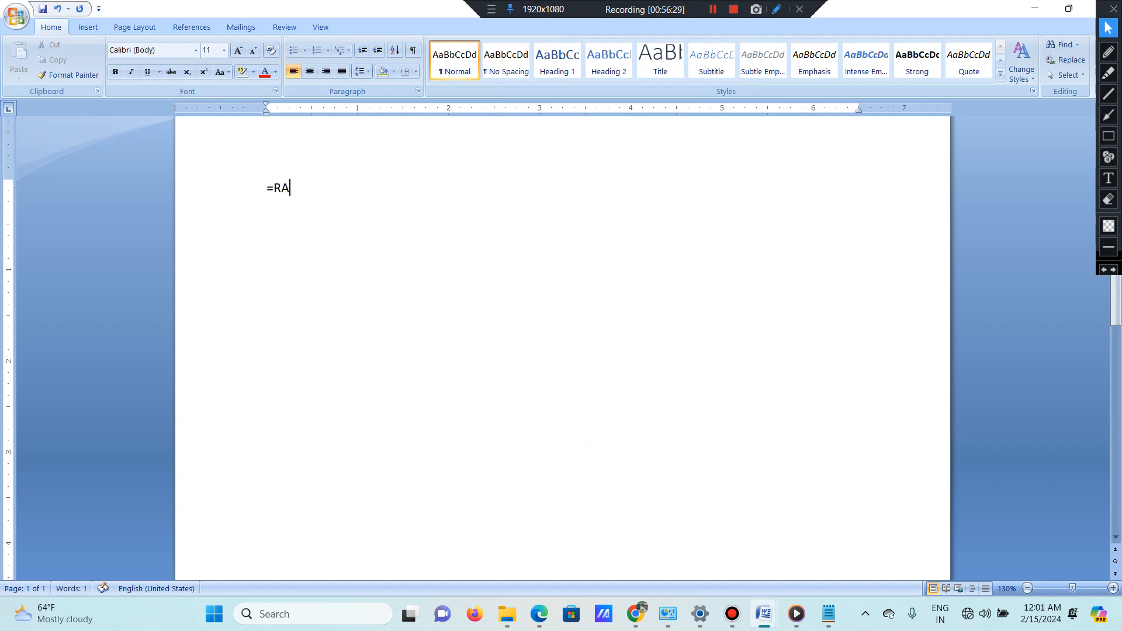
{"action": "type", "text": "ND(2)"}
{"action": "key", "text": "Return"}
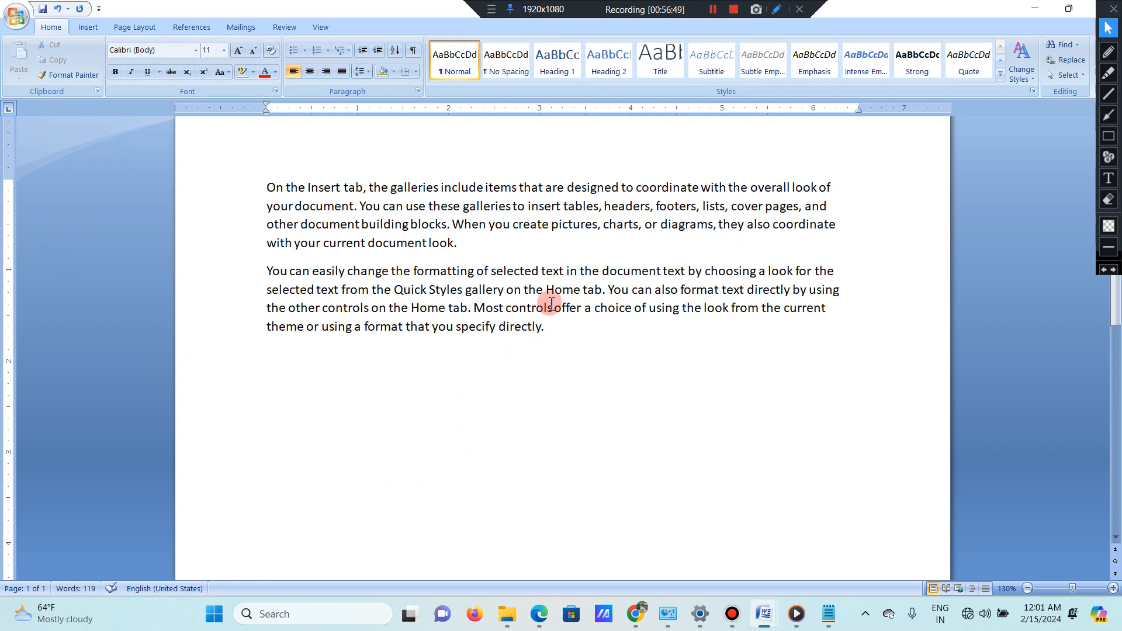
Step: Examine the available line spacing options for the two sample paragraphs without applying any of them
{"action": "left_click", "coordinate": [571, 367]}
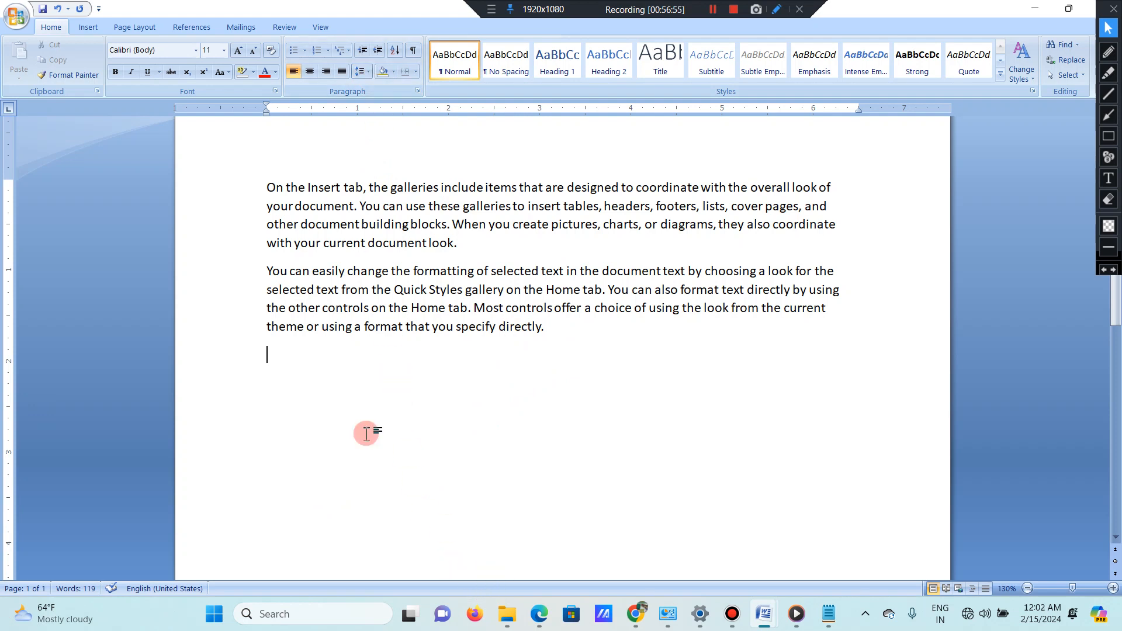
{"action": "left_click", "coordinate": [368, 72]}
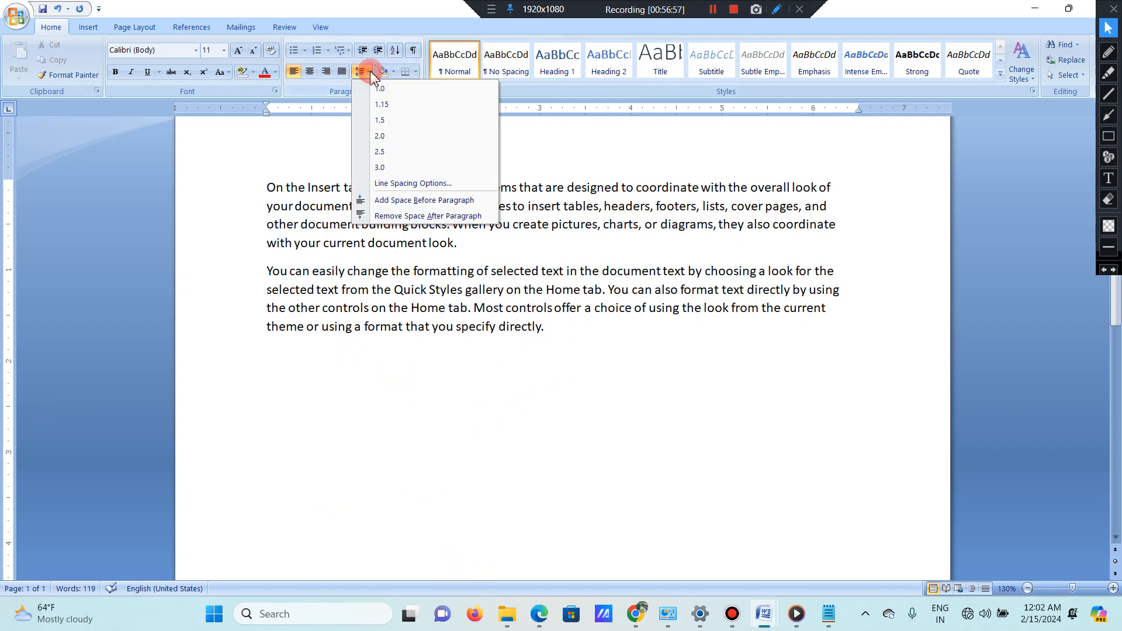
{"action": "left_click", "coordinate": [476, 383]}
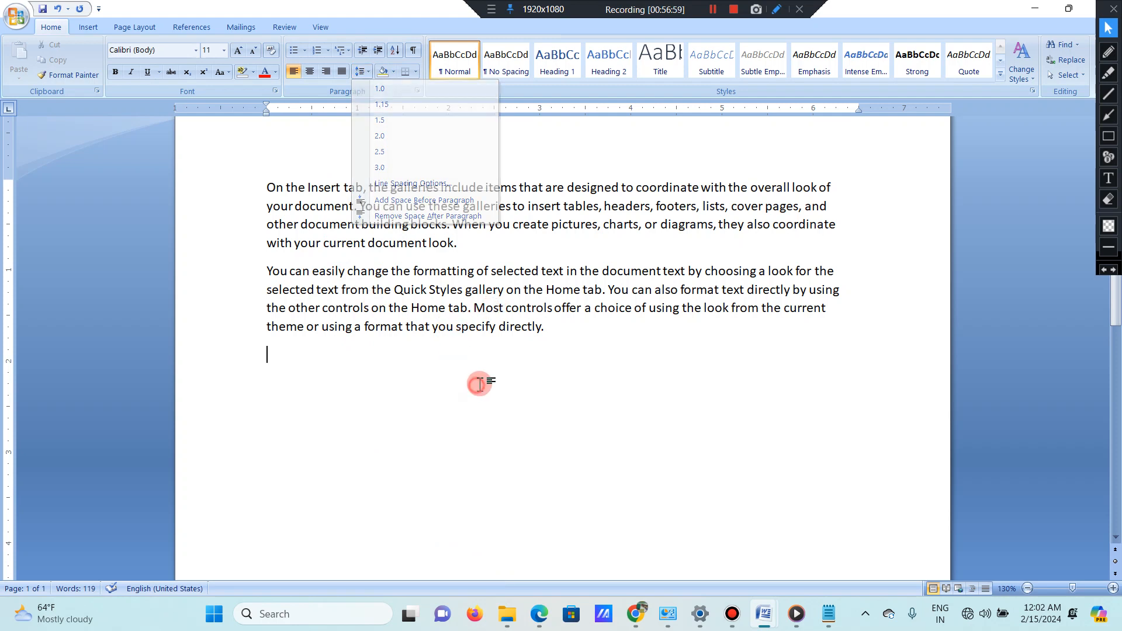
{"action": "left_click_drag", "start_coordinate": [589, 339], "coordinate": [351, 289]}
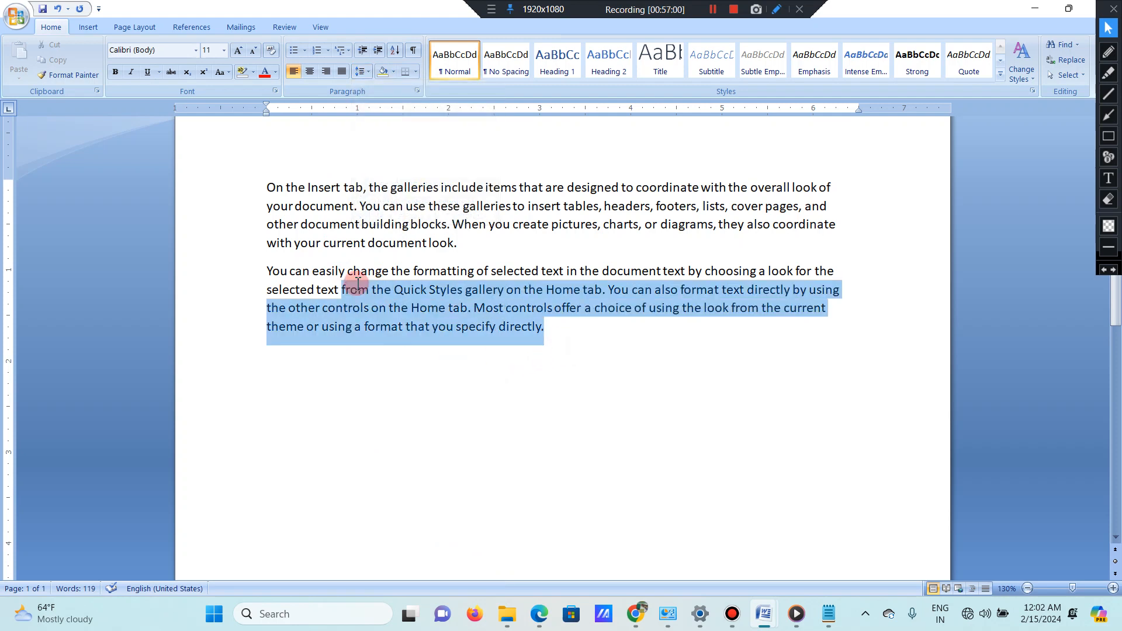
{"action": "left_click", "coordinate": [361, 71]}
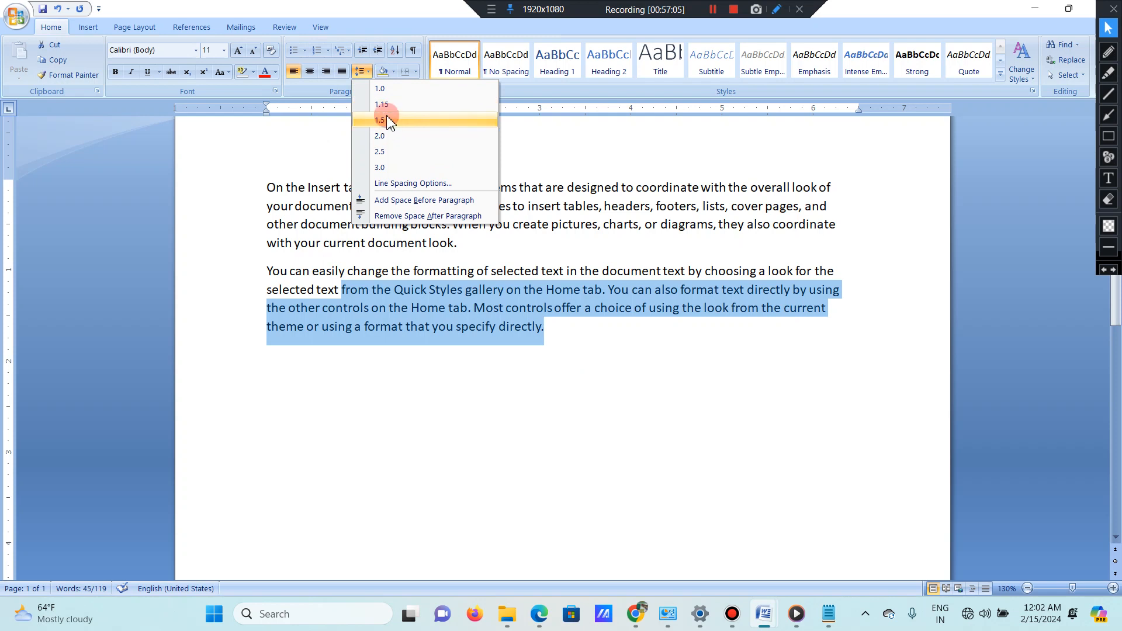
{"action": "left_click", "coordinate": [501, 250]}
{"action": "left_click_drag", "start_coordinate": [501, 250], "coordinate": [326, 96]}
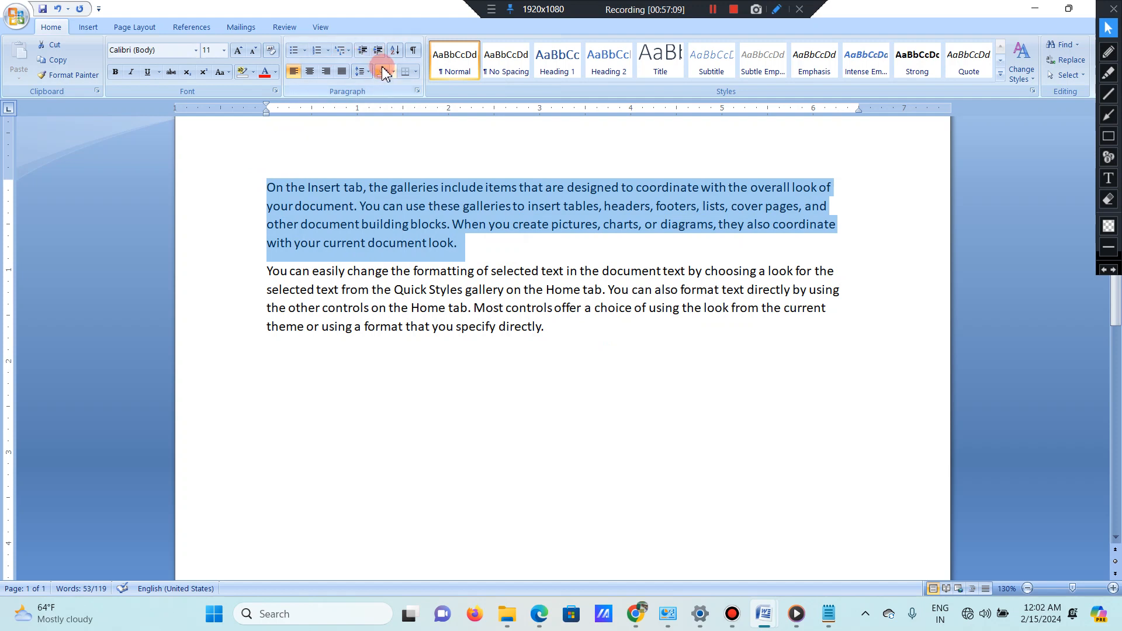
{"action": "left_click", "coordinate": [364, 70]}
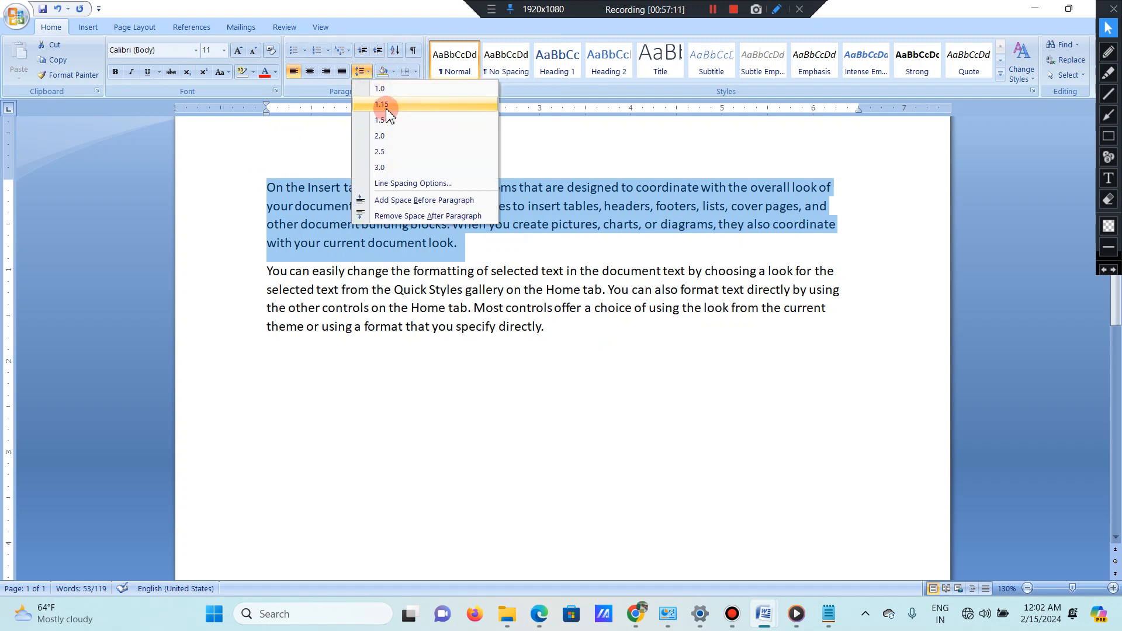
{"action": "left_click", "coordinate": [499, 266]}
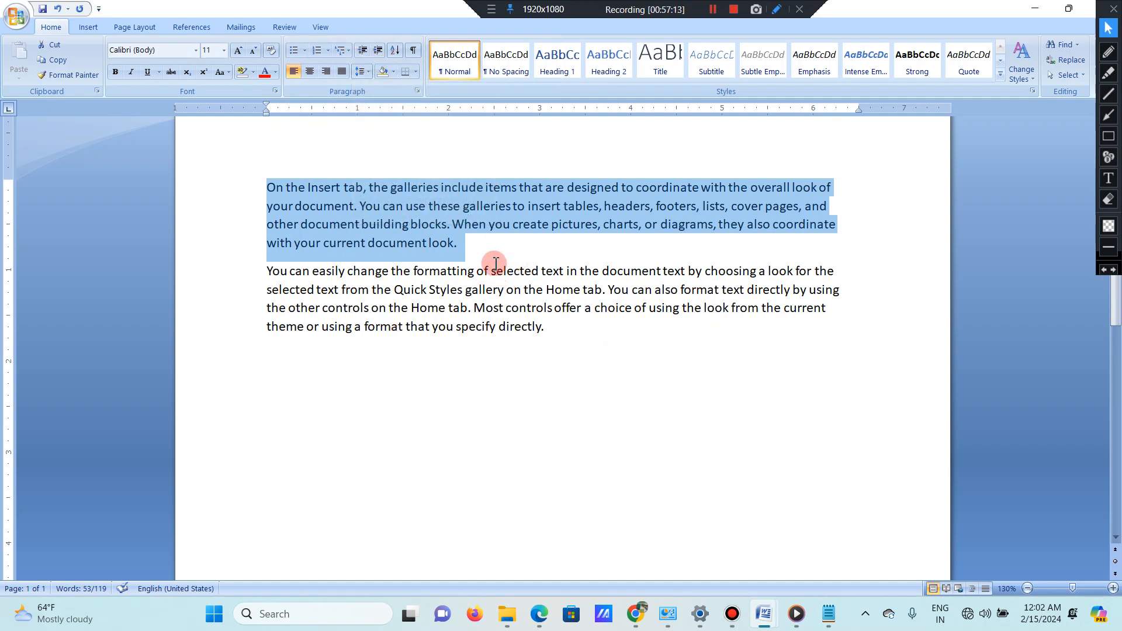
Step: Apply line spacing of 1.0 and then 1.15 to both sample paragraphs
{"action": "left_click_drag", "start_coordinate": [550, 329], "coordinate": [216, 172]}
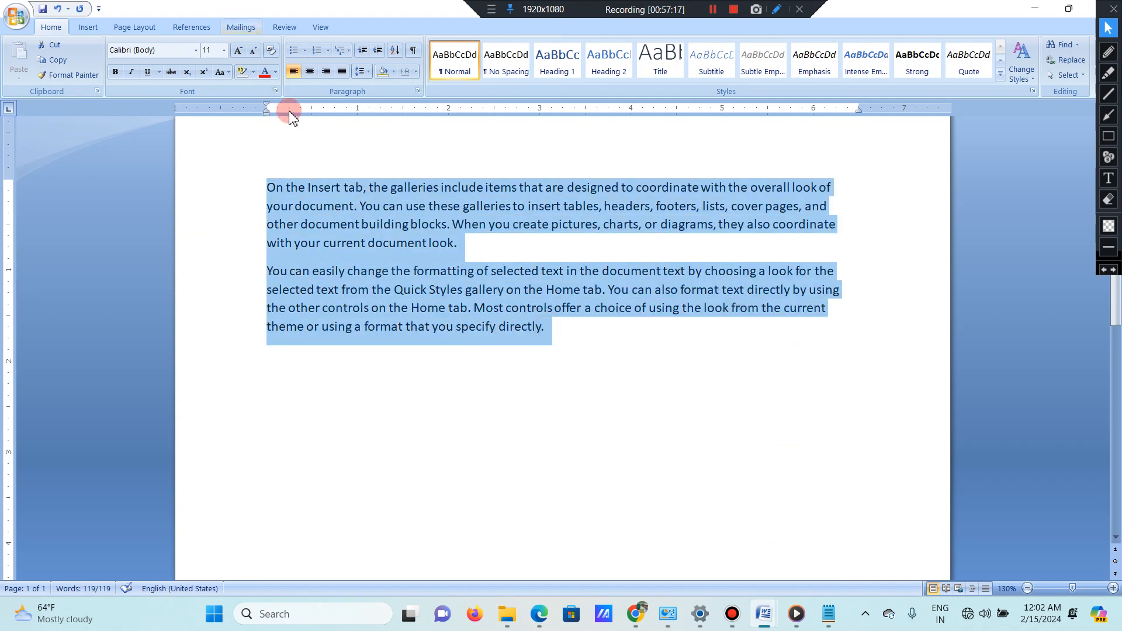
{"action": "left_click", "coordinate": [362, 71]}
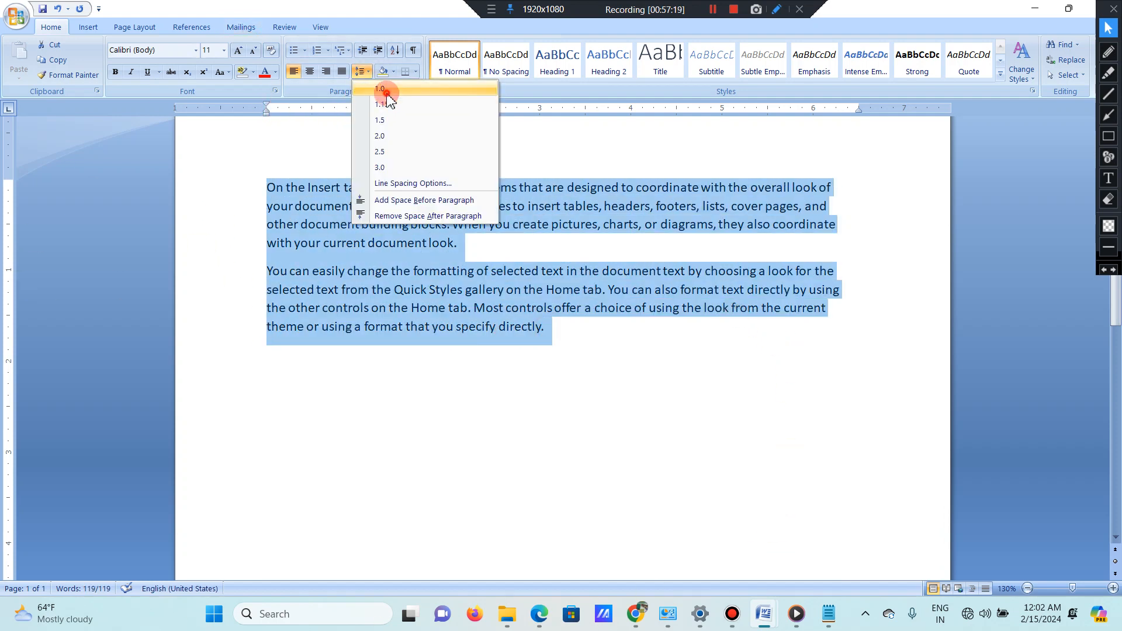
{"action": "left_click", "coordinate": [381, 89]}
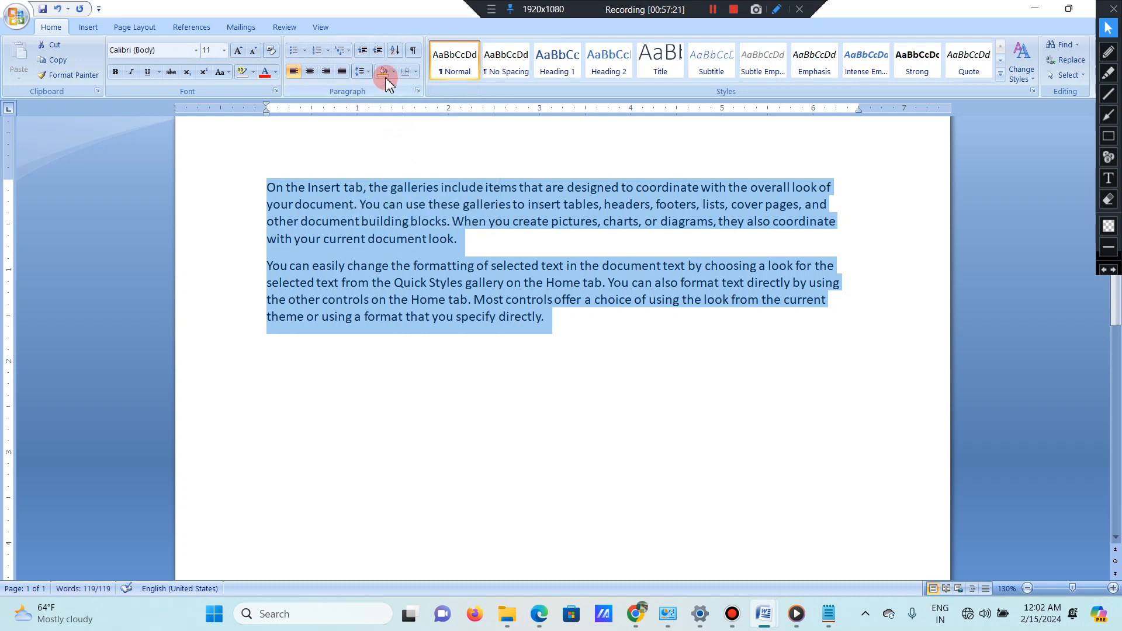
{"action": "left_click", "coordinate": [362, 71]}
{"action": "left_click", "coordinate": [381, 105]}
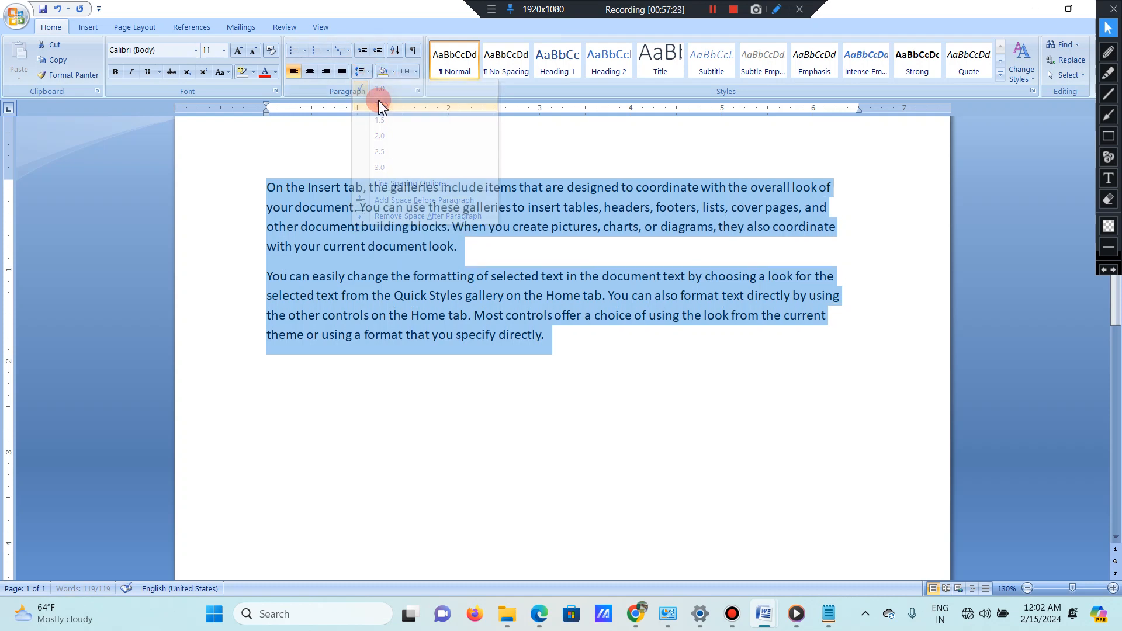
Step: Widen the line spacing of both sample paragraphs through 1.5 and 2.0 to 3.0
{"action": "left_click", "coordinate": [370, 74]}
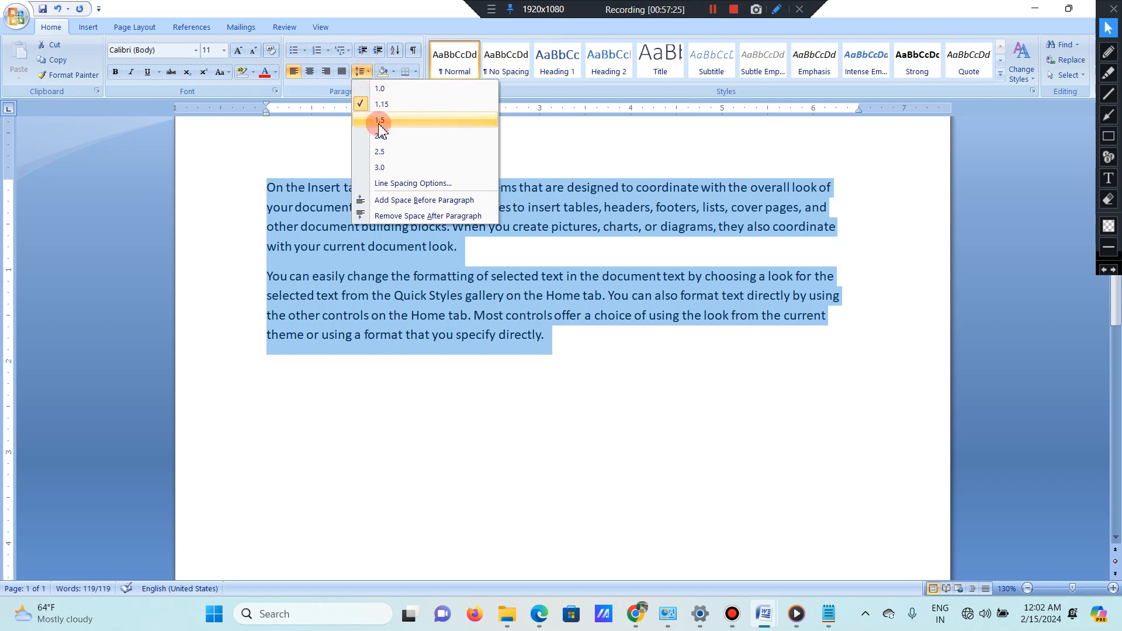
{"action": "left_click", "coordinate": [381, 121]}
{"action": "left_click", "coordinate": [363, 71]}
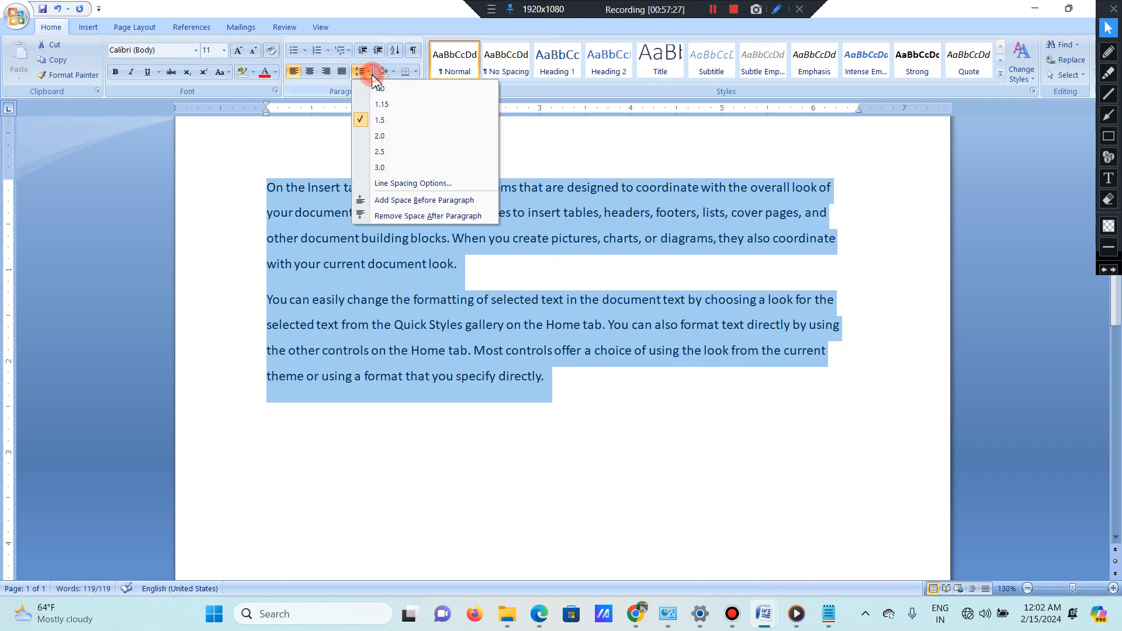
{"action": "left_click", "coordinate": [381, 135]}
{"action": "left_click", "coordinate": [362, 71]}
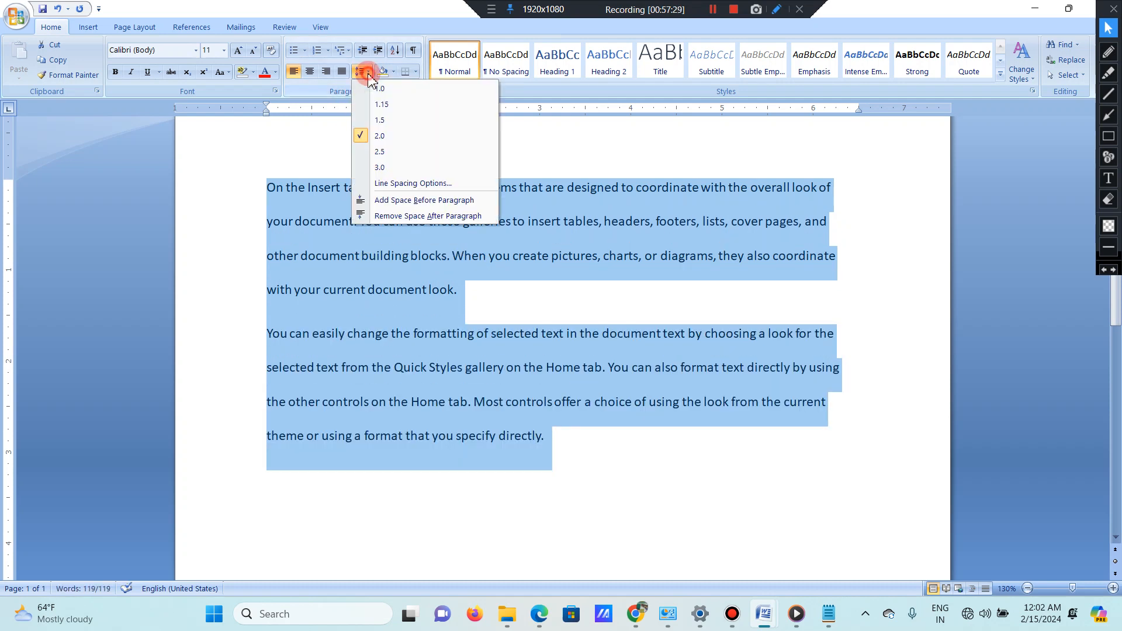
{"action": "left_click", "coordinate": [382, 168]}
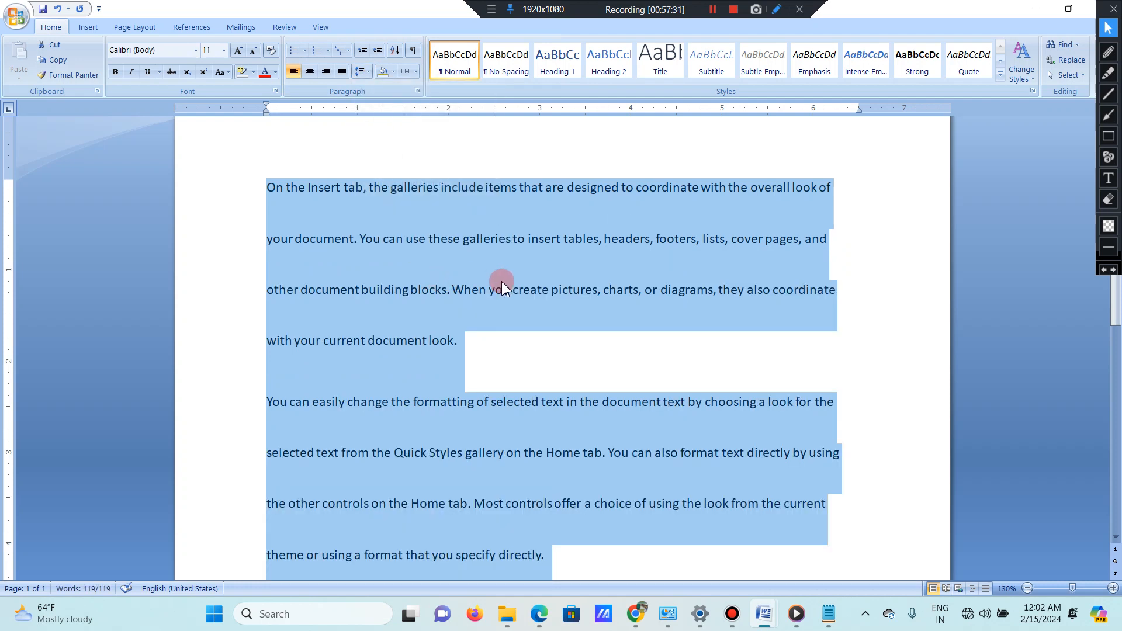
Step: Add two lines of random capital letters as separate paragraphs below the second sample paragraph
{"action": "left_click", "coordinate": [485, 202]}
{"action": "scroll", "coordinate": [496, 240], "scroll_direction": "down", "scroll_amount": 3}
{"action": "left_click", "coordinate": [587, 323]}
{"action": "key", "text": "Return"}
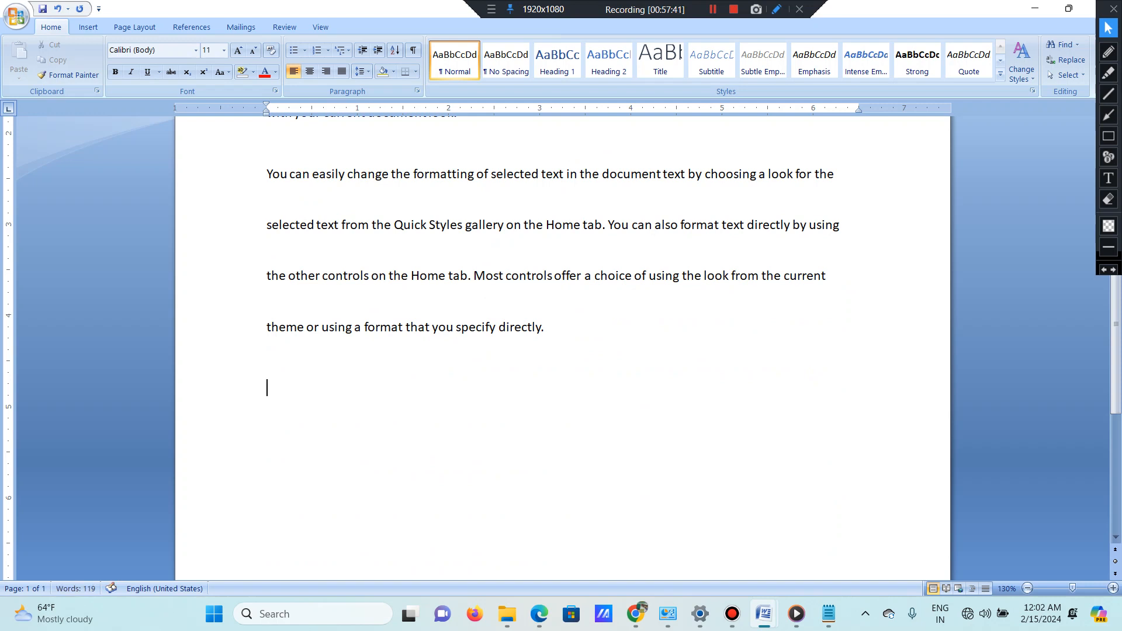
{"action": "type", "text": "KJHSFDJKSHFJKLDSHFJKLSDHFLSDH"}
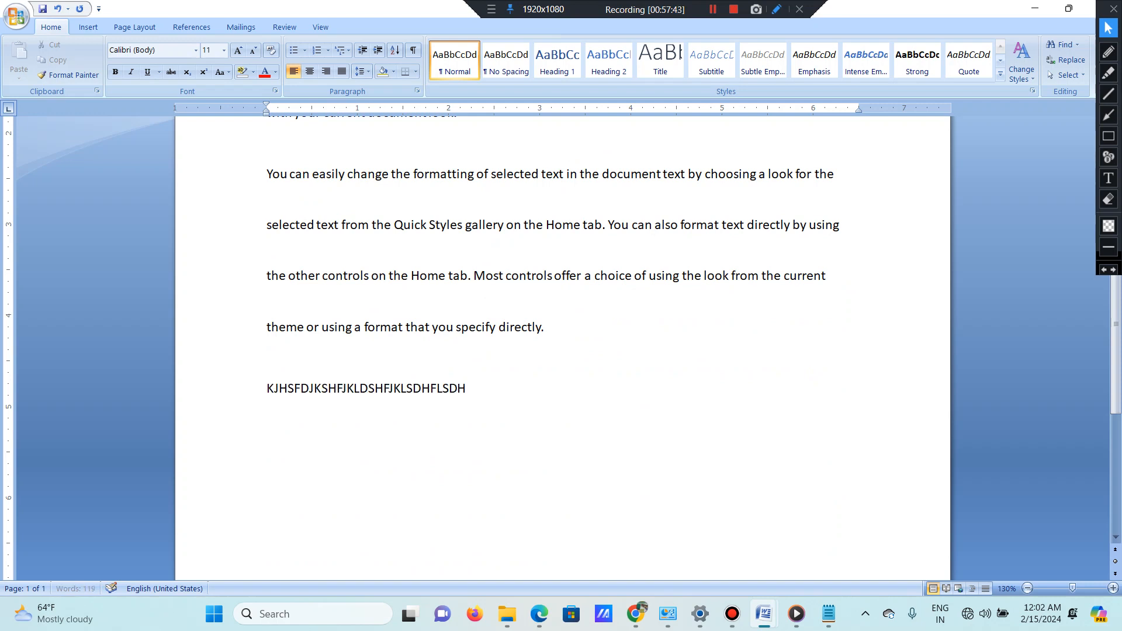
{"action": "type", "text": "FLKHLSDFKSDHKFHDFHDSKFHSD"}
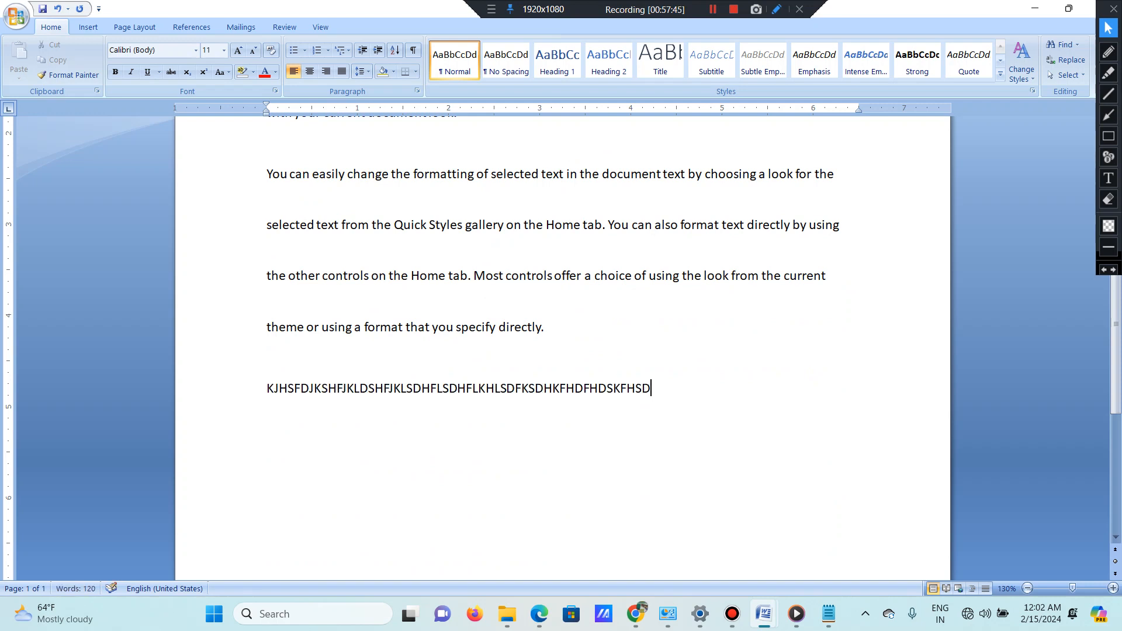
{"action": "key", "text": "Return"}
{"action": "type", "text": "DUSFHUSDIHFUSDIOFHSDOIFHIOSD"}
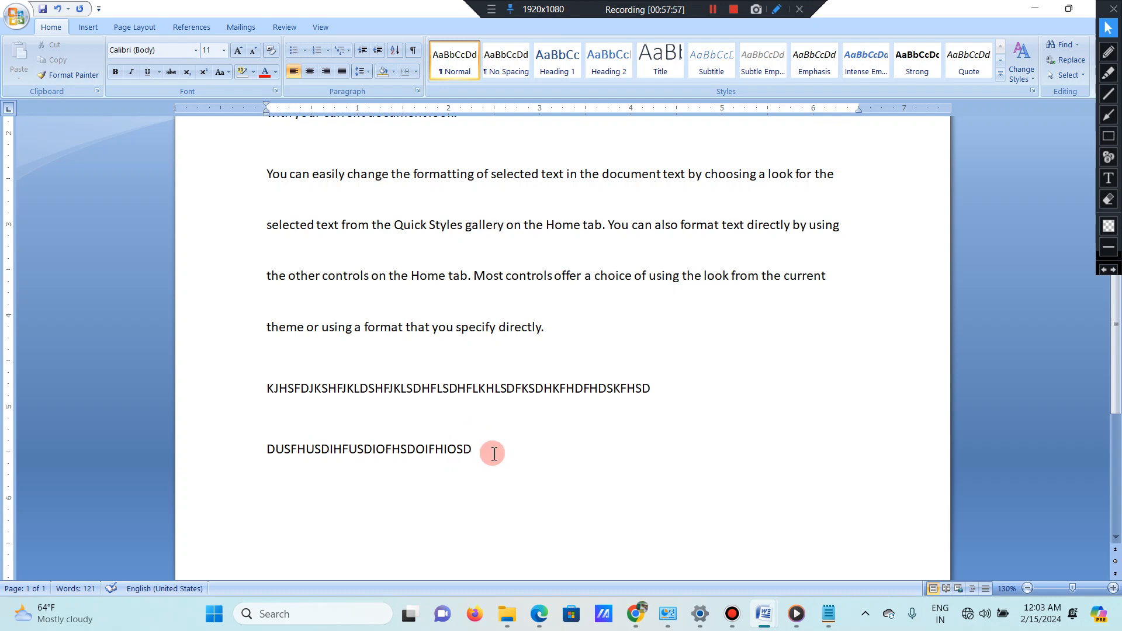
Step: Set the line spacing of the entire document text to 1.5
{"action": "left_click_drag", "start_coordinate": [487, 453], "coordinate": [422, 161]}
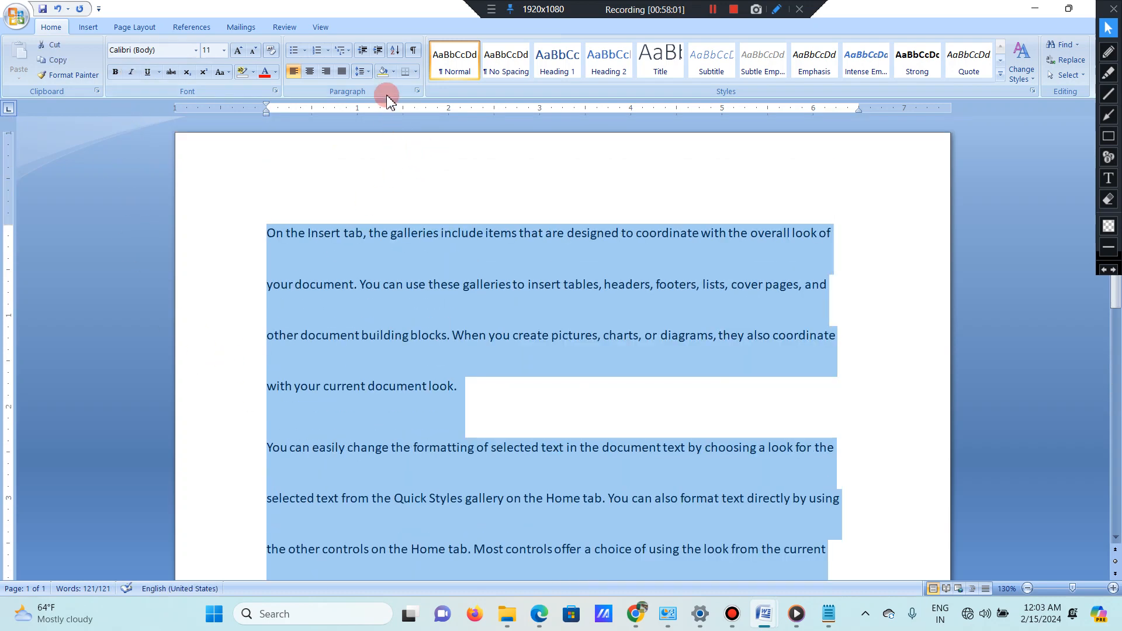
{"action": "left_click", "coordinate": [394, 72]}
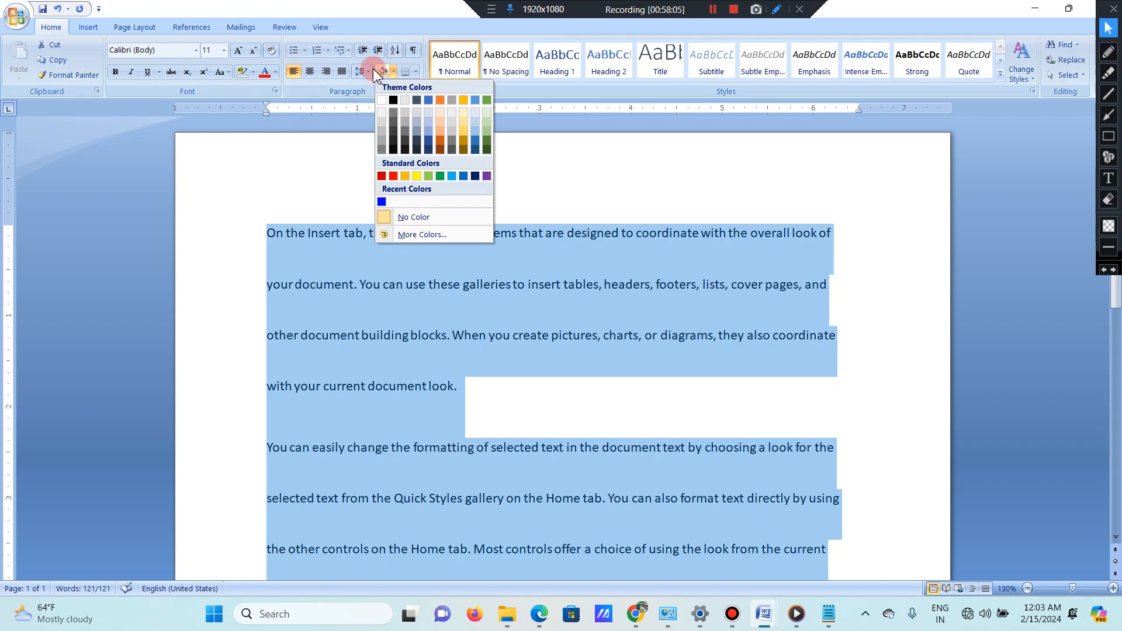
{"action": "left_click", "coordinate": [368, 73]}
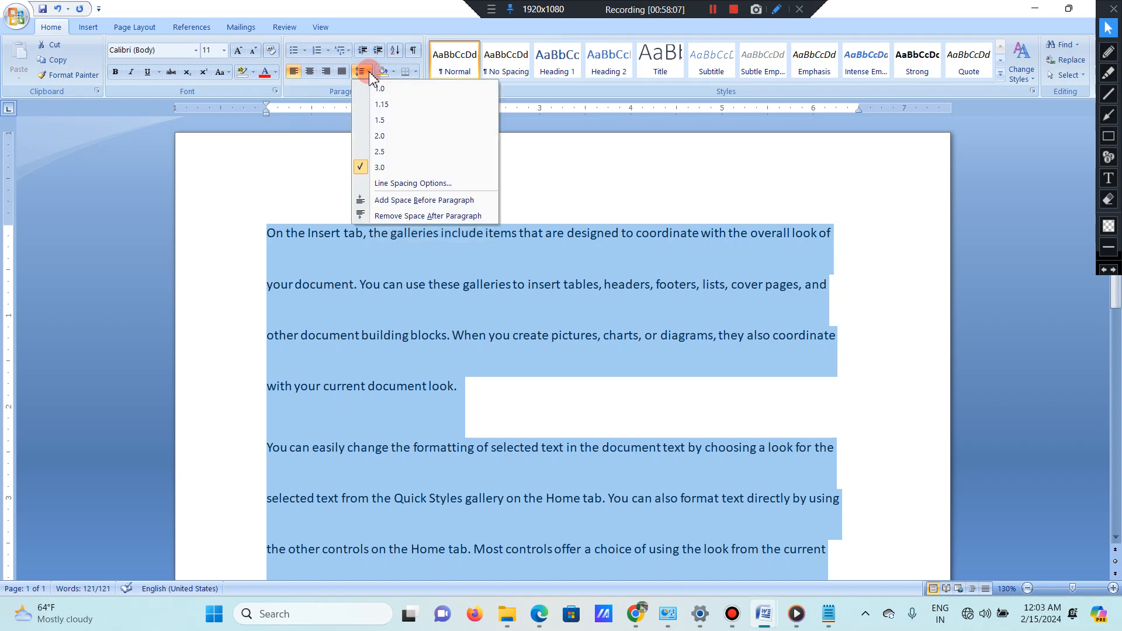
{"action": "left_click", "coordinate": [383, 107]}
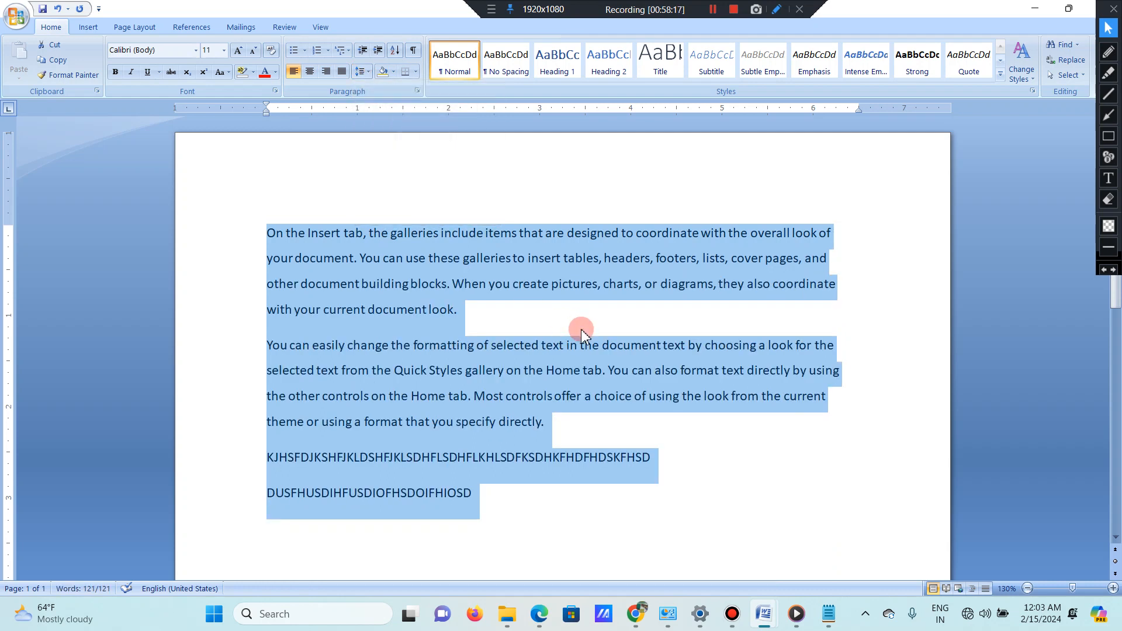
Step: Add space before all four paragraphs and remove that space again
{"action": "left_click", "coordinate": [363, 74]}
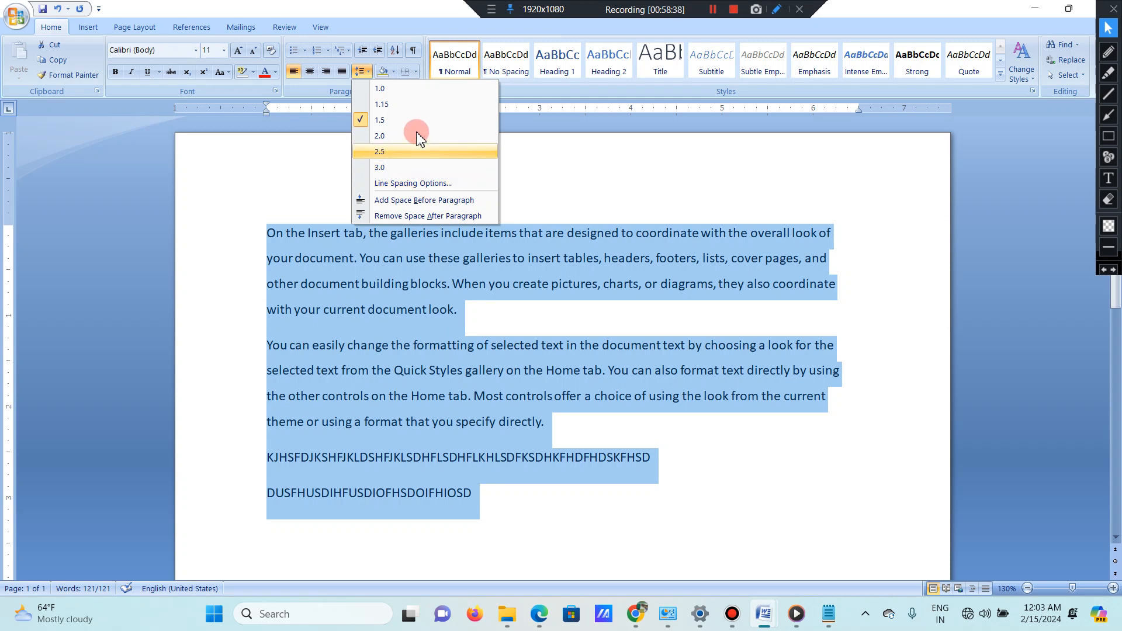
{"action": "left_click", "coordinate": [431, 202]}
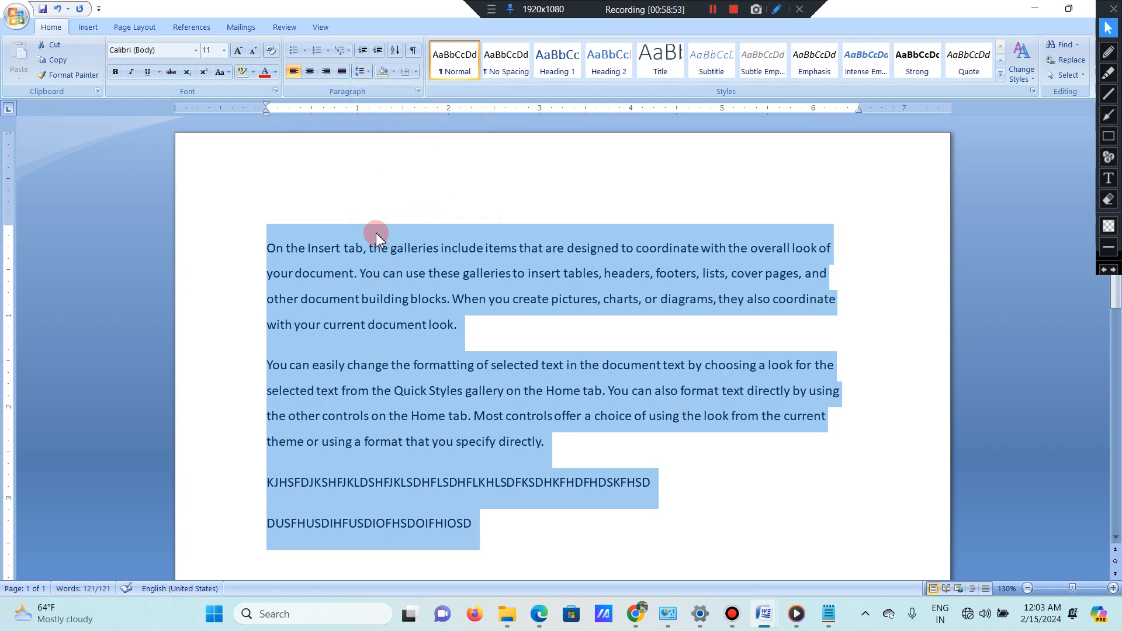
{"action": "left_click", "coordinate": [369, 70]}
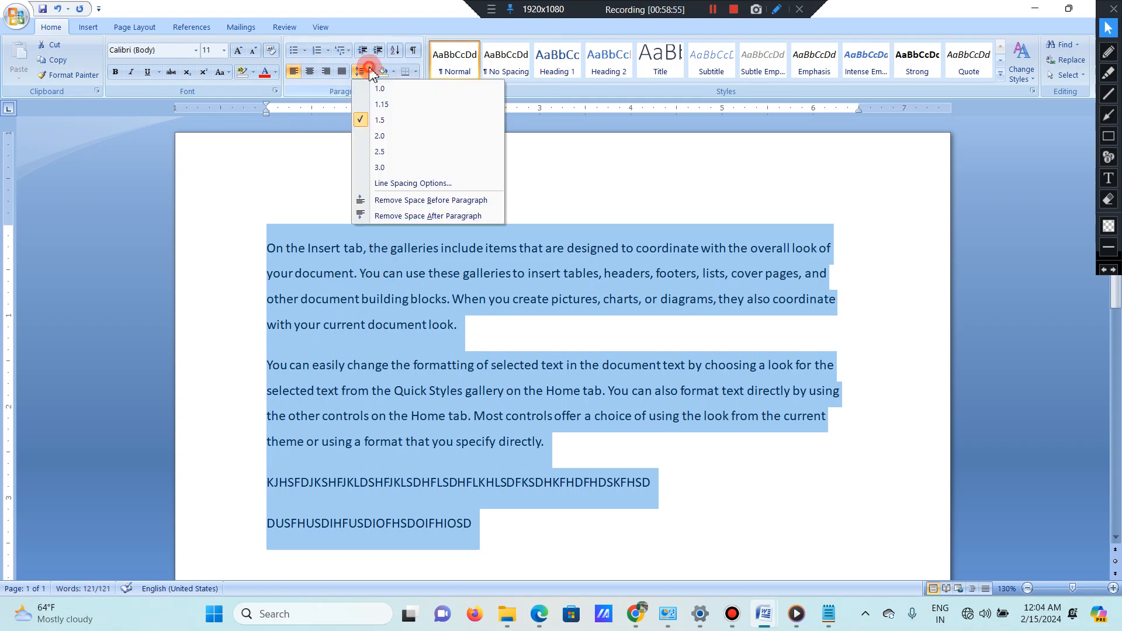
{"action": "left_click", "coordinate": [390, 200]}
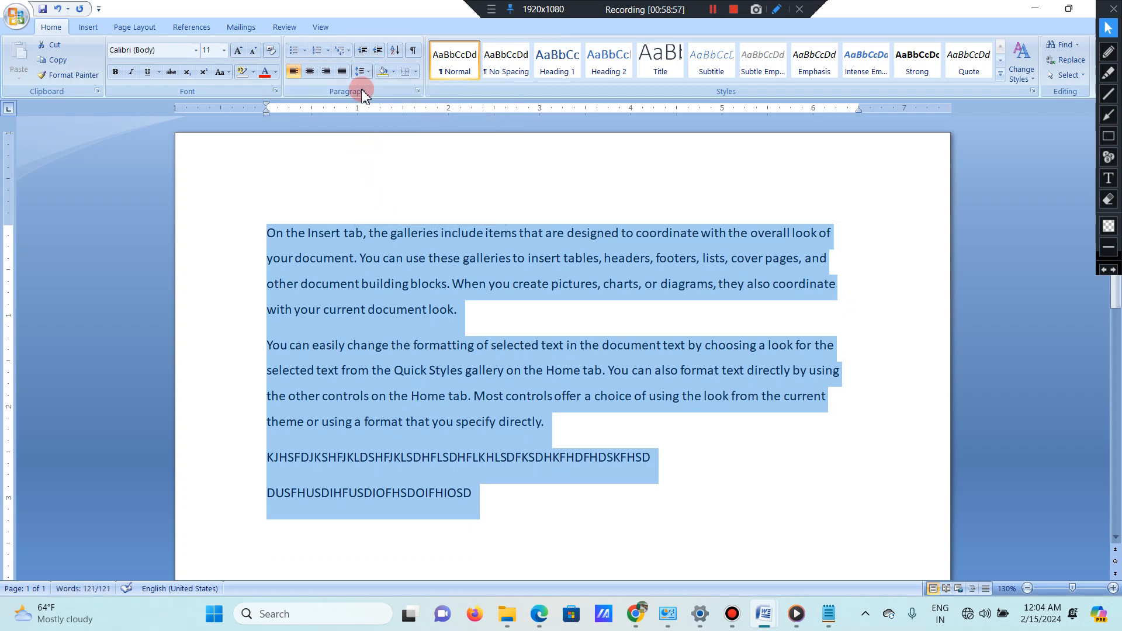
Step: Add space before all four paragraphs and remove the space after them
{"action": "left_click", "coordinate": [367, 70]}
{"action": "left_click", "coordinate": [396, 200]}
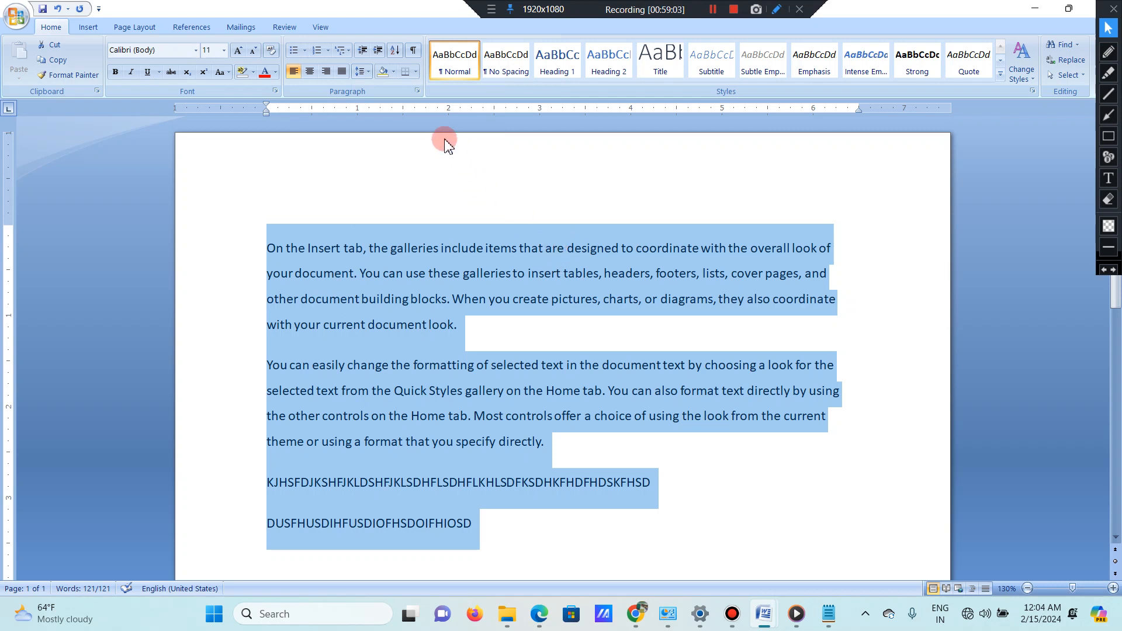
{"action": "left_click", "coordinate": [367, 71]}
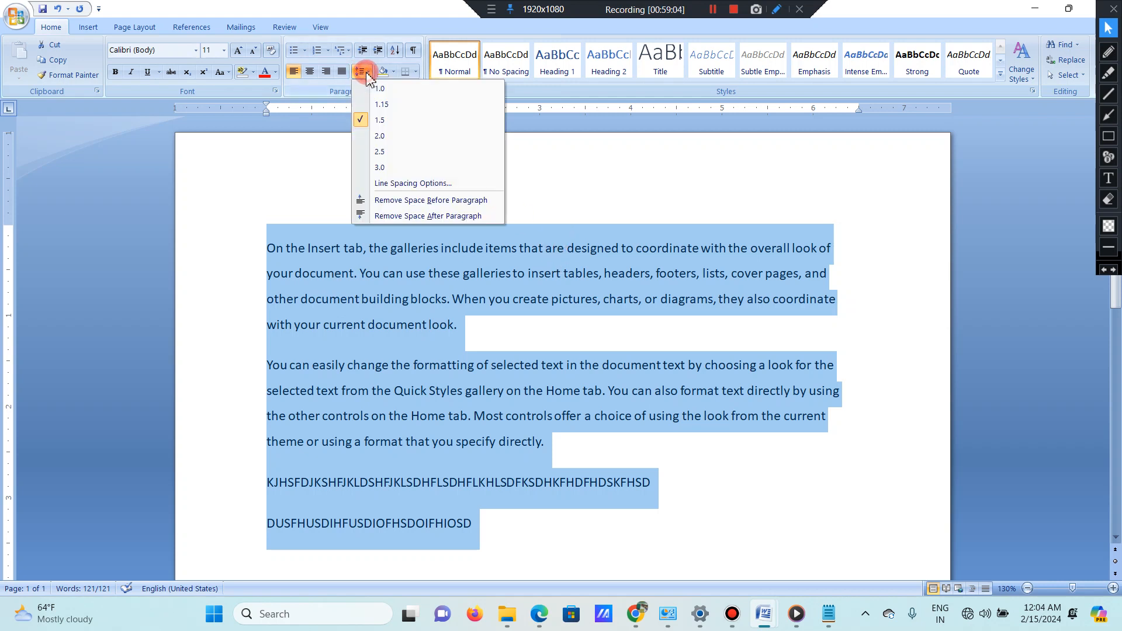
{"action": "left_click", "coordinate": [402, 217]}
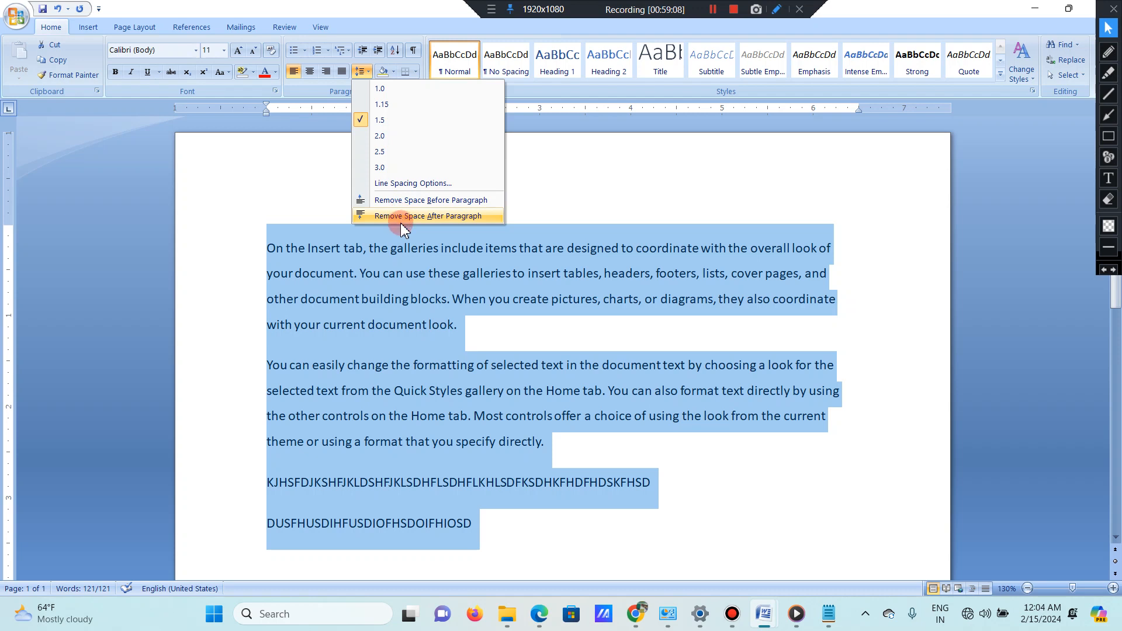
{"action": "left_click", "coordinate": [400, 217]}
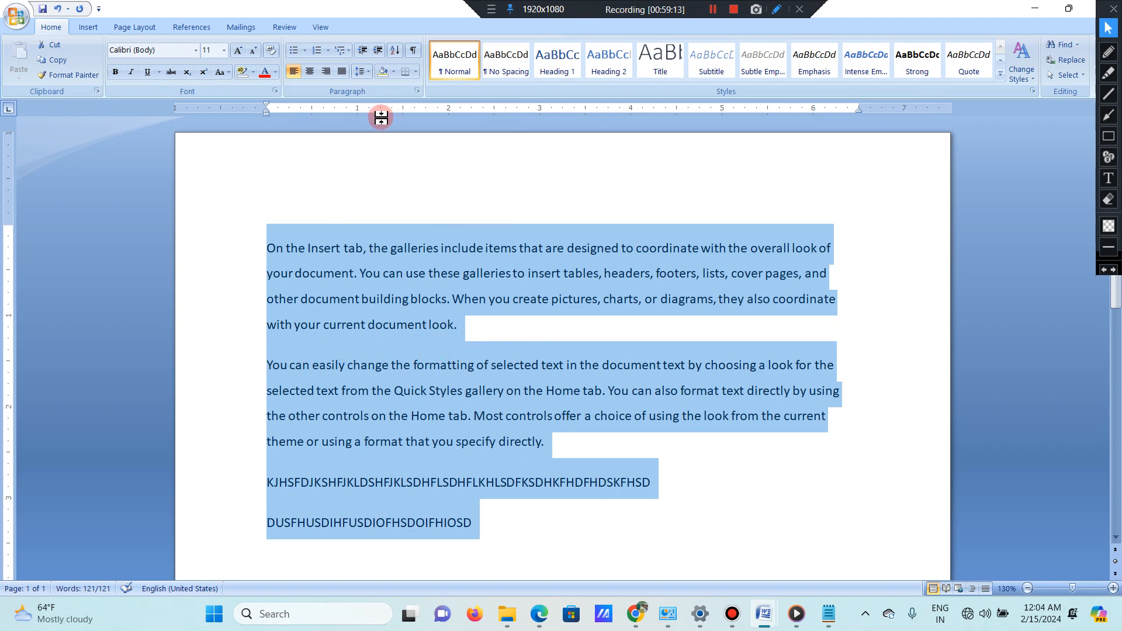
Step: Add space after each paragraph of the selected text
{"action": "left_click", "coordinate": [393, 71]}
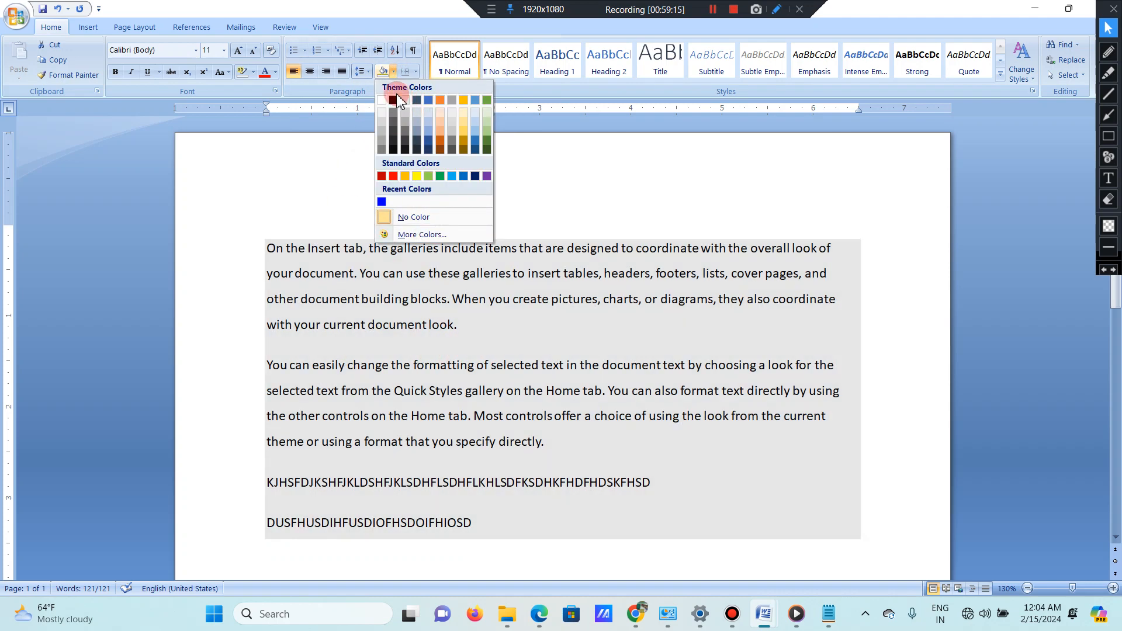
{"action": "left_click", "coordinate": [367, 71]}
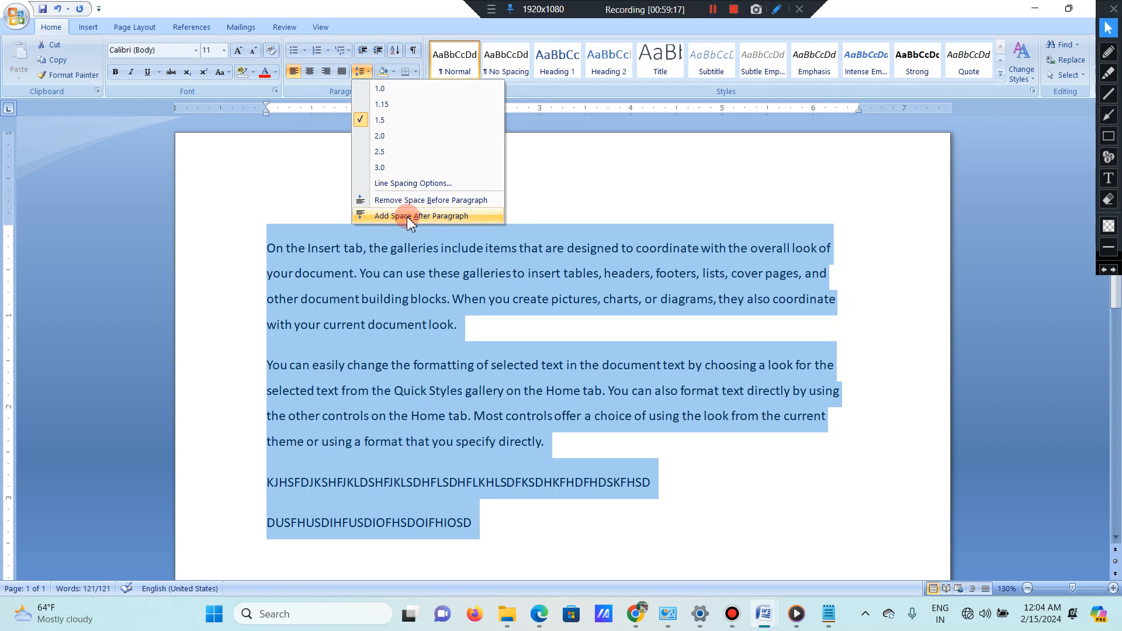
{"action": "left_click", "coordinate": [401, 215]}
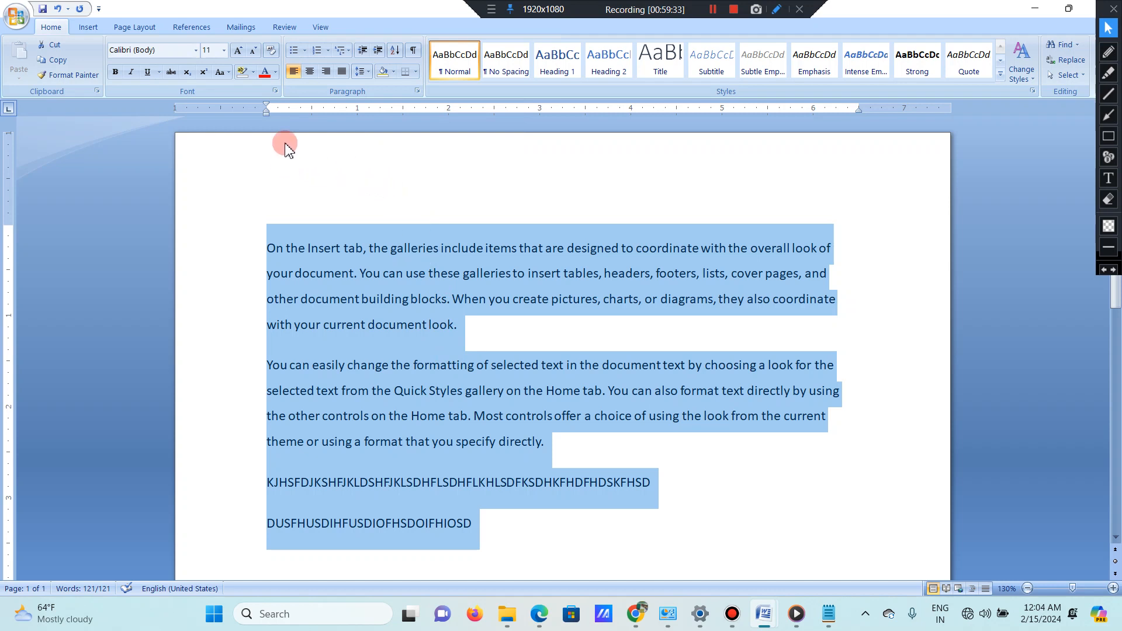
{"action": "left_click", "coordinate": [437, 248]}
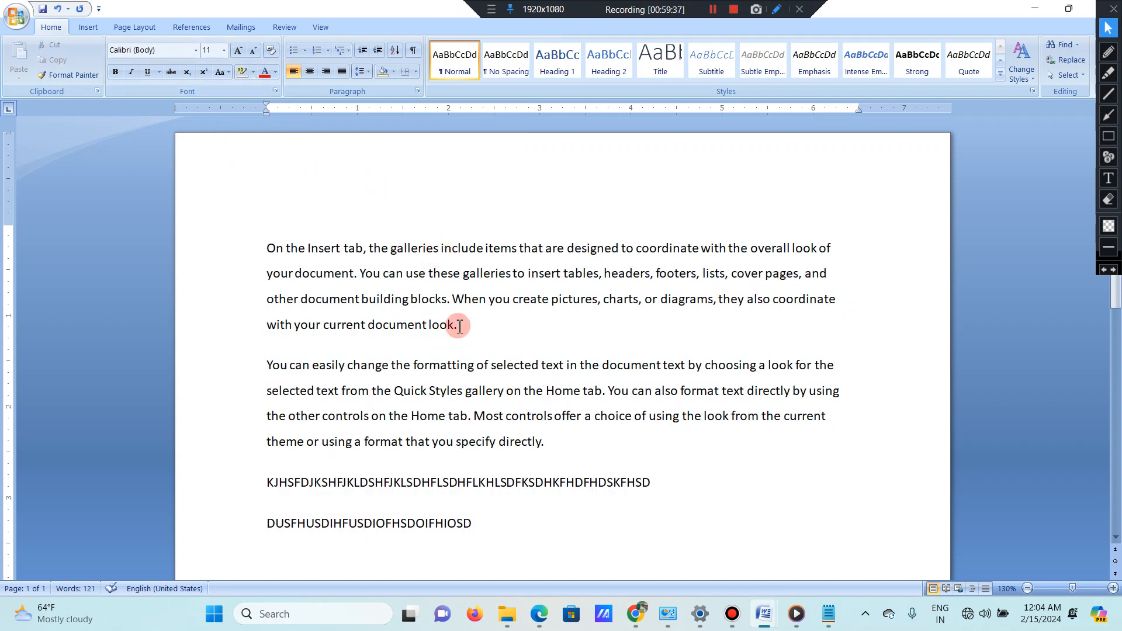
Step: Highlight the entire first paragraph with yellow text highlight colour
{"action": "left_click_drag", "start_coordinate": [459, 326], "coordinate": [268, 230]}
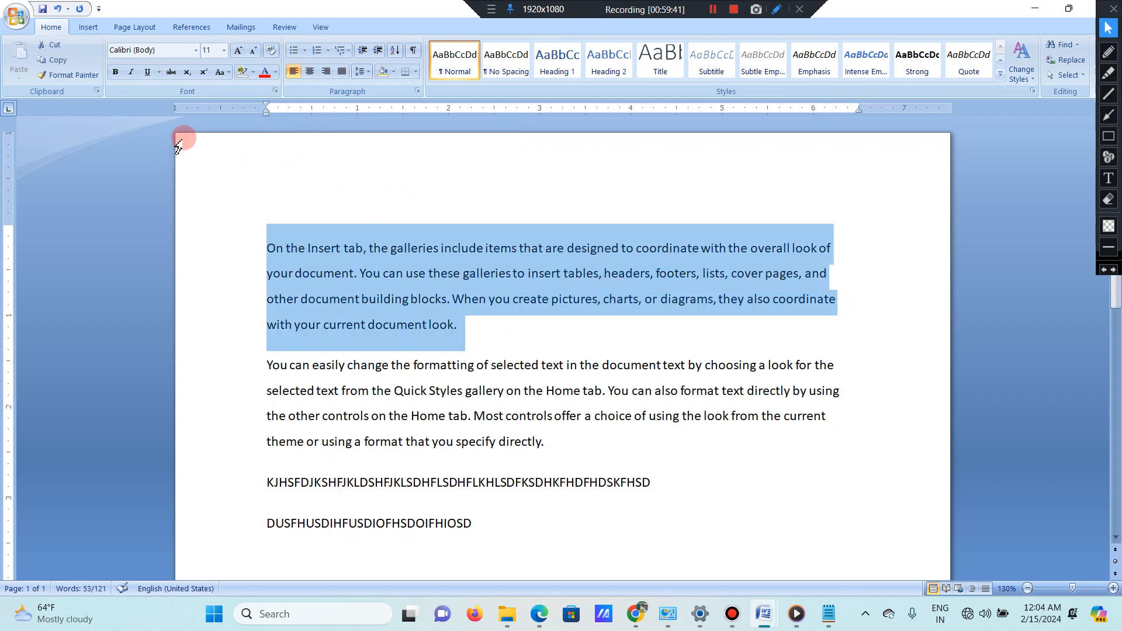
{"action": "left_click", "coordinate": [253, 71]}
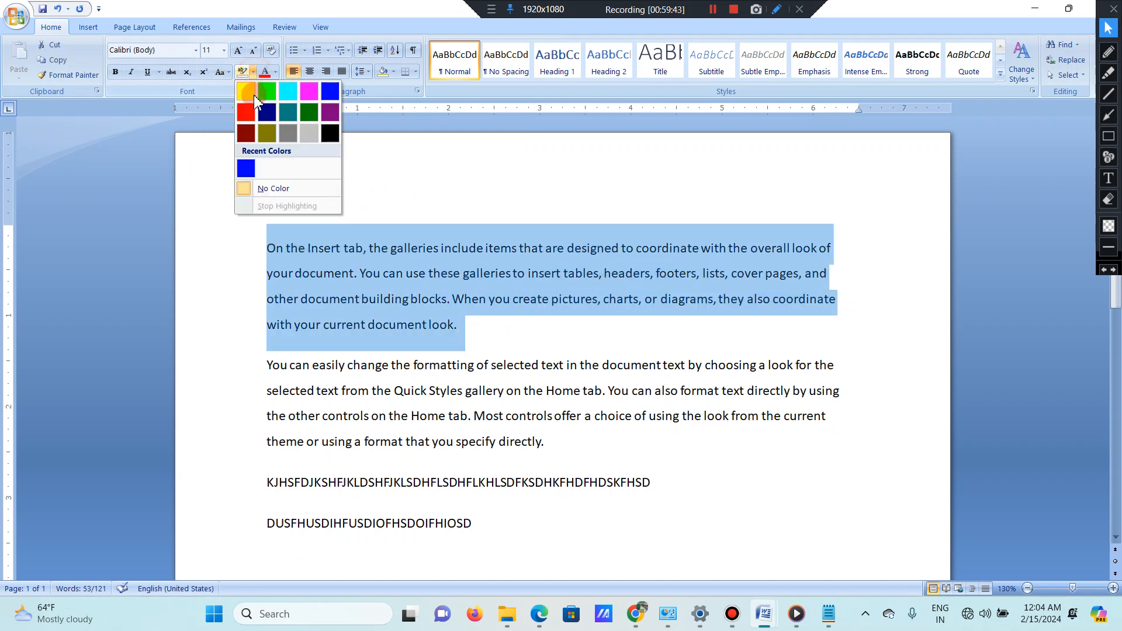
{"action": "left_click", "coordinate": [245, 100]}
Step: Apply yellow paragraph shading to the second paragraph
{"action": "left_click_drag", "start_coordinate": [556, 441], "coordinate": [261, 374]}
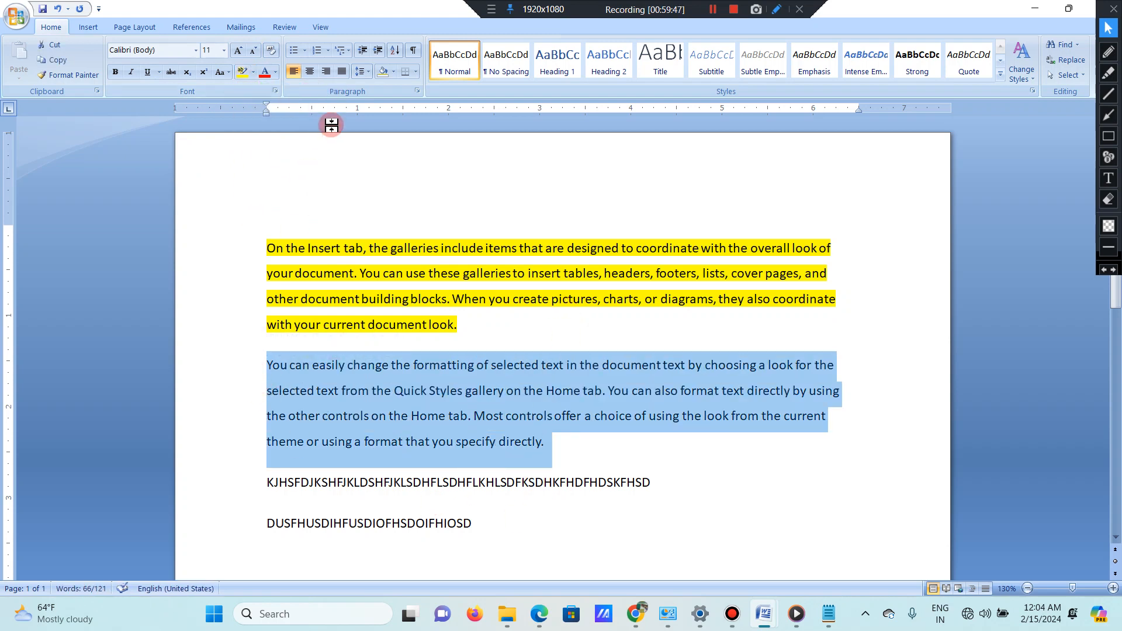
{"action": "left_click", "coordinate": [394, 73]}
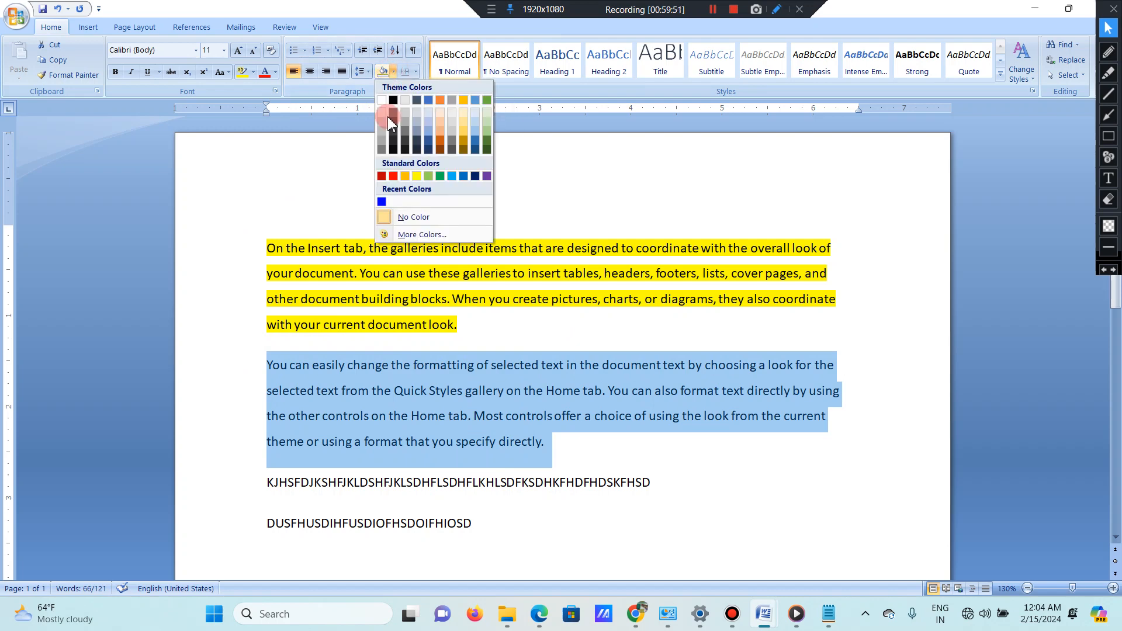
{"action": "left_click", "coordinate": [418, 181]}
{"action": "left_click", "coordinate": [627, 332]}
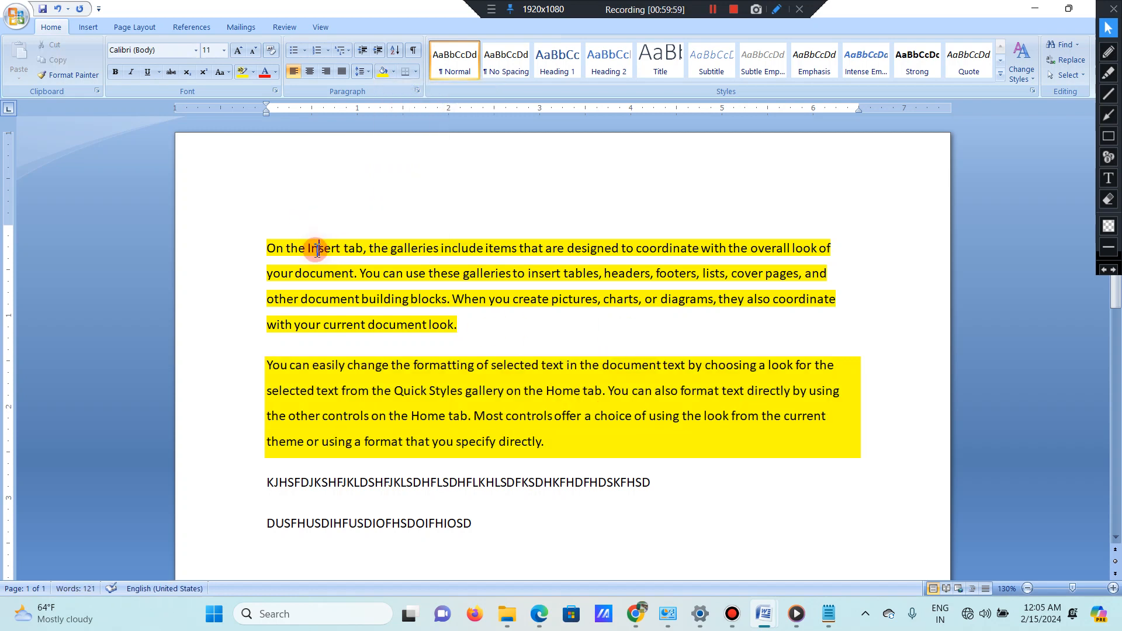
{"action": "left_click_drag", "start_coordinate": [288, 248], "coordinate": [521, 233]}
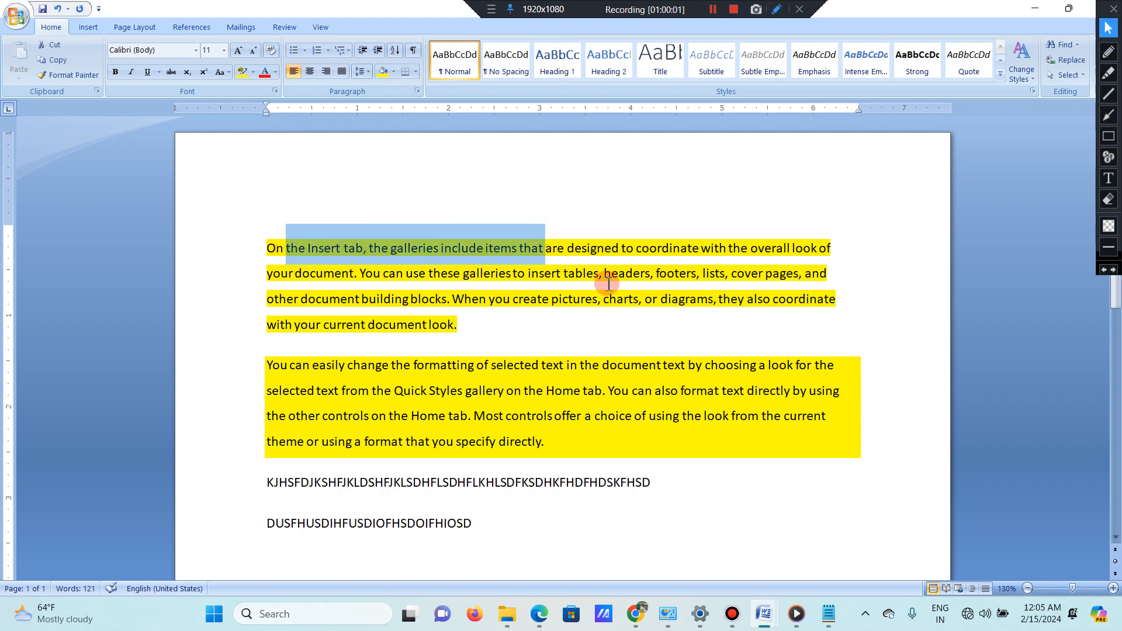
{"action": "left_click", "coordinate": [626, 248]}
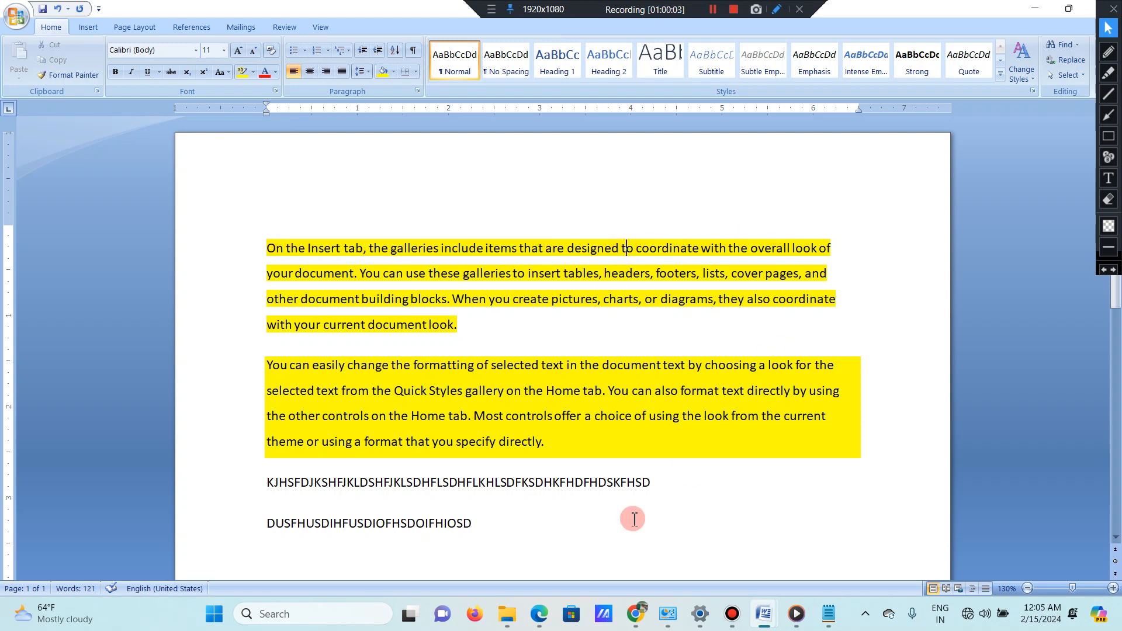
{"action": "left_click", "coordinate": [575, 441]}
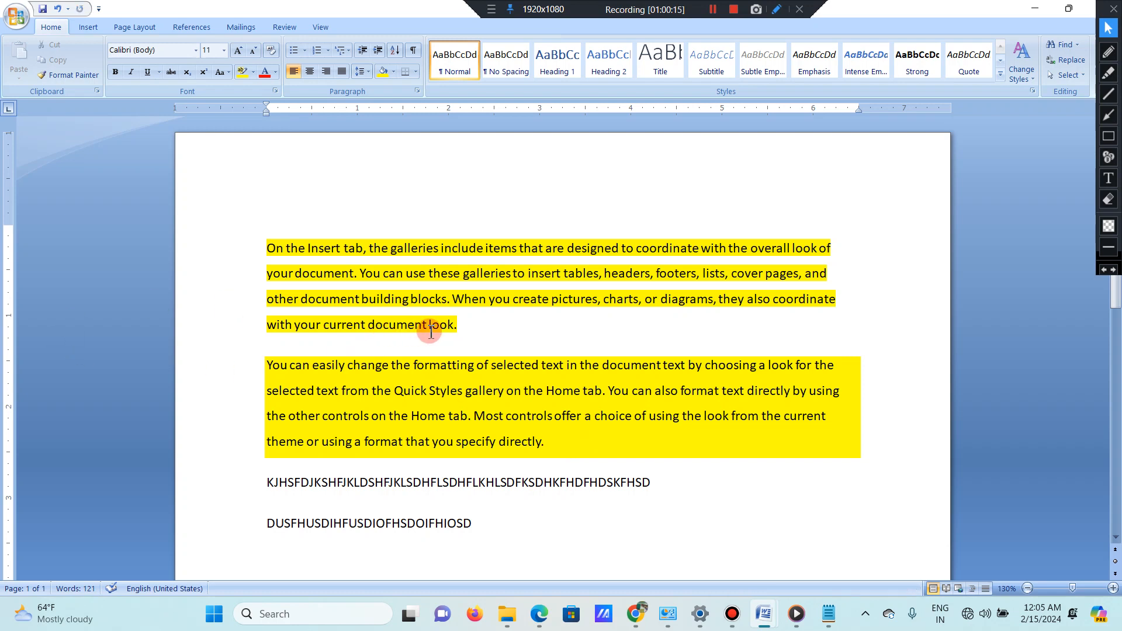
Step: Change the first paragraph's text highlight colour to black
{"action": "left_click_drag", "start_coordinate": [458, 324], "coordinate": [227, 250]}
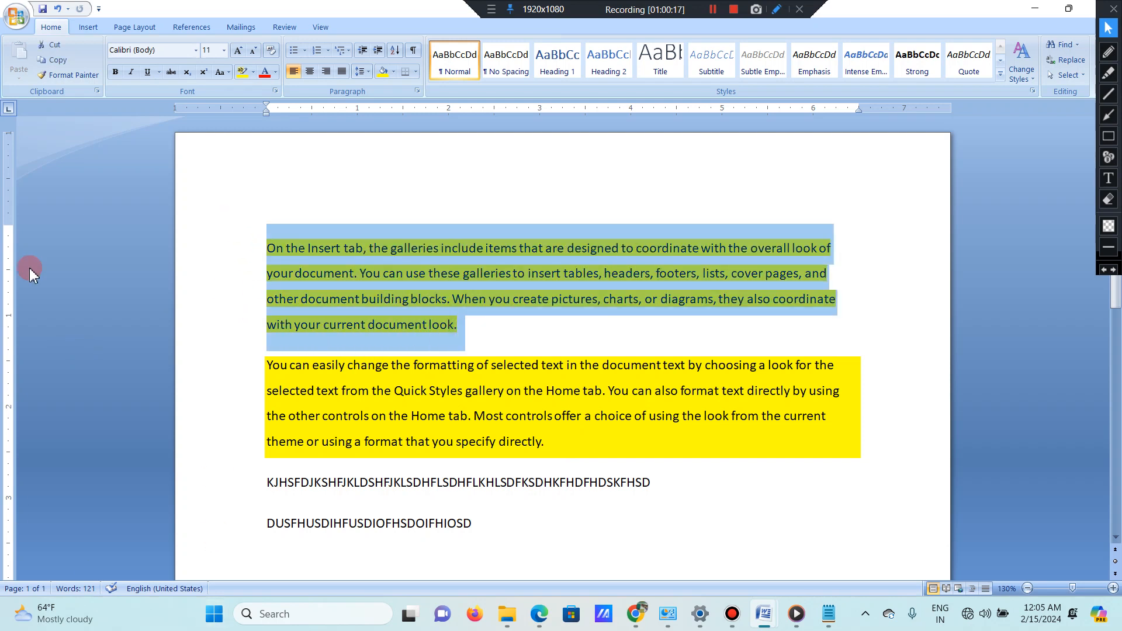
{"action": "left_click", "coordinate": [253, 72]}
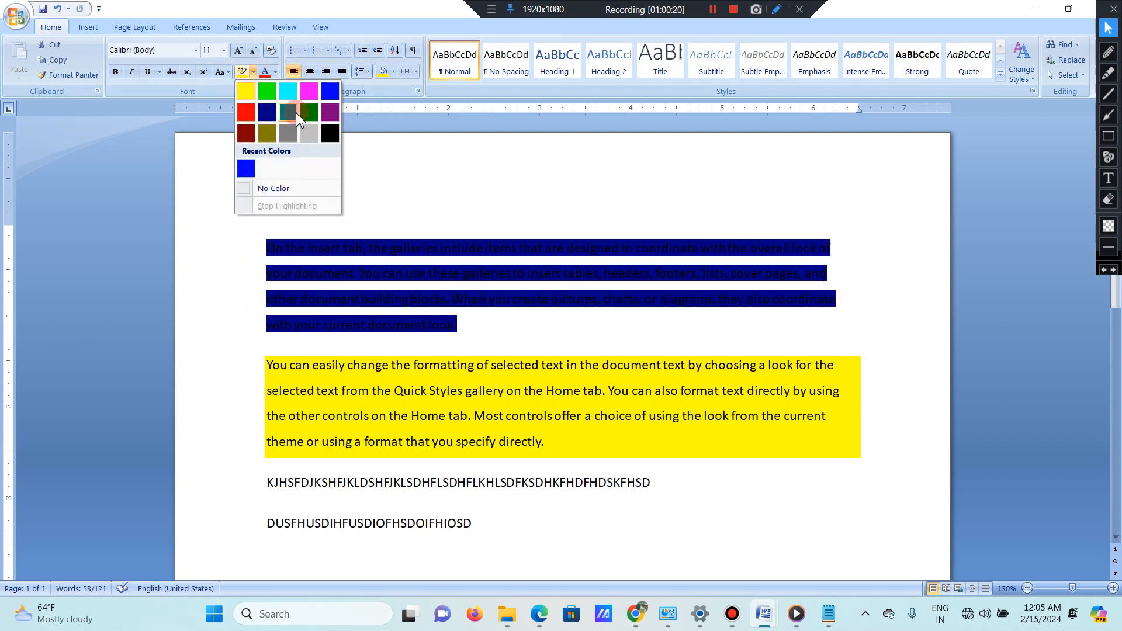
{"action": "left_click", "coordinate": [330, 133]}
{"action": "left_click", "coordinate": [544, 408]}
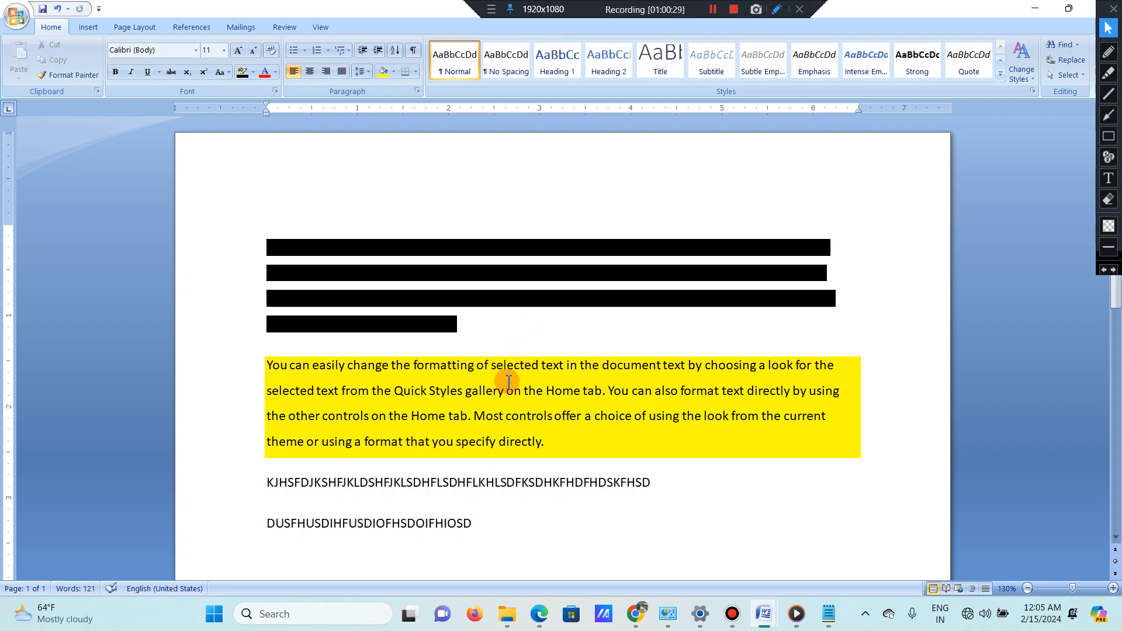
Step: Change the second paragraph's shading to black
{"action": "left_click_drag", "start_coordinate": [551, 445], "coordinate": [185, 373]}
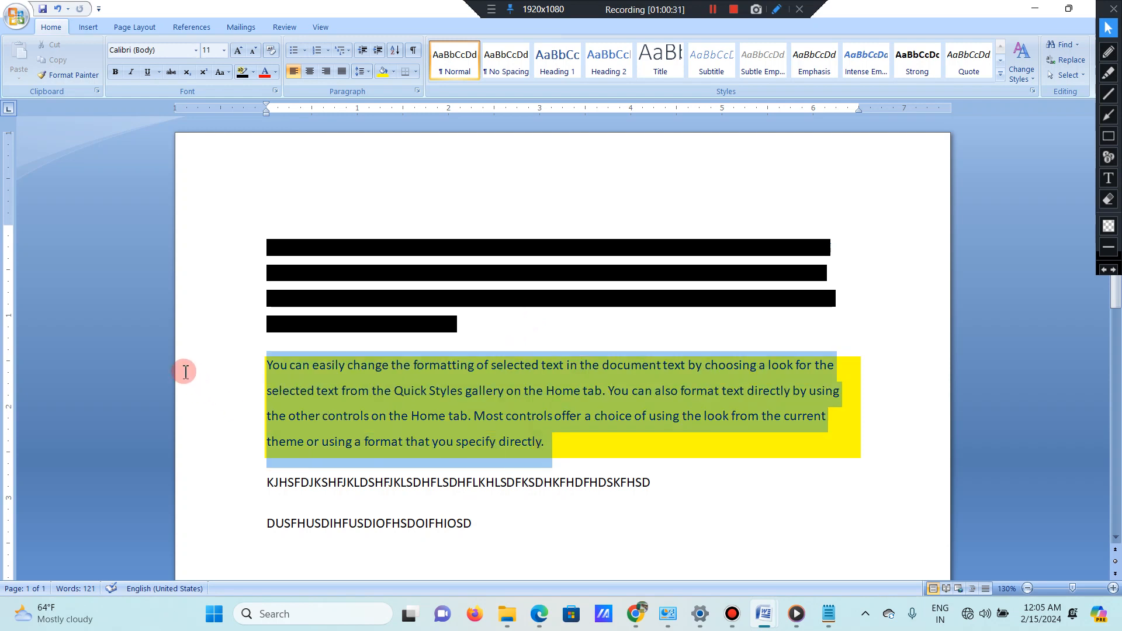
{"action": "left_click", "coordinate": [395, 72]}
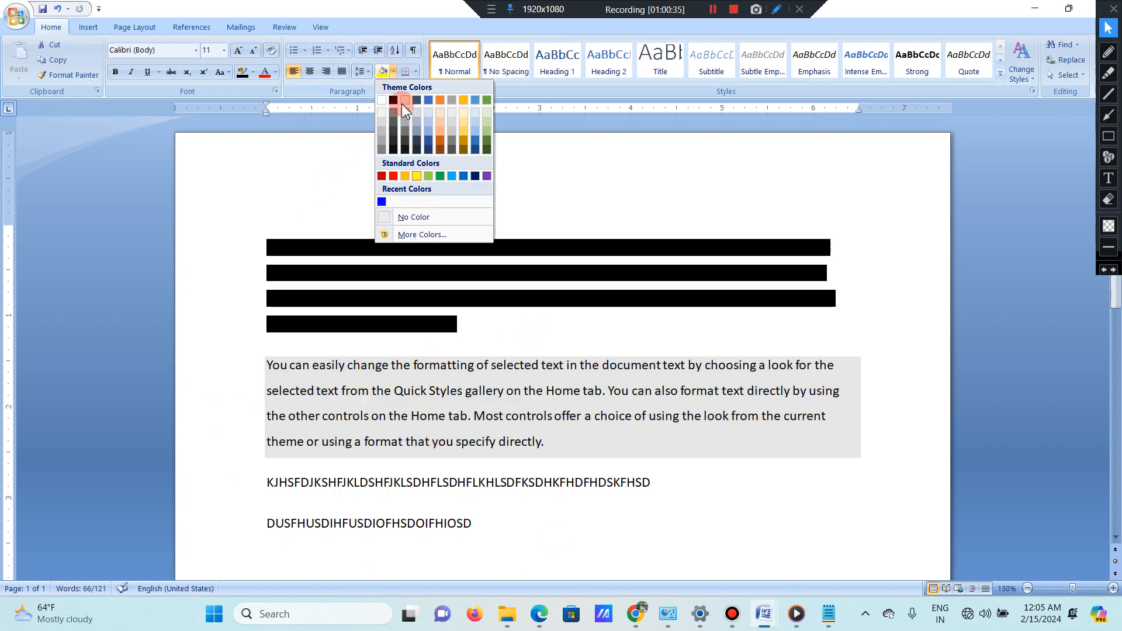
{"action": "left_click", "coordinate": [395, 97]}
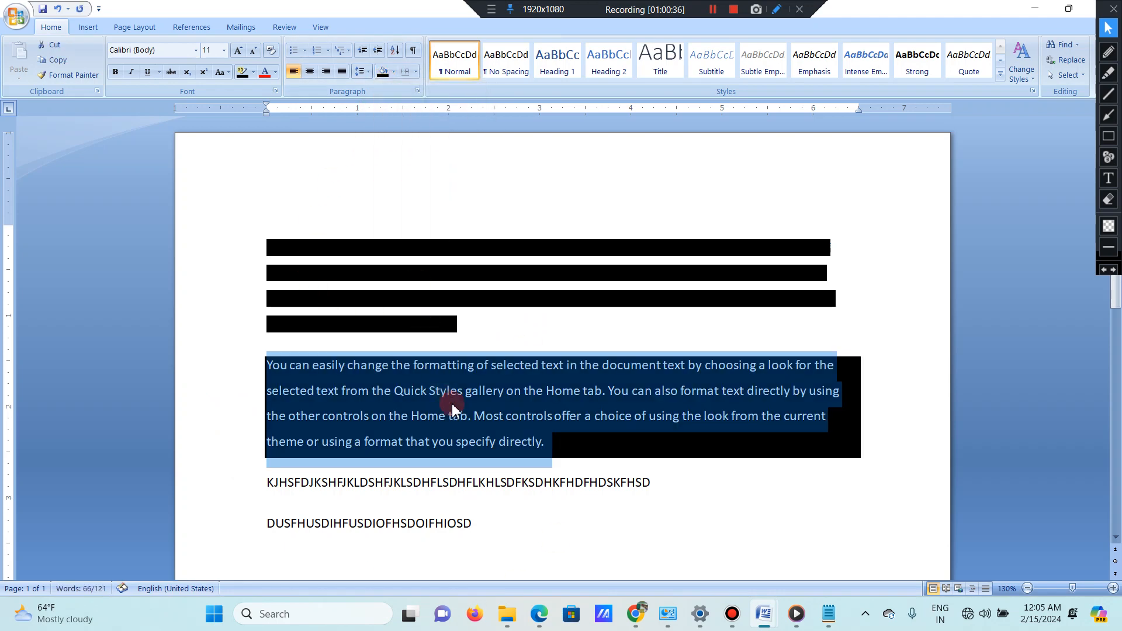
{"action": "left_click", "coordinate": [546, 324]}
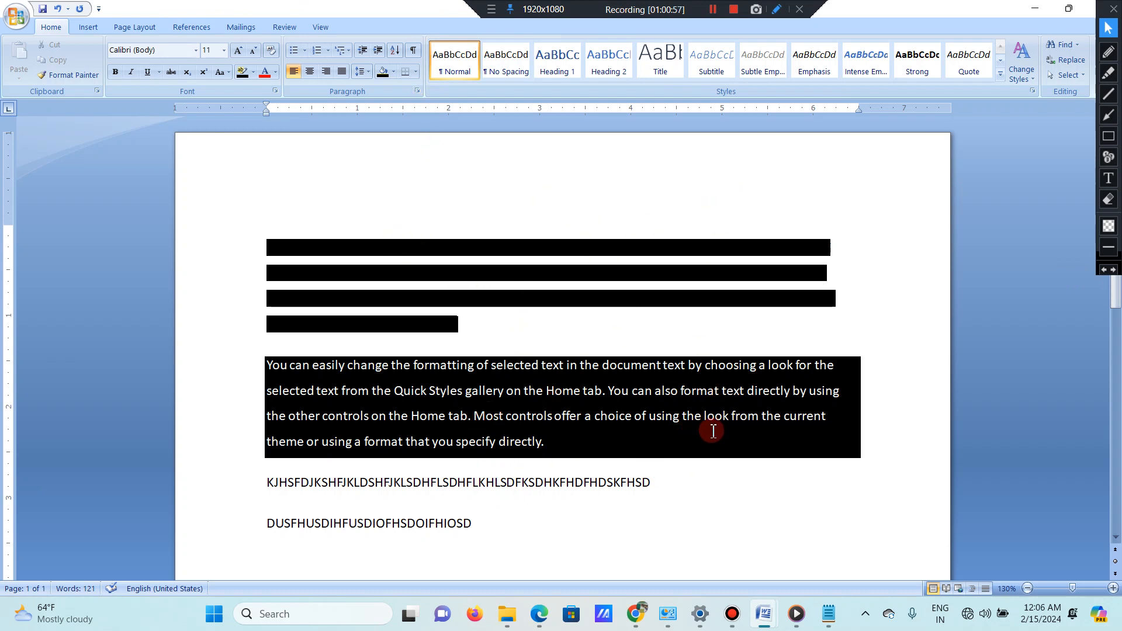
Step: Undo the black and yellow highlighting and shading on the first two paragraphs
{"action": "key", "text": "ctrl+z"}
{"action": "key", "text": "ctrl+z"}
{"action": "key", "text": "ctrl+z"}
{"action": "key", "text": "ctrl+z"}
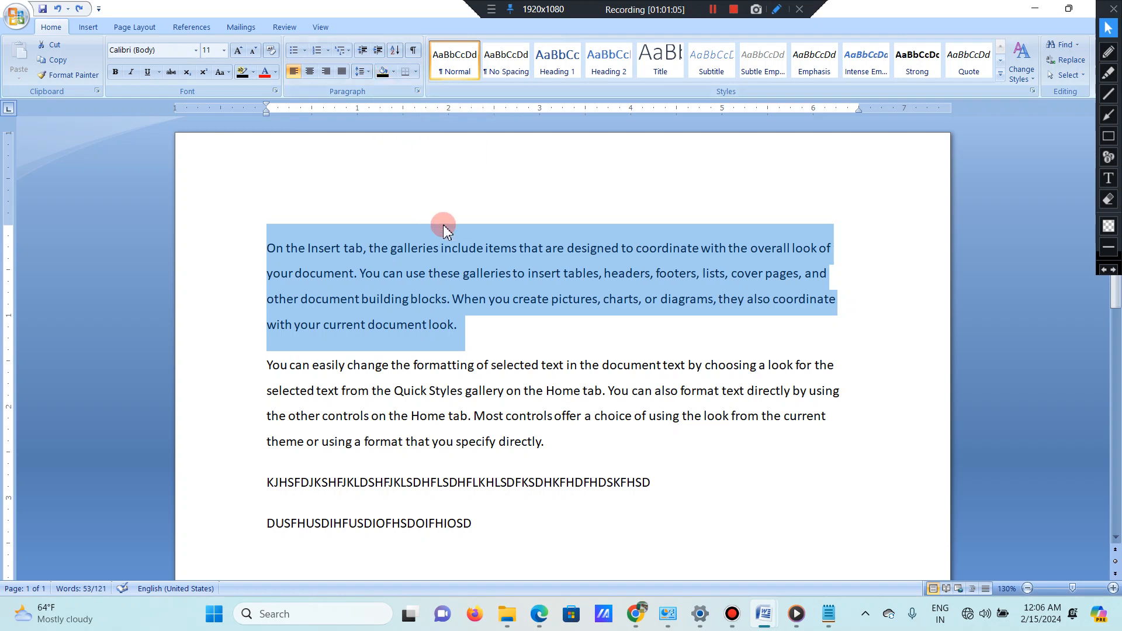
{"action": "left_click", "coordinate": [494, 337]}
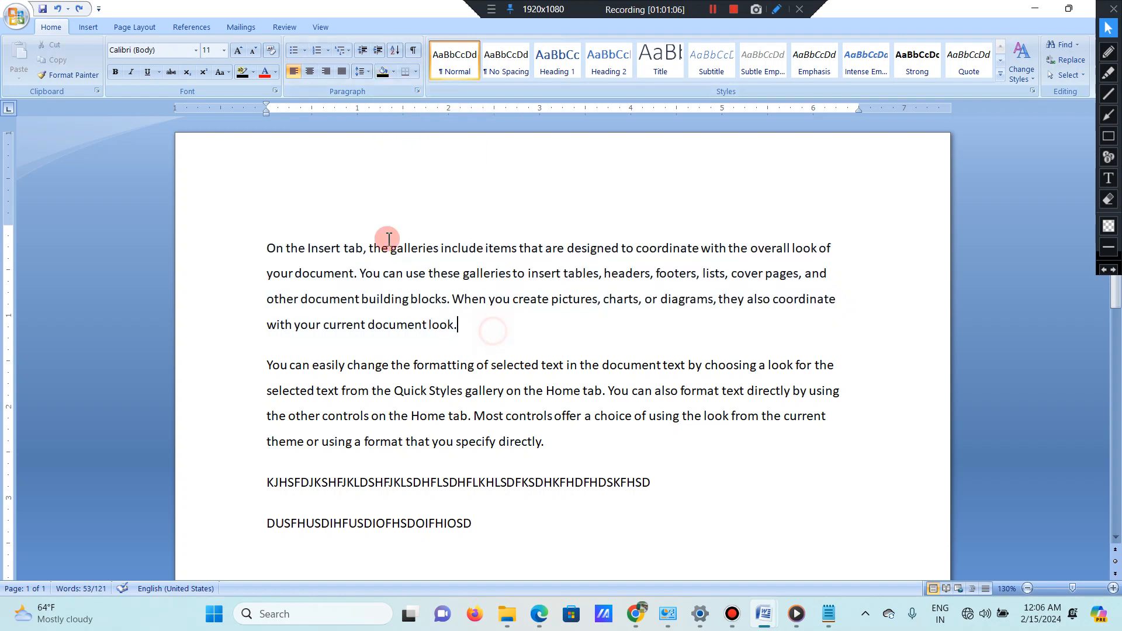
{"action": "left_click", "coordinate": [416, 71]}
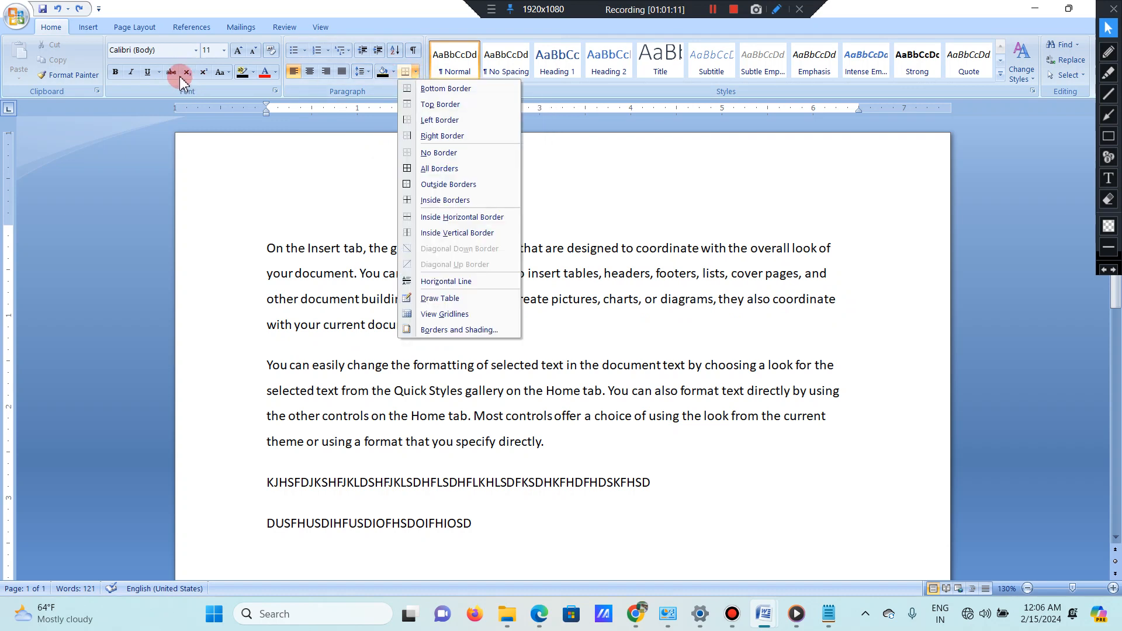
{"action": "left_click", "coordinate": [51, 29]}
{"action": "left_click", "coordinate": [135, 27]}
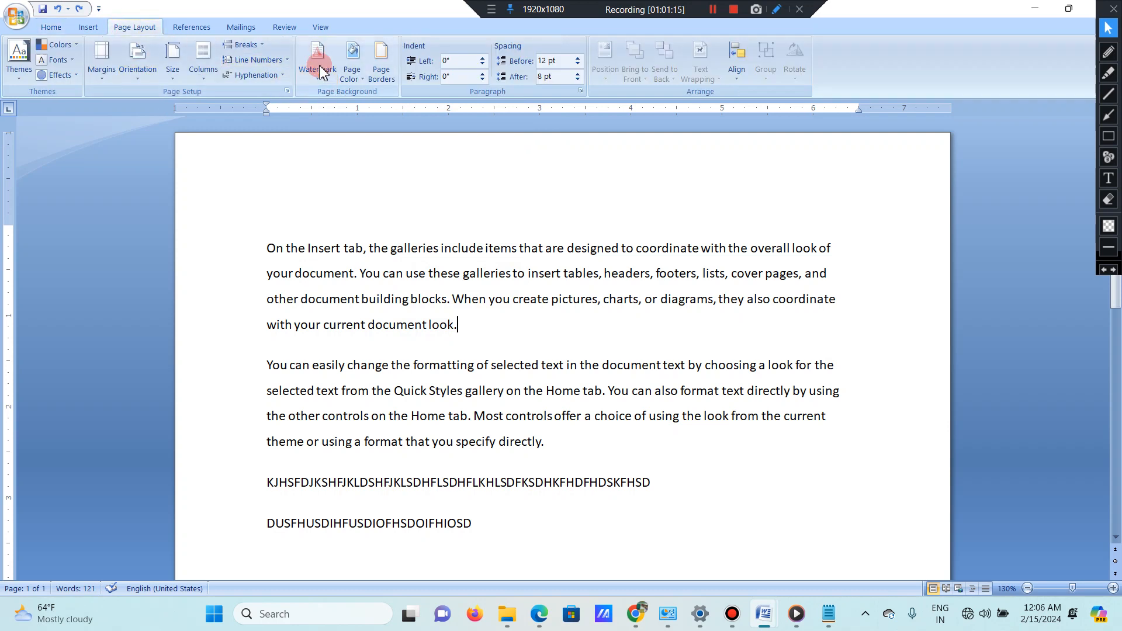
{"action": "left_click", "coordinate": [51, 32]}
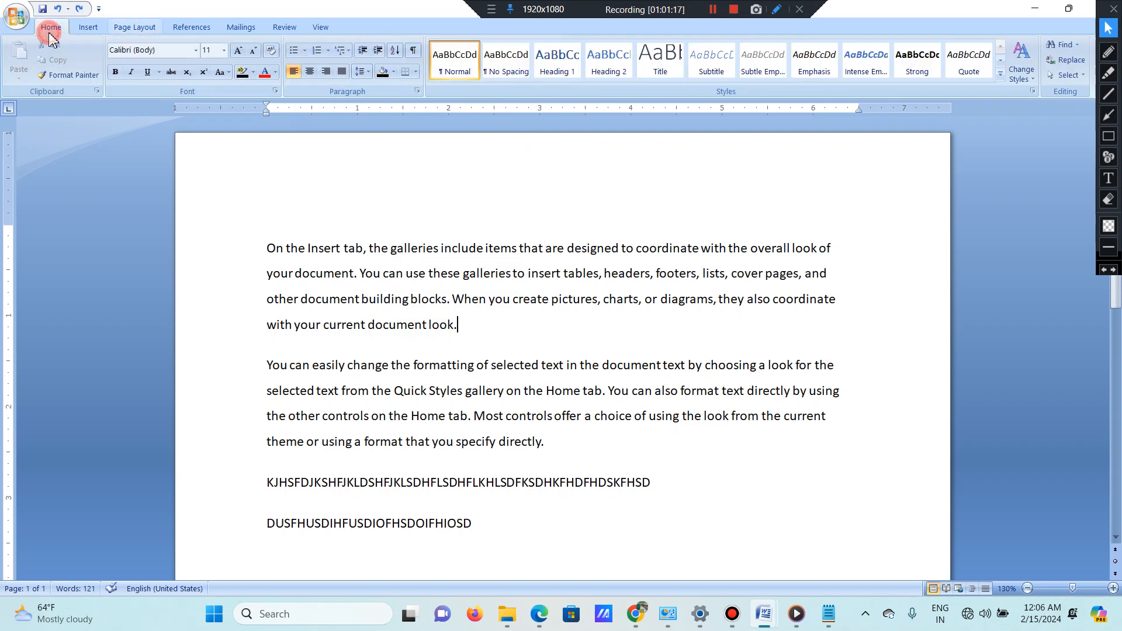
{"action": "left_click", "coordinate": [416, 71]}
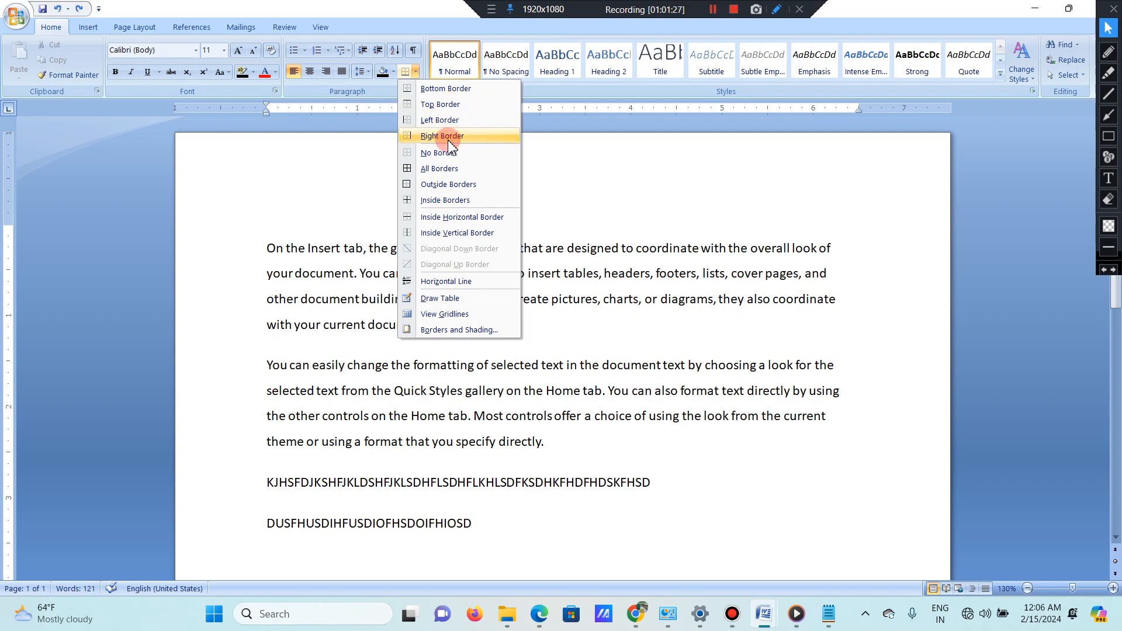
{"action": "left_click", "coordinate": [531, 315]}
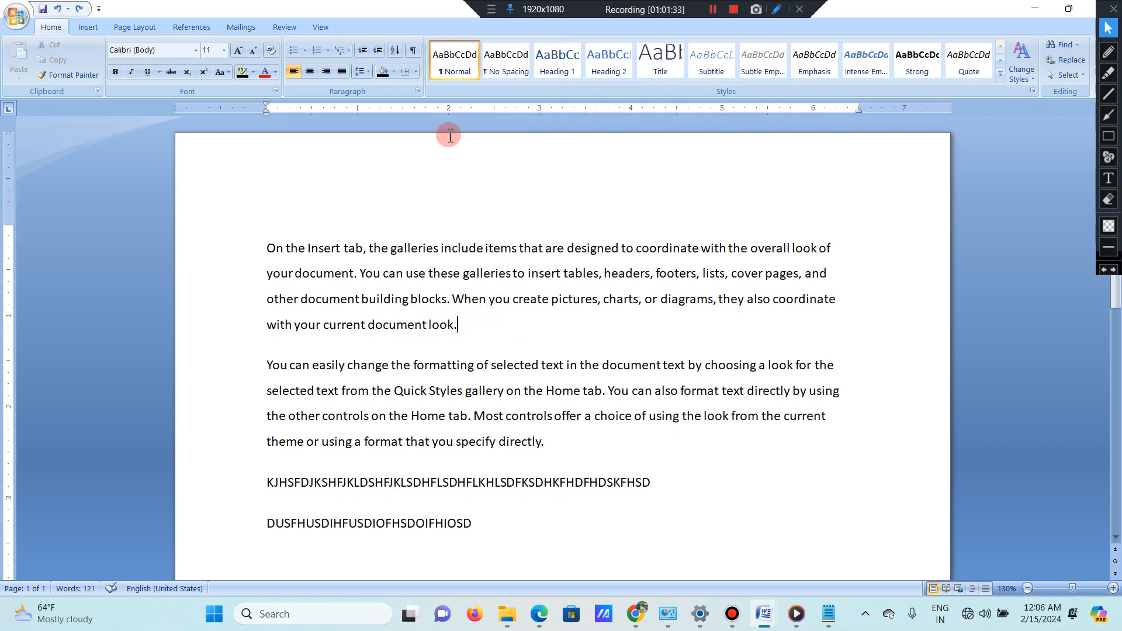
Step: Add bottom, top, left and right borders one by one around the first paragraph
{"action": "left_click", "coordinate": [419, 76]}
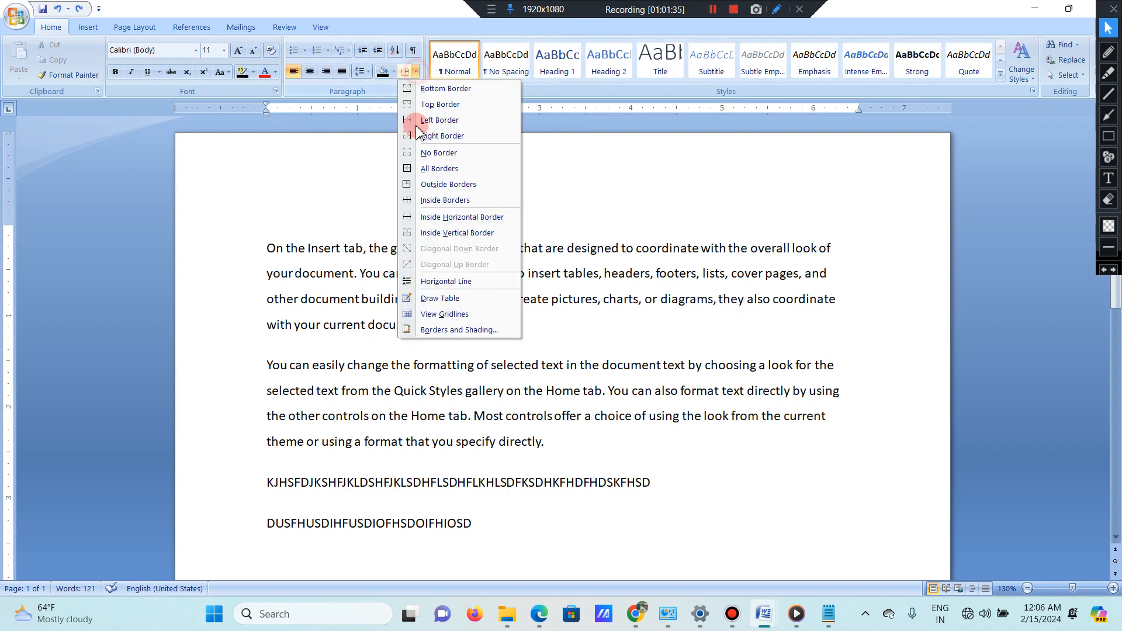
{"action": "left_click", "coordinate": [436, 89]}
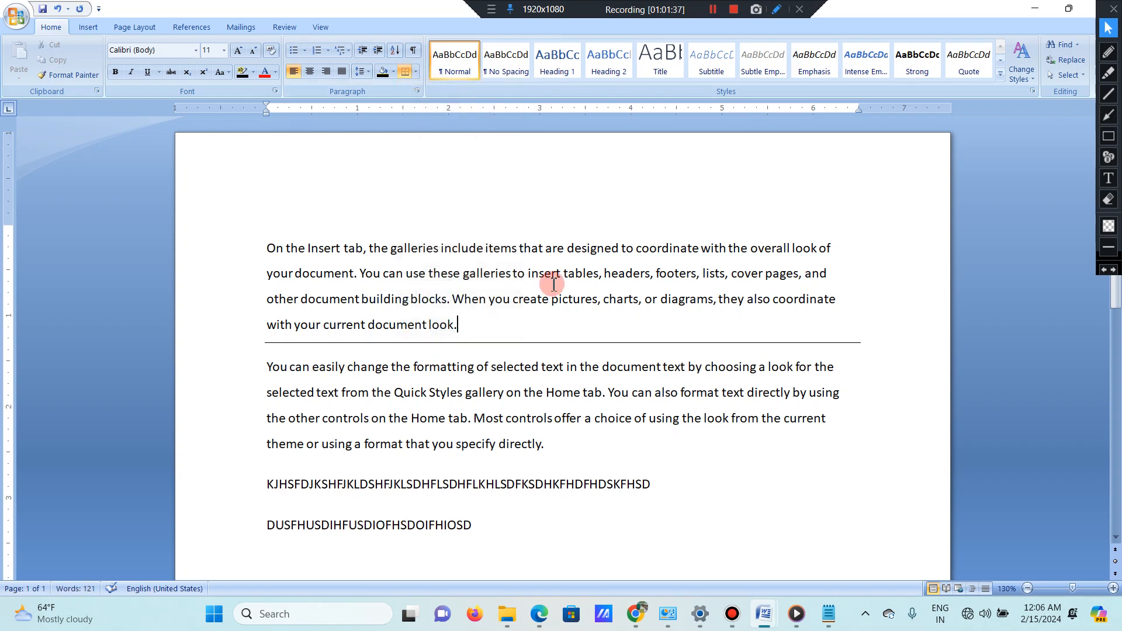
{"action": "left_click", "coordinate": [418, 76]}
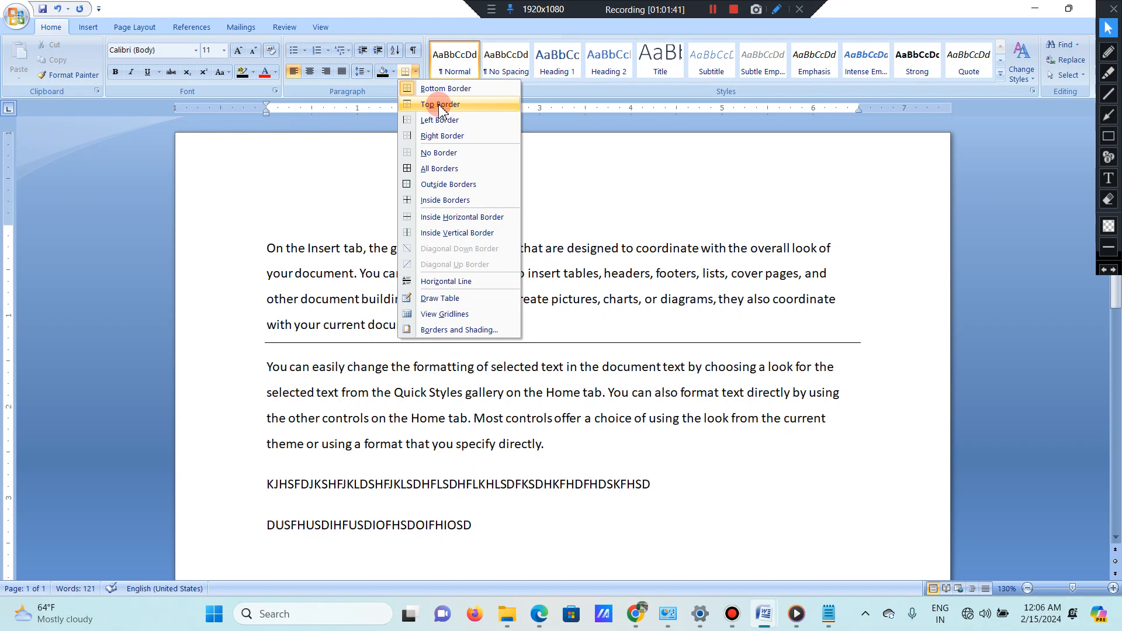
{"action": "left_click", "coordinate": [439, 105]}
{"action": "left_click", "coordinate": [416, 71]}
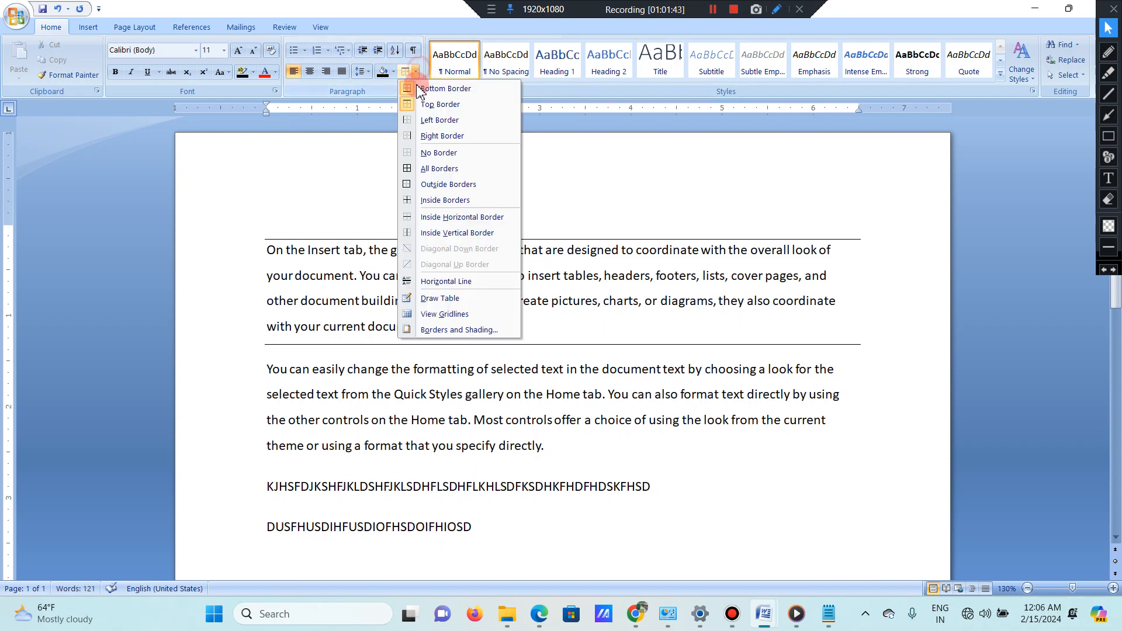
{"action": "left_click", "coordinate": [428, 119]}
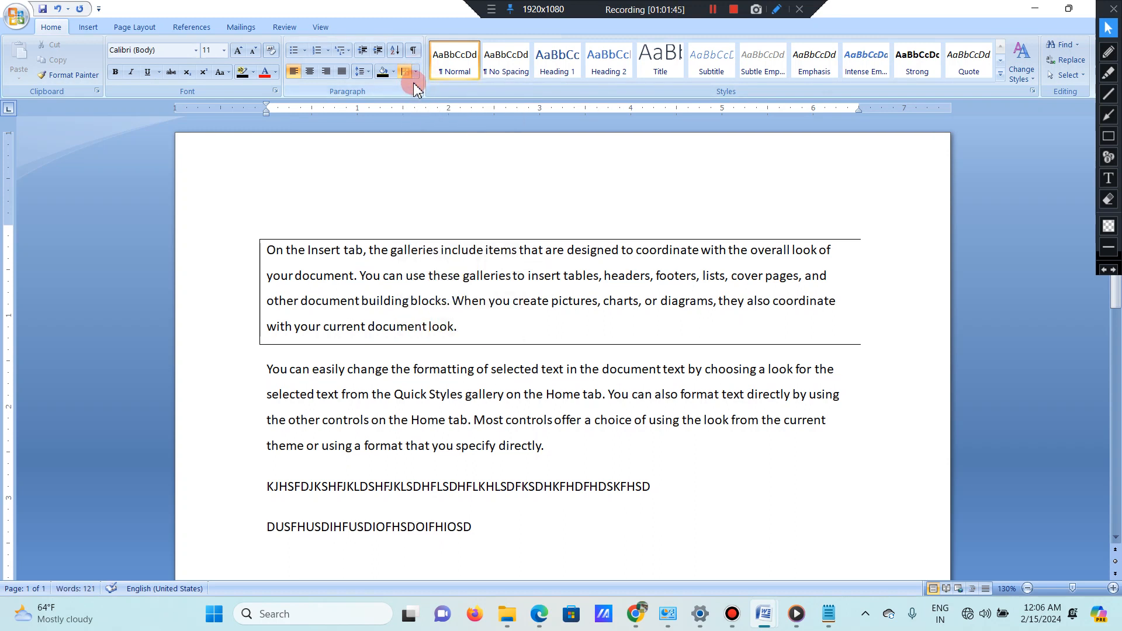
{"action": "left_click", "coordinate": [415, 71]}
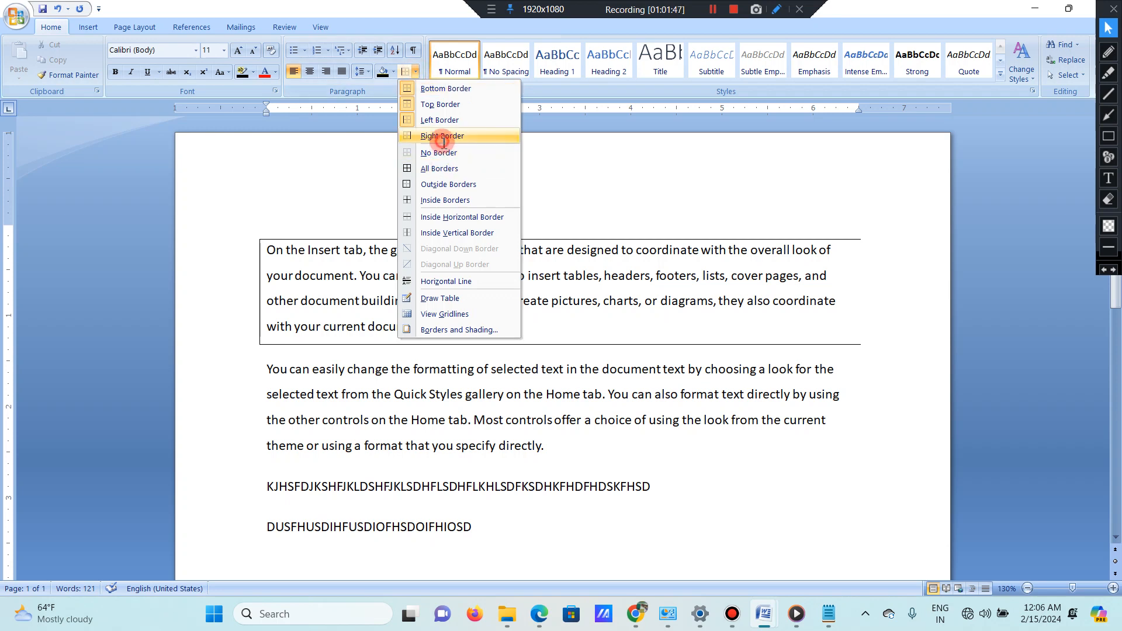
{"action": "left_click", "coordinate": [428, 134]}
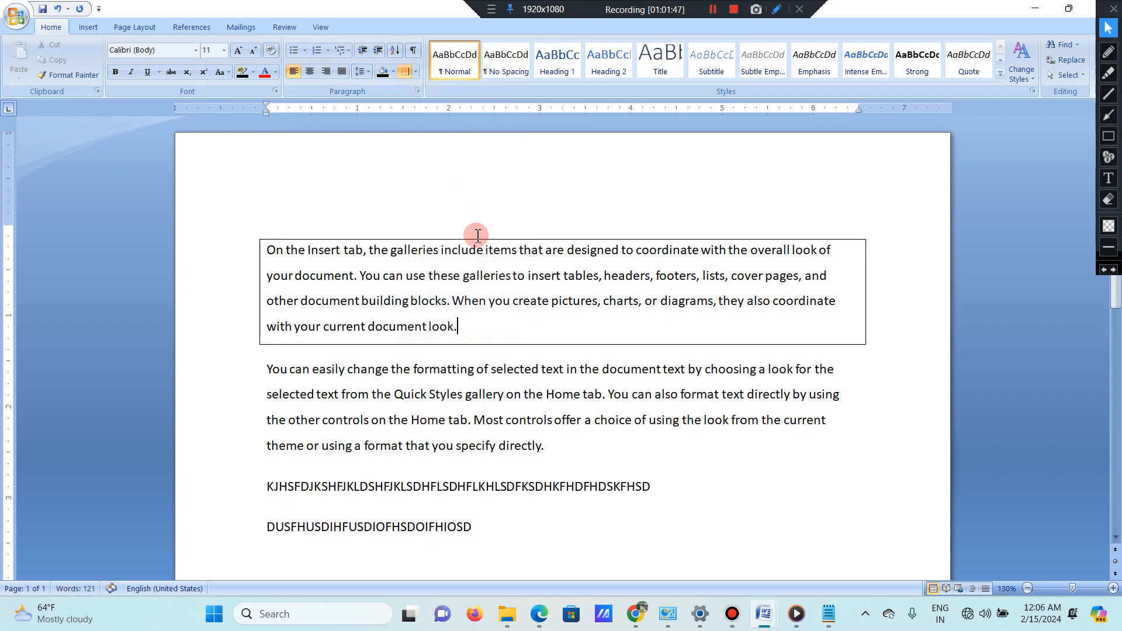
Step: Remove all borders from the first paragraph
{"action": "left_click", "coordinate": [416, 71]}
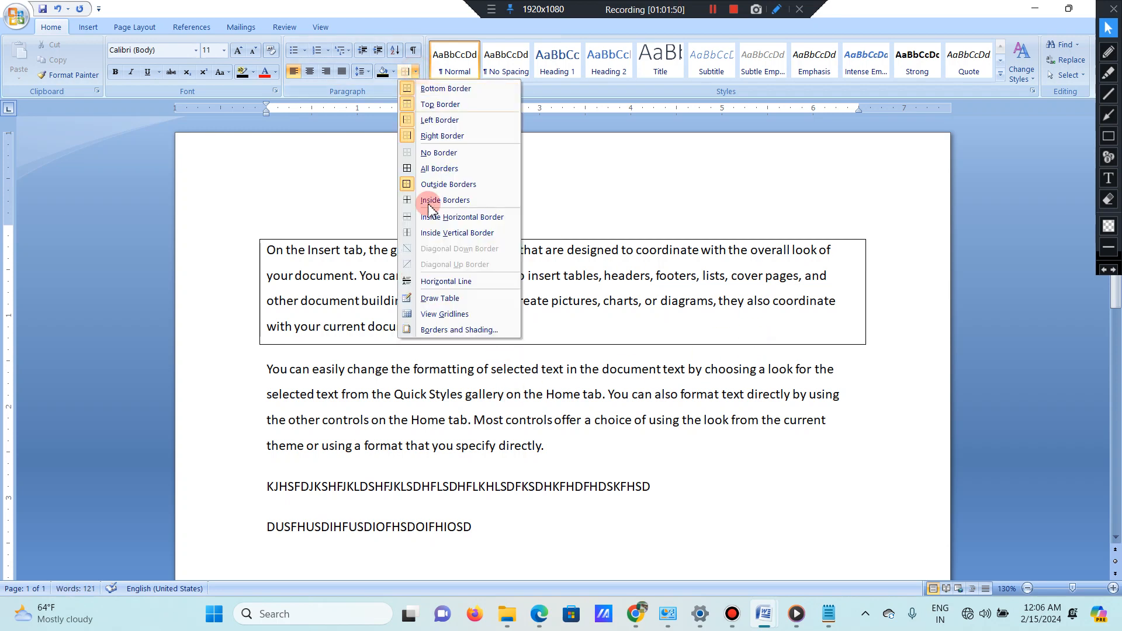
{"action": "left_click", "coordinate": [450, 153]}
Step: Apply the All Borders option to the first paragraph
{"action": "left_click", "coordinate": [416, 72]}
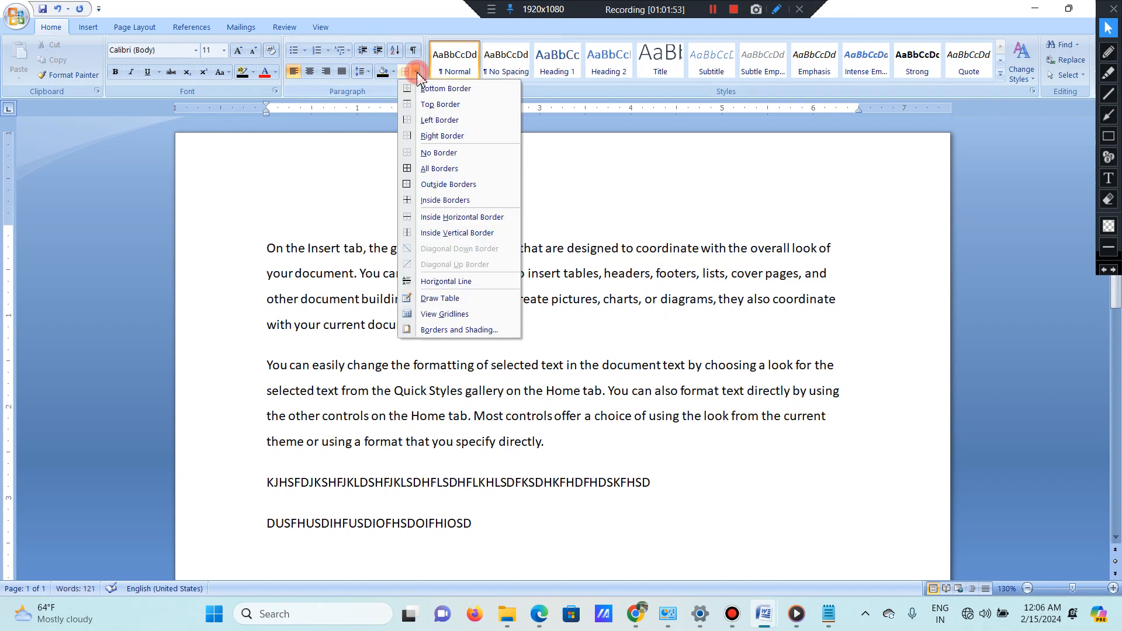
{"action": "left_click", "coordinate": [445, 184]}
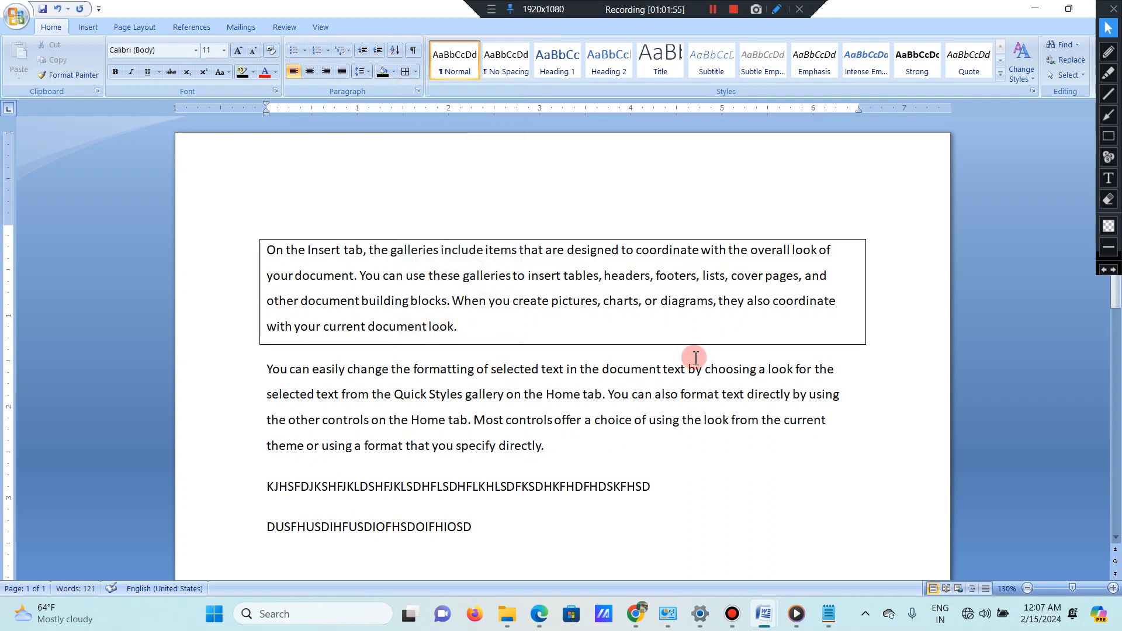
{"action": "left_click", "coordinate": [417, 73]}
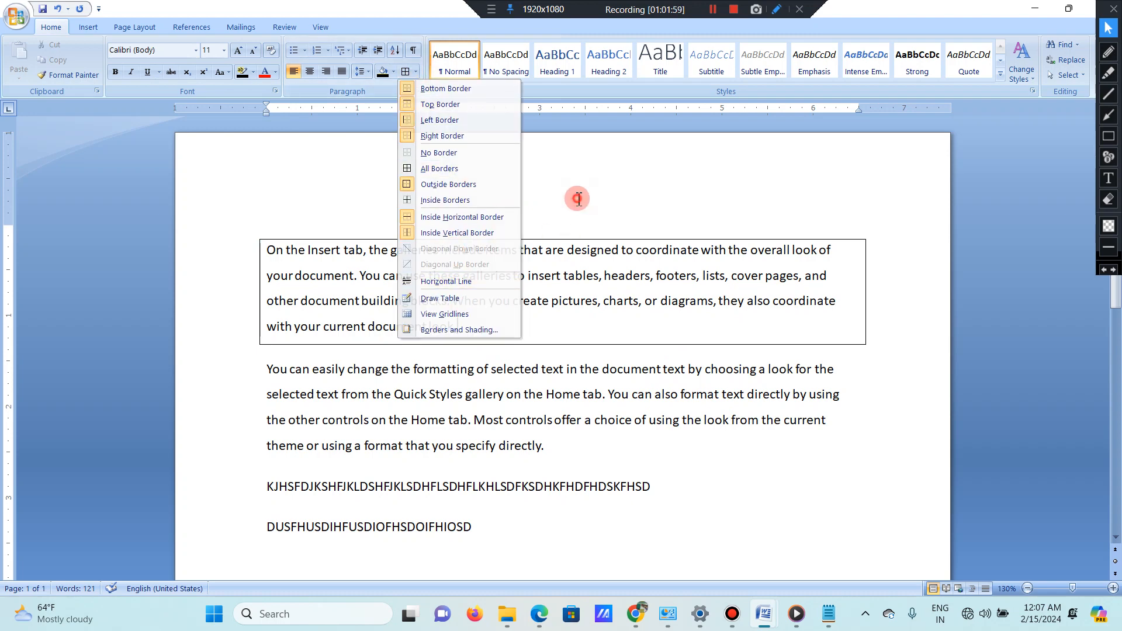
{"action": "left_click", "coordinate": [197, 88]}
Step: Clear the borders around the first paragraph with the No Border option
{"action": "left_click", "coordinate": [146, 28]}
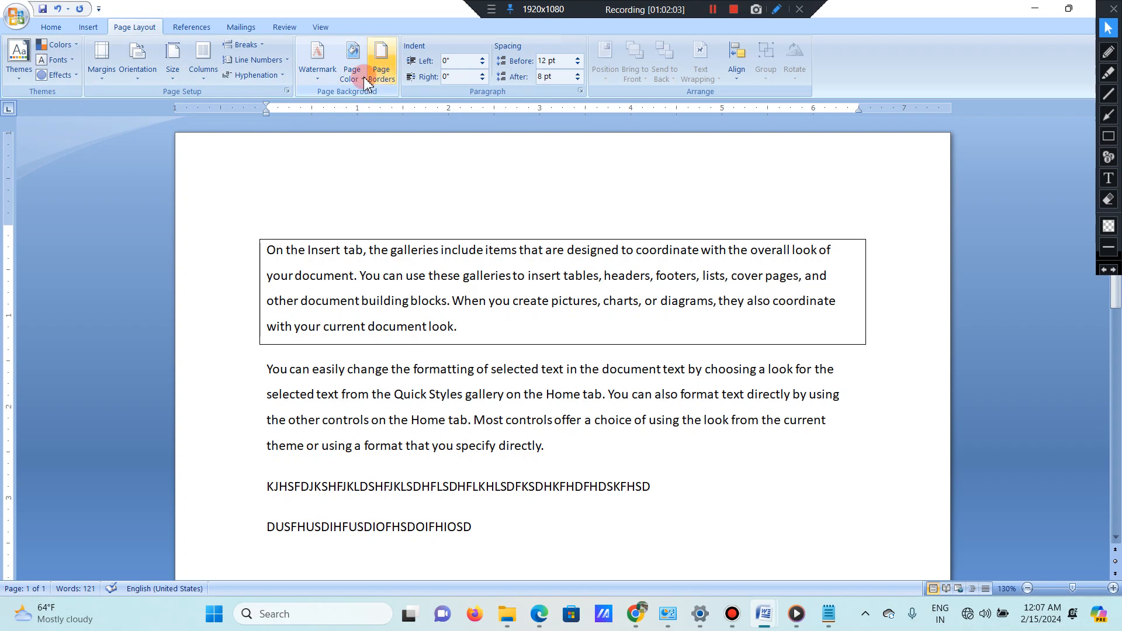
{"action": "left_click", "coordinate": [51, 27]}
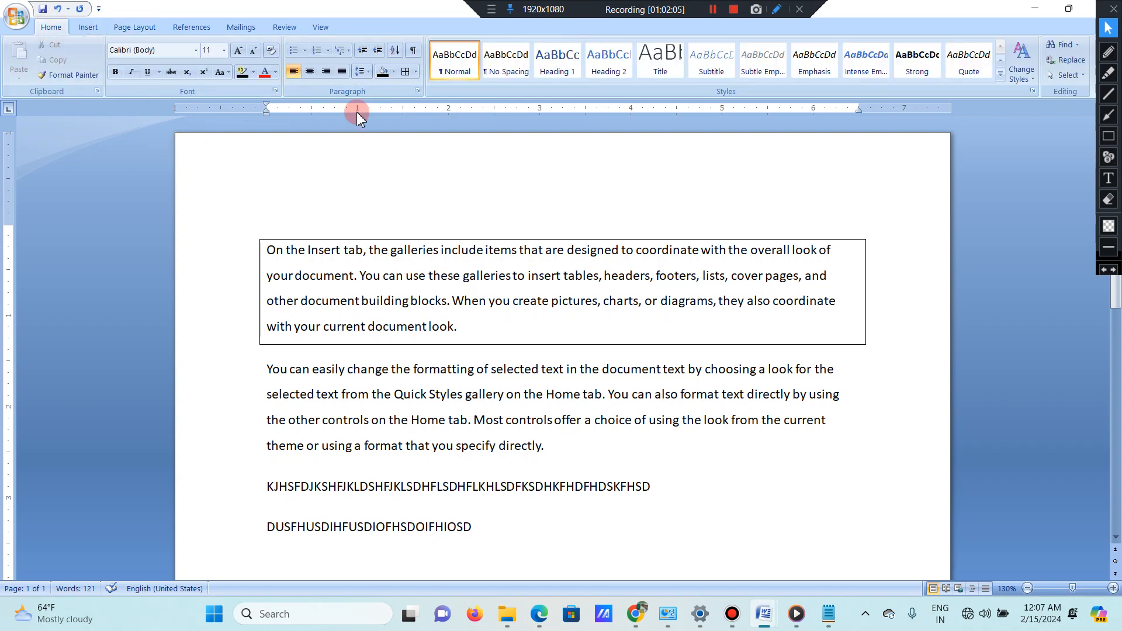
{"action": "left_click", "coordinate": [415, 71]}
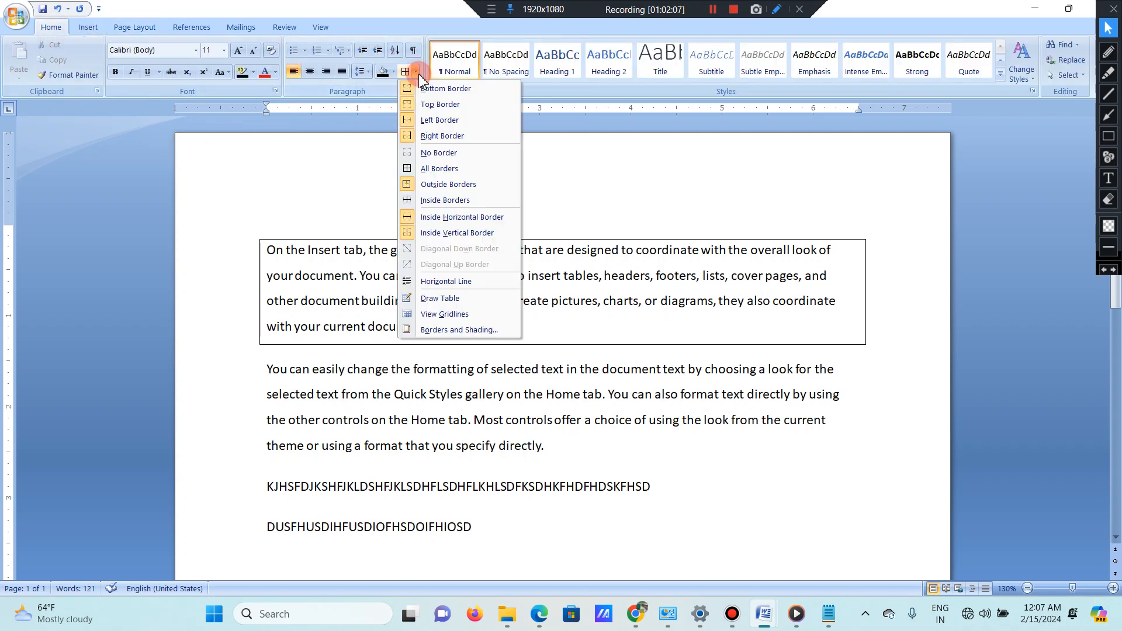
{"action": "left_click", "coordinate": [342, 156]}
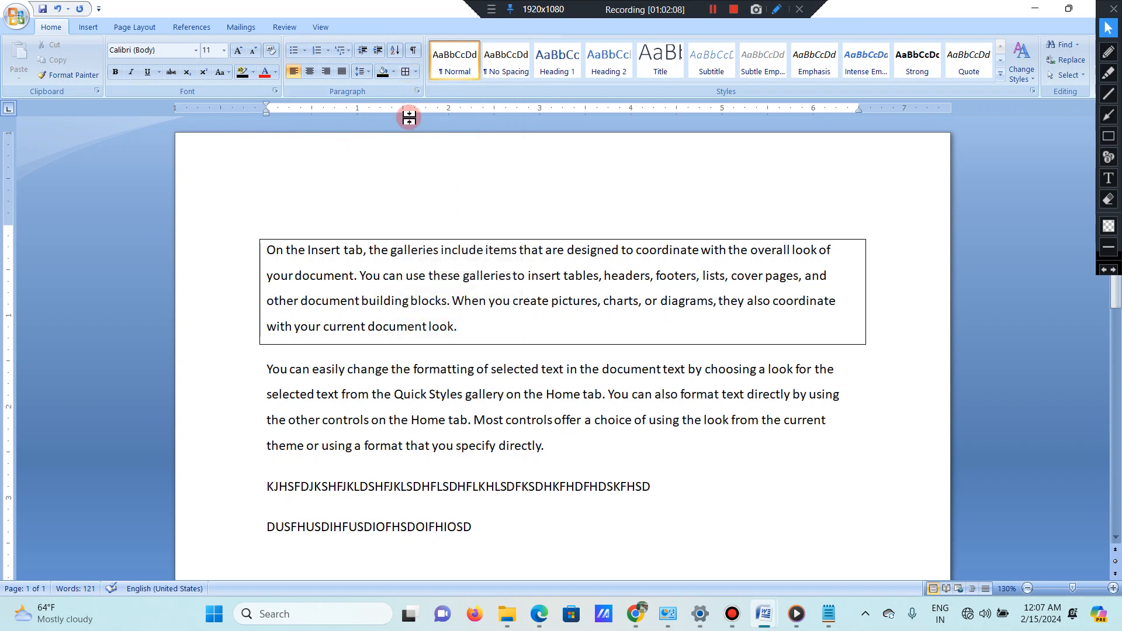
{"action": "left_click", "coordinate": [416, 72]}
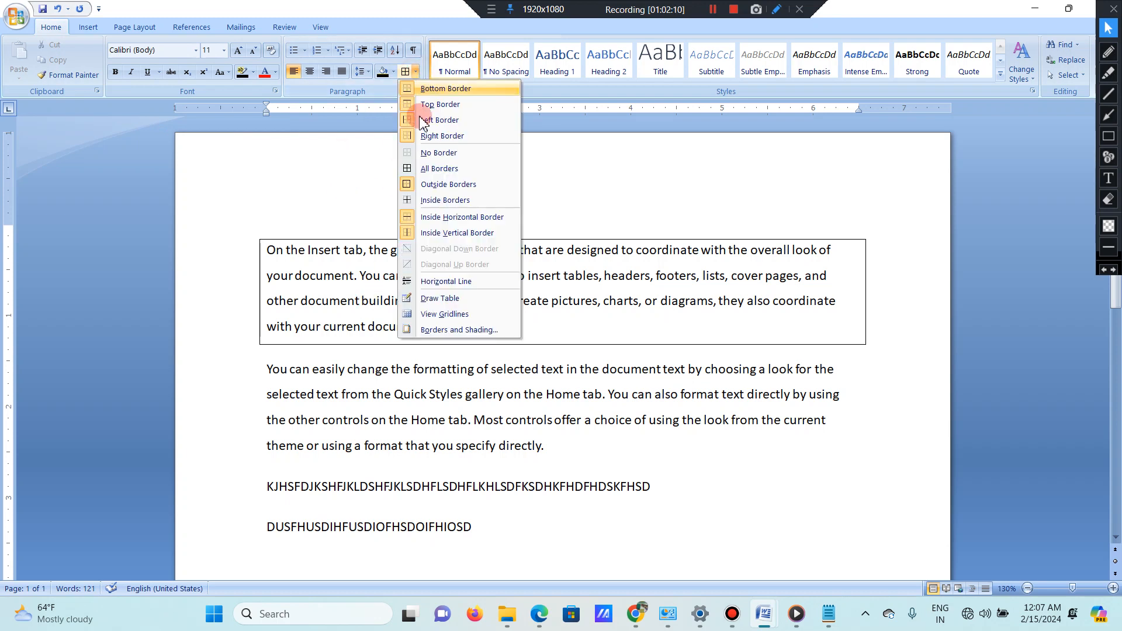
{"action": "left_click", "coordinate": [424, 155]}
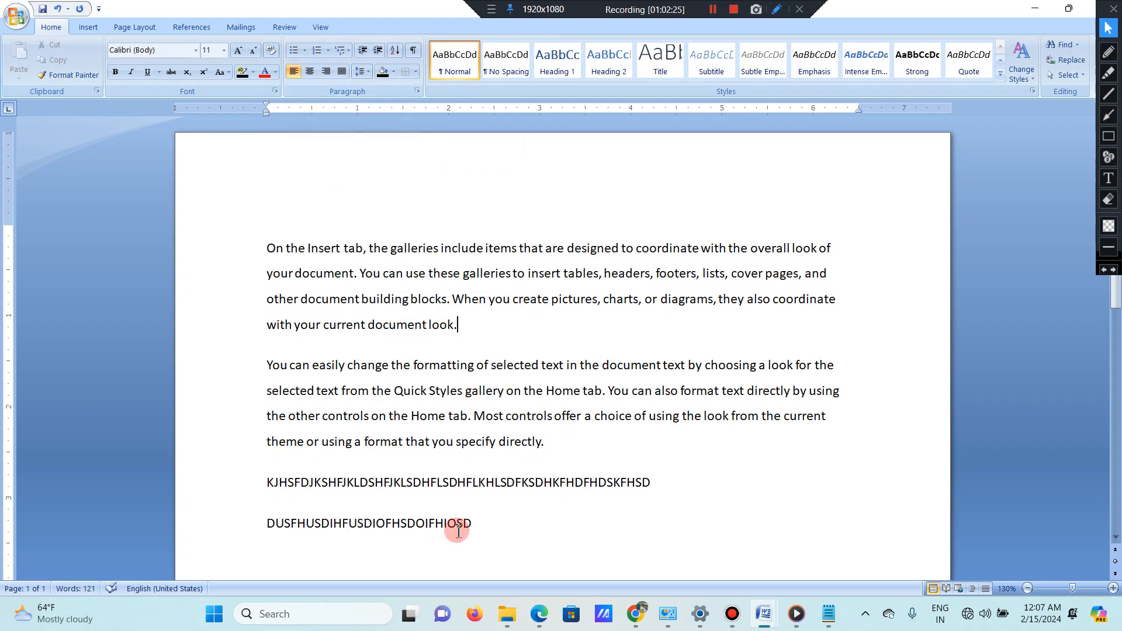
Step: Delete all the sample text from the document
{"action": "left_click_drag", "start_coordinate": [467, 526], "coordinate": [178, 171]}
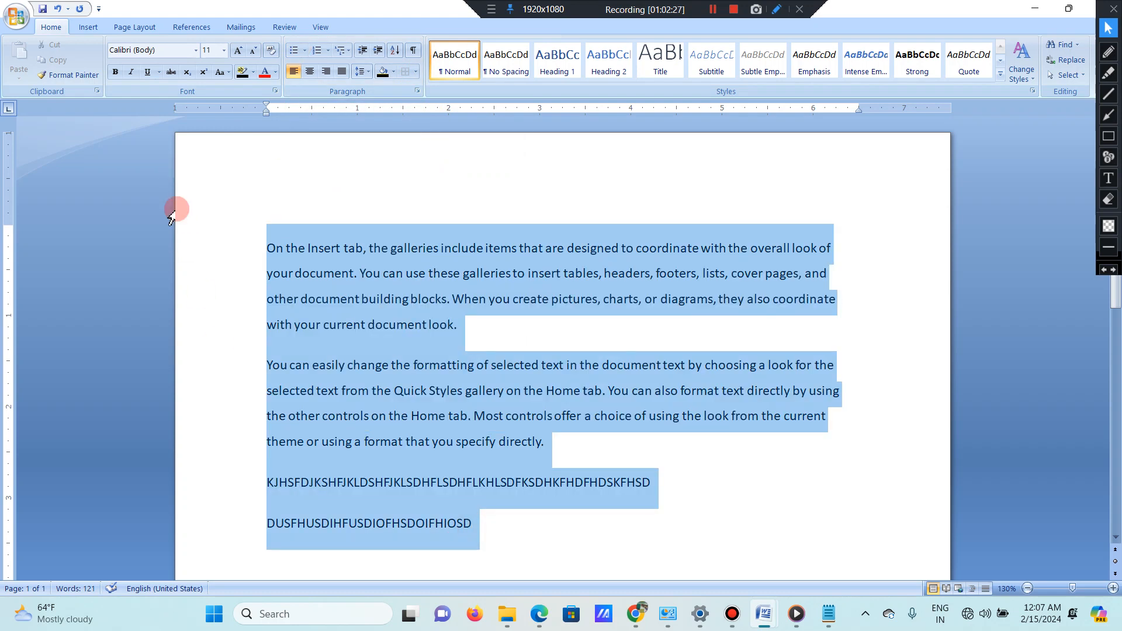
{"action": "key", "text": "Delete"}
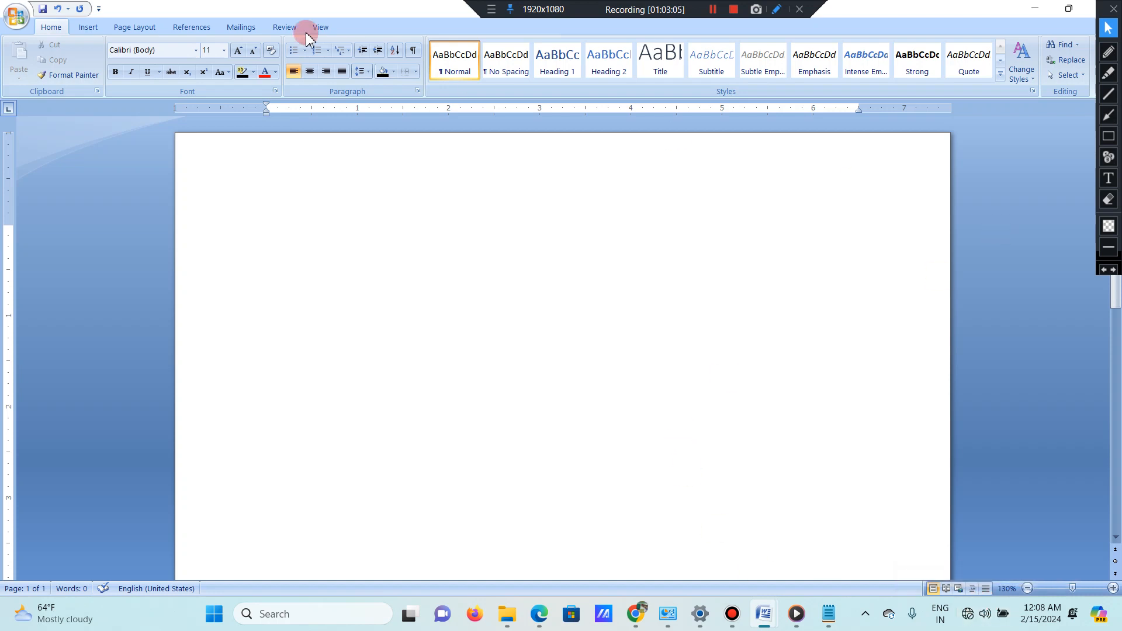
Step: Start a bulleted list with the four-diamond bullet and enter "DO NOT USE MOBILE PHONE\" as its first item
{"action": "left_click", "coordinate": [305, 51]}
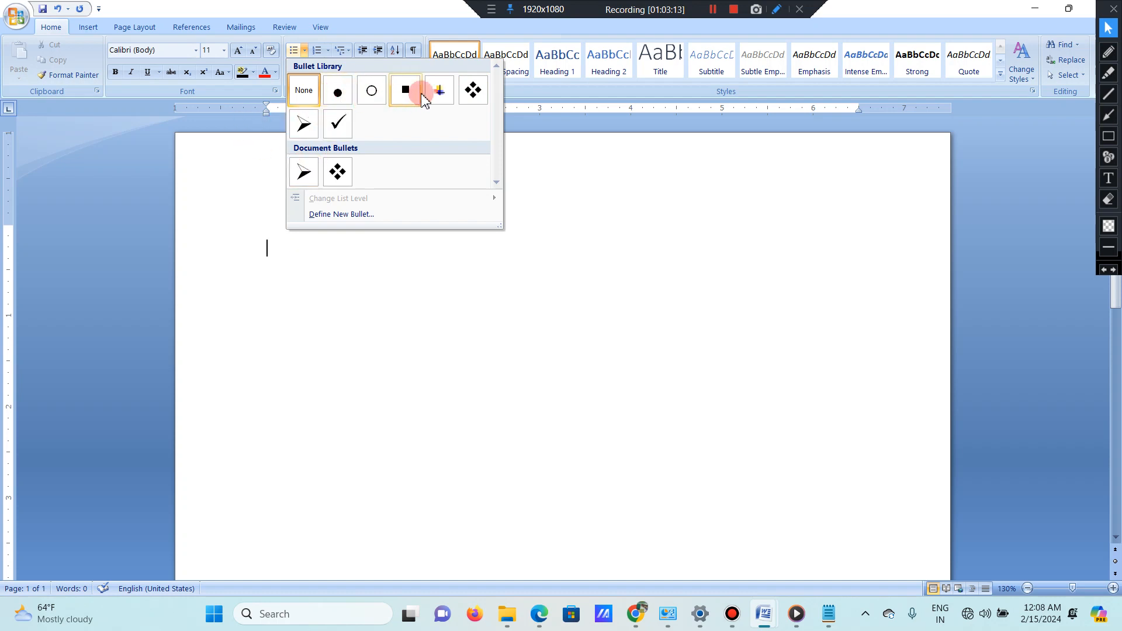
{"action": "left_click", "coordinate": [477, 93]}
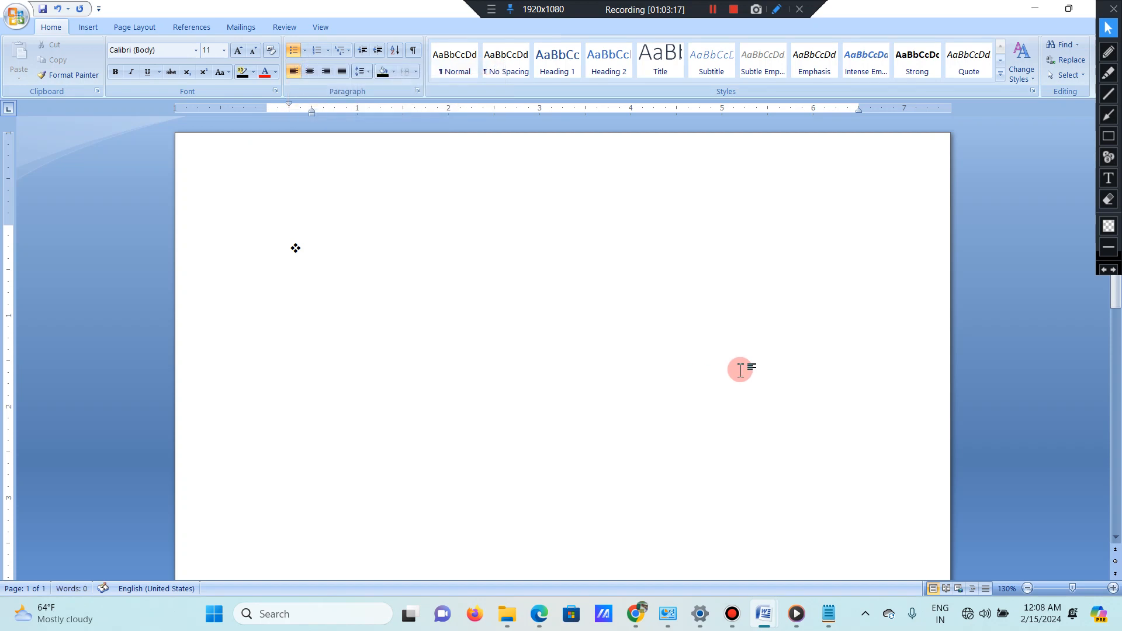
{"action": "type", "text": "DO NOT"}
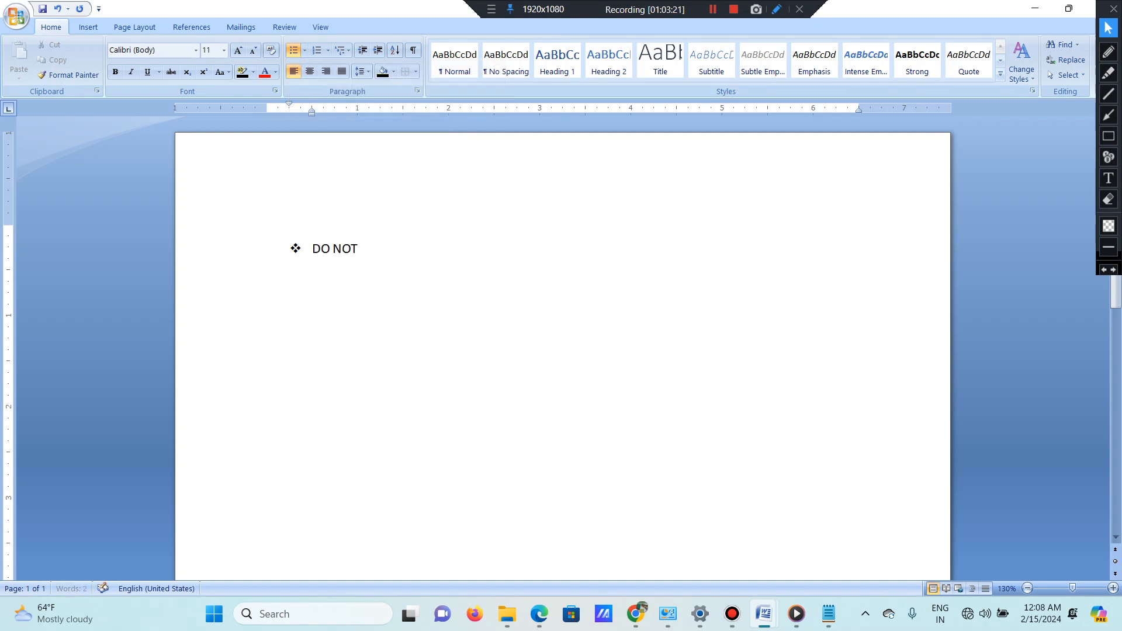
{"action": "type", "text": " USE MOBILE"}
{"action": "type", "text": " I"}
{"action": "type", "text": "PHONE"}
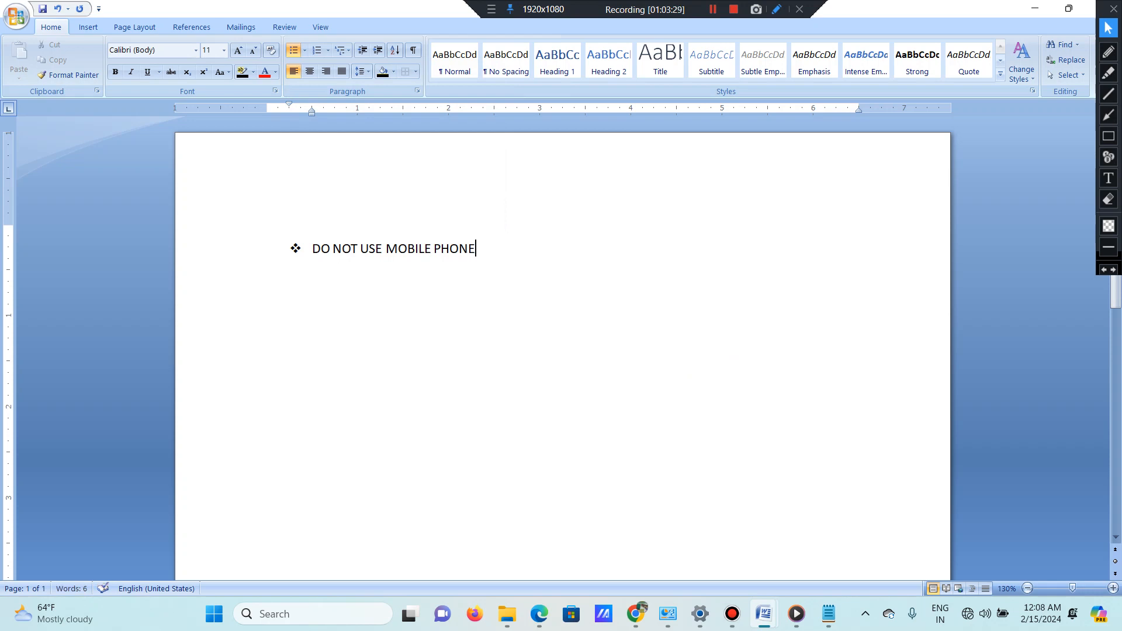
{"action": "type", "text": "\\"}
Step: Add the bullet items JKGHKJFHF, DFHDHFJD, FDOSFHDSIFHSD, DLFSDKKHJK and FJJGFKGFD, and end the list with an unbulleted line
{"action": "key", "text": "Return"}
{"action": "type", "text": "JKGHKJFHF"}
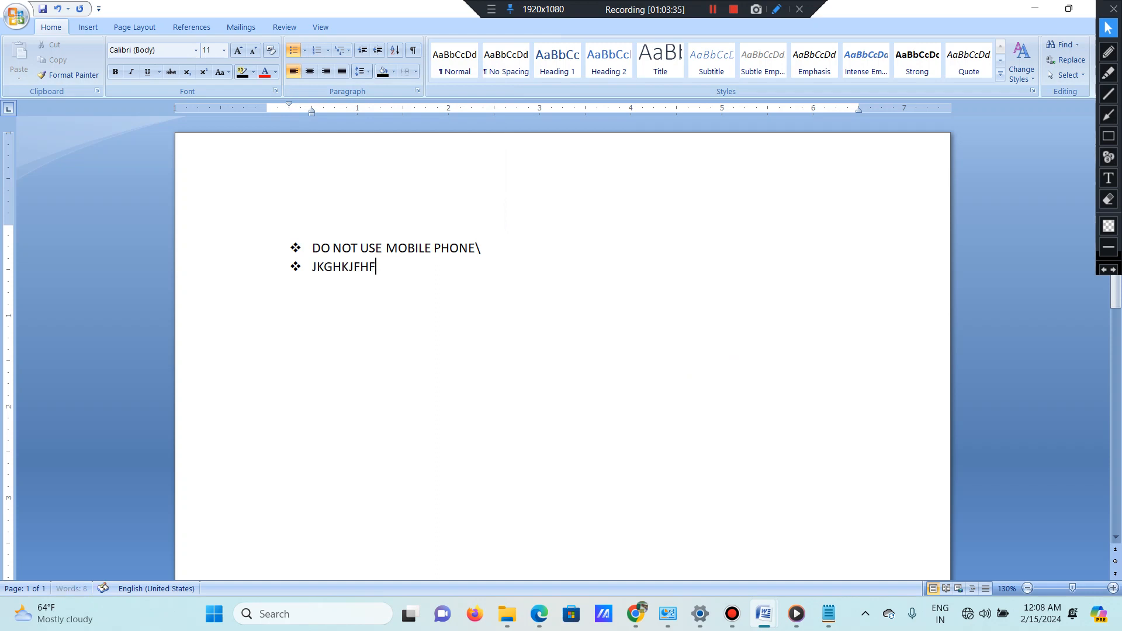
{"action": "key", "text": "Return"}
{"action": "type", "text": "DFHDHFJD"}
{"action": "key", "text": "Return"}
{"action": "type", "text": "FDOSFHDSIFHSD"}
{"action": "key", "text": "Return"}
{"action": "type", "text": "DLFSDK"}
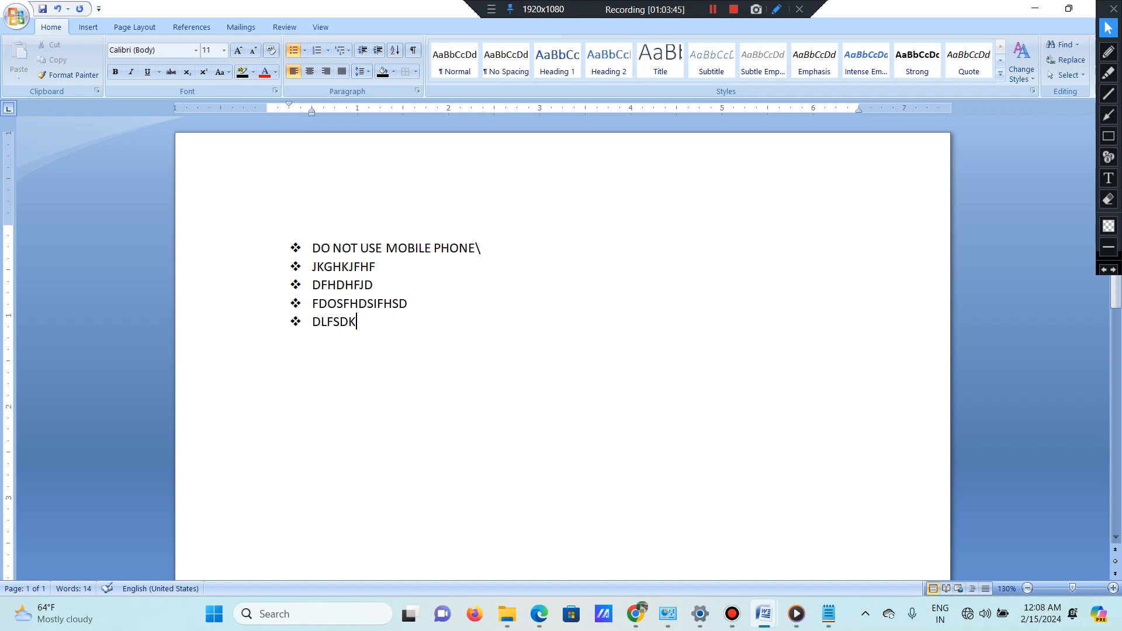
{"action": "type", "text": "KHJK"}
{"action": "key", "text": "Return"}
{"action": "type", "text": "FJJGFKGFD"}
{"action": "key", "text": "Return"}
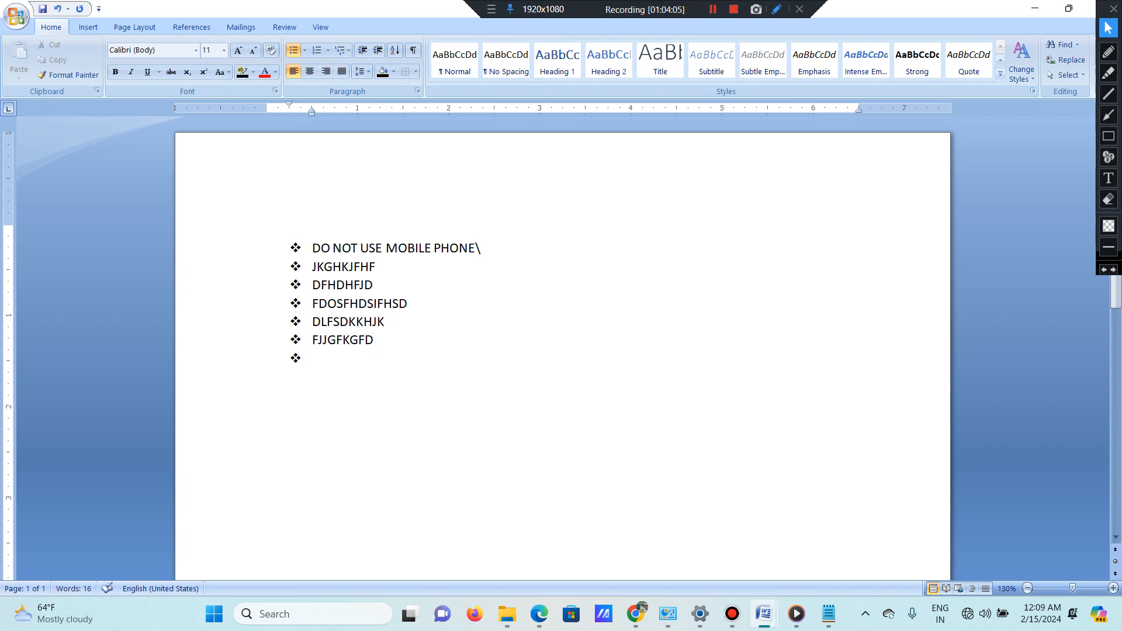
{"action": "key", "text": "Return"}
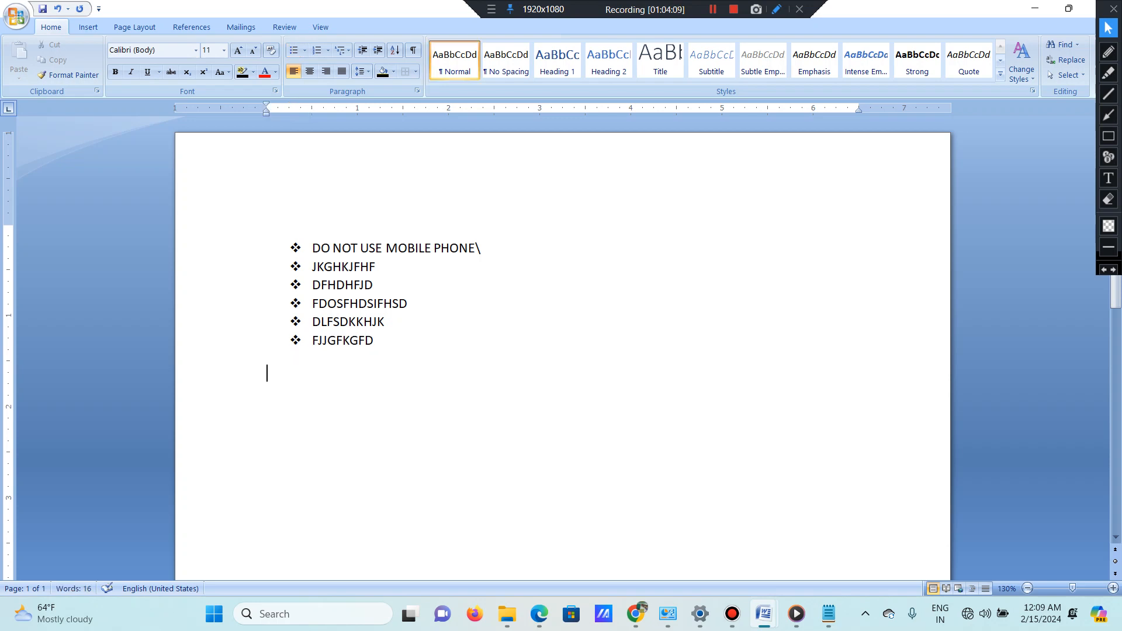
Step: Add an empty bullet after FJJGFKGFD and remove its bullet with the None style
{"action": "left_click", "coordinate": [381, 341]}
{"action": "key", "text": "Return"}
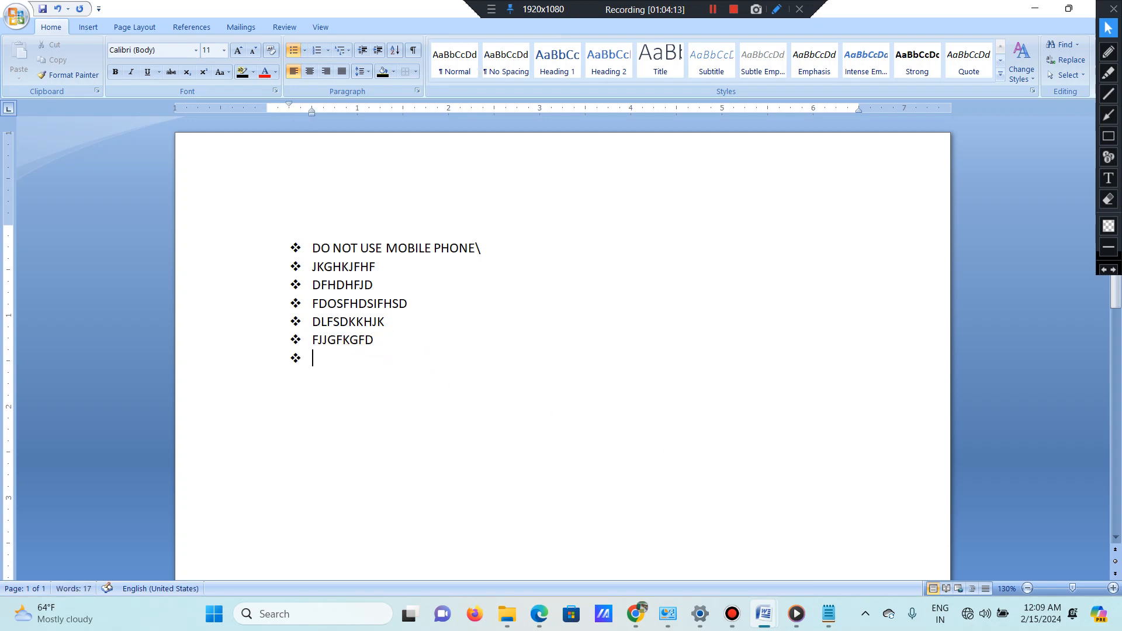
{"action": "left_click", "coordinate": [304, 50]}
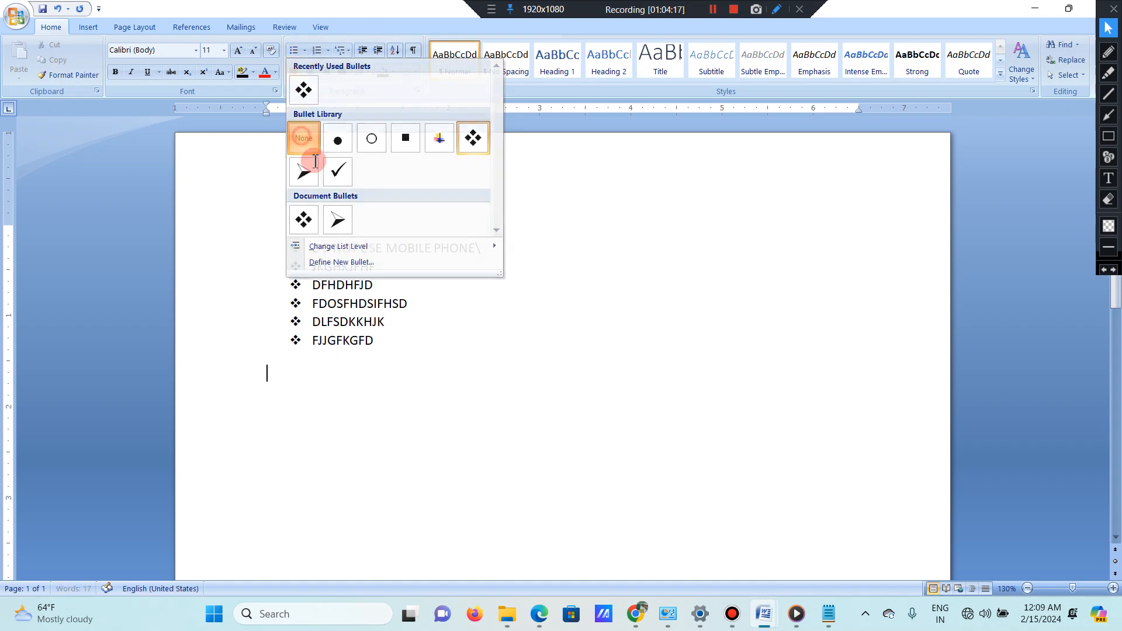
{"action": "left_click", "coordinate": [303, 139]}
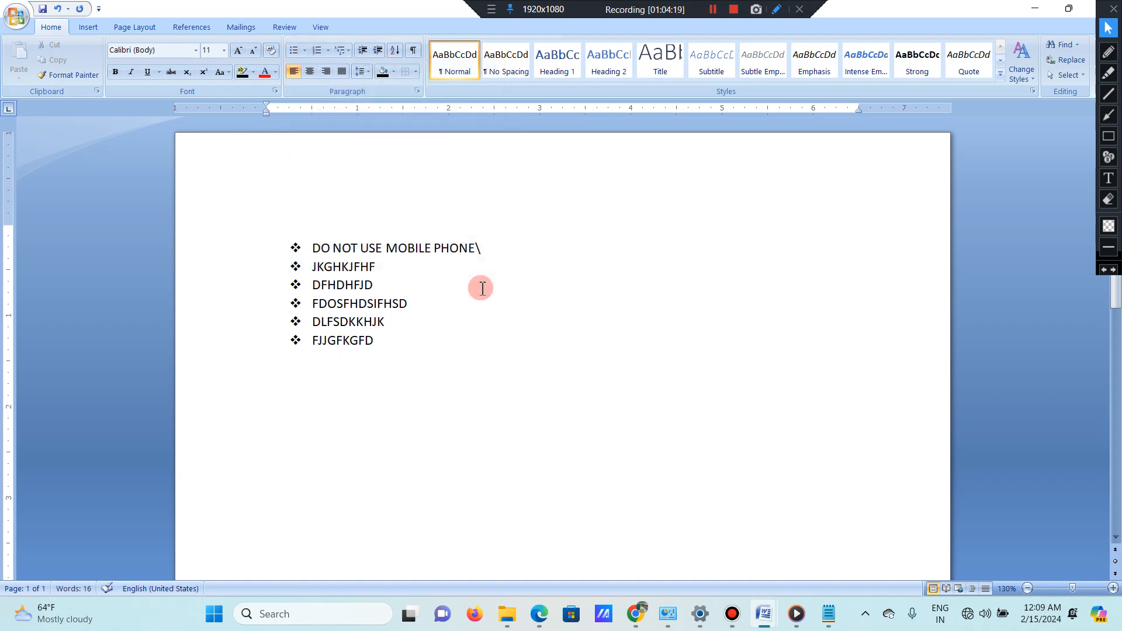
Step: Enter a line of unbulleted filler text below the list and erase it again
{"action": "type", "text": "ROJFSDL;JSDKL;JFKL;SDFJKDLSJFKLSDJFKJFSJKFJKLKKLSFDSFDS"}
{"action": "key", "text": "BackSpace"}
{"action": "key", "text": "BackSpace"}
{"action": "key", "text": "BackSpace"}
{"action": "key", "text": "BackSpace"}
{"action": "key", "text": "BackSpace"}
{"action": "key", "text": "BackSpace"}
{"action": "key", "text": "BackSpace"}
{"action": "key", "text": "BackSpace"}
{"action": "key", "text": "BackSpace"}
{"action": "key", "text": "BackSpace"}
{"action": "key", "text": "BackSpace"}
{"action": "key", "text": "BackSpace"}
{"action": "key", "text": "BackSpace"}
{"action": "key", "text": "BackSpace"}
{"action": "key", "text": "BackSpace"}
{"action": "key", "text": "BackSpace"}
{"action": "key", "text": "BackSpace"}
{"action": "key", "text": "BackSpace"}
{"action": "key", "text": "BackSpace"}
{"action": "key", "text": "BackSpace"}
{"action": "key", "text": "BackSpace"}
{"action": "key", "text": "BackSpace"}
{"action": "key", "text": "BackSpace"}
{"action": "key", "text": "BackSpace"}
{"action": "key", "text": "BackSpace"}
{"action": "key", "text": "BackSpace"}
{"action": "key", "text": "BackSpace"}
{"action": "key", "text": "BackSpace"}
{"action": "key", "text": "BackSpace"}
{"action": "key", "text": "BackSpace"}
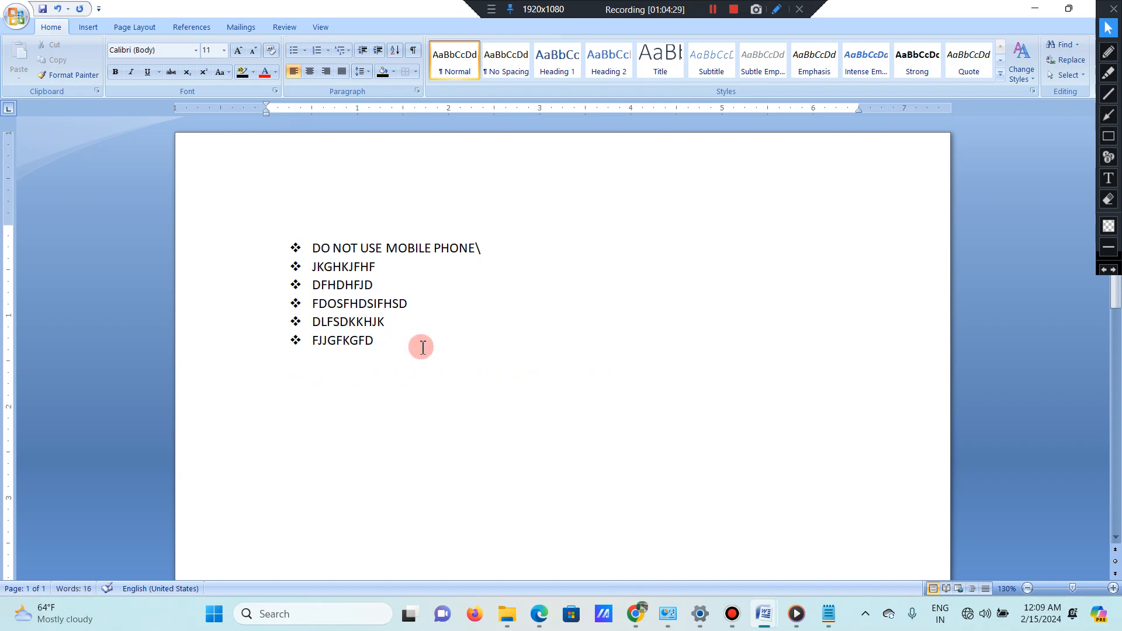
Step: Change the bullets of all six list items to the arrow style
{"action": "left_click_drag", "start_coordinate": [388, 343], "coordinate": [220, 240]}
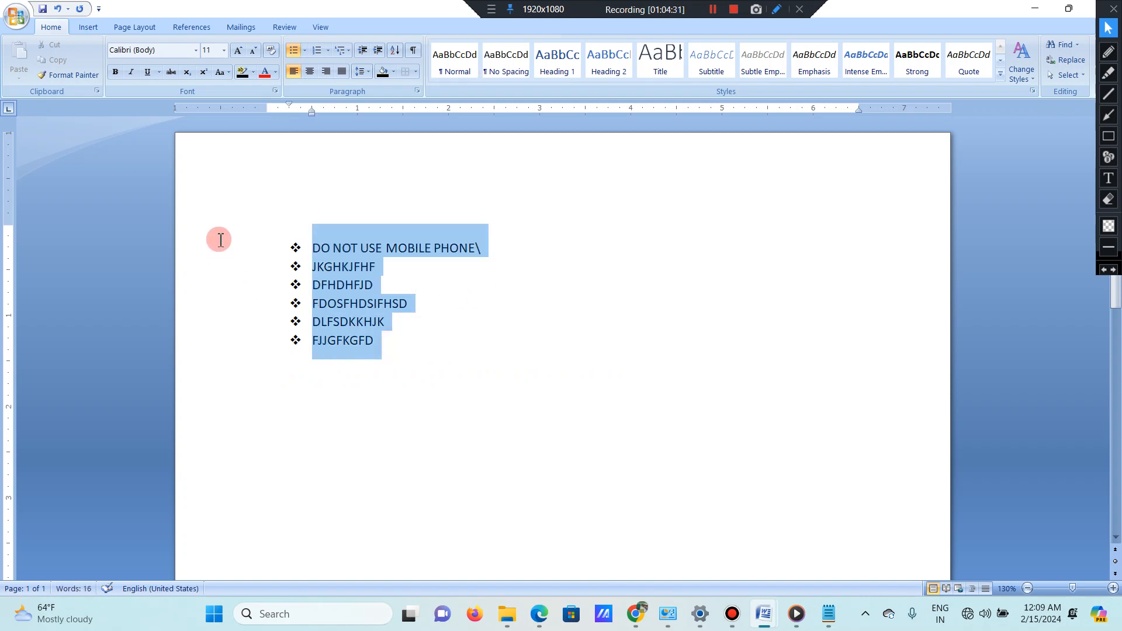
{"action": "left_click", "coordinate": [305, 50]}
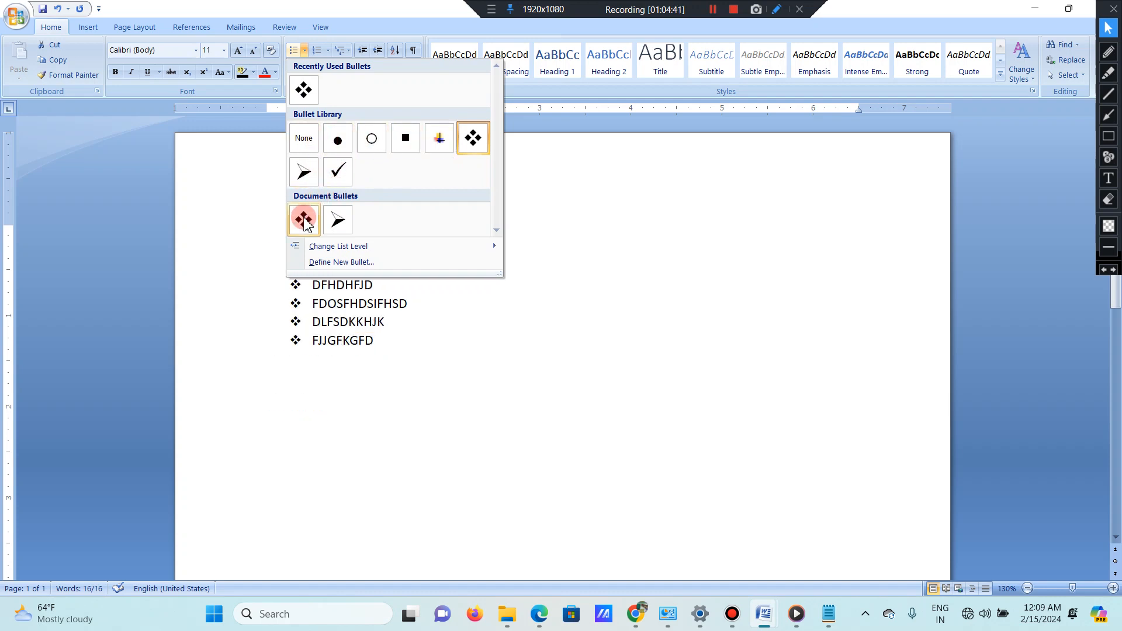
{"action": "left_click", "coordinate": [335, 223]}
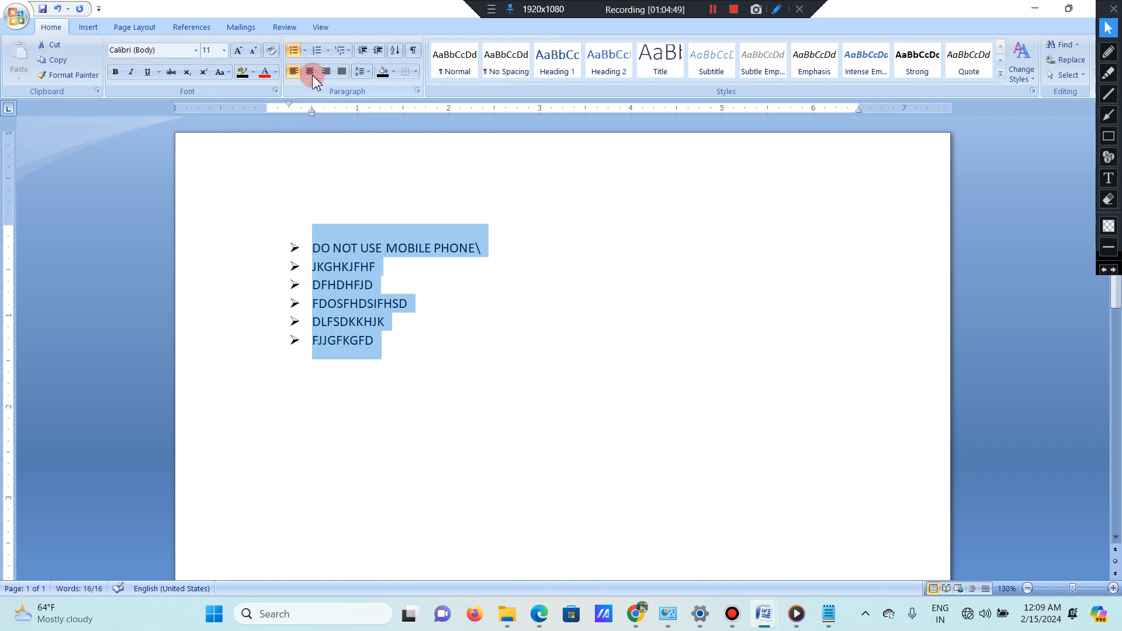
{"action": "left_click", "coordinate": [305, 52]}
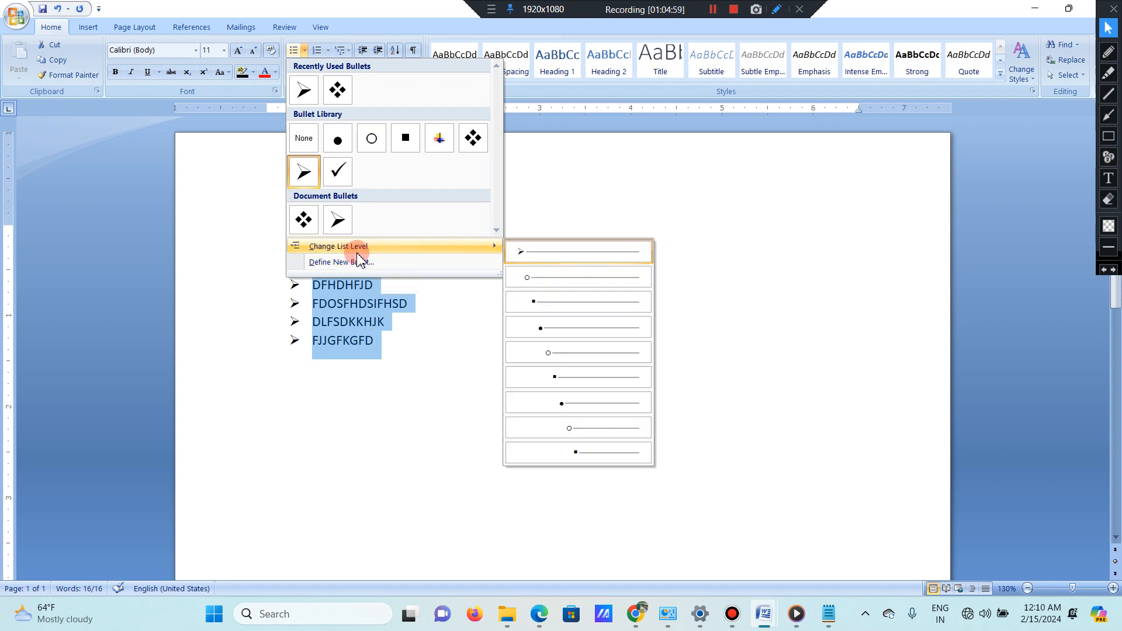
{"action": "left_click", "coordinate": [401, 358]}
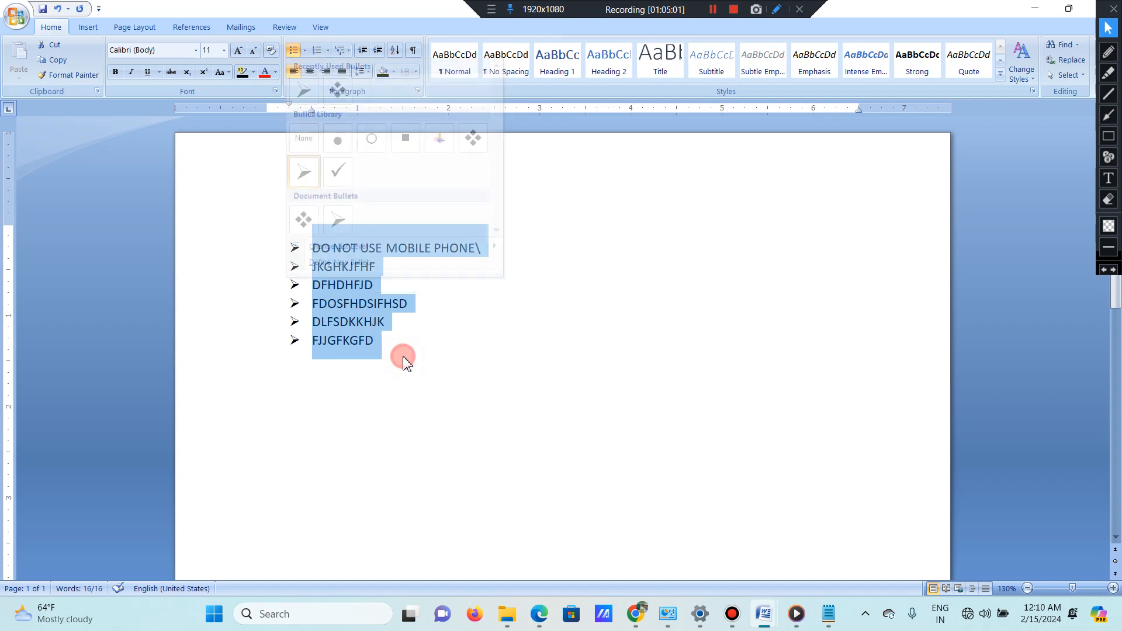
Step: Add a bullet after FJJGFKGFD and change it to the sixth list level, with a square bullet
{"action": "left_click", "coordinate": [401, 352]}
{"action": "key", "text": "Return"}
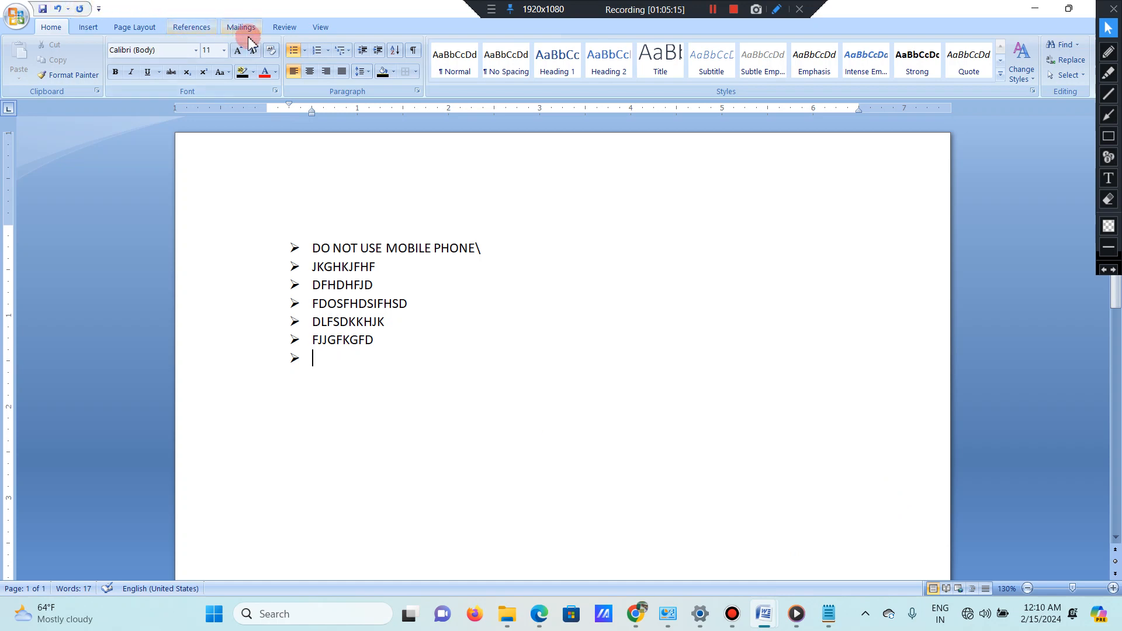
{"action": "left_click", "coordinate": [304, 50]}
{"action": "mouse_move", "coordinate": [314, 245]}
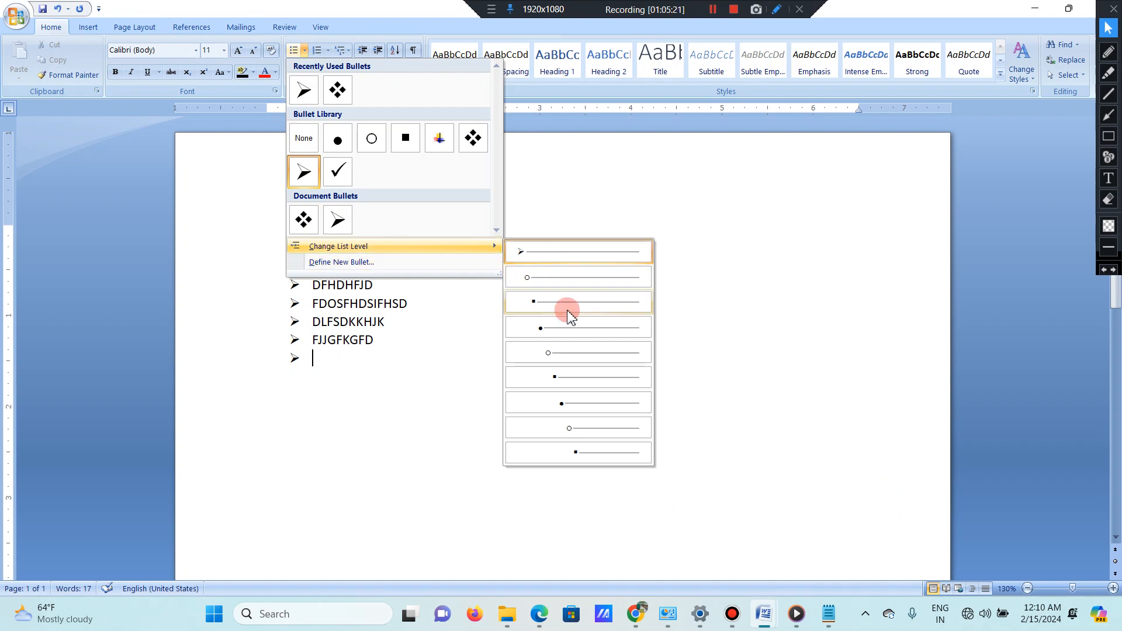
{"action": "left_click", "coordinate": [611, 385]}
Step: Enter the sixth-level items IOUHFGIODFHGF, GFDJKGHDFLKGFD, GFDGFD, GDFMNGF, DGMNDFG and DF, and add an empty bullet after them
{"action": "type", "text": "IOUHFGIODFHGF"}
{"action": "key", "text": "Return"}
{"action": "type", "text": "GFDJKGHDFLKGFD"}
{"action": "key", "text": "Return"}
{"action": "type", "text": "GFDGFD"}
{"action": "key", "text": "Return"}
{"action": "type", "text": "GDFMNGF"}
{"action": "key", "text": "Return"}
{"action": "type", "text": "DGMNDFG DF"}
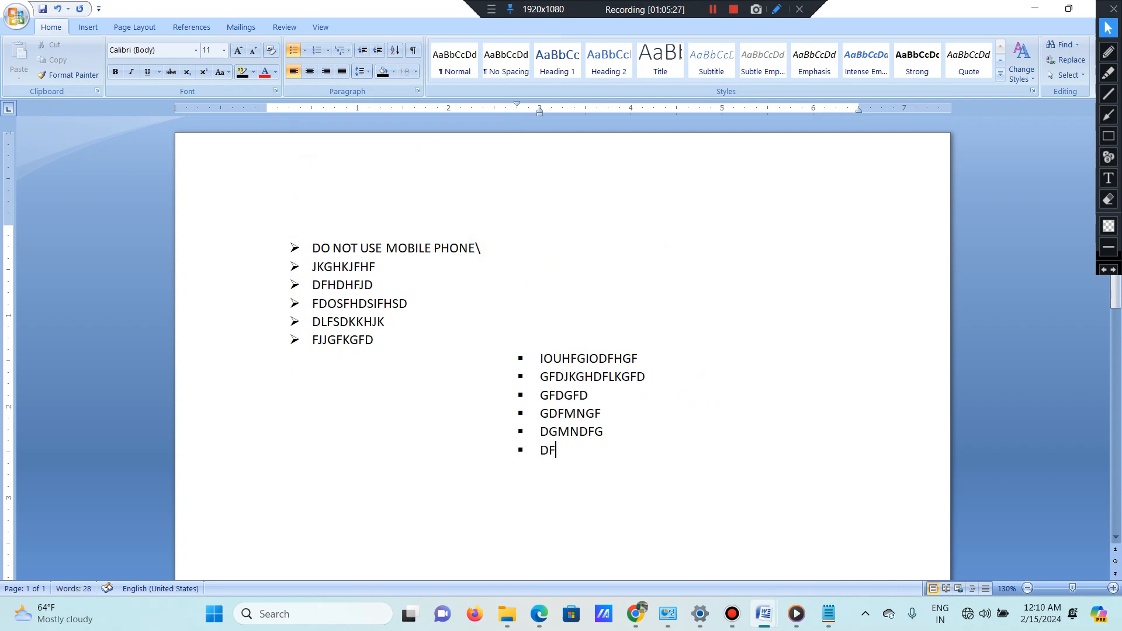
{"action": "key", "text": "Return"}
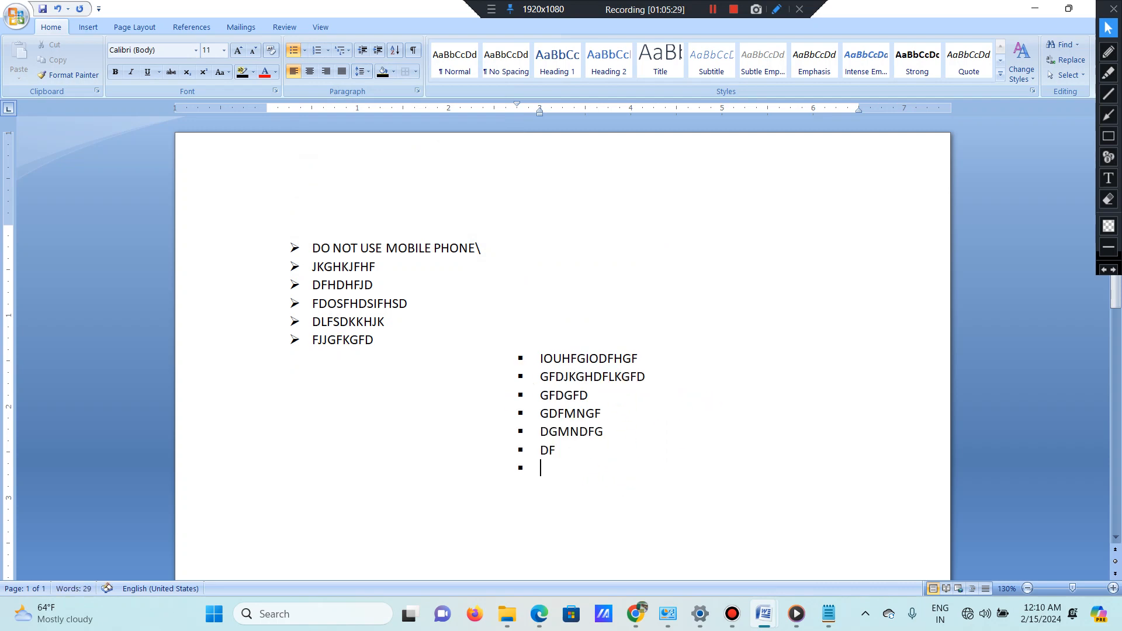
Step: Change the empty bullet to the ninth list level and enter the items JKDFGHDF, FJLDSHFKDSF, SDFHSDBFSD and FDSNFSD
{"action": "left_click", "coordinate": [306, 51]}
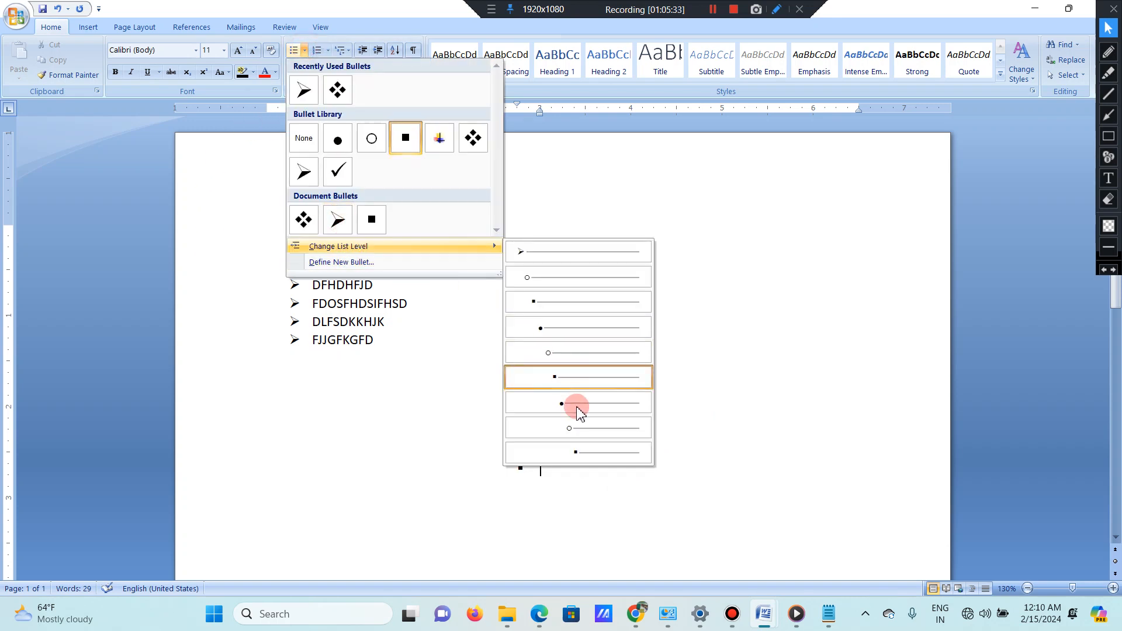
{"action": "left_click", "coordinate": [603, 453]}
{"action": "type", "text": "JKDFGHDF"}
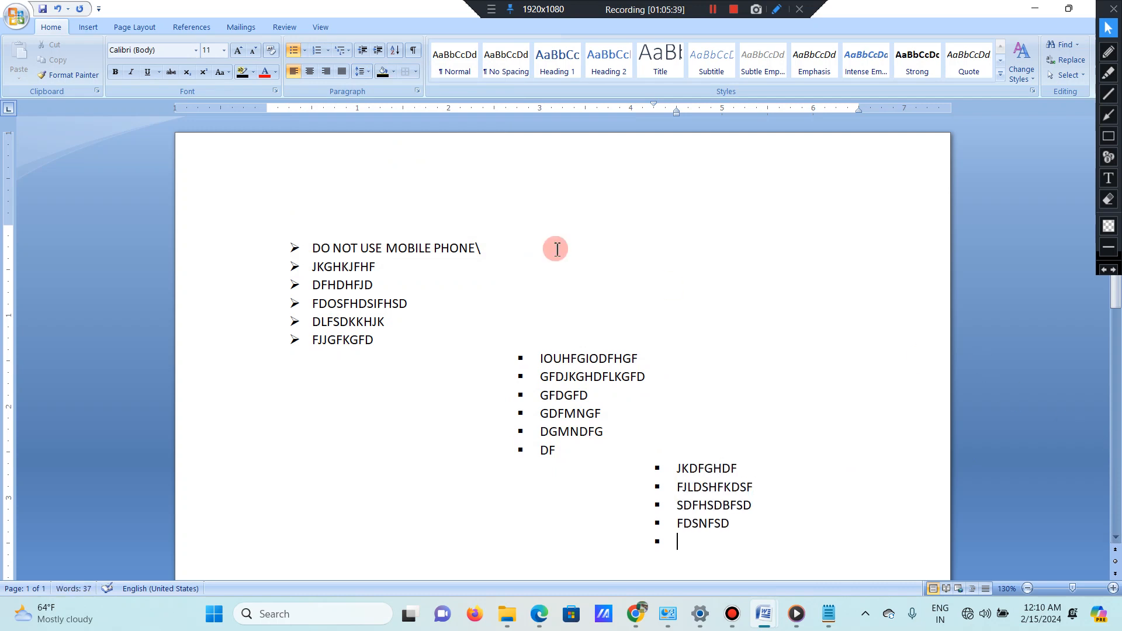
Step: Change the empty bullet to the third list level and enter the items FKHSDFKJKSD, SDFDSHFBSDFSD and FSDJKFJDSFSDFS
{"action": "left_click", "coordinate": [303, 49]}
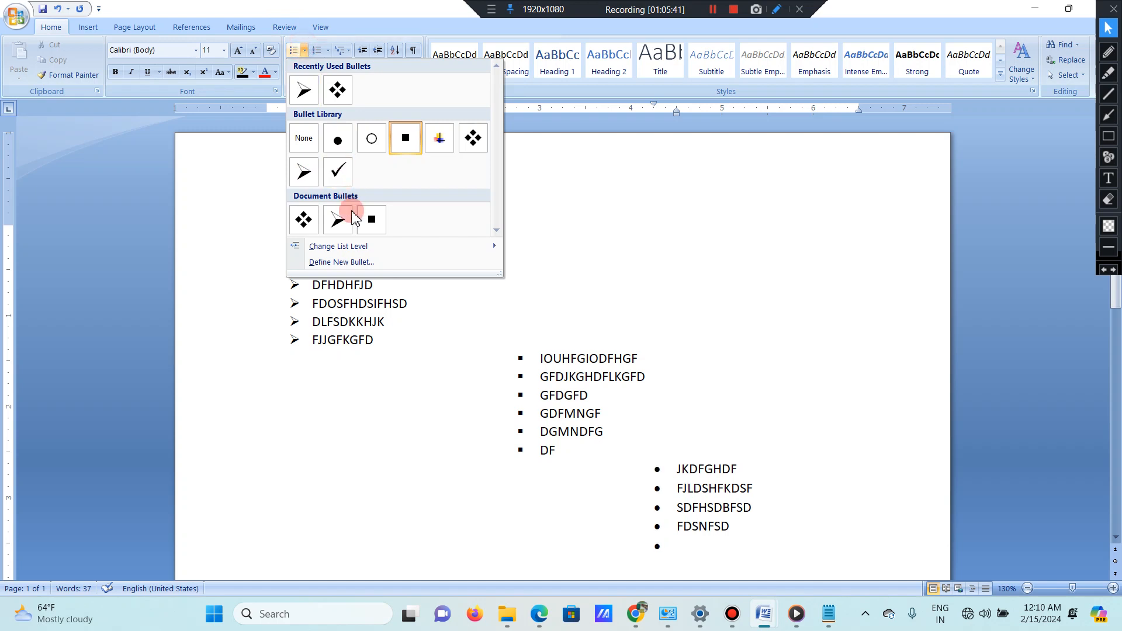
{"action": "mouse_move", "coordinate": [349, 246]}
{"action": "left_click", "coordinate": [579, 328]}
{"action": "type", "text": "FKHSDFK"}
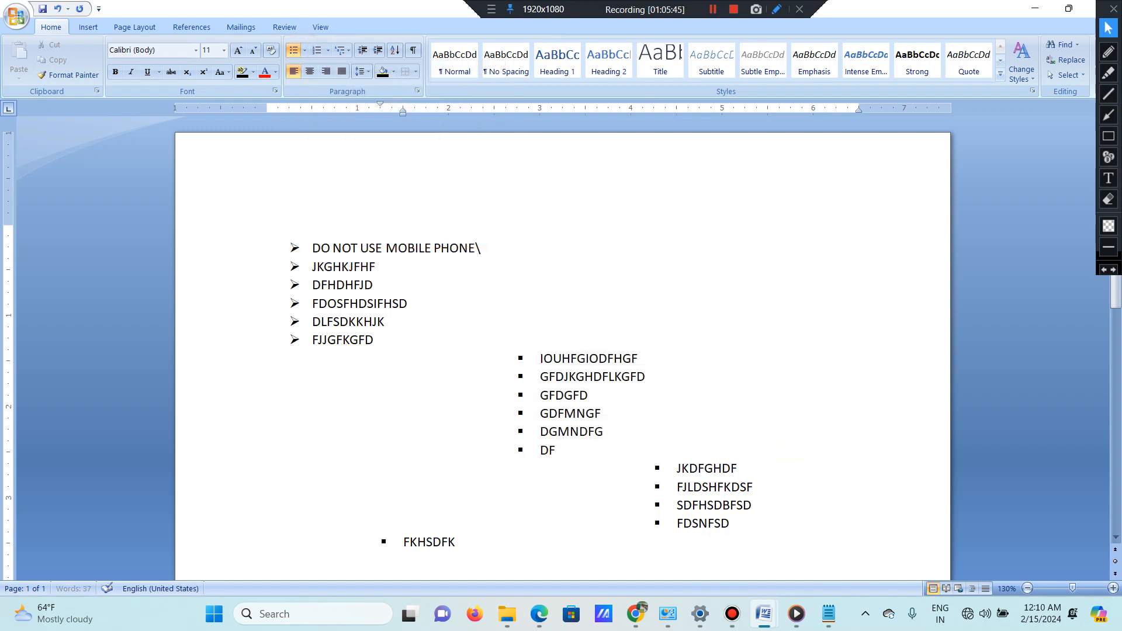
{"action": "type", "text": "BSDFSD"}
{"action": "key", "text": "Return"}
{"action": "type", "text": "FSDJKFJDSFSDFS"}
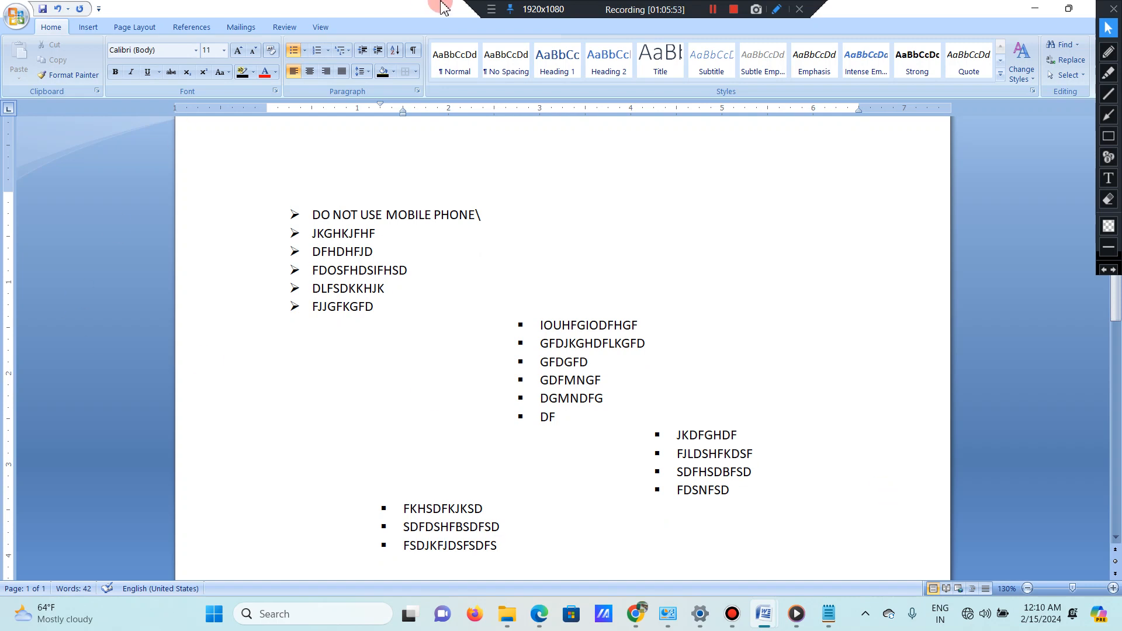
{"action": "left_click", "coordinate": [304, 51]}
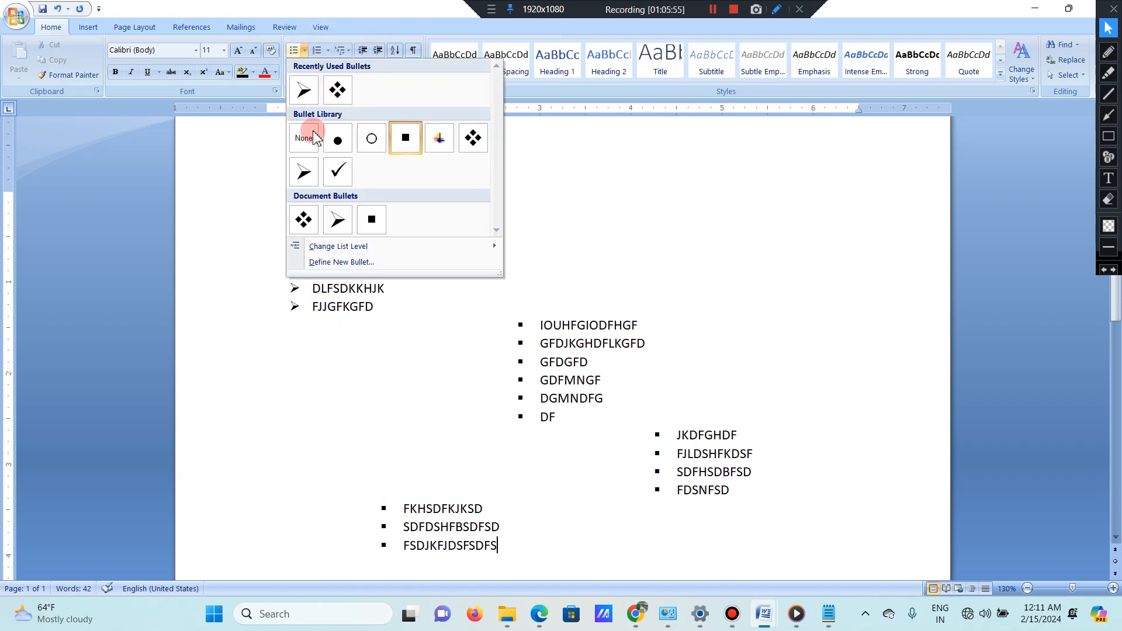
{"action": "mouse_move", "coordinate": [343, 251]}
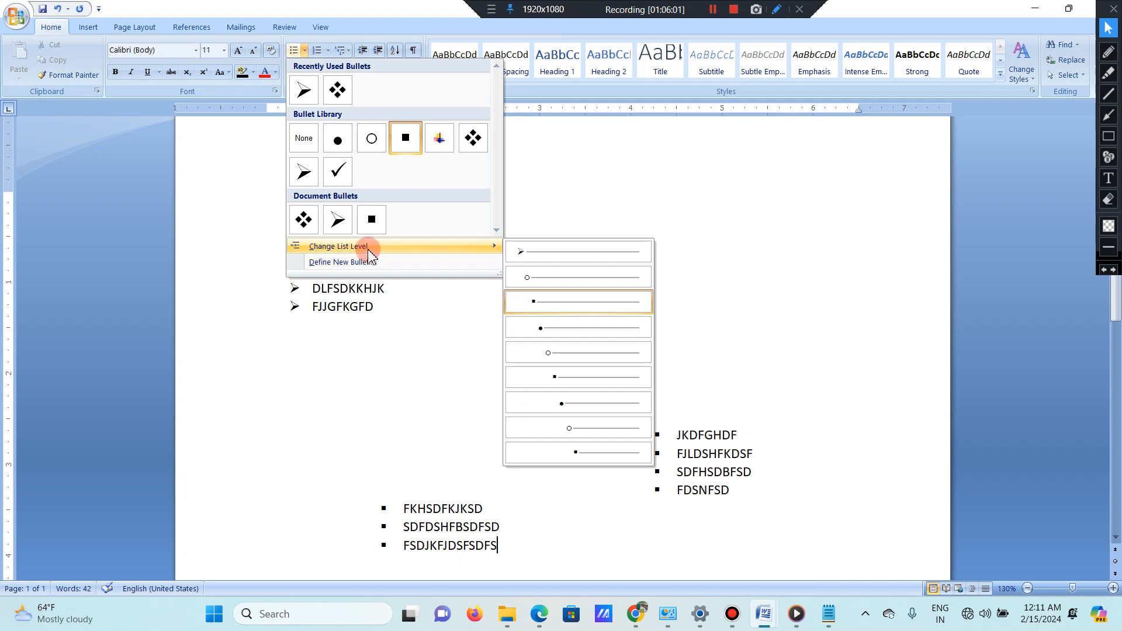
{"action": "left_click", "coordinate": [587, 517]}
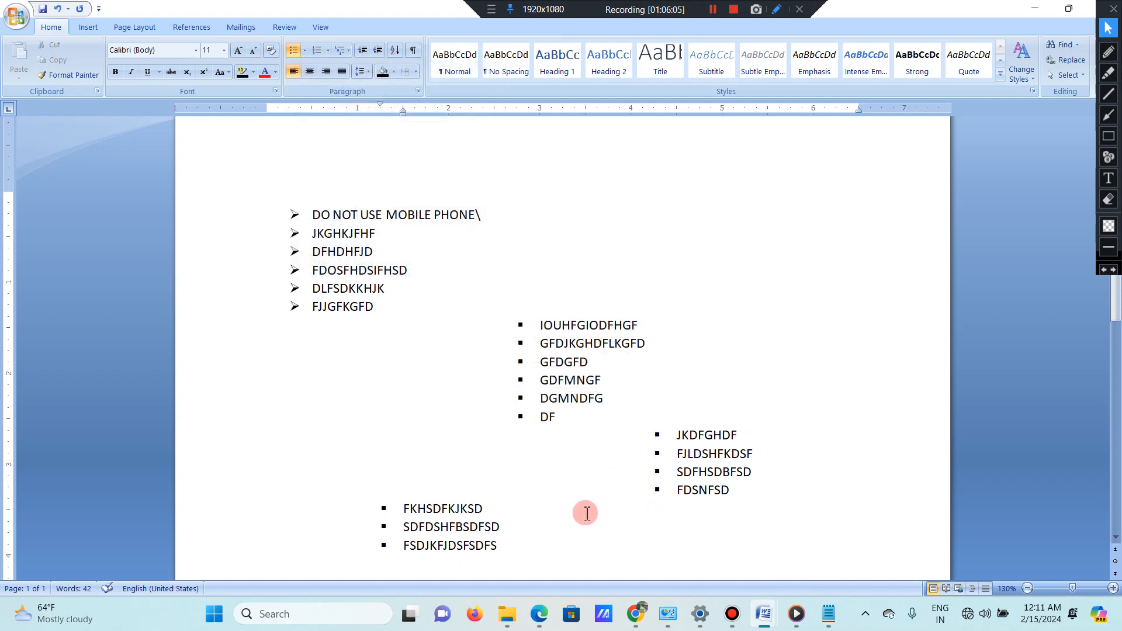
Step: Add a second-level hollow-circle bullet after FSDJKFJDSFSDFS and remove the bullet formatting from that new line
{"action": "key", "text": "Return"}
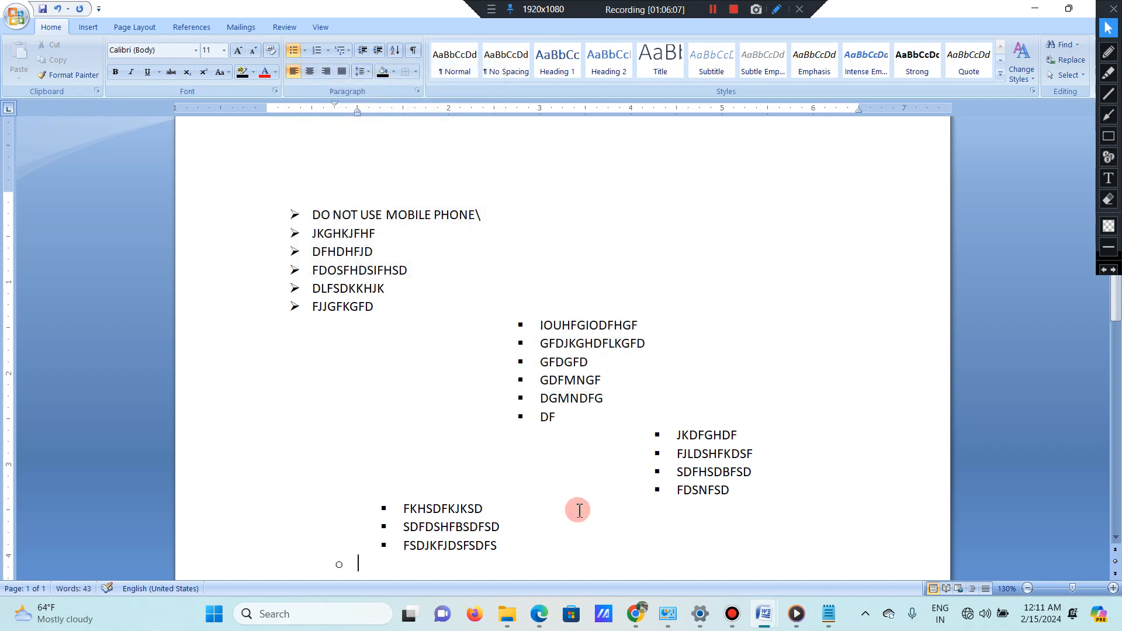
{"action": "left_click", "coordinate": [304, 51]}
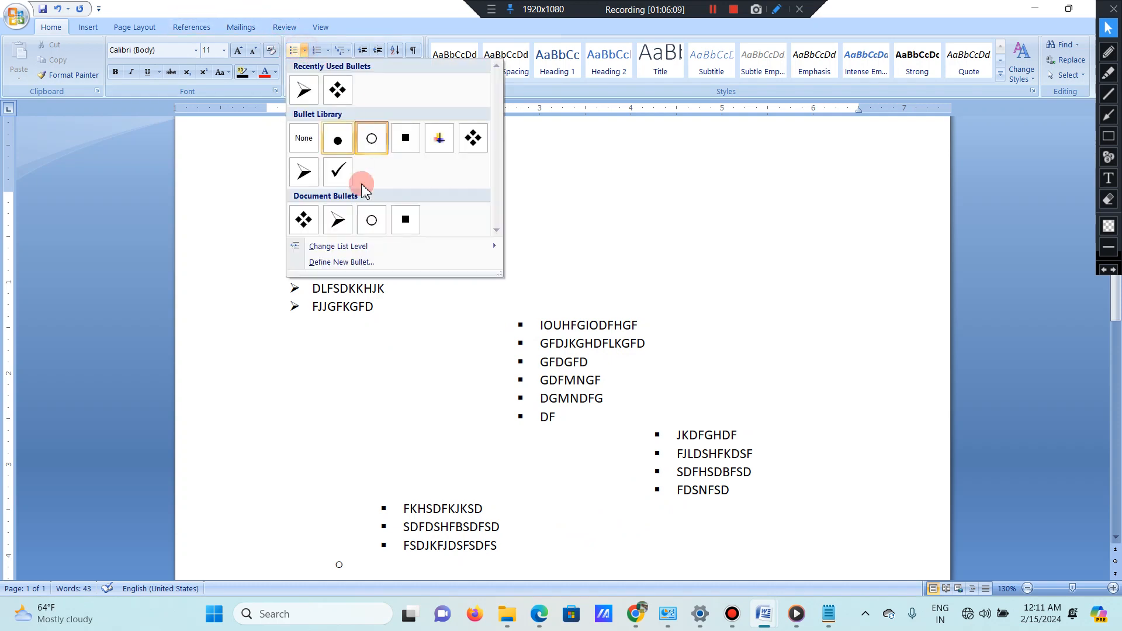
{"action": "scroll", "coordinate": [444, 414], "scroll_direction": "down", "scroll_amount": 3}
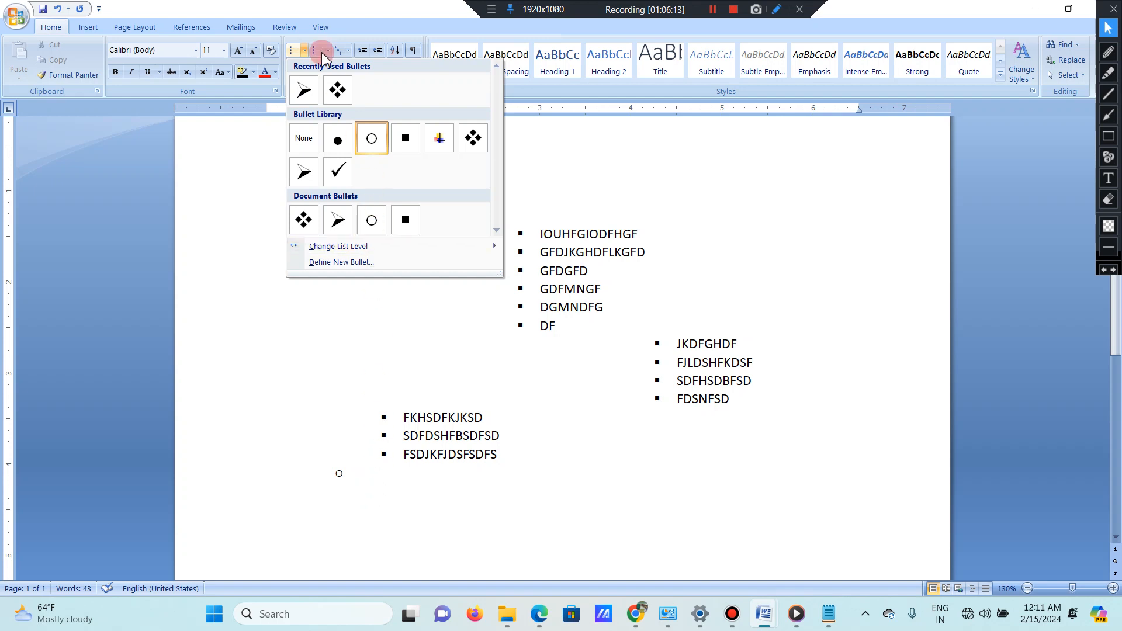
{"action": "left_click", "coordinate": [304, 139]}
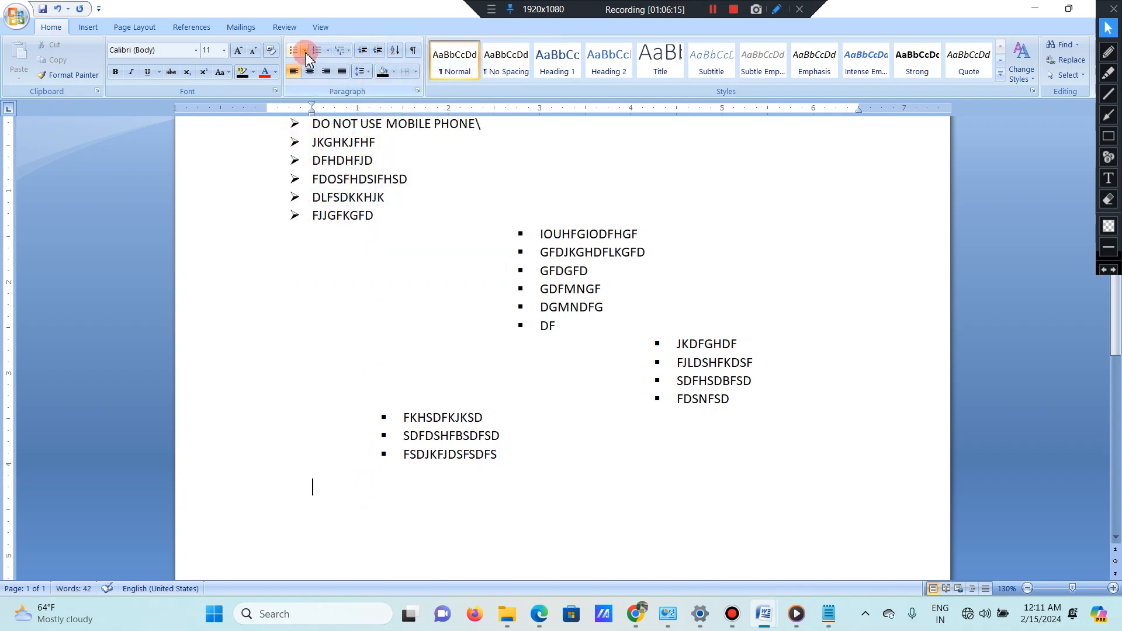
{"action": "left_click", "coordinate": [305, 52]}
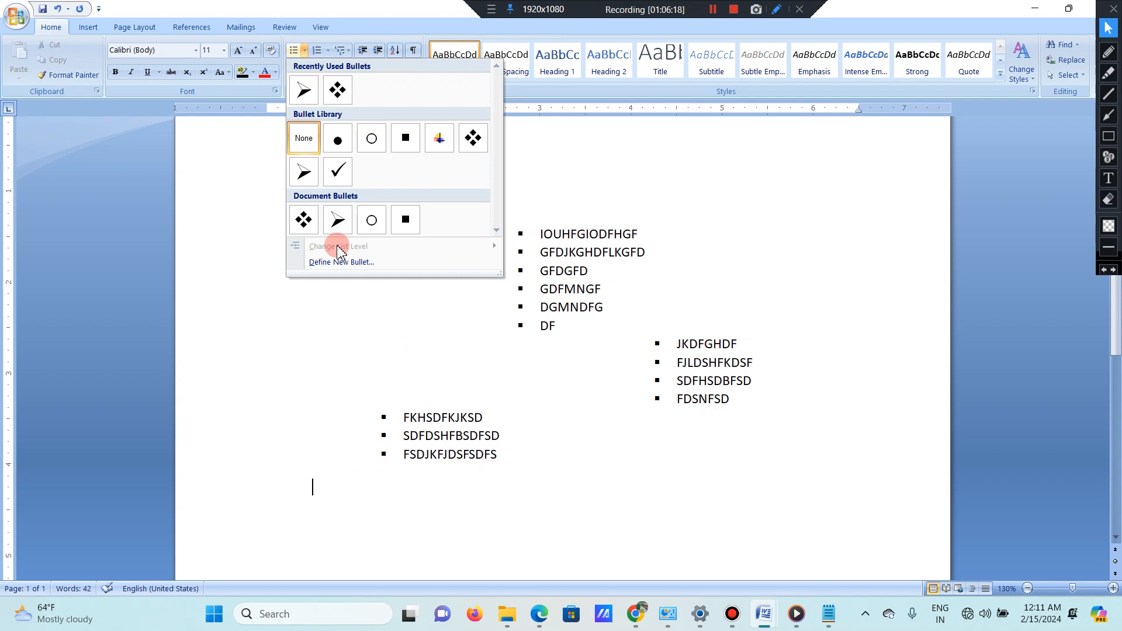
Step: Start defining a new bullet for the list item FSDJKFJDSFSDFS and open its symbol selection
{"action": "left_click", "coordinate": [502, 453]}
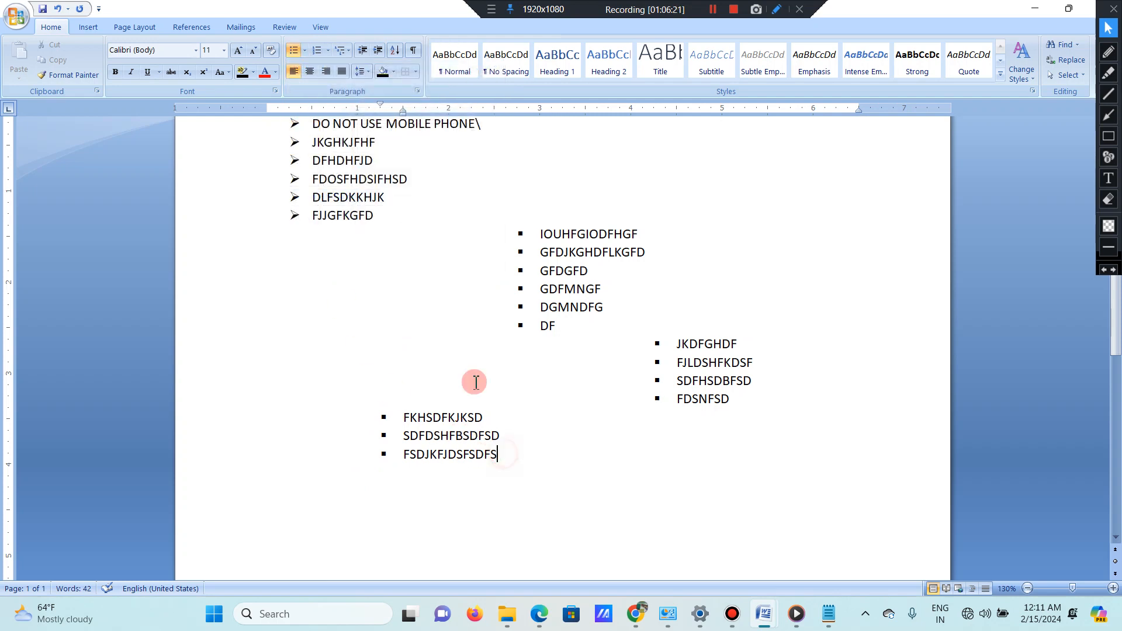
{"action": "left_click", "coordinate": [315, 51]}
{"action": "left_click", "coordinate": [305, 51]}
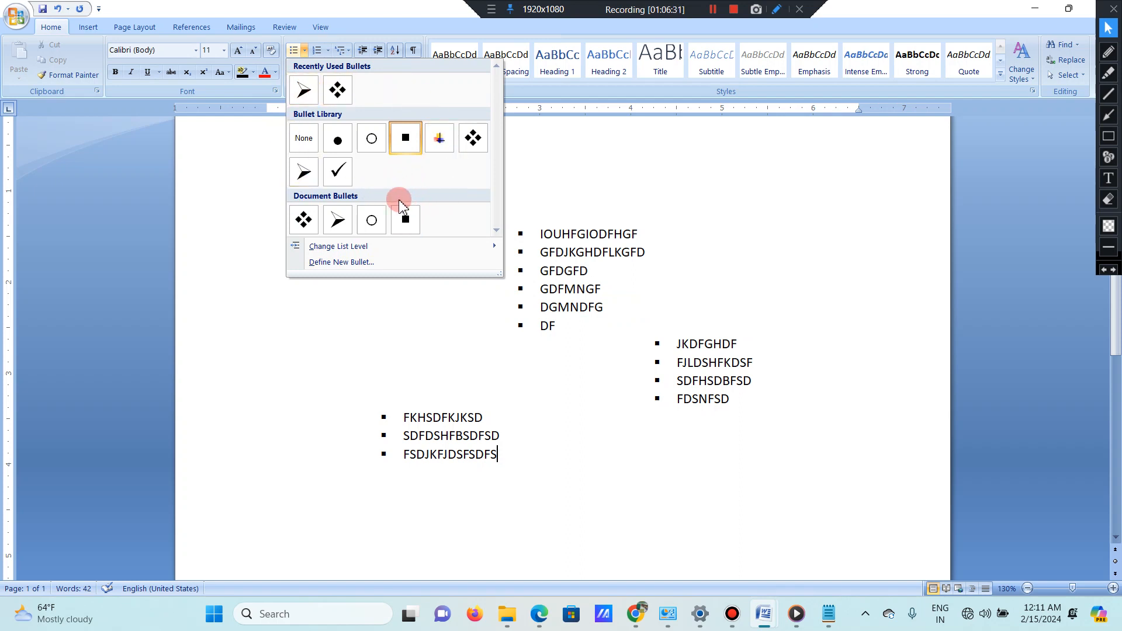
{"action": "left_click", "coordinate": [328, 263]}
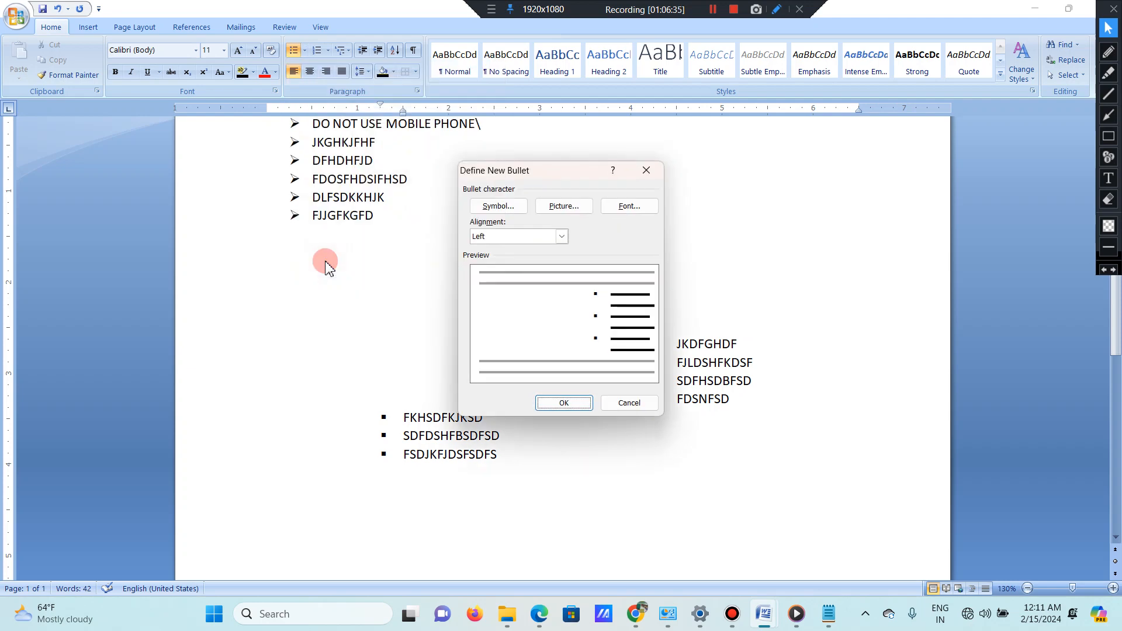
{"action": "left_click", "coordinate": [493, 215]}
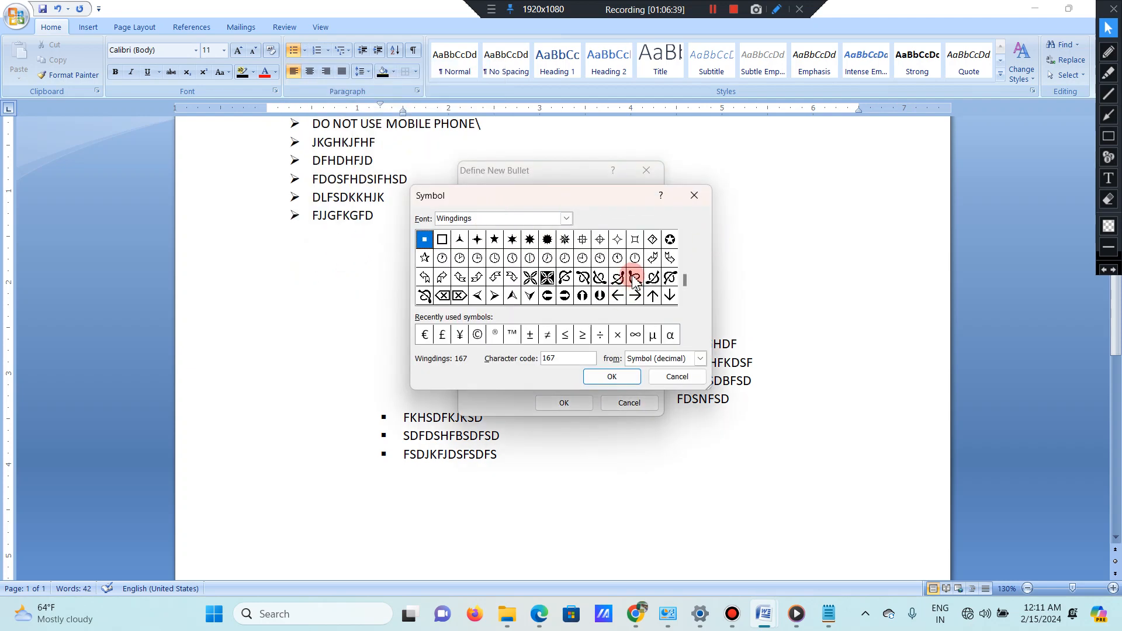
Step: Switch the bullet symbol font to Agency FB, return it to Wingdings and accept the symbol
{"action": "left_click_drag", "start_coordinate": [687, 282], "coordinate": [684, 236]}
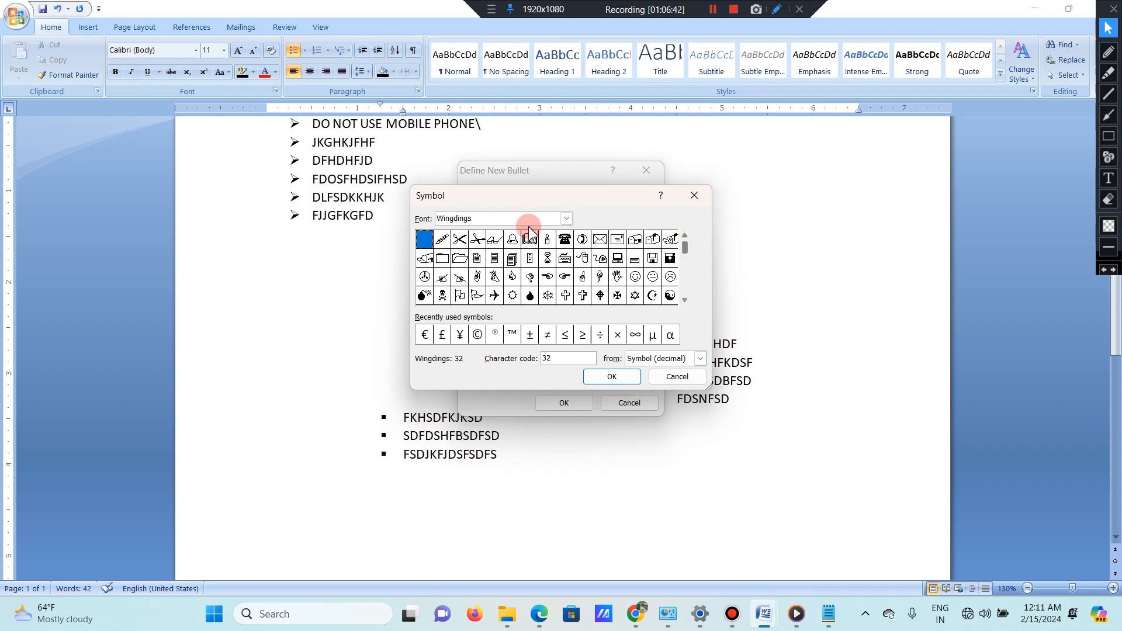
{"action": "left_click", "coordinate": [566, 218]}
{"action": "scroll", "coordinate": [491, 268], "scroll_direction": "down", "scroll_amount": 1}
{"action": "scroll", "coordinate": [492, 271], "scroll_direction": "up", "scroll_amount": 5}
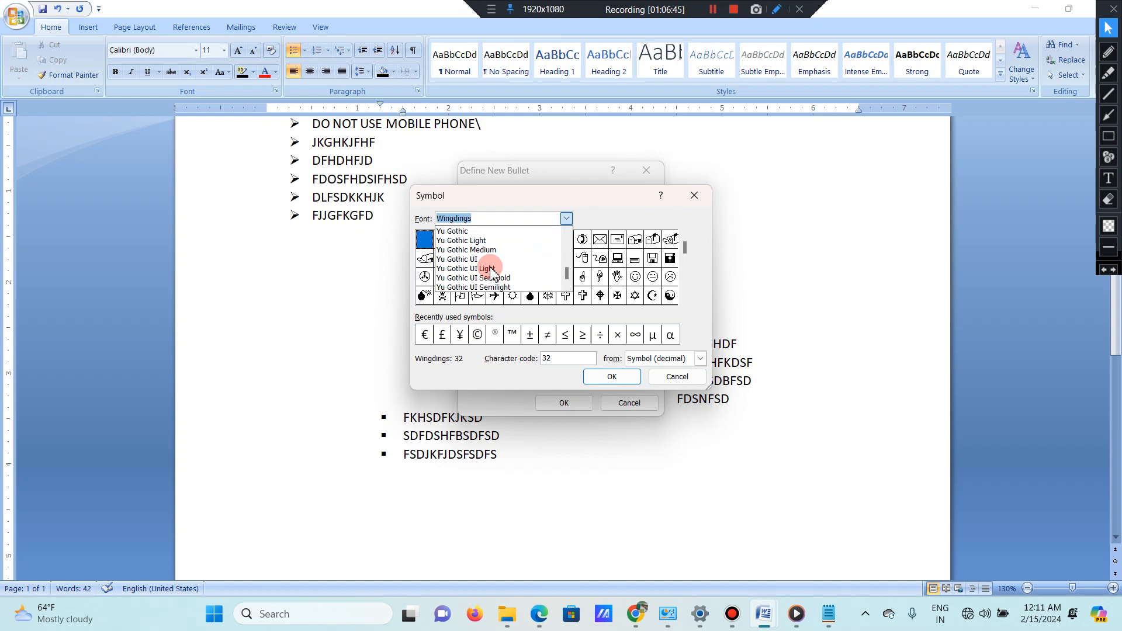
{"action": "scroll", "coordinate": [495, 272], "scroll_direction": "down", "scroll_amount": 5}
{"action": "scroll", "coordinate": [493, 270], "scroll_direction": "up", "scroll_amount": 20}
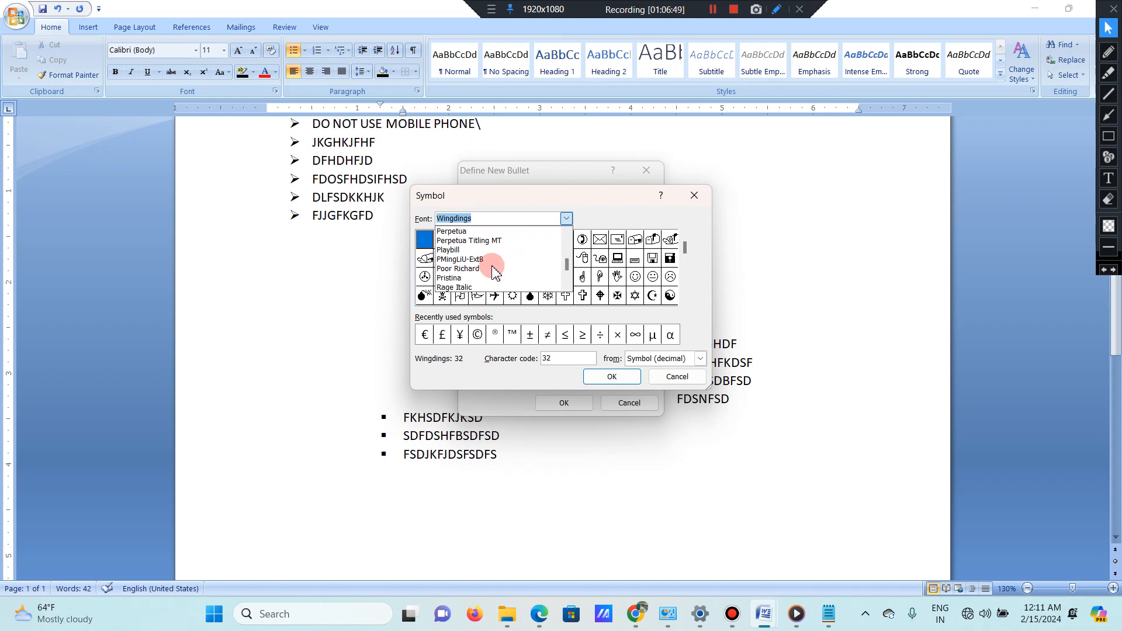
{"action": "scroll", "coordinate": [492, 270], "scroll_direction": "up", "scroll_amount": 20}
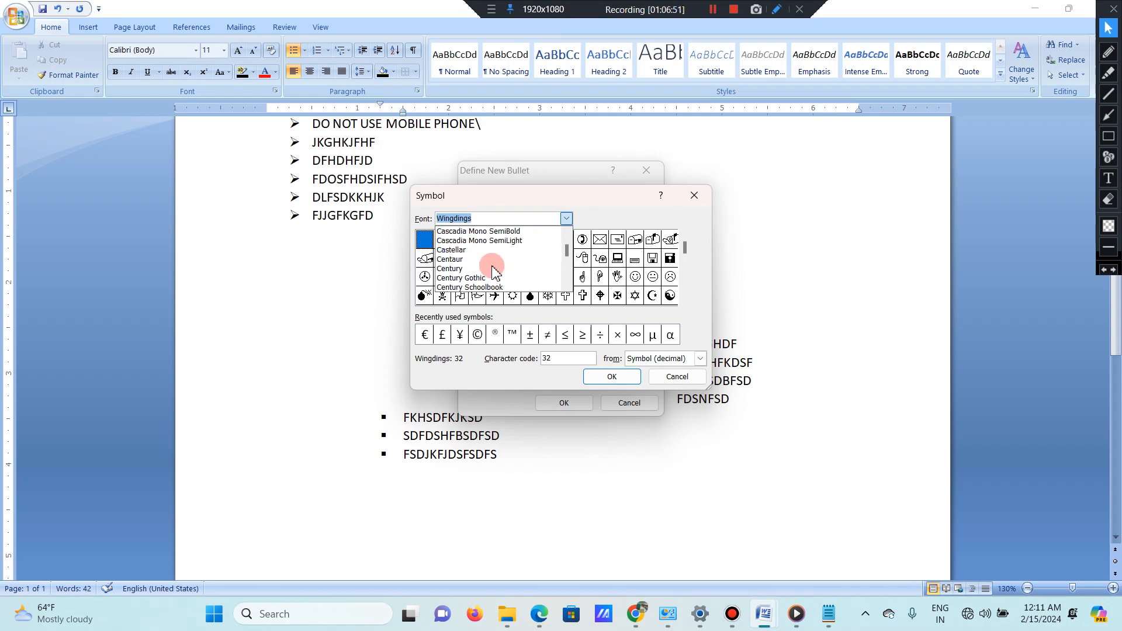
{"action": "scroll", "coordinate": [494, 270], "scroll_direction": "up", "scroll_amount": 7}
{"action": "left_click", "coordinate": [476, 240]}
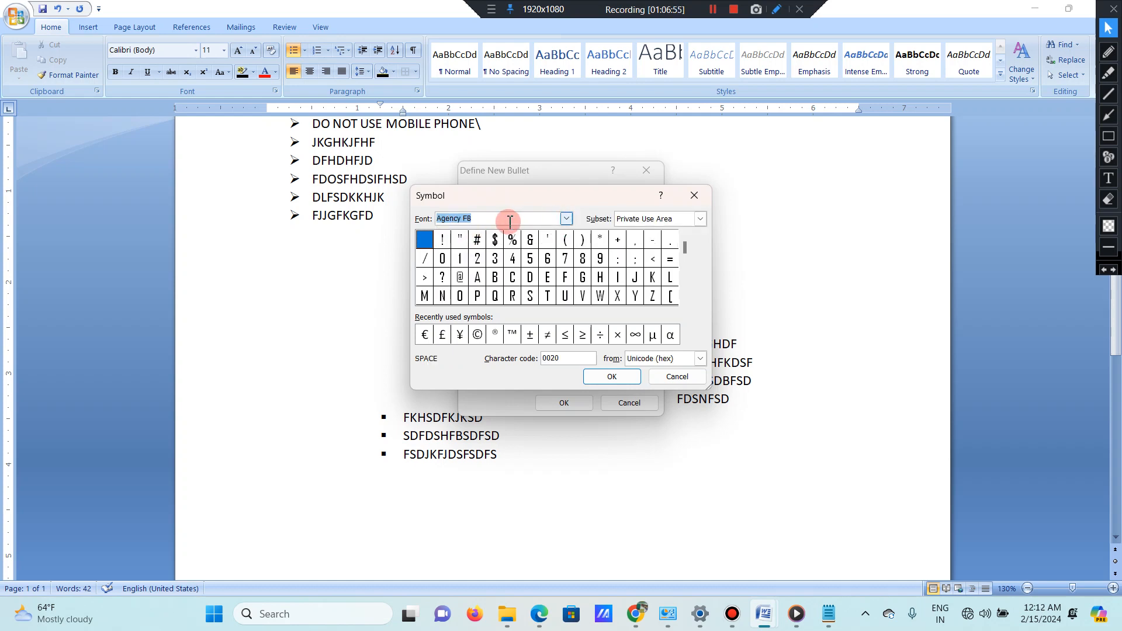
{"action": "type", "text": "WINGDING"}
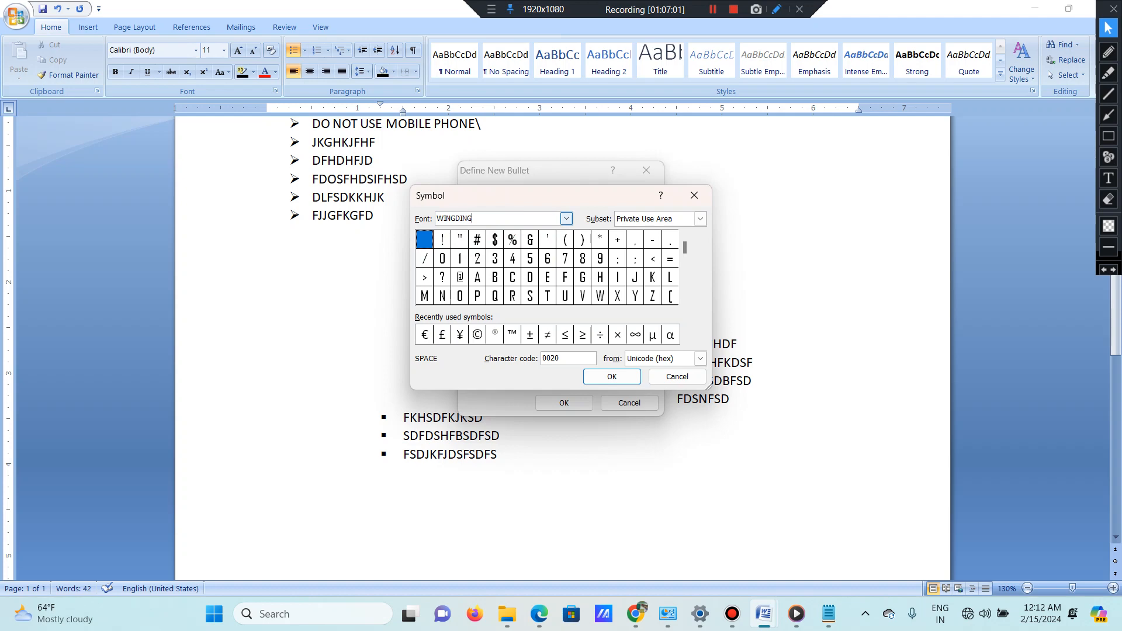
{"action": "key", "text": "Return"}
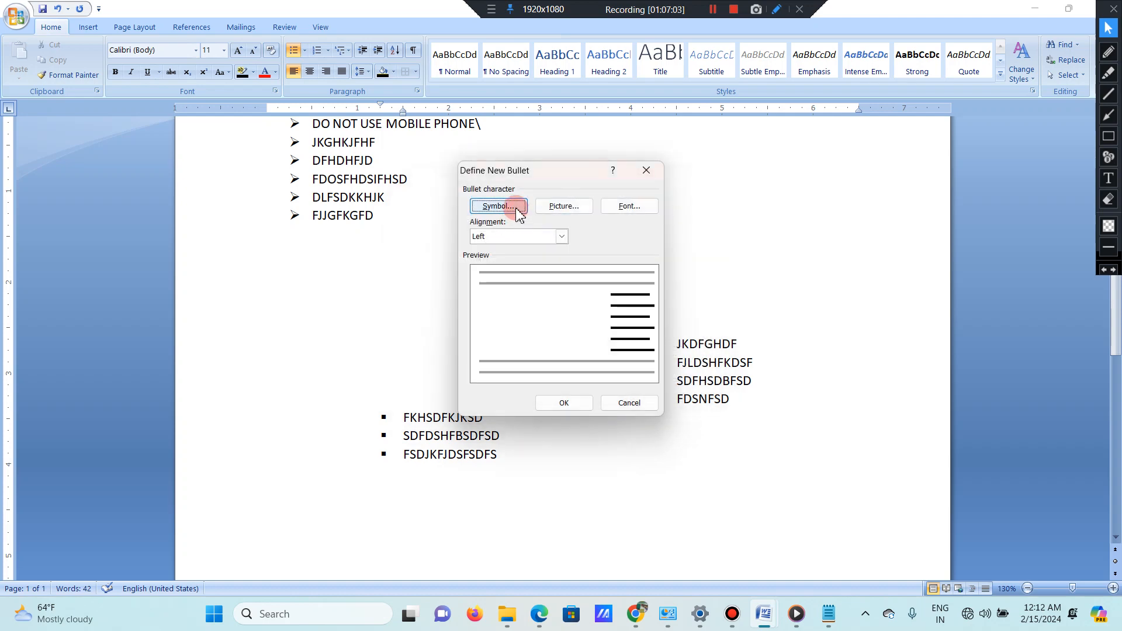
Step: Define the Wingdings Om symbol, character code 92, as the new bullet for the three third-level items
{"action": "left_click", "coordinate": [512, 207]}
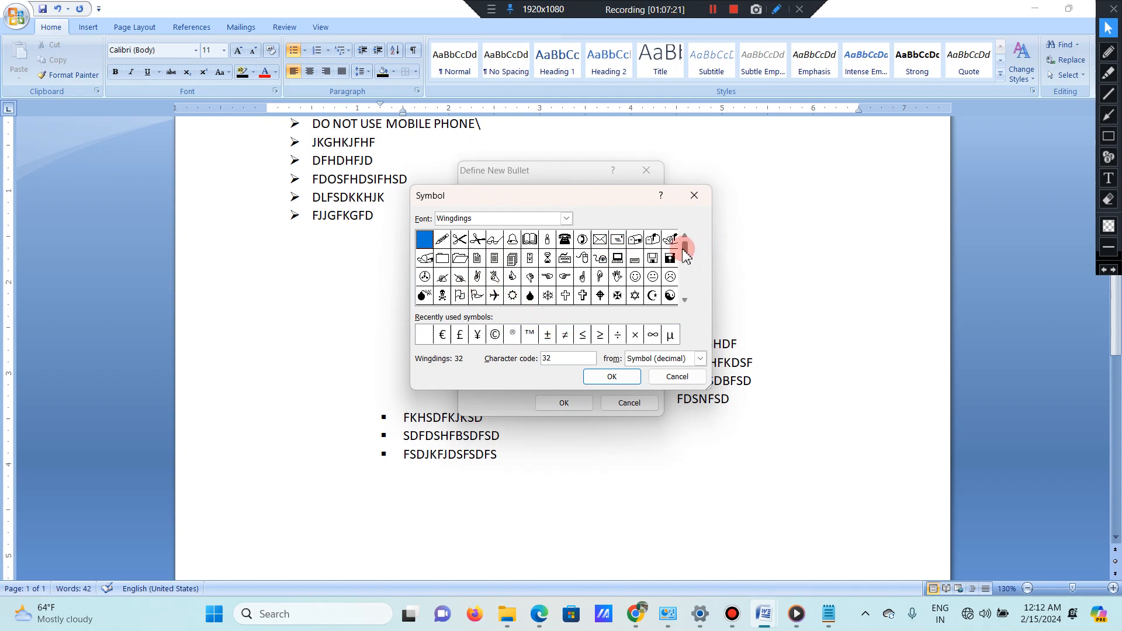
{"action": "scroll", "coordinate": [688, 265], "scroll_direction": "down", "scroll_amount": 1}
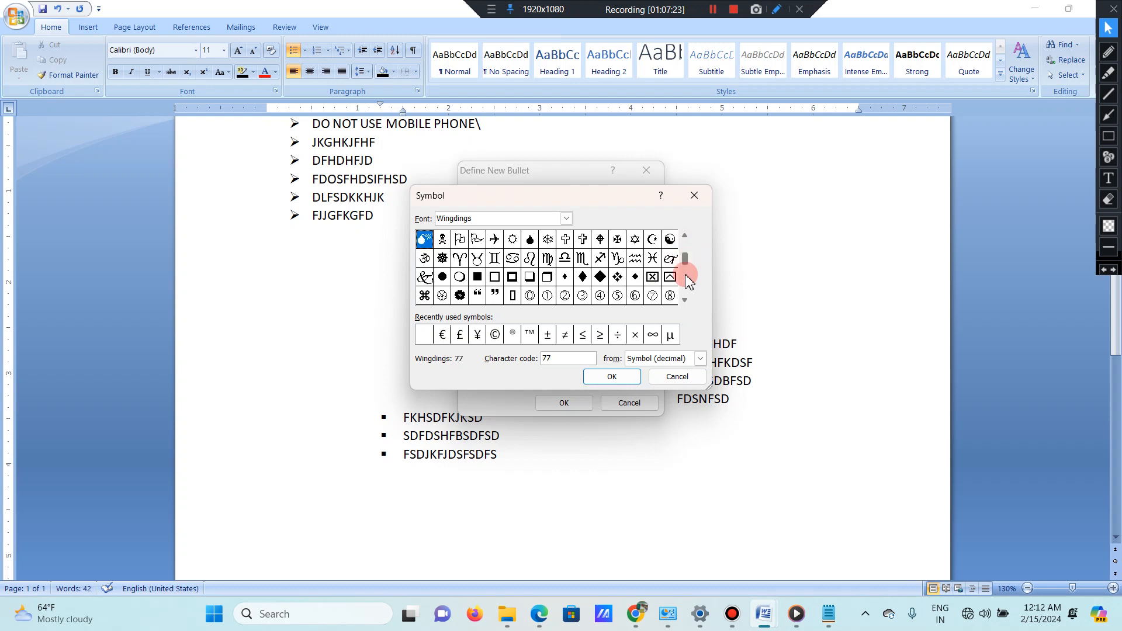
{"action": "left_click_drag", "start_coordinate": [688, 308], "coordinate": [688, 308]}
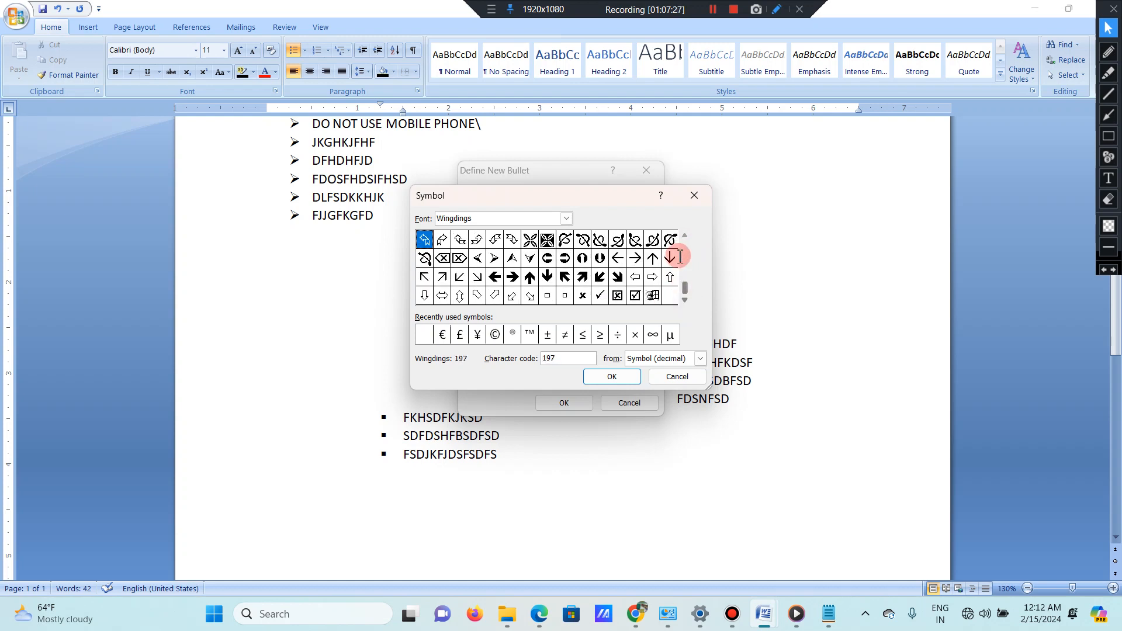
{"action": "left_click_drag", "start_coordinate": [687, 238], "coordinate": [688, 241]}
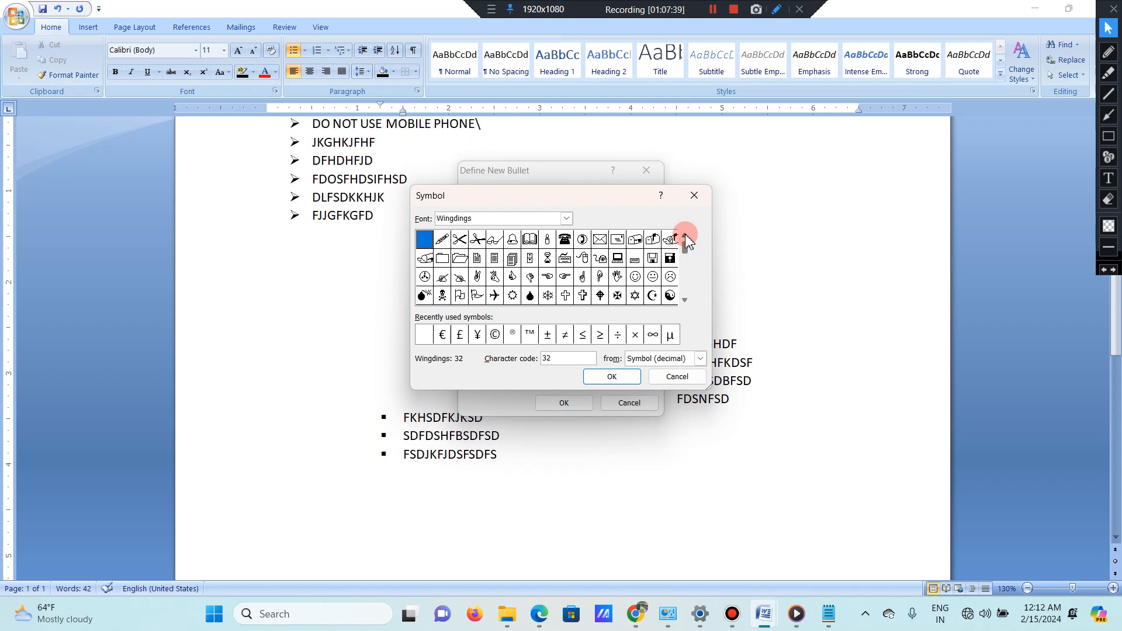
{"action": "left_click", "coordinate": [514, 296]}
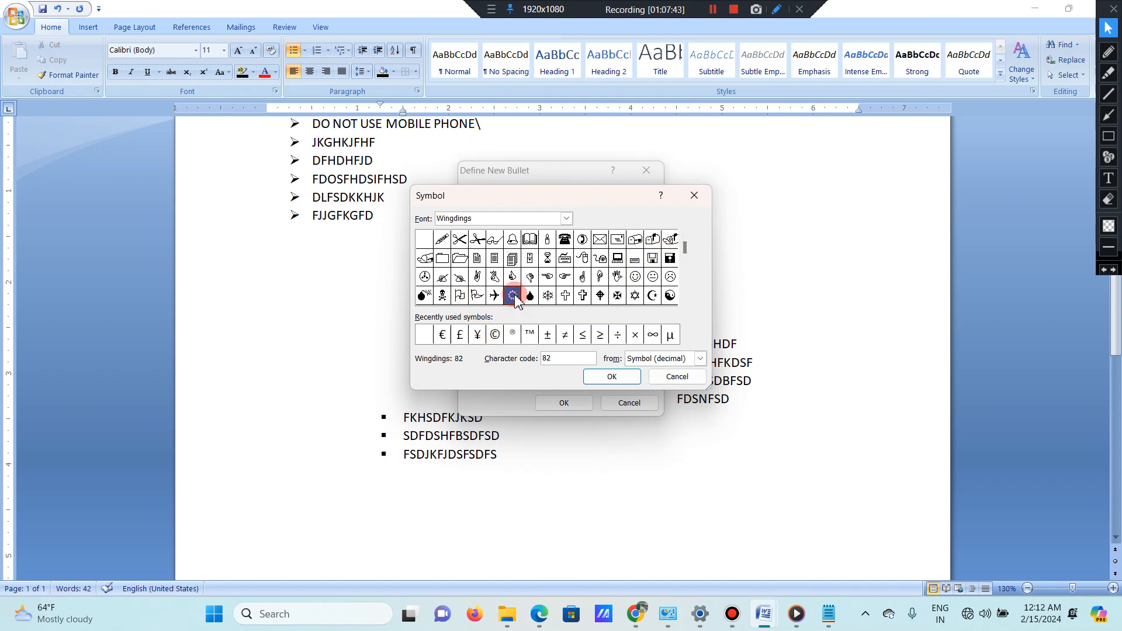
{"action": "left_click", "coordinate": [685, 301]}
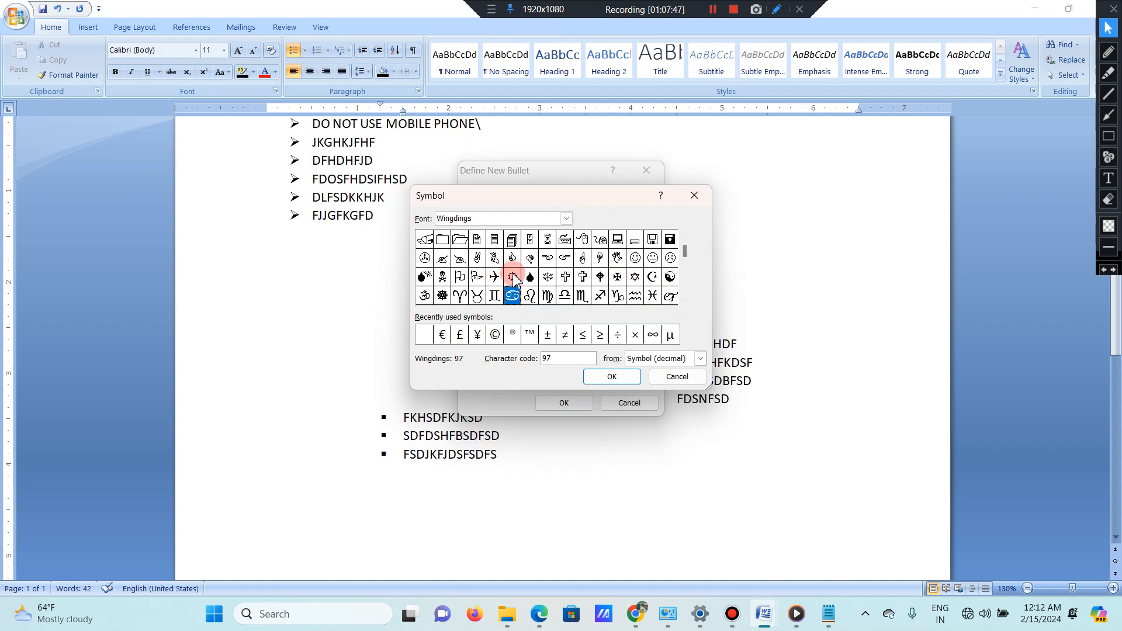
{"action": "left_click", "coordinate": [430, 297]}
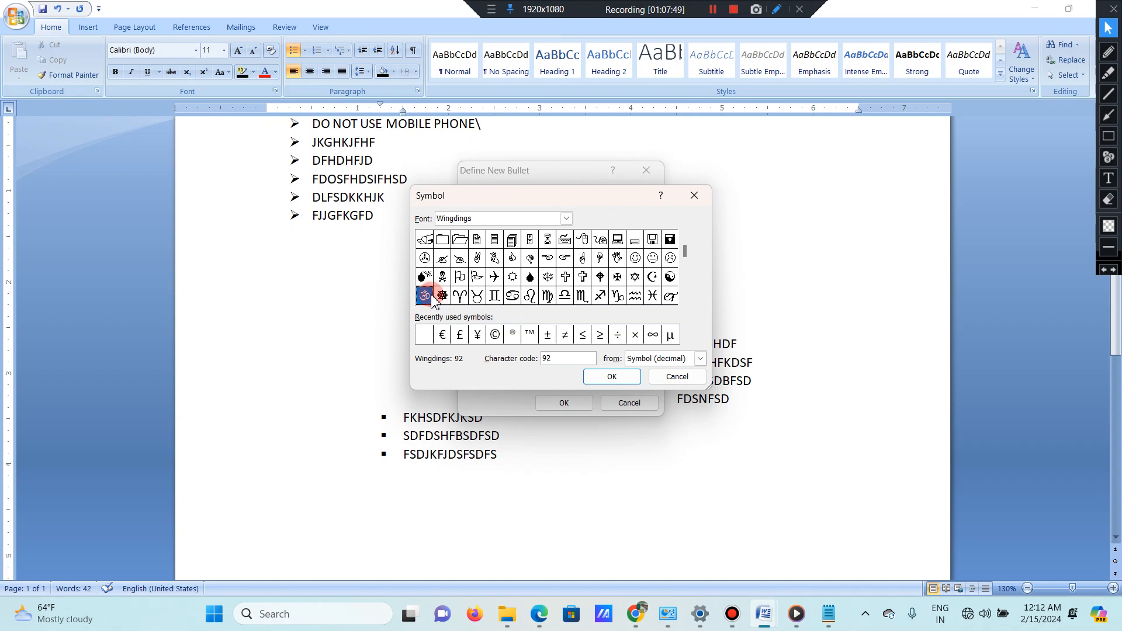
{"action": "left_click", "coordinate": [612, 377]}
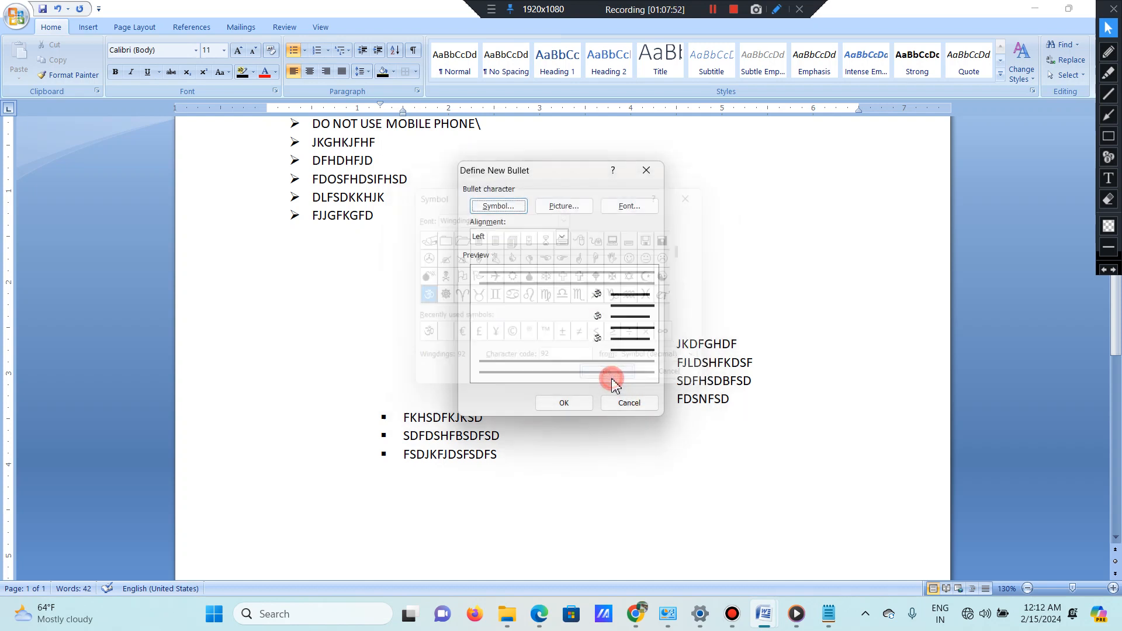
{"action": "left_click", "coordinate": [579, 402]}
Step: Append KLL to FSDJKFJDSFSDFS and enter the items FFJKLSD, FDSFSD, FSDJF, SDJFSD and F below it
{"action": "type", "text": "KL"}
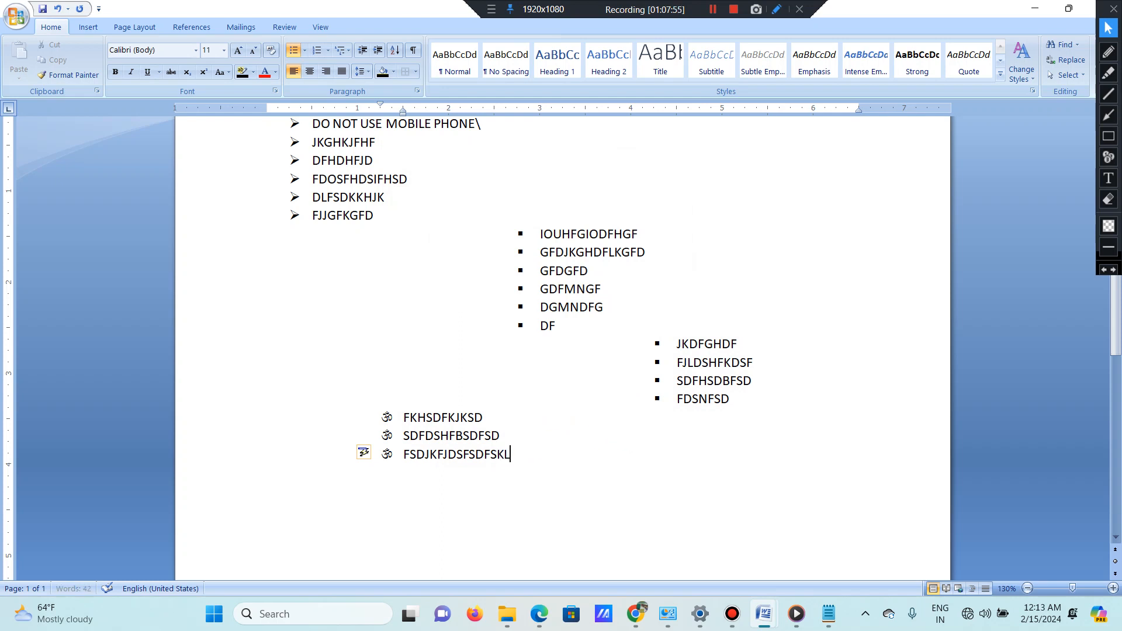
{"action": "type", "text": "DSFSD"}
{"action": "key", "text": "Return"}
{"action": "type", "text": "F"}
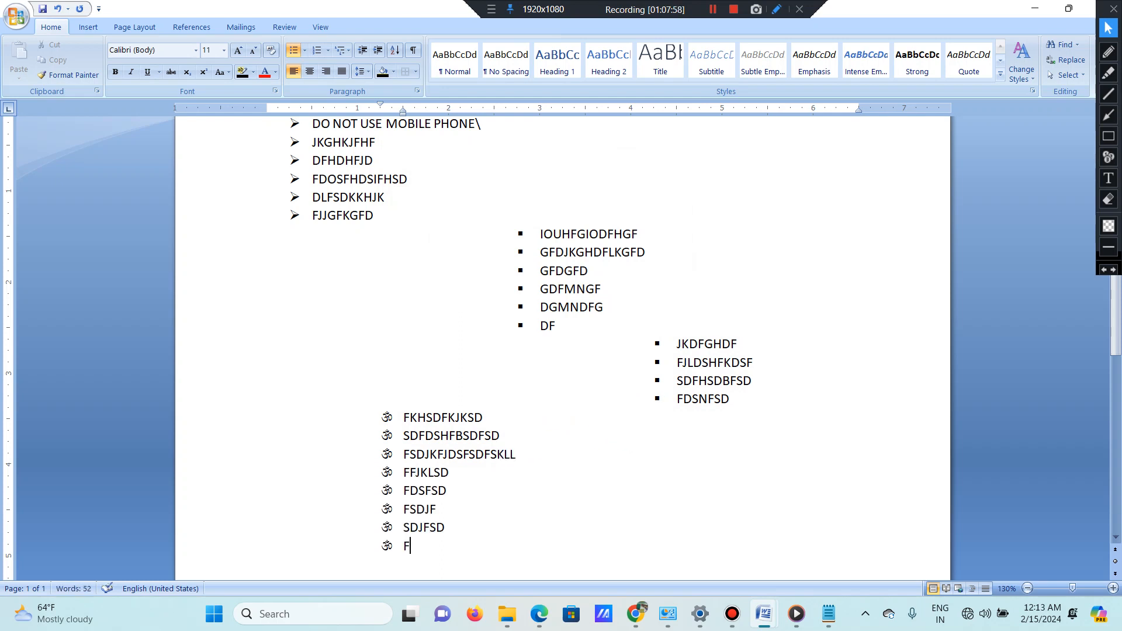
Step: Start defining a new bullet for the Om-bulleted list and view the available Wingdings symbols without choosing one
{"action": "left_click", "coordinate": [305, 52]}
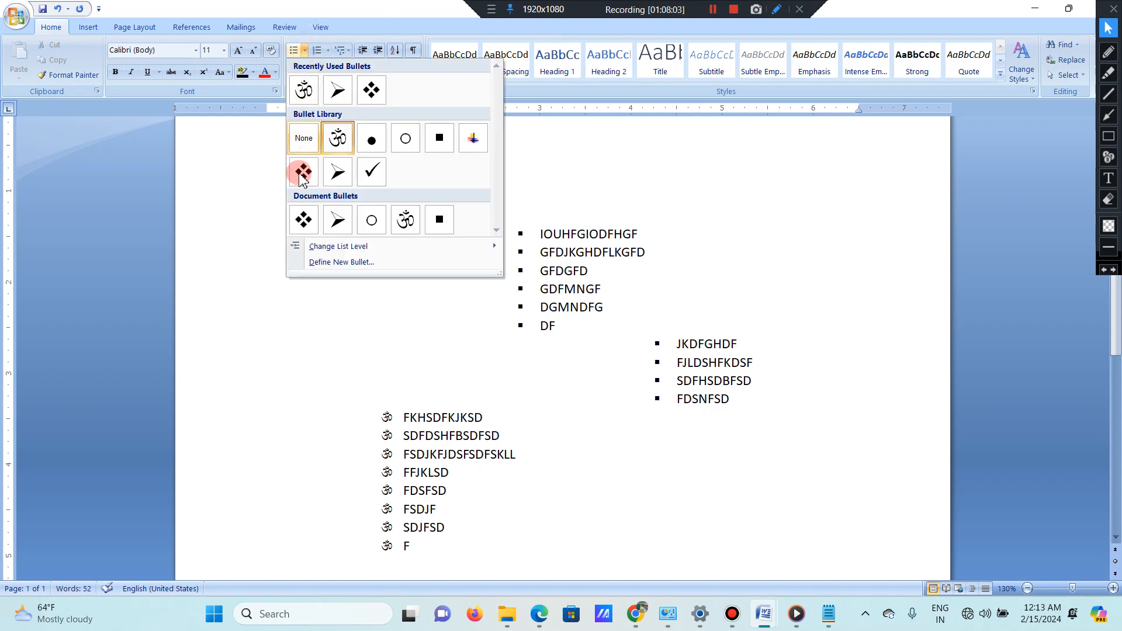
{"action": "left_click", "coordinate": [349, 264]}
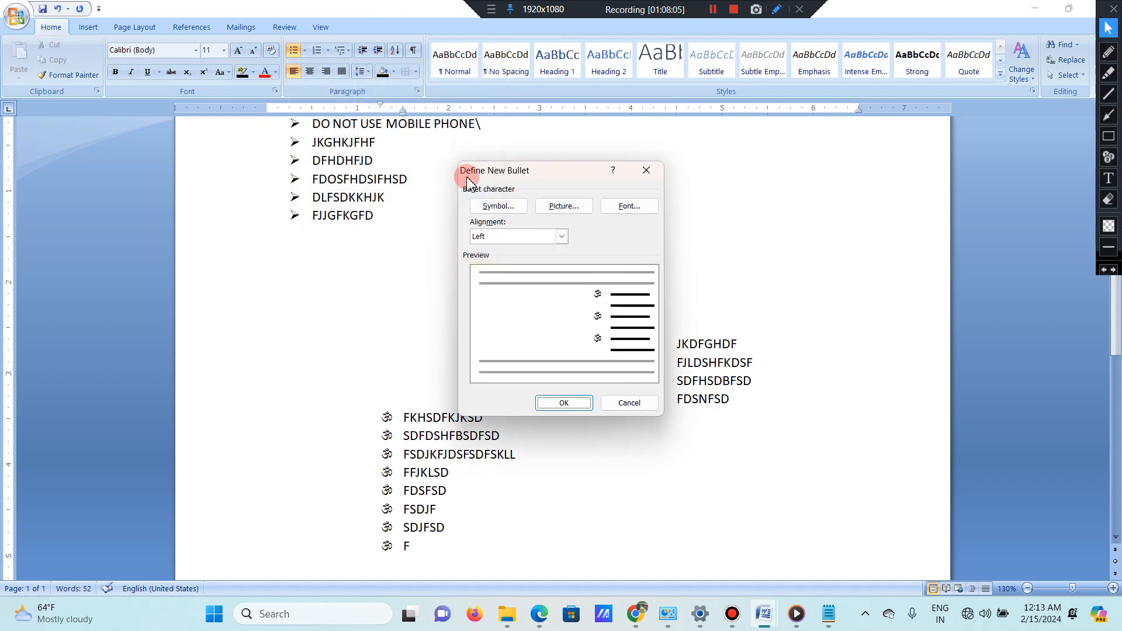
{"action": "left_click", "coordinate": [494, 208]}
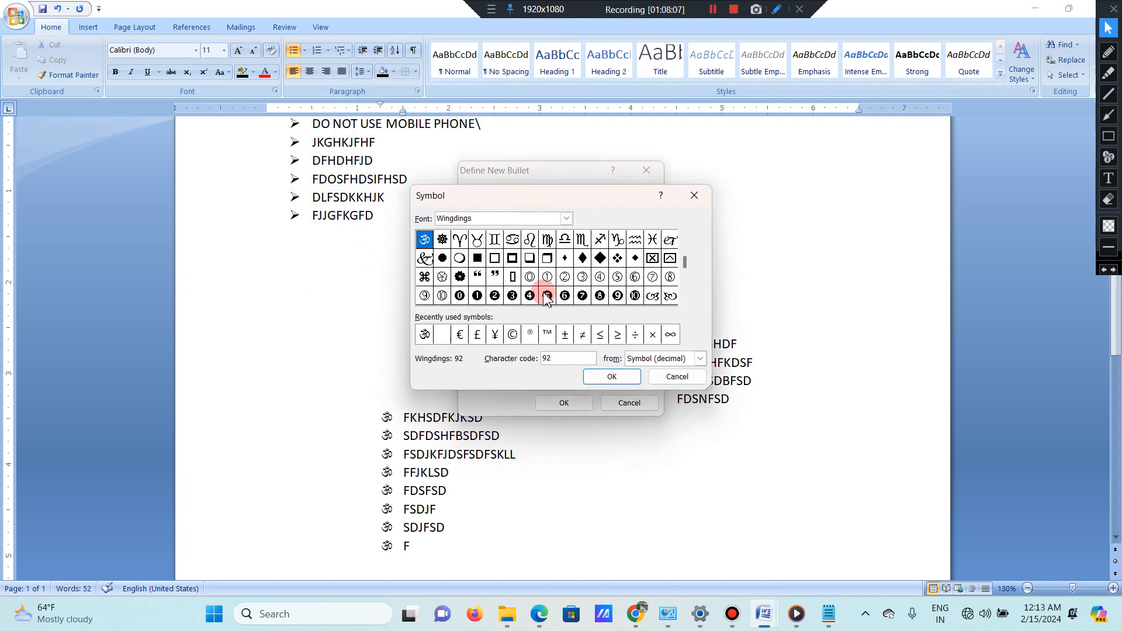
{"action": "left_click", "coordinate": [694, 195]}
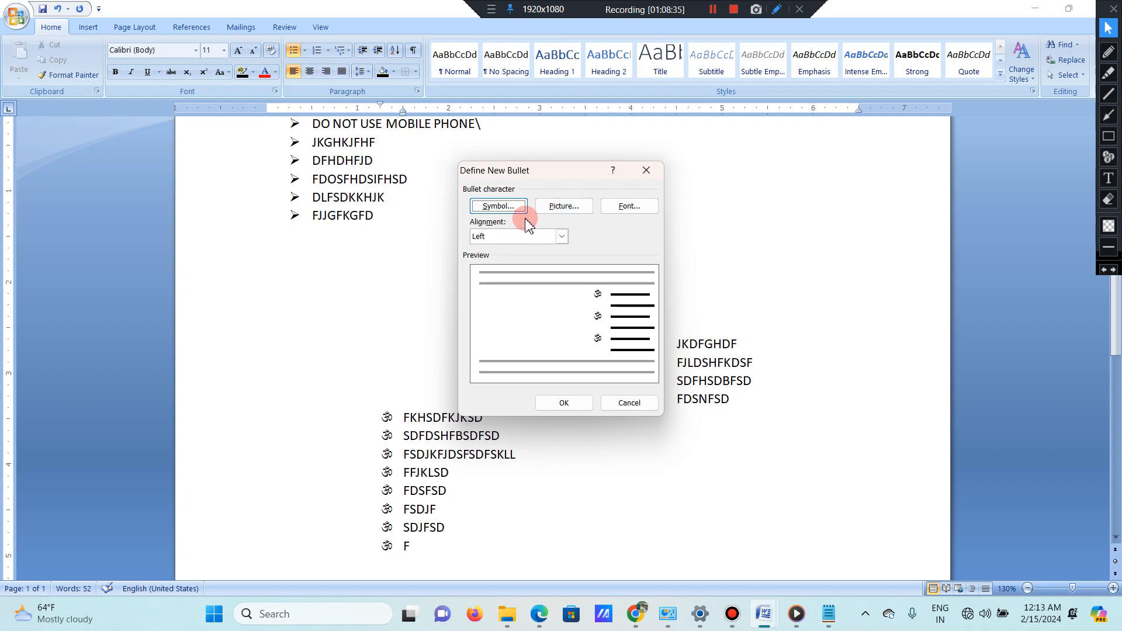
Step: Start importing an image as a picture bullet and browse to the Screenshots folder within Pictures
{"action": "left_click", "coordinate": [578, 208]}
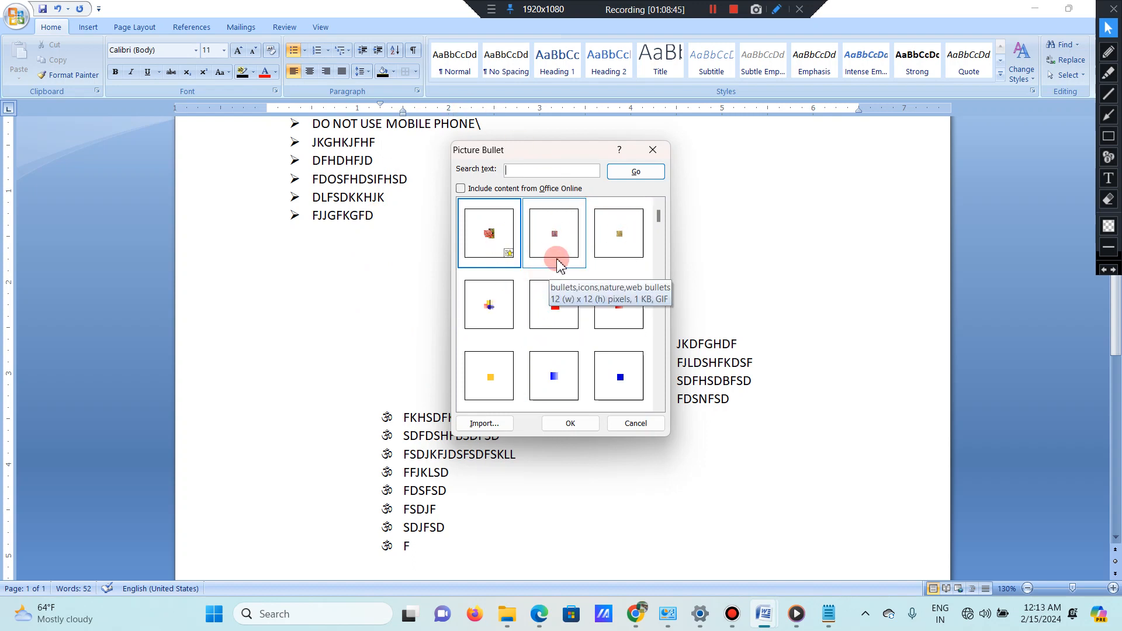
{"action": "left_click", "coordinate": [483, 424]}
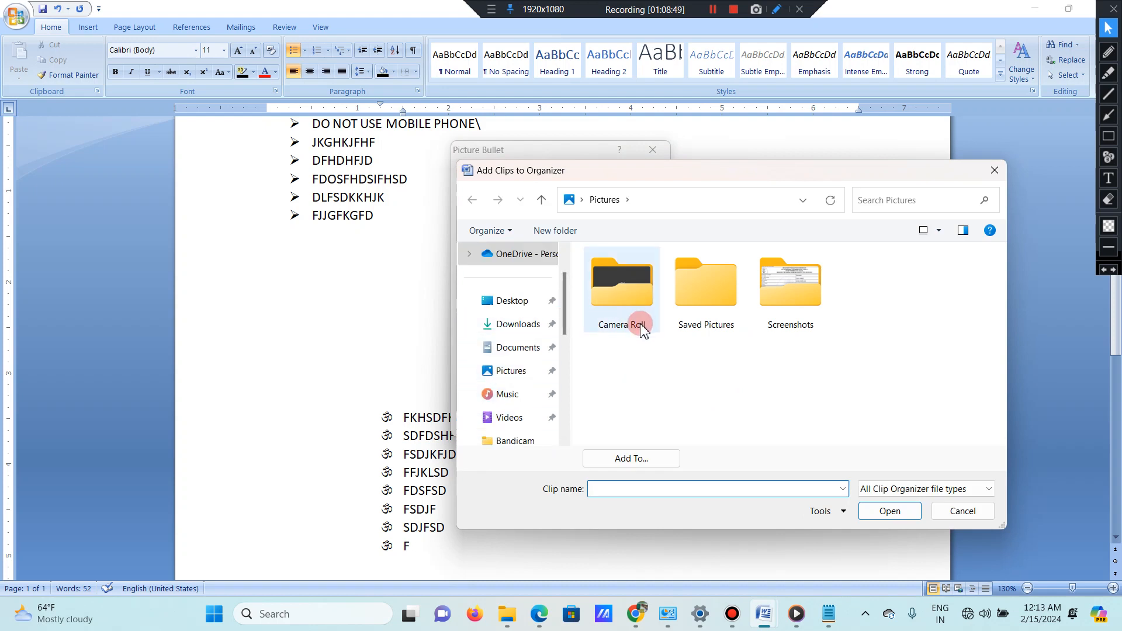
{"action": "left_click", "coordinate": [510, 373]}
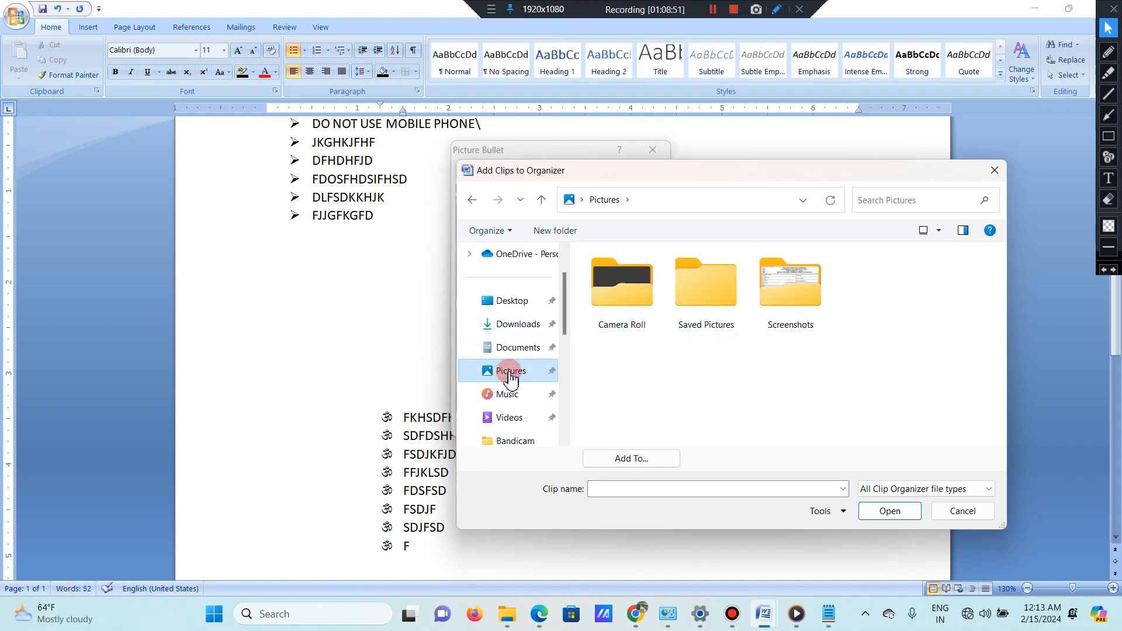
{"action": "left_click", "coordinate": [615, 305]}
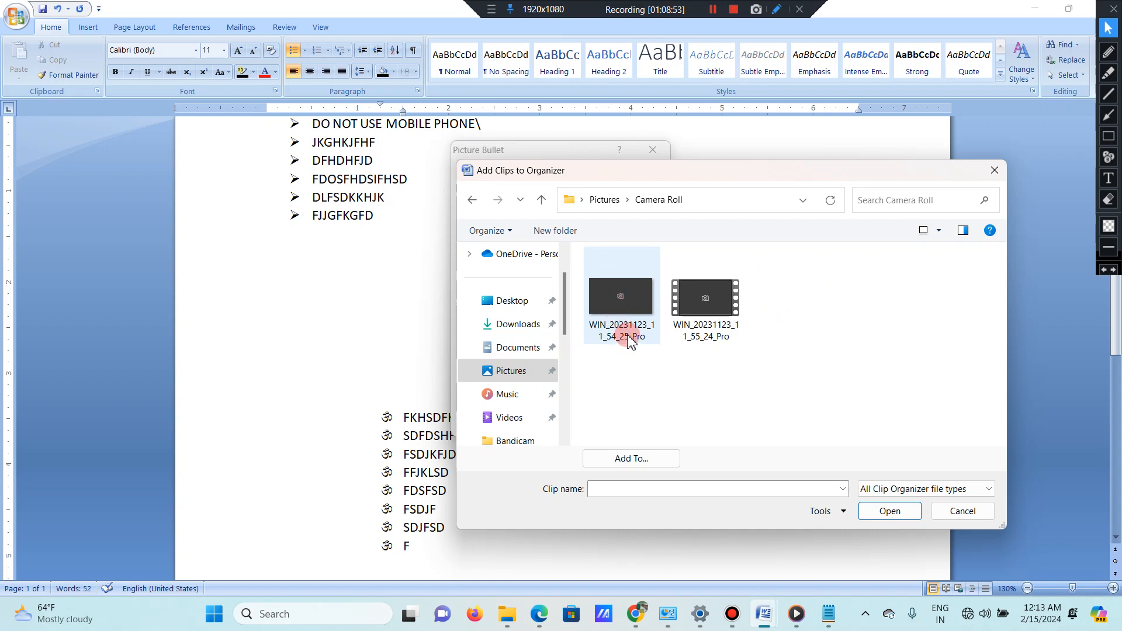
{"action": "left_click", "coordinate": [518, 372]}
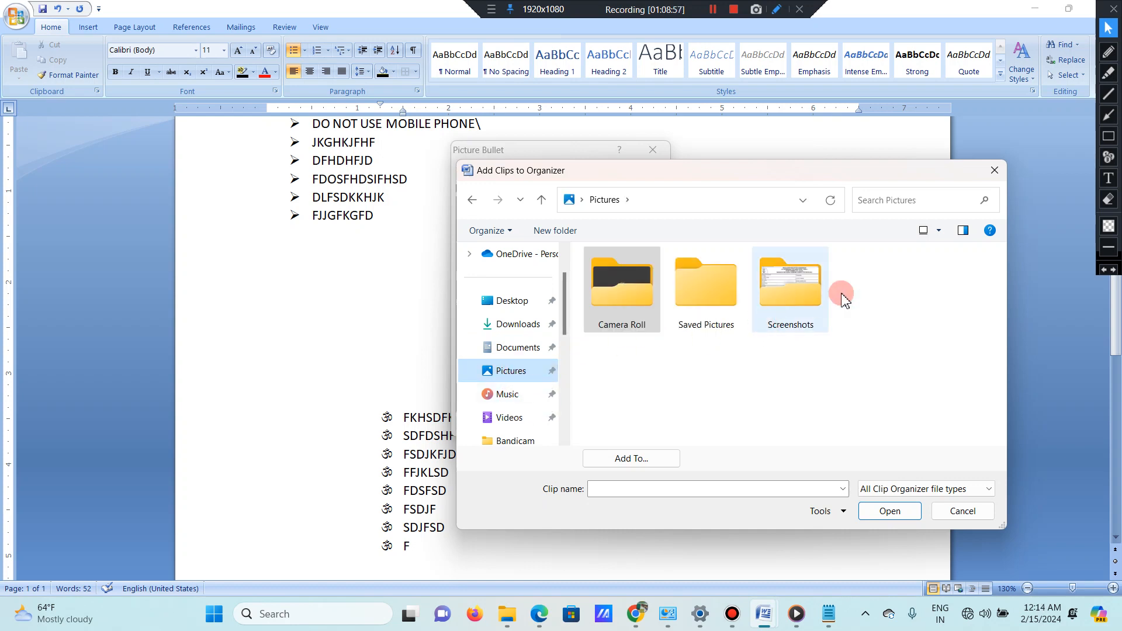
{"action": "double_click", "coordinate": [805, 291]}
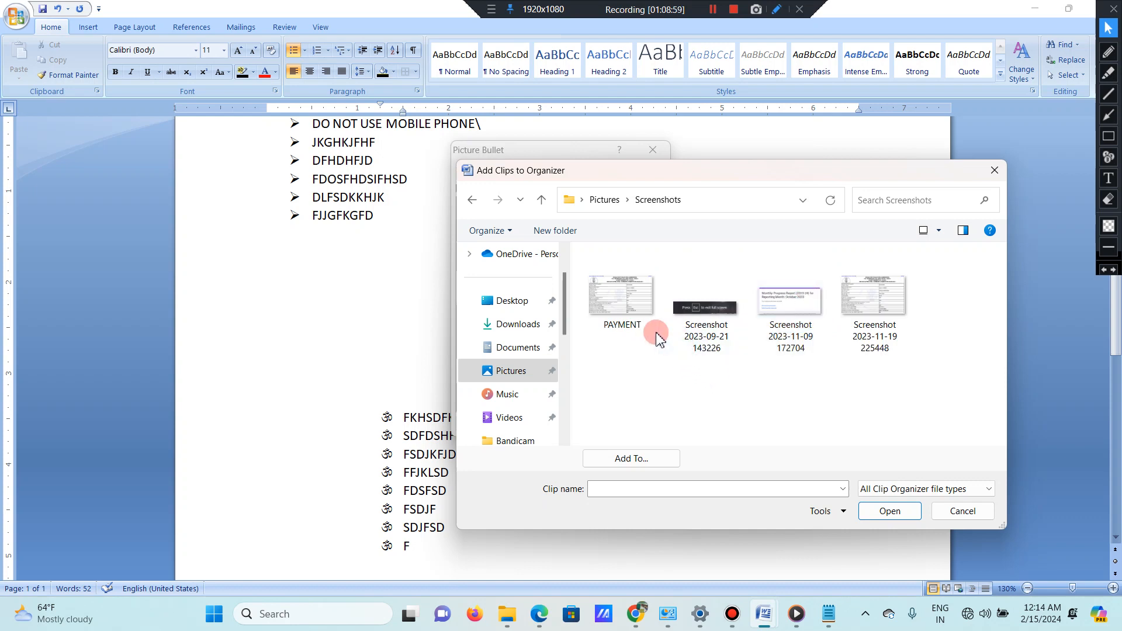
{"action": "left_click", "coordinate": [640, 310]}
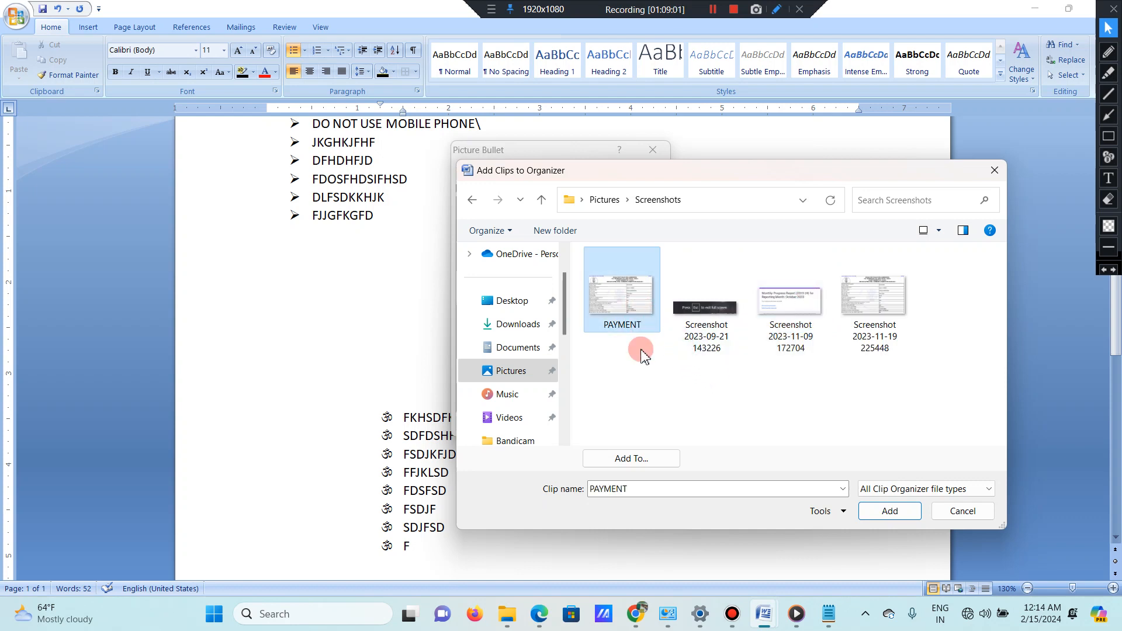
{"action": "left_click", "coordinate": [776, 316]}
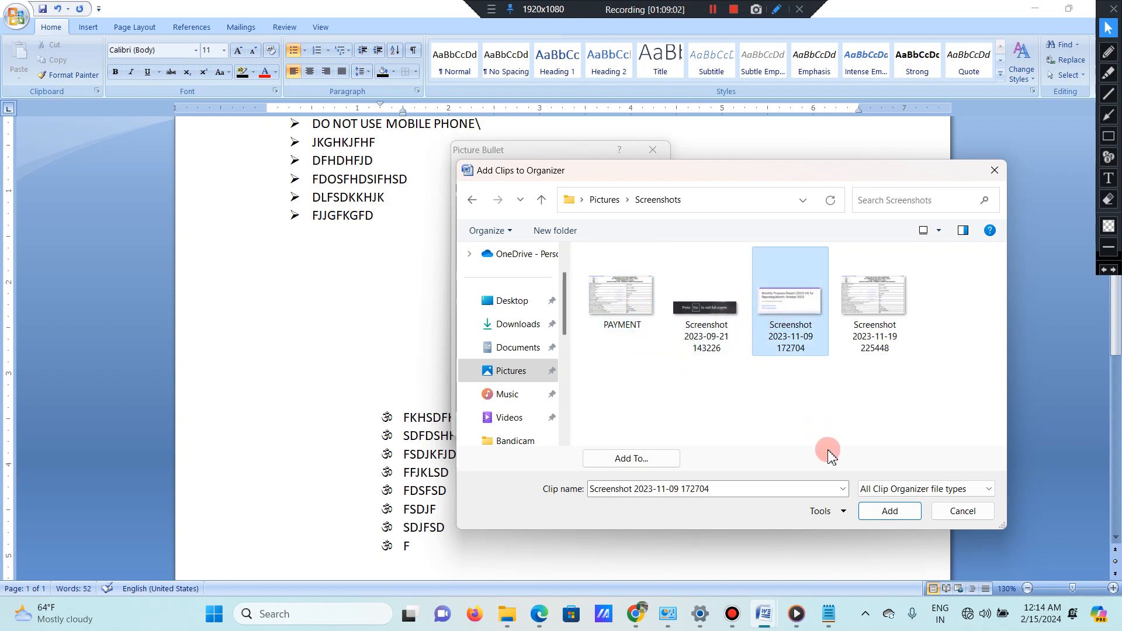
{"action": "left_click", "coordinate": [889, 512]}
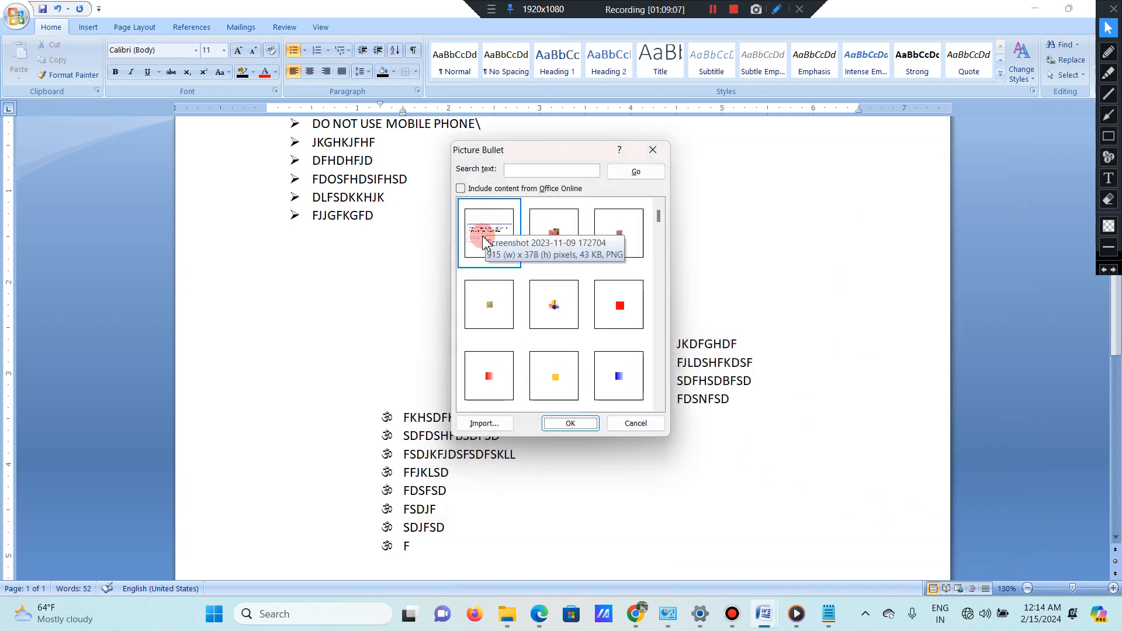
{"action": "left_click", "coordinate": [566, 424]}
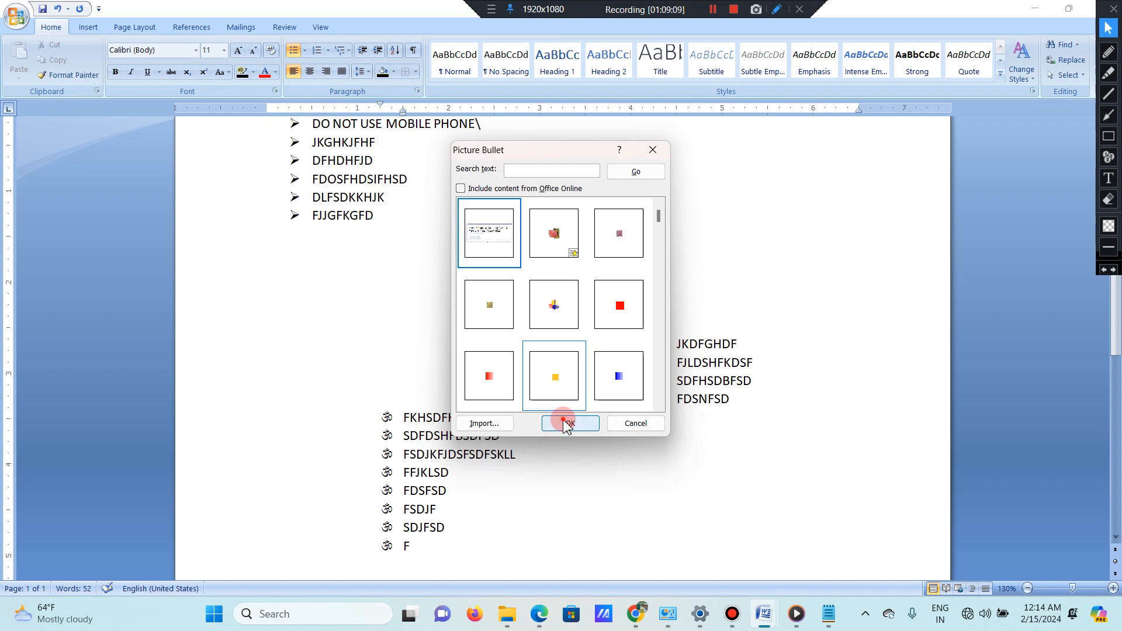
{"action": "left_click", "coordinate": [564, 405]}
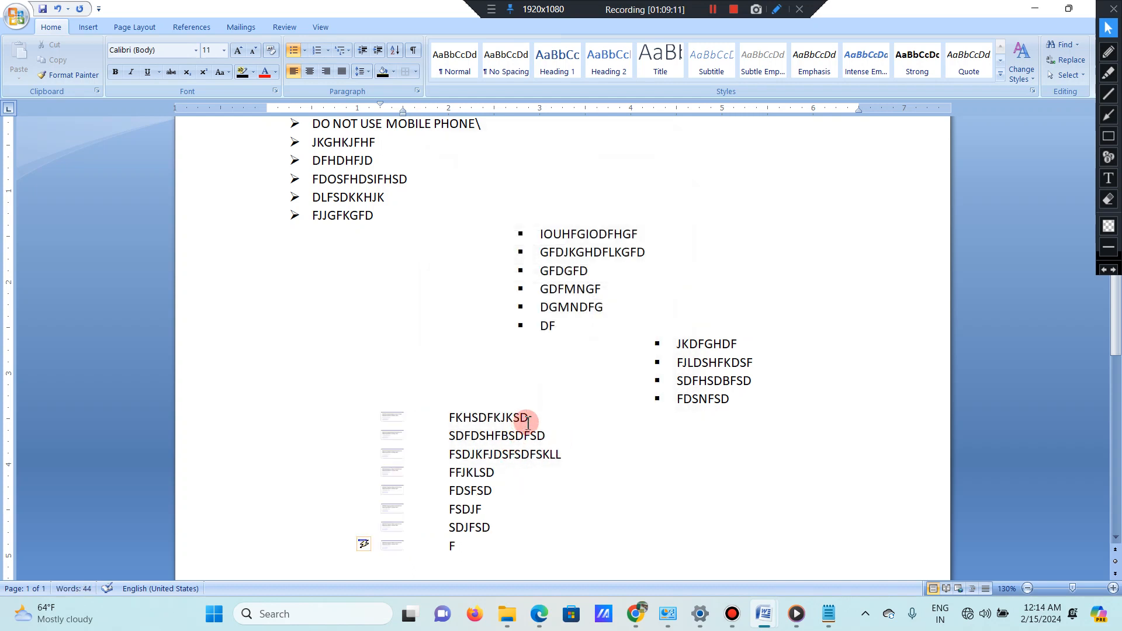
Step: Start defining another picture bullet for the same list and open the Screenshots folder to import an image
{"action": "scroll", "coordinate": [529, 422], "scroll_direction": "down", "scroll_amount": 2}
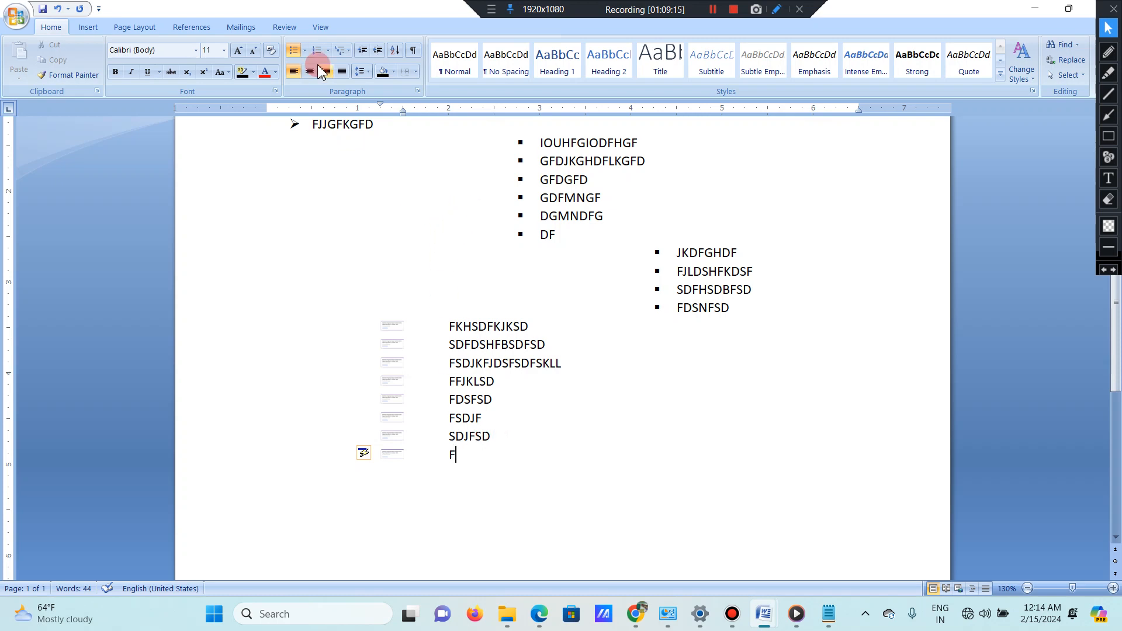
{"action": "left_click", "coordinate": [304, 51]}
{"action": "left_click", "coordinate": [358, 264]}
{"action": "left_click", "coordinate": [561, 207]}
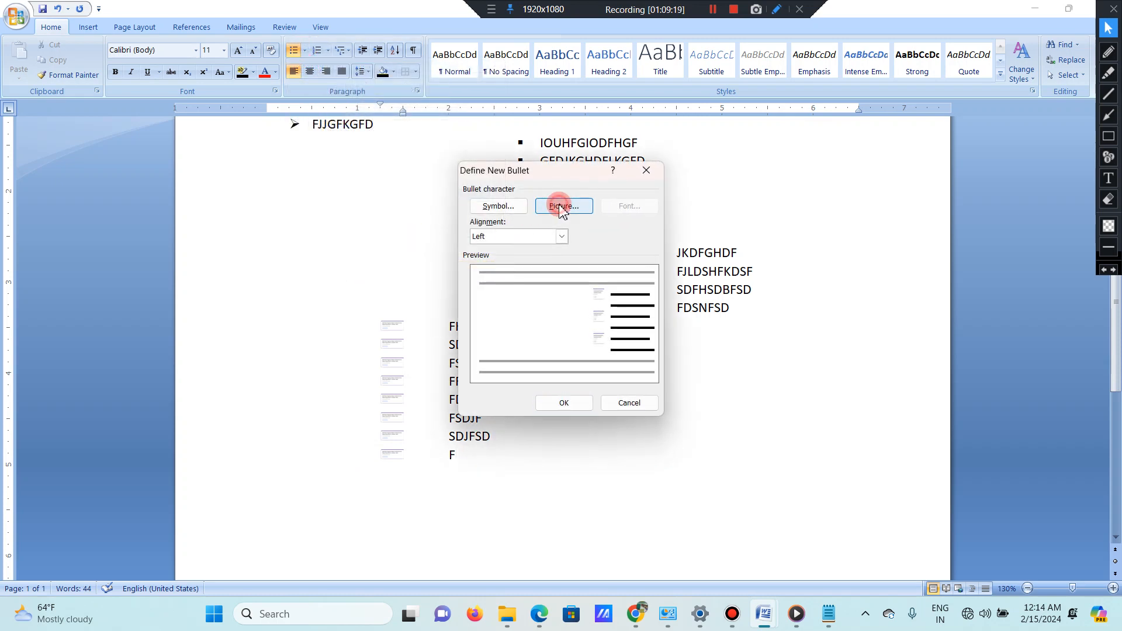
{"action": "left_click", "coordinate": [485, 424]}
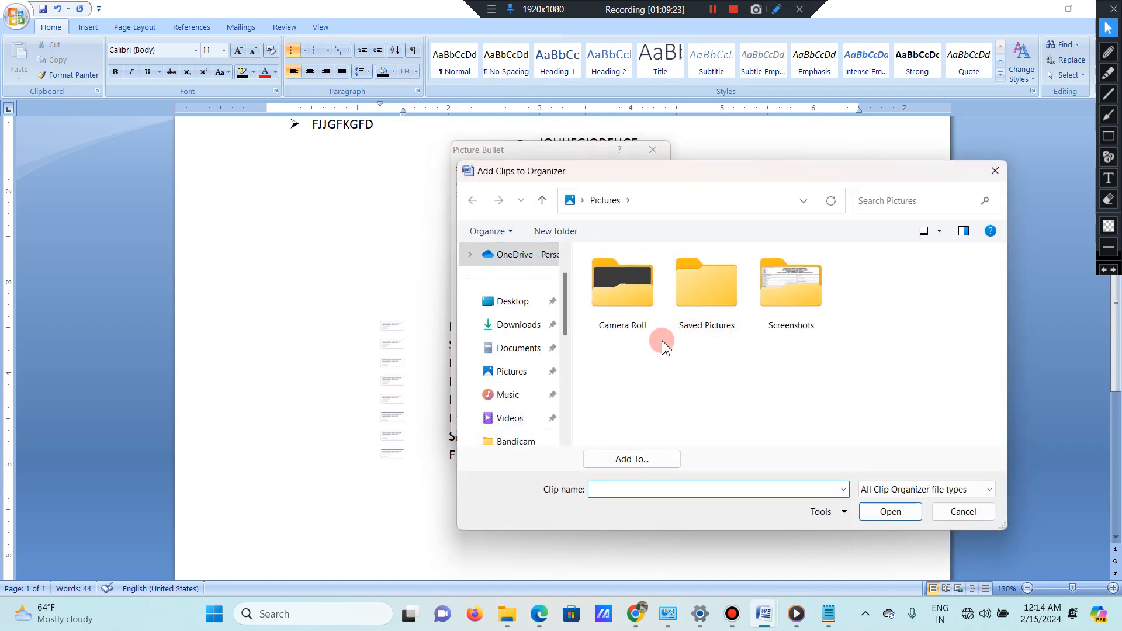
{"action": "double_click", "coordinate": [698, 301]}
{"action": "left_click", "coordinate": [474, 201]}
{"action": "double_click", "coordinate": [828, 296]}
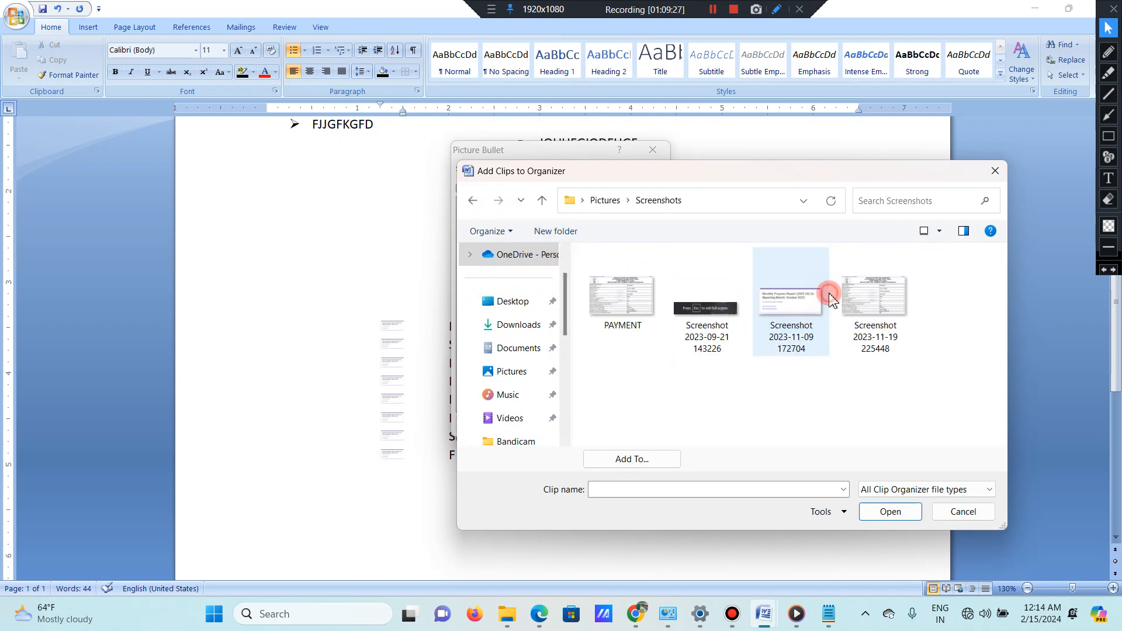
{"action": "left_click", "coordinate": [874, 303]}
{"action": "left_click", "coordinate": [871, 512]}
{"action": "left_click", "coordinate": [555, 423]}
{"action": "left_click", "coordinate": [564, 402]}
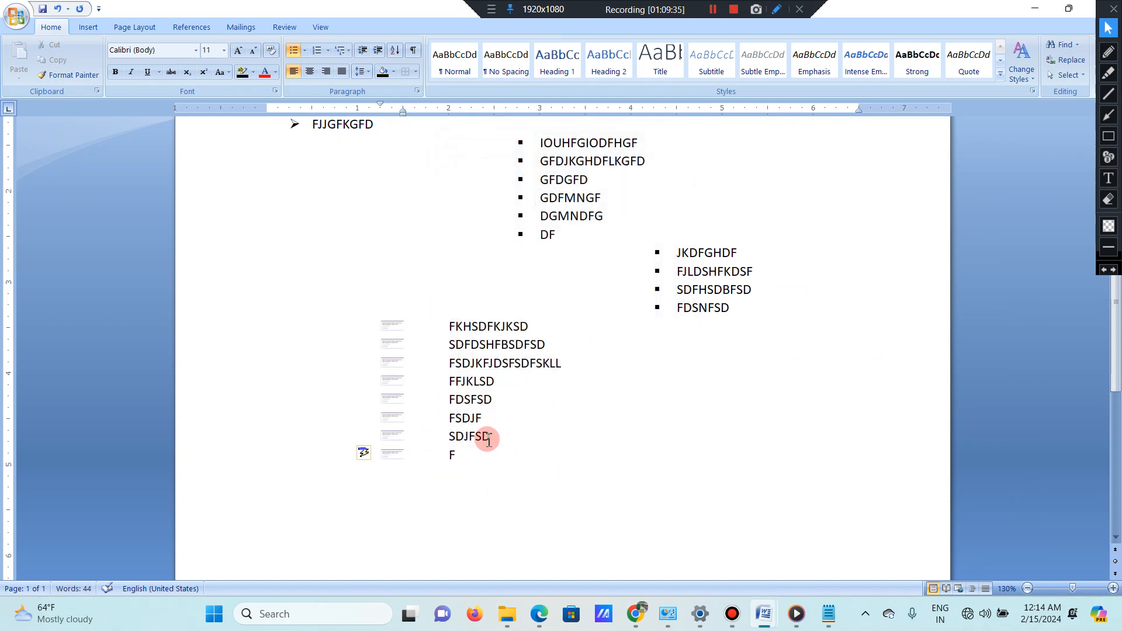
Step: View the bullet library and the new bullet definition options, then close them without changes
{"action": "left_click", "coordinate": [305, 50]}
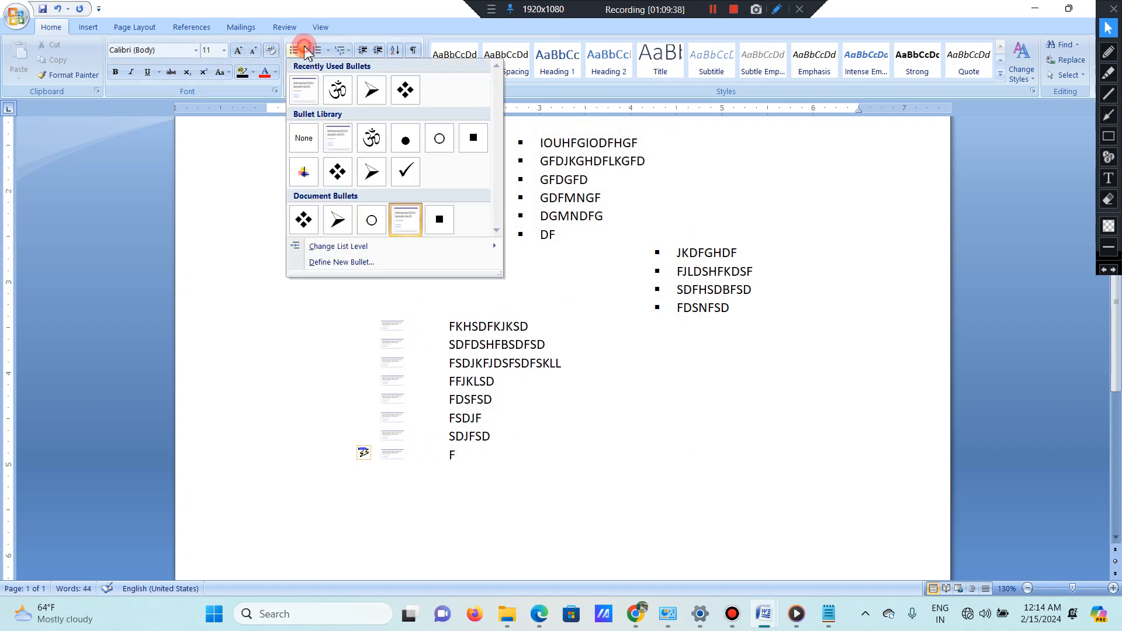
{"action": "left_click", "coordinate": [362, 263]}
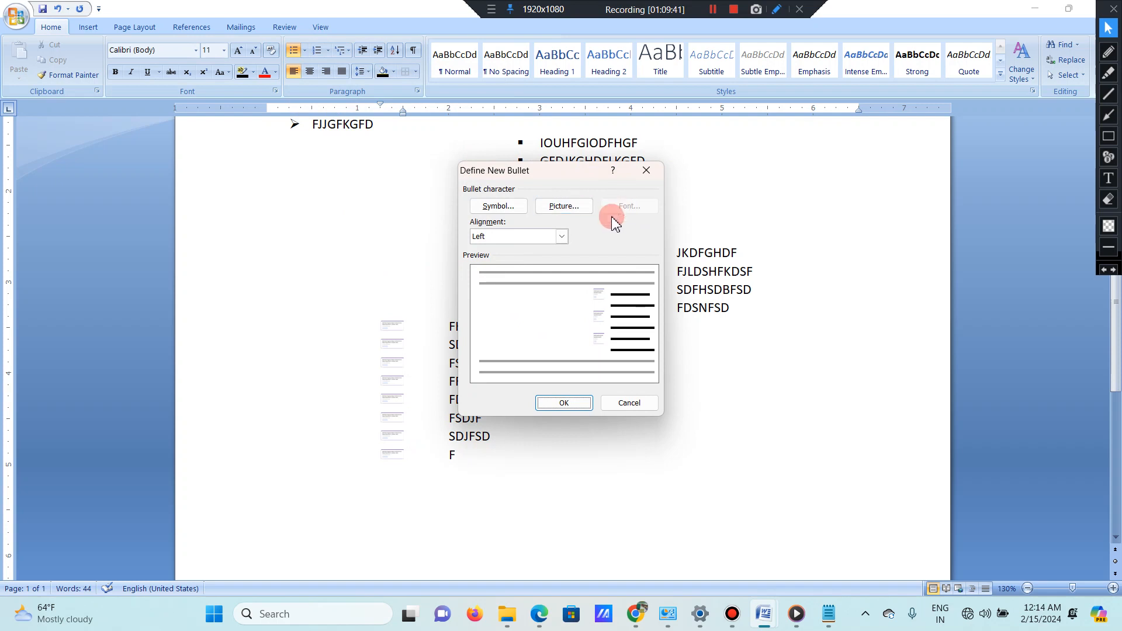
{"action": "left_click", "coordinate": [646, 173]}
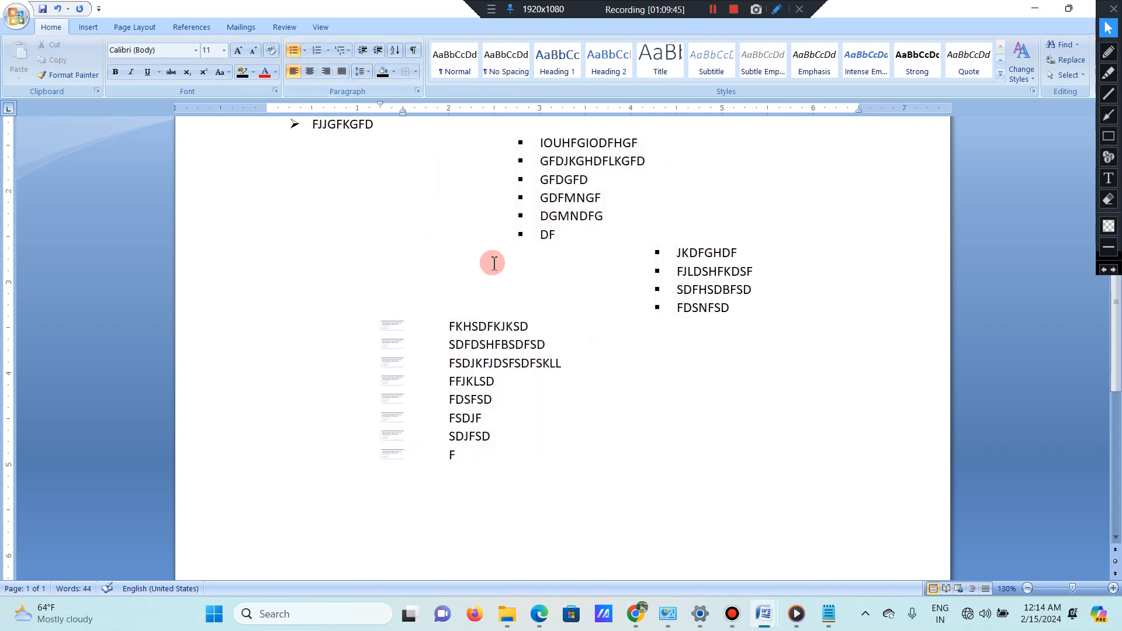
Step: Select the whole document and delete all the bulleted lists
{"action": "scroll", "coordinate": [538, 318], "scroll_direction": "up", "scroll_amount": 4}
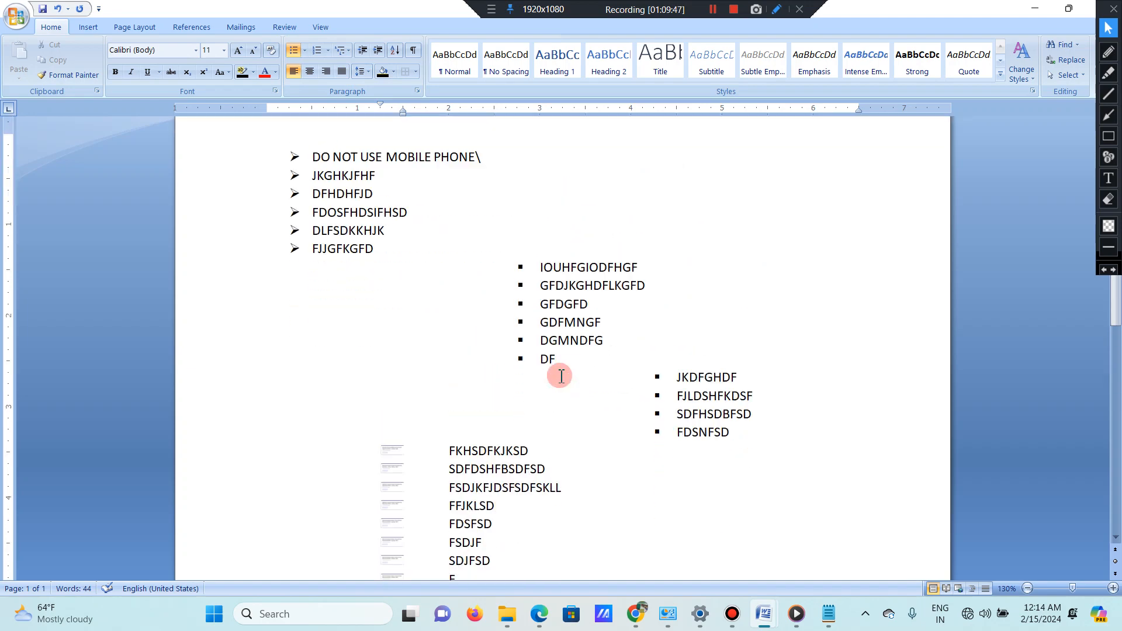
{"action": "scroll", "coordinate": [556, 381], "scroll_direction": "down", "scroll_amount": 3}
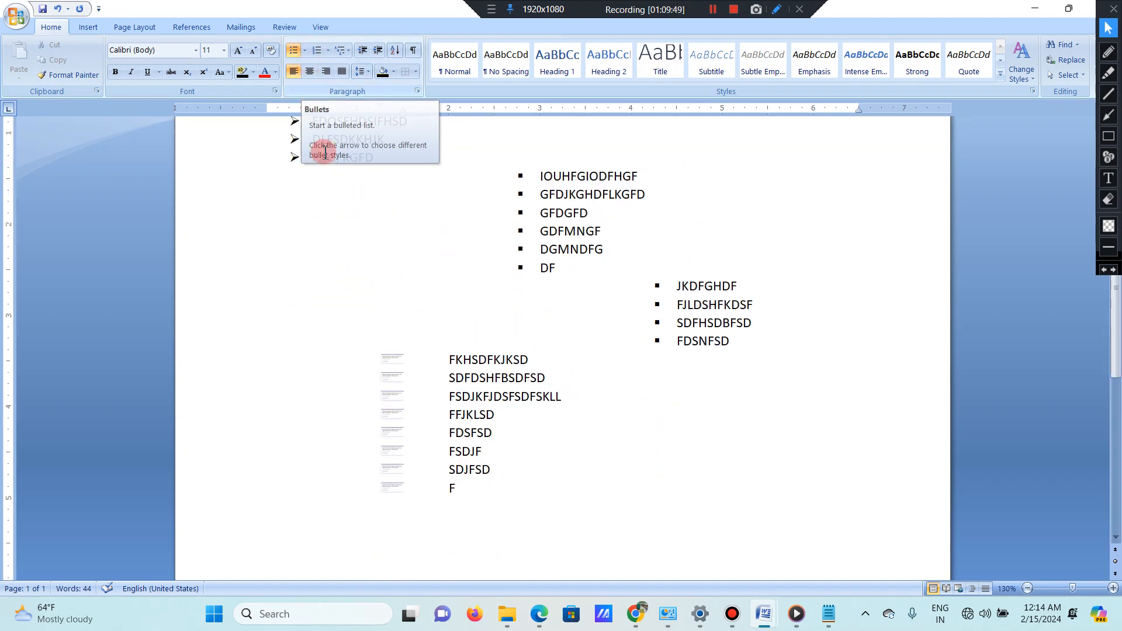
{"action": "key", "text": "ctrl+a"}
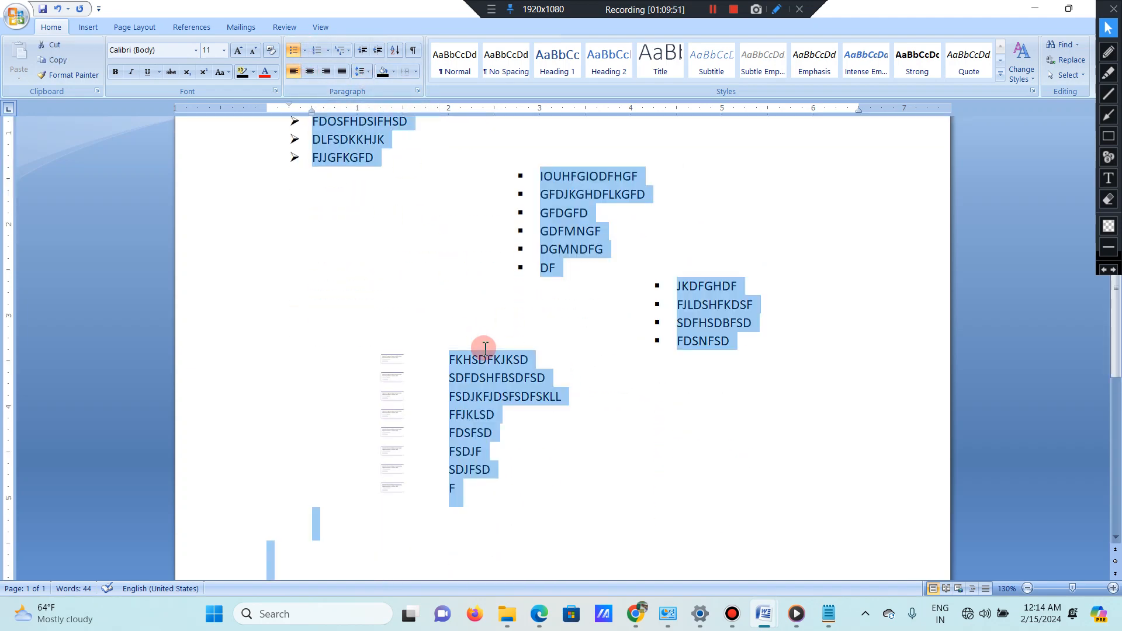
{"action": "key", "text": "Delete"}
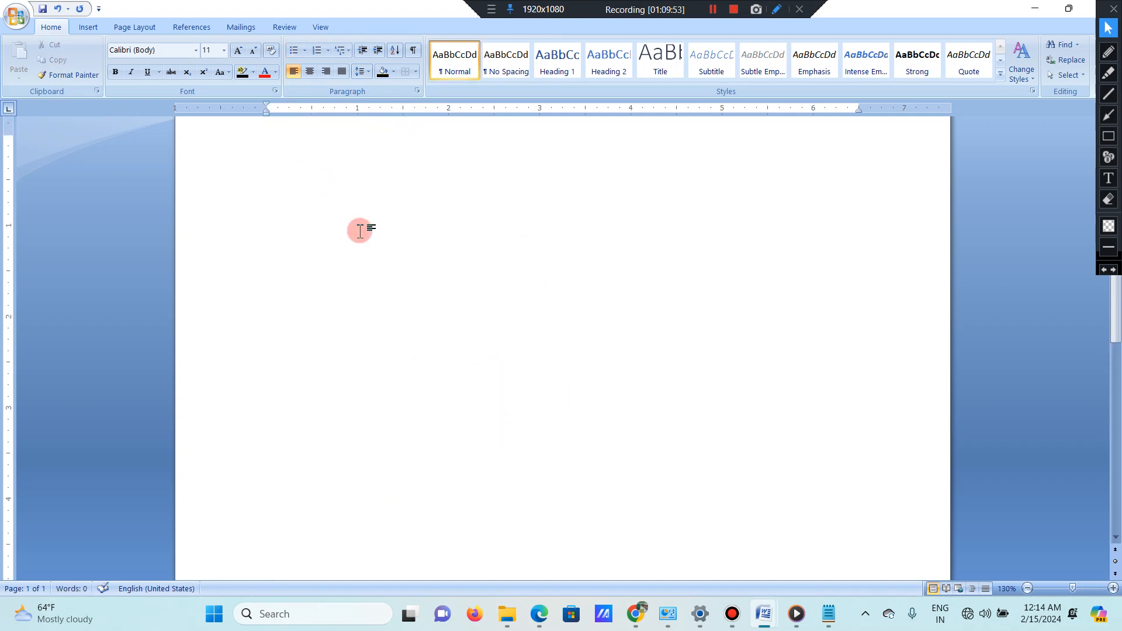
Step: View the numbering library's number formats on the blank page without applying one
{"action": "left_click", "coordinate": [328, 52]}
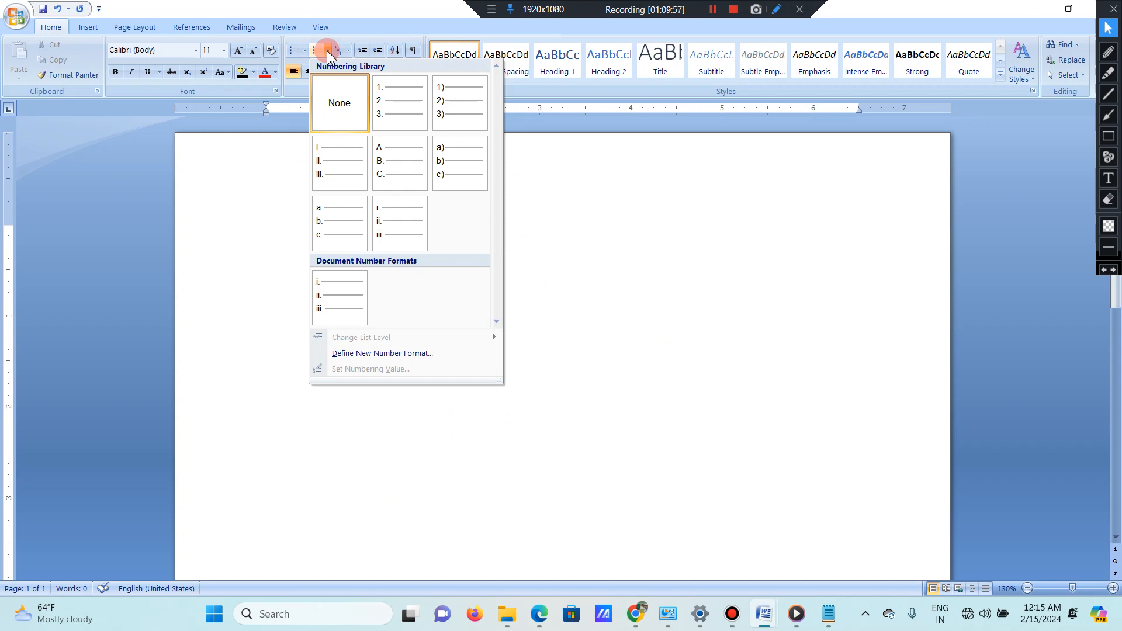
{"action": "left_click", "coordinate": [628, 174]}
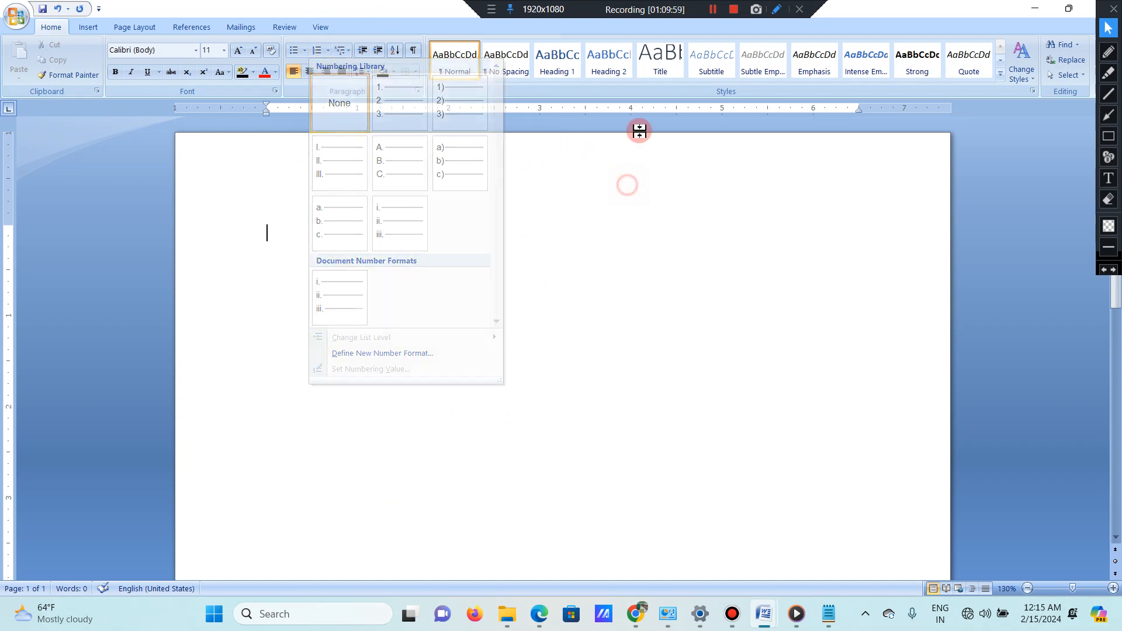
{"action": "left_click", "coordinate": [734, 14]}
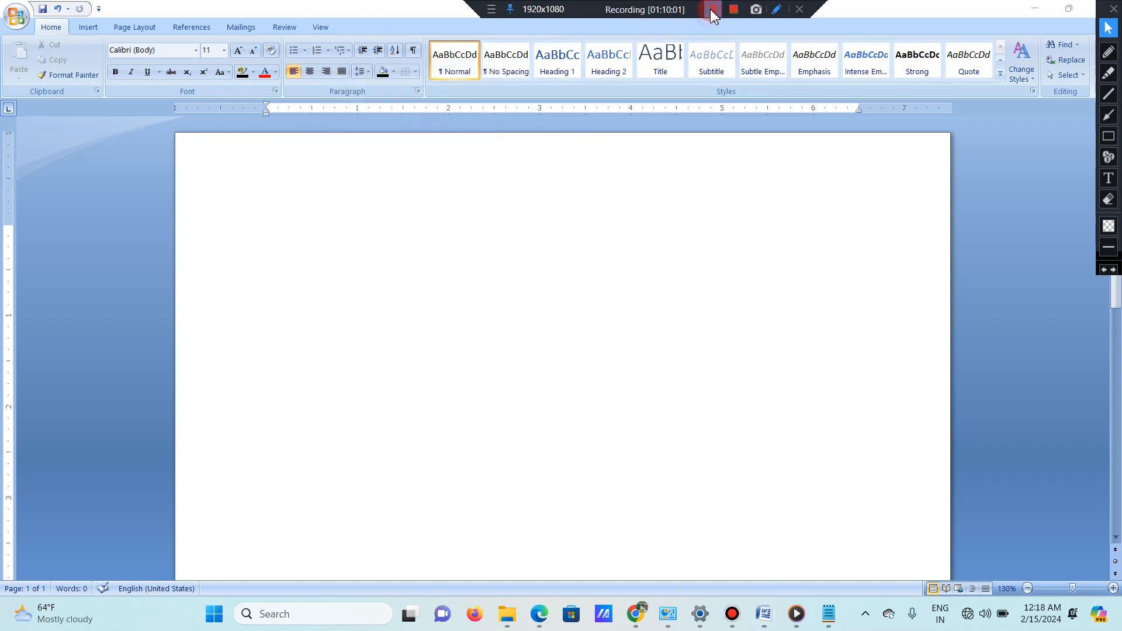
{"action": "left_click", "coordinate": [699, 357]}
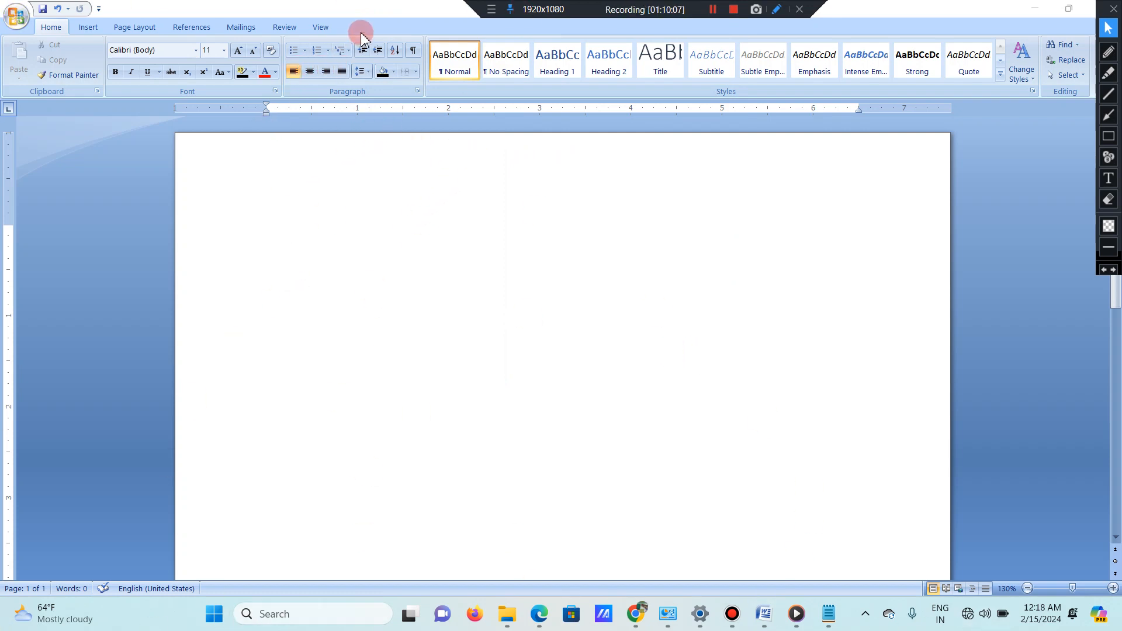
{"action": "left_click", "coordinate": [331, 52]}
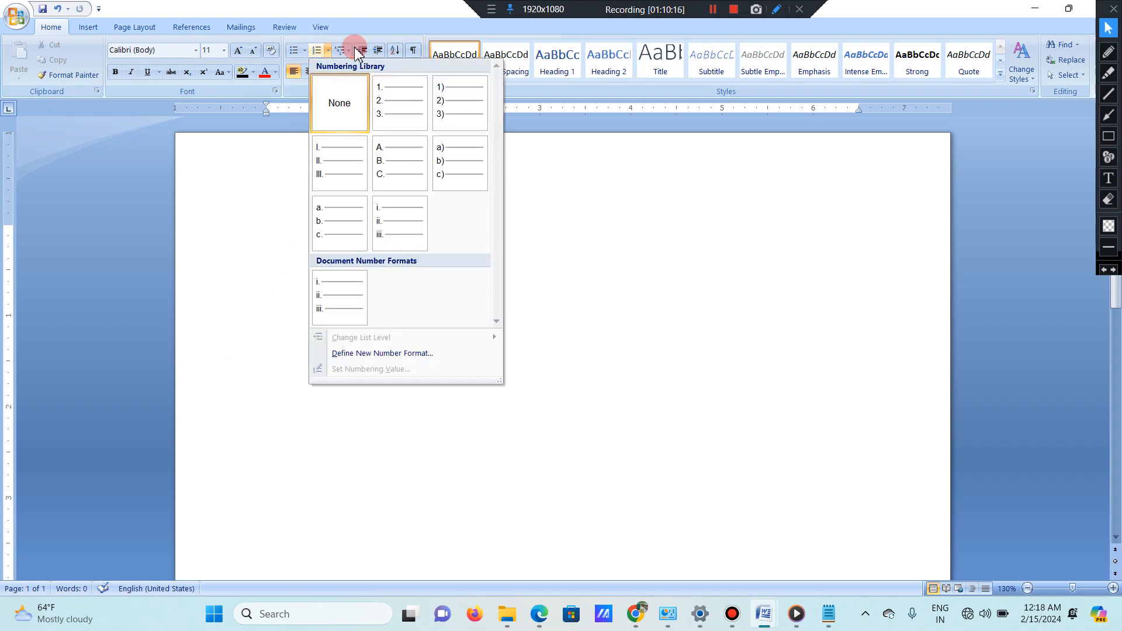
{"action": "left_click", "coordinate": [624, 178]}
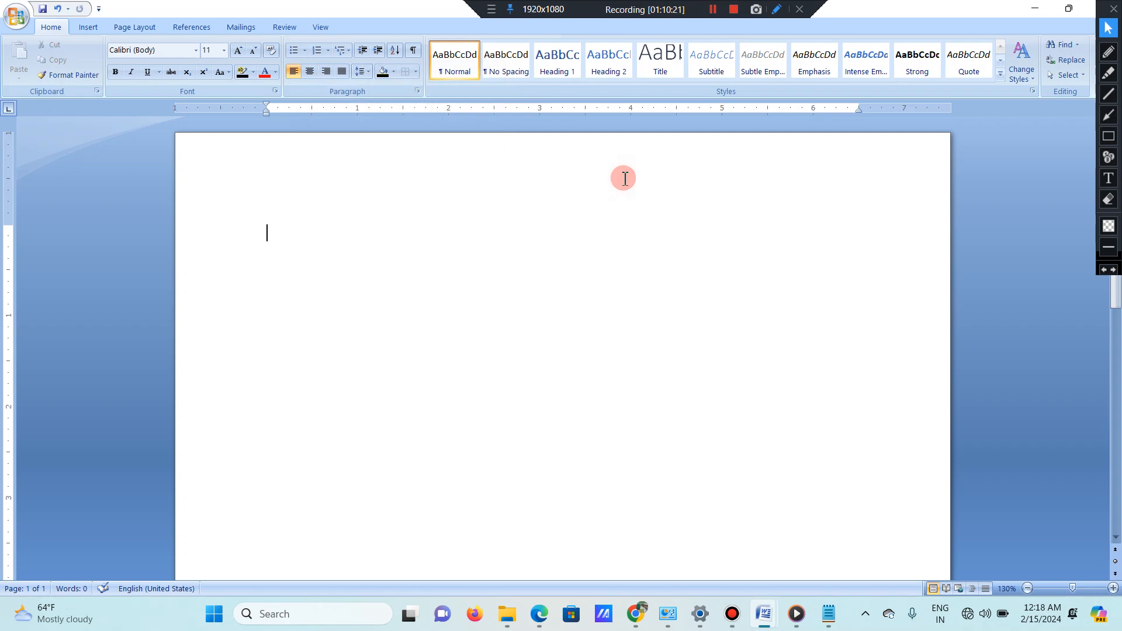
Step: Number a sample first name by hand as line 1, start line 2, and clear the page
{"action": "type", "text": "1"}
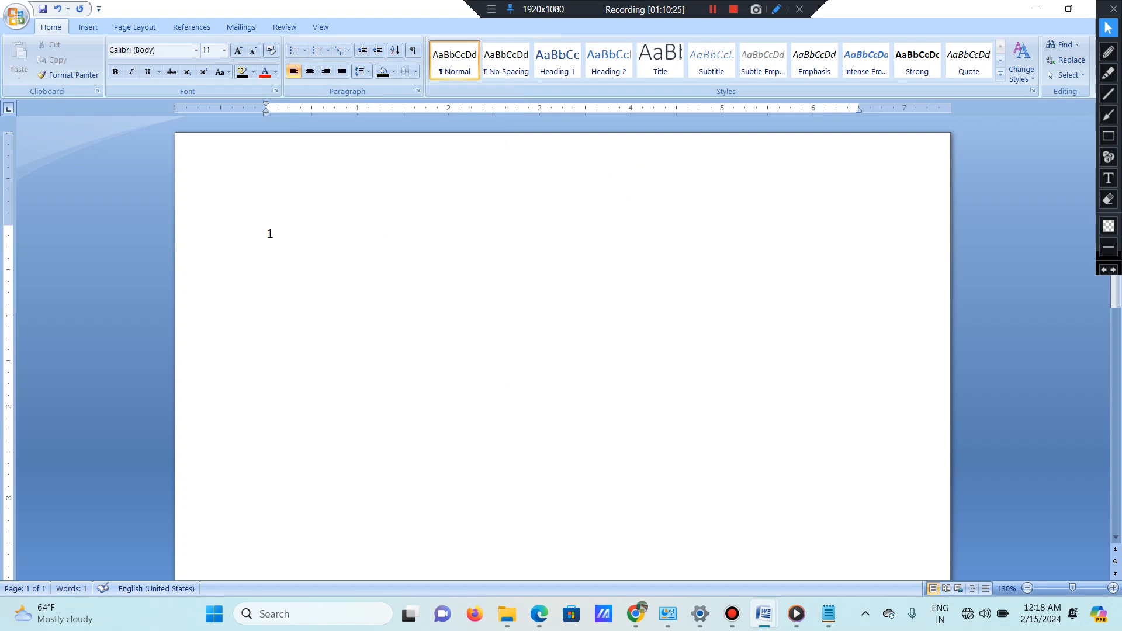
{"action": "type", "text": " ANKIT"}
{"action": "key", "text": "Return"}
{"action": "type", "text": "2"}
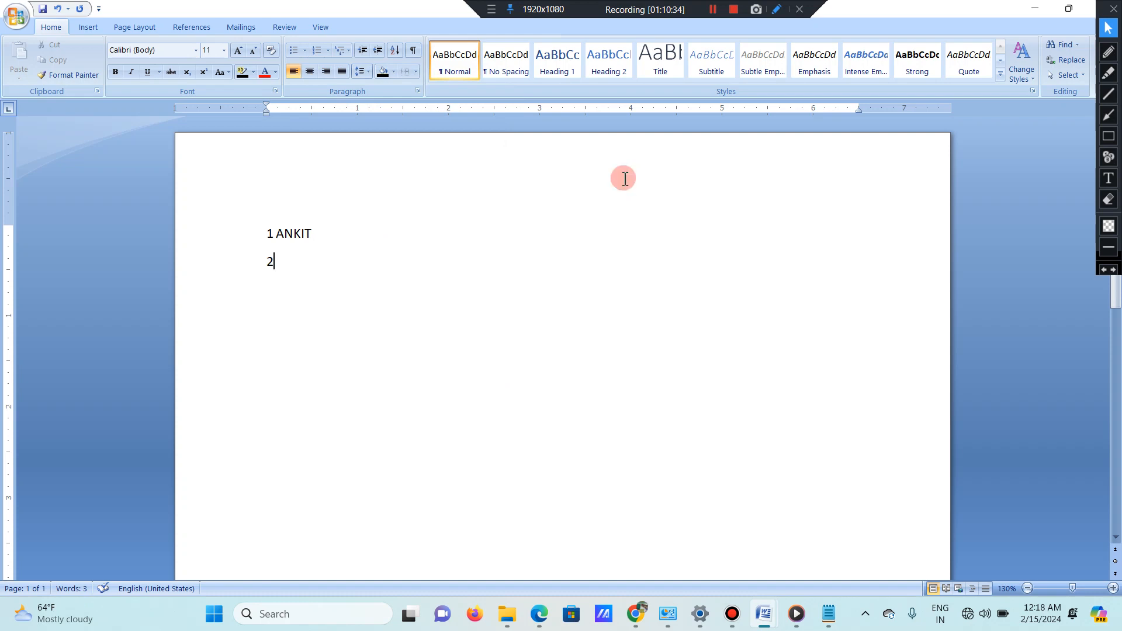
{"action": "key", "text": "ctrl+a"}
{"action": "key", "text": "Delete"}
Step: Start a 1. 2. 3. numbered list with five items: a first name, JKJHFGHF, DKFDSJKFH, DJKFHDKSJ and JGJFDGHJ
{"action": "left_click", "coordinate": [328, 51]}
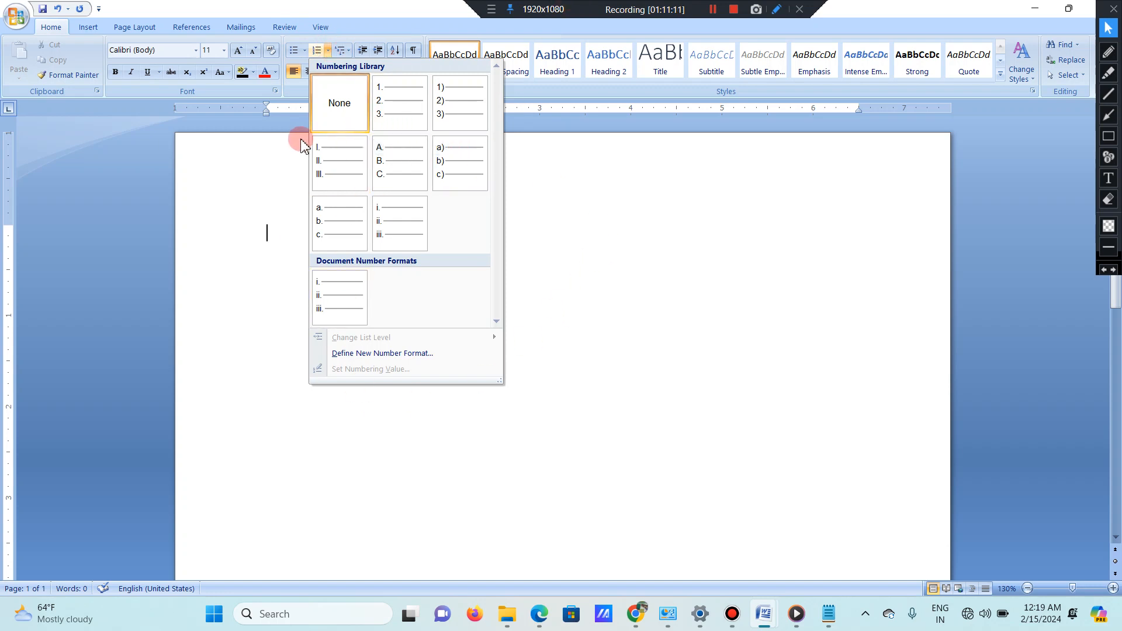
{"action": "left_click", "coordinate": [402, 113]}
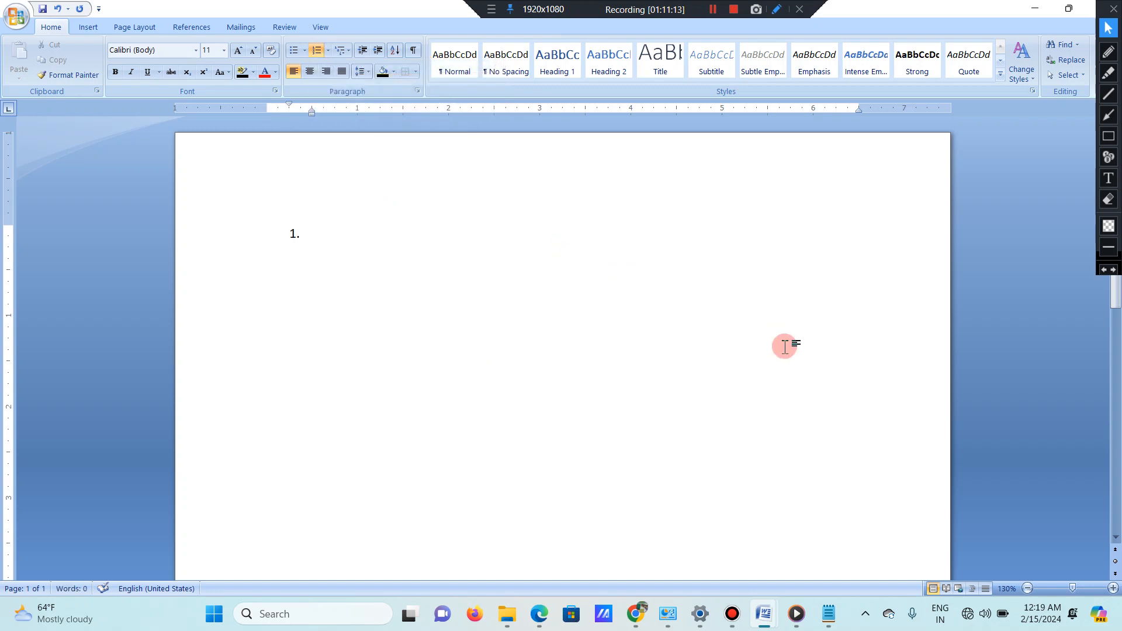
{"action": "type", "text": "ANKIT"}
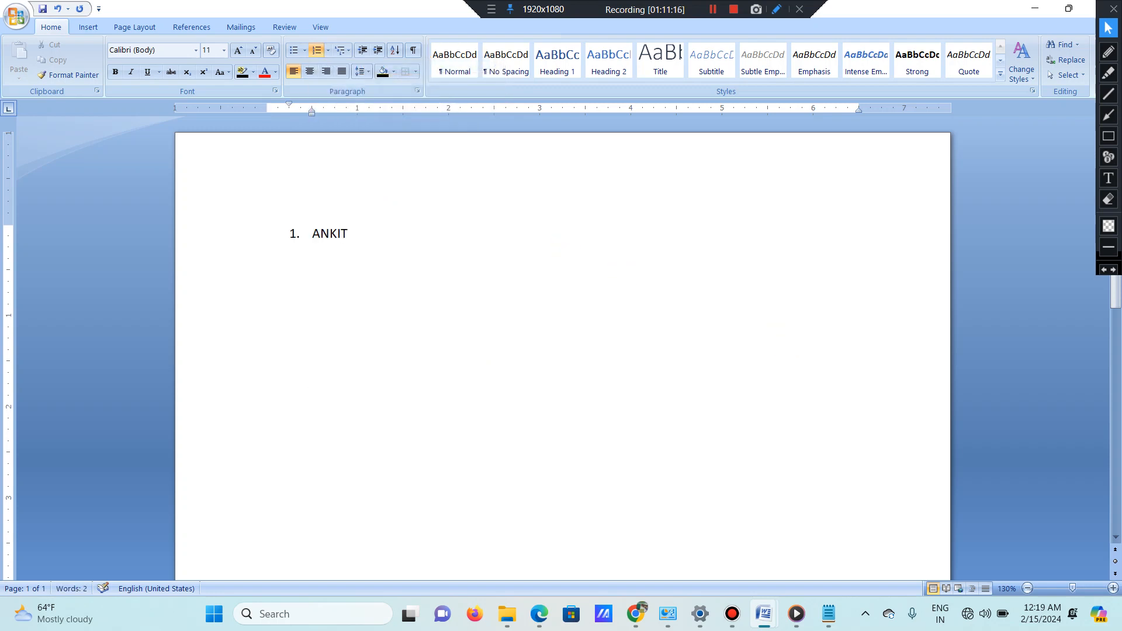
{"action": "key", "text": "Return"}
{"action": "type", "text": "JKJHFGHF"}
{"action": "key", "text": "Return"}
{"action": "type", "text": "DKFDSJKFH"}
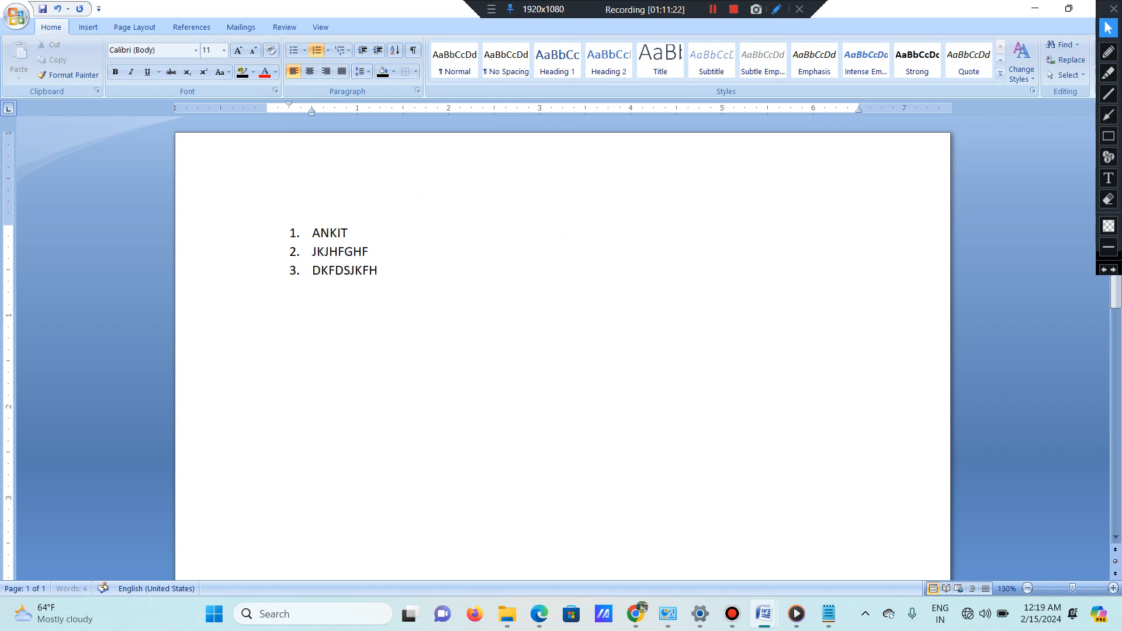
{"action": "key", "text": "Return"}
{"action": "type", "text": "DJKFHDKSJ"}
{"action": "key", "text": "Return"}
{"action": "type", "text": "JGJFDGHJ"}
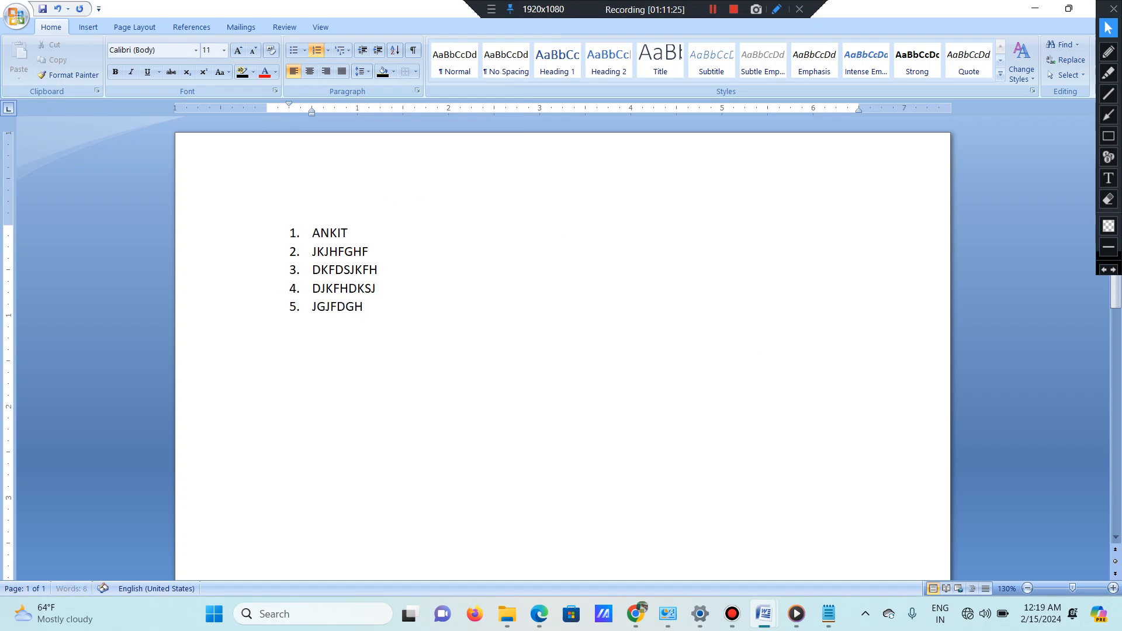
Step: View the available number formats and end the numbered list after its fifth item
{"action": "key", "text": "Return"}
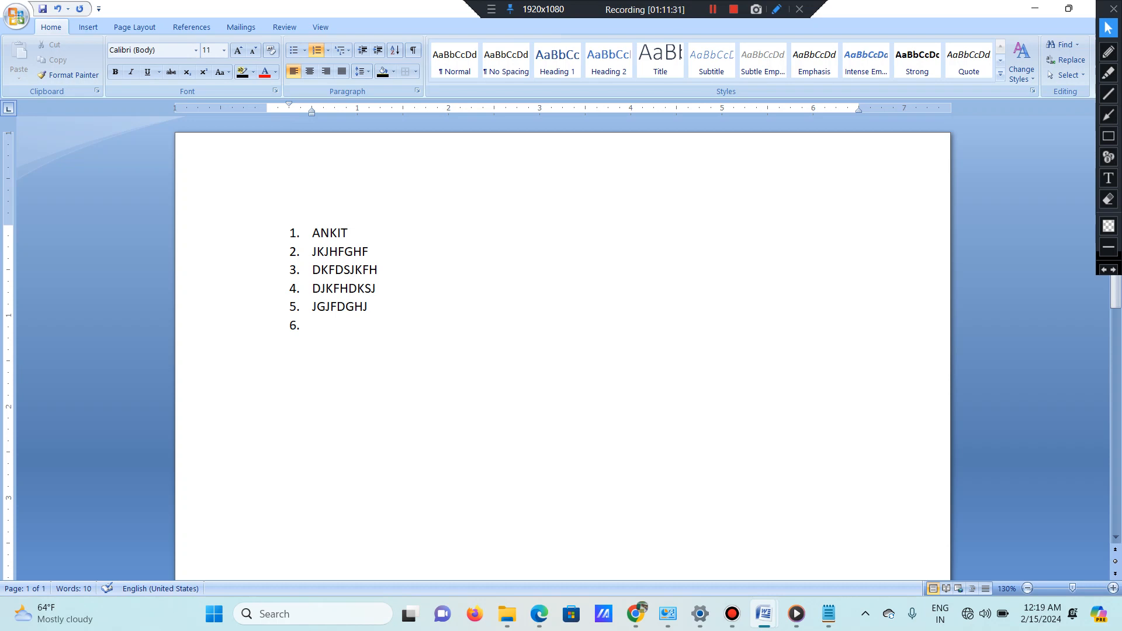
{"action": "left_click", "coordinate": [328, 50]}
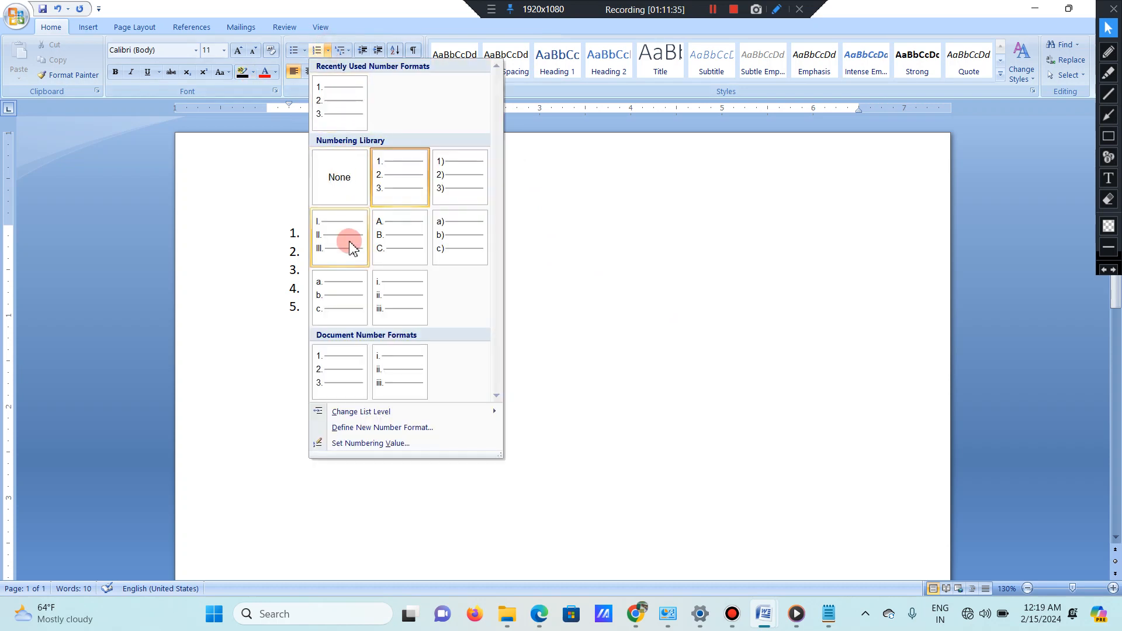
{"action": "left_click", "coordinate": [514, 330]}
{"action": "key", "text": "Return"}
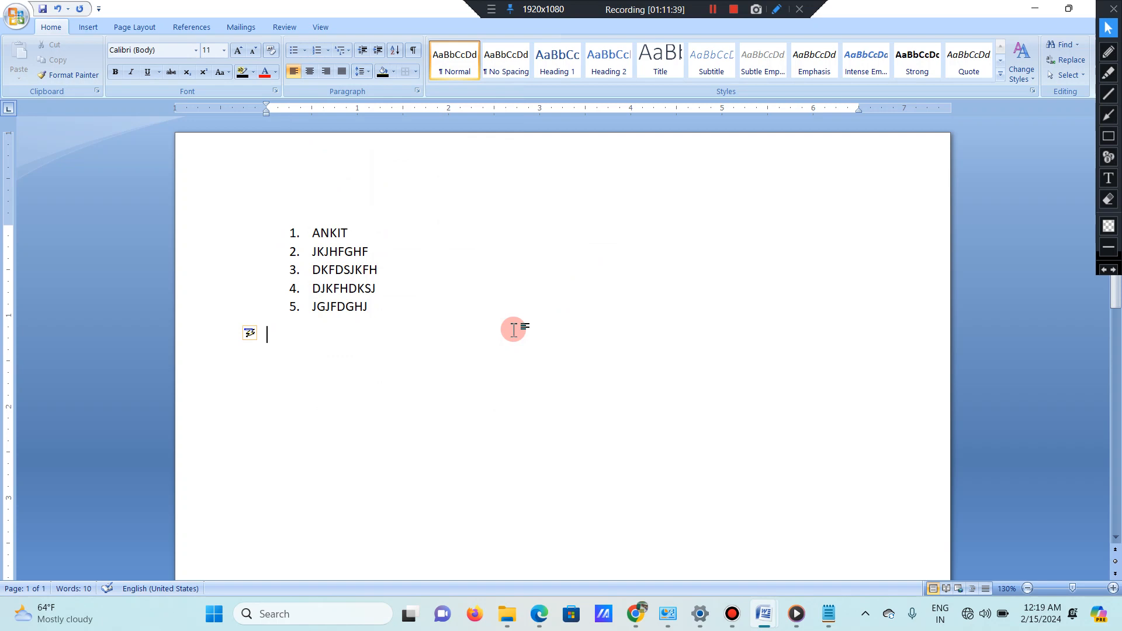
Step: Try the fifth list level (a.) on all five numbered items and undo the change
{"action": "left_click_drag", "start_coordinate": [370, 310], "coordinate": [430, 122]}
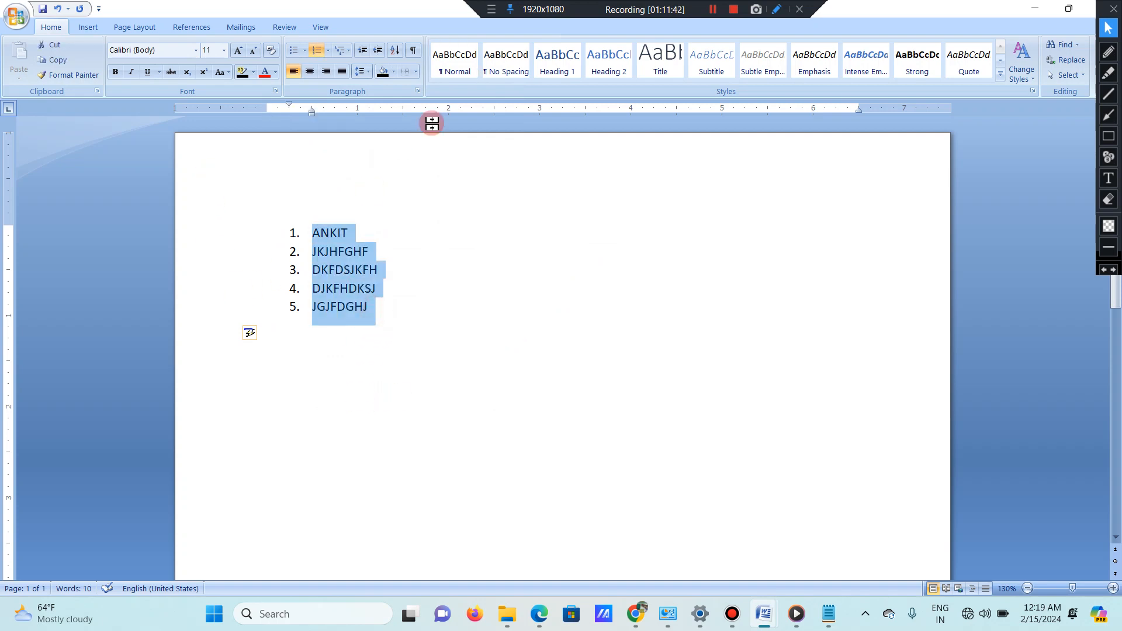
{"action": "left_click", "coordinate": [328, 50]}
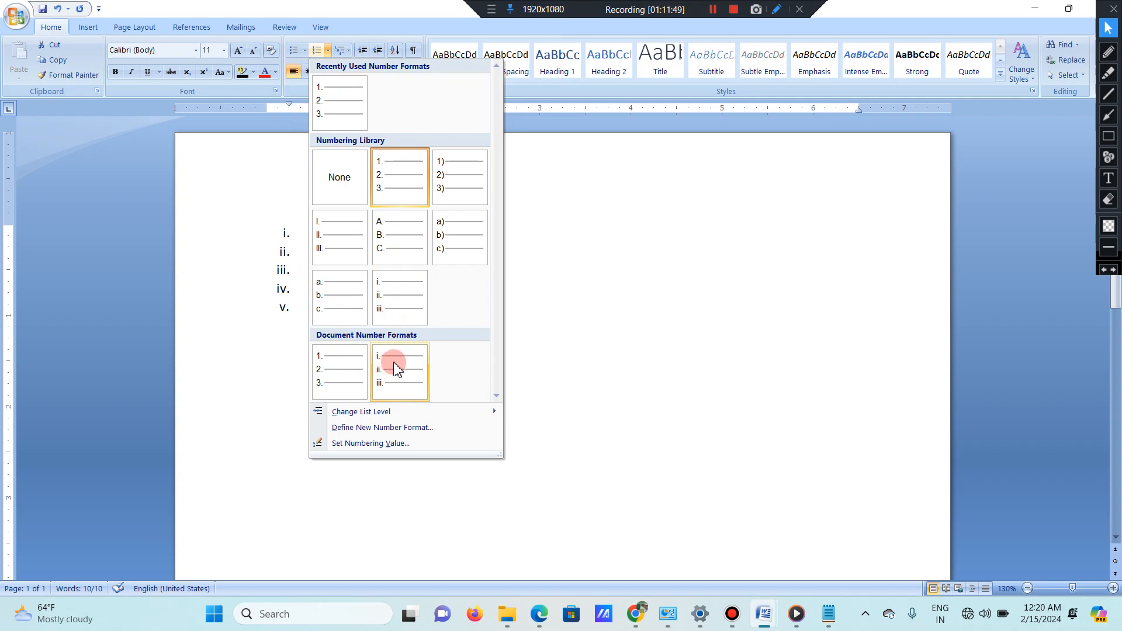
{"action": "mouse_move", "coordinate": [396, 411]}
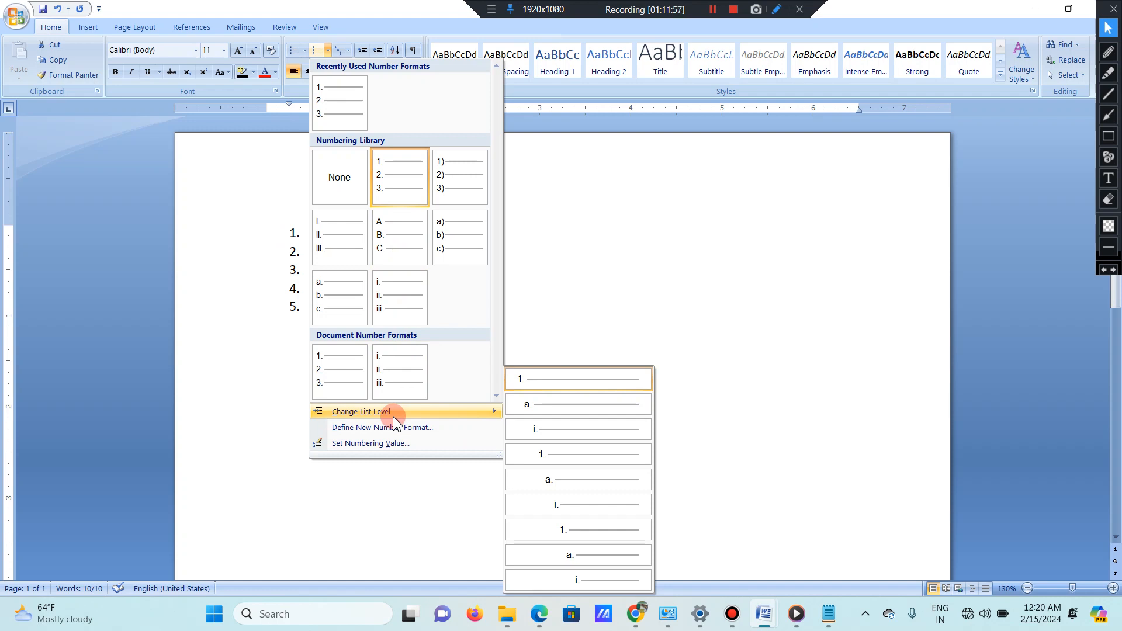
{"action": "left_click", "coordinate": [612, 481]}
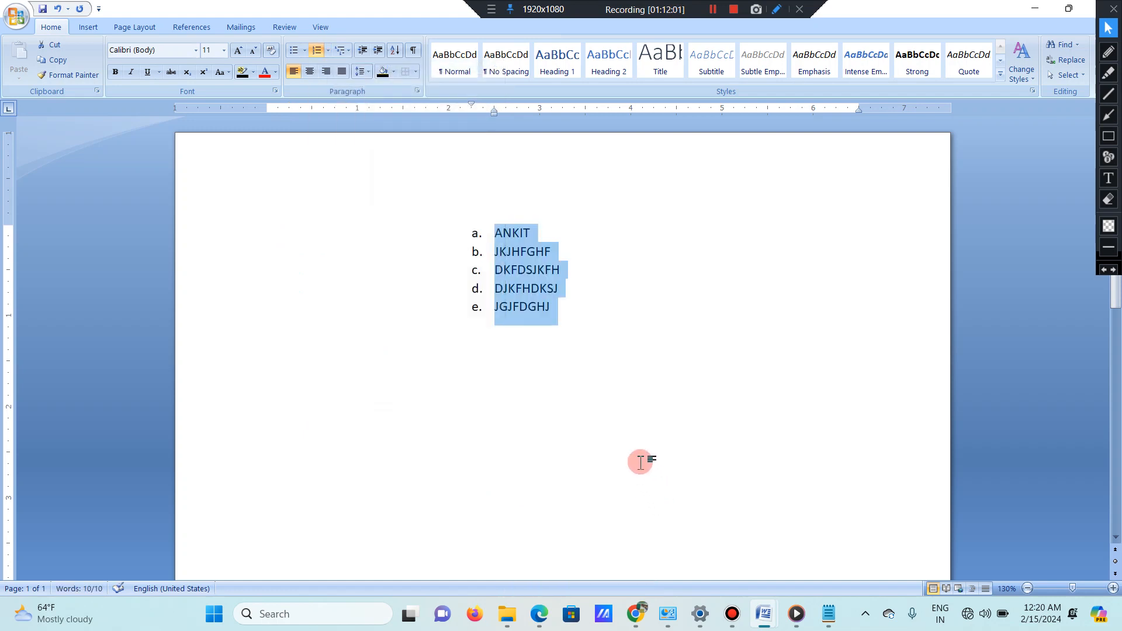
{"action": "key", "text": "ctrl+z"}
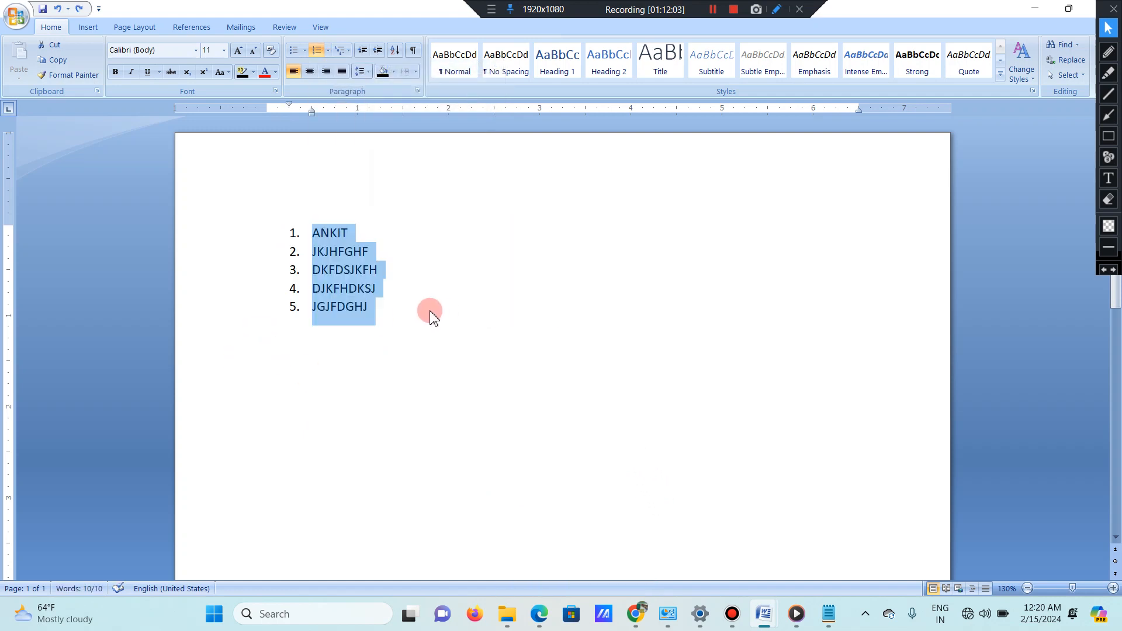
Step: Add an item after JGJFDGHJ at the sixth list level (i.) with the text HFGHFGH
{"action": "left_click", "coordinate": [422, 320]}
{"action": "key", "text": "Return"}
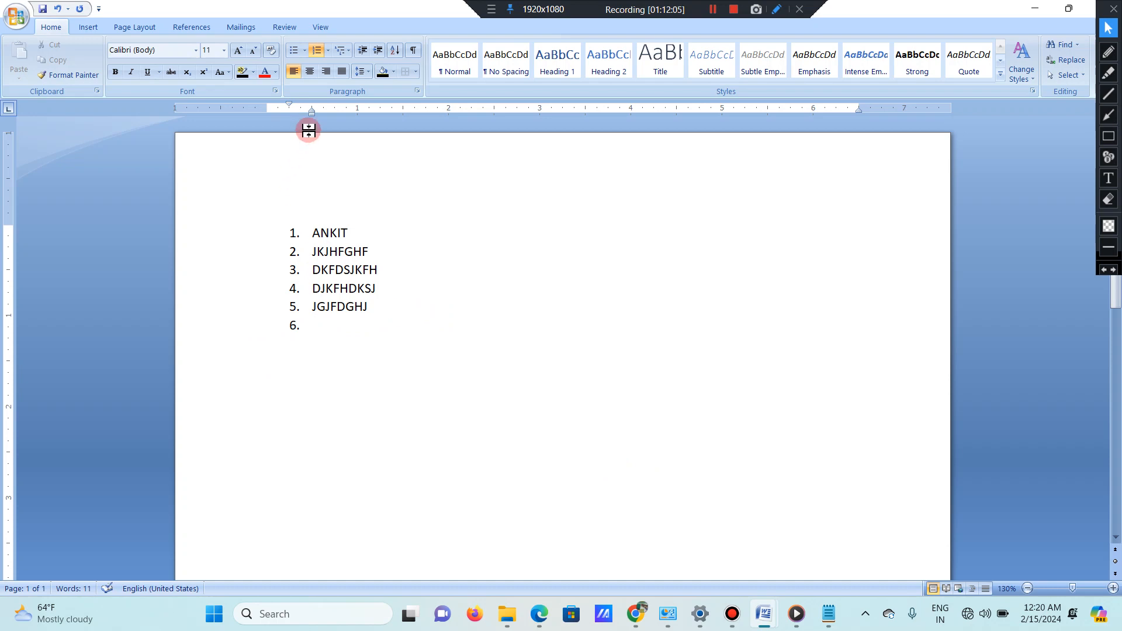
{"action": "left_click", "coordinate": [328, 53]}
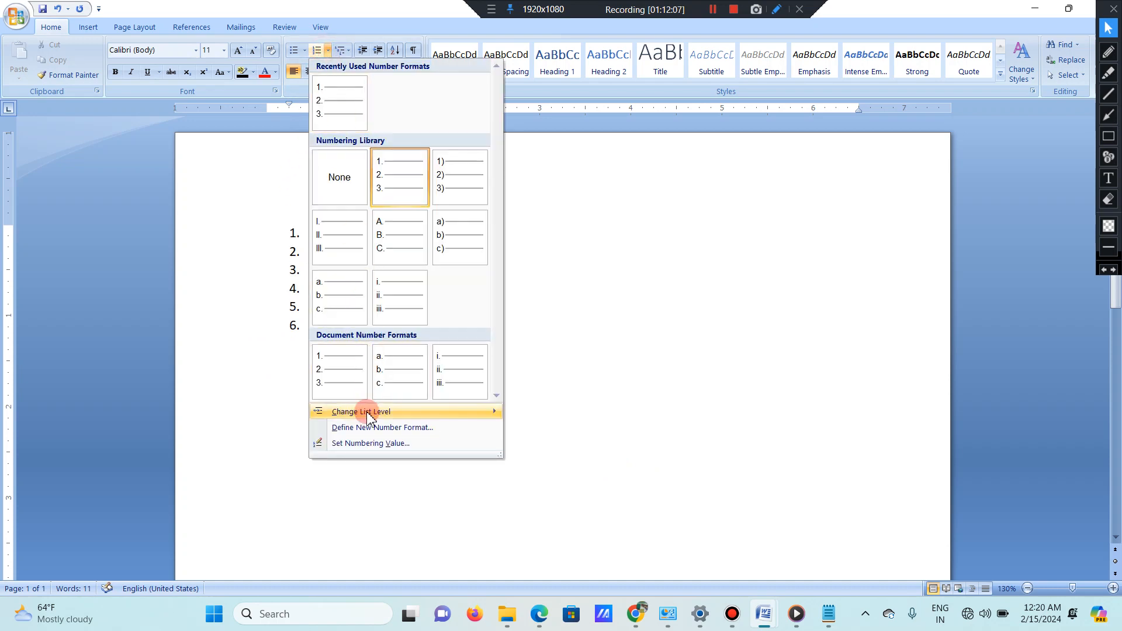
{"action": "left_click", "coordinate": [602, 504]}
{"action": "type", "text": "HFGHFGH"}
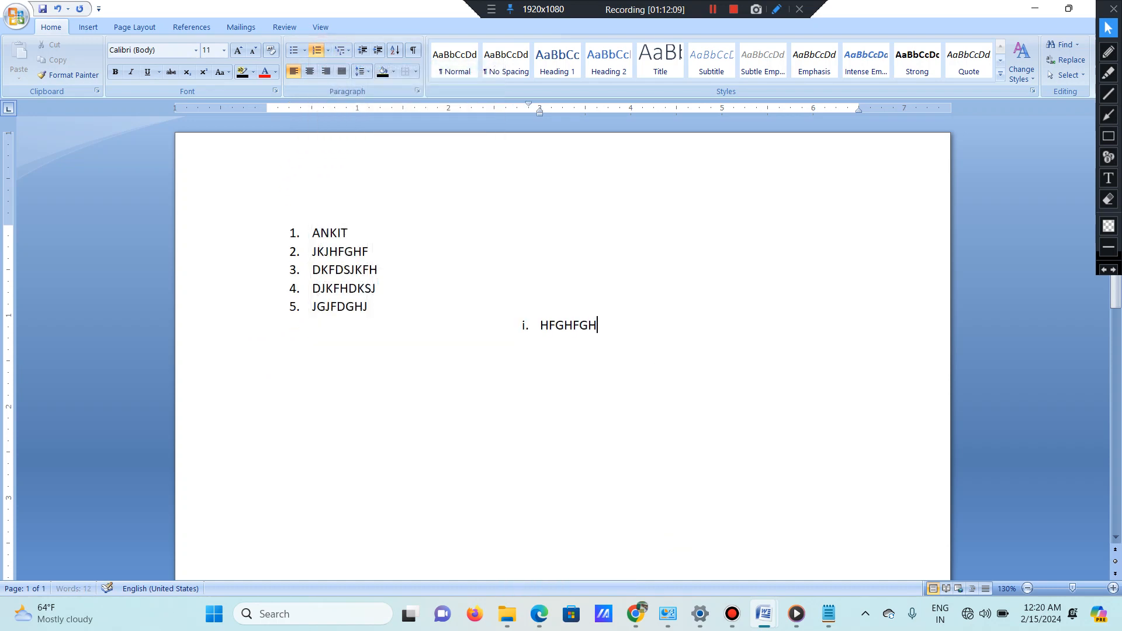
{"action": "key", "text": "Return"}
Step: Insert an empty numbered item after JGJFDGHJ and delete the whole list from the page
{"action": "left_click", "coordinate": [384, 310]}
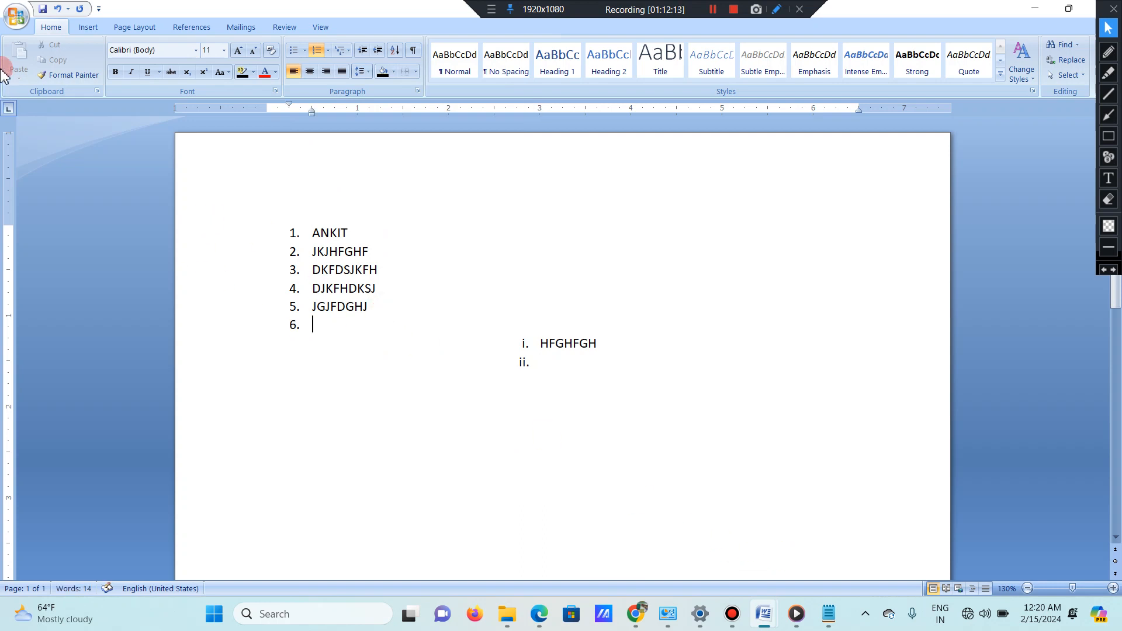
{"action": "left_click", "coordinate": [330, 51]}
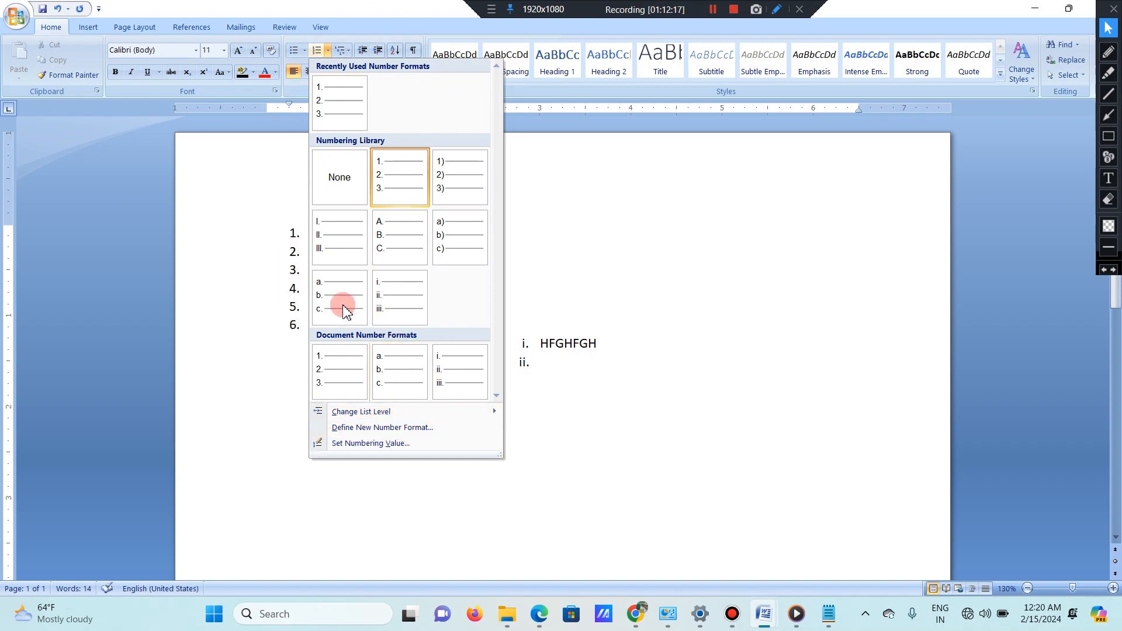
{"action": "key", "text": "Escape"}
{"action": "left_click_drag", "start_coordinate": [599, 377], "coordinate": [2, 244]}
{"action": "key", "text": "Delete"}
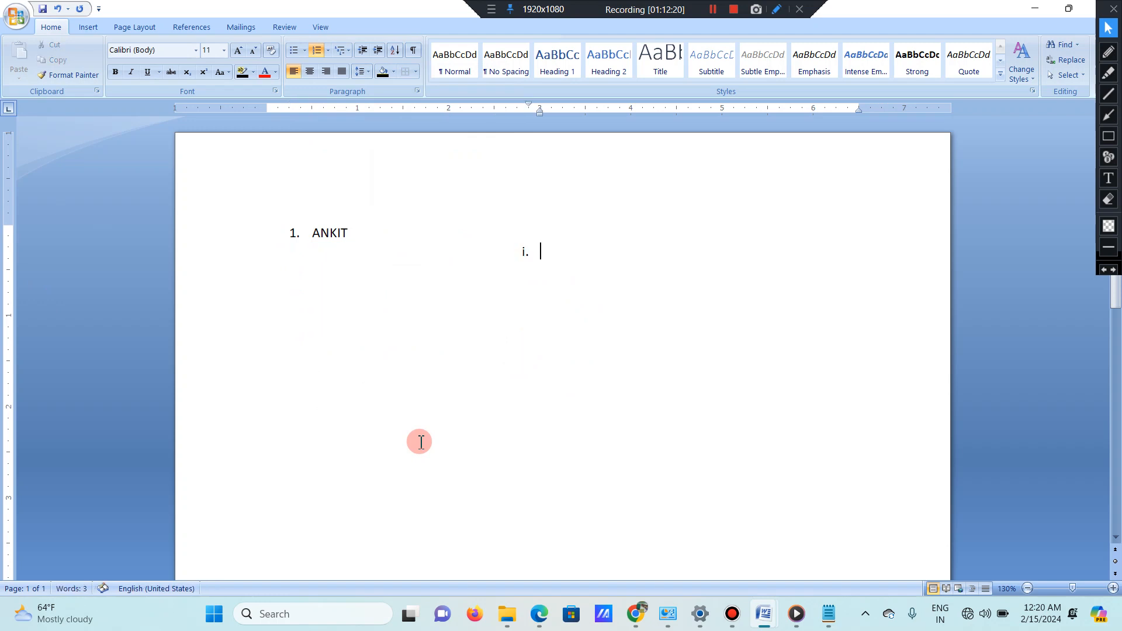
{"action": "key", "text": "ctrl+a"}
{"action": "key", "text": "Delete"}
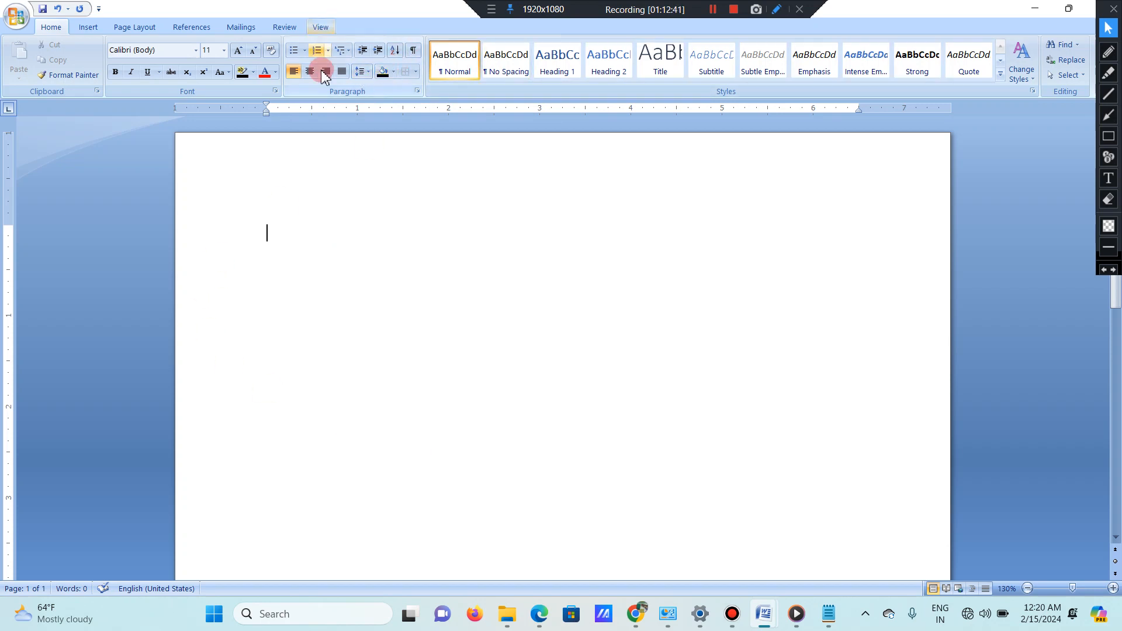
Step: Enter a 1. 2. 3. numbered list of SDKJFHSDJKFSD\, FSDJLFD, FDSFDS, FJFSDF, SDFSD and 'FDSJFDS, and clear the page
{"action": "left_click", "coordinate": [328, 50]}
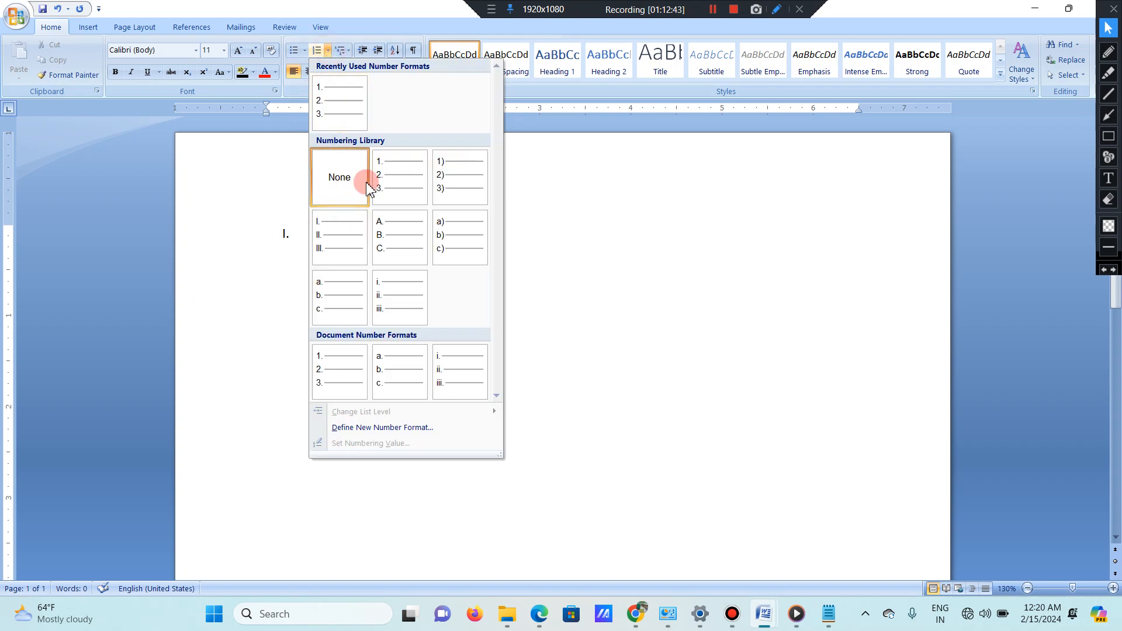
{"action": "left_click", "coordinate": [388, 175]}
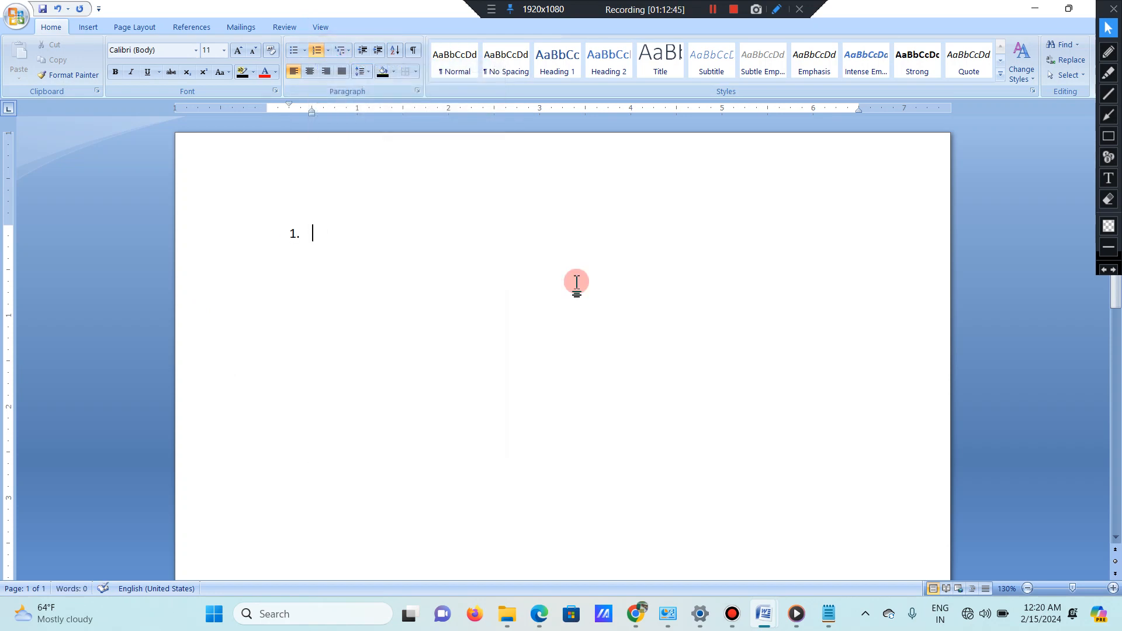
{"action": "type", "text": "SDKJFHSDJKFSD\\"}
{"action": "key", "text": "Return"}
{"action": "type", "text": "FSDJLFD"}
{"action": "key", "text": "Return"}
{"action": "type", "text": "FDSFDS"}
{"action": "key", "text": "Return"}
{"action": "type", "text": "FJFSDF"}
{"action": "key", "text": "Return"}
{"action": "type", "text": "SDFSD"}
{"action": "key", "text": "Return"}
{"action": "type", "text": "'FDSJFDS"}
{"action": "key", "text": "Return"}
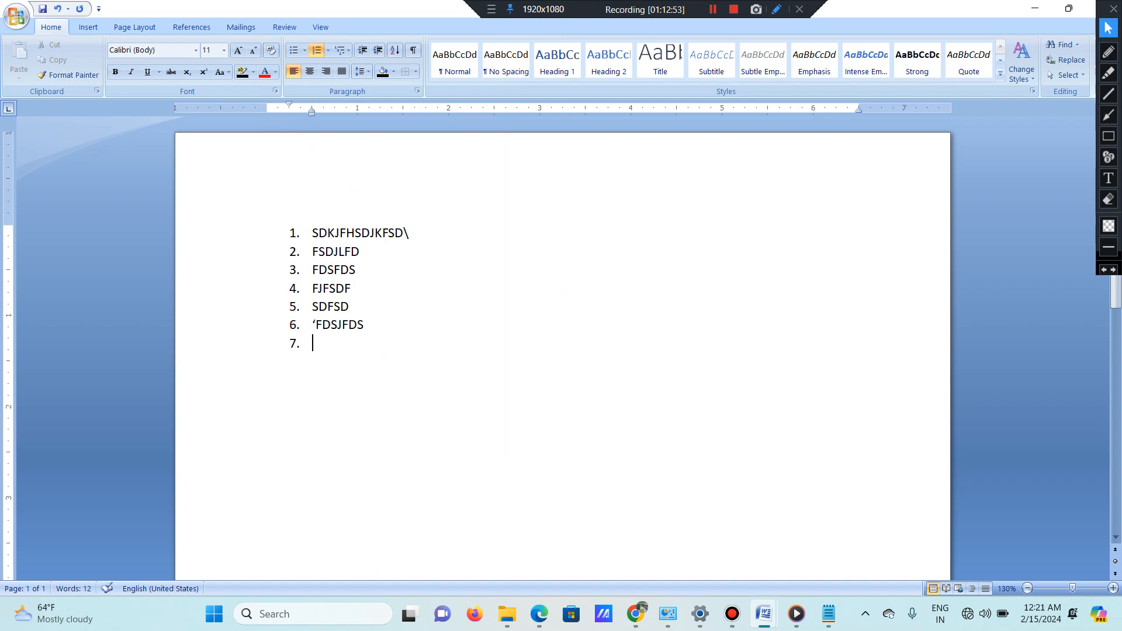
{"action": "key", "text": "ctrl+a"}
{"action": "key", "text": "Delete"}
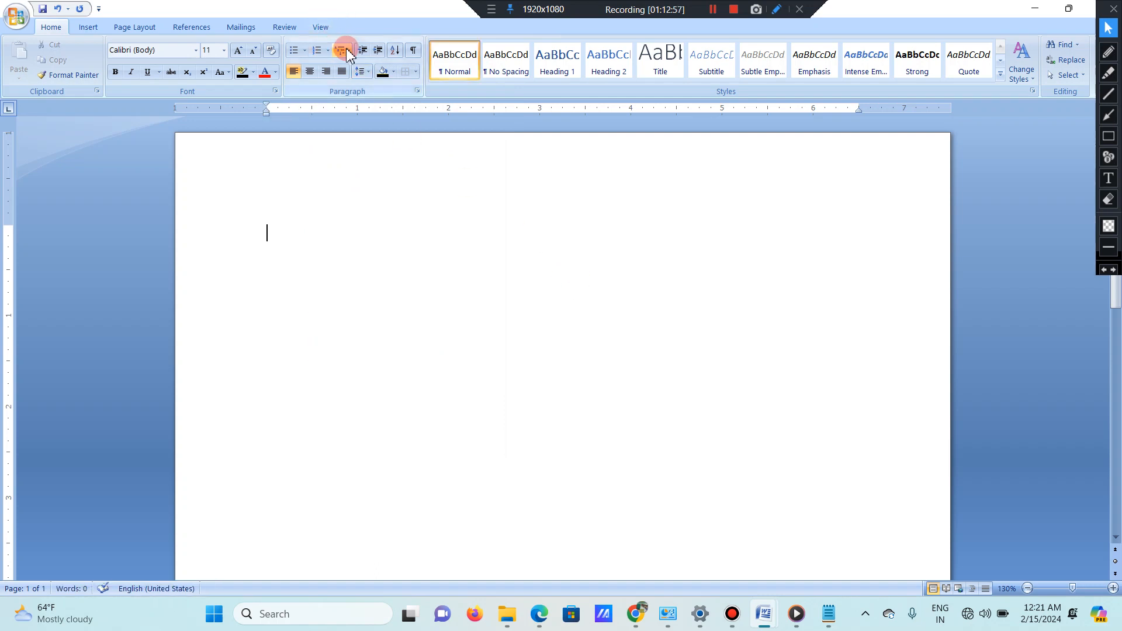
Step: Start a 1. 2. 3. numbered list with the single item JKFSD and erase it along with its numbering
{"action": "left_click", "coordinate": [328, 50]}
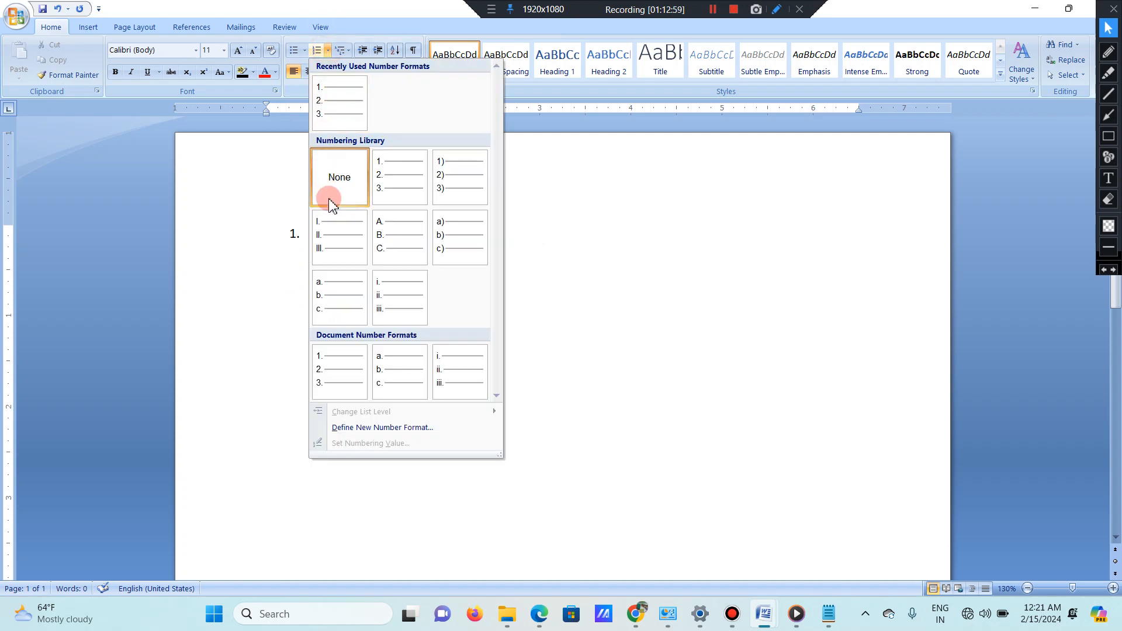
{"action": "left_click", "coordinate": [390, 188]}
{"action": "type", "text": "JKFSD"}
{"action": "key", "text": "Return"}
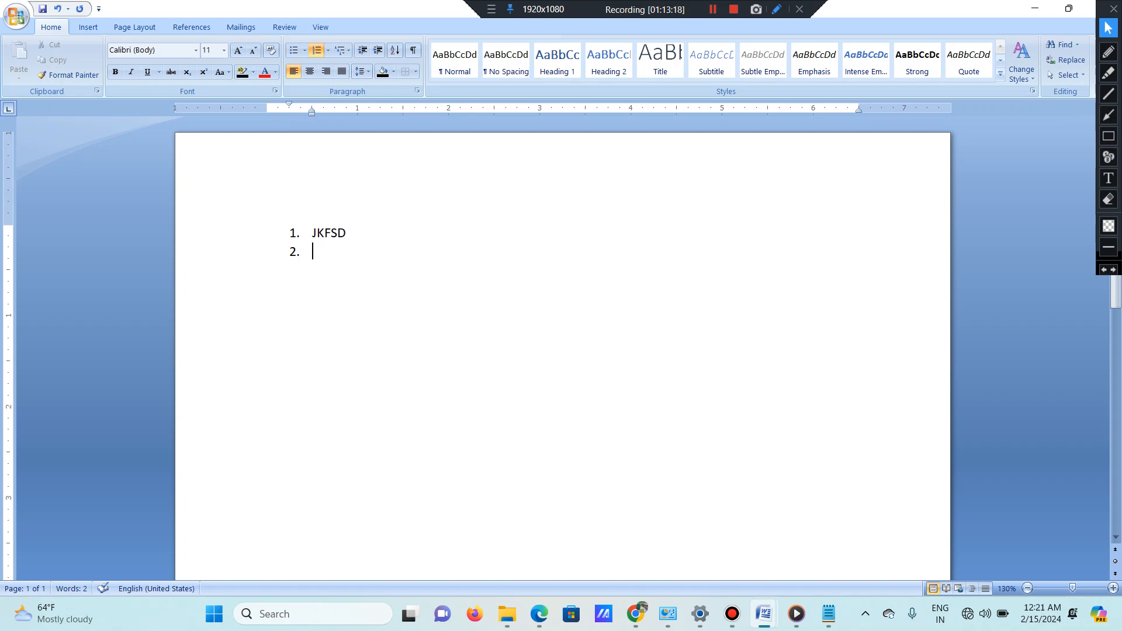
{"action": "key", "text": "BackSpace"}
{"action": "key", "text": "BackSpace"}
{"action": "key", "text": "BackSpace"}
{"action": "key", "text": "BackSpace"}
{"action": "key", "text": "BackSpace"}
{"action": "key", "text": "BackSpace"}
{"action": "key", "text": "BackSpace"}
{"action": "key", "text": "BackSpace"}
{"action": "key", "text": "BackSpace"}
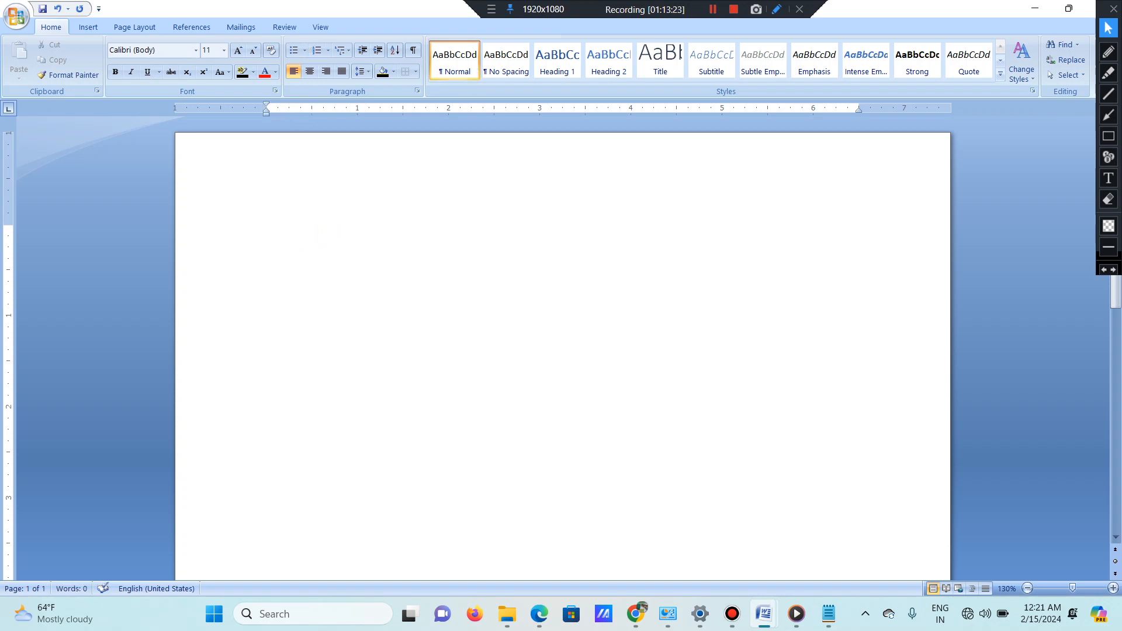
Step: Enter the hand-numbered line "51 TJRLJRD;" on the blank page and erase it
{"action": "type", "text": "51 TJRLJRD;"}
{"action": "key", "text": "Return"}
{"action": "key", "text": "BackSpace"}
{"action": "key", "text": "BackSpace"}
{"action": "key", "text": "BackSpace"}
{"action": "key", "text": "BackSpace"}
{"action": "key", "text": "BackSpace"}
{"action": "key", "text": "BackSpace"}
{"action": "key", "text": "BackSpace"}
{"action": "key", "text": "BackSpace"}
{"action": "key", "text": "BackSpace"}
{"action": "key", "text": "BackSpace"}
{"action": "key", "text": "BackSpace"}
{"action": "key", "text": "BackSpace"}
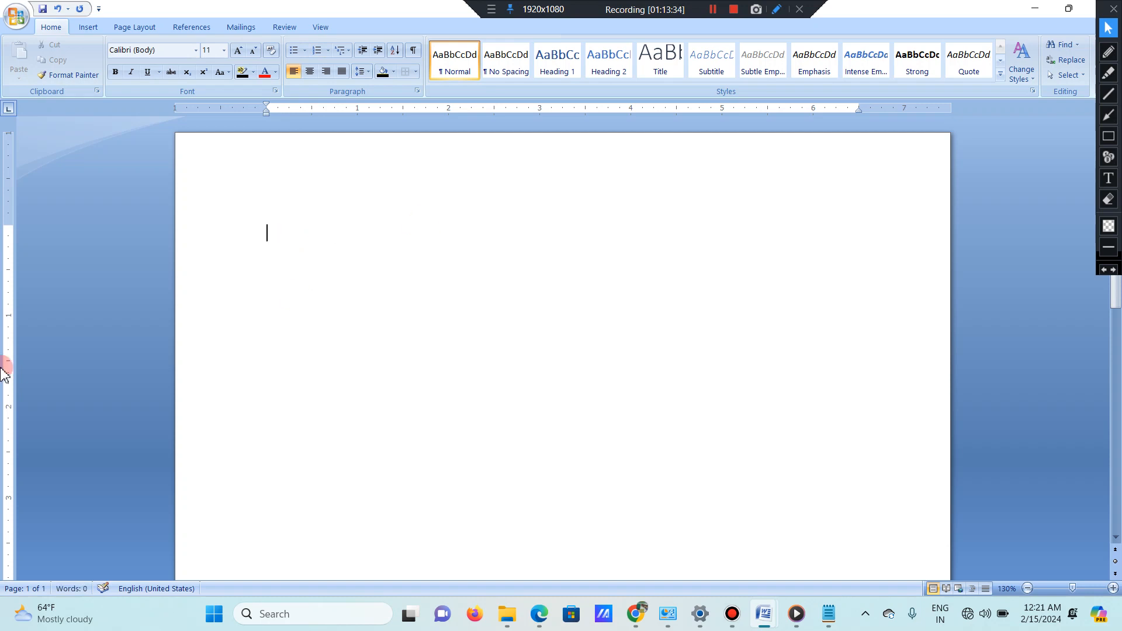
Step: Start a new 1. 2. 3. numbered list and set its starting numbering value to 51
{"action": "left_click", "coordinate": [328, 51]}
{"action": "left_click", "coordinate": [394, 178]}
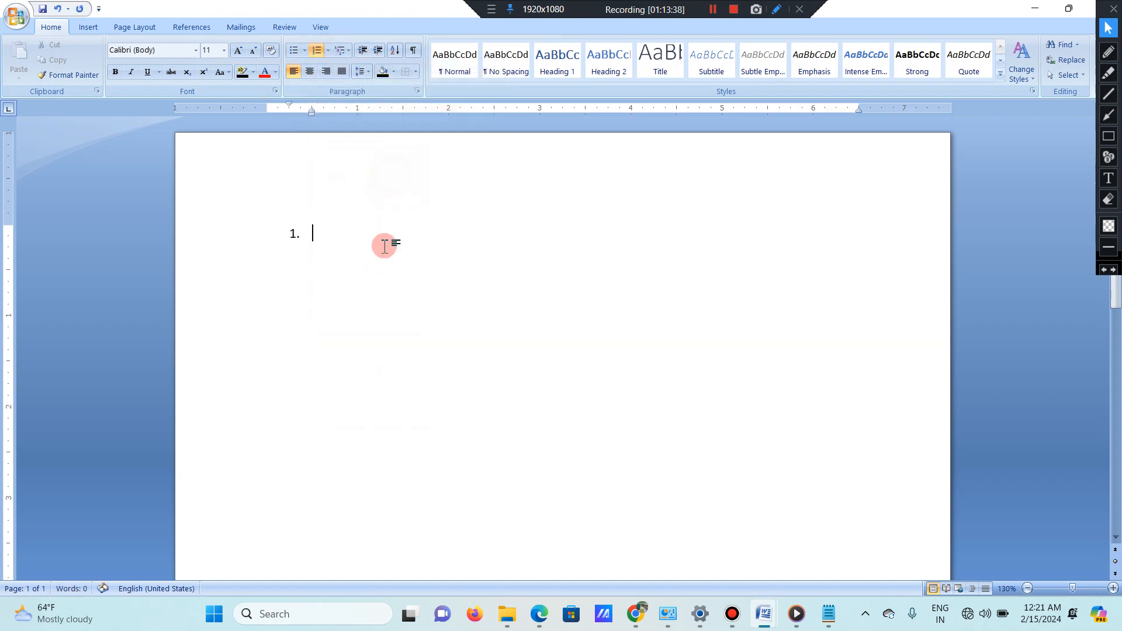
{"action": "left_click", "coordinate": [328, 52]}
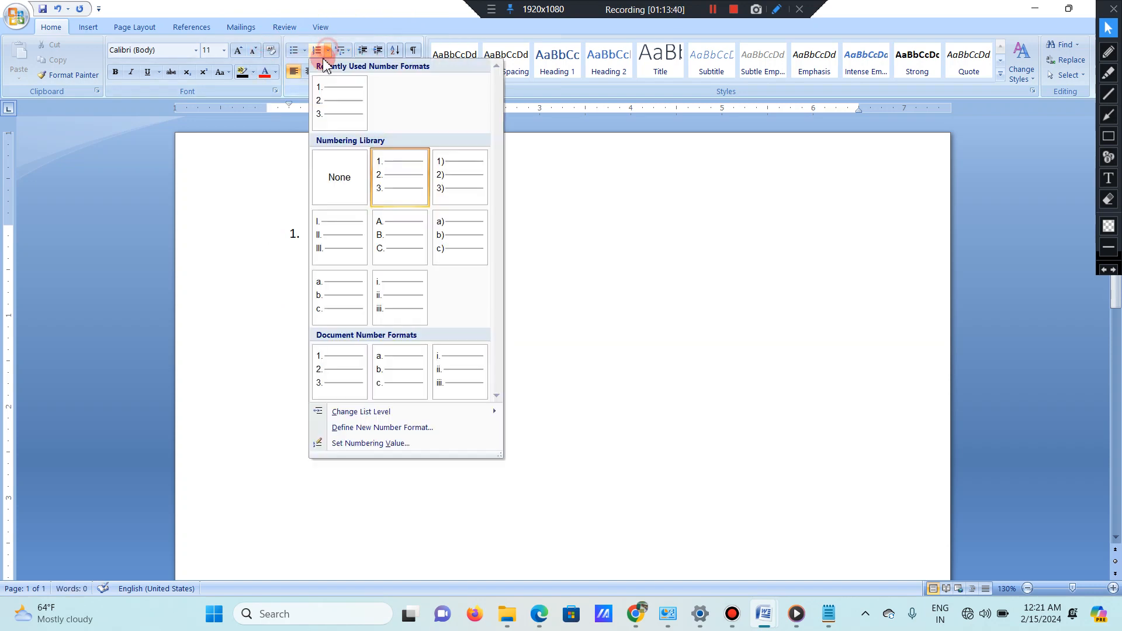
{"action": "left_click", "coordinate": [388, 445]}
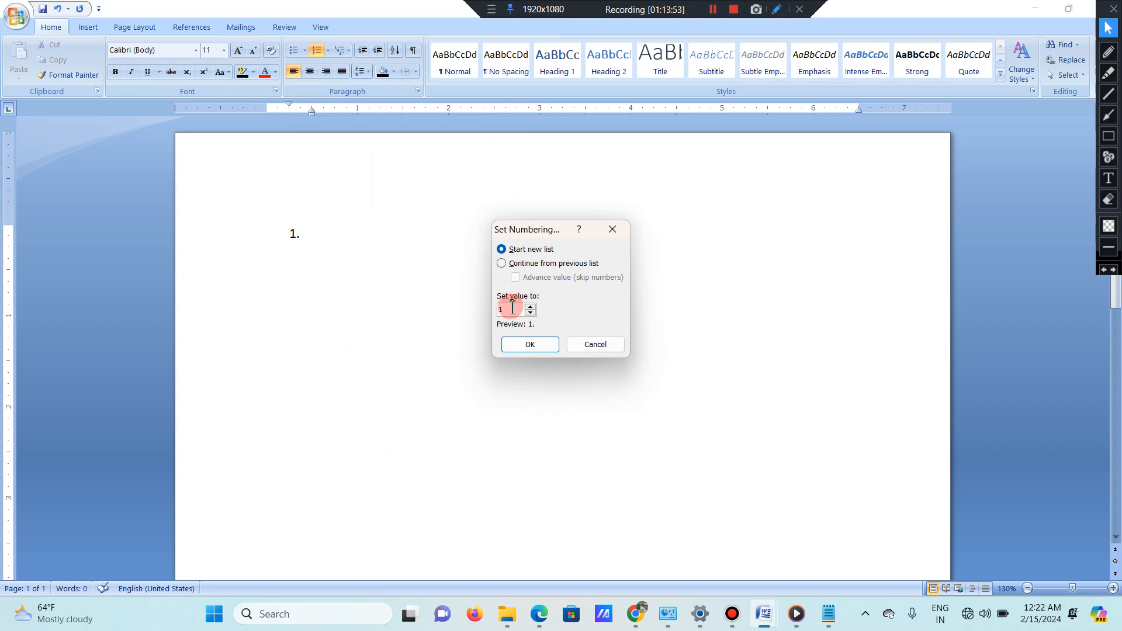
{"action": "key", "text": "BackSpace"}
{"action": "left_click", "coordinate": [543, 345]}
Step: Fill the list with four items: IJOJFLSDKFG, DFSDKLFHSDFSDFSDSFHNDSD, FLHDS and FSDL;FSDF
{"action": "type", "text": "IJOJFLSDKFG"}
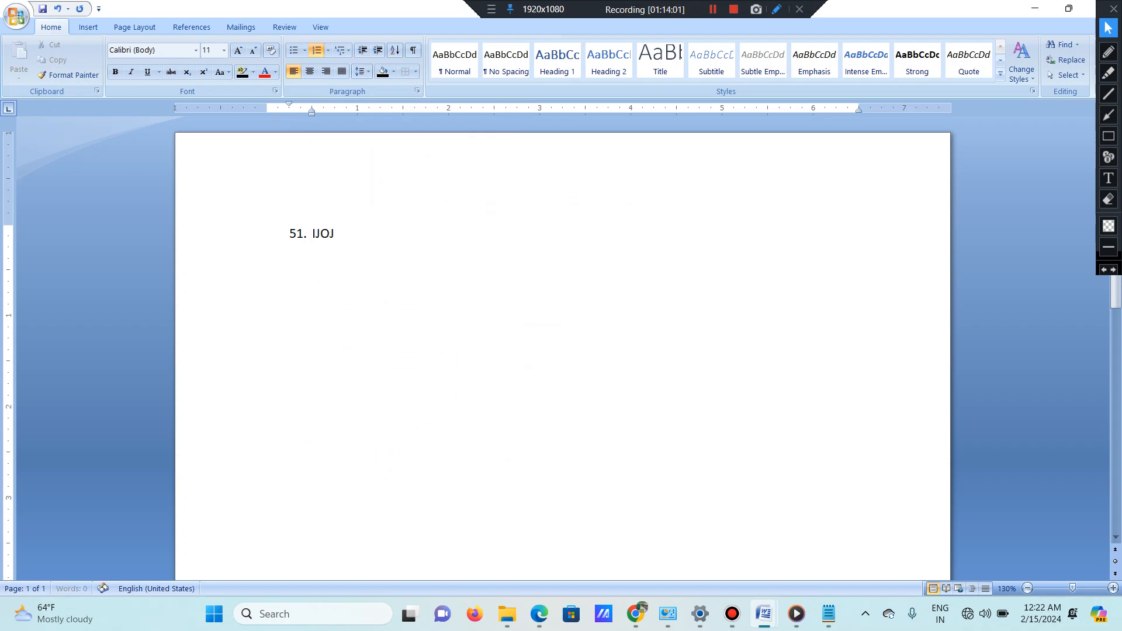
{"action": "key", "text": "Return"}
{"action": "type", "text": "DFSDKLFHSDFSDFSDSFHNDSD"}
{"action": "key", "text": "Return"}
{"action": "type", "text": "FLHDS"}
{"action": "key", "text": "Return"}
{"action": "type", "text": "FSDL;FSDF"}
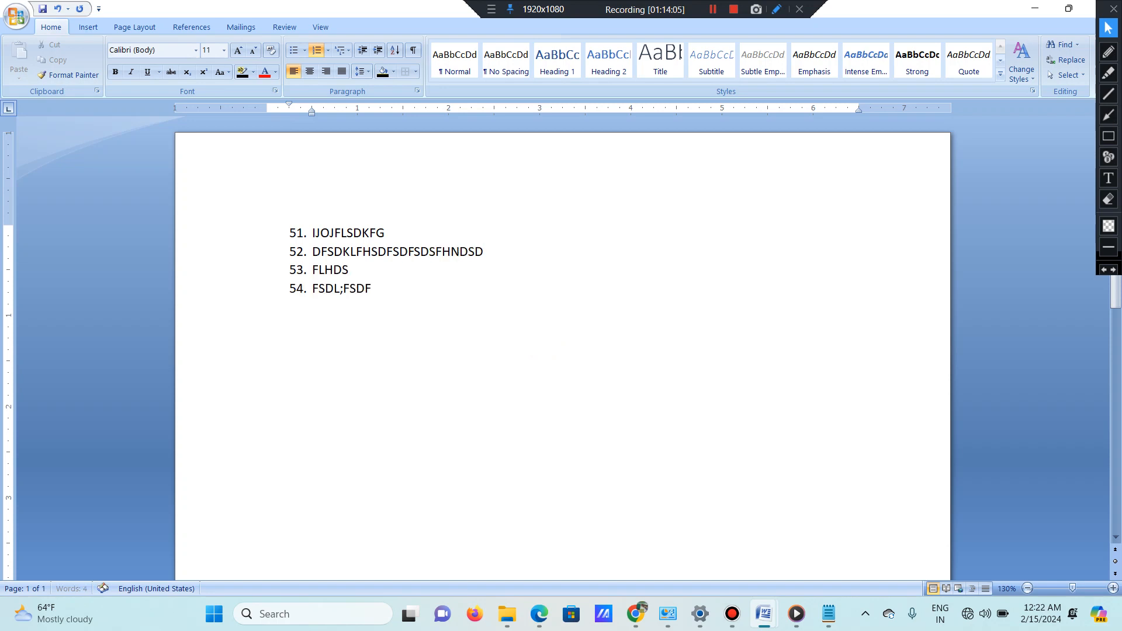
Step: Clear the page and start a new 1. 2. 3. numbered list with its starting value set to 1000
{"action": "key", "text": "ctrl+a"}
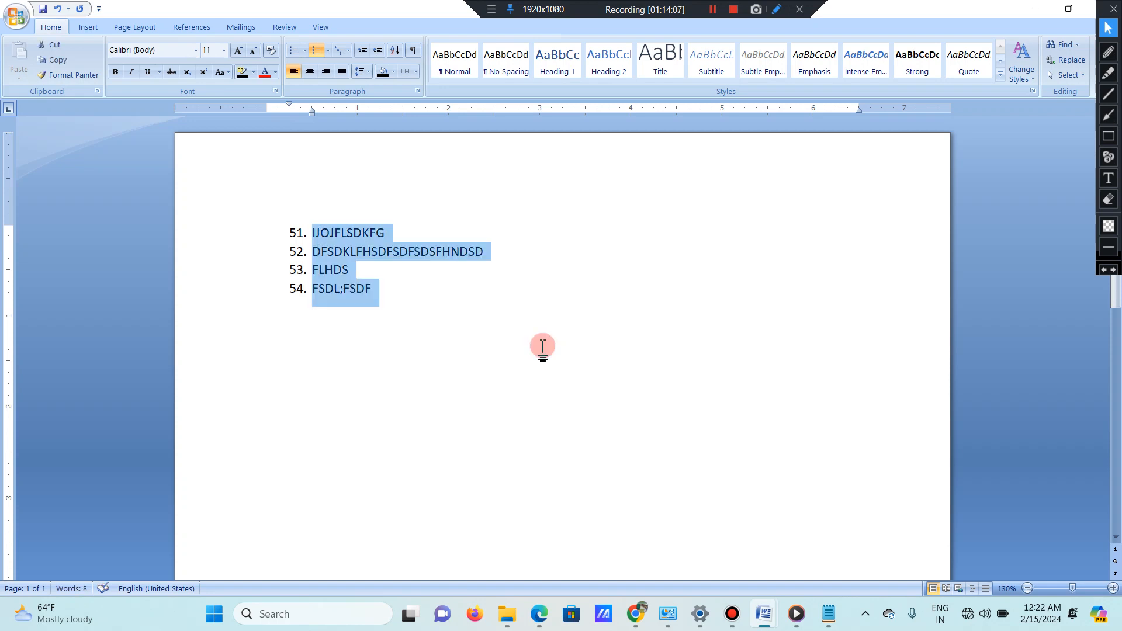
{"action": "key", "text": "Delete"}
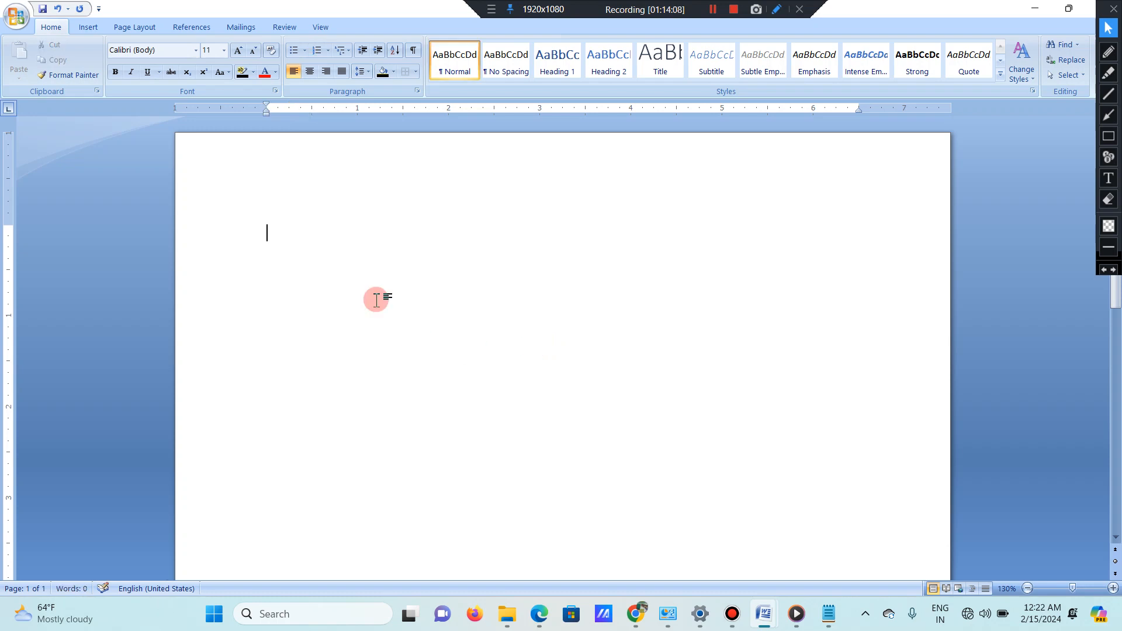
{"action": "left_click", "coordinate": [328, 50]}
{"action": "left_click", "coordinate": [395, 177]}
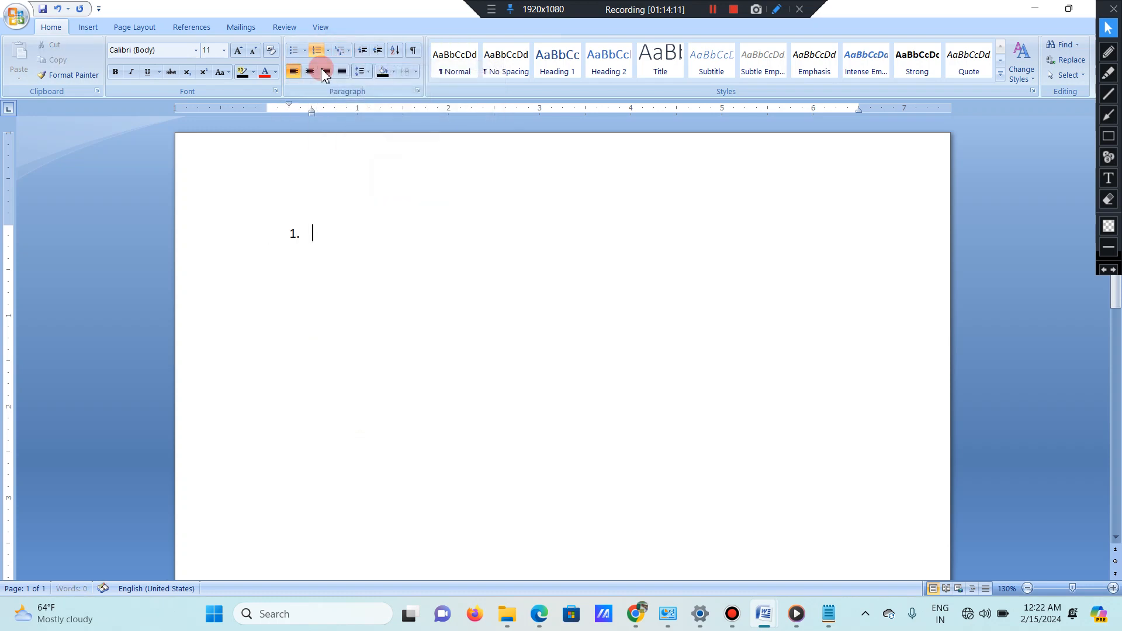
{"action": "left_click", "coordinate": [328, 50]}
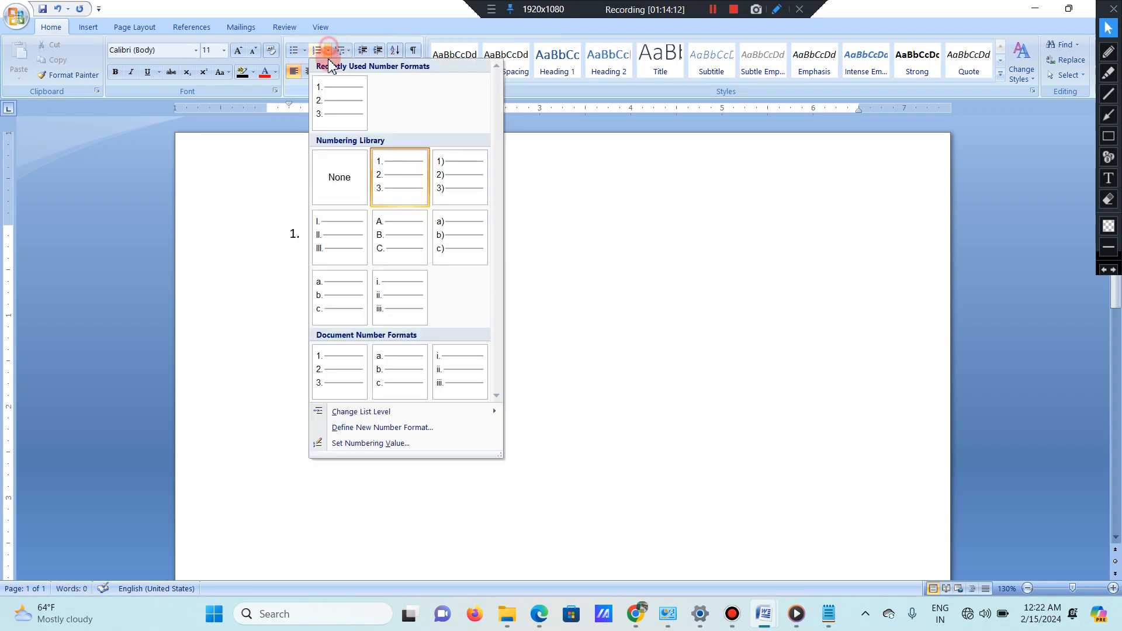
{"action": "left_click", "coordinate": [370, 444]}
{"action": "left_click", "coordinate": [512, 309]}
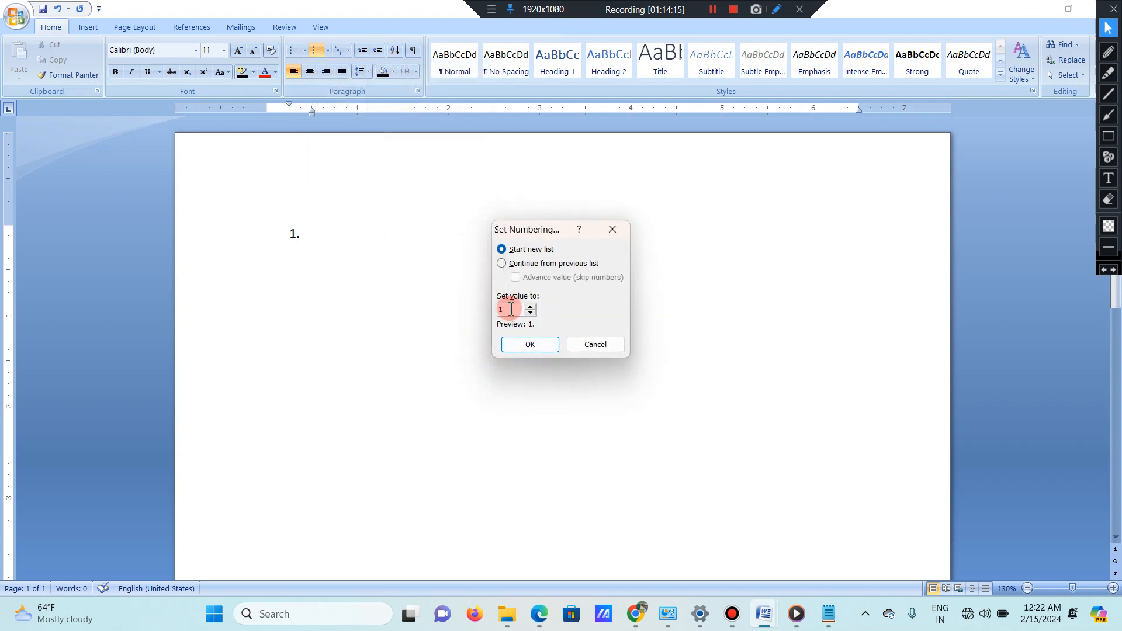
{"action": "type", "text": "000"}
{"action": "left_click", "coordinate": [530, 345]}
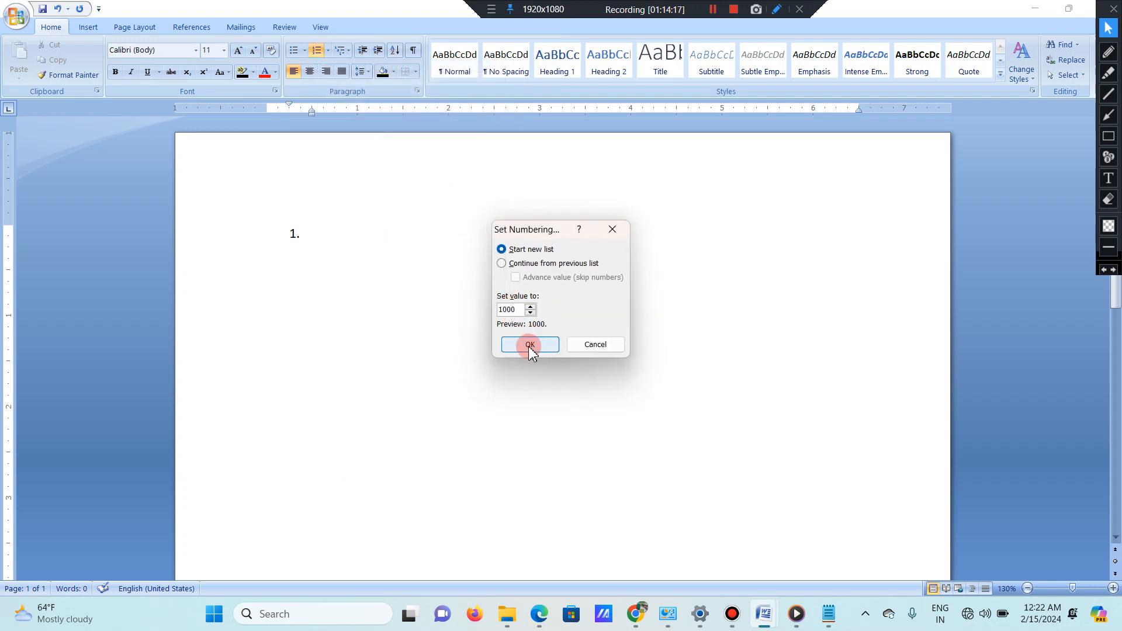
Step: Fill the list with three items, GUYUIGYU, H\ and H\HN\, and add an empty fourth item
{"action": "type", "text": "GUYUIGYU"}
{"action": "key", "text": "Return"}
{"action": "type", "text": "H\\"}
{"action": "key", "text": "Return"}
{"action": "type", "text": "H\\HN\\"}
{"action": "key", "text": "Return"}
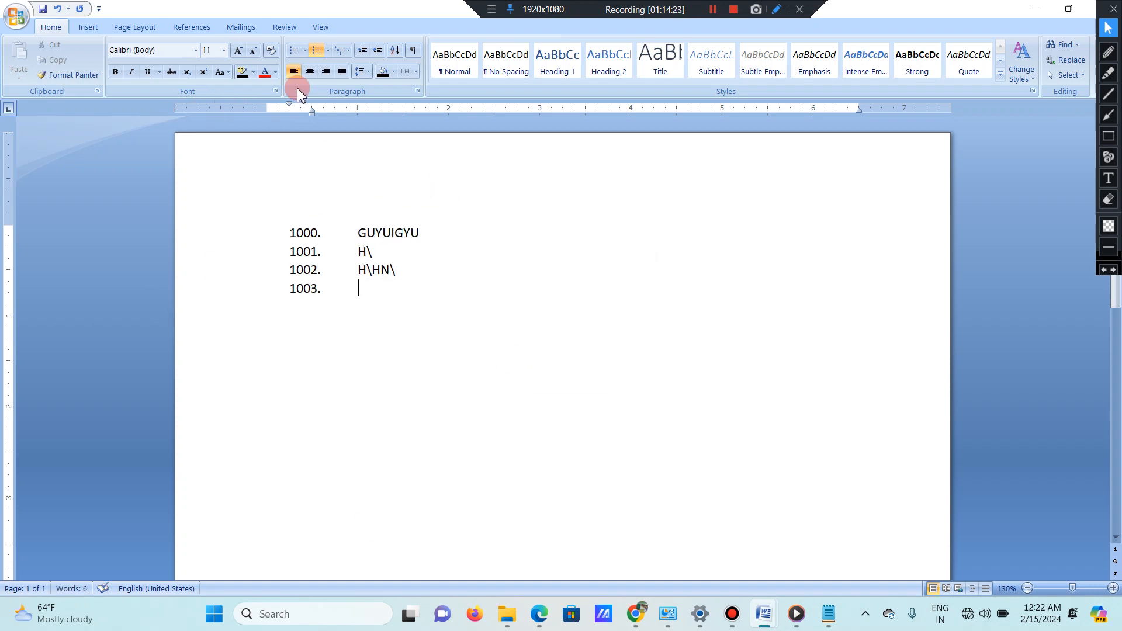
Step: Restart the numbering at 1 on the empty last item and delete the three items above it
{"action": "left_click", "coordinate": [329, 51]}
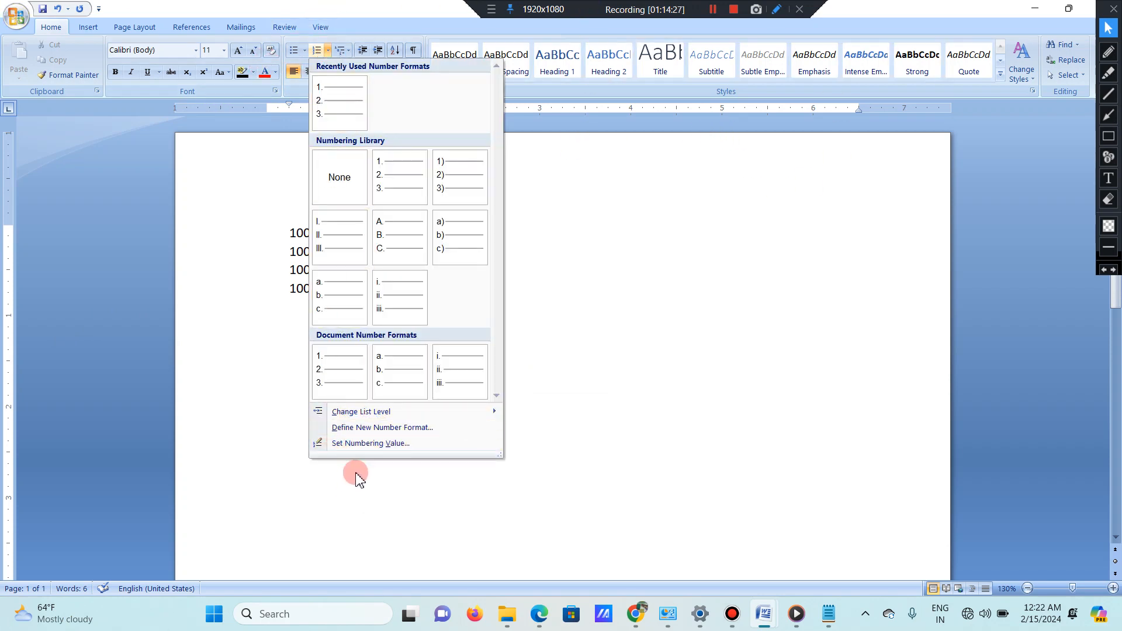
{"action": "left_click", "coordinate": [365, 443]}
{"action": "left_click", "coordinate": [519, 310]}
{"action": "key", "text": "BackSpace"}
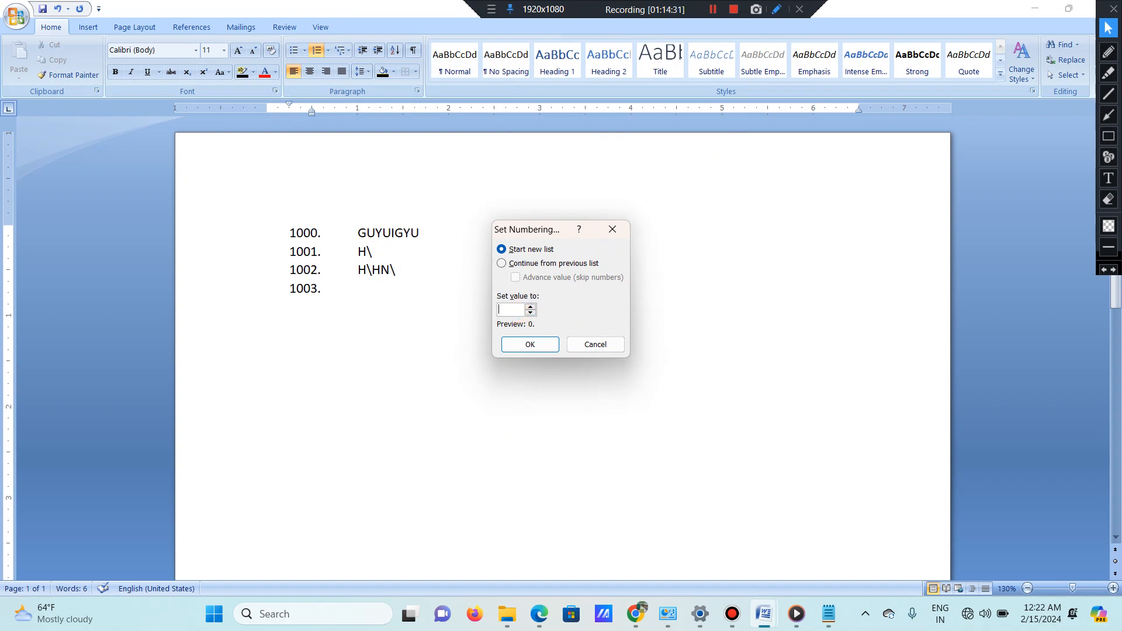
{"action": "left_click", "coordinate": [530, 344]}
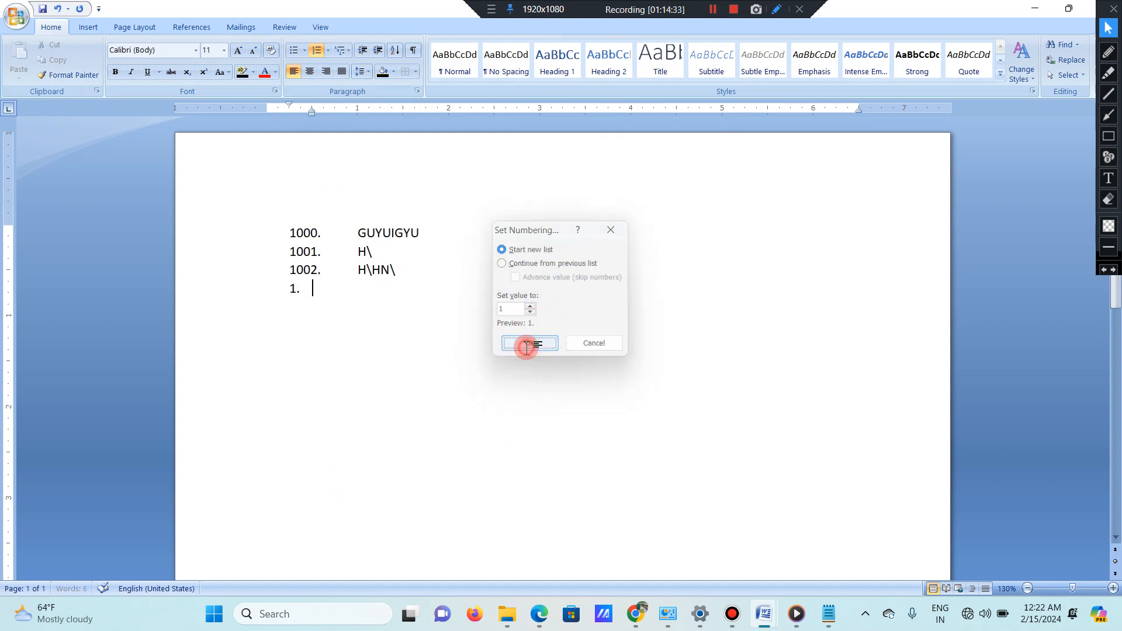
{"action": "left_click_drag", "start_coordinate": [421, 305], "coordinate": [220, 195]}
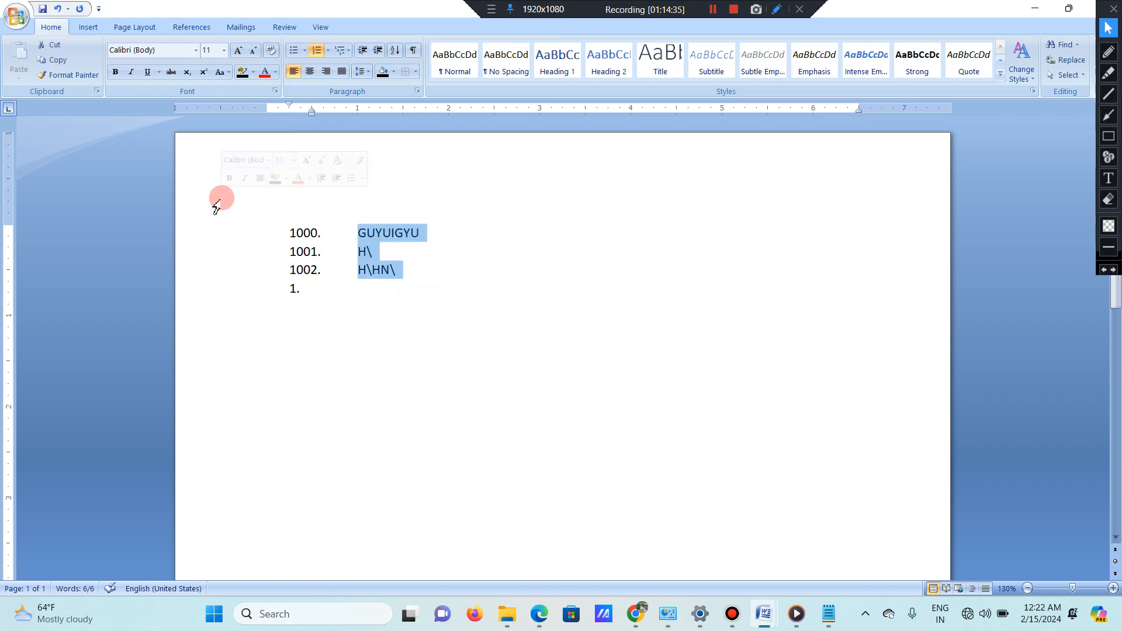
{"action": "key", "text": "Delete"}
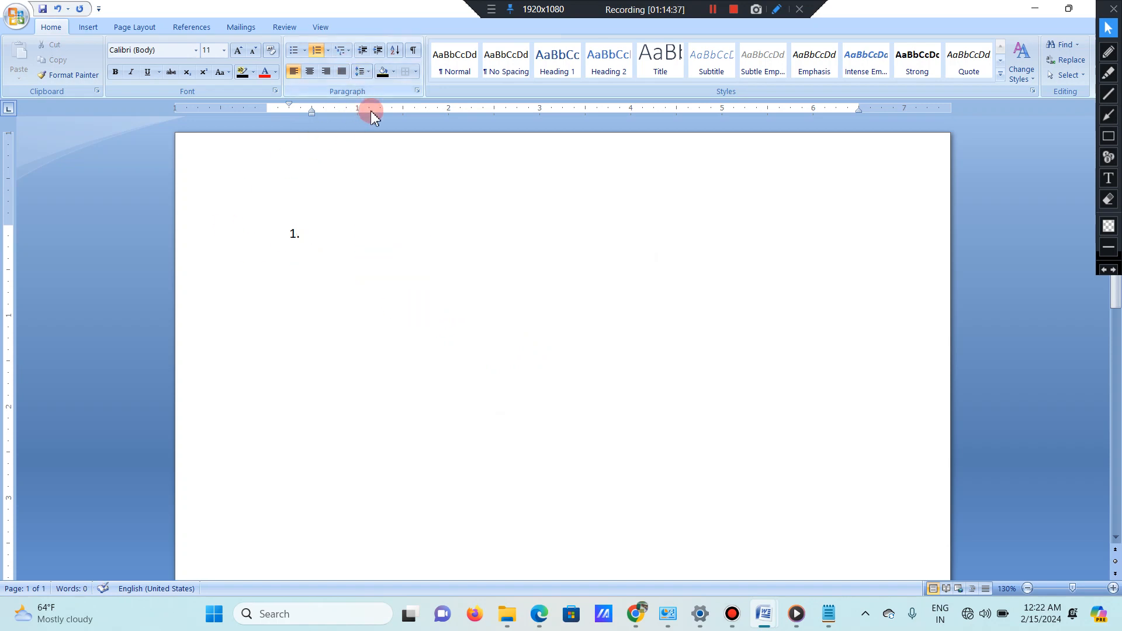
Step: Define a new number format for the list using the First, Second, Third number style
{"action": "left_click", "coordinate": [327, 51]}
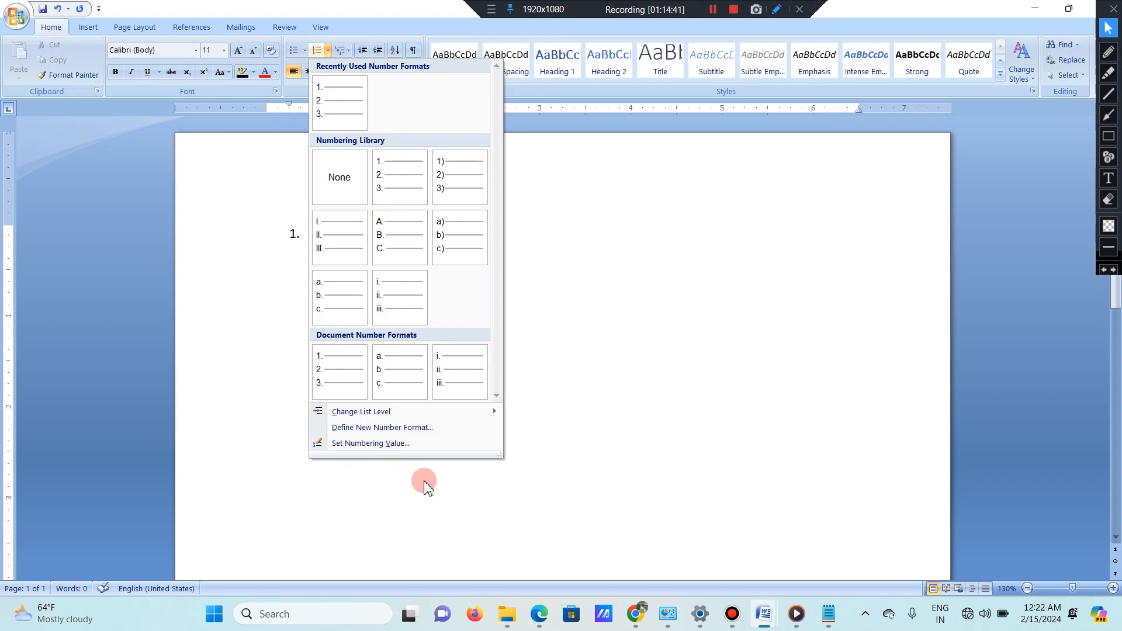
{"action": "left_click", "coordinate": [381, 427]}
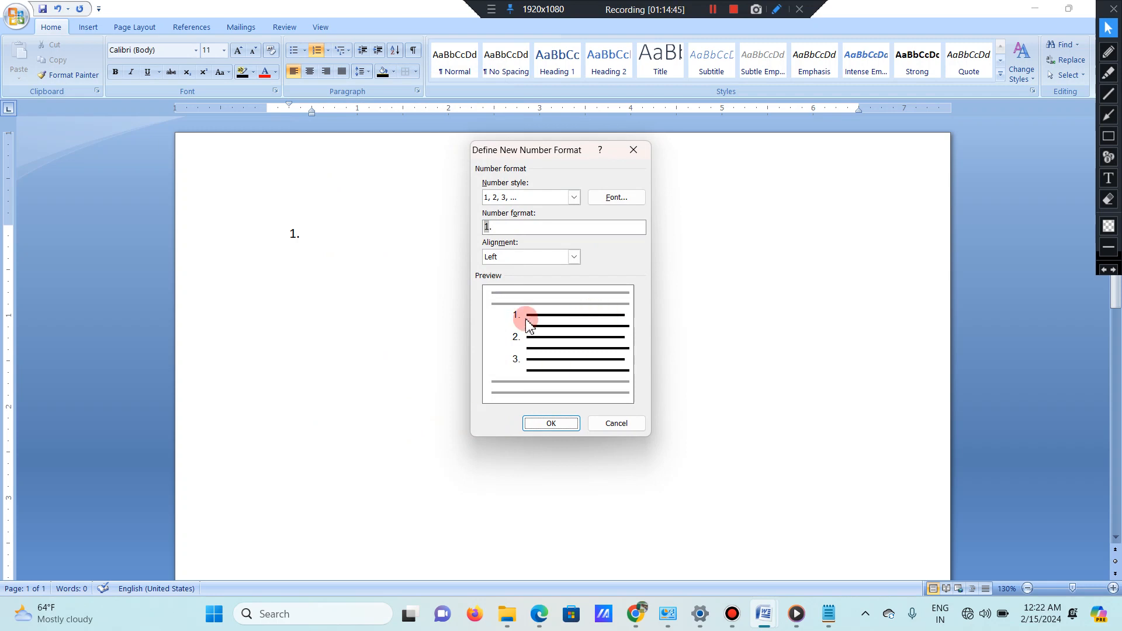
{"action": "left_click", "coordinate": [574, 197]}
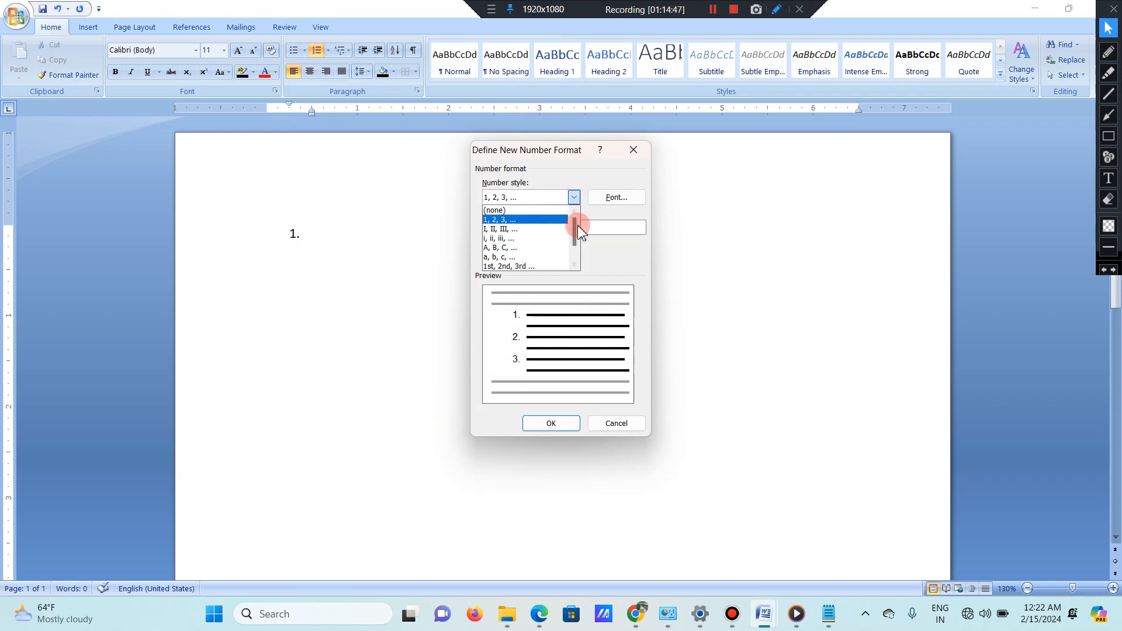
{"action": "left_click_drag", "start_coordinate": [576, 237], "coordinate": [578, 263]}
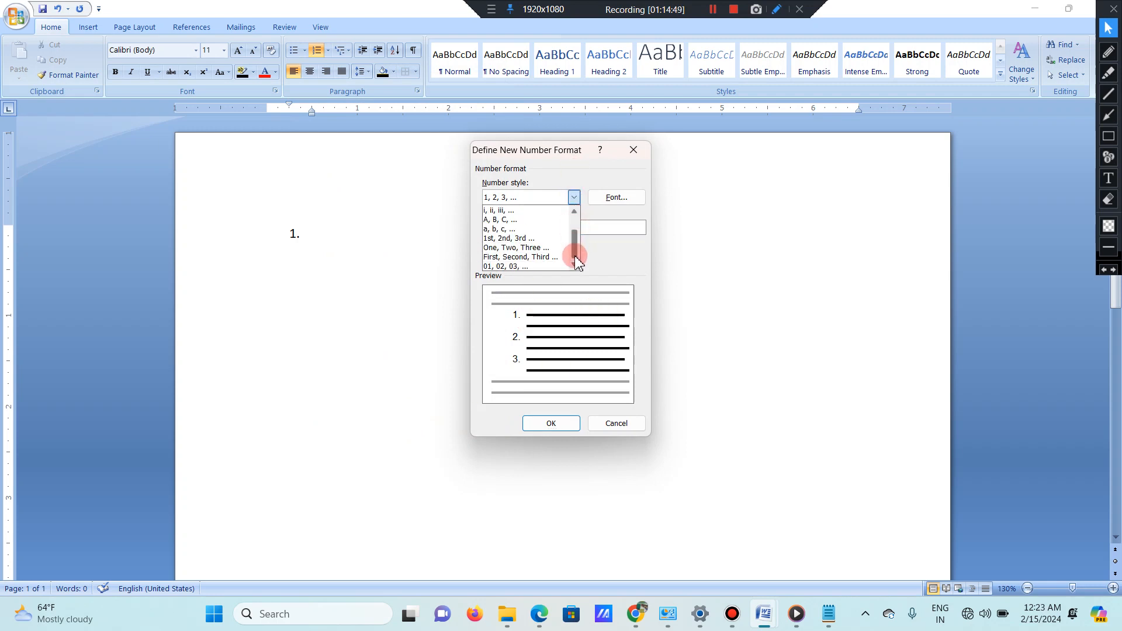
{"action": "left_click", "coordinate": [543, 252]}
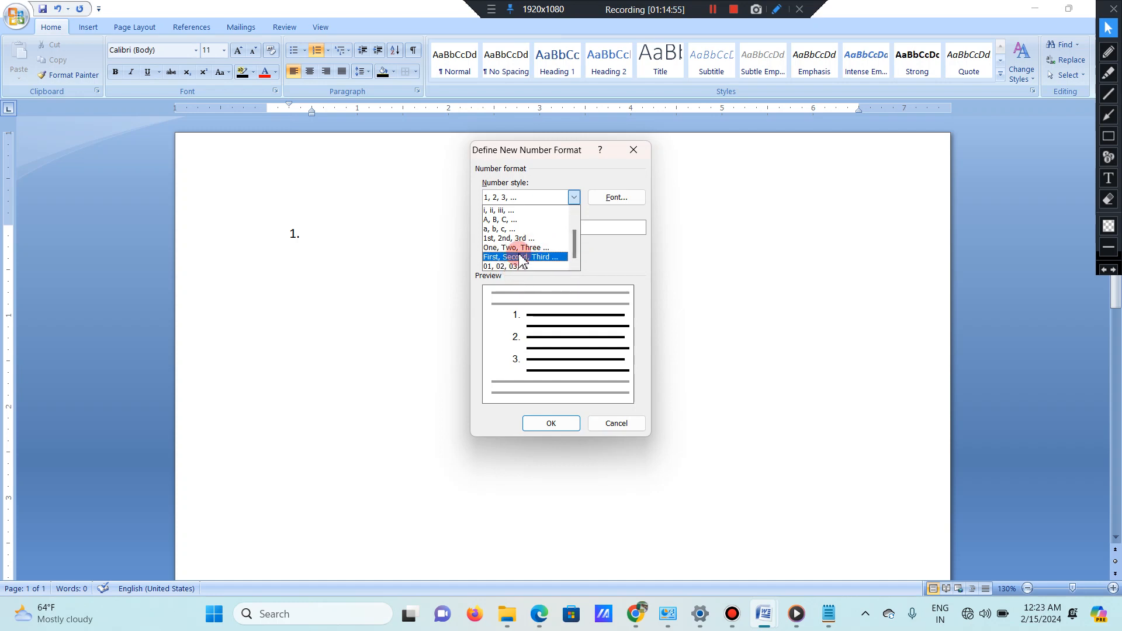
{"action": "left_click", "coordinate": [521, 257]}
{"action": "left_click", "coordinate": [539, 425]}
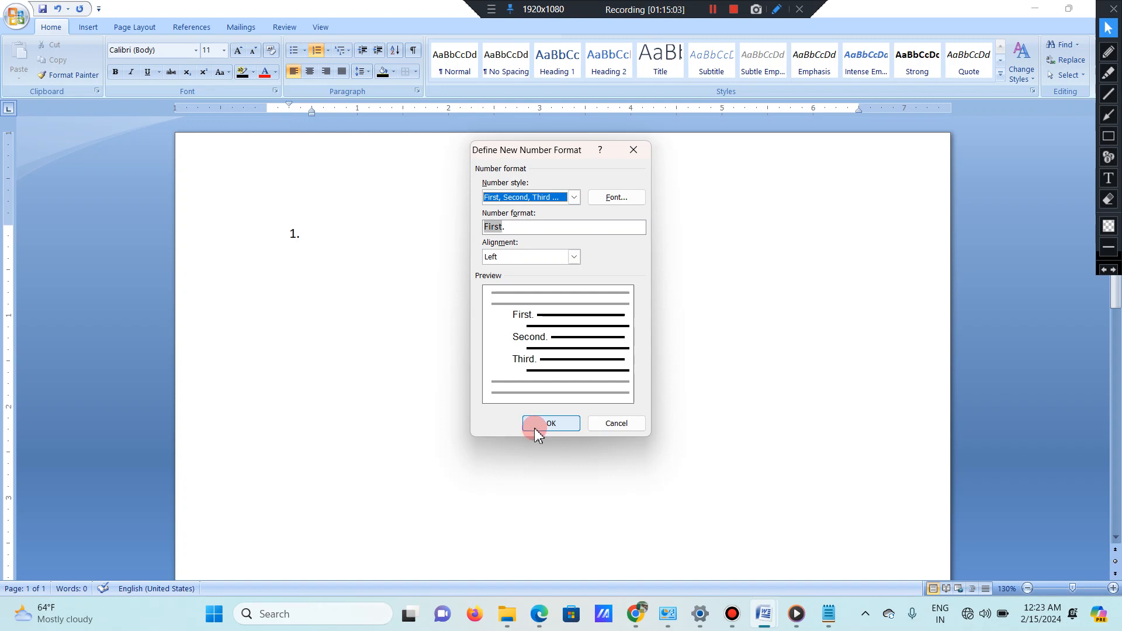
{"action": "left_click", "coordinate": [535, 431]}
Step: Fill the list with four items: JKGF, SDFSDFSD, FDSBNFSD and FDSFSF
{"action": "type", "text": "JKGF"}
{"action": "key", "text": "Return"}
{"action": "type", "text": "SDFSDFSD"}
{"action": "key", "text": "Return"}
{"action": "type", "text": "FDSBNFSD"}
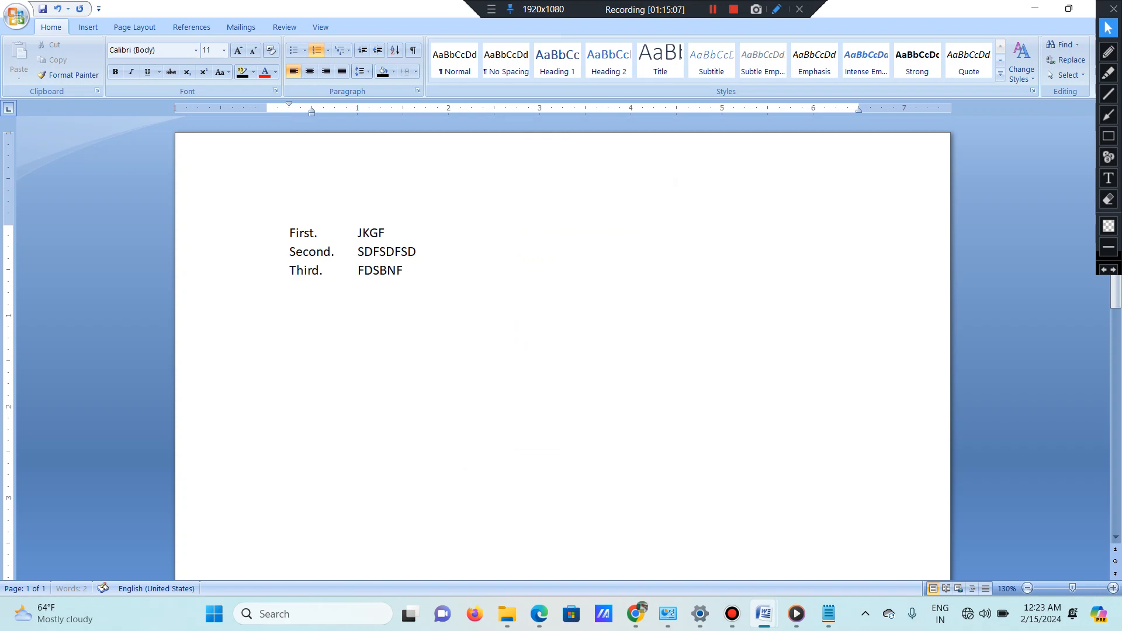
{"action": "key", "text": "Return"}
{"action": "type", "text": "FDSFSF"}
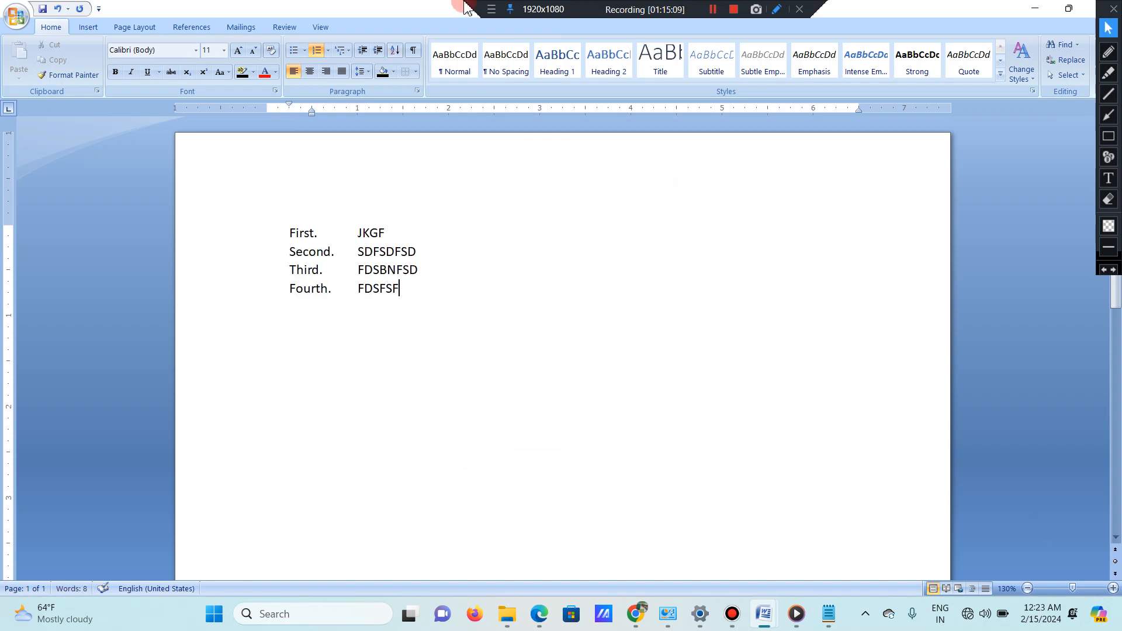
Step: Switch the four-item list to the recently used 1. 2. 3. numbering and delete the whole list
{"action": "left_click", "coordinate": [331, 52]}
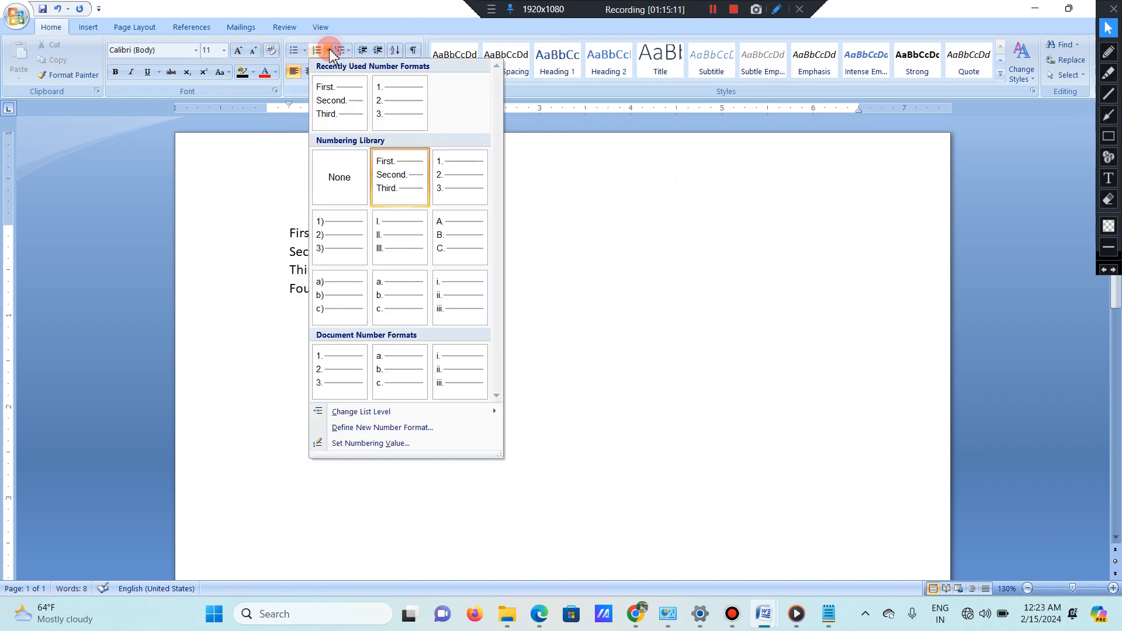
{"action": "left_click", "coordinate": [374, 111]}
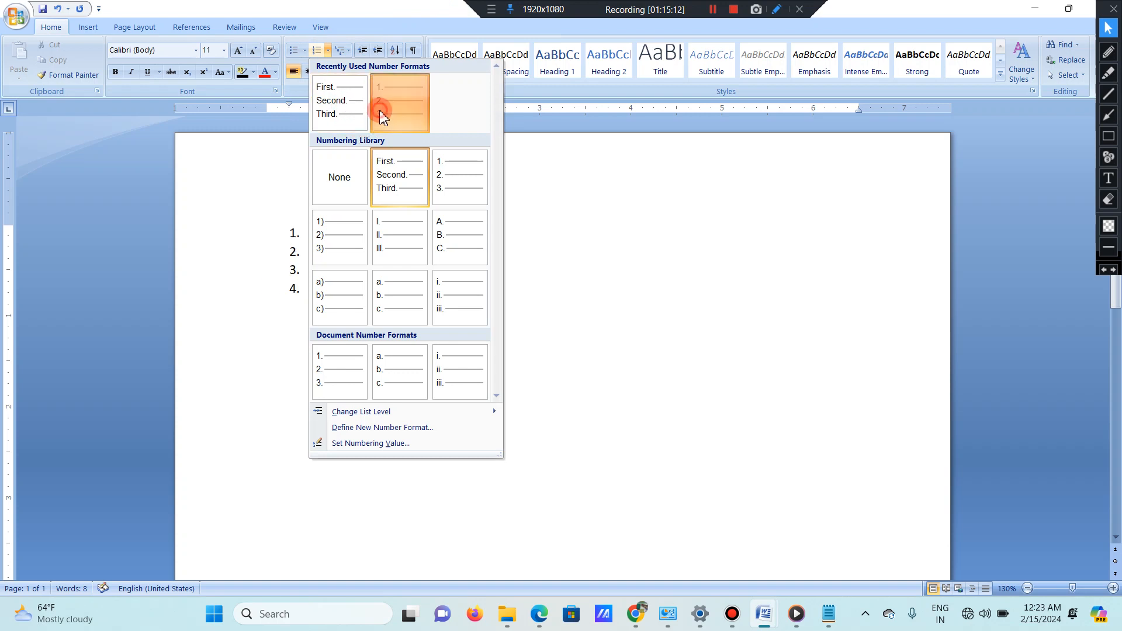
{"action": "left_click", "coordinate": [330, 51]}
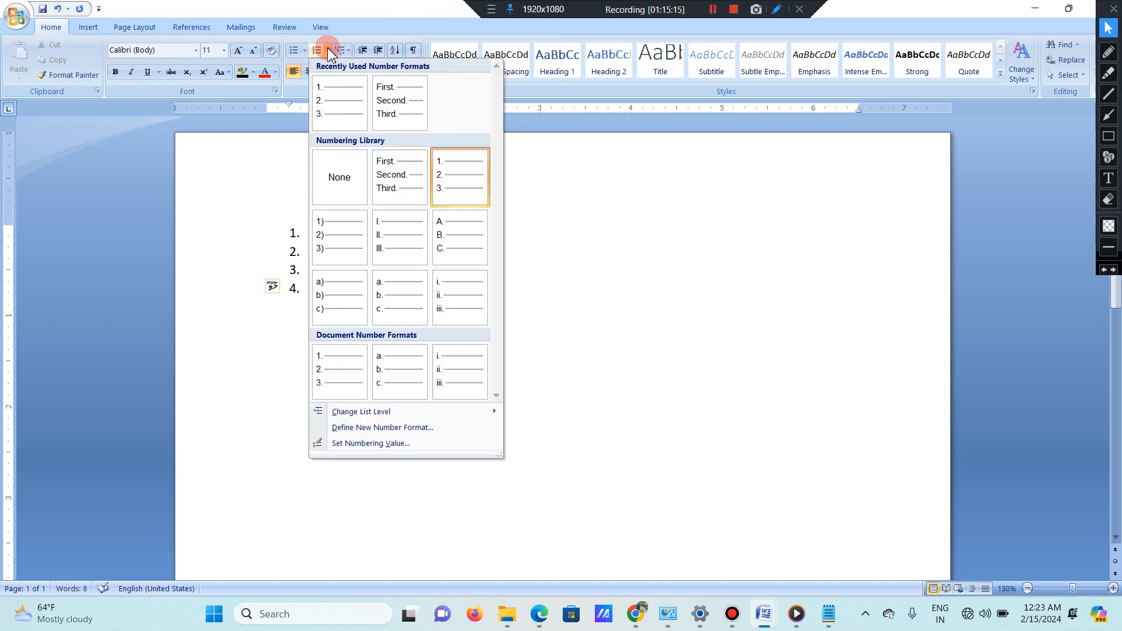
{"action": "left_click", "coordinate": [348, 23]}
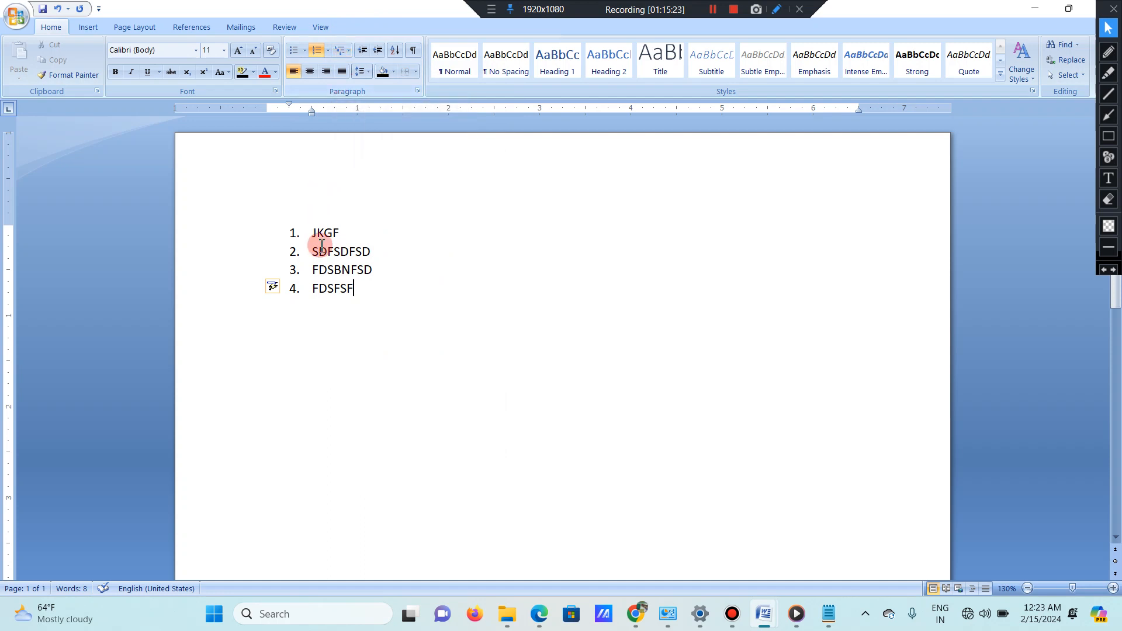
{"action": "left_click_drag", "start_coordinate": [358, 291], "coordinate": [263, 226]}
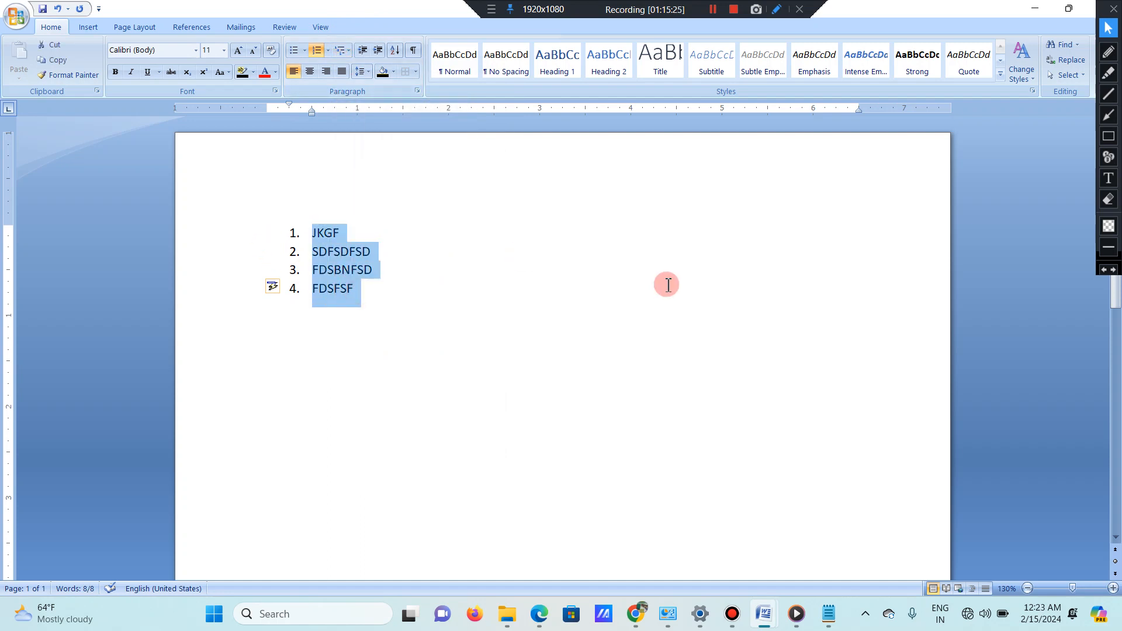
{"action": "key", "text": "Delete"}
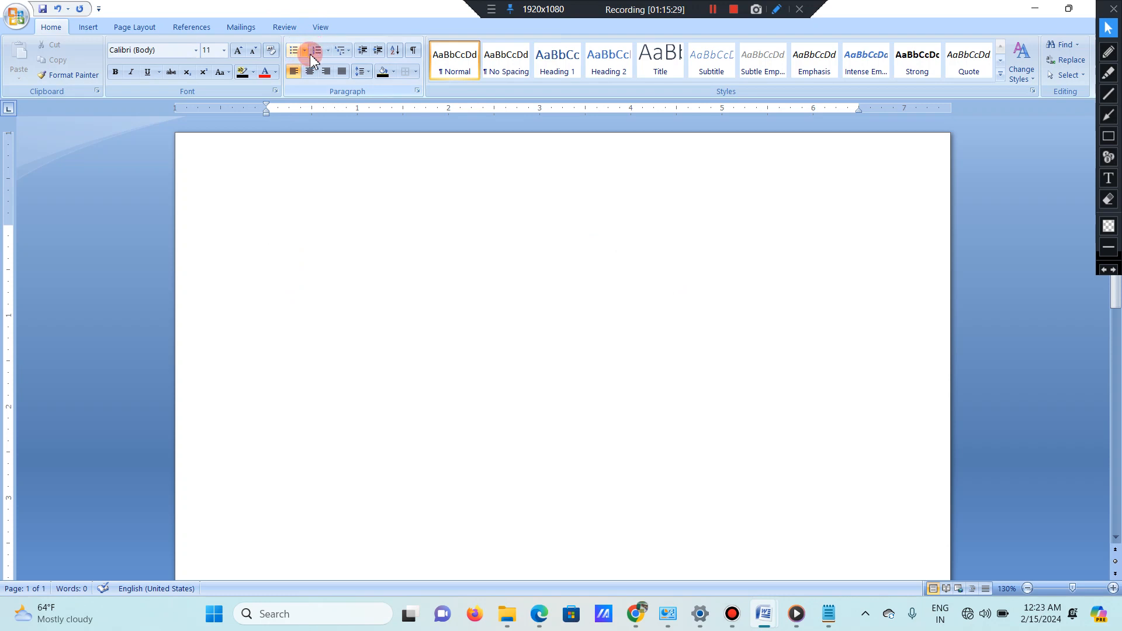
Step: Start a multilevel list in the Article I. / Section 1.01 heading format and enter the heading KJFJKDSFJKSDFSDSF
{"action": "left_click", "coordinate": [350, 49]}
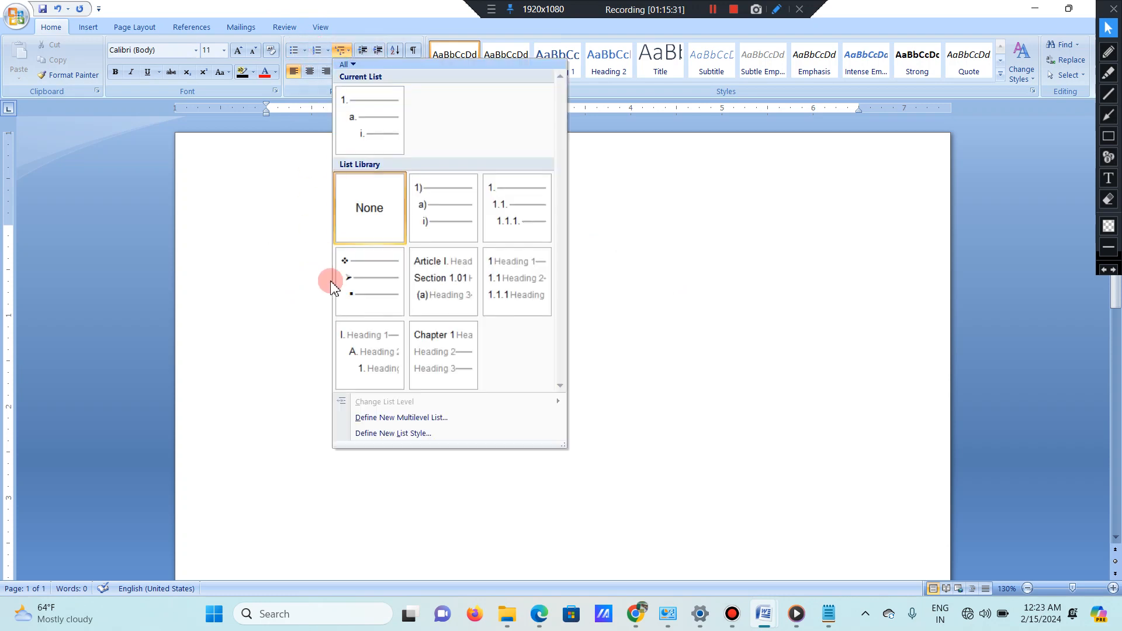
{"action": "mouse_move", "coordinate": [446, 271]}
{"action": "left_click", "coordinate": [445, 272]}
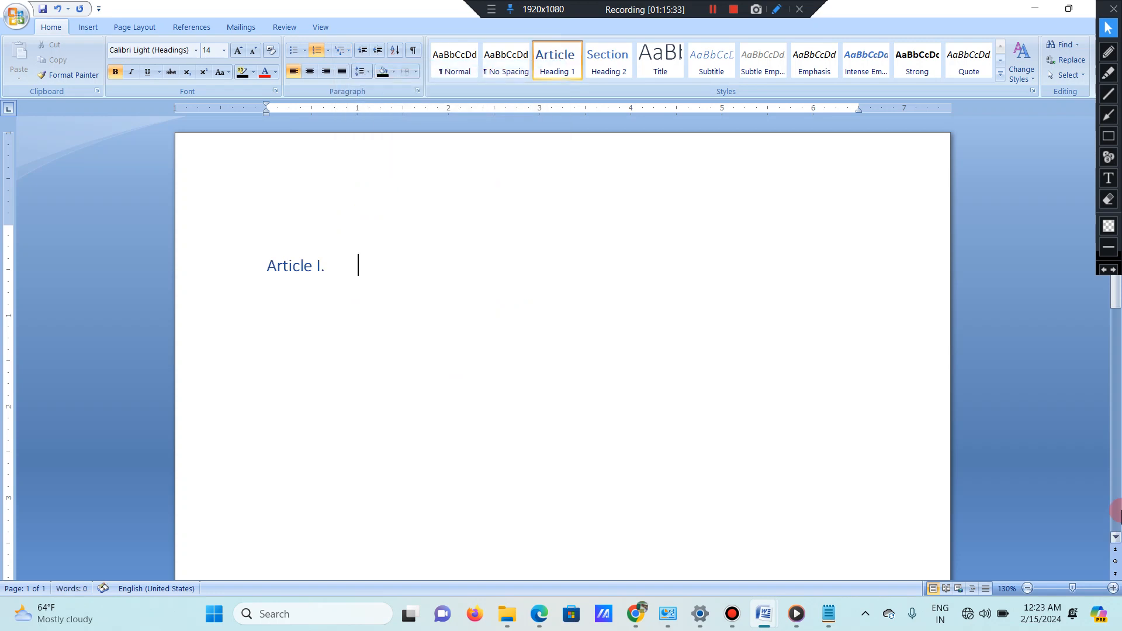
{"action": "type", "text": "KJFJKDSFJKSDFSDSF"}
{"action": "key", "text": "Return"}
{"action": "type", "text": "DSFDJ"}
{"action": "key", "text": "BackSpace"}
{"action": "key", "text": "BackSpace"}
{"action": "key", "text": "BackSpace"}
{"action": "key", "text": "BackSpace"}
{"action": "type", "text": "DSJFHDKJF"}
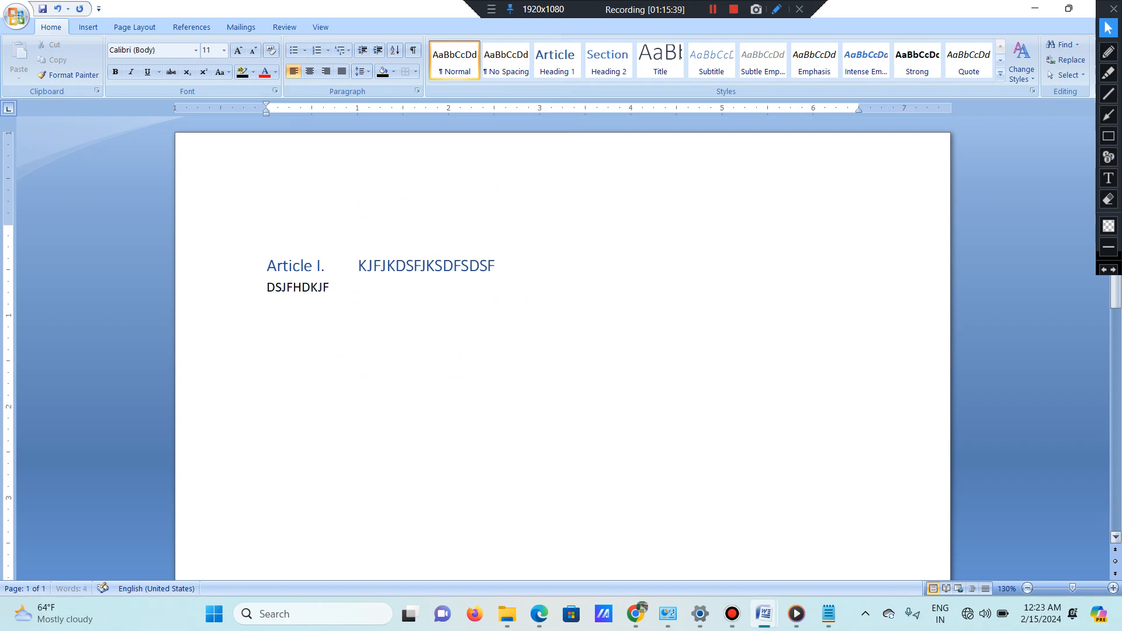
{"action": "key", "text": "BackSpace"}
Step: Extend the Article I. heading with DFJDFHDSJKFHDKSJFHD and start a diamond-bullet multilevel list on the line below
{"action": "type", "text": "DFJDFHDSJKFHDKSJFHD"}
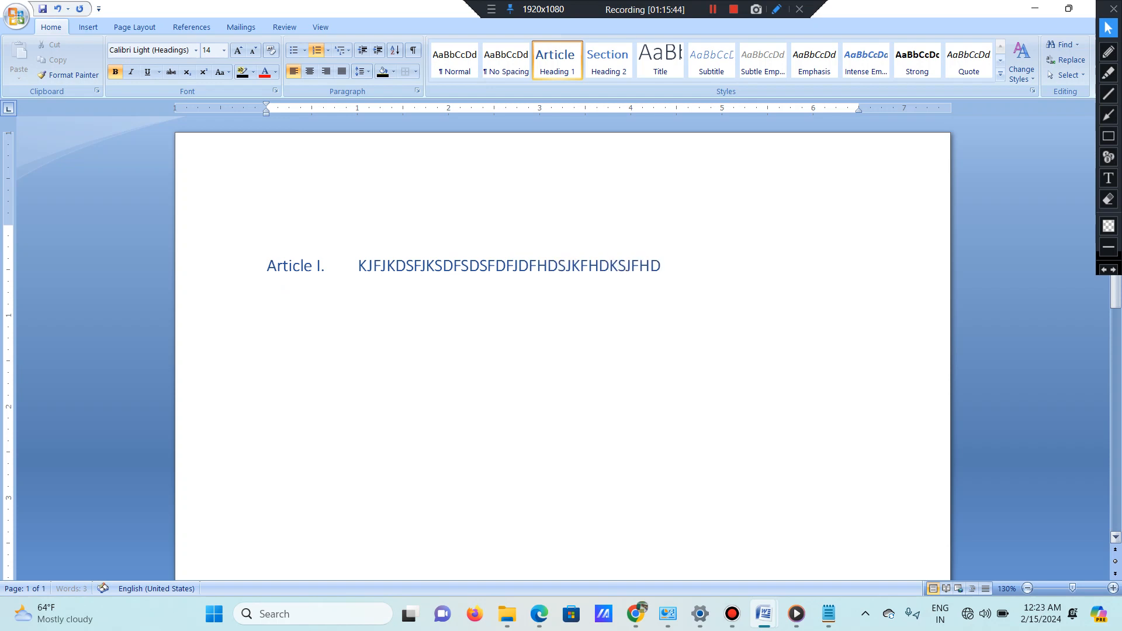
{"action": "key", "text": "Return"}
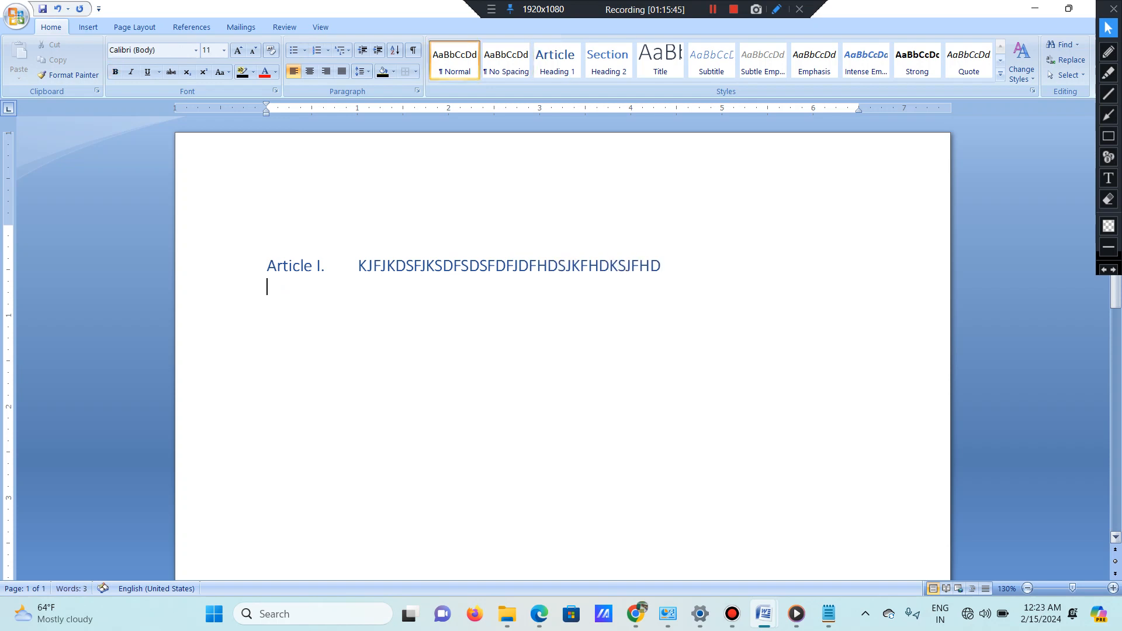
{"action": "left_click", "coordinate": [345, 50]}
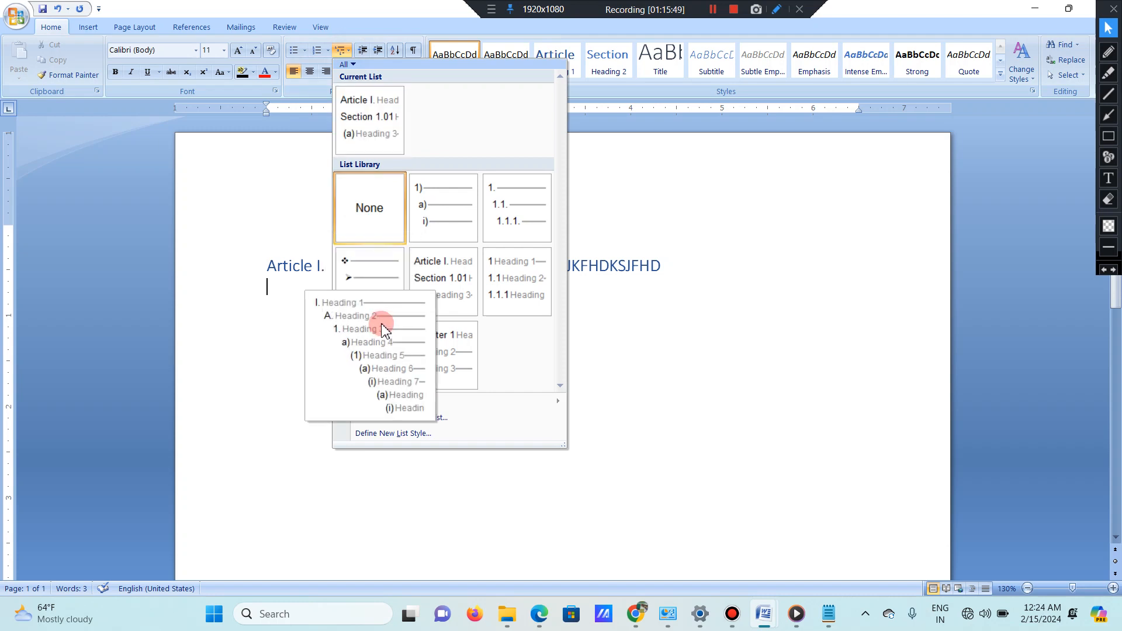
{"action": "left_click", "coordinate": [384, 286]}
Step: Fill the bulleted list with seven items: HFKHGLDF, SDFGJKLSDFHSD, FDSHFSD, FJDSF, DSFKSD, FSDJFD and S
{"action": "type", "text": "HFKHGLDF"}
{"action": "key", "text": "Return"}
{"action": "type", "text": "SDFGJKLSDFHSD"}
{"action": "key", "text": "Return"}
{"action": "type", "text": "FDSHFSD"}
{"action": "key", "text": "Return"}
{"action": "type", "text": "FJDS"}
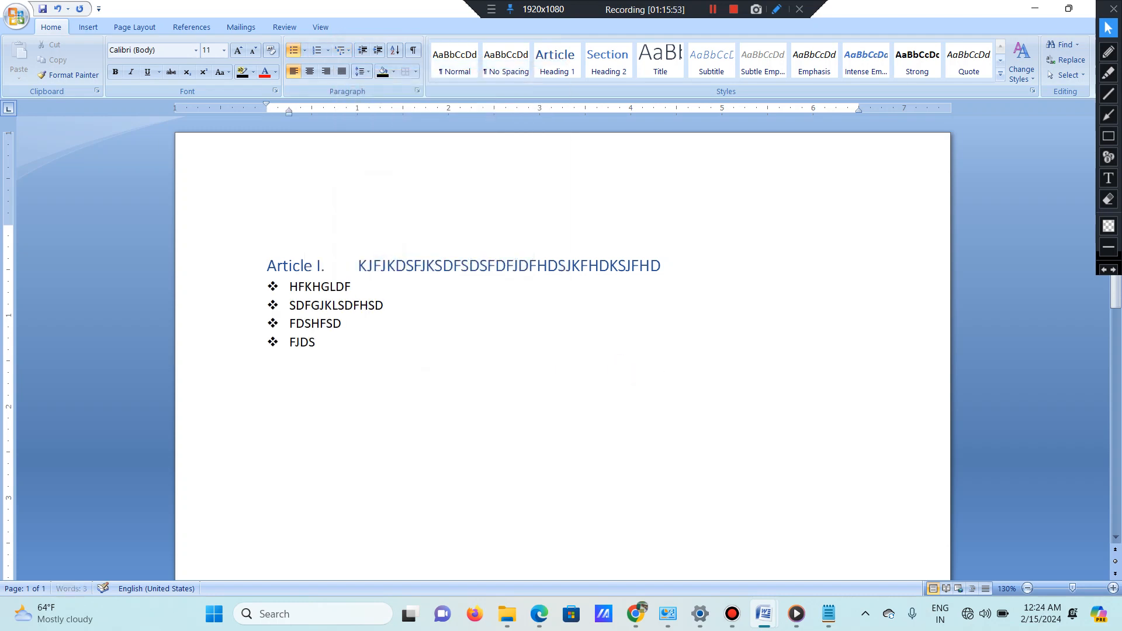
{"action": "type", "text": "F"}
{"action": "key", "text": "Return"}
{"action": "type", "text": "DSFKSD"}
{"action": "key", "text": "Return"}
{"action": "type", "text": "FSDJFD"}
{"action": "key", "text": "Return"}
{"action": "type", "text": "S"}
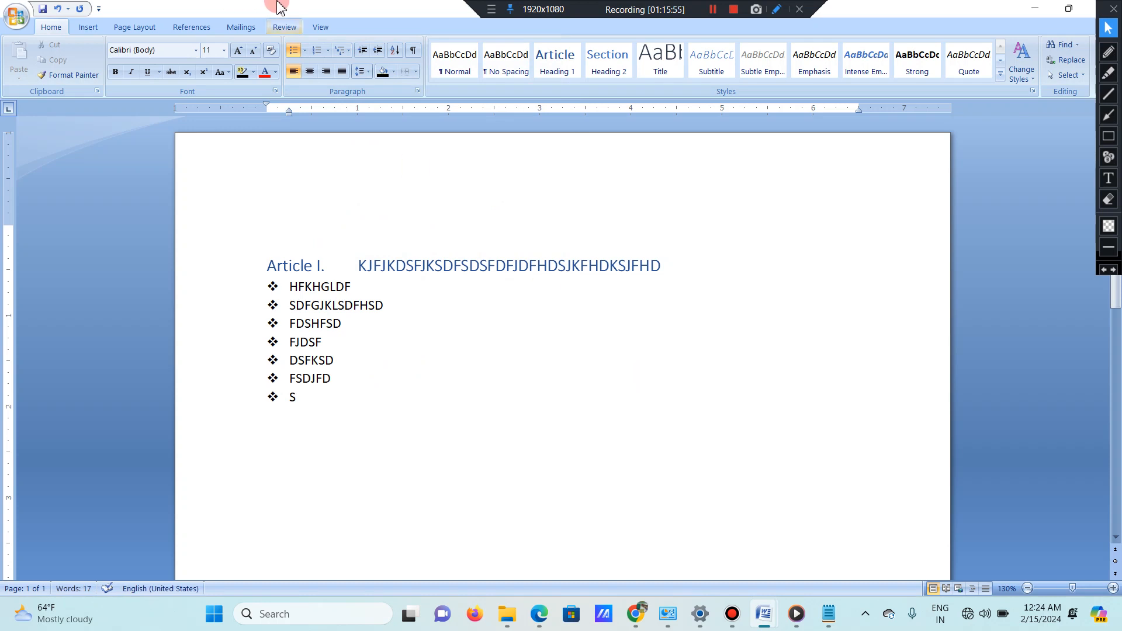
Step: Switch the seven-item bulleted list to the 1 / 1.1 / 1.1.1 heading numbering and delete everything in the document
{"action": "left_click", "coordinate": [343, 51]}
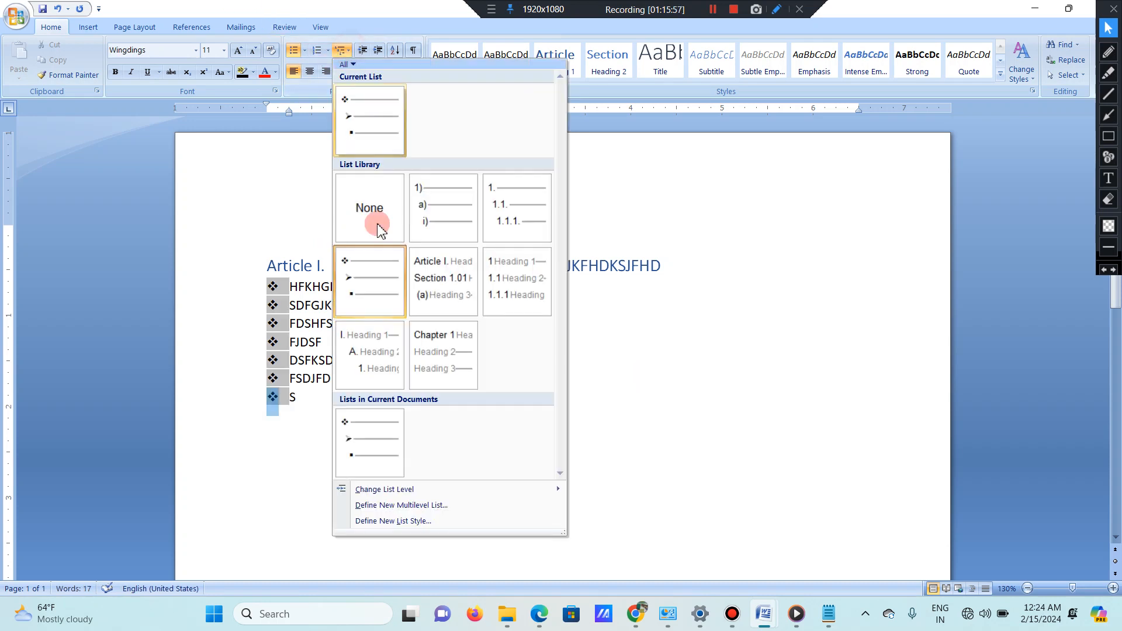
{"action": "left_click", "coordinate": [514, 293]}
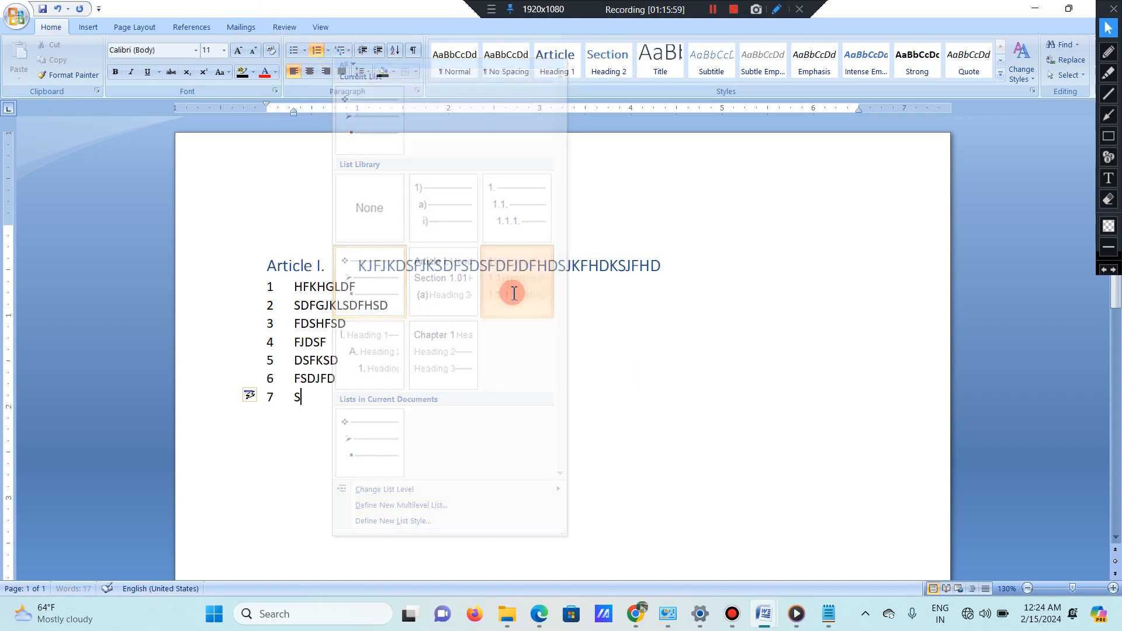
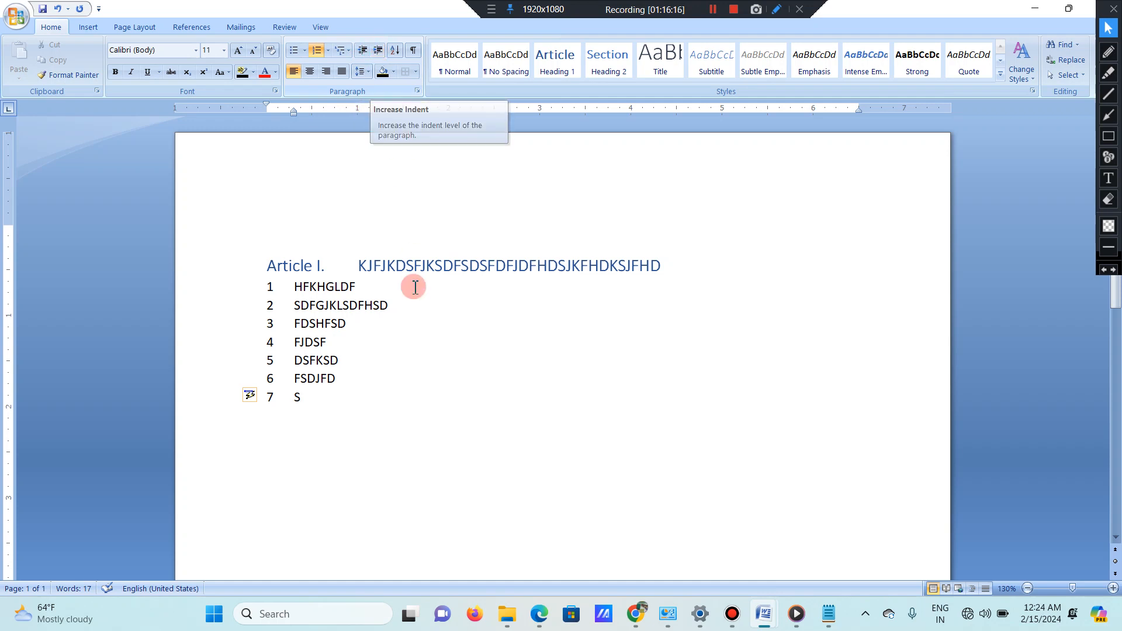
{"action": "left_click_drag", "start_coordinate": [369, 387], "coordinate": [338, 321]}
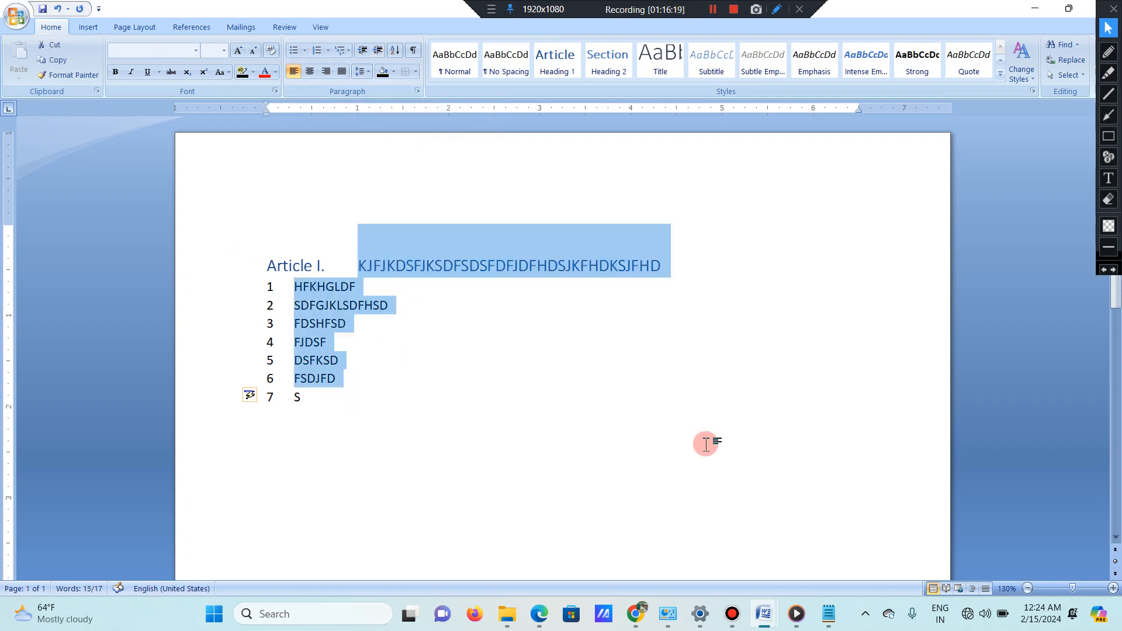
{"action": "key", "text": "Delete"}
{"action": "key", "text": "ctrl+a"}
{"action": "key", "text": "Left"}
{"action": "key", "text": "ctrl+a"}
{"action": "key", "text": "Delete"}
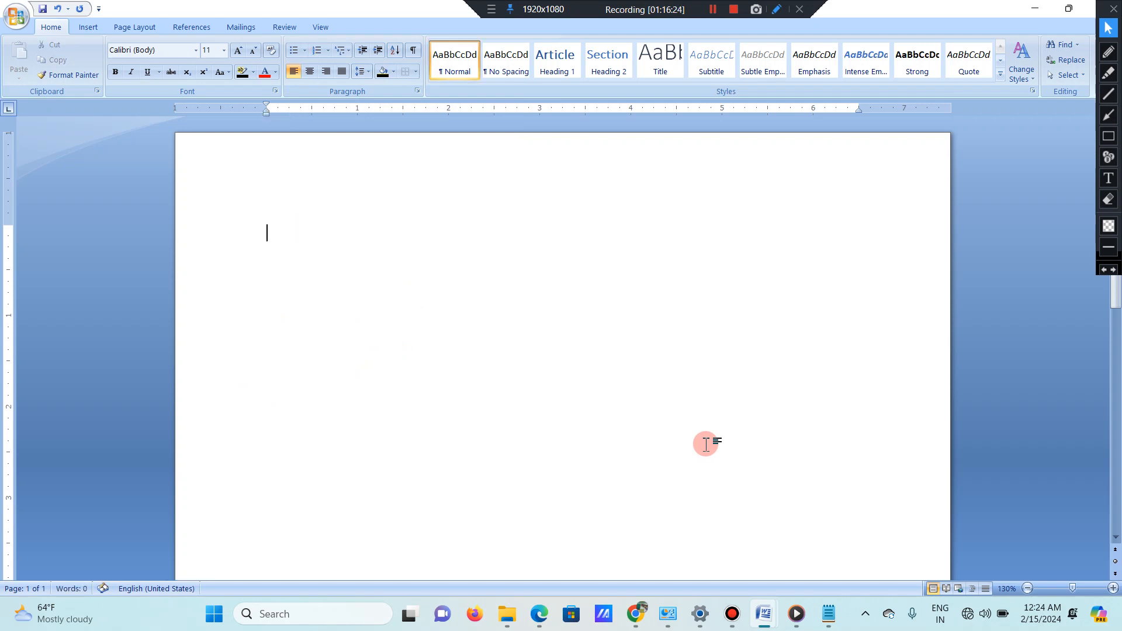
Step: Enter a filler paragraph starting DOSIFJDSLKFJLSDKJFKDSLFJ, continued with a long run of S and ending in DKDLFJDS
{"action": "type", "text": "=R"}
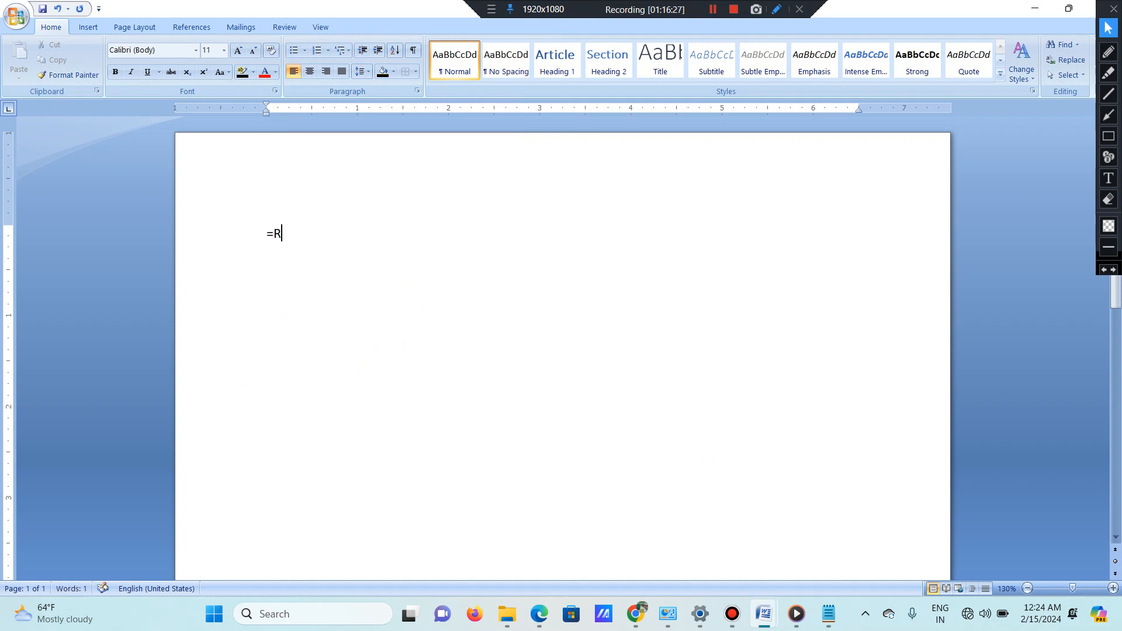
{"action": "key", "text": "BackSpace"}
{"action": "key", "text": "BackSpace"}
{"action": "type", "text": "DOSIFJDSLKFJLSDKJFKDSLFJSSSSSSSSSSSSSSSSSSS"}
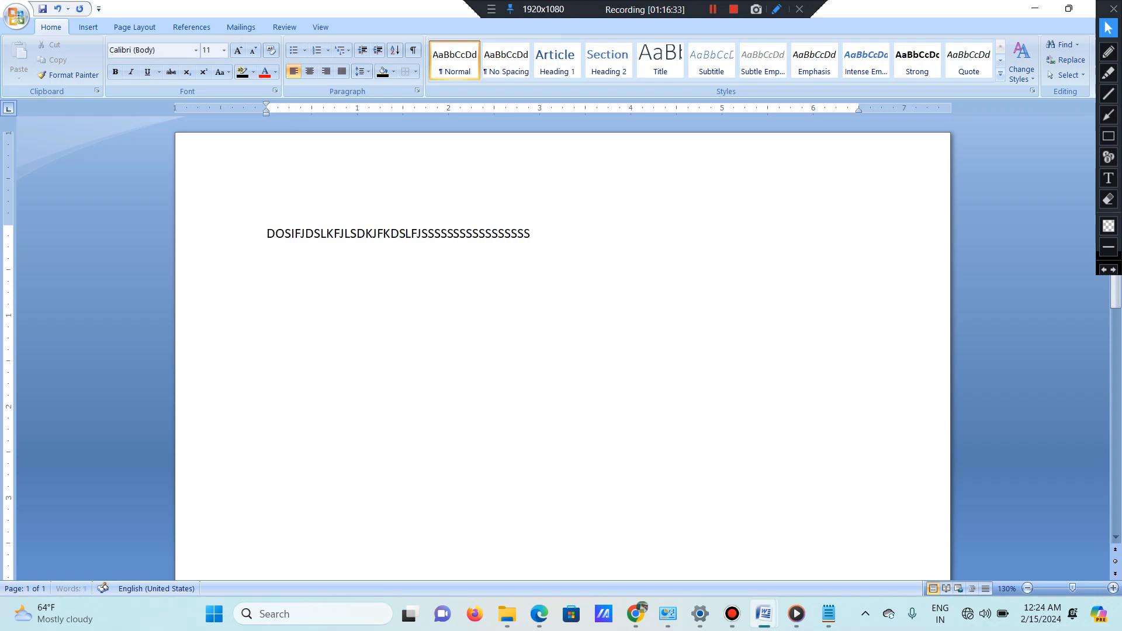
{"action": "type", "text": "SSSSSSSSSSSSSSSSSSSSSSSSSSSSSSSSSSSSSSSSSSSSSSSSSSSSSSSSSDKLFDS"}
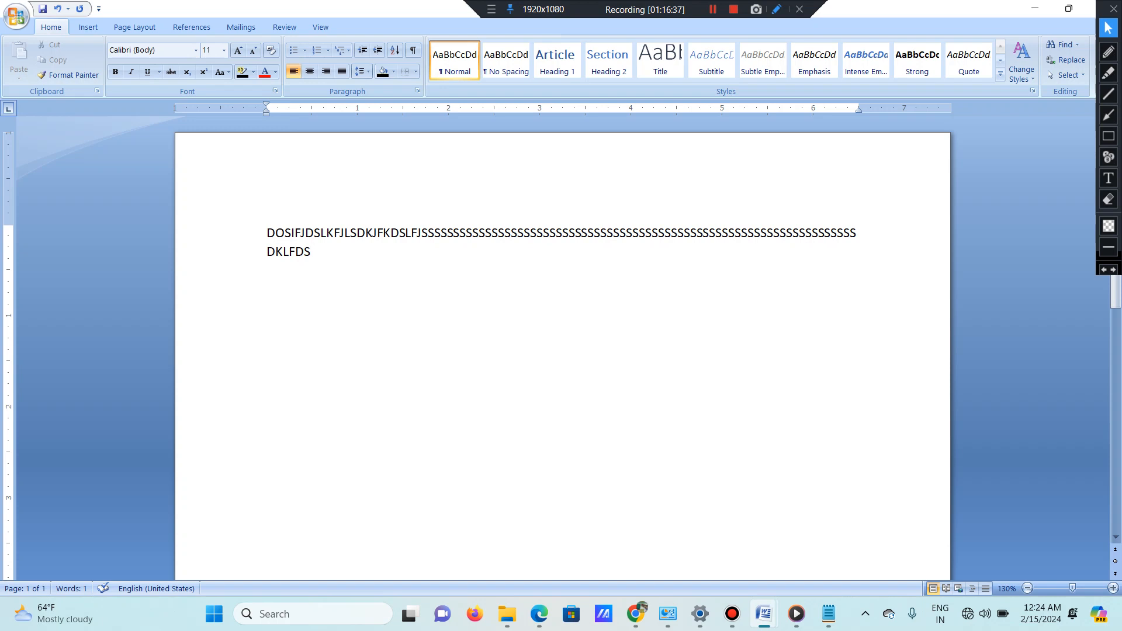
{"action": "key", "text": "BackSpace"}
{"action": "type", "text": "DLFJDS"}
Step: Increase the filler paragraph's indent six levels, to the 3-inch mark
{"action": "key", "text": "ctrl+u"}
{"action": "key", "text": "ctrl+u"}
{"action": "key", "text": "ctrl+m"}
{"action": "key", "text": "ctrl+m"}
{"action": "key", "text": "ctrl+m"}
{"action": "key", "text": "ctrl+m"}
{"action": "key", "text": "ctrl+m"}
{"action": "key", "text": "ctrl+m"}
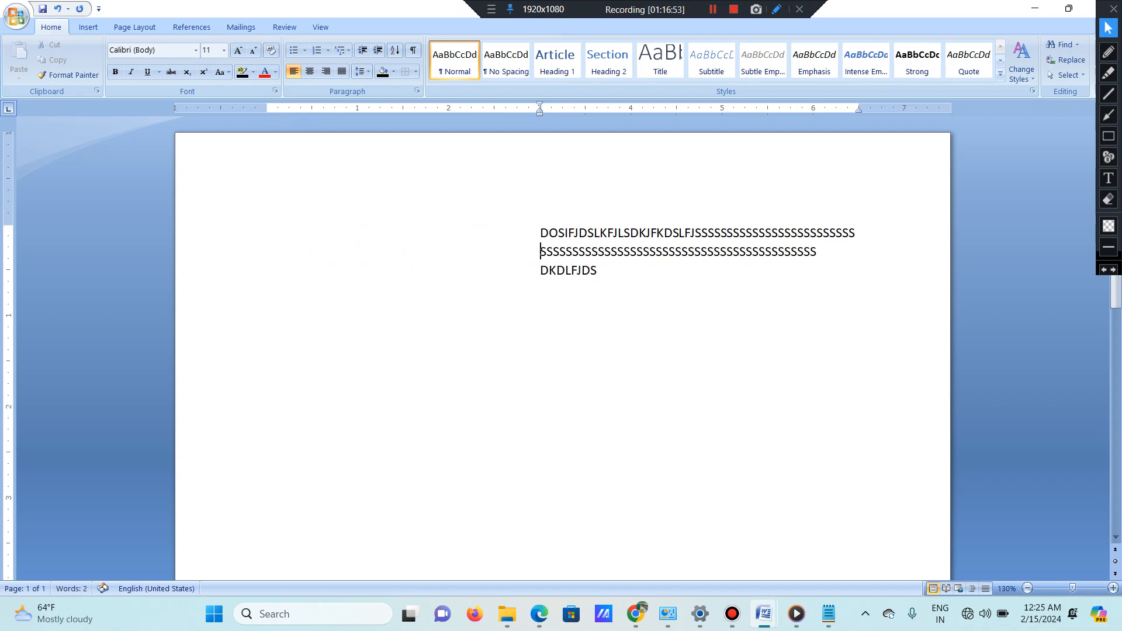
Step: Clear the document and generate one sample paragraph with =RAND(1)
{"action": "key", "text": "ctrl+a"}
{"action": "key", "text": "Delete"}
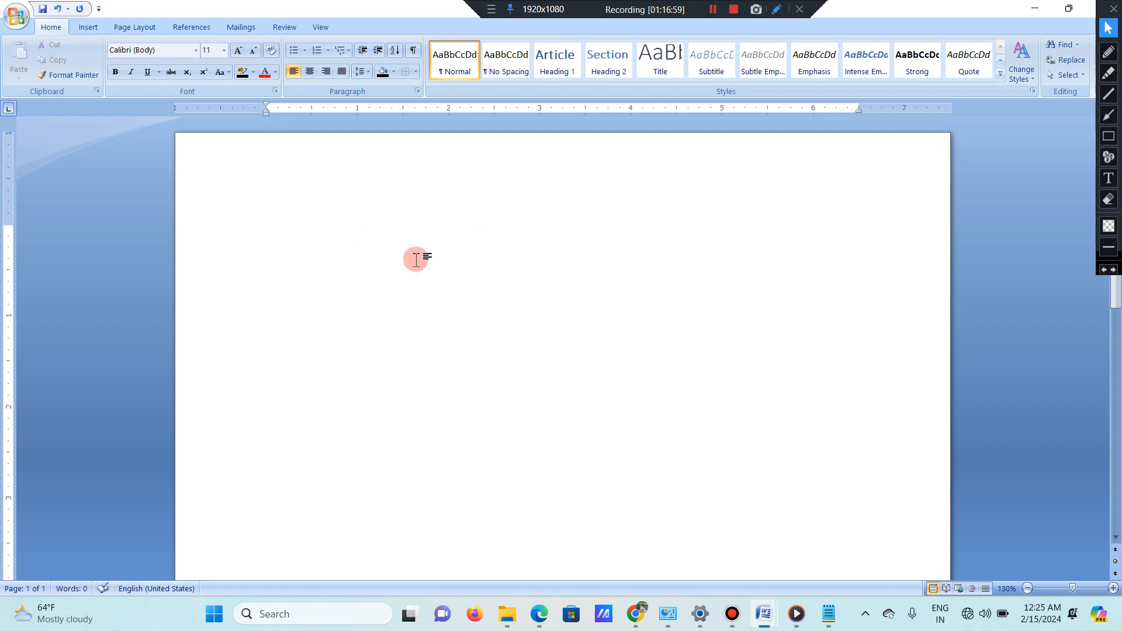
{"action": "type", "text": "=RAND("}
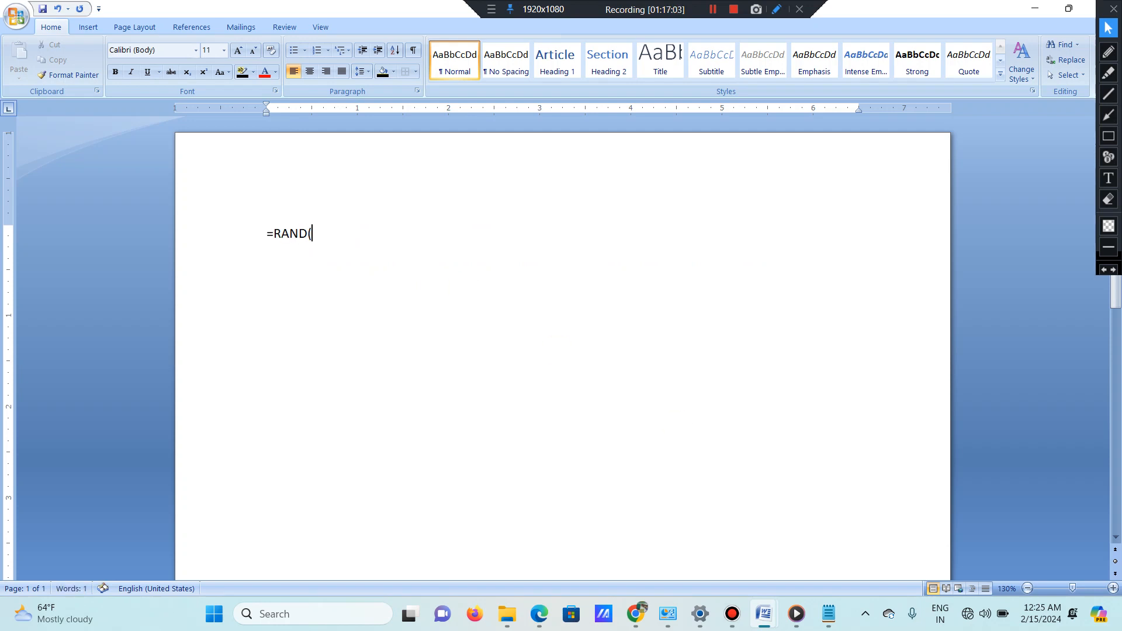
{"action": "type", "text": "1)"}
{"action": "key", "text": "Return"}
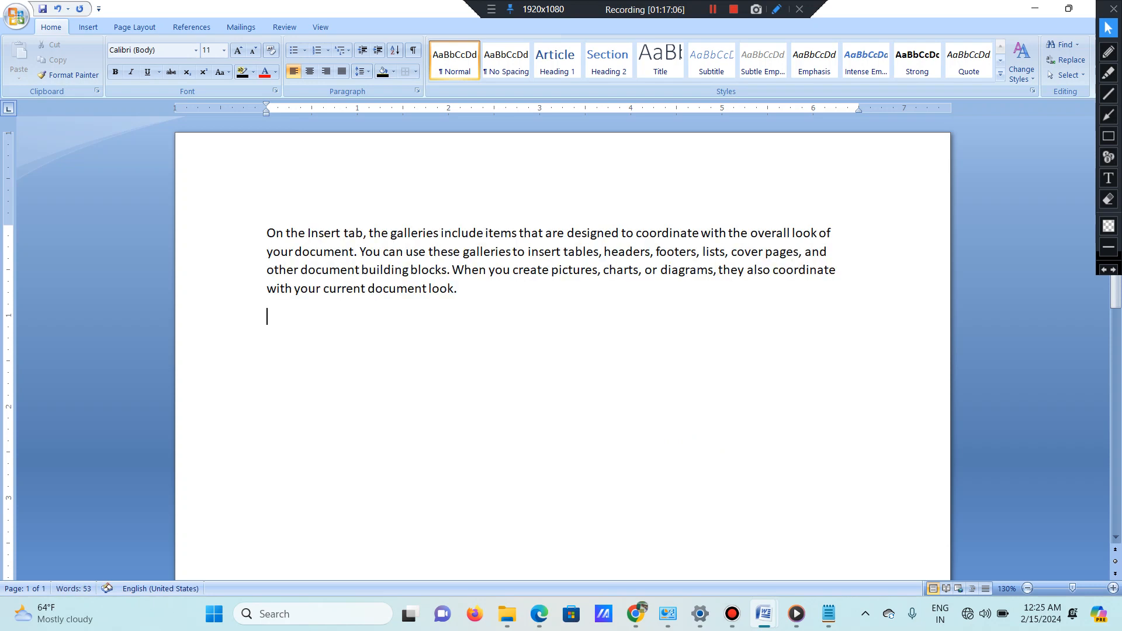
Step: Remove the empty line below the sample paragraph and append a long run of letters starting GVJHJH after its last sentence
{"action": "left_click_drag", "start_coordinate": [491, 303], "coordinate": [198, 197]}
{"action": "left_click", "coordinate": [504, 303]}
{"action": "key", "text": "BackSpace"}
{"action": "type", "text": "GVJH"}
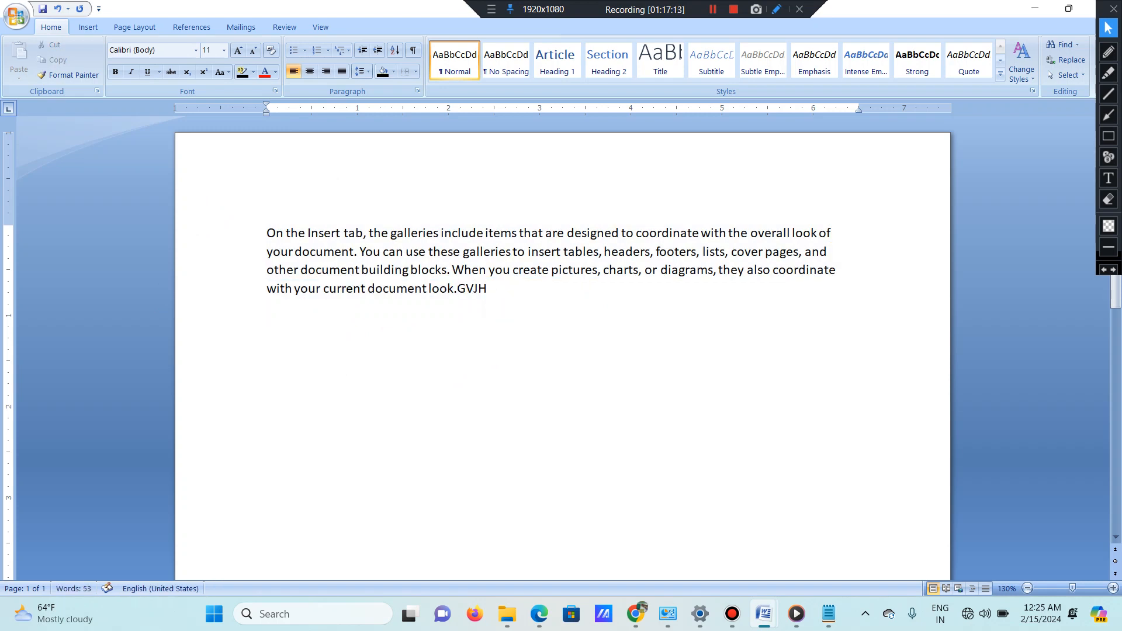
{"action": "type", "text": "JHJHJHJHJHJHJHJHJHJHJHJHJHJHJHJHJHJHJHJHJHJHJHJHJHJHJHJHHJGJH"}
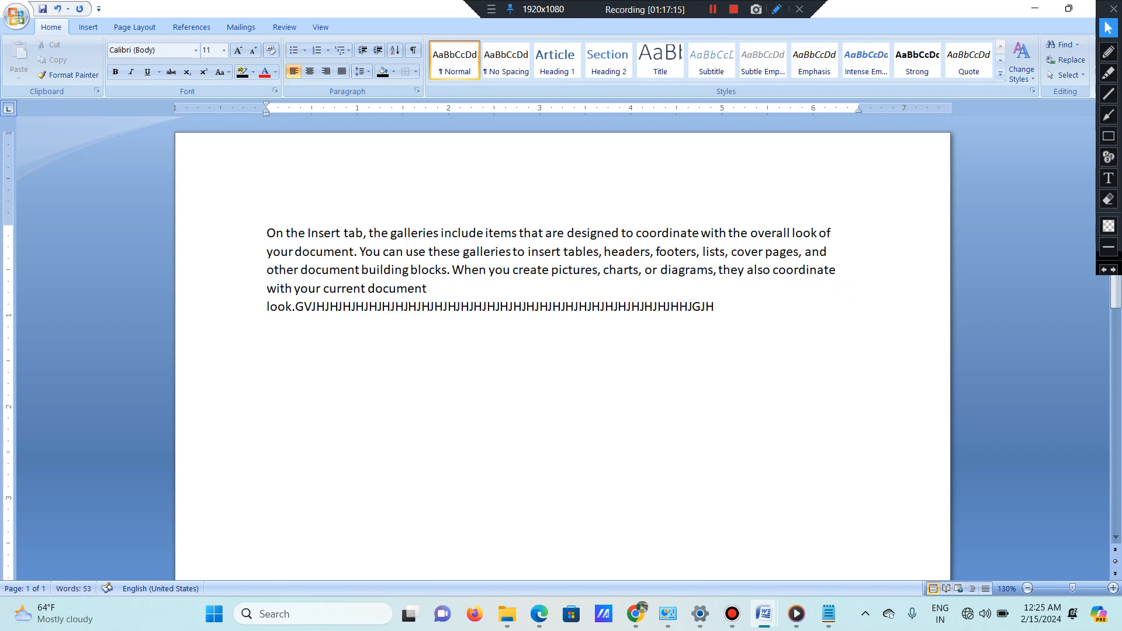
{"action": "type", "text": "HHHHHHHHHHHHHHHJJGHJGJ"}
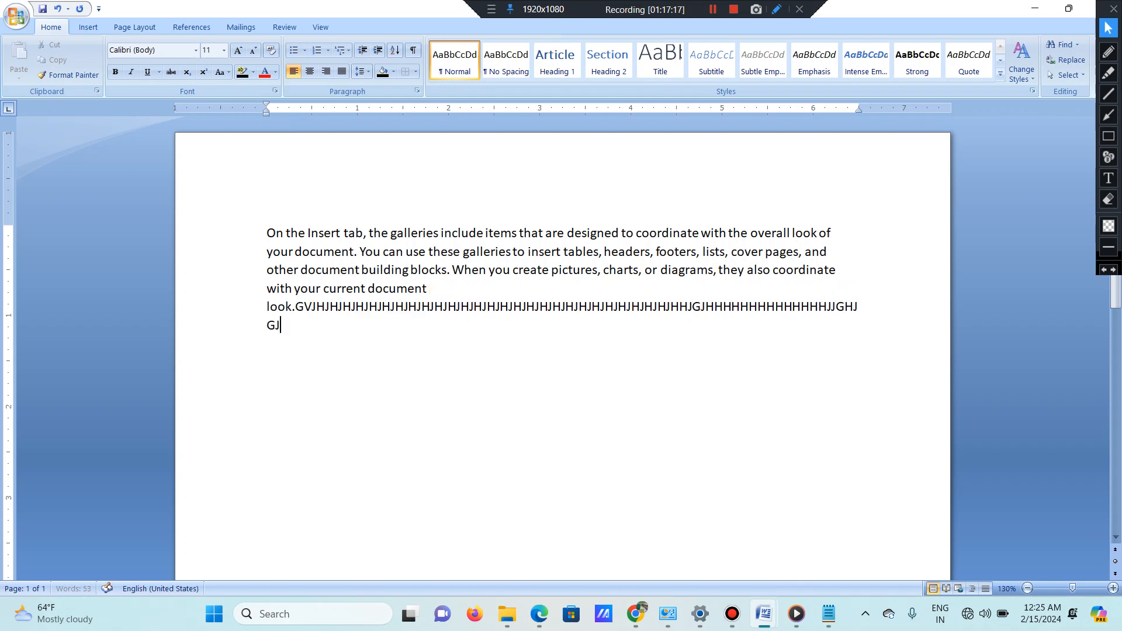
{"action": "left_click", "coordinate": [539, 346]}
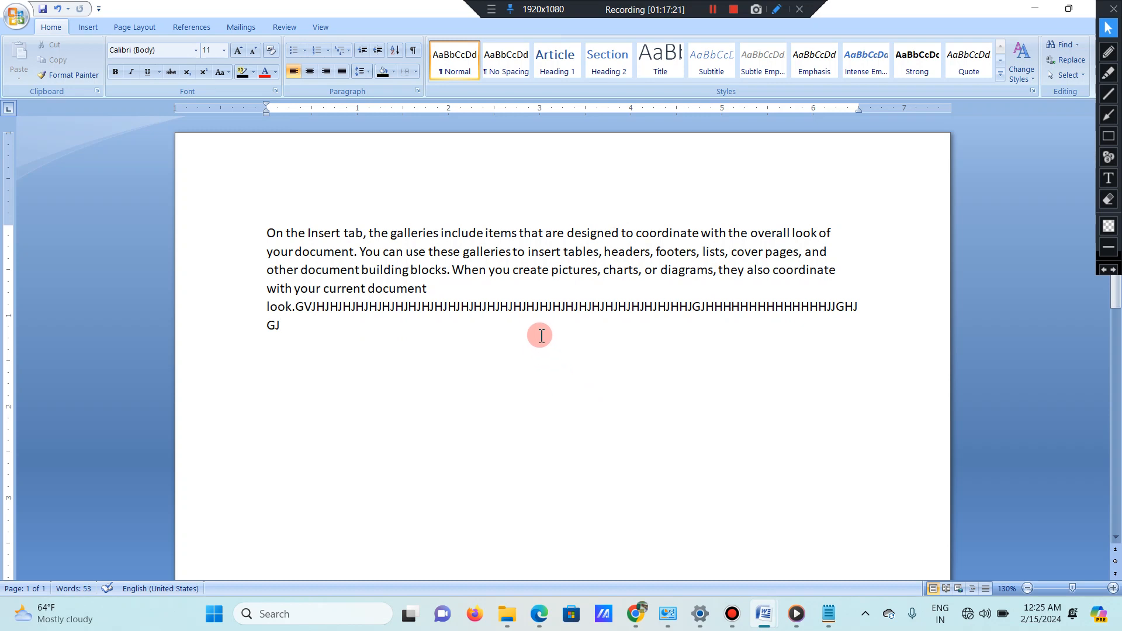
Step: Shorten the appended run of letters so the paragraph fits on four lines
{"action": "key", "text": "ctrl+z"}
{"action": "key", "text": "BackSpace"}
{"action": "key", "text": "BackSpace"}
{"action": "key", "text": "BackSpace"}
{"action": "key", "text": "BackSpace"}
{"action": "key", "text": "BackSpace"}
{"action": "key", "text": "BackSpace"}
{"action": "key", "text": "BackSpace"}
{"action": "key", "text": "BackSpace"}
{"action": "key", "text": "BackSpace"}
{"action": "key", "text": "BackSpace"}
{"action": "key", "text": "BackSpace"}
{"action": "key", "text": "BackSpace"}
{"action": "key", "text": "BackSpace"}
{"action": "key", "text": "BackSpace"}
{"action": "key", "text": "BackSpace"}
{"action": "key", "text": "BackSpace"}
{"action": "key", "text": "BackSpace"}
{"action": "key", "text": "BackSpace"}
{"action": "key", "text": "BackSpace"}
{"action": "key", "text": "BackSpace"}
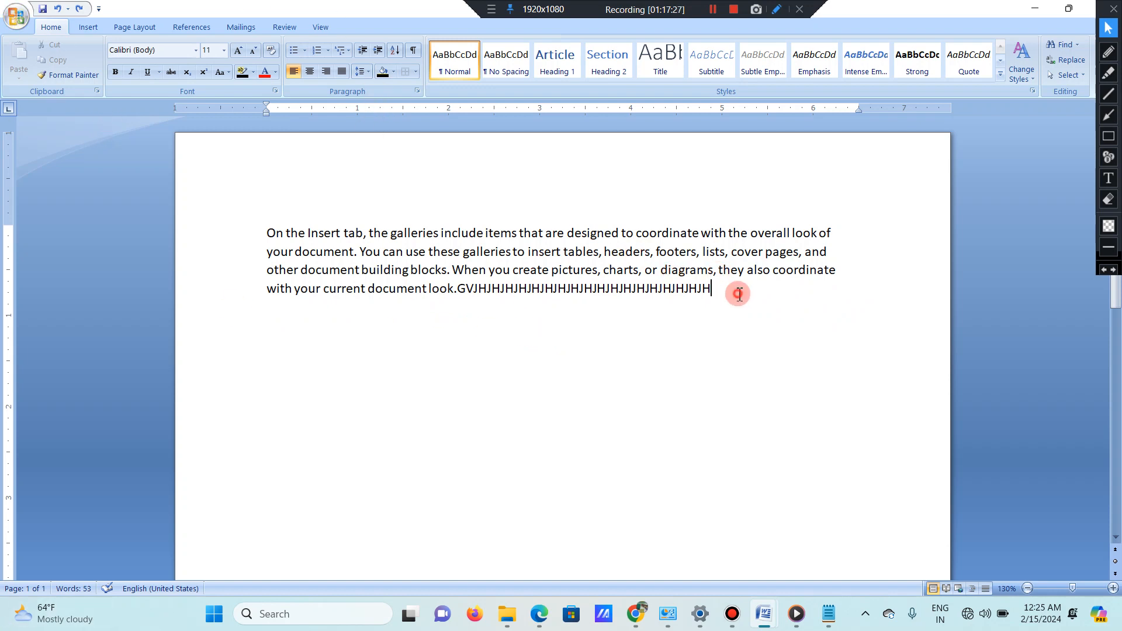
Step: Select the whole sample paragraph and increase its left indent to the 3-inch mark
{"action": "triple_click", "coordinate": [702, 288]}
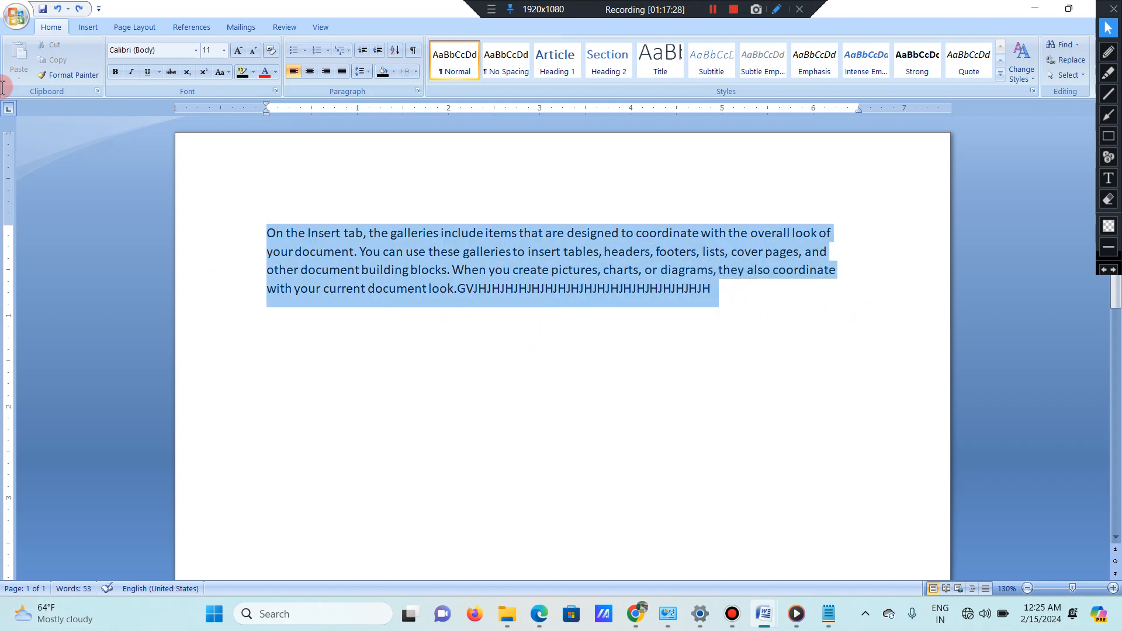
{"action": "left_click", "coordinate": [361, 53]}
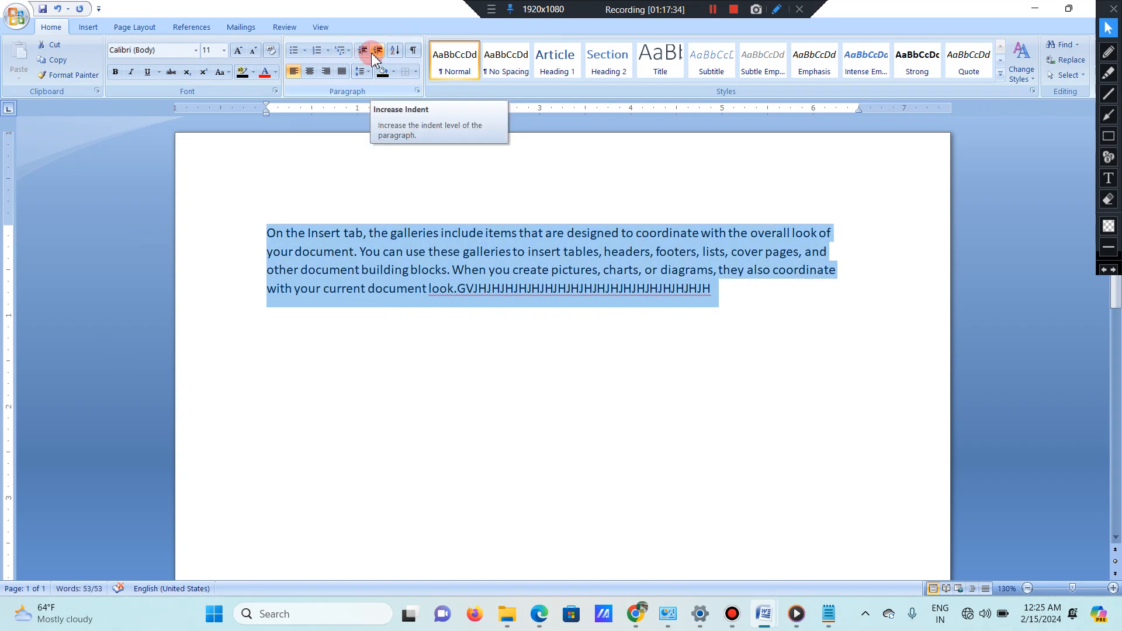
{"action": "left_click", "coordinate": [374, 52]}
{"action": "left_click", "coordinate": [374, 52]}
{"action": "left_click", "coordinate": [374, 52]}
{"action": "left_click", "coordinate": [374, 53]}
{"action": "left_click", "coordinate": [374, 52]}
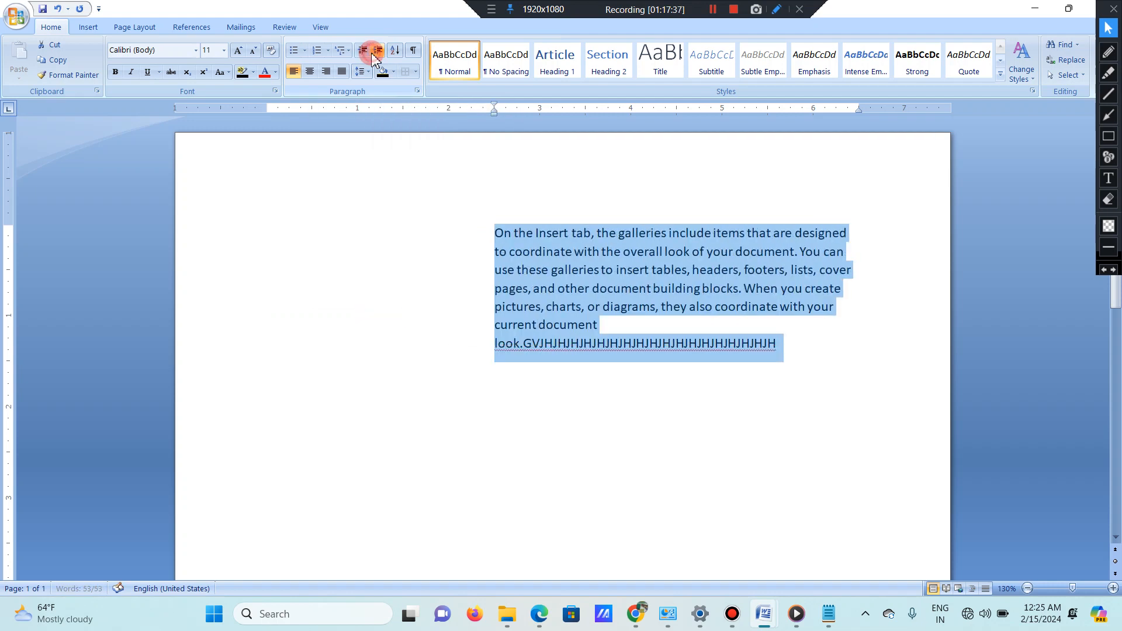
{"action": "left_click", "coordinate": [374, 53]}
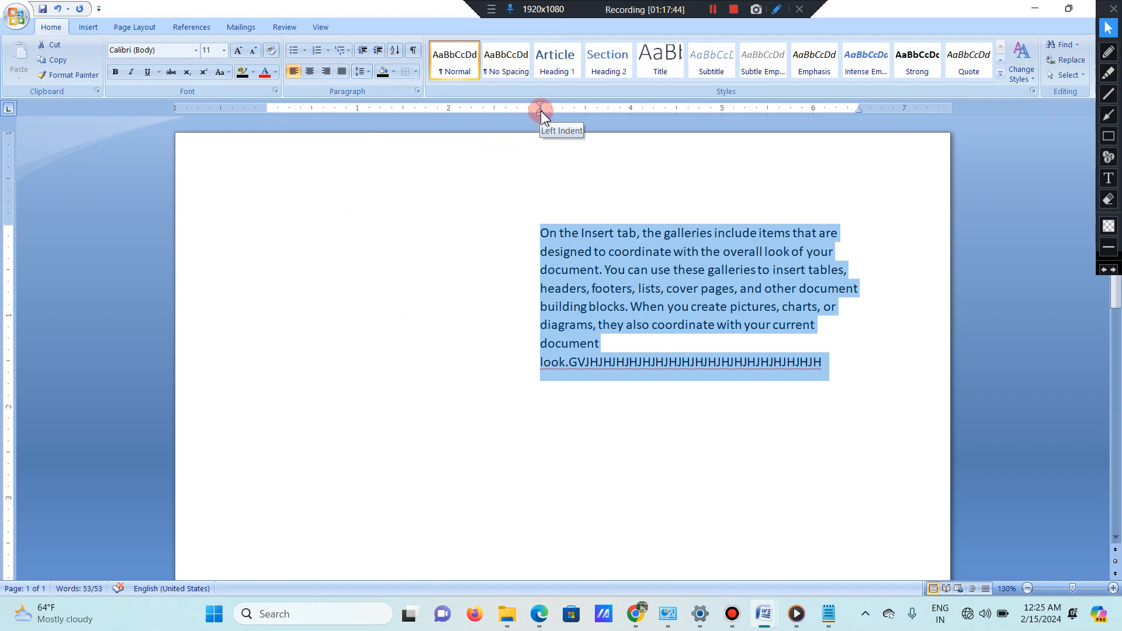
Step: Extend the indented paragraph with JEEFHNJDKFHNDSFSDFSD and add two lines below it, FDSKJFHDSJKFHSD and a longer one starting FDSFJLDSHFSDJKFH
{"action": "left_click", "coordinate": [827, 362]}
{"action": "type", "text": "JEEFHNJDKFHNDSFSDFSD"}
{"action": "key", "text": "Return"}
{"action": "type", "text": "FDSKJFHDSJKFHSD"}
{"action": "key", "text": "Return"}
{"action": "type", "text": "FDSFJLDSHFSDJKFH"}
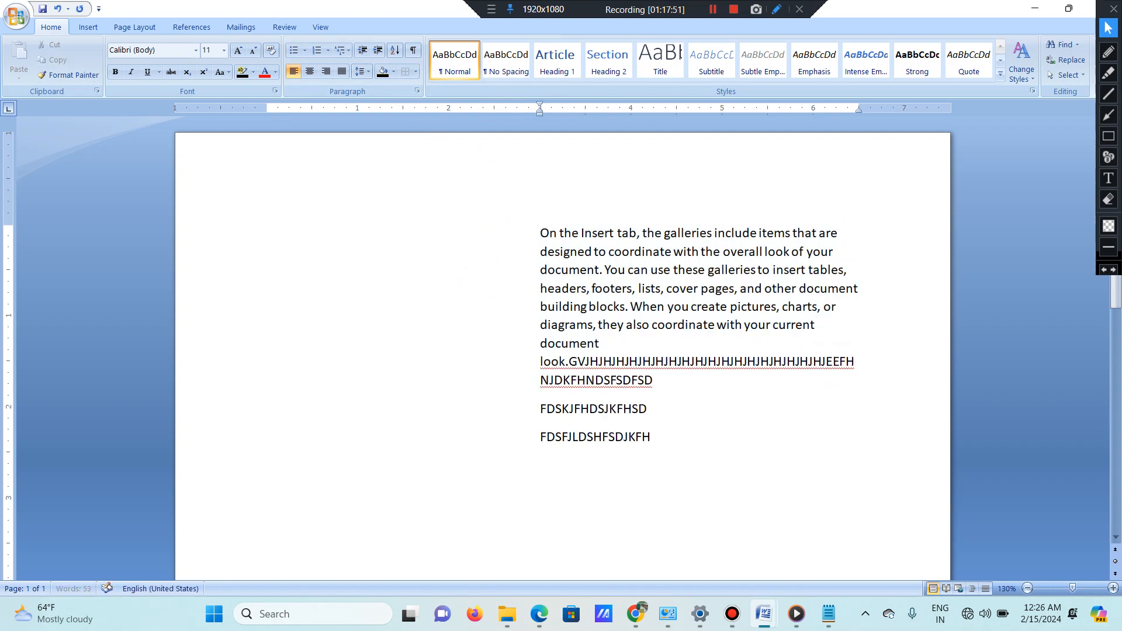
{"action": "type", "text": "SDJKHFSDJKFHSDJHFSDJKHFSDJKFHDSKJFSJFKSDJF"}
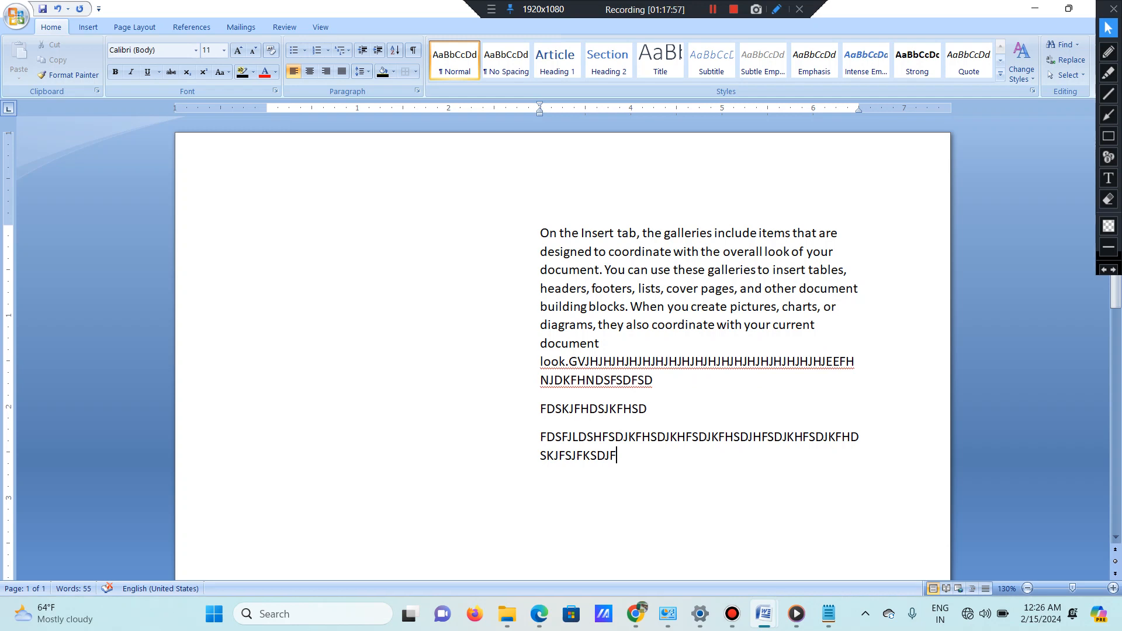
{"action": "key", "text": "Return"}
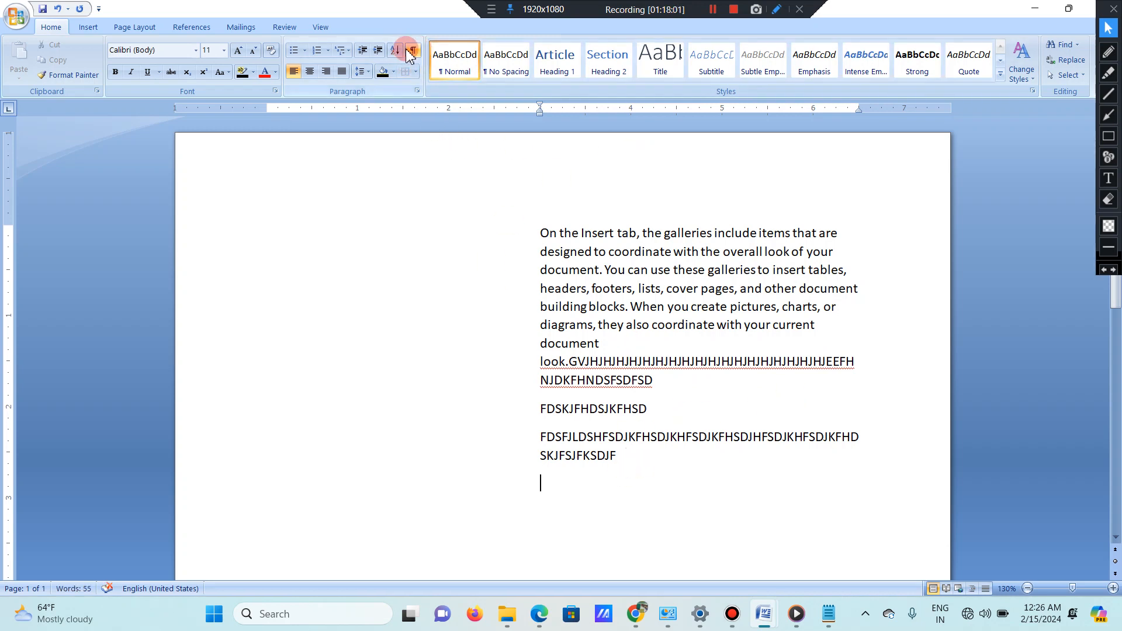
Step: Decrease the new line's indent to the 1.5-inch mark and enter three filler lines starting Kljcfkl, Vckxjv and kxcjxh
{"action": "left_click", "coordinate": [363, 51]}
{"action": "left_click", "coordinate": [363, 52]}
{"action": "left_click", "coordinate": [363, 51]}
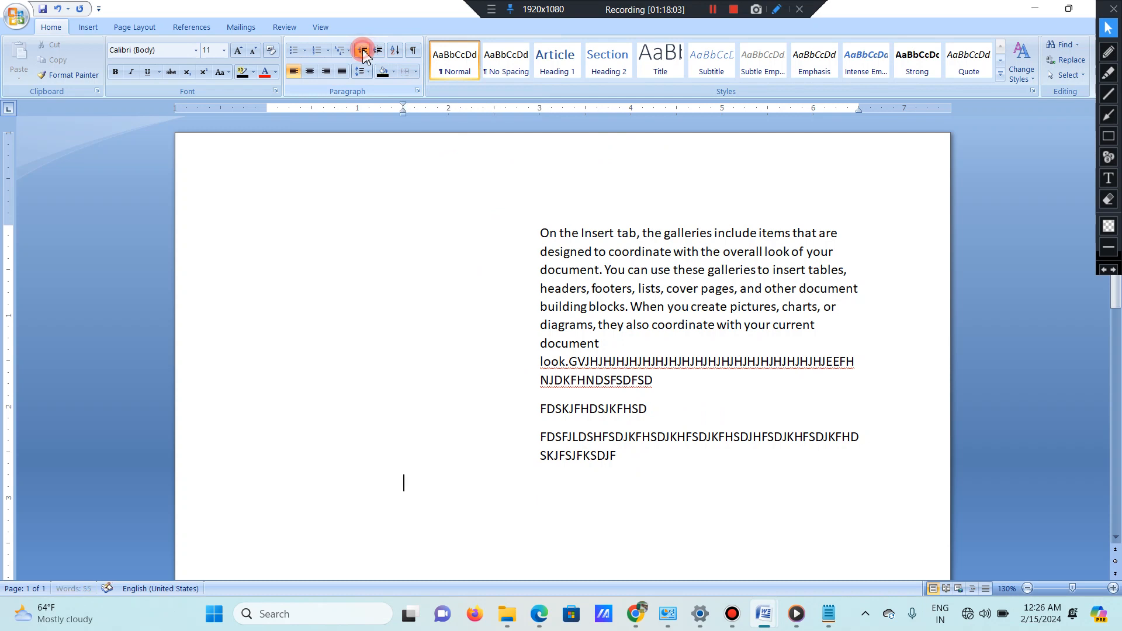
{"action": "type", "text": "kLJCFKLJCVKLXCJVKLCXJKVLCXJKVLCXJKLVJCXKLV"}
{"action": "key", "text": "Return"}
{"action": "type", "text": "vckxjvhcxjkvhcjkxvhcjkhvcjkxhvkcjx"}
{"action": "key", "text": "Return"}
{"action": "type", "text": "kxcjxhvxcjkhvkcxjvckxjvhcxjkvhjxckv"}
Step: Increase the indent of the line starting kxcjxh to the 2.5-inch mark
{"action": "left_click", "coordinate": [360, 50]}
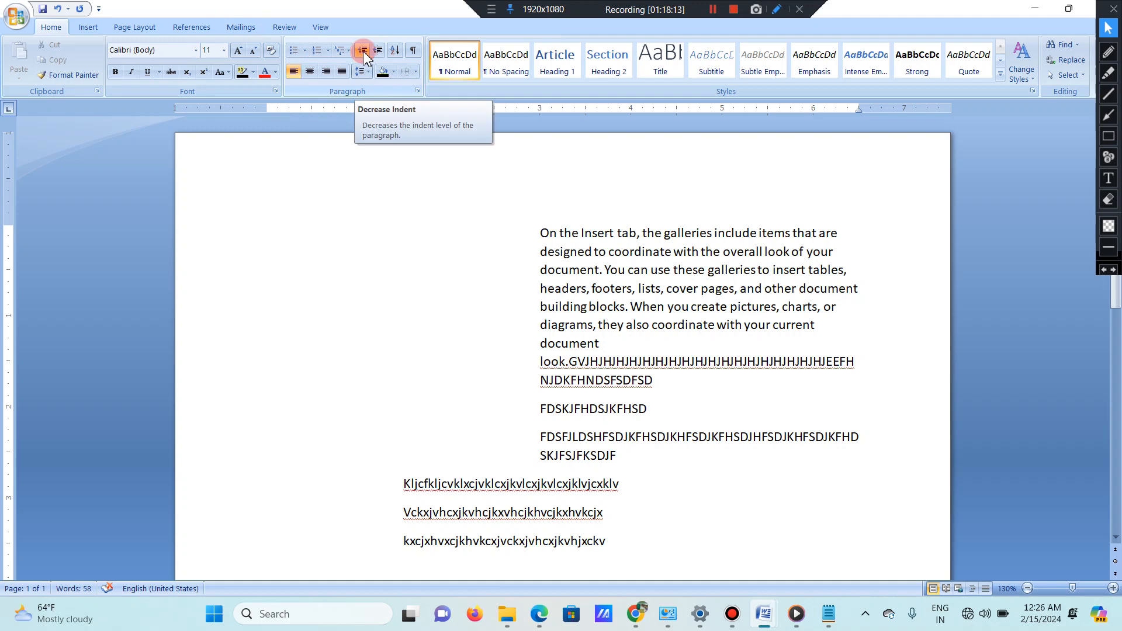
{"action": "left_click", "coordinate": [377, 51]}
{"action": "left_click", "coordinate": [377, 50]}
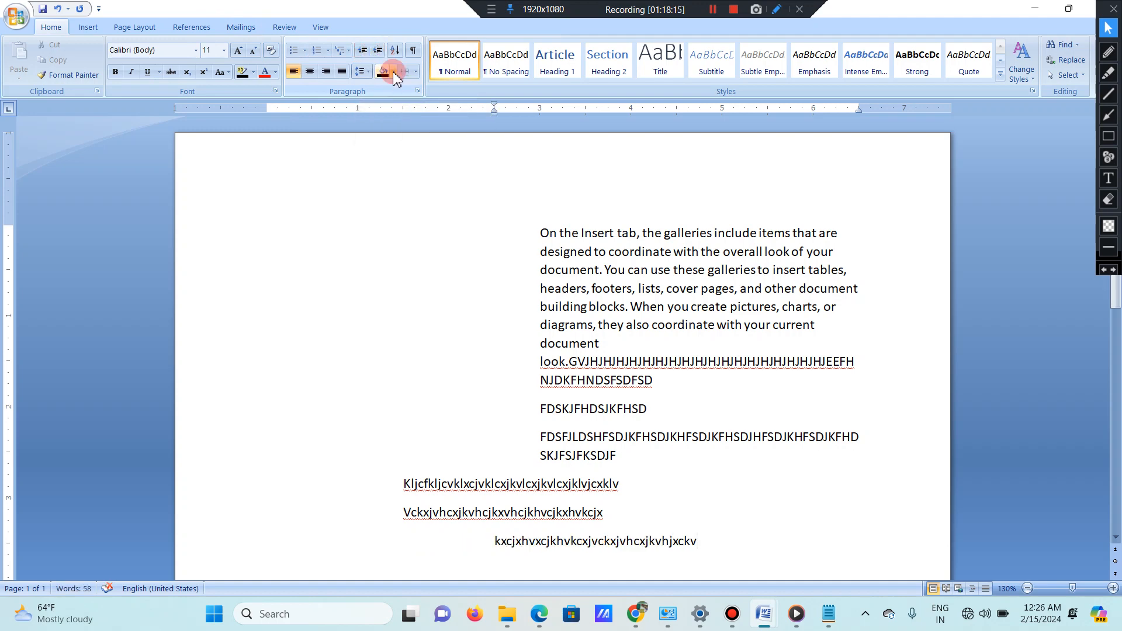
Step: Add a new line indented to the 6-inch mark and enter fiduhdfdshfsdkhfdjkfhdjkfhsdk
{"action": "key", "text": "Return"}
{"action": "scroll", "coordinate": [528, 191], "scroll_direction": "down", "scroll_amount": 3}
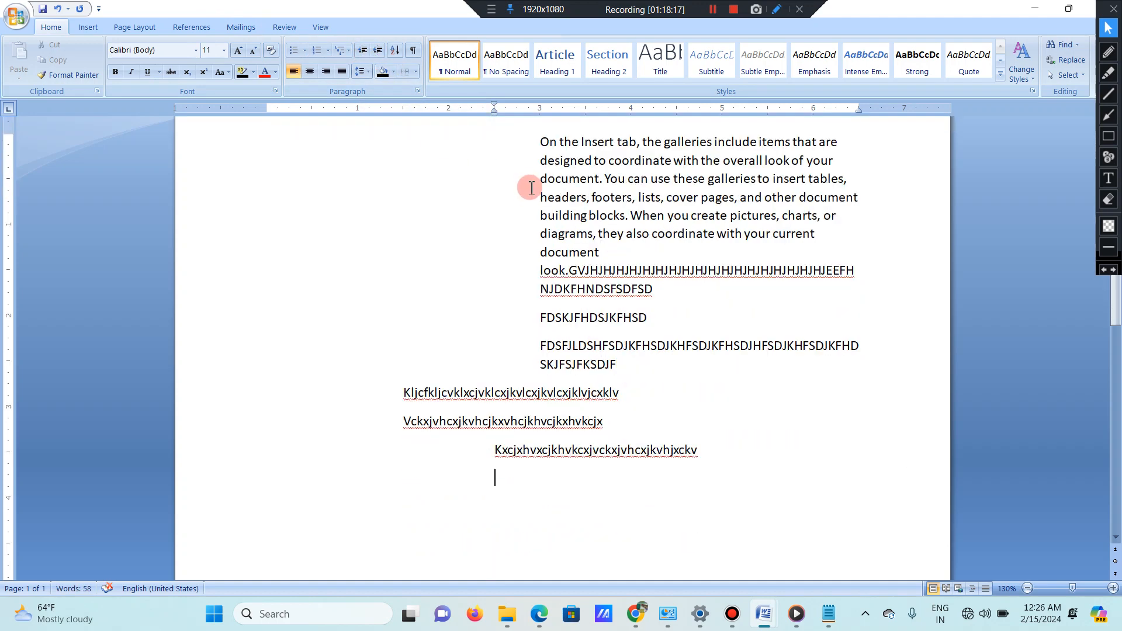
{"action": "left_click", "coordinate": [379, 52]}
{"action": "left_click", "coordinate": [380, 52]}
{"action": "left_click", "coordinate": [379, 51]}
{"action": "left_click", "coordinate": [379, 50]}
{"action": "left_click", "coordinate": [379, 50]}
{"action": "left_click", "coordinate": [378, 51]}
{"action": "left_click", "coordinate": [379, 50]}
{"action": "type", "text": "fiduhdfdshfsdkhfdjkfhdjkfhsdk"}
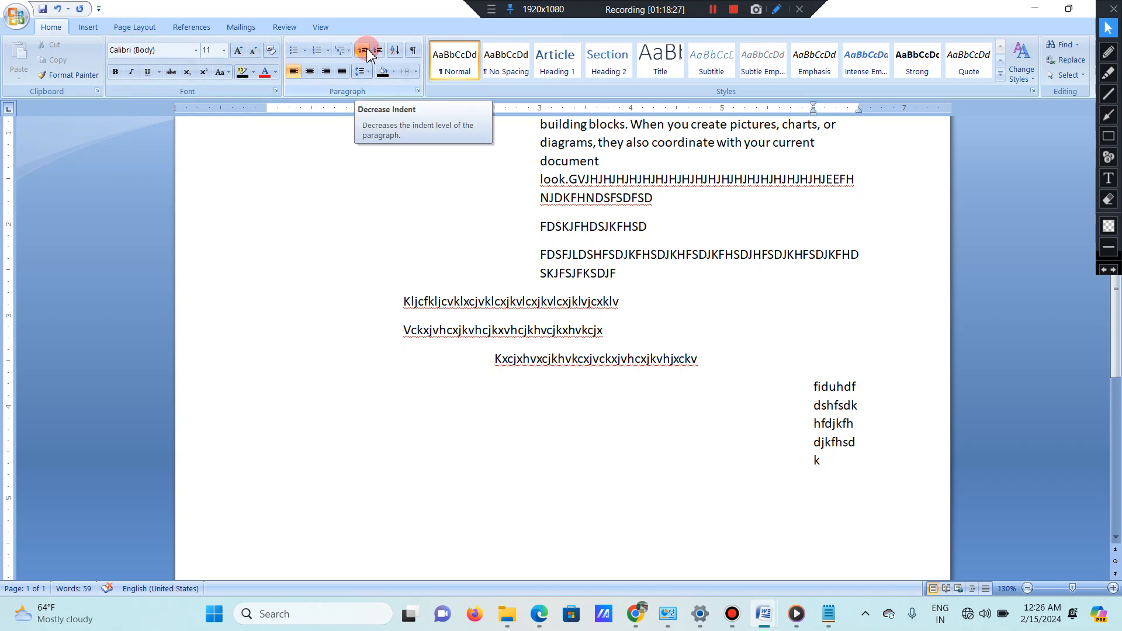
Step: Clear the document, generate two sample paragraphs with =rand(2), and place the insertion point at the end of the second one
{"action": "scroll", "coordinate": [459, 212], "scroll_direction": "up", "scroll_amount": 3}
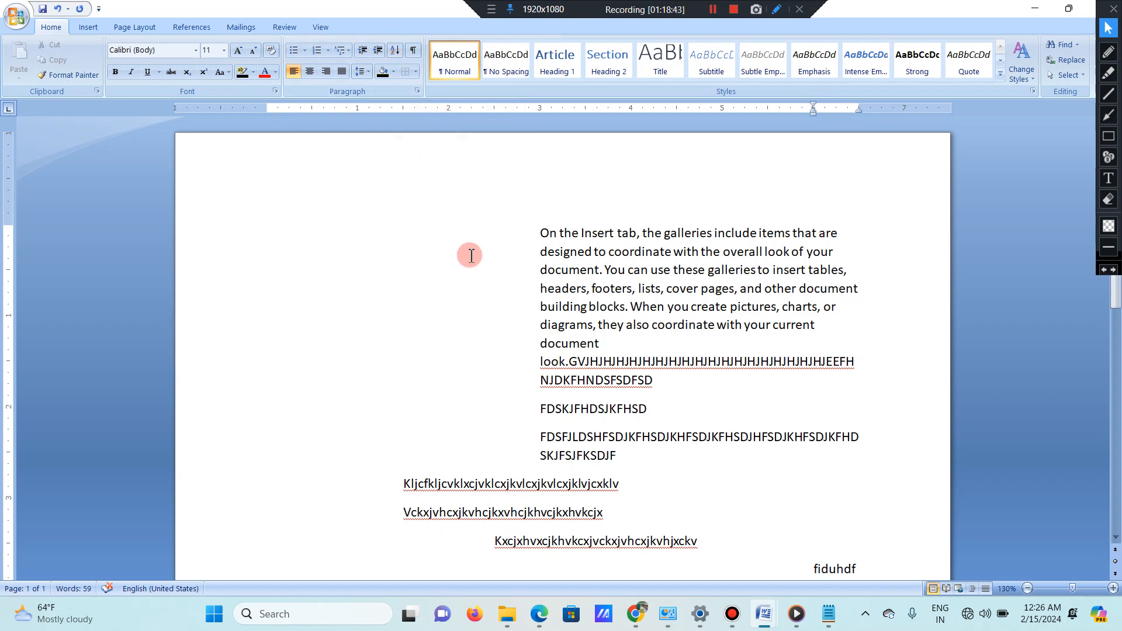
{"action": "key", "text": "ctrl+a"}
{"action": "key", "text": "BackSpace"}
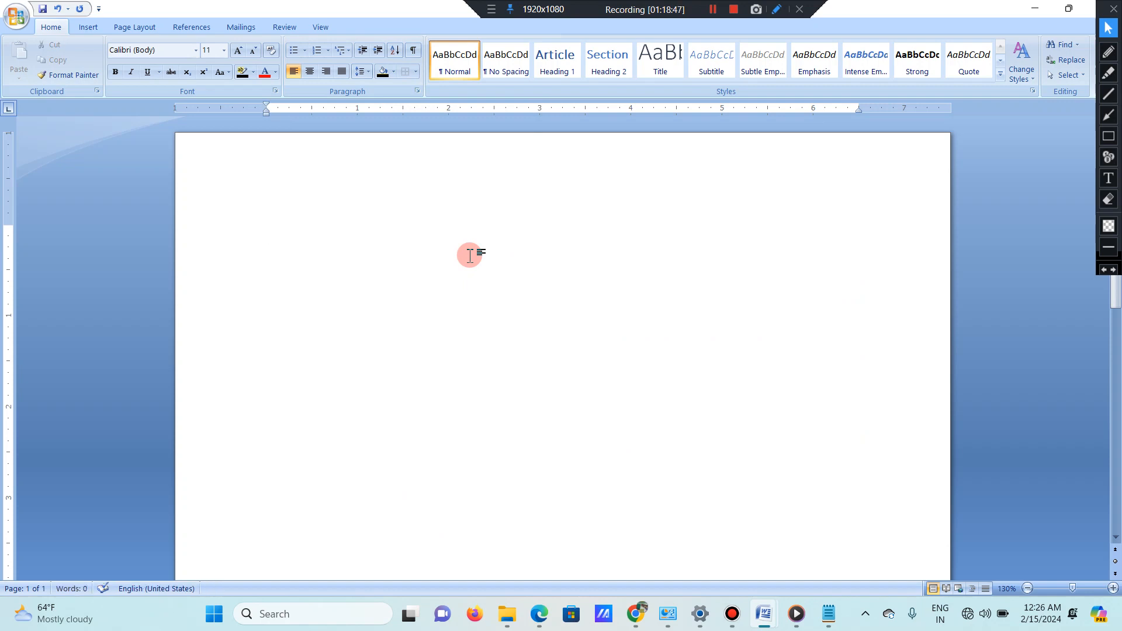
{"action": "type", "text": "=rand"}
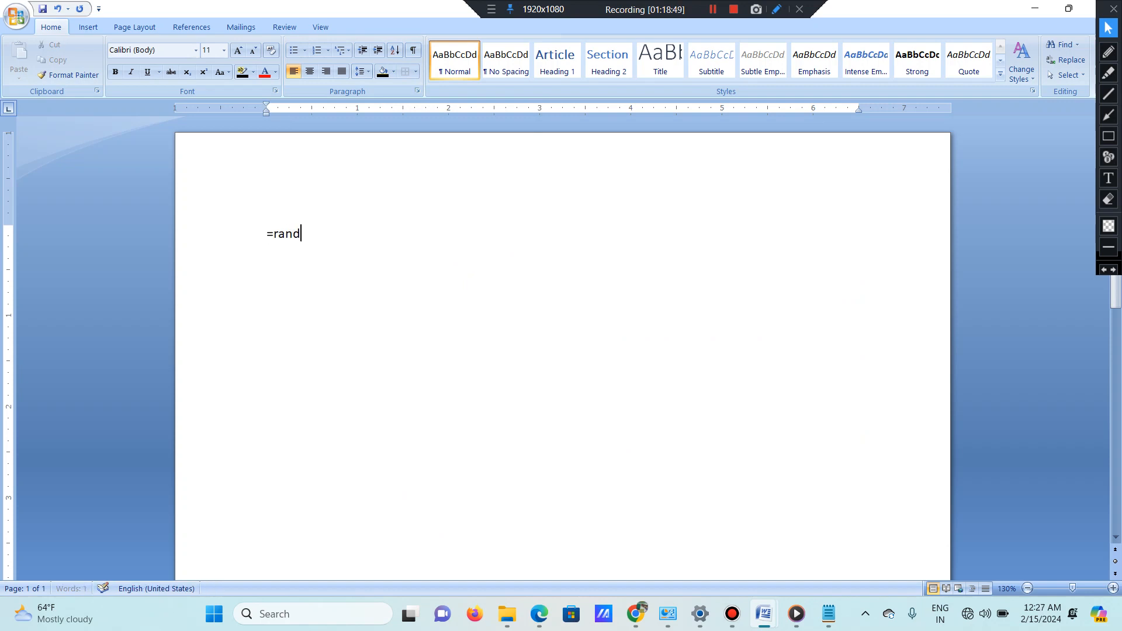
{"action": "type", "text": "(2)"}
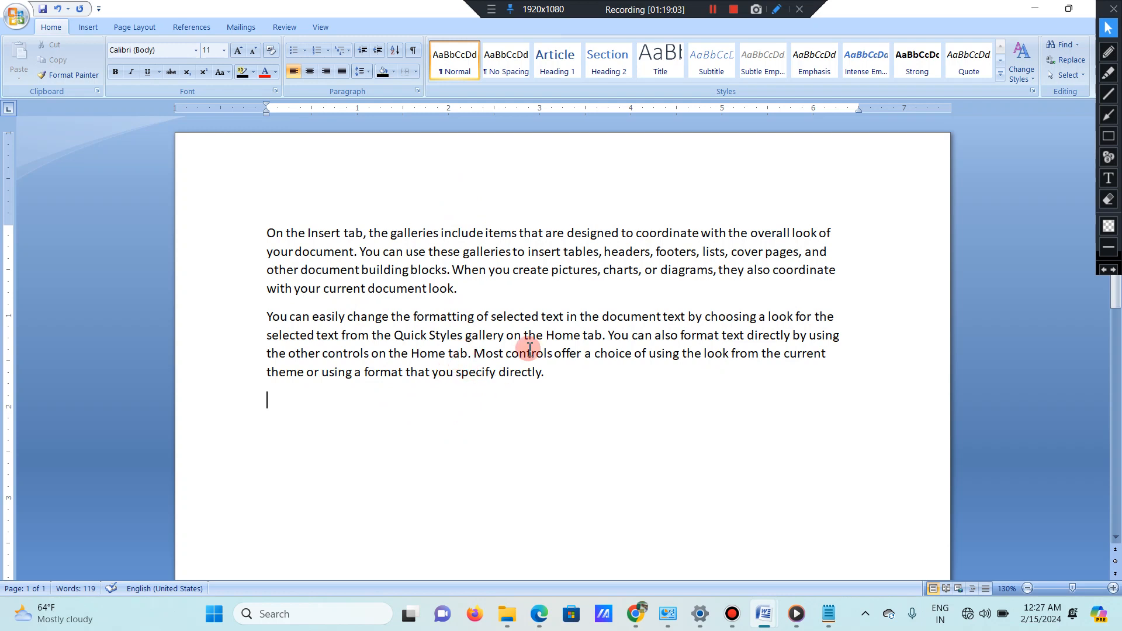
{"action": "key", "text": "Return"}
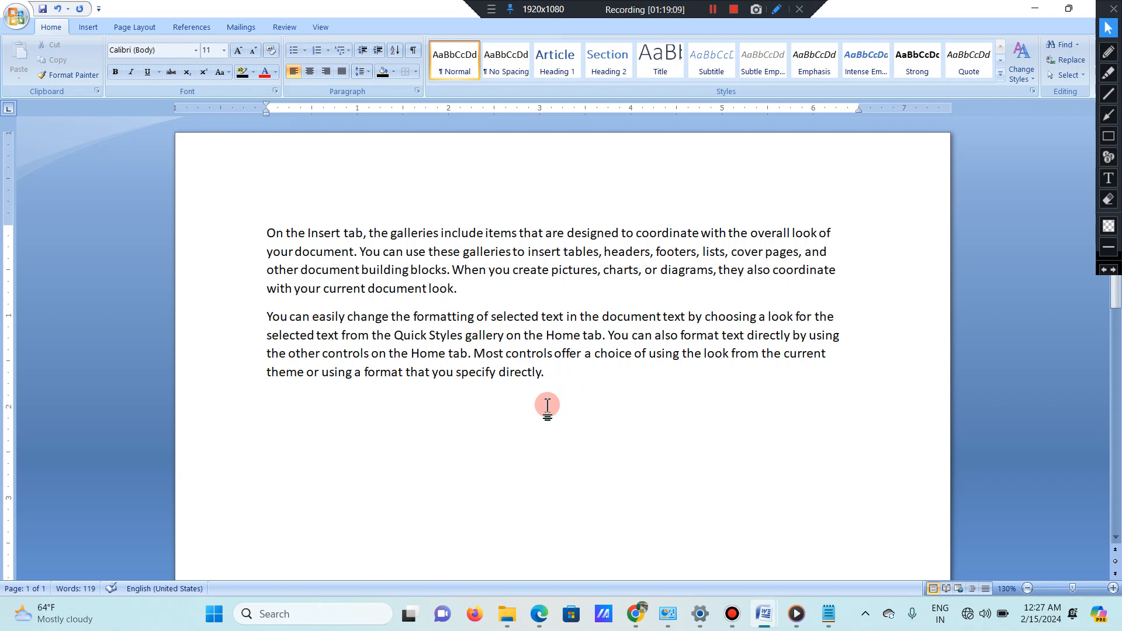
{"action": "left_click", "coordinate": [562, 373]}
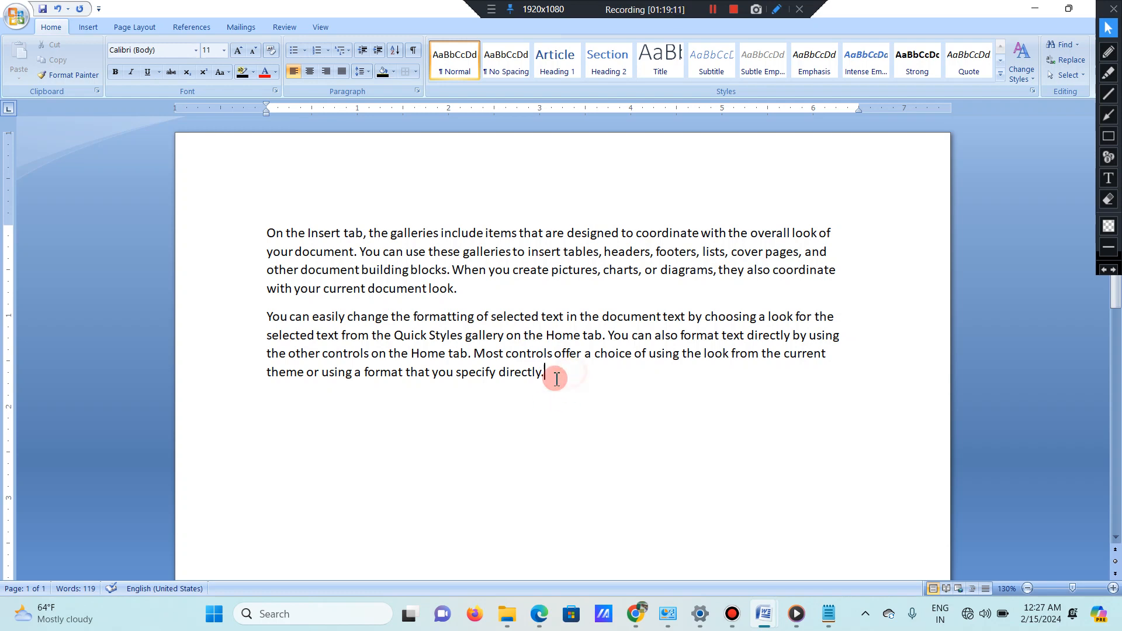
Step: Sort the two sample paragraphs by paragraph text in descending order
{"action": "left_click_drag", "start_coordinate": [546, 376], "coordinate": [155, 216]}
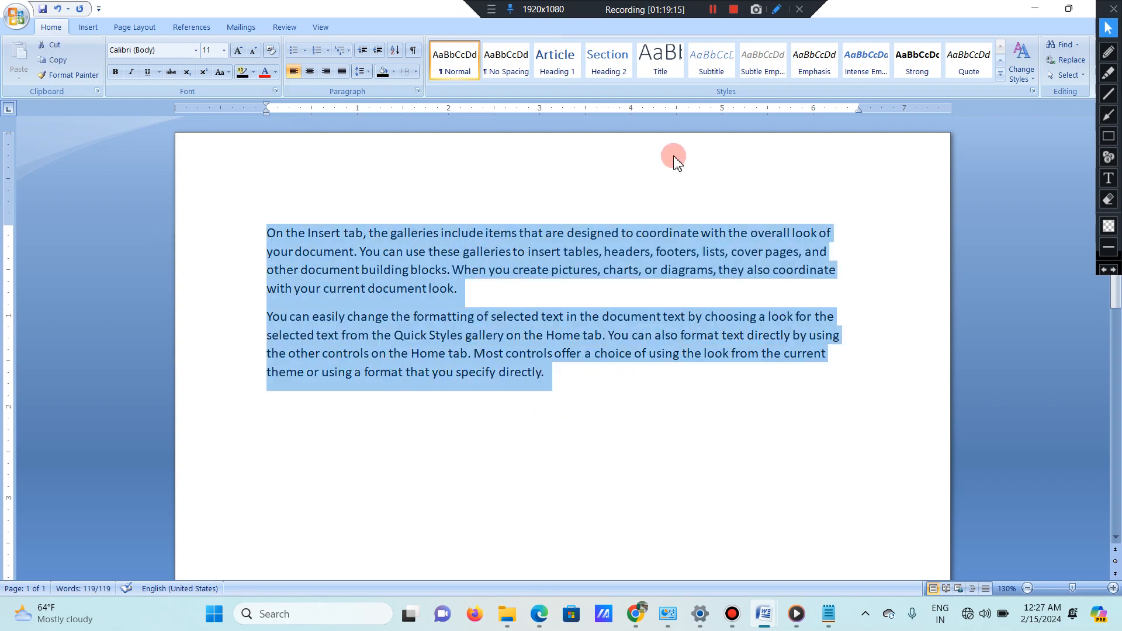
{"action": "left_click", "coordinate": [394, 52]}
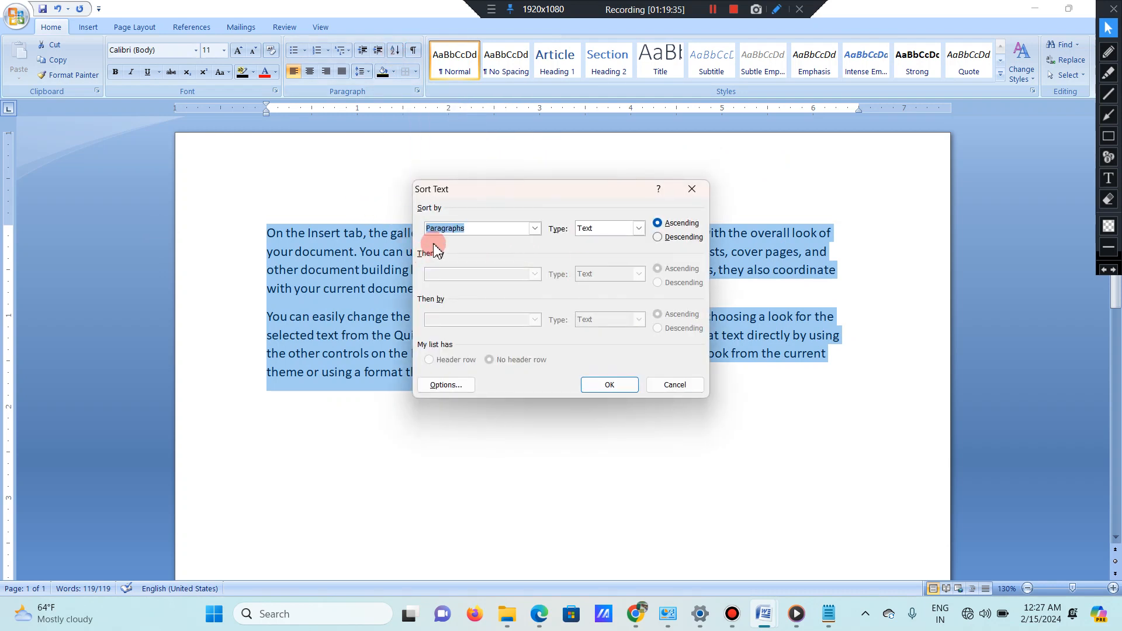
{"action": "left_click", "coordinate": [474, 229]}
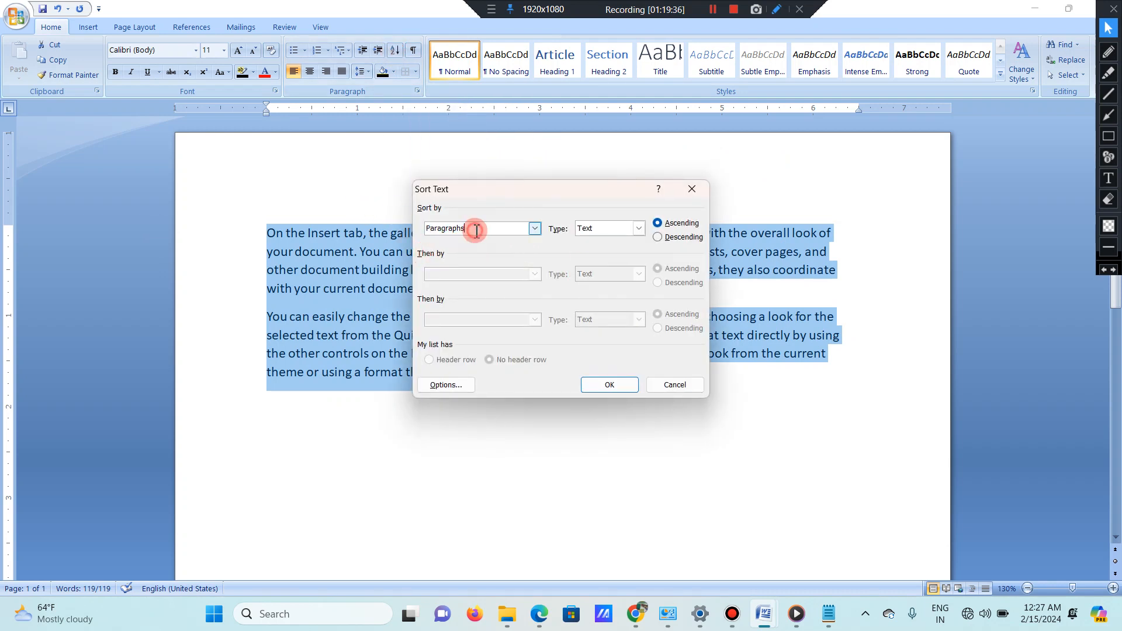
{"action": "left_click", "coordinate": [608, 227]}
{"action": "left_click", "coordinate": [607, 227]}
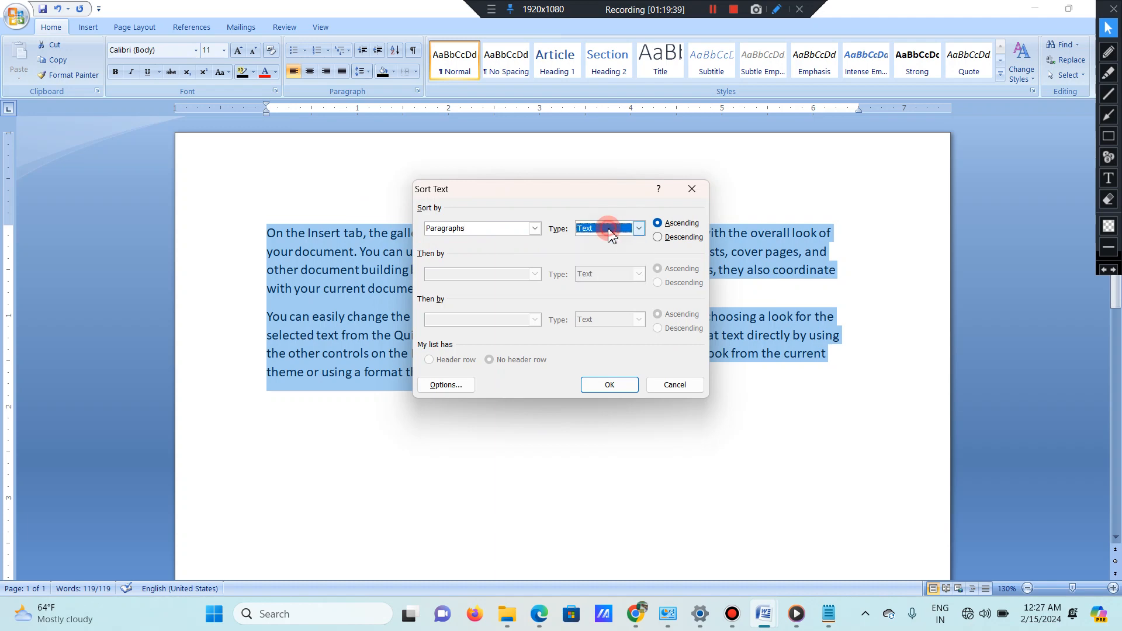
{"action": "left_click", "coordinate": [658, 237]}
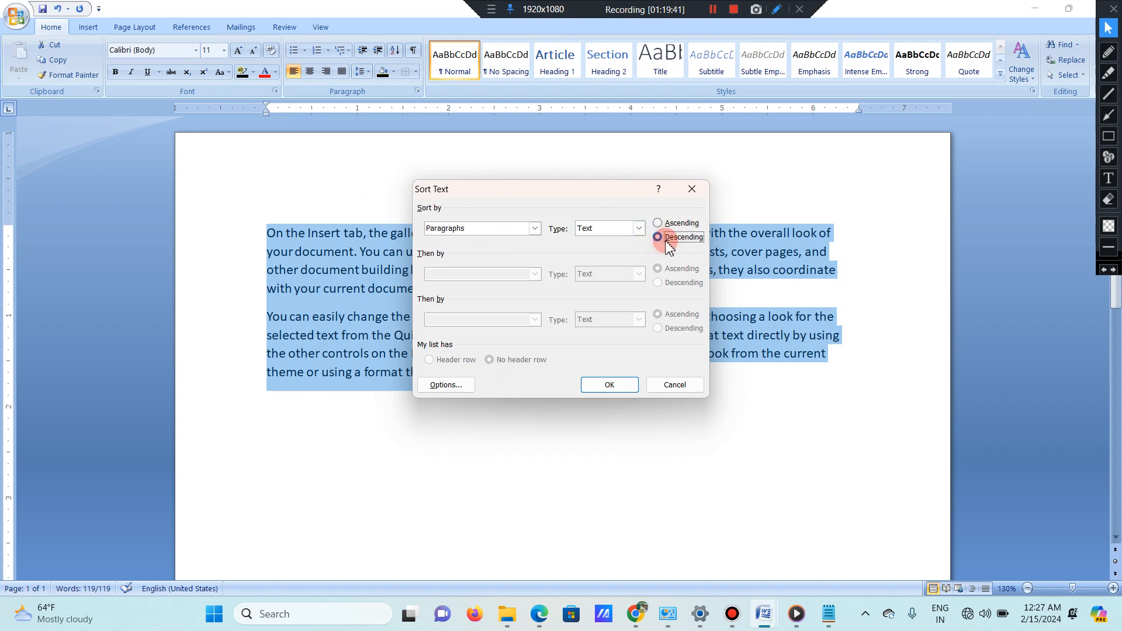
{"action": "left_click", "coordinate": [619, 390]}
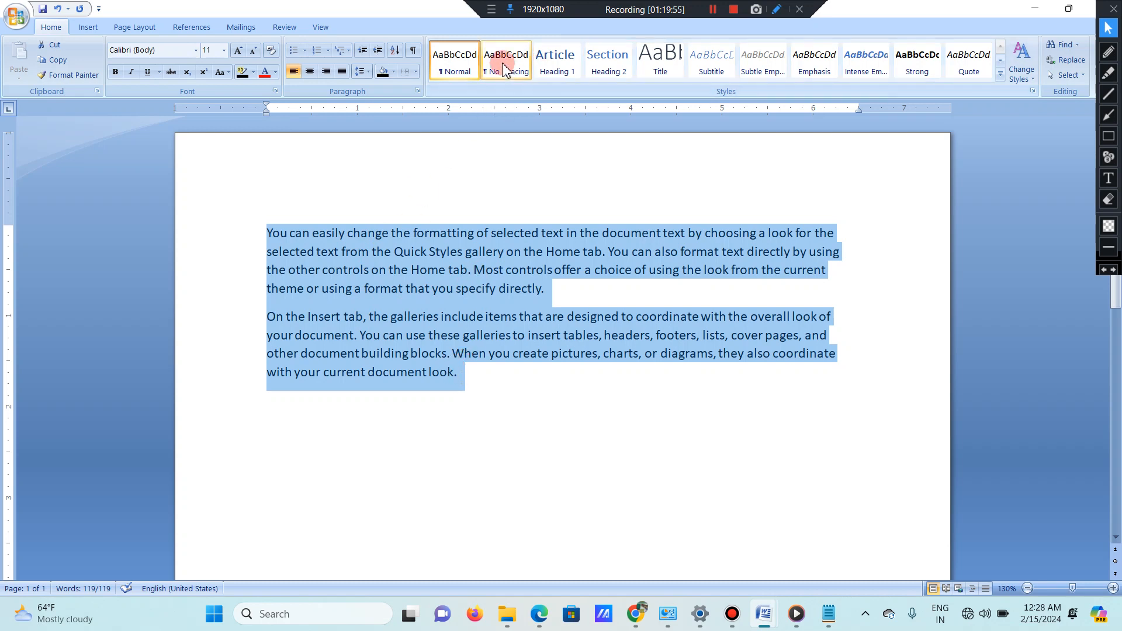
Step: Sort the two selected paragraphs again by text, in ascending order
{"action": "left_click", "coordinate": [389, 55]}
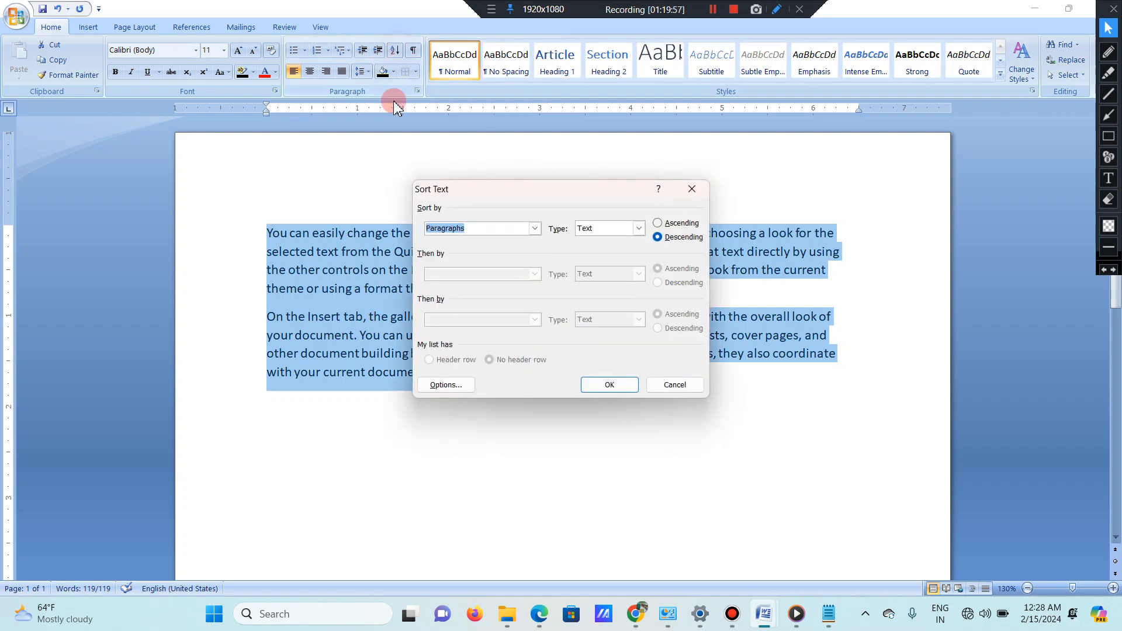
{"action": "left_click", "coordinate": [658, 223]}
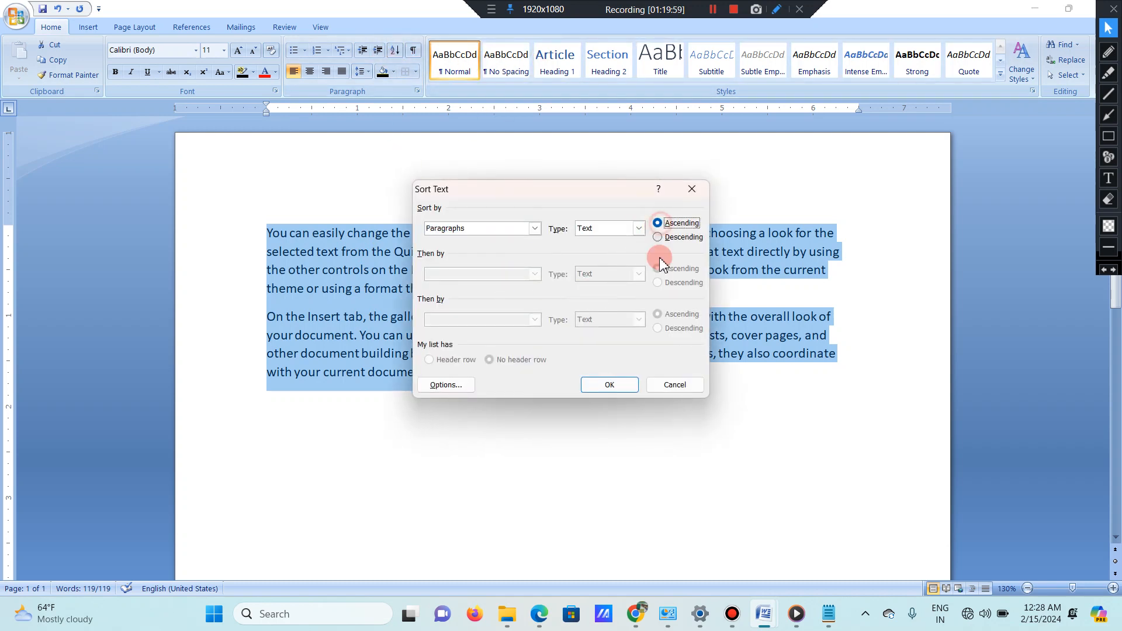
{"action": "left_click", "coordinate": [609, 384]}
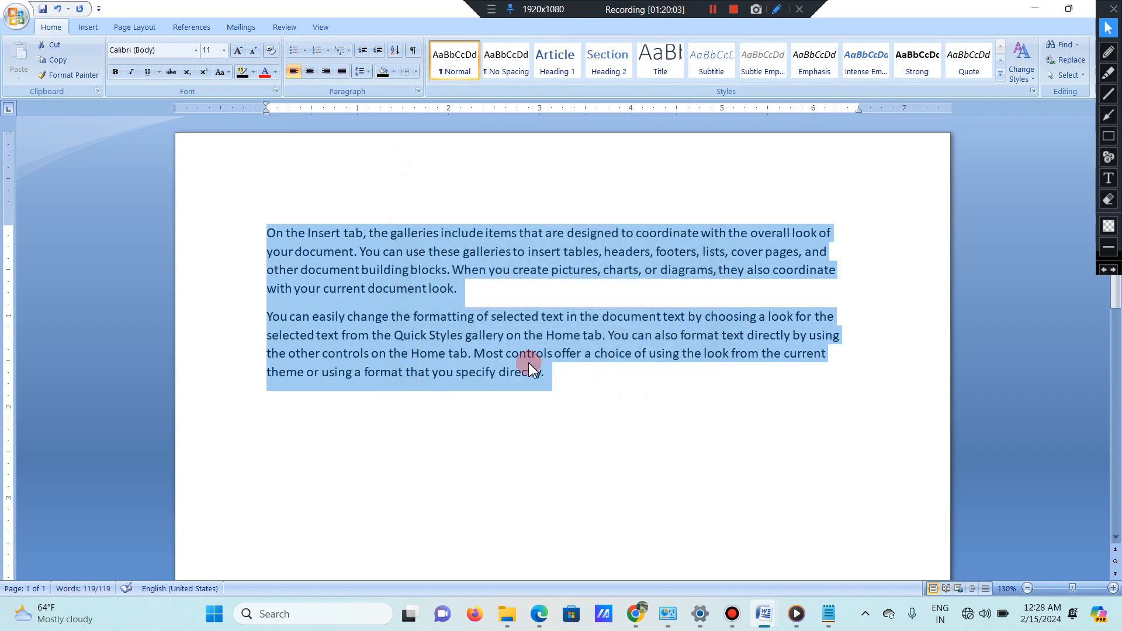
Step: Clear the document and enter the numbers 1, 2, 3 and 4 on separate lines
{"action": "key", "text": "Delete"}
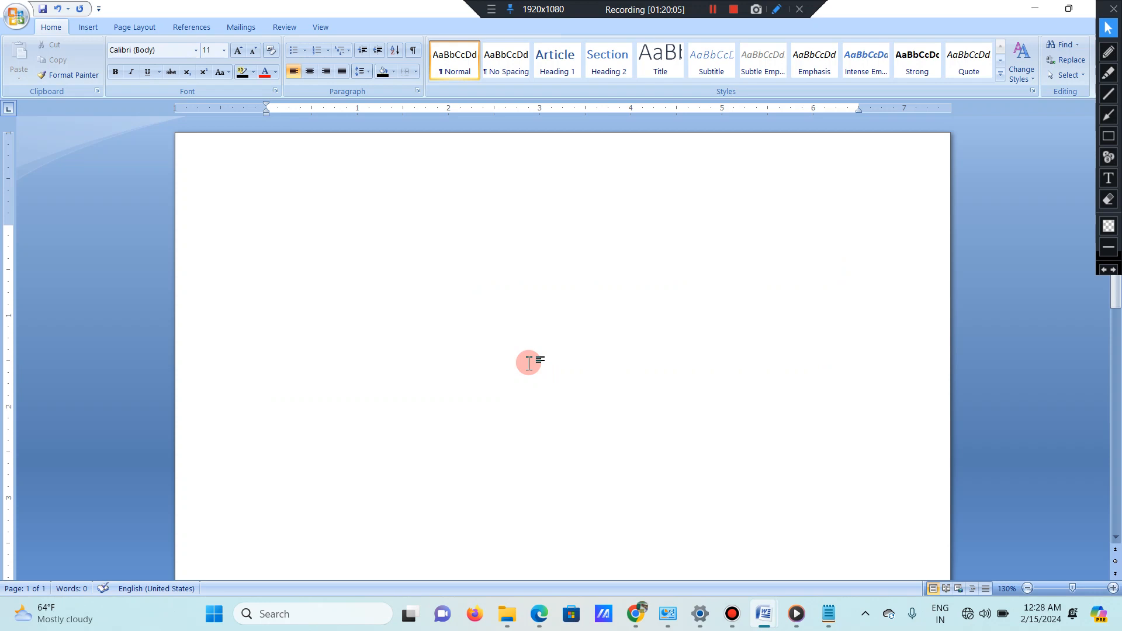
{"action": "type", "text": "1"}
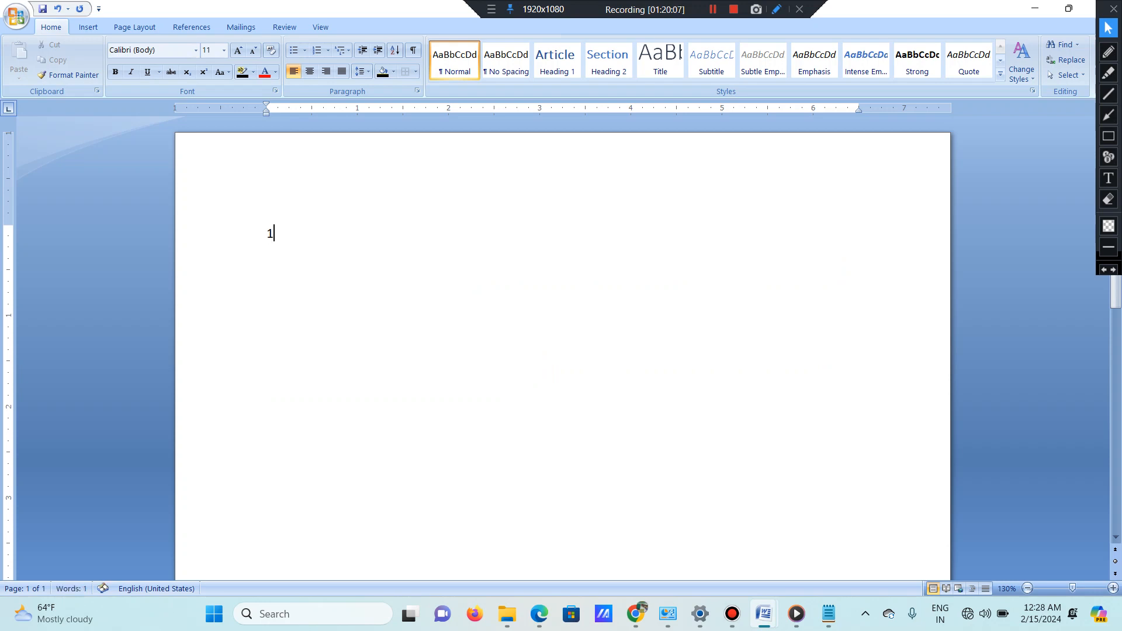
{"action": "key", "text": "Return"}
{"action": "type", "text": "21"}
{"action": "key", "text": "BackSpace"}
{"action": "key", "text": "Return"}
{"action": "type", "text": "3"}
{"action": "key", "text": "Return"}
{"action": "type", "text": "4"}
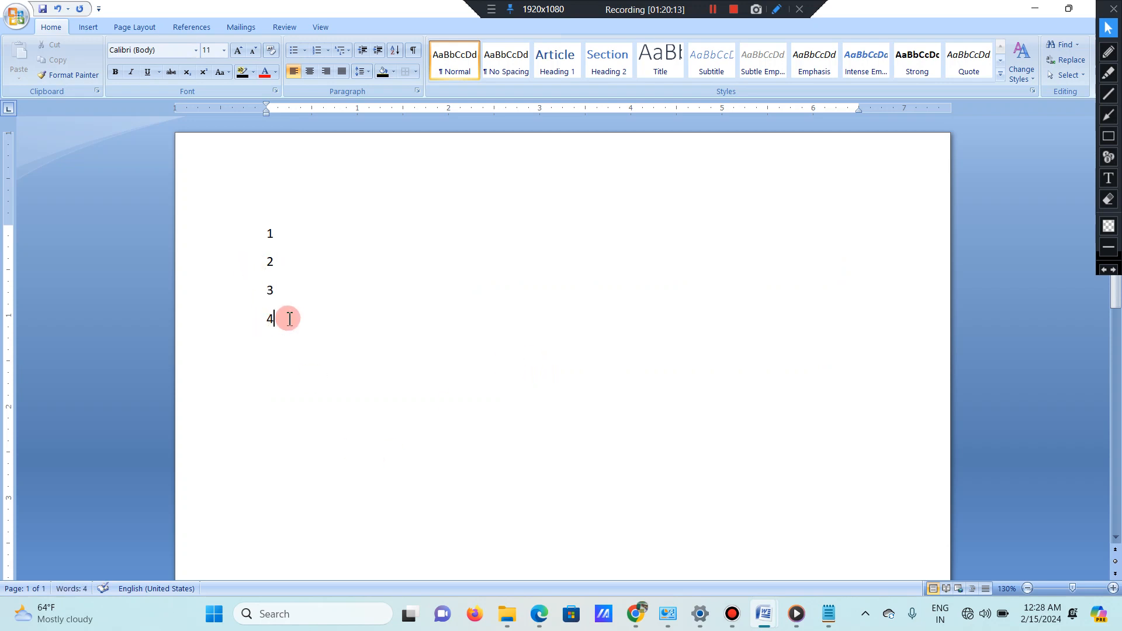
Step: Sort the four number lines in descending numeric order, and delete them from the document
{"action": "left_click_drag", "start_coordinate": [290, 317], "coordinate": [243, 235]}
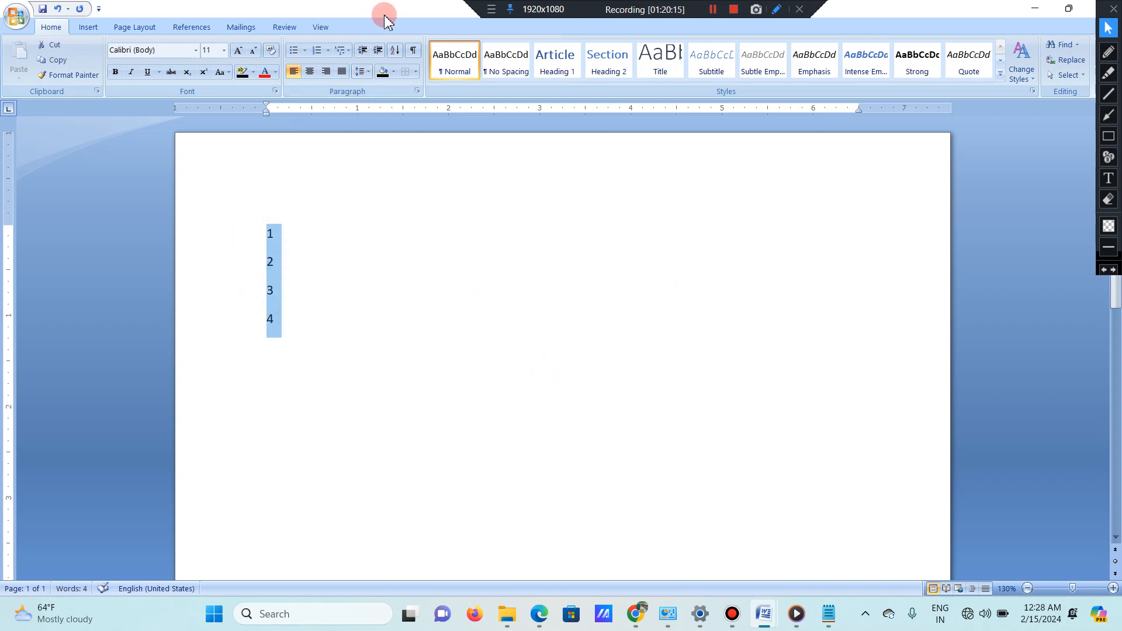
{"action": "left_click", "coordinate": [395, 50]}
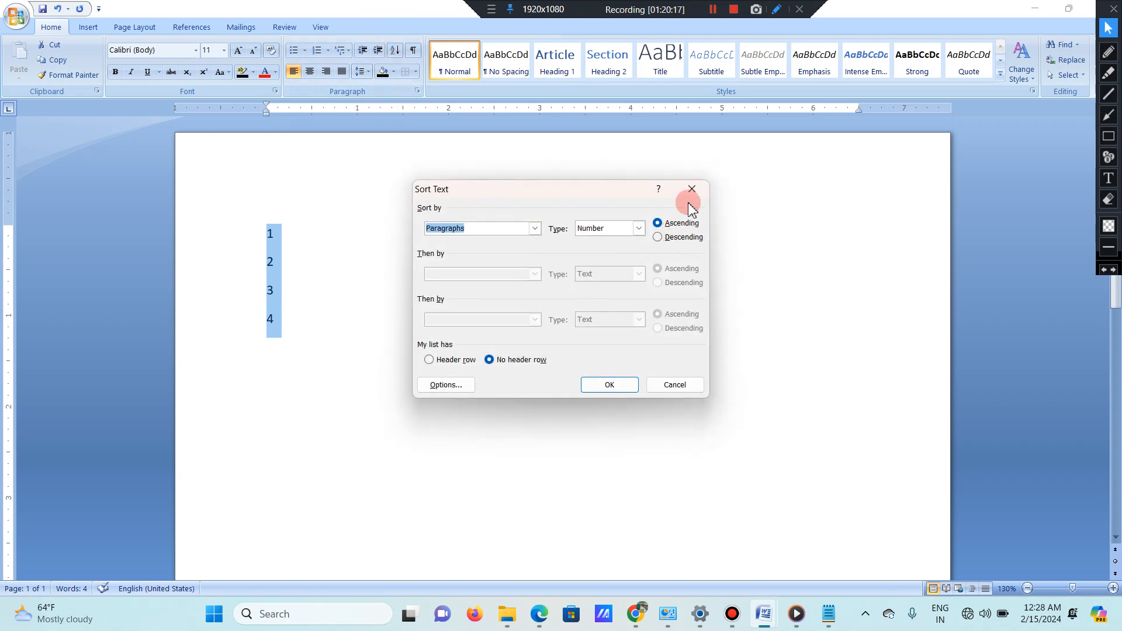
{"action": "left_click", "coordinate": [678, 238]}
{"action": "left_click", "coordinate": [619, 385]}
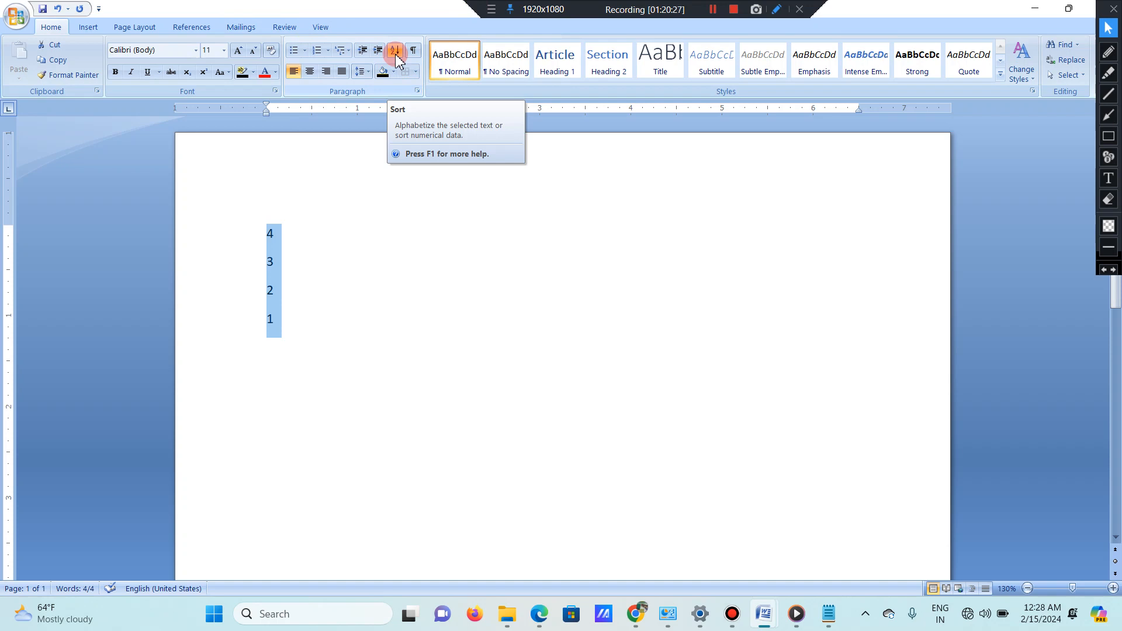
{"action": "key", "text": "Delete"}
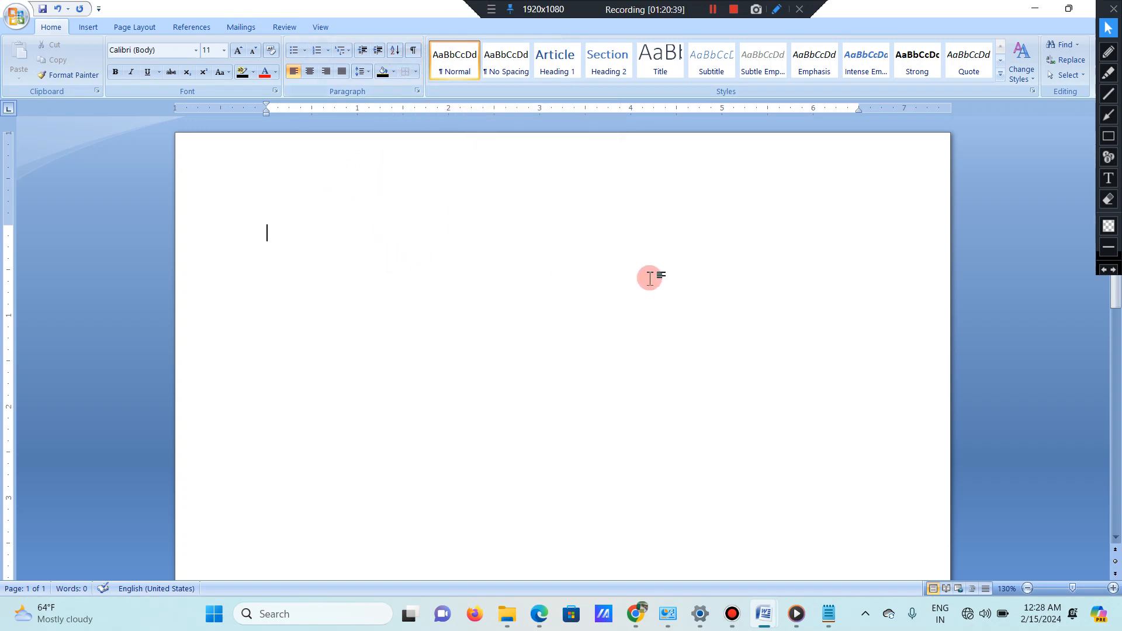
{"action": "type", "text": "=ran"}
{"action": "key", "text": "BackSpace"}
{"action": "key", "text": "BackSpace"}
{"action": "key", "text": "BackSpace"}
{"action": "key", "text": "BackSpace"}
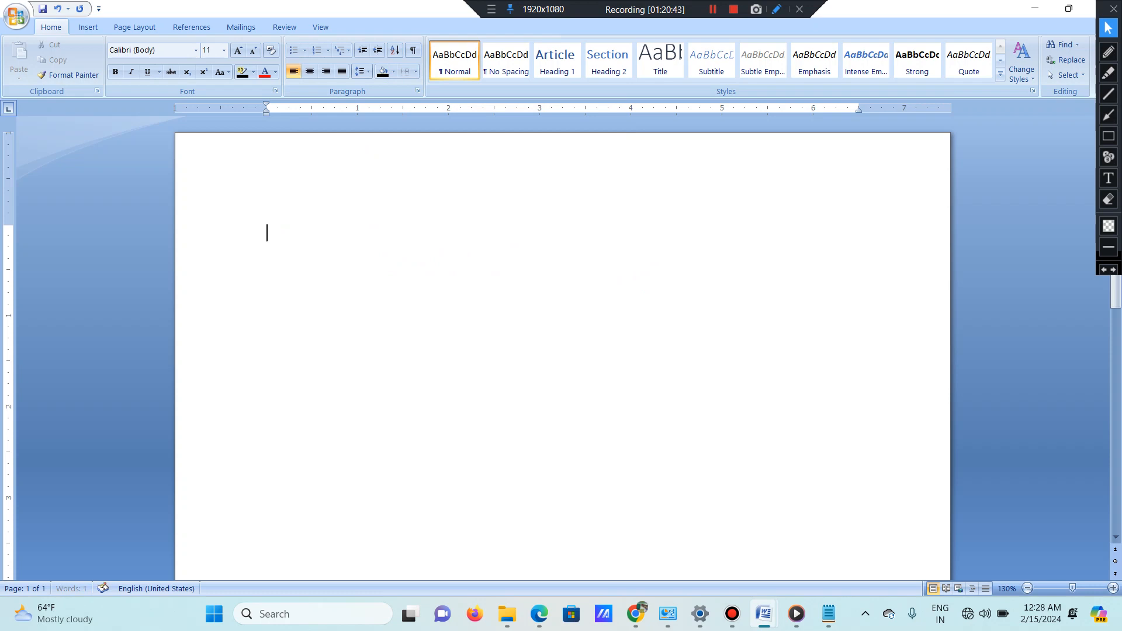
Step: Enter a NAME line with a first name set apart by spaces, and a DOB line with FJSDHLFJDS set apart by ten tabs
{"action": "type", "text": "NAMEVISHA"}
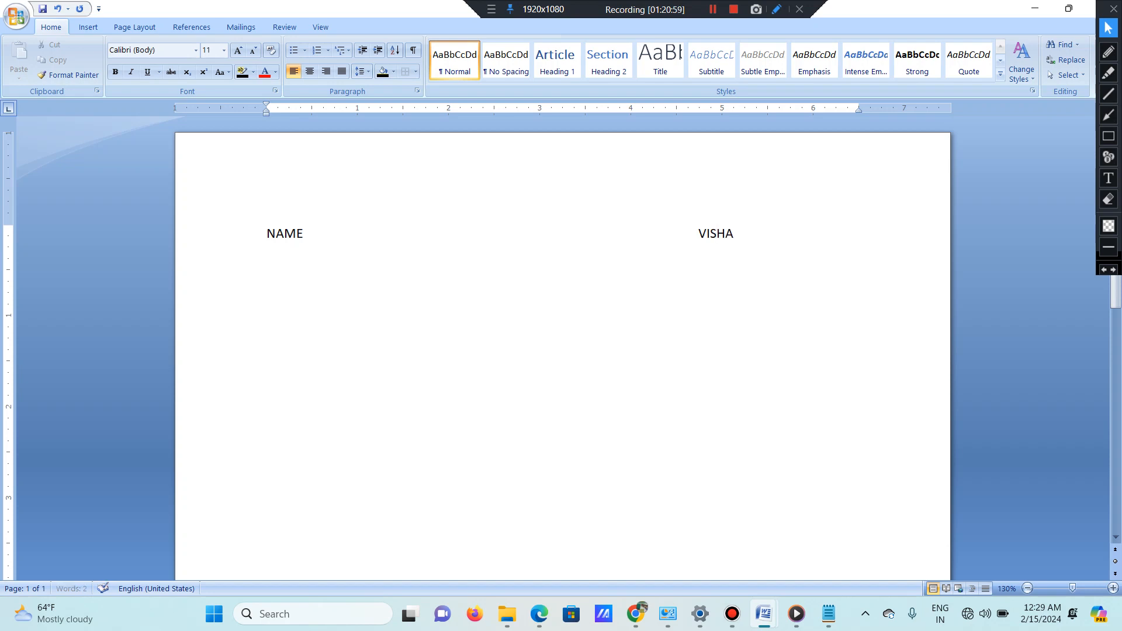
{"action": "key", "text": "Return"}
{"action": "type", "text": "DOB"}
{"action": "key", "text": "Tab"}
{"action": "key", "text": "Tab"}
{"action": "key", "text": "Tab"}
{"action": "key", "text": "Tab"}
{"action": "key", "text": "Tab"}
{"action": "key", "text": "Tab"}
{"action": "key", "text": "Tab"}
{"action": "key", "text": "Tab"}
{"action": "key", "text": "Tab"}
{"action": "key", "text": "Tab"}
{"action": "type", "text": "FJSDHLFJDS"}
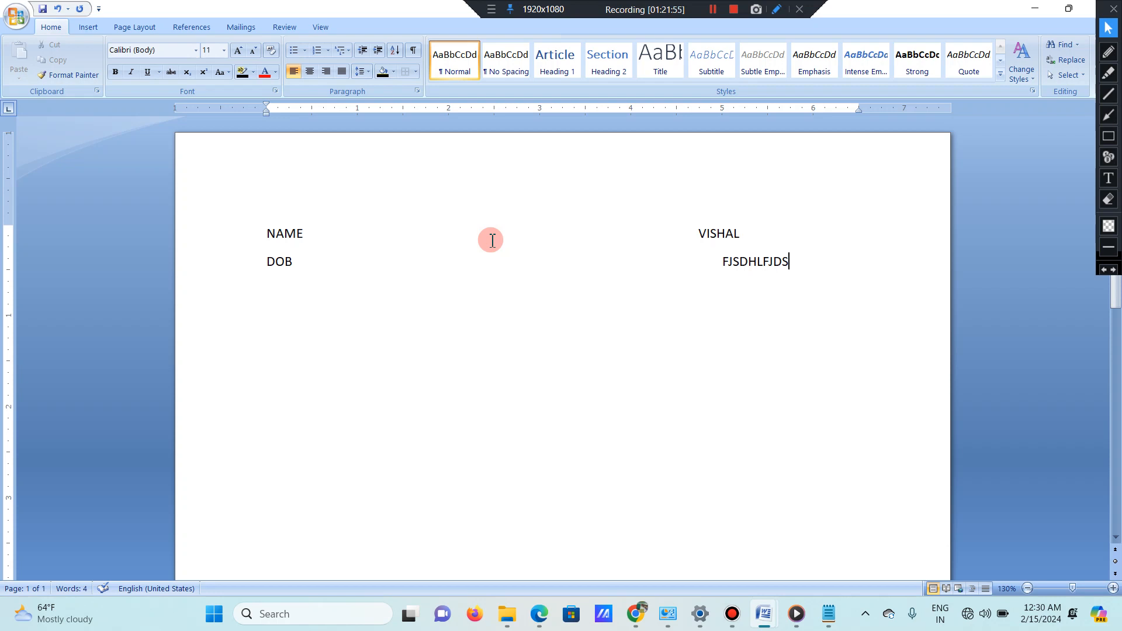
Step: Show the formatting marks, and replace all the text with the filler line DFJSDLKFDSKLFJDSKLF
{"action": "left_click", "coordinate": [414, 53]}
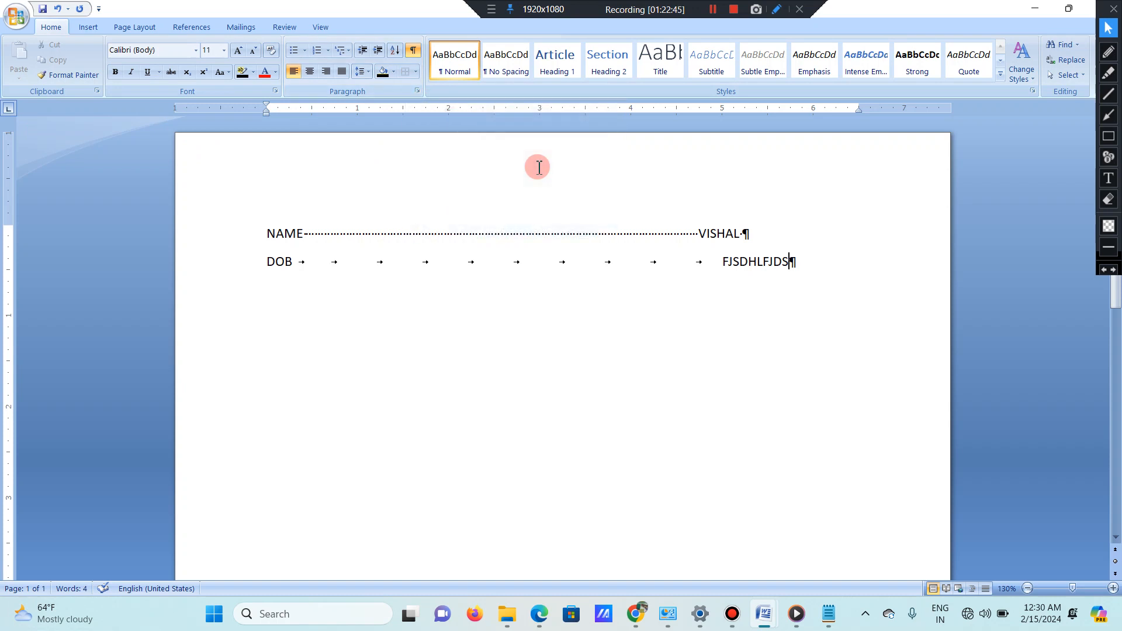
{"action": "key", "text": "ctrl+a"}
{"action": "key", "text": "BackSpace"}
{"action": "type", "text": "DF"}
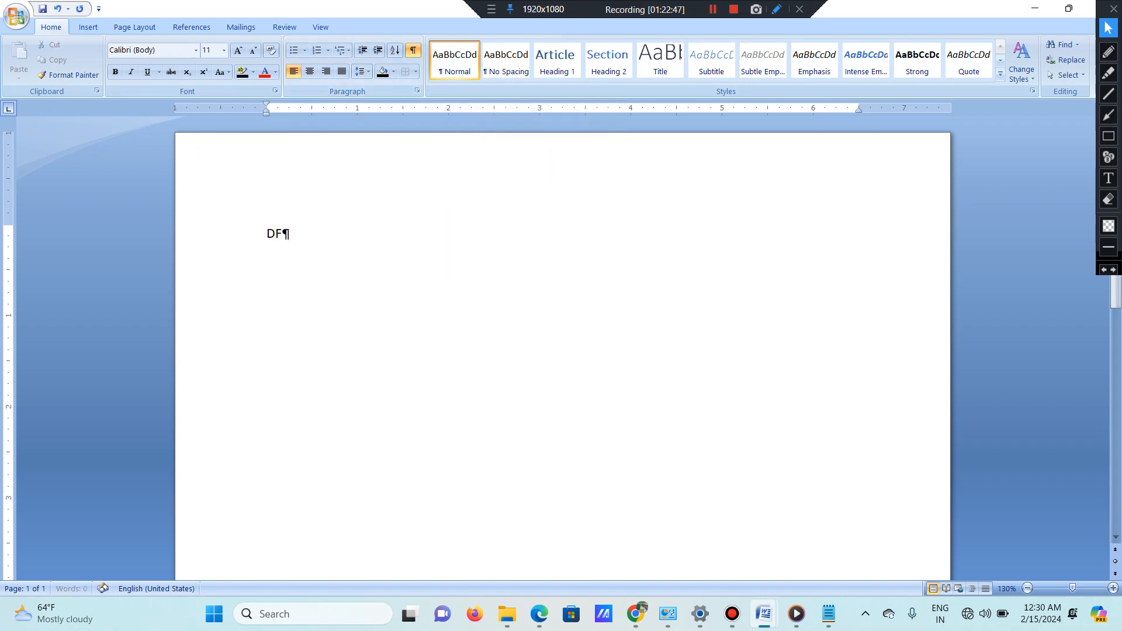
{"action": "type", "text": "JSDLKFDSKLFJDSKLF"}
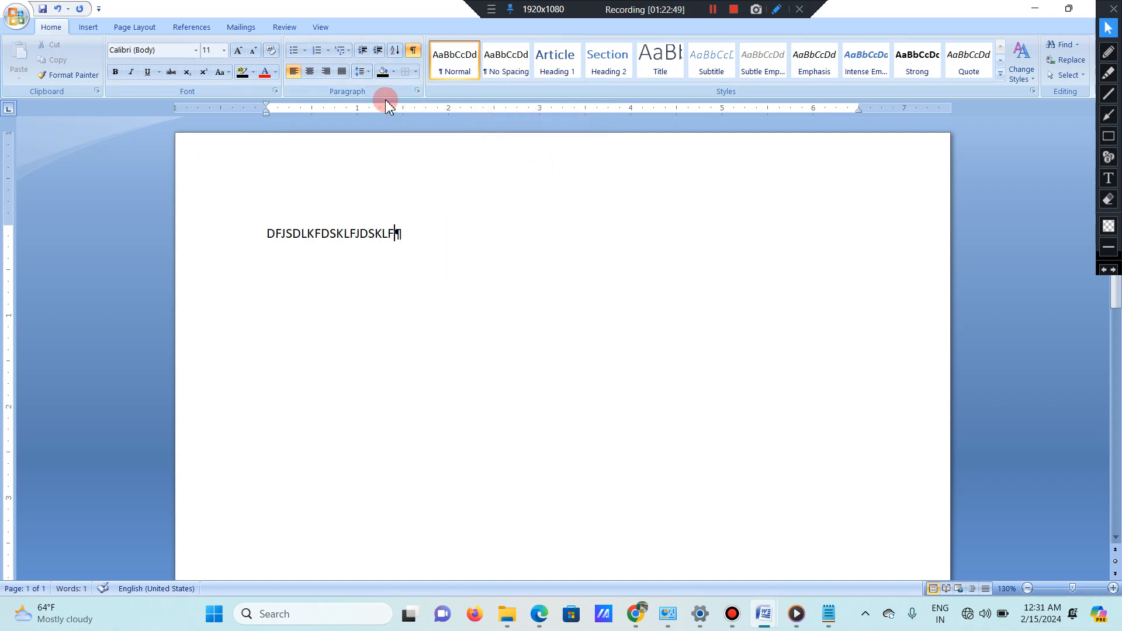
Step: Hide the formatting marks and replace the filler line with one sample paragraph generated by =RAND(1)
{"action": "left_click", "coordinate": [418, 57]}
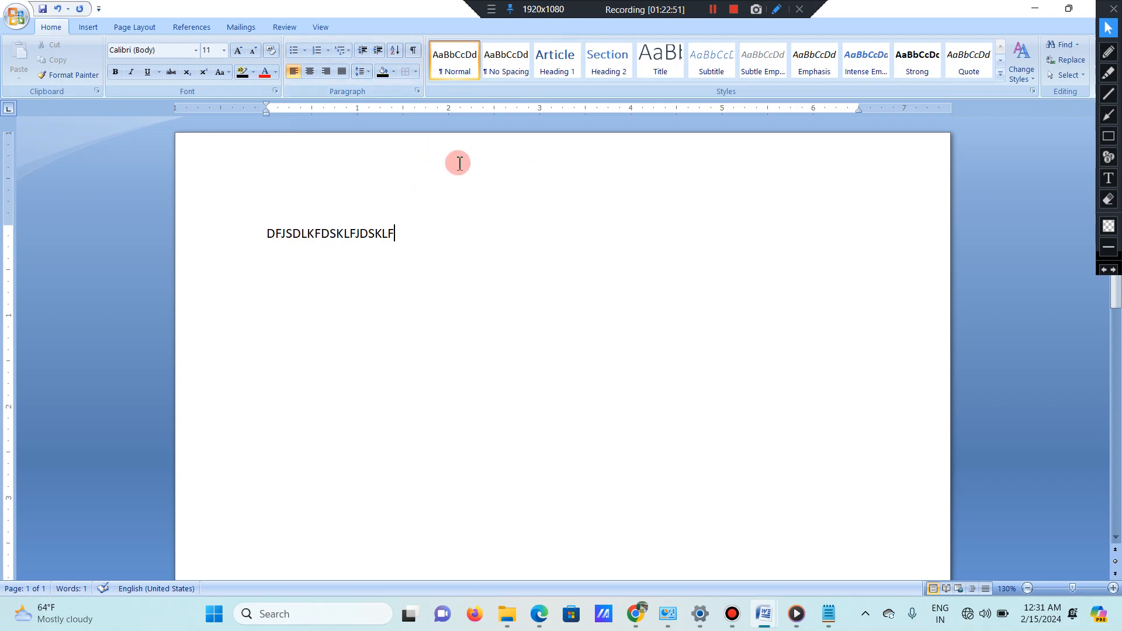
{"action": "key", "text": "ctrl+a"}
{"action": "key", "text": "BackSpace"}
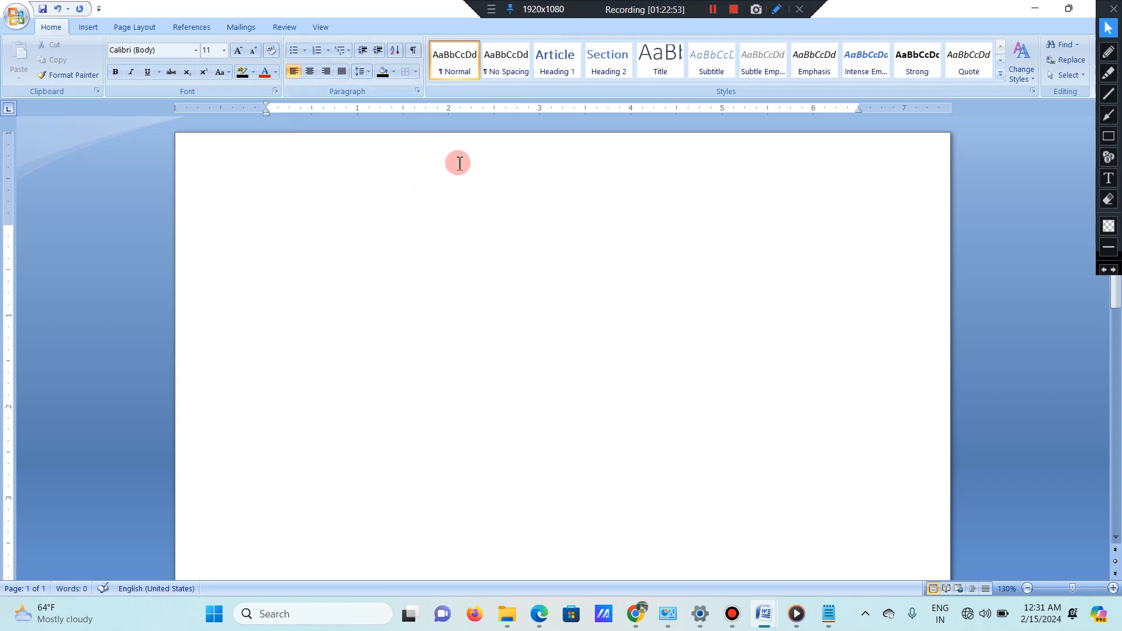
{"action": "type", "text": "=RAND"}
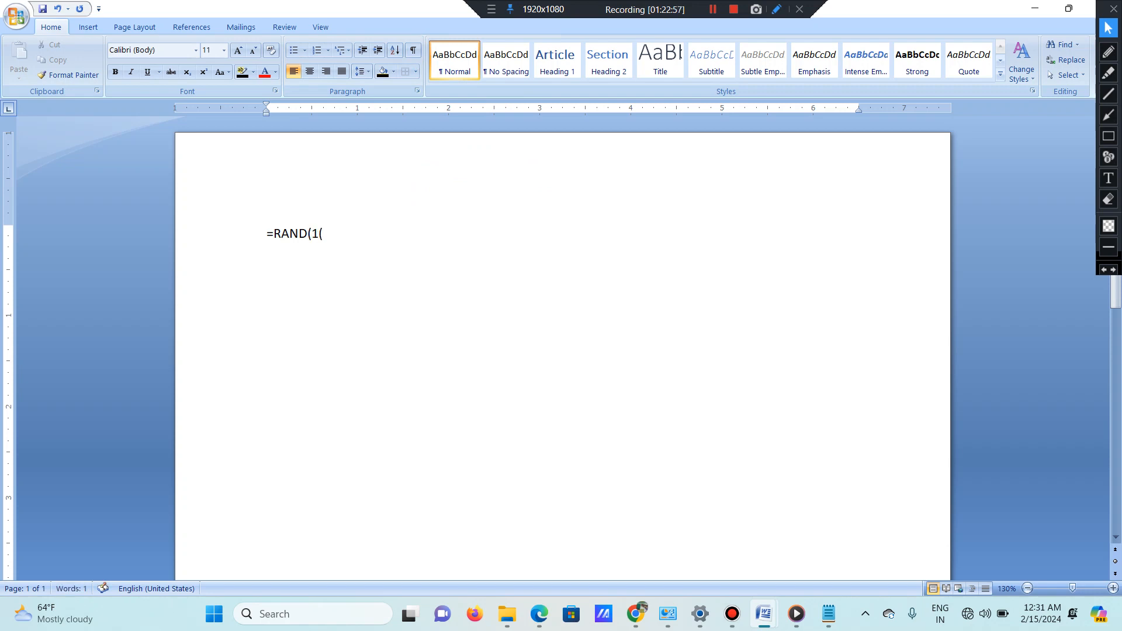
{"action": "type", "text": "(1)"}
{"action": "key", "text": "Return"}
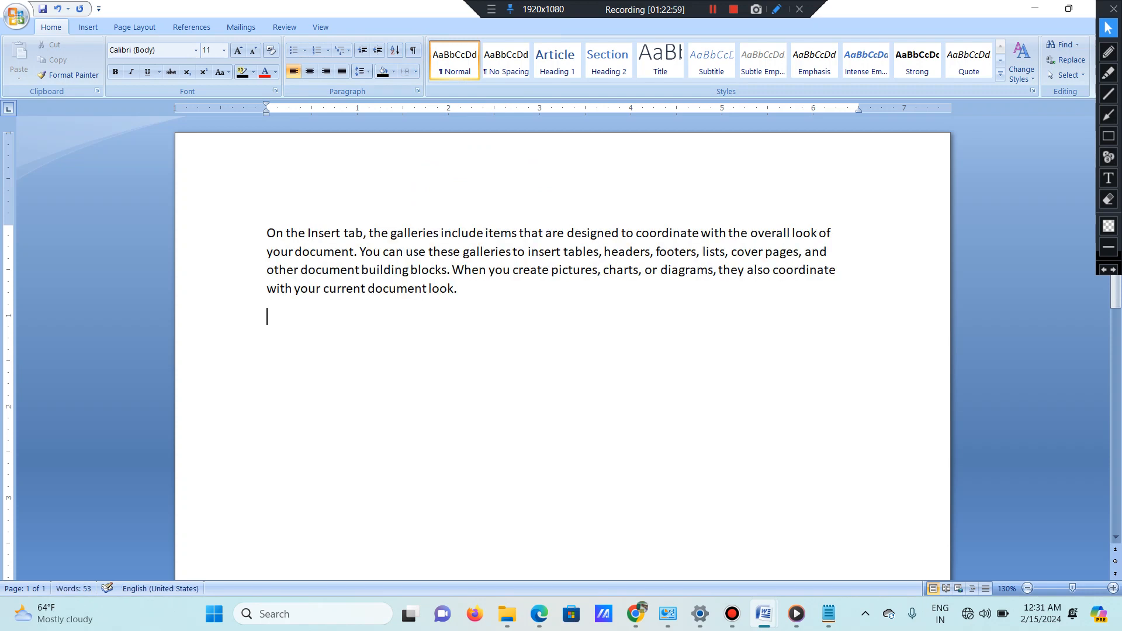
Step: Add extra spaces after "On the Insert tab," and three tabs before "You can use" in the sample paragraph
{"action": "left_click", "coordinate": [367, 228]}
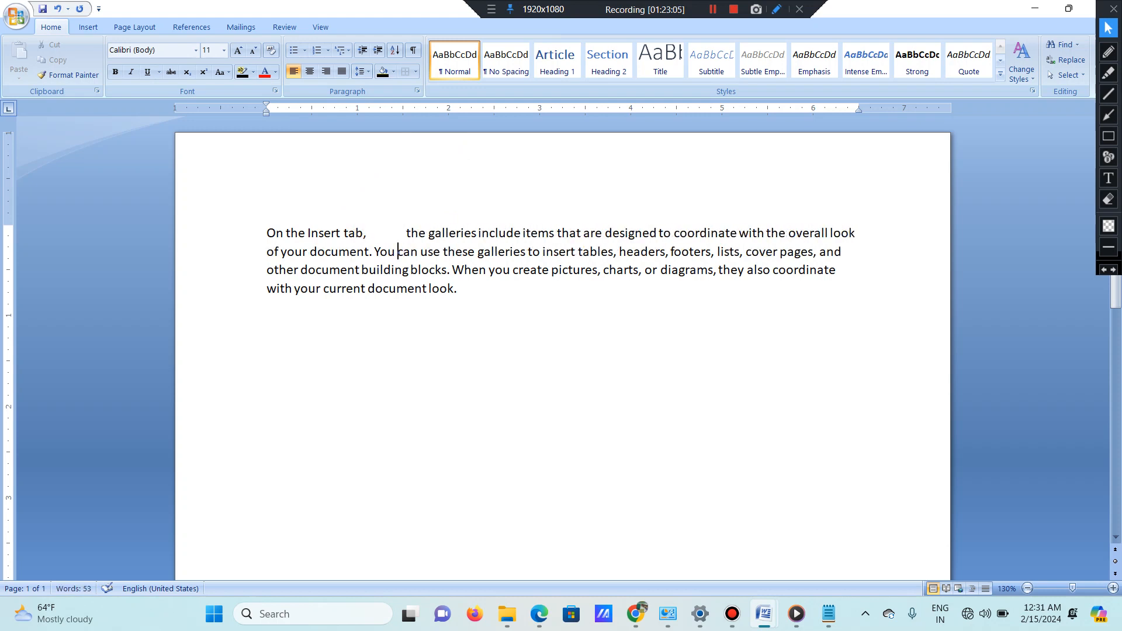
{"action": "key", "text": "Tab"}
{"action": "key", "text": "Tab"}
{"action": "key", "text": "Tab"}
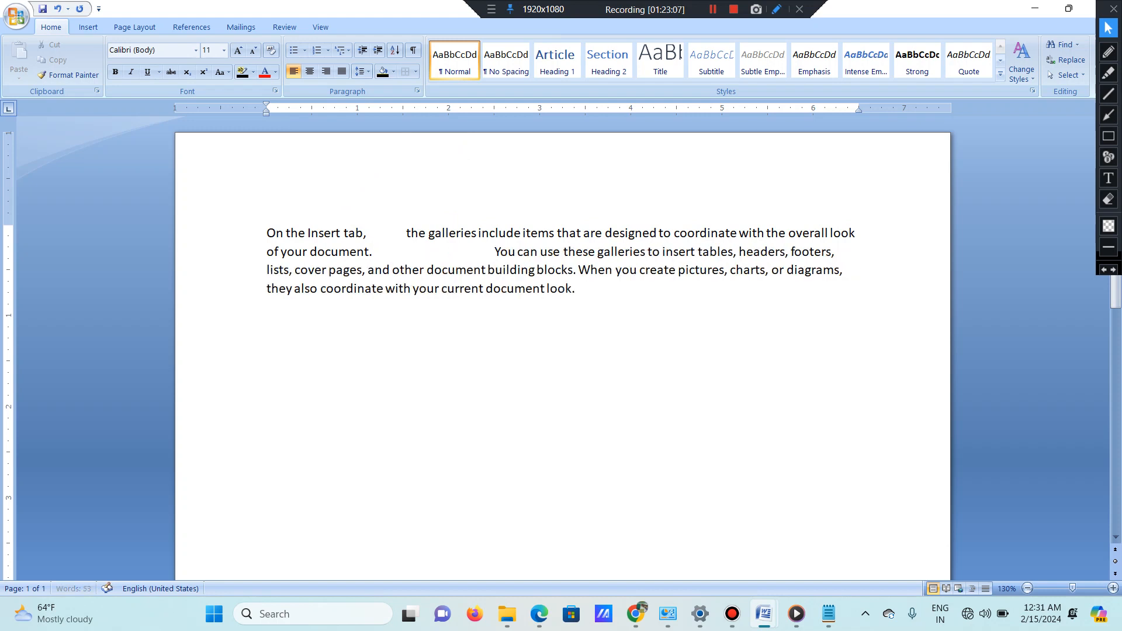
Step: Break the paragraph after the "d" of "document" in its last sentence and indent the new line to the 1-inch mark
{"action": "key", "text": "Return"}
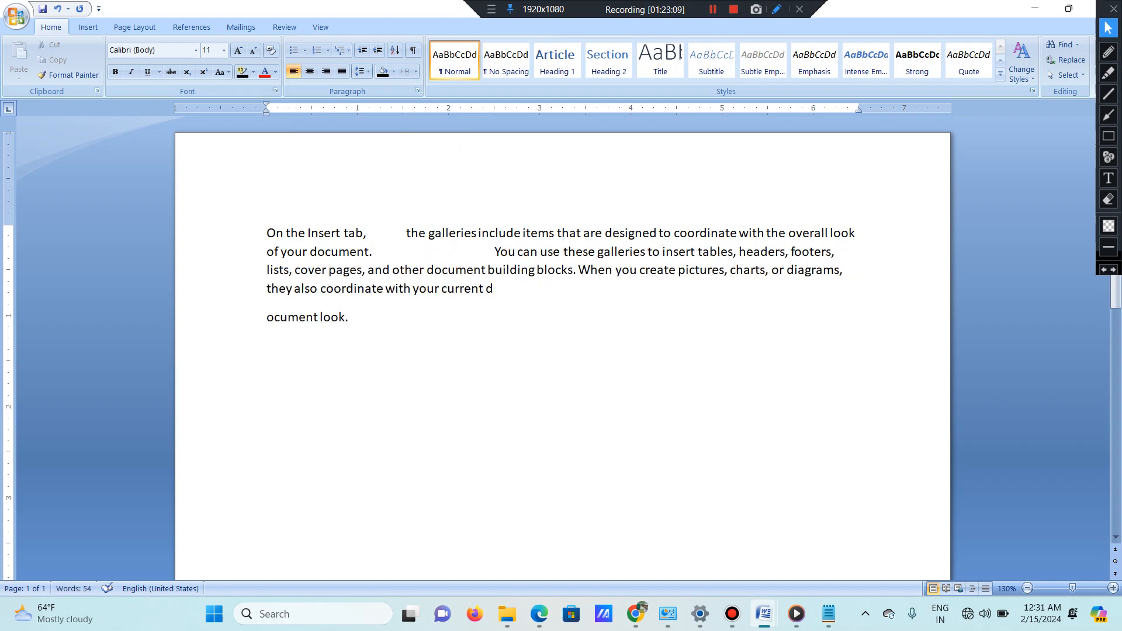
{"action": "key", "text": "Tab"}
{"action": "key", "text": "Tab"}
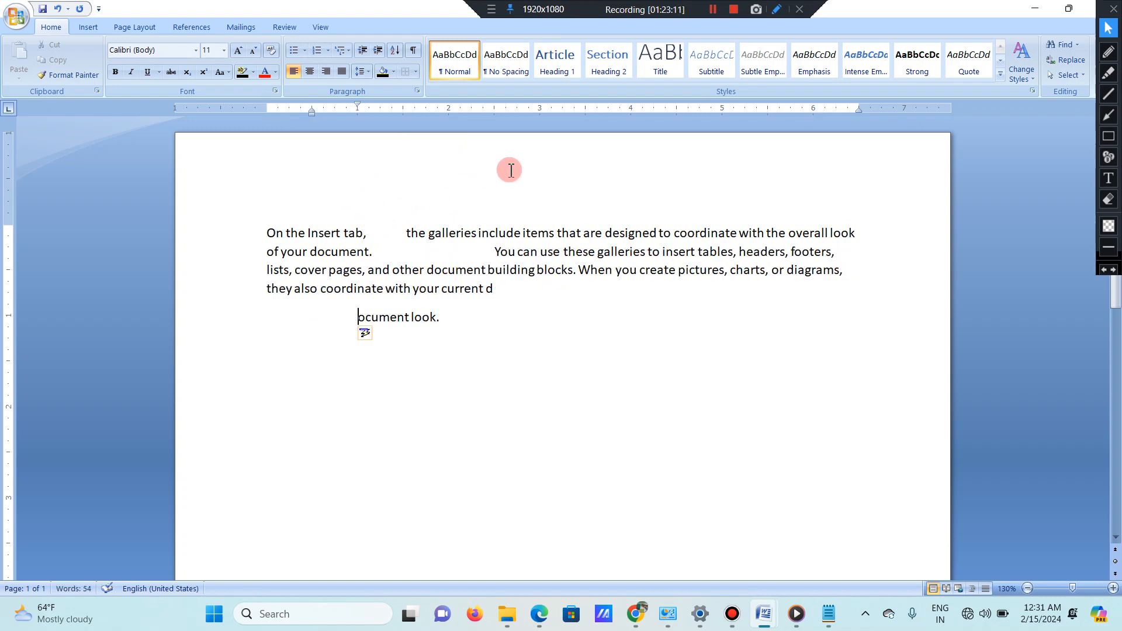
Step: Show the formatting marks to examine the spaces, tabs and paragraph ends, and hide them again
{"action": "left_click", "coordinate": [413, 53]}
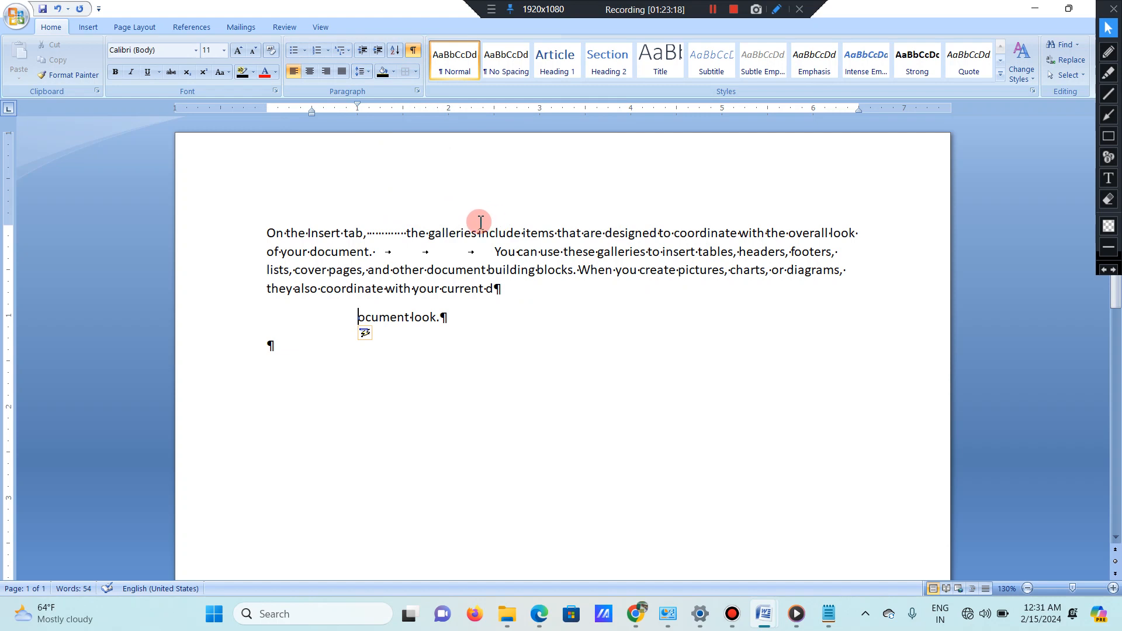
{"action": "left_click", "coordinate": [414, 52]}
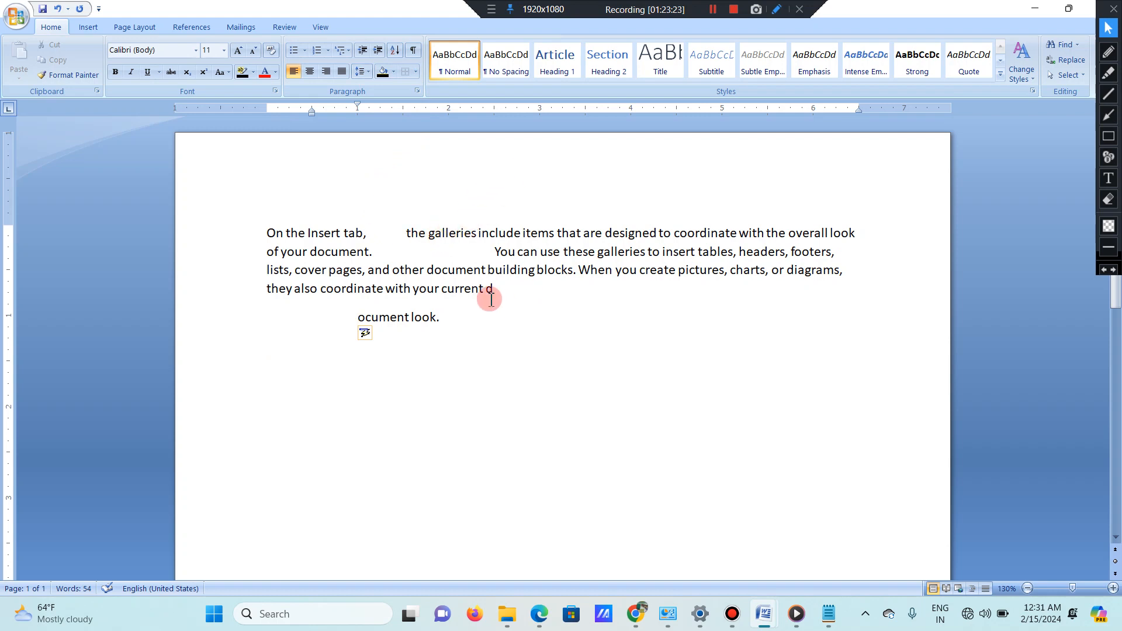
Step: Undo the indent, the paragraph break, the three tabs and most of the extra spaces after "On the Insert tab,"
{"action": "key", "text": "ctrl+z"}
{"action": "key", "text": "ctrl+z"}
{"action": "key", "text": "ctrl+z"}
{"action": "key", "text": "ctrl+z"}
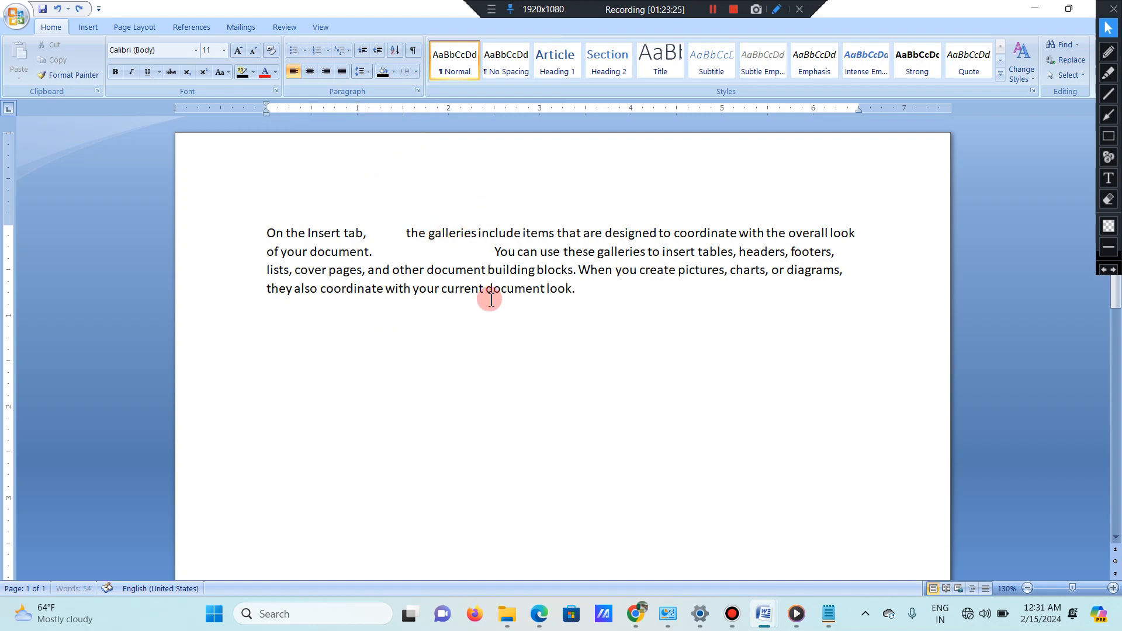
{"action": "key", "text": "ctrl+z"}
{"action": "key", "text": "ctrl+z"}
{"action": "key", "text": "ctrl+z"}
{"action": "key", "text": "ctrl+z"}
{"action": "key", "text": "ctrl+z"}
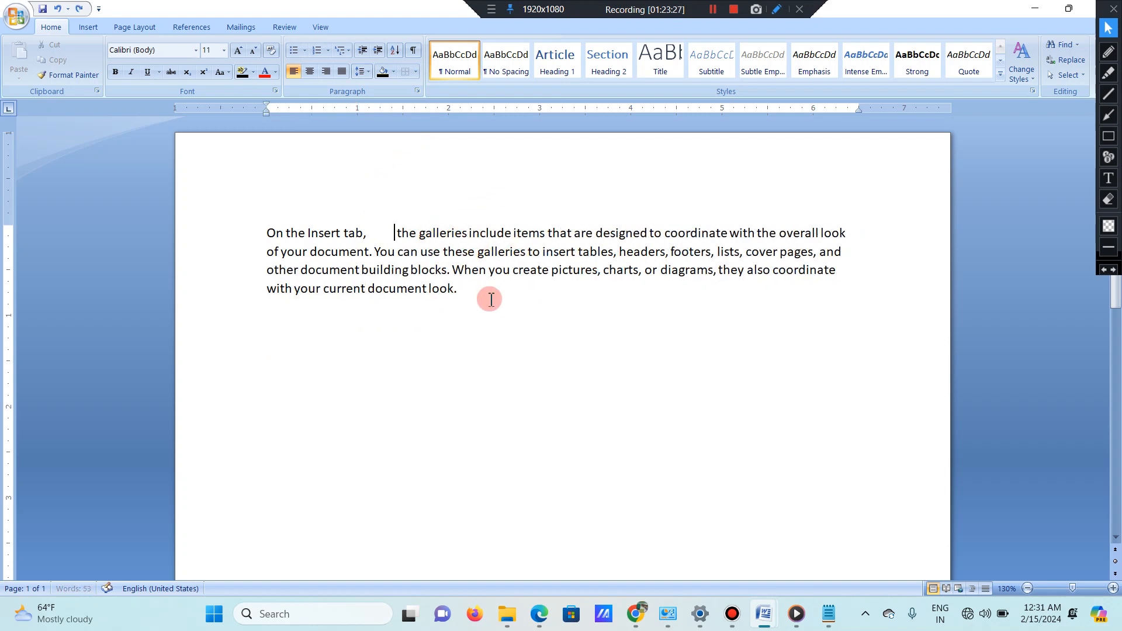
{"action": "key", "text": "ctrl+z"}
{"action": "key", "text": "ctrl+z"}
{"action": "key", "text": "ctrl+z"}
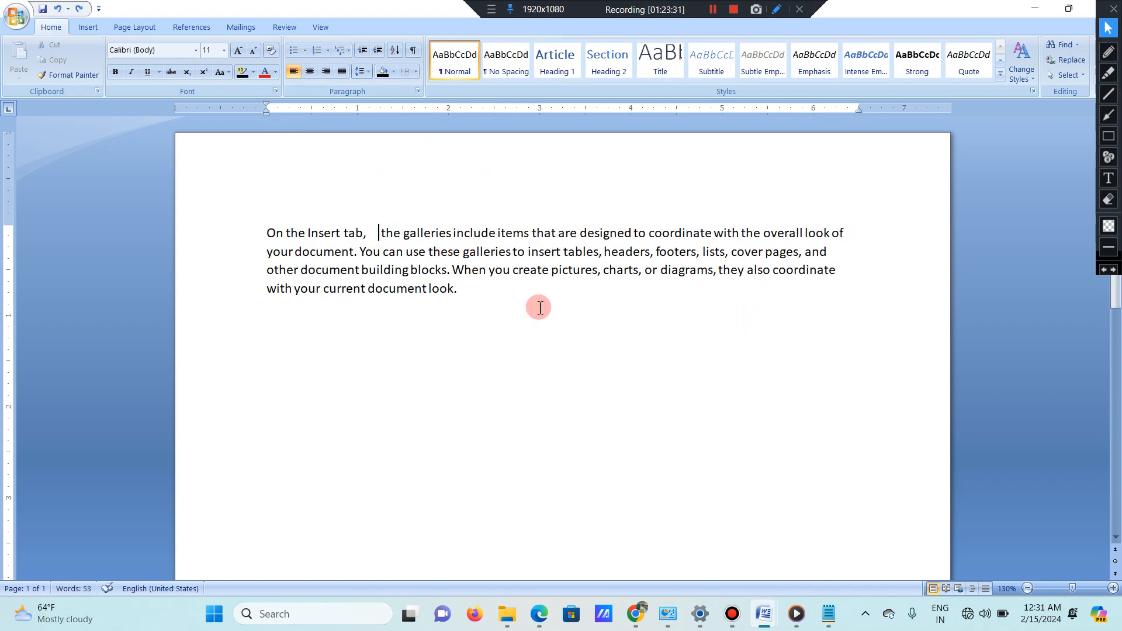
Step: Apply the Book Title style to the whole sample paragraph
{"action": "left_click_drag", "start_coordinate": [484, 296], "coordinate": [229, 212]}
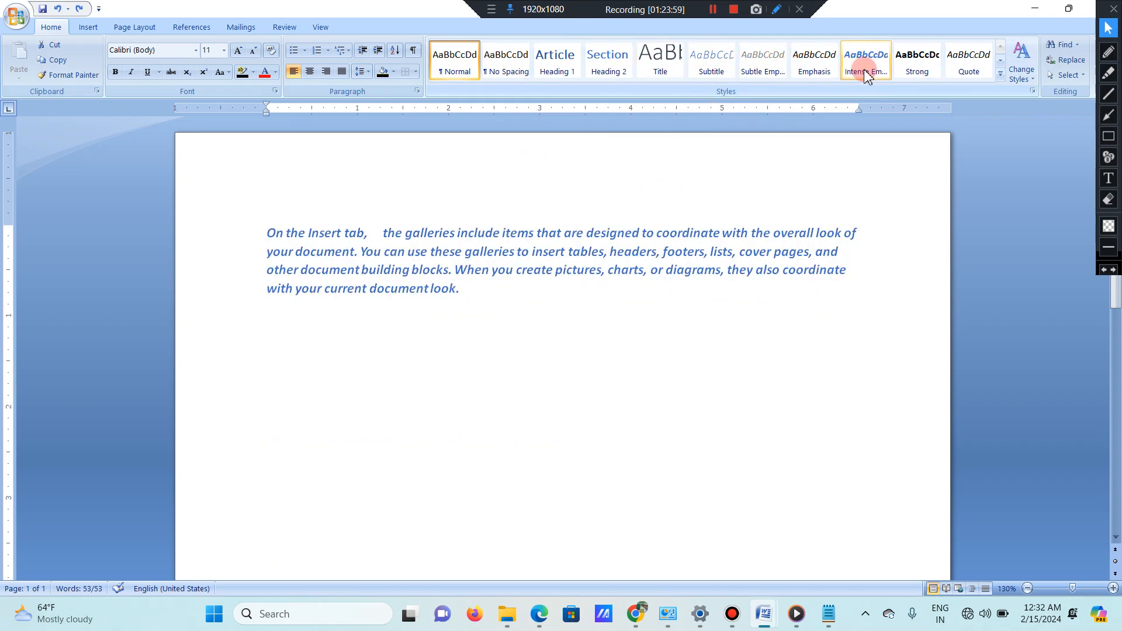
{"action": "left_click", "coordinate": [1000, 74]}
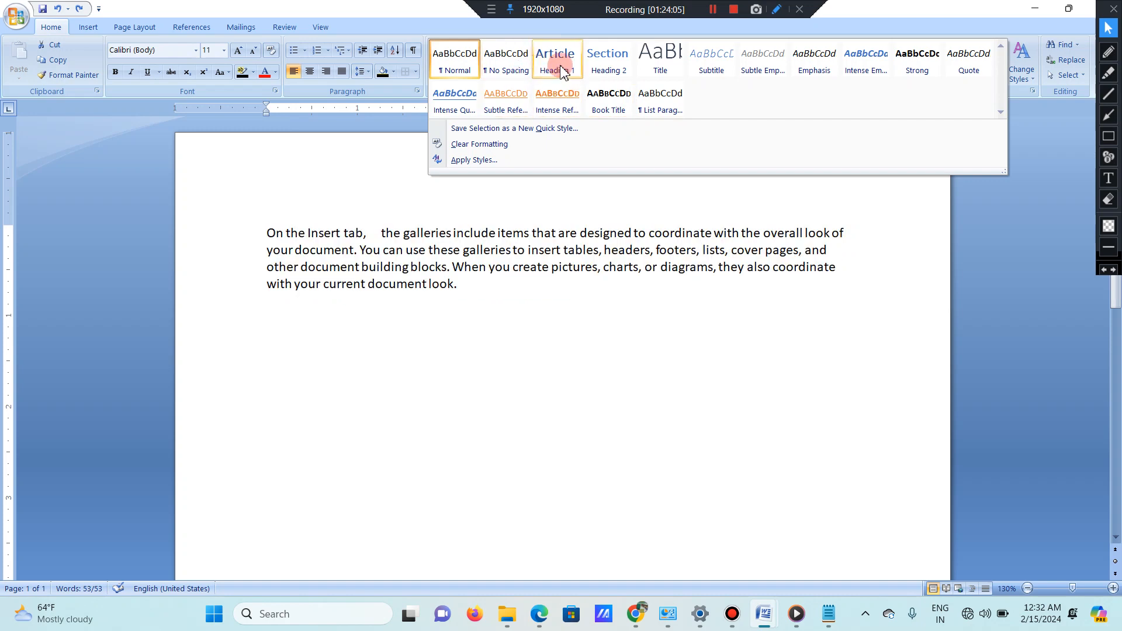
{"action": "left_click", "coordinate": [624, 99]}
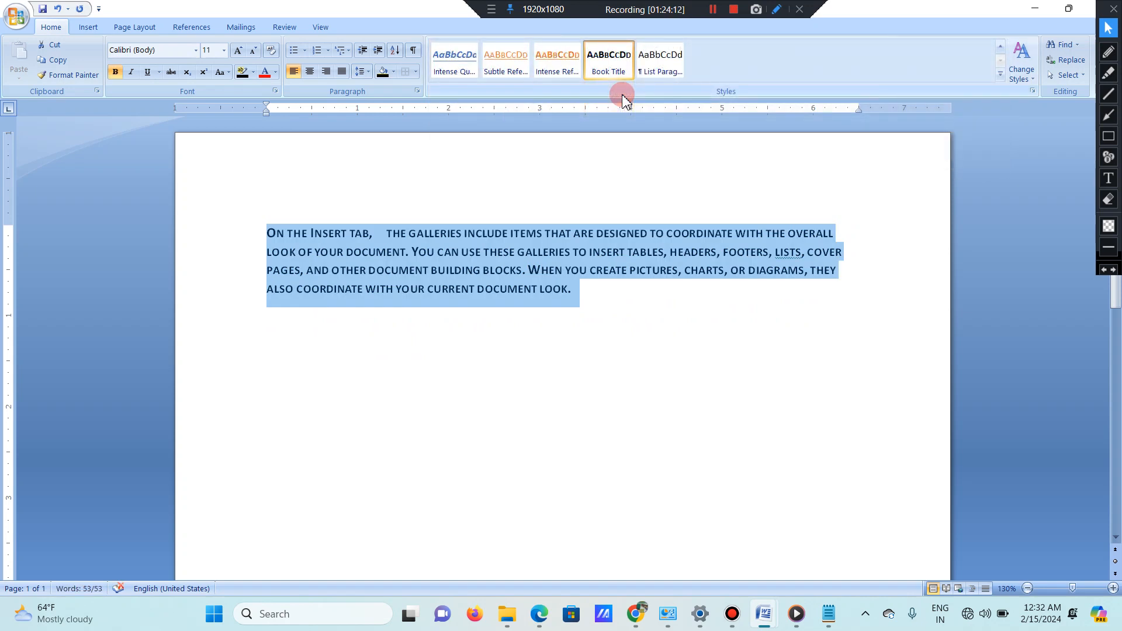
Step: Change the document's style set to Modern
{"action": "left_click", "coordinate": [1022, 77]}
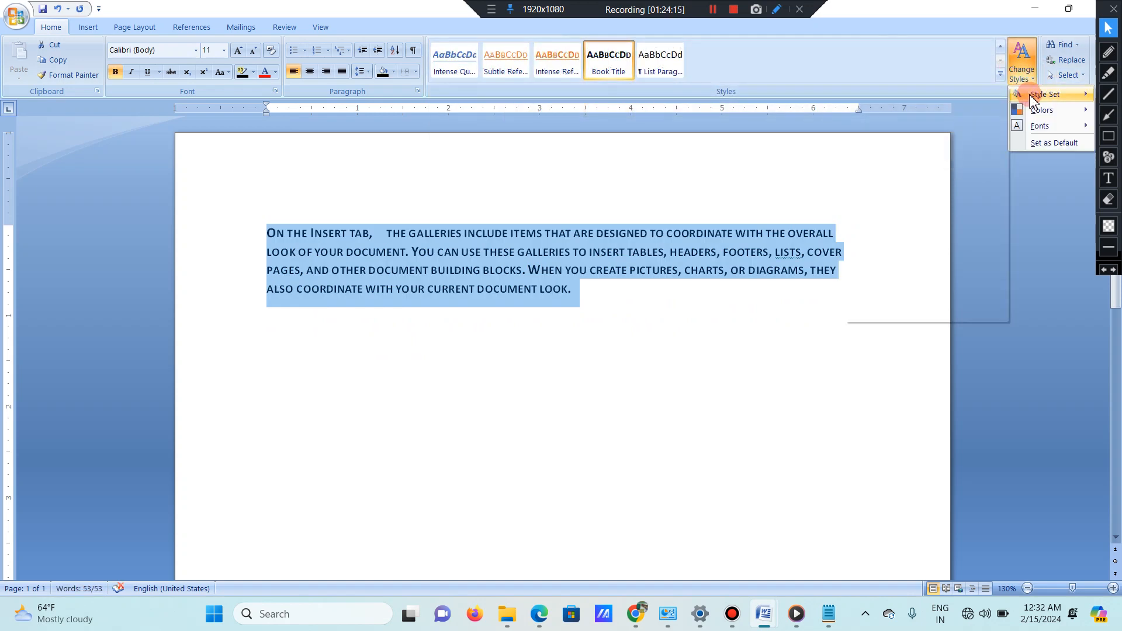
{"action": "mouse_move", "coordinate": [1018, 94]}
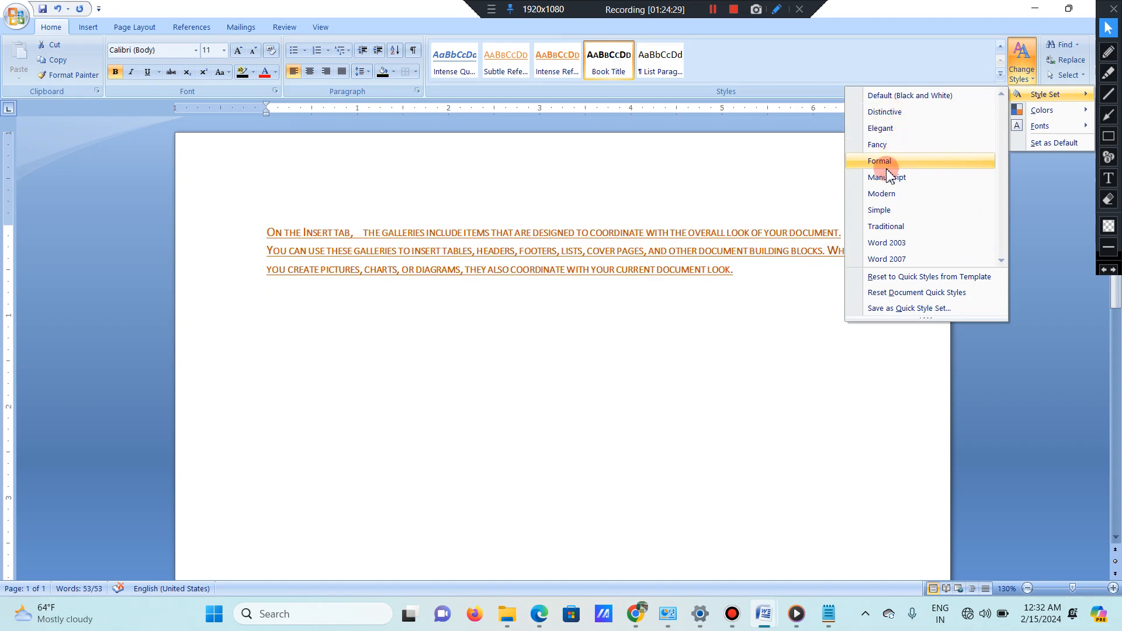
{"action": "left_click", "coordinate": [887, 199]}
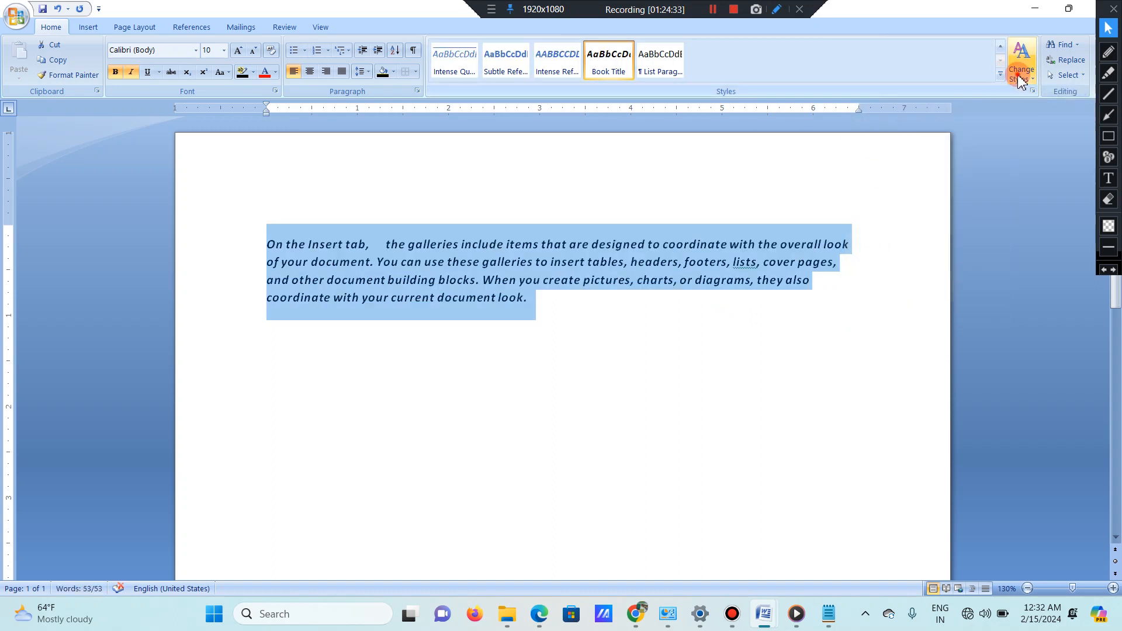
Step: Preview the built-in theme colors and theme fonts on the paragraph without applying any of them
{"action": "left_click", "coordinate": [1022, 65]}
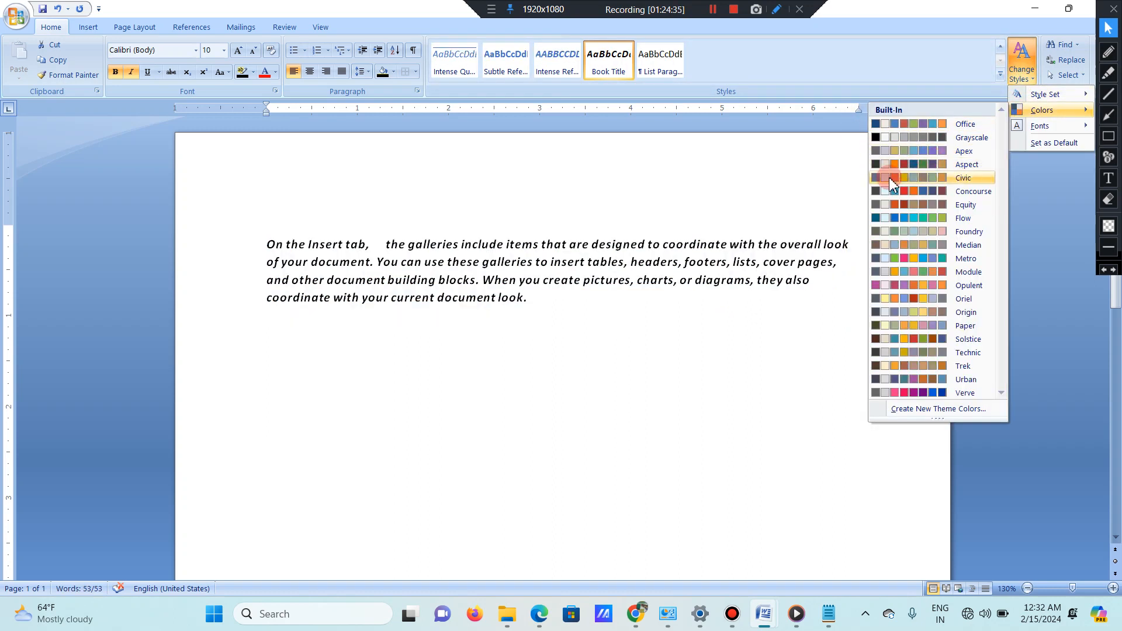
{"action": "left_click", "coordinate": [1028, 82]}
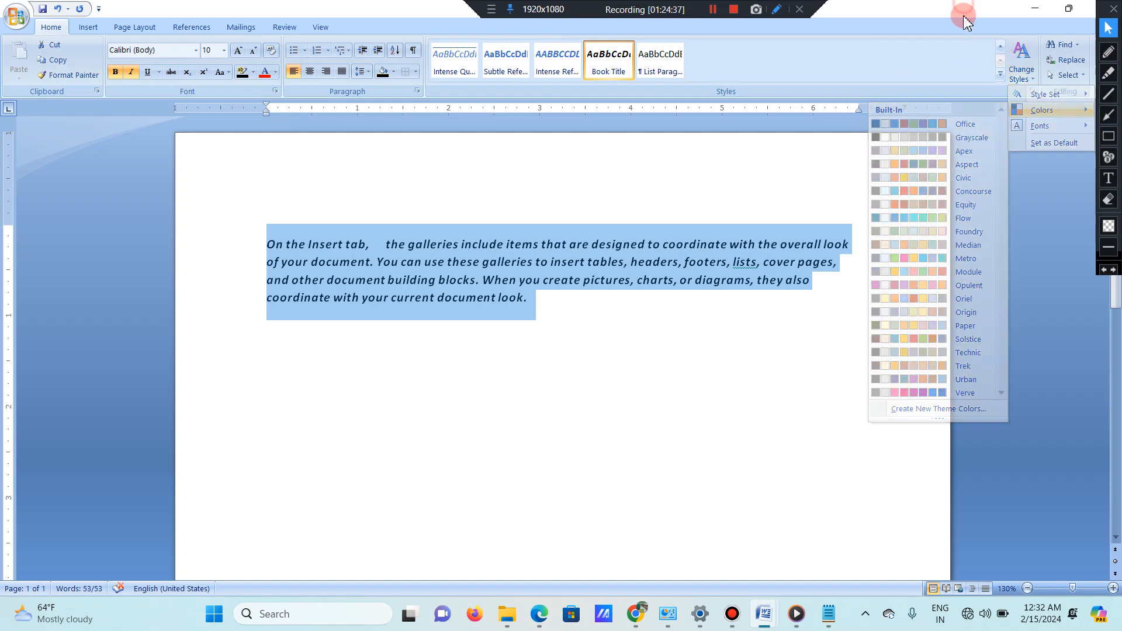
{"action": "left_click", "coordinate": [1029, 85]}
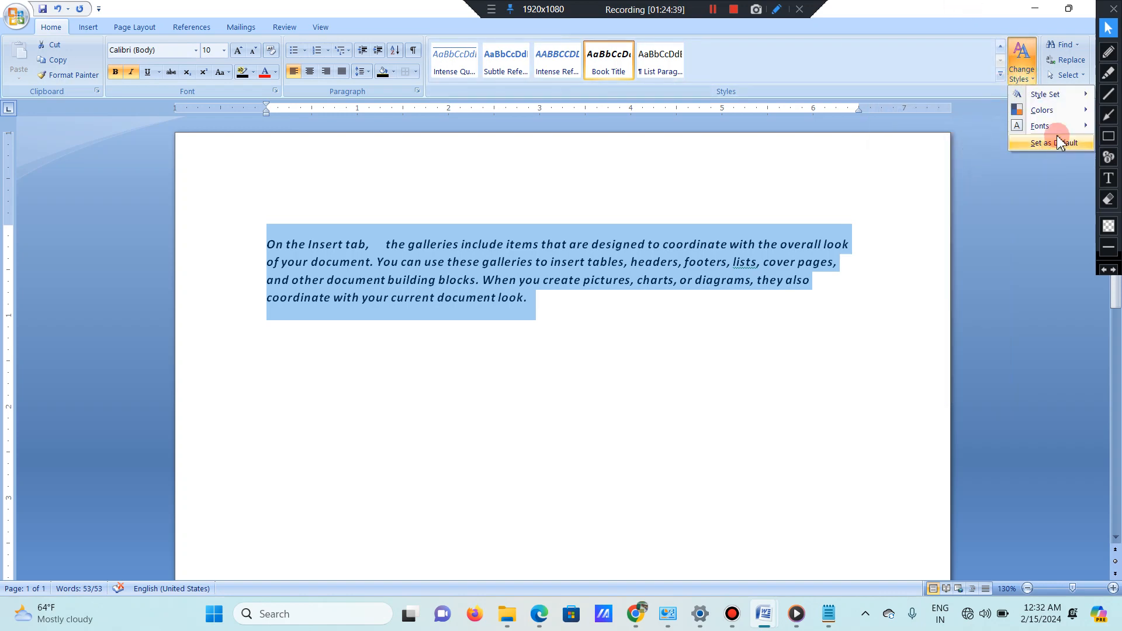
{"action": "mouse_move", "coordinate": [1046, 126]}
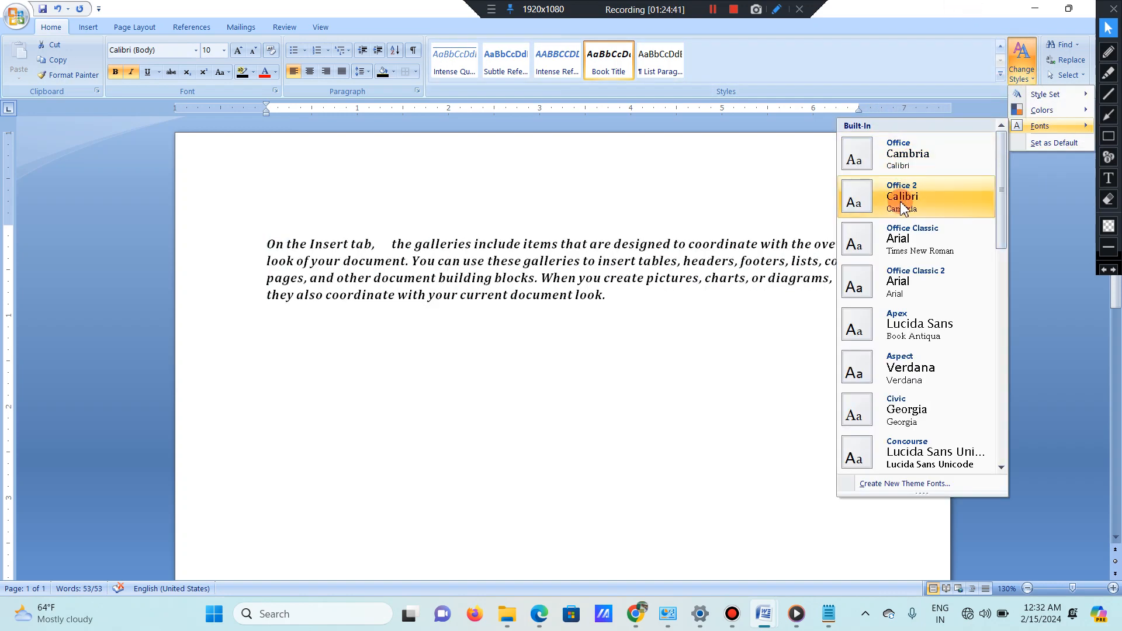
{"action": "key", "text": "ctrl+a"}
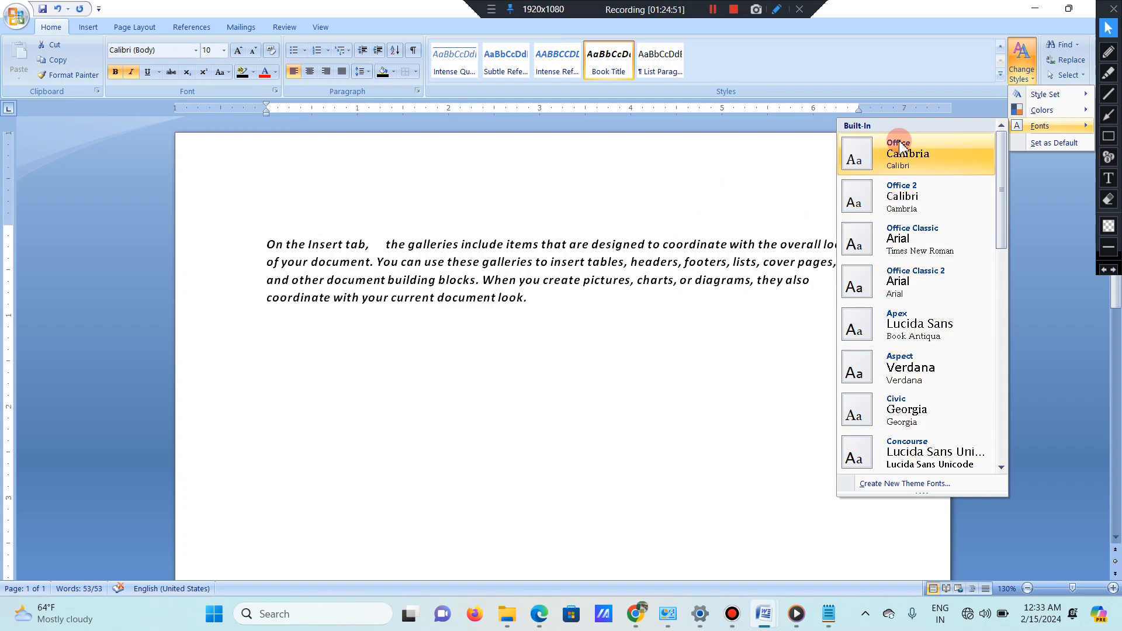
{"action": "left_click", "coordinate": [651, 175]}
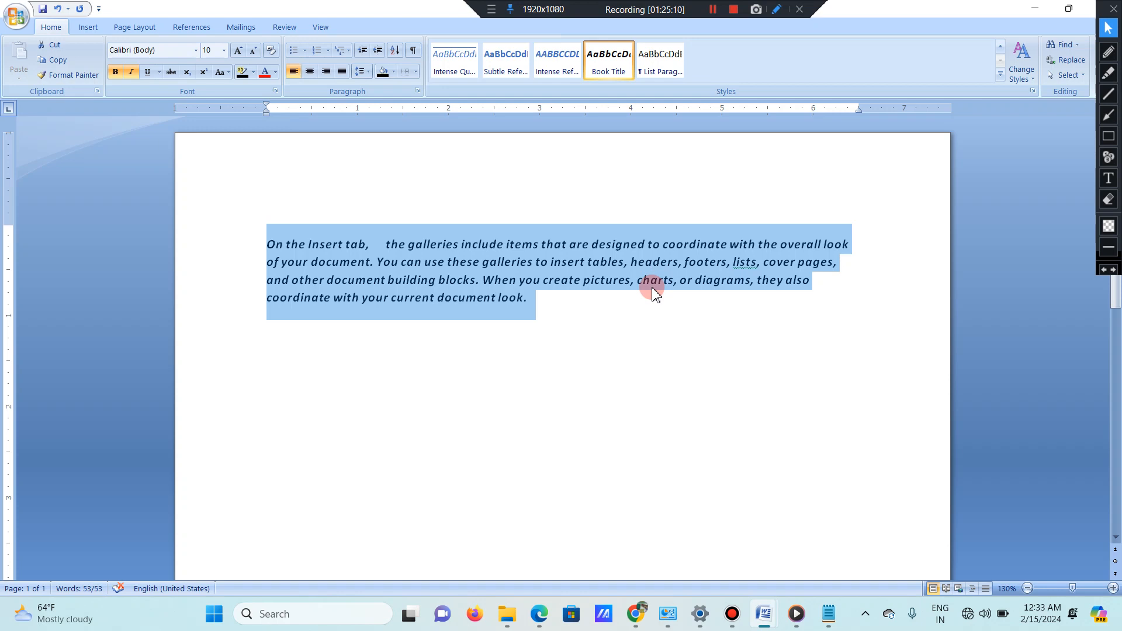
Step: Delete all the text and generate two new paragraphs of sample text with the =RAND function
{"action": "left_click", "coordinate": [532, 301]}
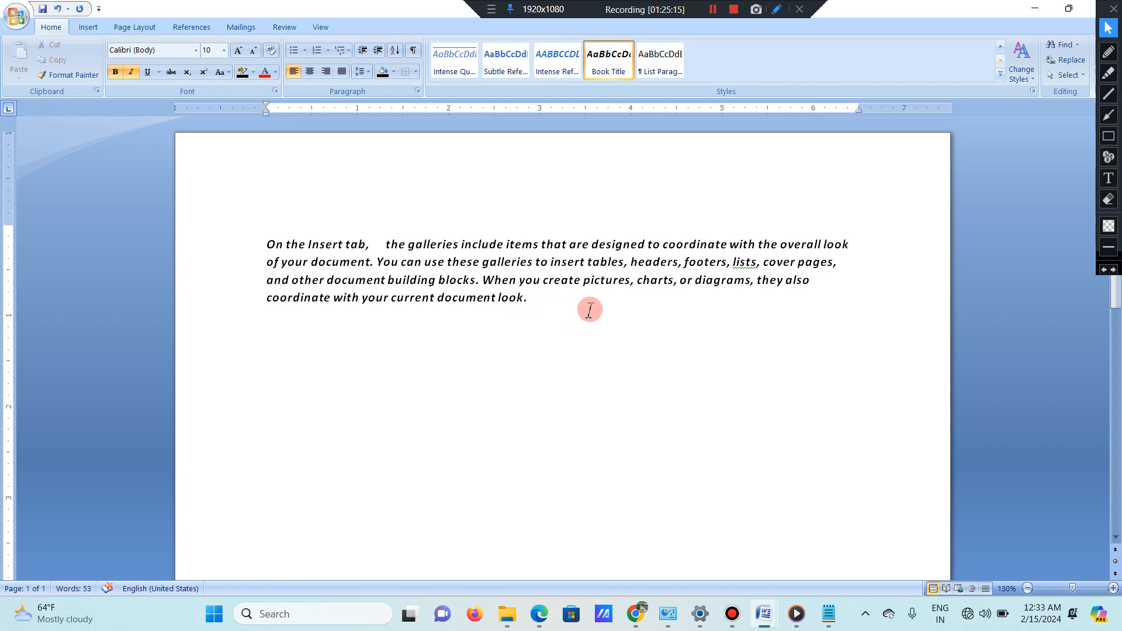
{"action": "key", "text": "ctrl+a"}
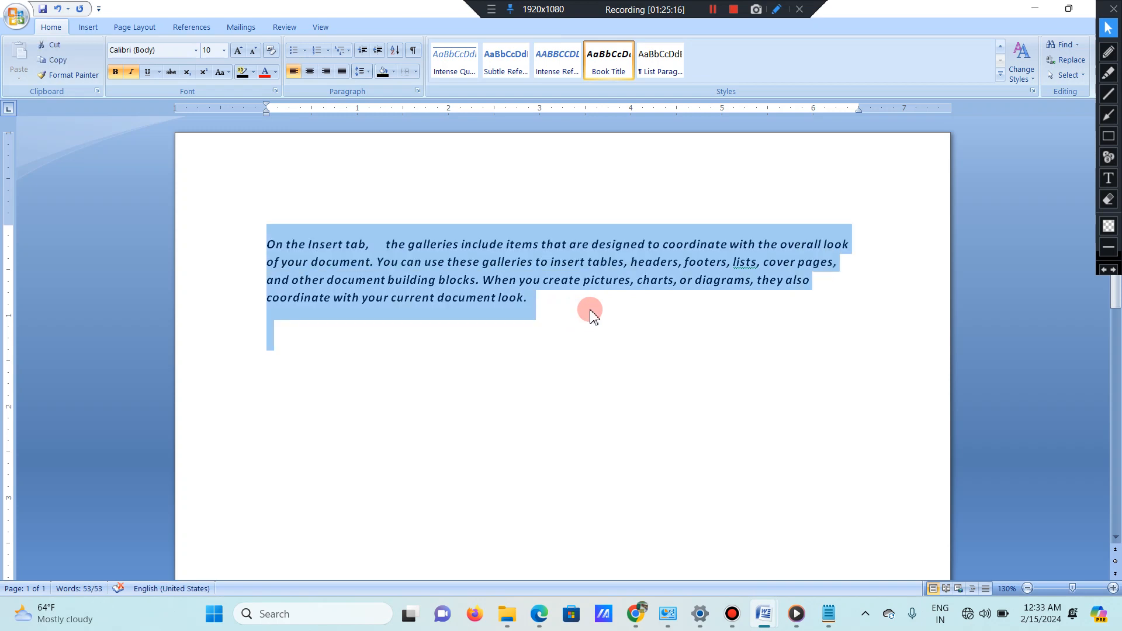
{"action": "key", "text": "Delete"}
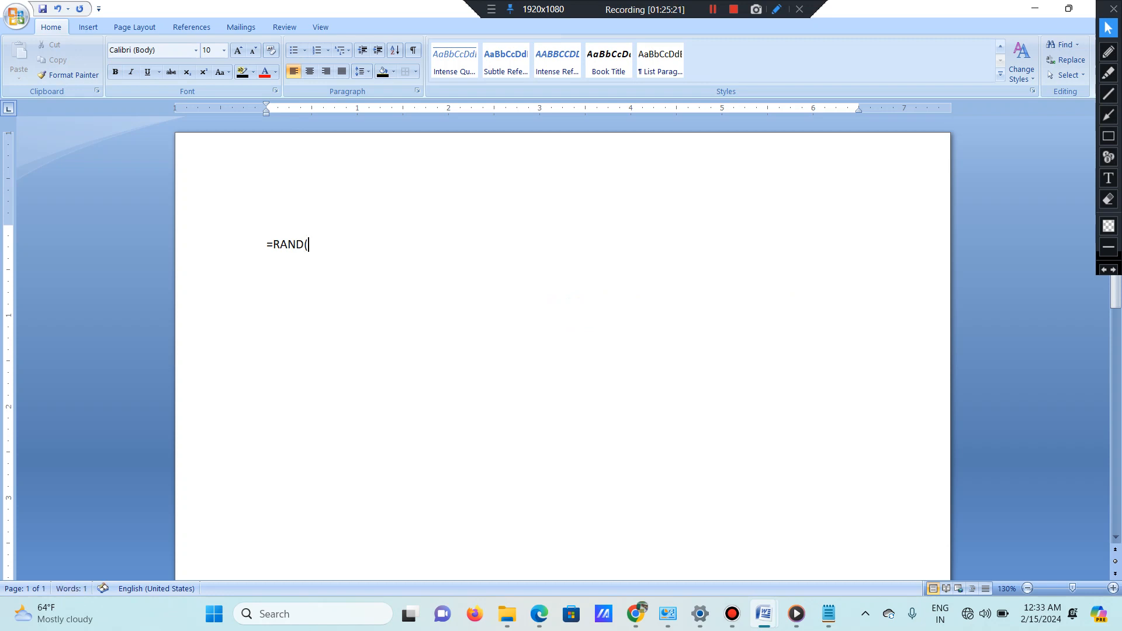
{"action": "key", "text": "Return"}
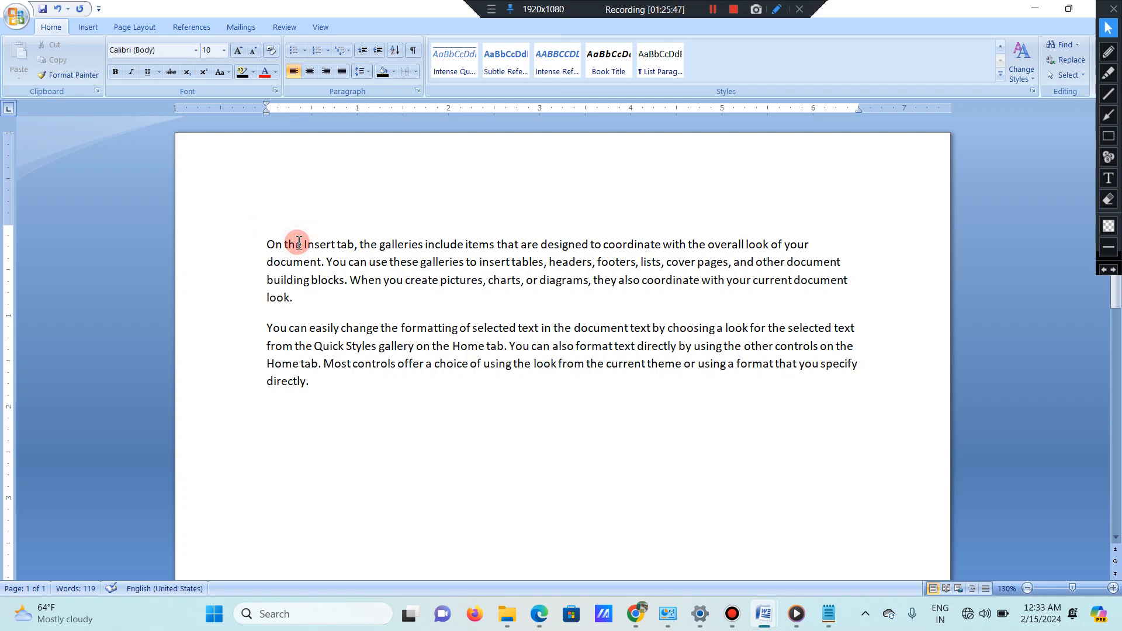
Step: Search the document for "YOU" from the first line and go through the matches up to "You can also format text"
{"action": "left_click", "coordinate": [372, 245]}
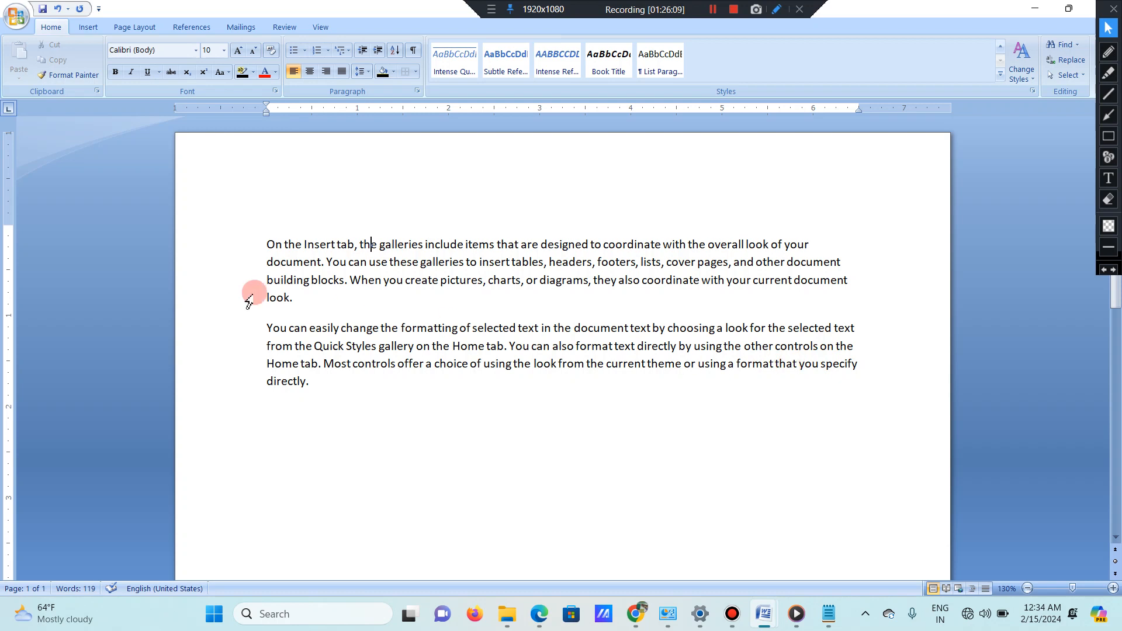
{"action": "left_click", "coordinate": [1058, 52]}
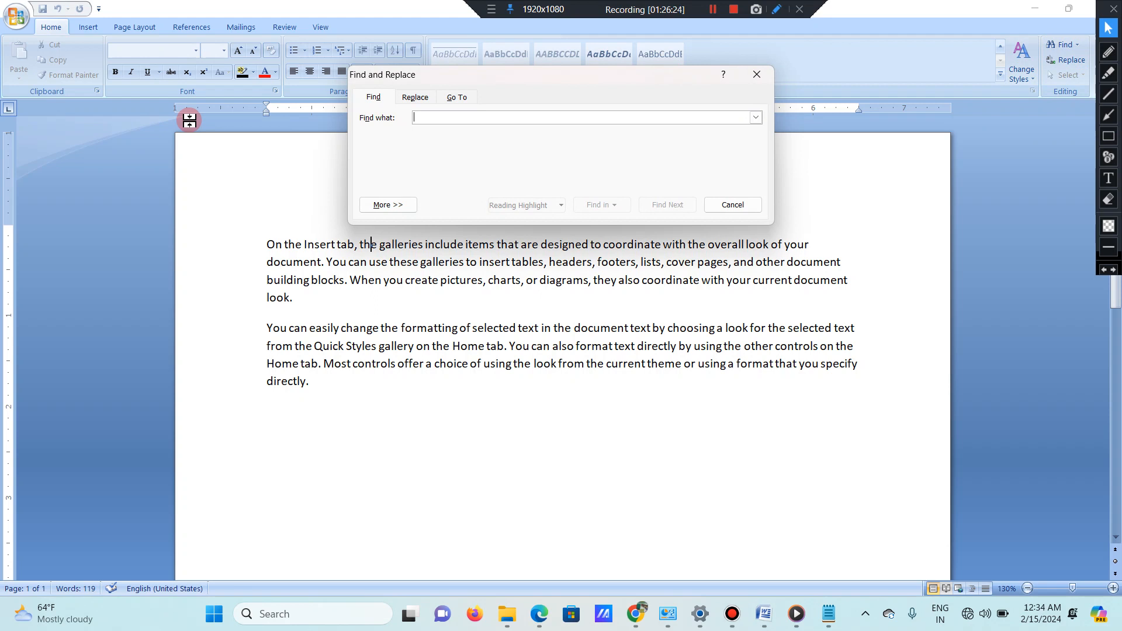
{"action": "type", "text": "YOU"}
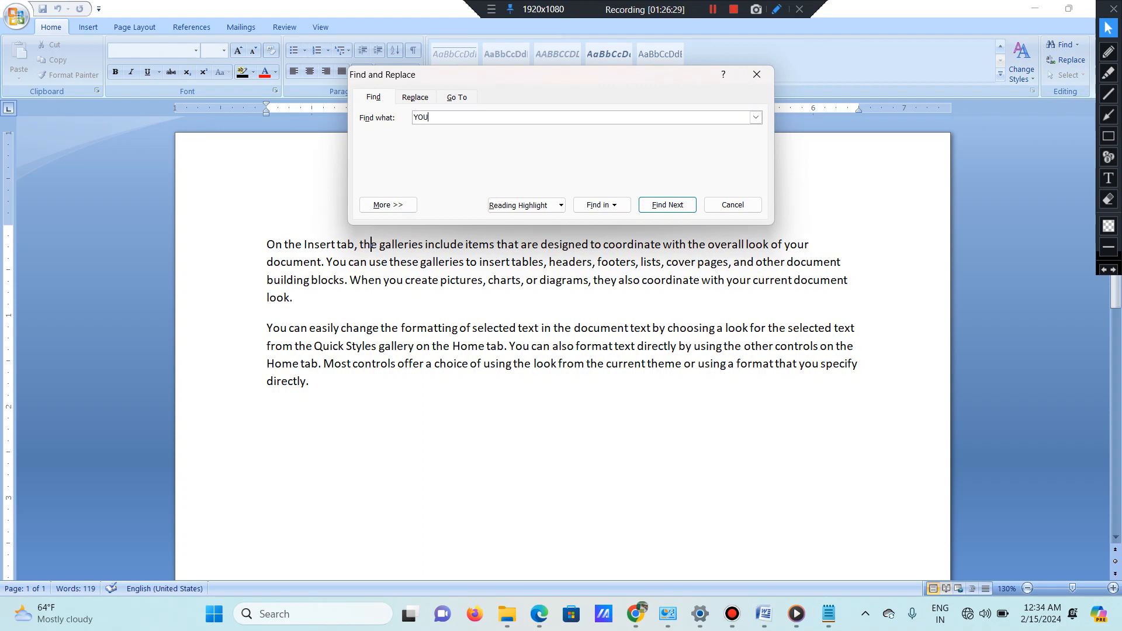
{"action": "left_click", "coordinate": [672, 206]}
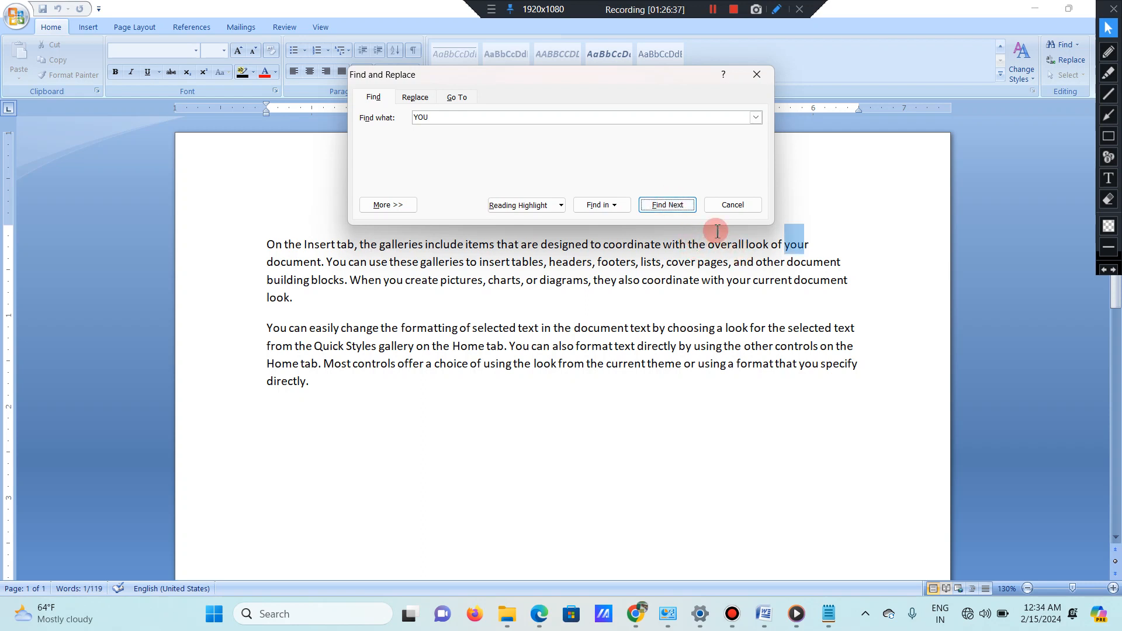
{"action": "left_click", "coordinate": [669, 206]}
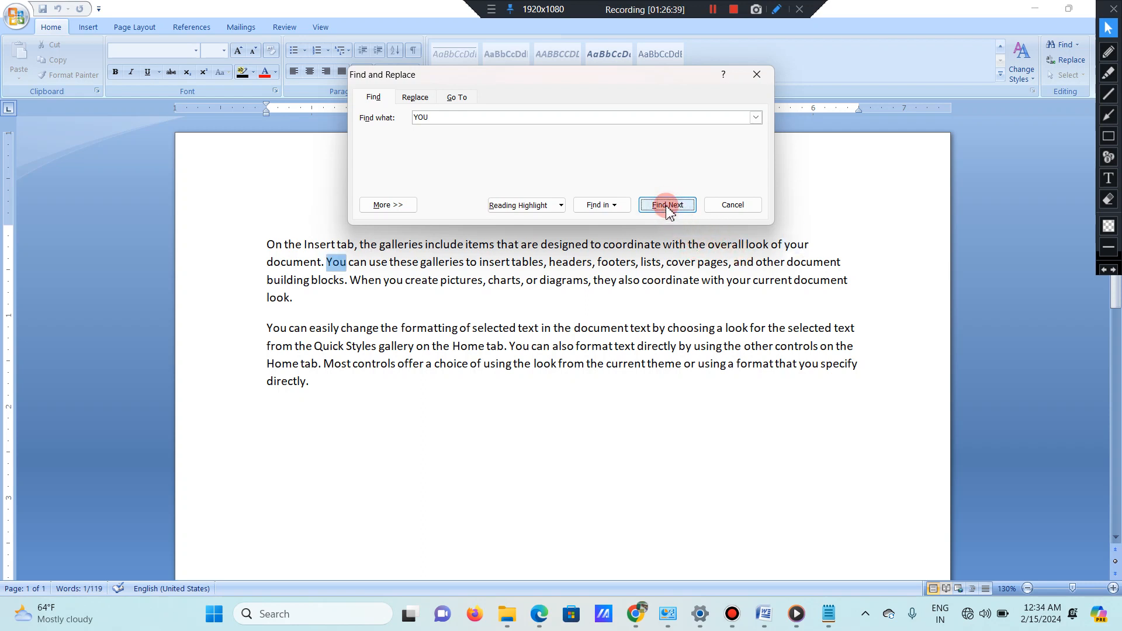
{"action": "left_click", "coordinate": [668, 208]}
{"action": "left_click", "coordinate": [668, 207]}
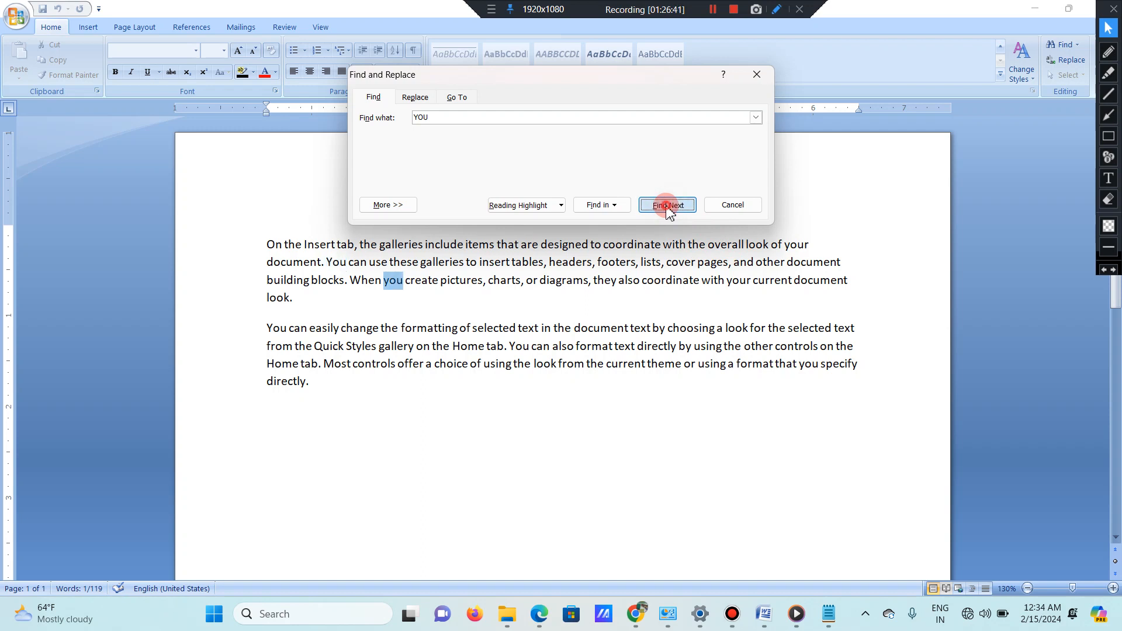
{"action": "left_click", "coordinate": [668, 206]}
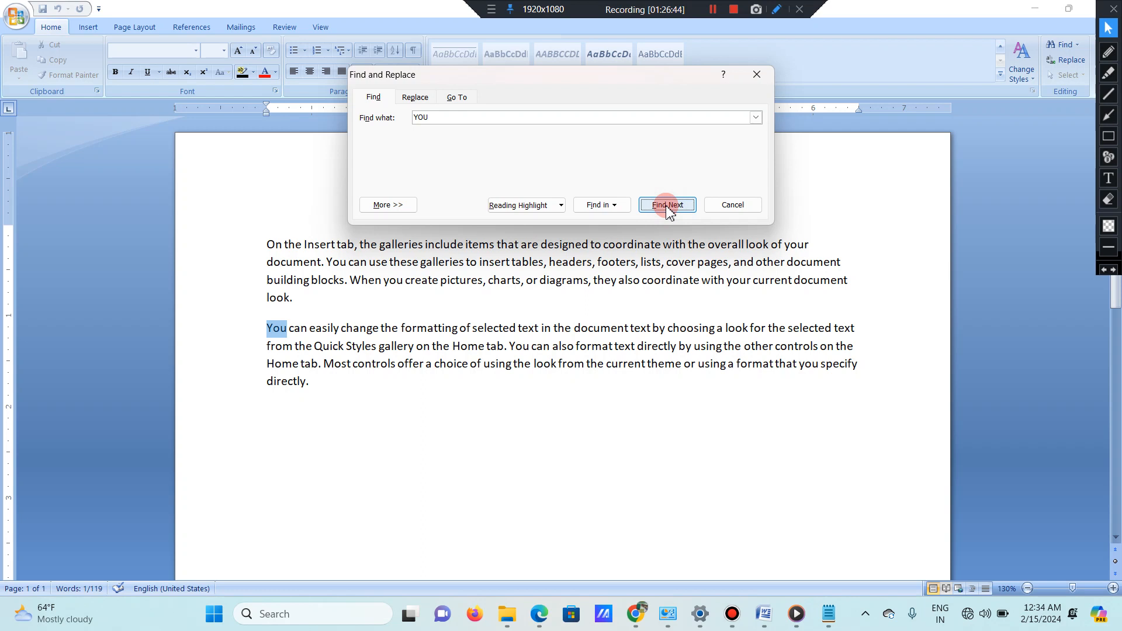
{"action": "left_click", "coordinate": [668, 208]}
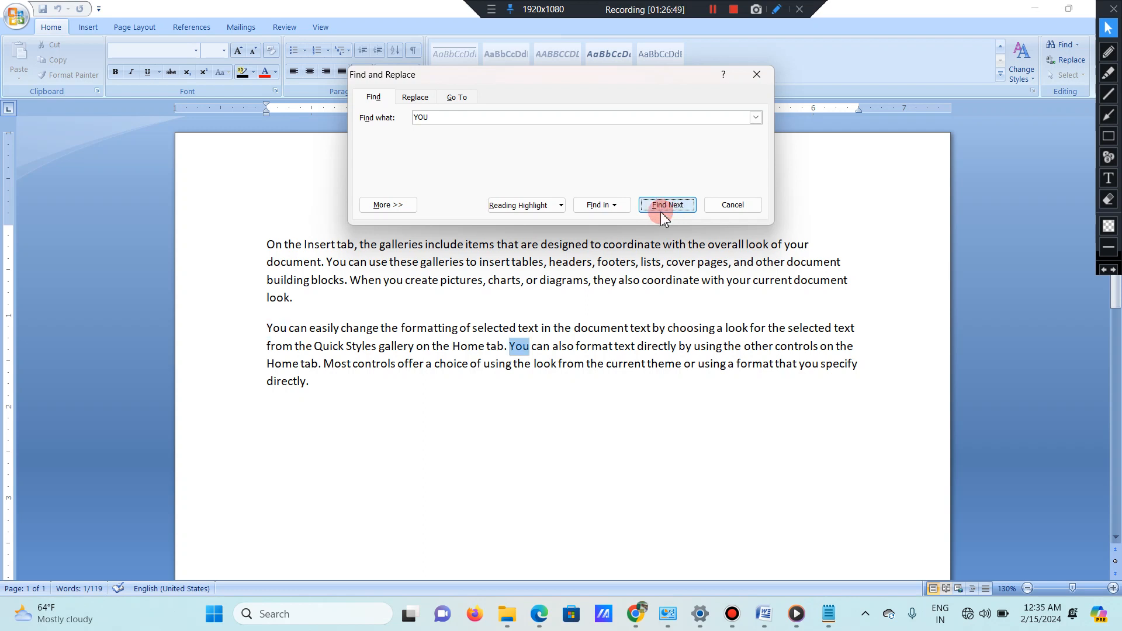
Step: Mark all matches of "YOU" with reading highlight, close the search, and highlight the selected "You" in yellow
{"action": "left_click", "coordinate": [546, 210]}
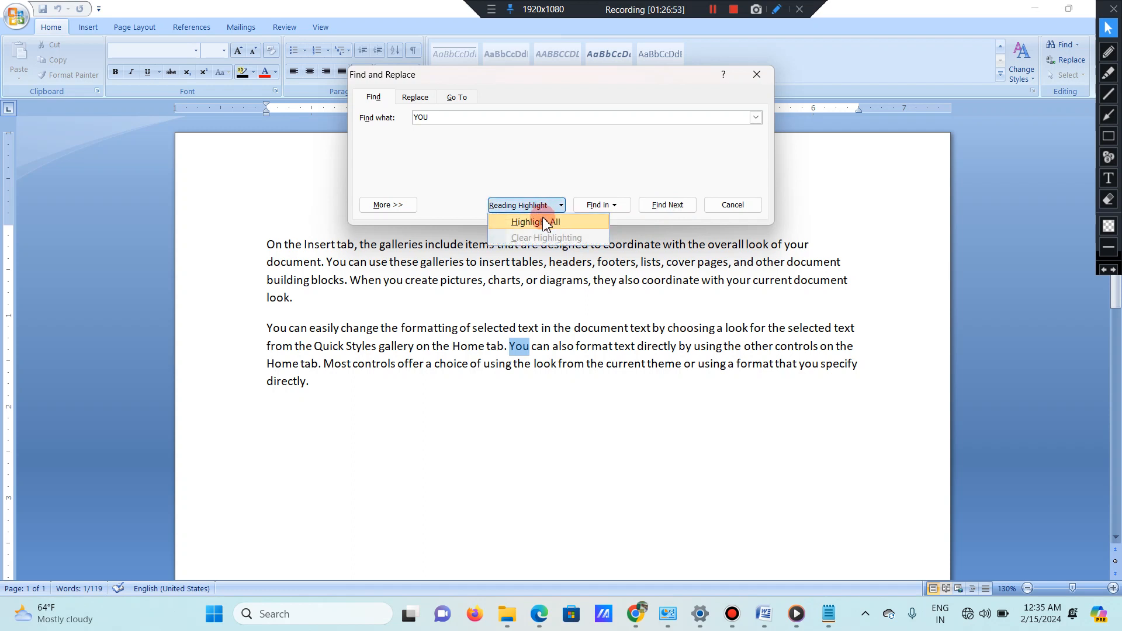
{"action": "left_click", "coordinate": [545, 220]}
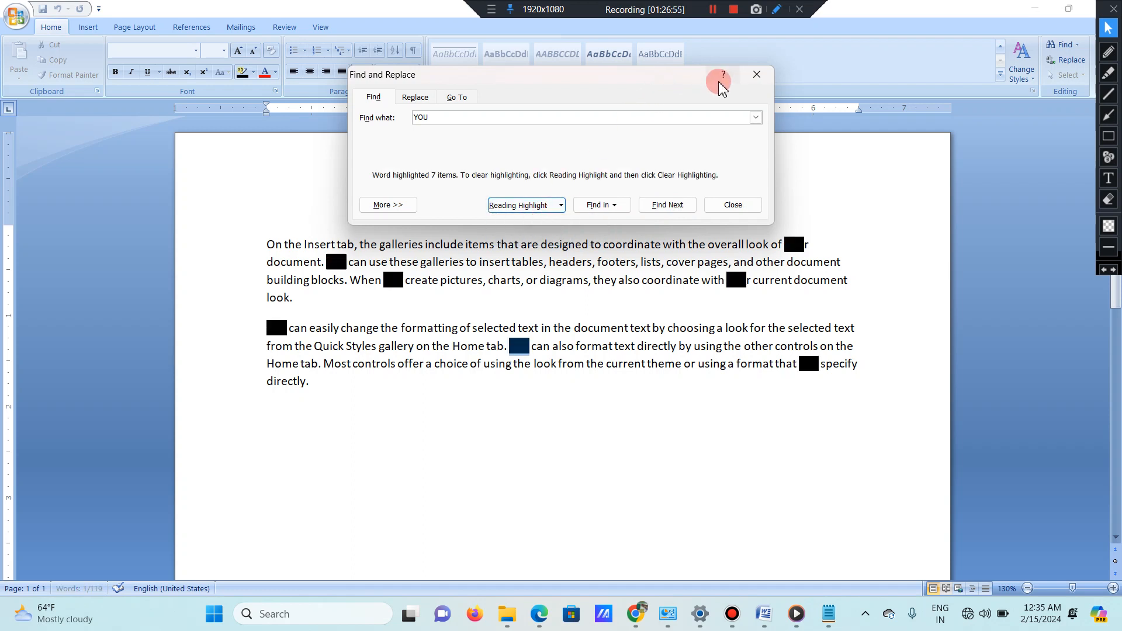
{"action": "left_click", "coordinate": [756, 75]}
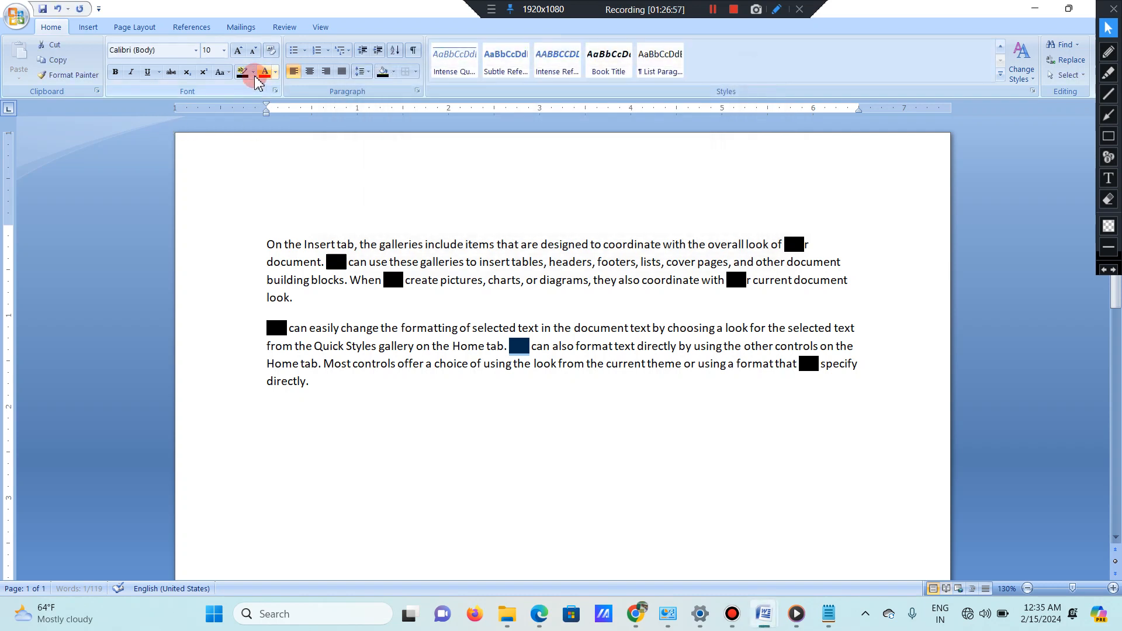
{"action": "left_click", "coordinate": [253, 72]}
{"action": "left_click", "coordinate": [246, 91]}
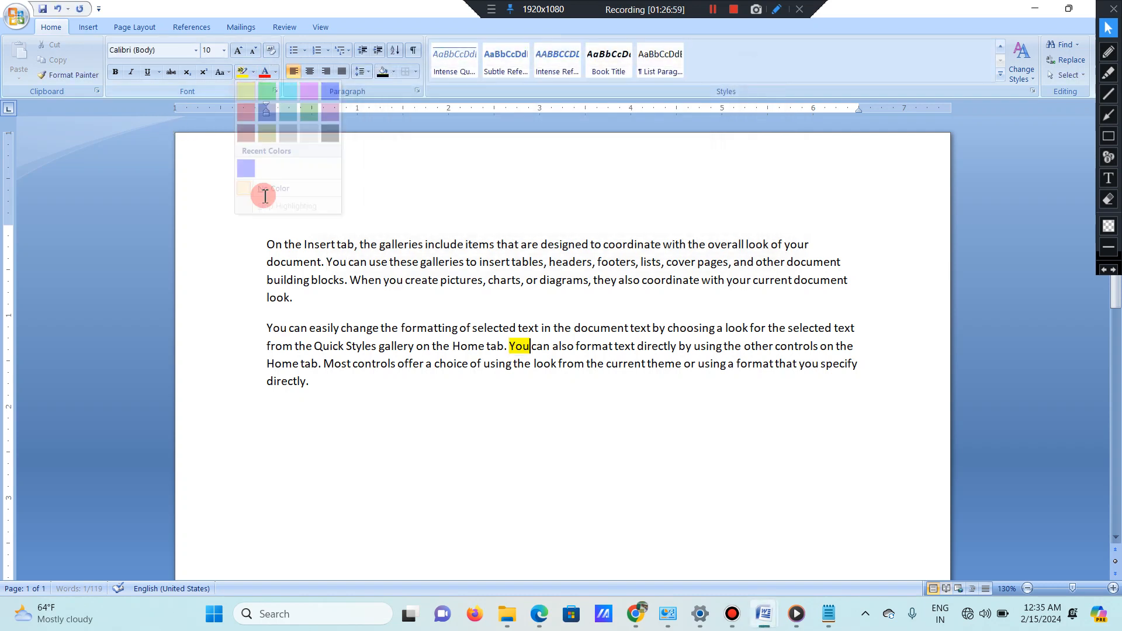
Step: Search the document for "THAT" through all its matches, with the Find and Replace dialog moved clear of the text
{"action": "left_click", "coordinate": [1060, 47]}
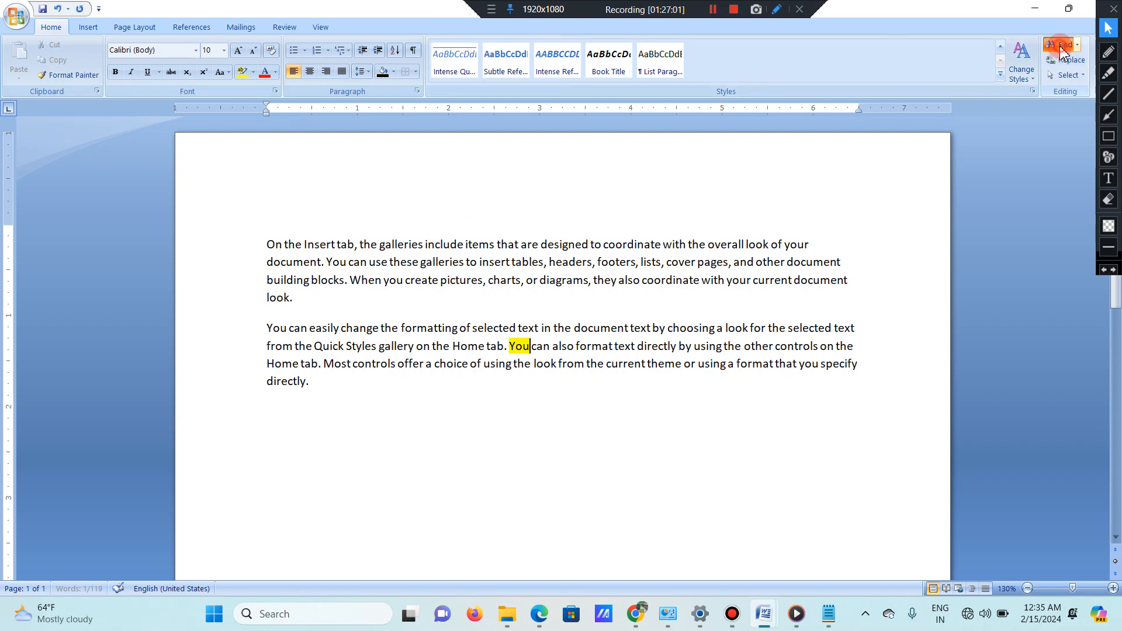
{"action": "left_click_drag", "start_coordinate": [586, 197], "coordinate": [544, 52]}
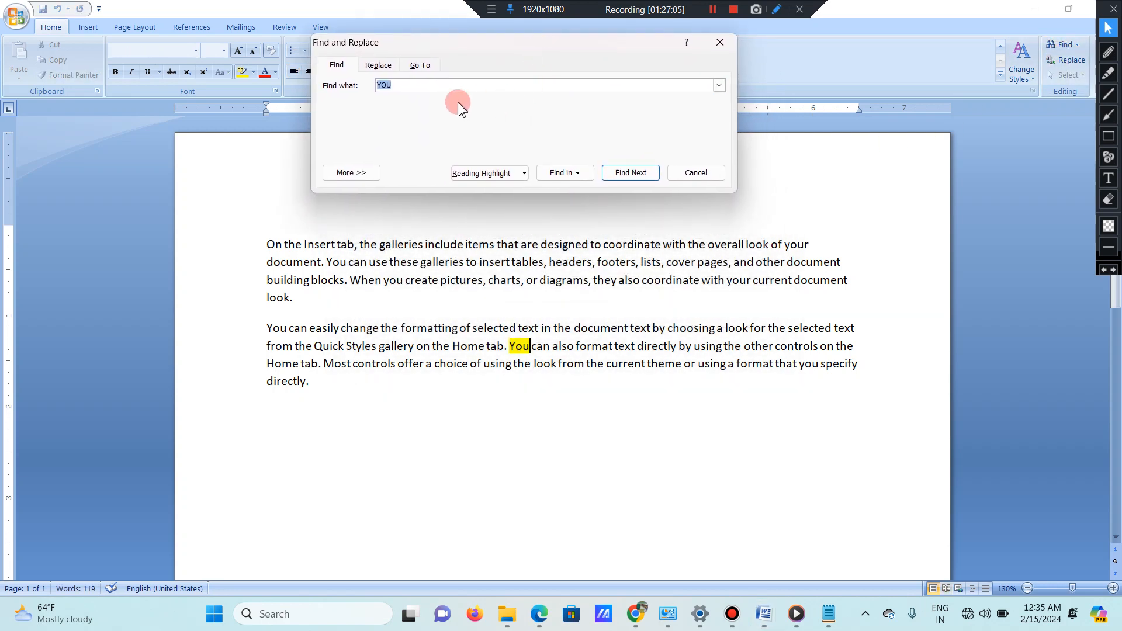
{"action": "left_click", "coordinate": [437, 87]}
{"action": "key", "text": "BackSpace"}
{"action": "key", "text": "BackSpace"}
{"action": "key", "text": "BackSpace"}
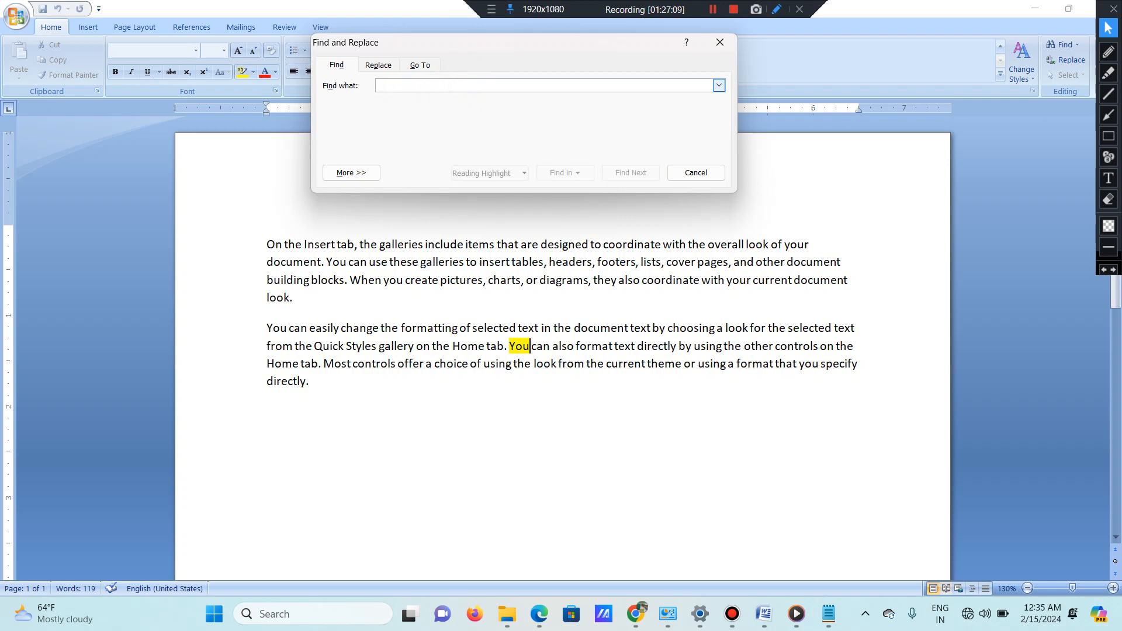
{"action": "type", "text": "THAT"}
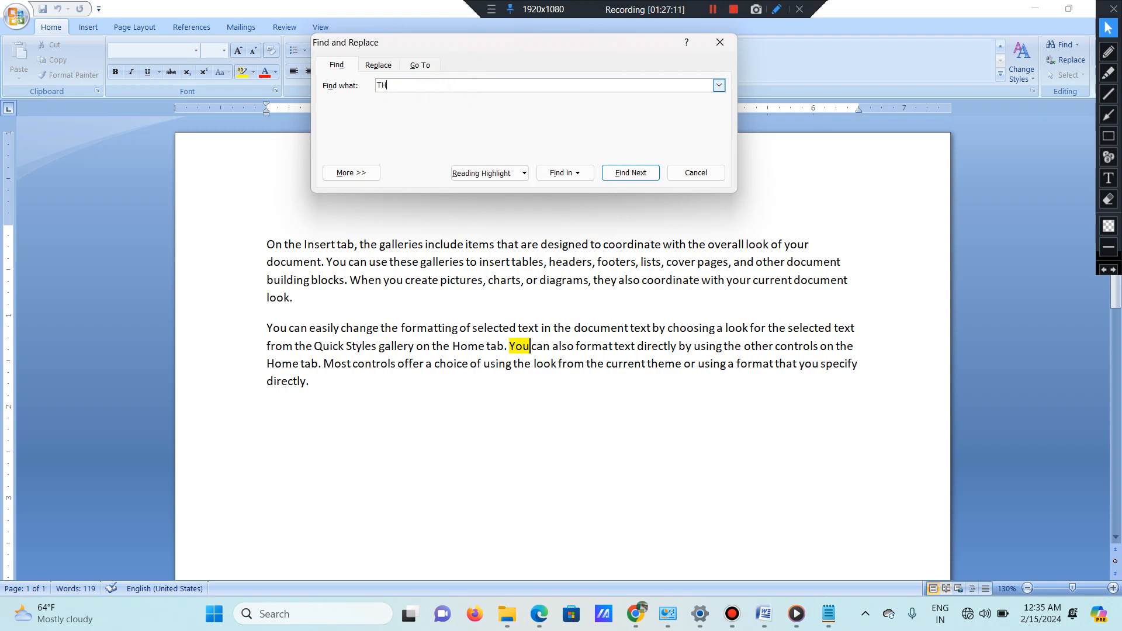
{"action": "left_click", "coordinate": [642, 172]}
{"action": "left_click", "coordinate": [642, 172]}
{"action": "left_click", "coordinate": [642, 172]}
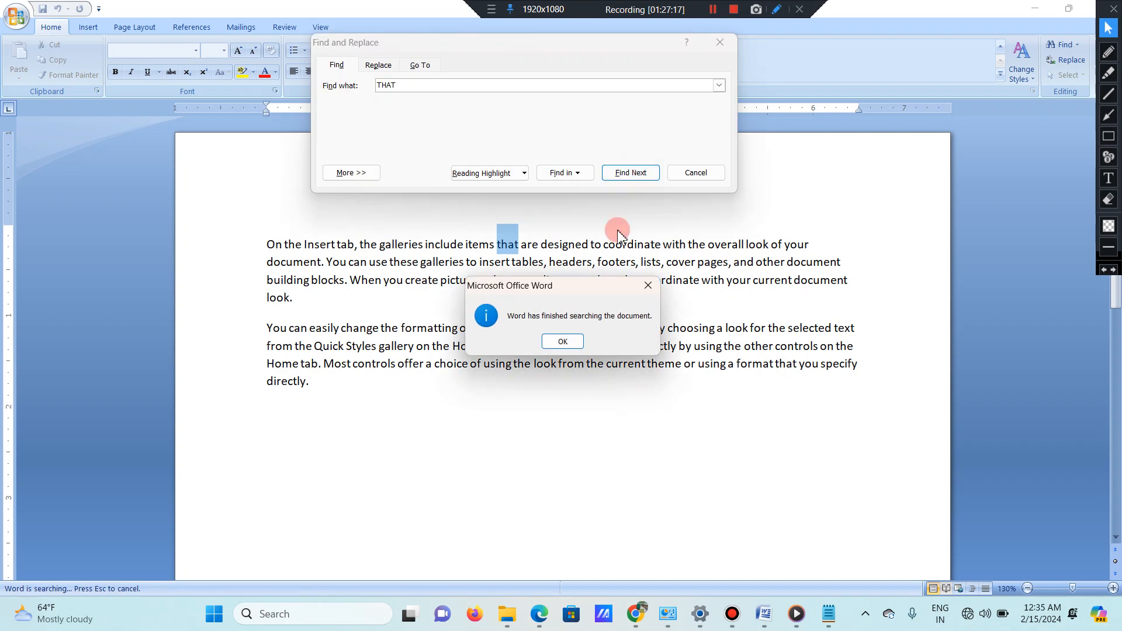
{"action": "left_click", "coordinate": [566, 343]}
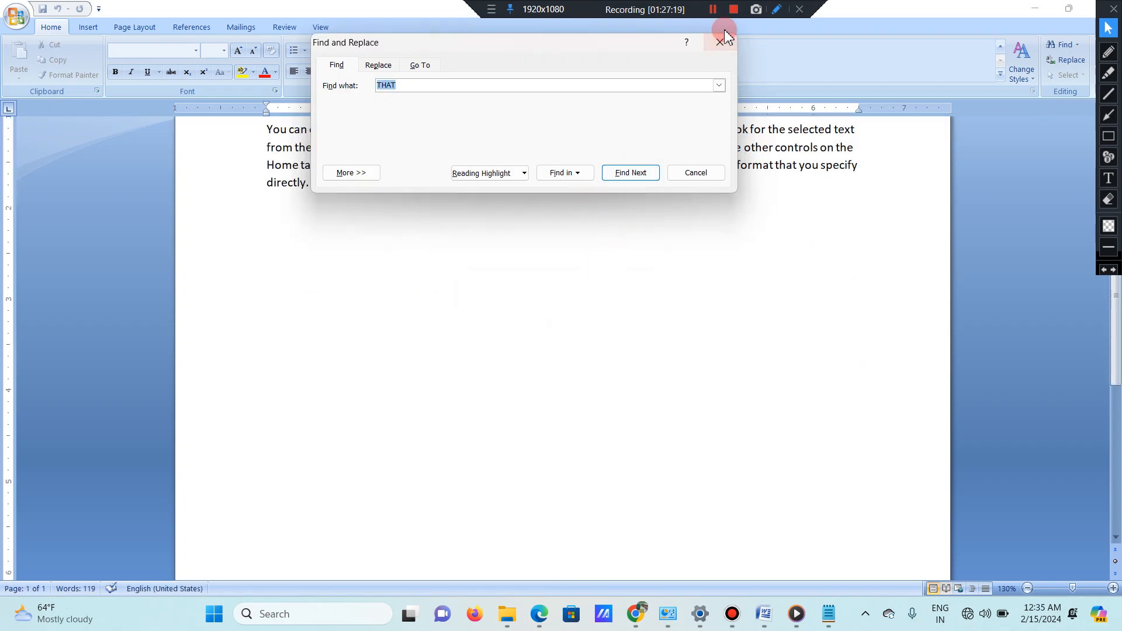
{"action": "scroll", "coordinate": [835, 295], "scroll_direction": "up", "scroll_amount": 4}
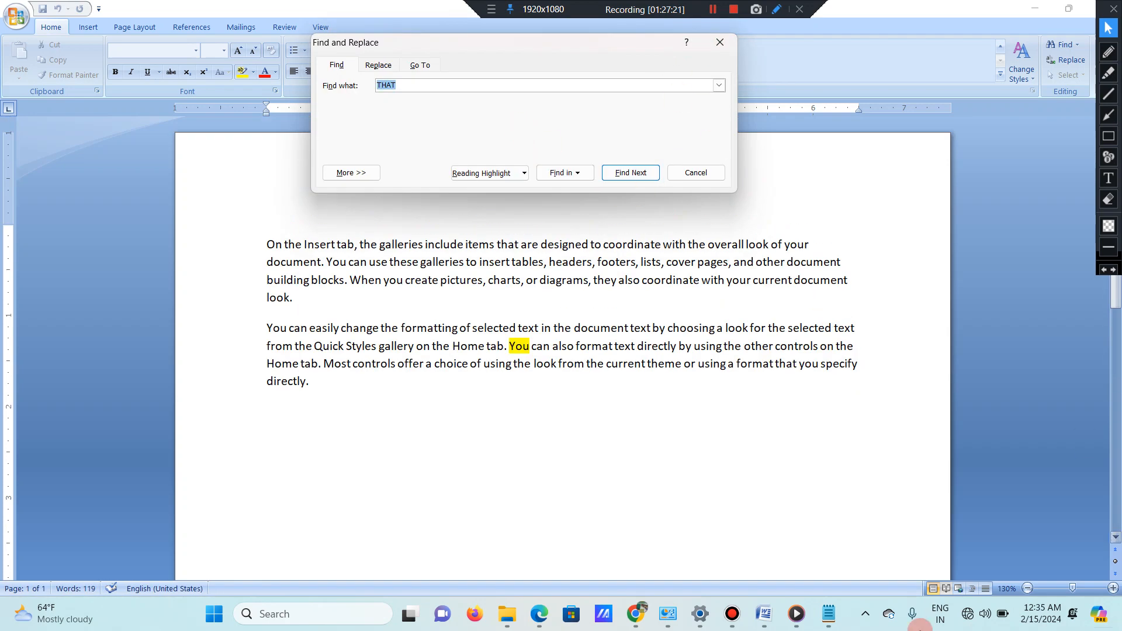
Step: Find the first occurrence of "THAT", mark all its matches with reading highlight, and close the search
{"action": "left_click", "coordinate": [621, 175]}
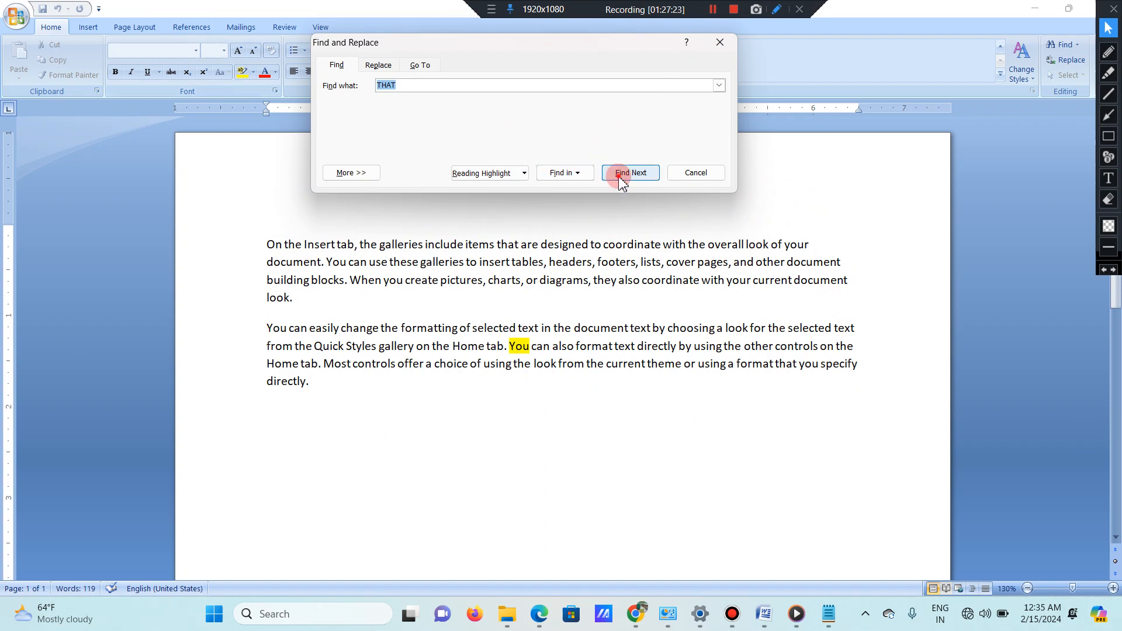
{"action": "left_click", "coordinate": [620, 173]}
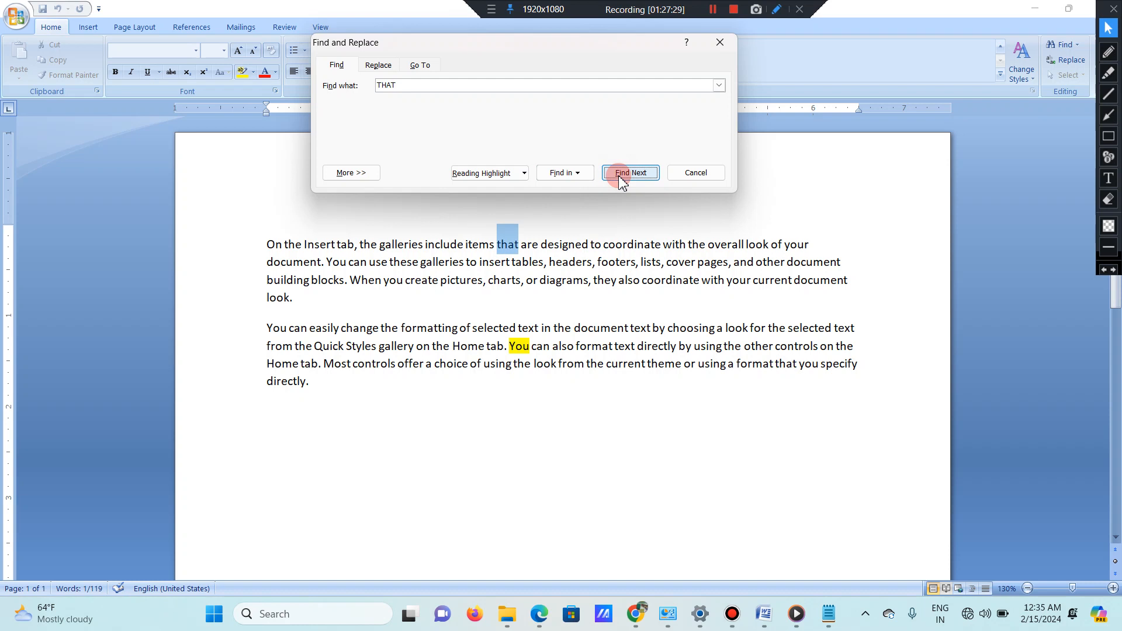
{"action": "left_click", "coordinate": [516, 172]}
{"action": "left_click", "coordinate": [506, 192]}
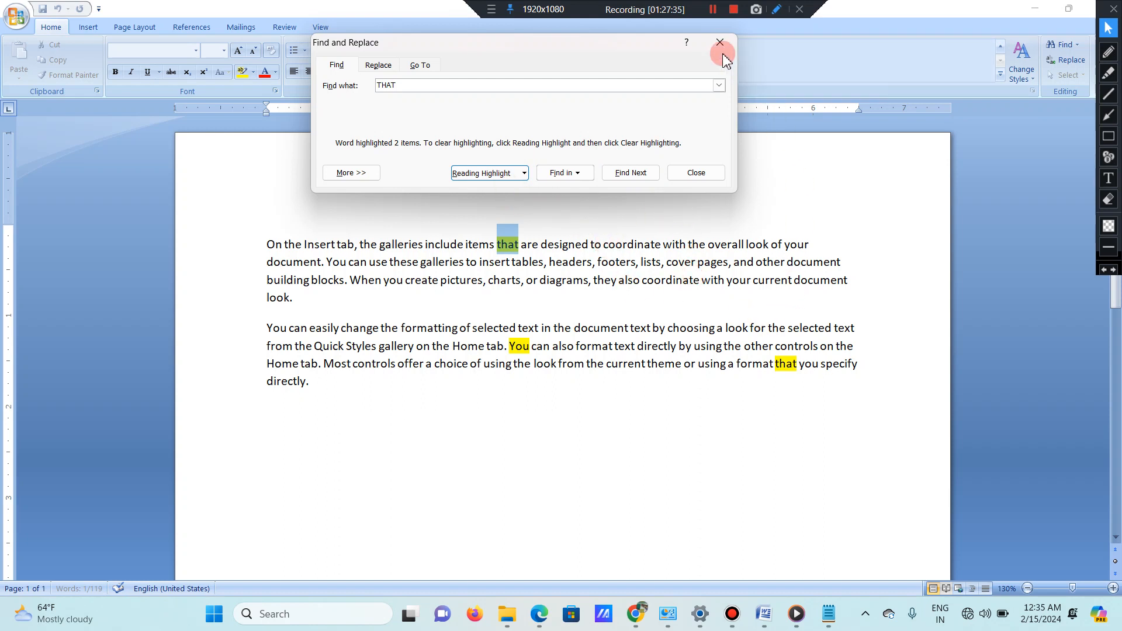
{"action": "left_click", "coordinate": [696, 171]}
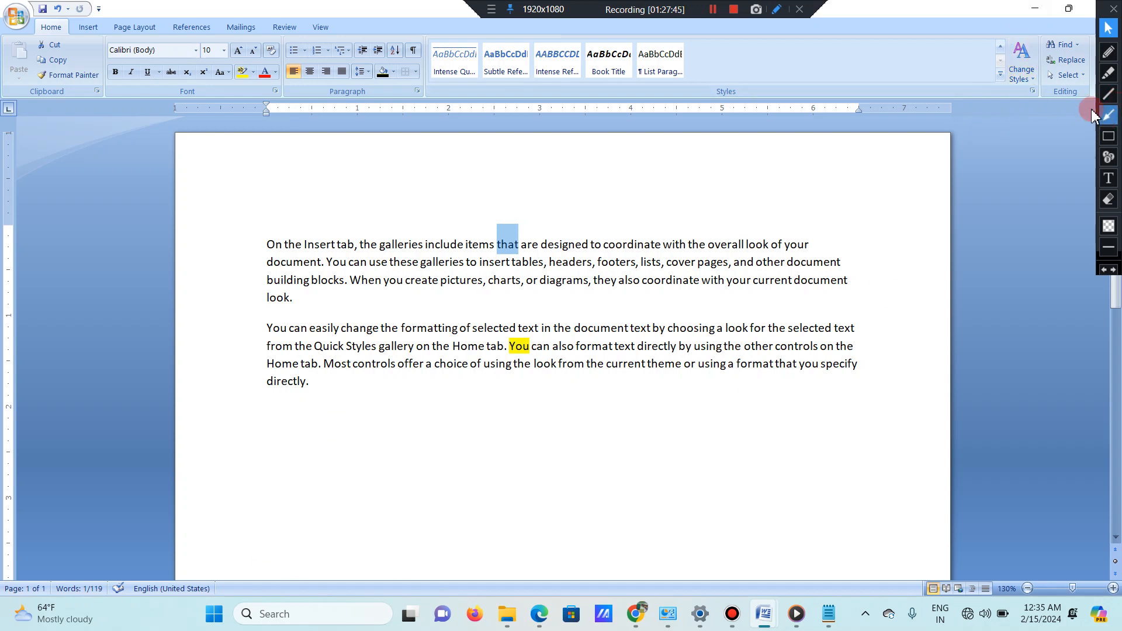
Step: Reopen the search for the selected word "that" and apply reading highlight to every match
{"action": "left_click", "coordinate": [1077, 45]}
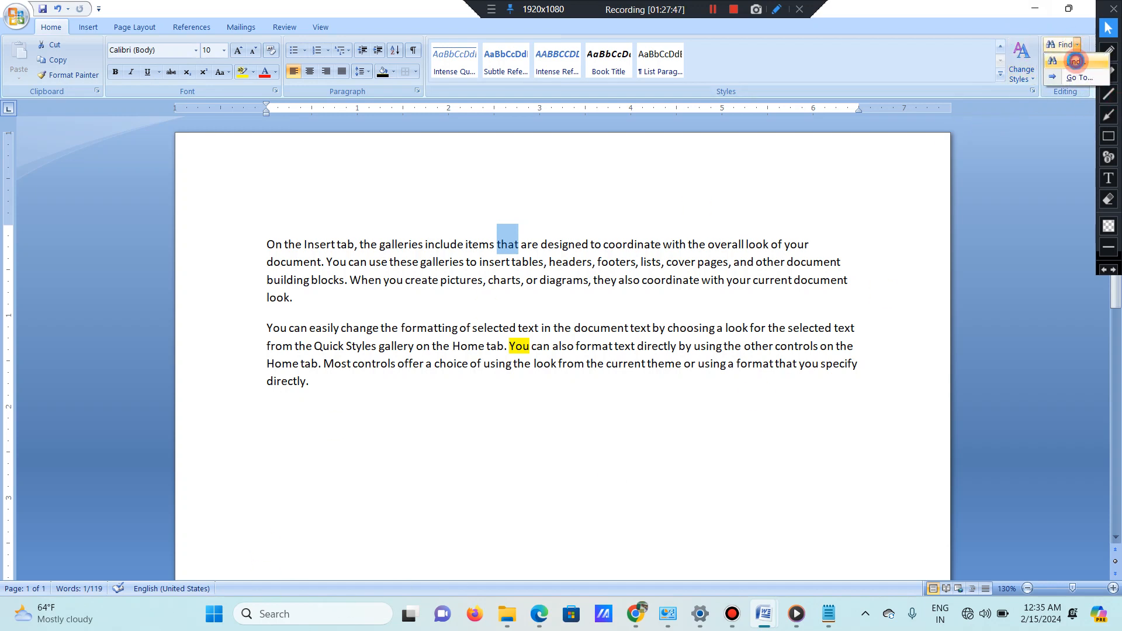
{"action": "left_click", "coordinate": [1075, 61]}
{"action": "left_click", "coordinate": [514, 173]}
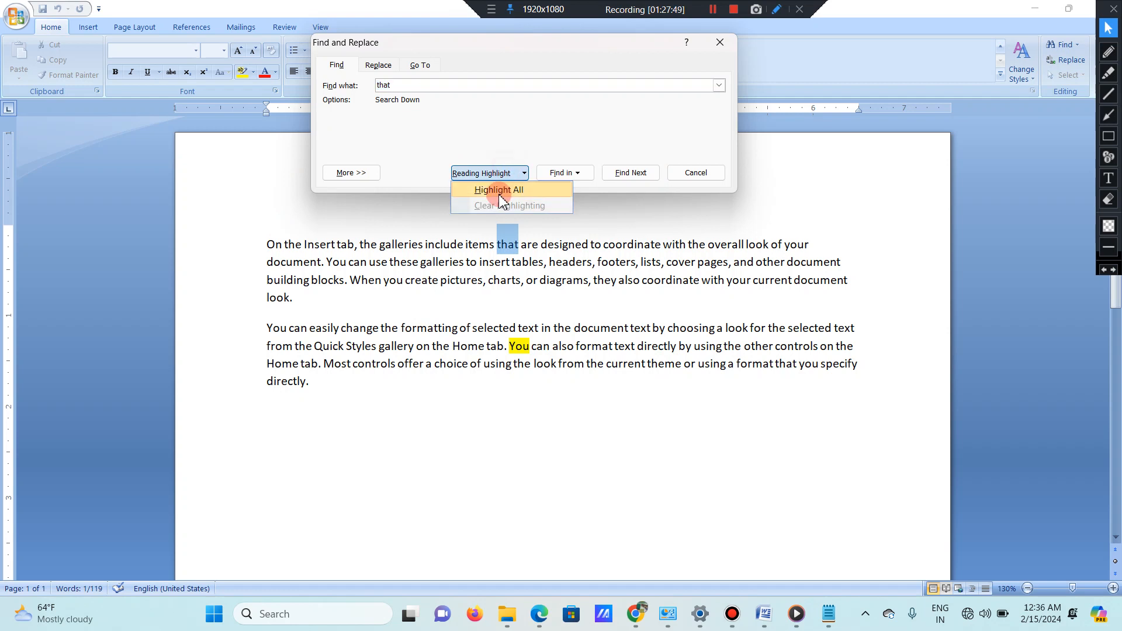
{"action": "left_click", "coordinate": [497, 188]}
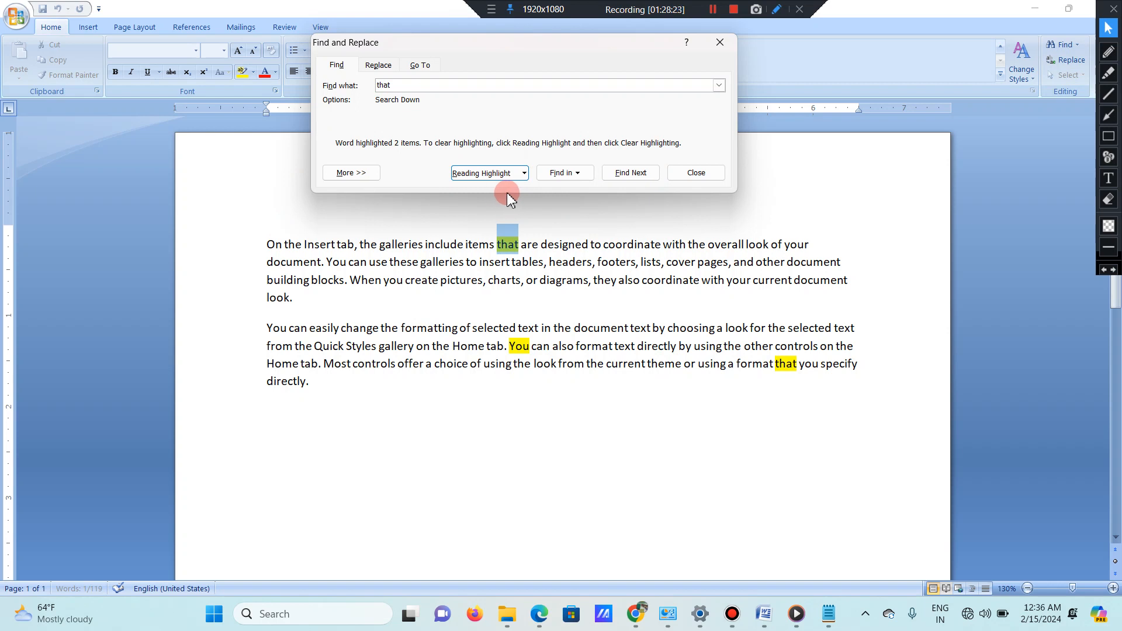
Step: Replace only the "that" in the second paragraph with "THERE", continuing the search from the beginning of the document
{"action": "left_click", "coordinate": [389, 67]}
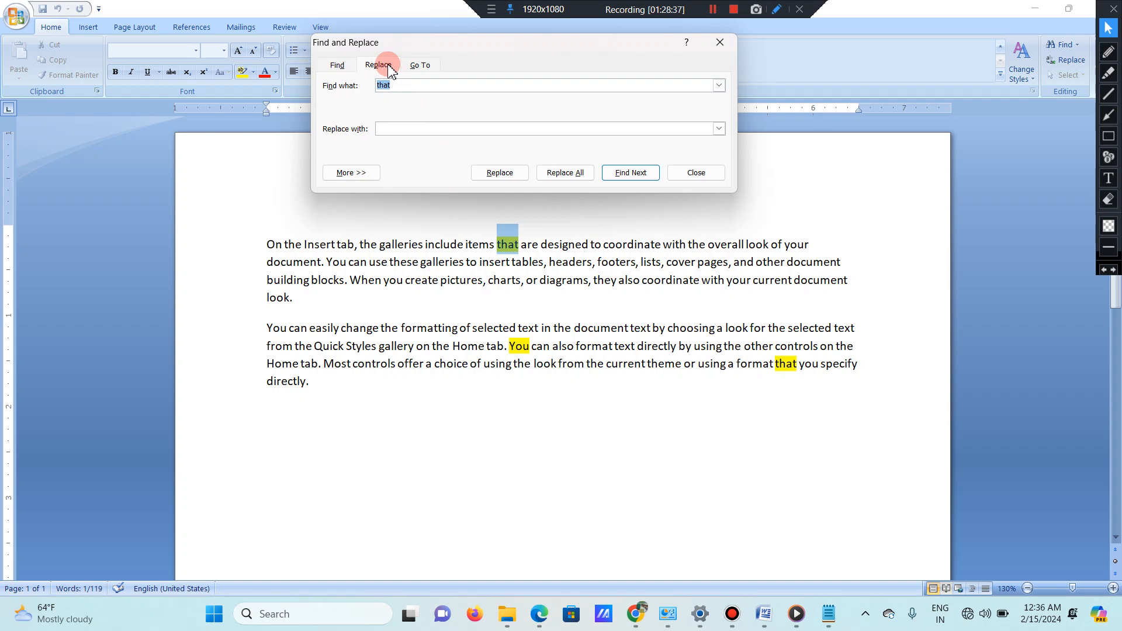
{"action": "left_click", "coordinate": [389, 128]}
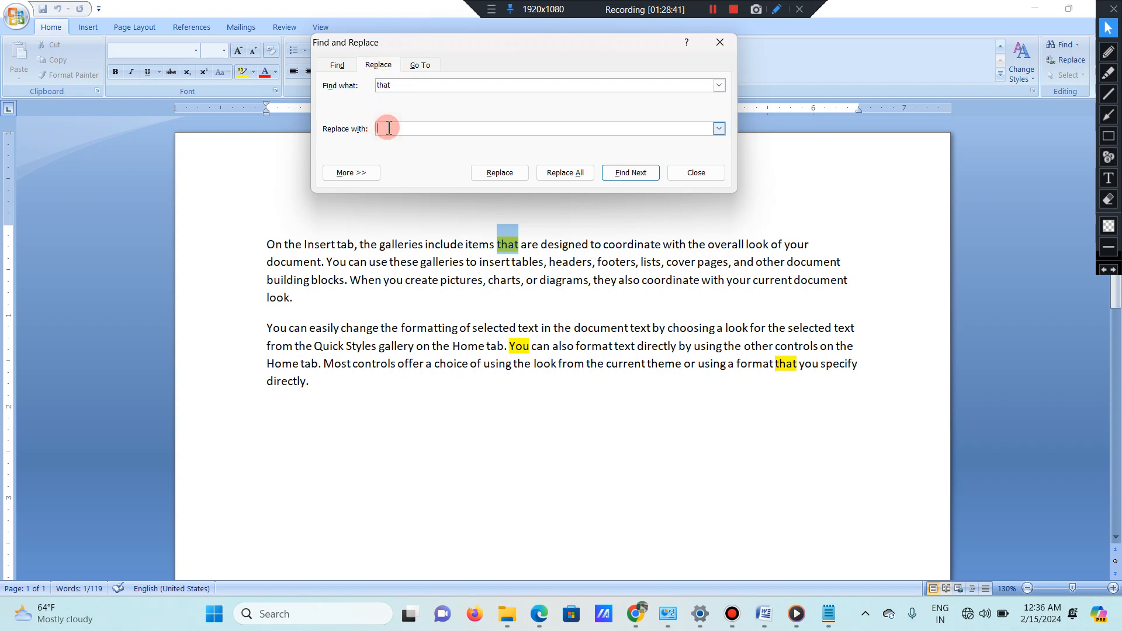
{"action": "type", "text": "THERE"}
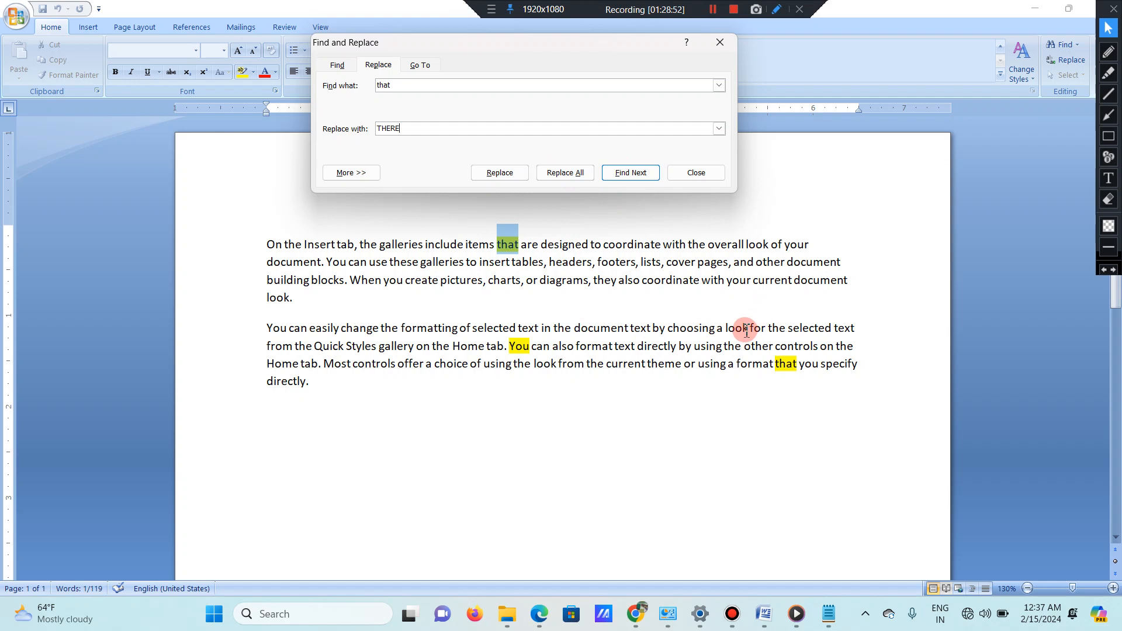
{"action": "left_click", "coordinate": [632, 173]}
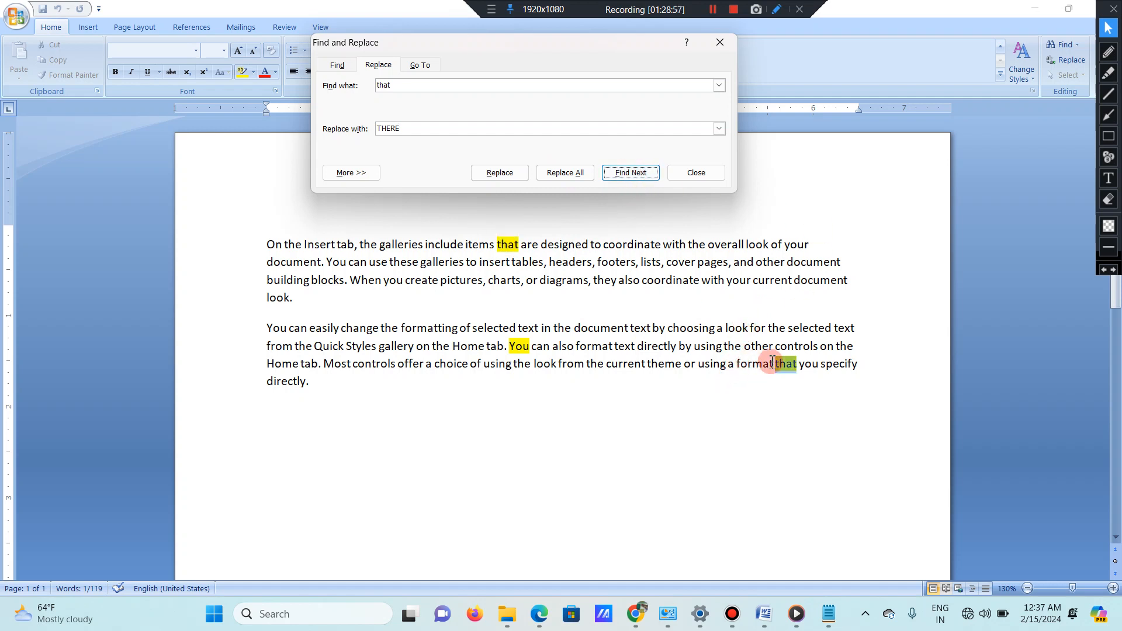
{"action": "left_click", "coordinate": [498, 174]}
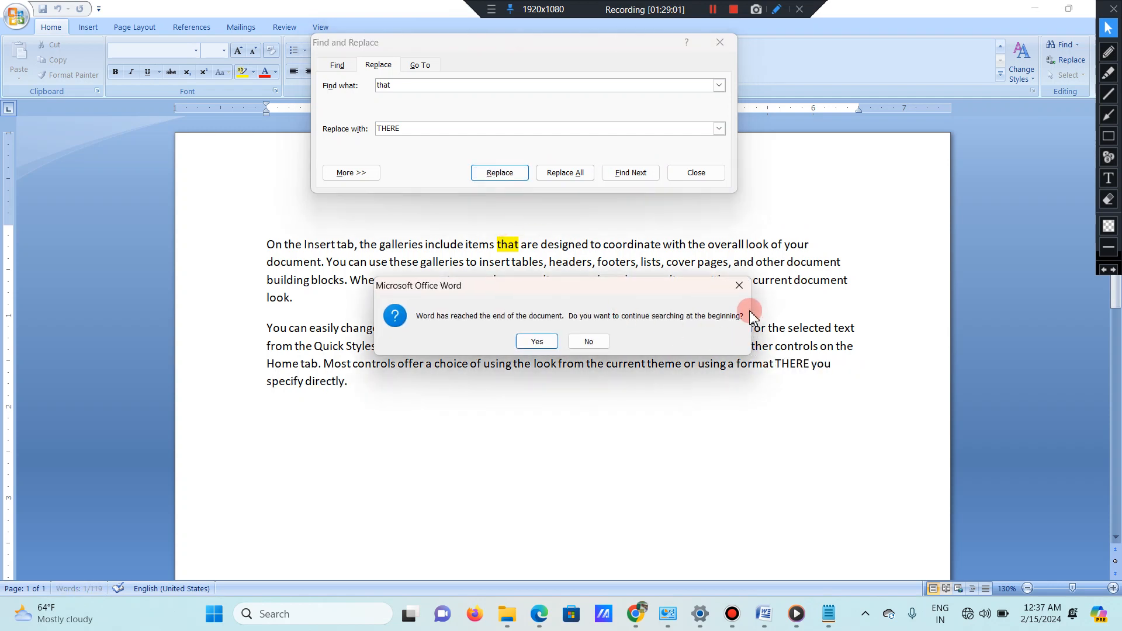
{"action": "left_click", "coordinate": [536, 342]}
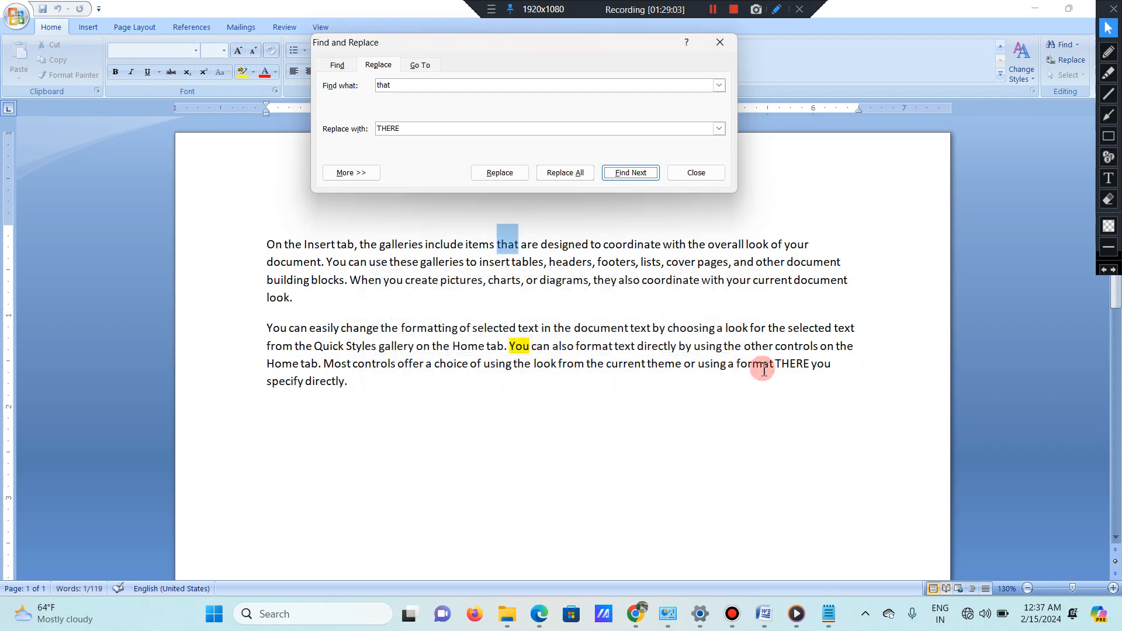
{"action": "left_click", "coordinate": [781, 364]}
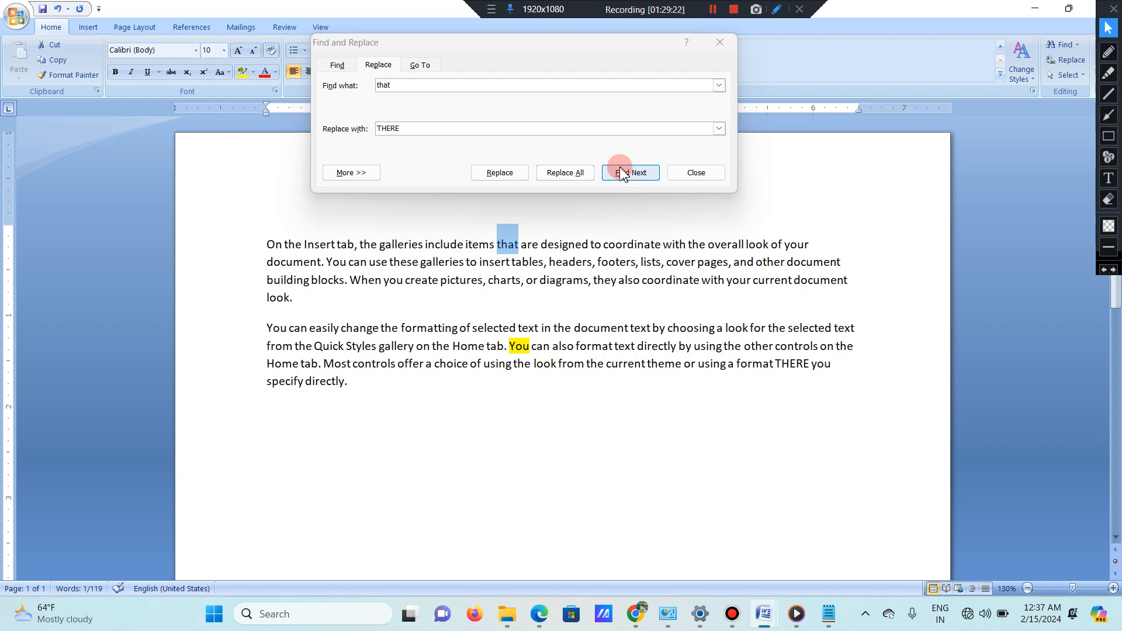
Step: Replace all remaining occurrences of "that" with "THERE" throughout the document and close the Find and Replace dialog
{"action": "left_click", "coordinate": [576, 173]}
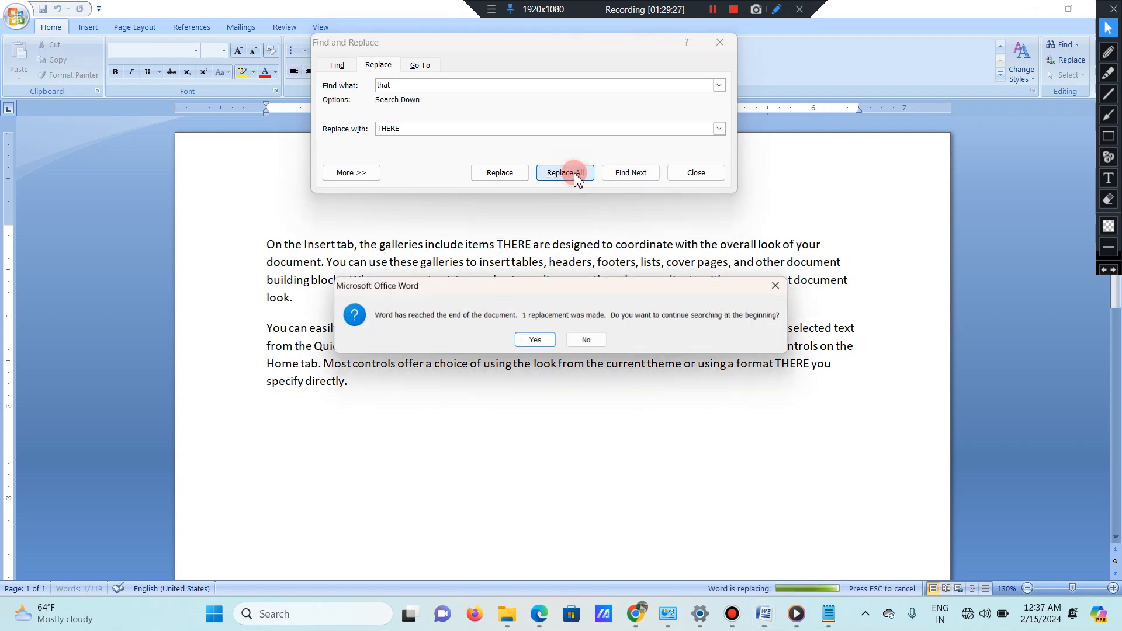
{"action": "left_click", "coordinate": [529, 340]}
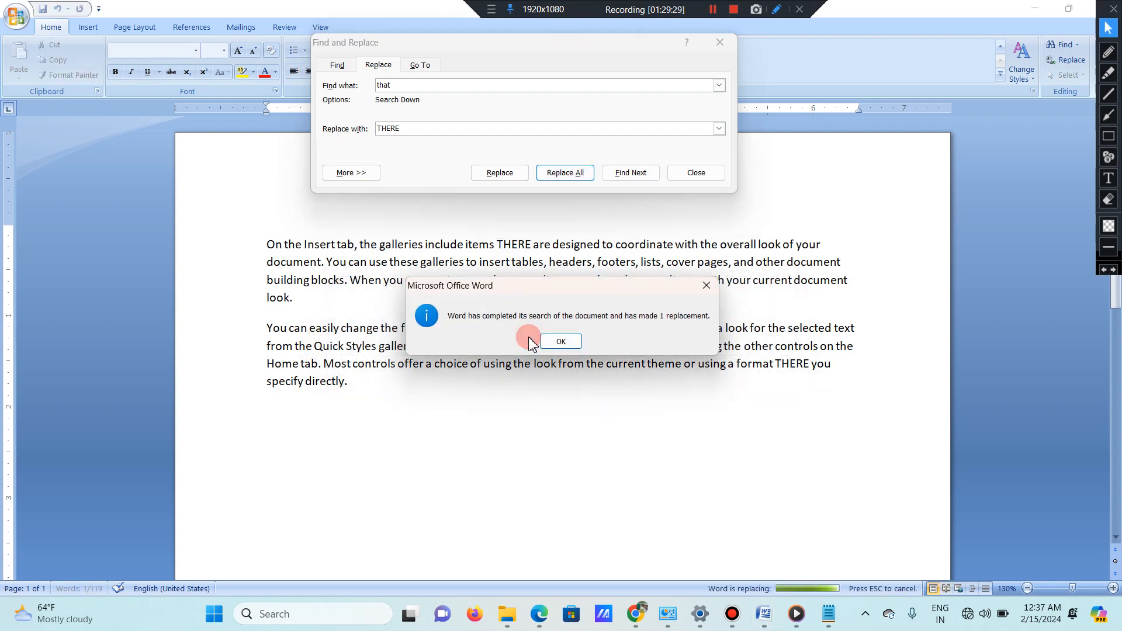
{"action": "left_click", "coordinate": [555, 342]}
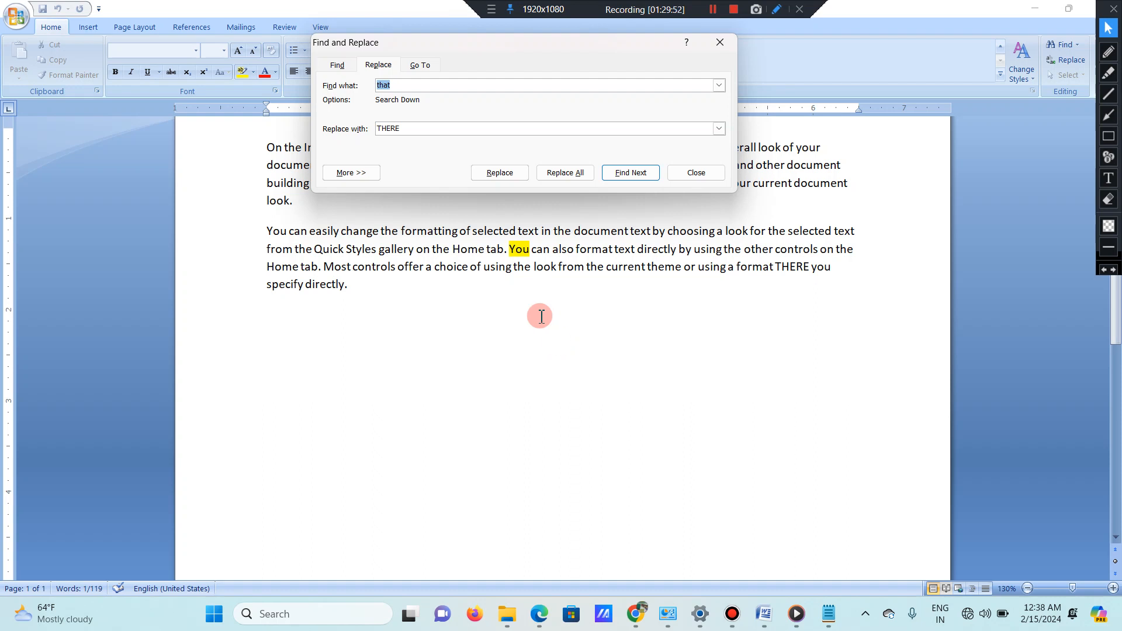
{"action": "left_click", "coordinate": [435, 68]}
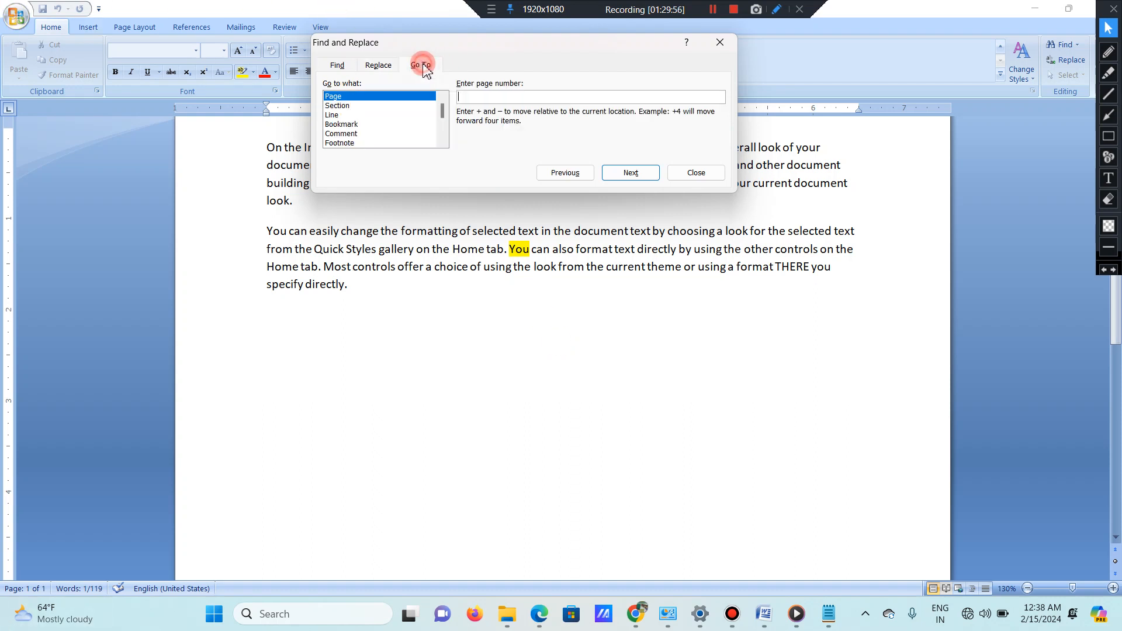
{"action": "left_click", "coordinate": [720, 43]}
Step: Insert page breaks below the second paragraph until the document has 14 pages, and return to the end of the text on page 1
{"action": "left_click", "coordinate": [481, 311]}
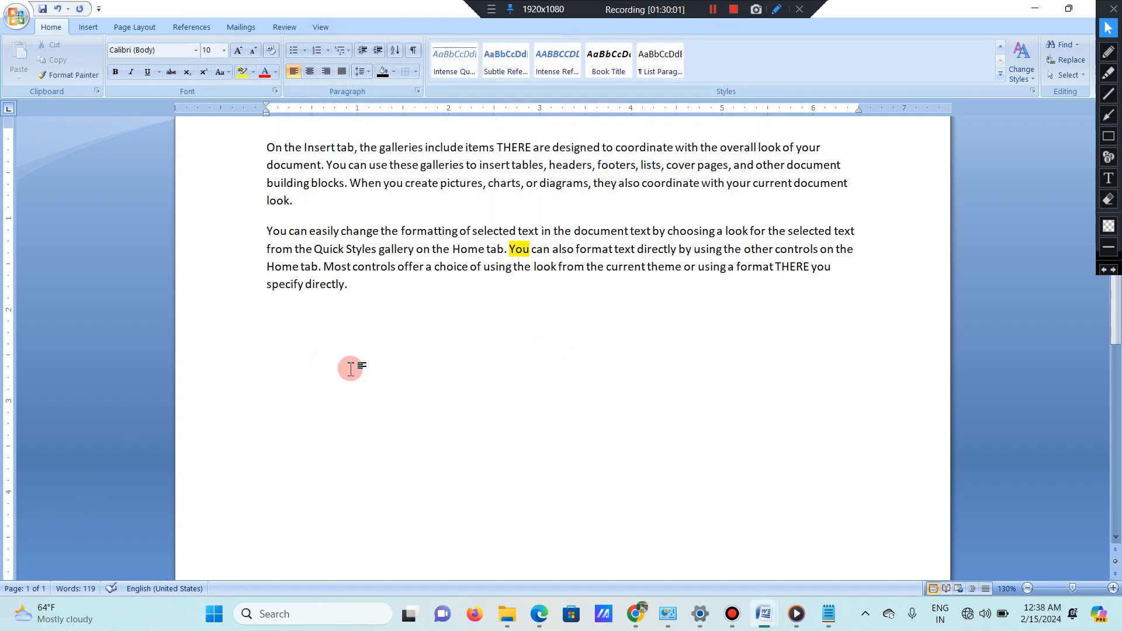
{"action": "scroll", "coordinate": [381, 394], "scroll_direction": "up", "scroll_amount": 2}
{"action": "scroll", "coordinate": [384, 394], "scroll_direction": "down", "scroll_amount": 8}
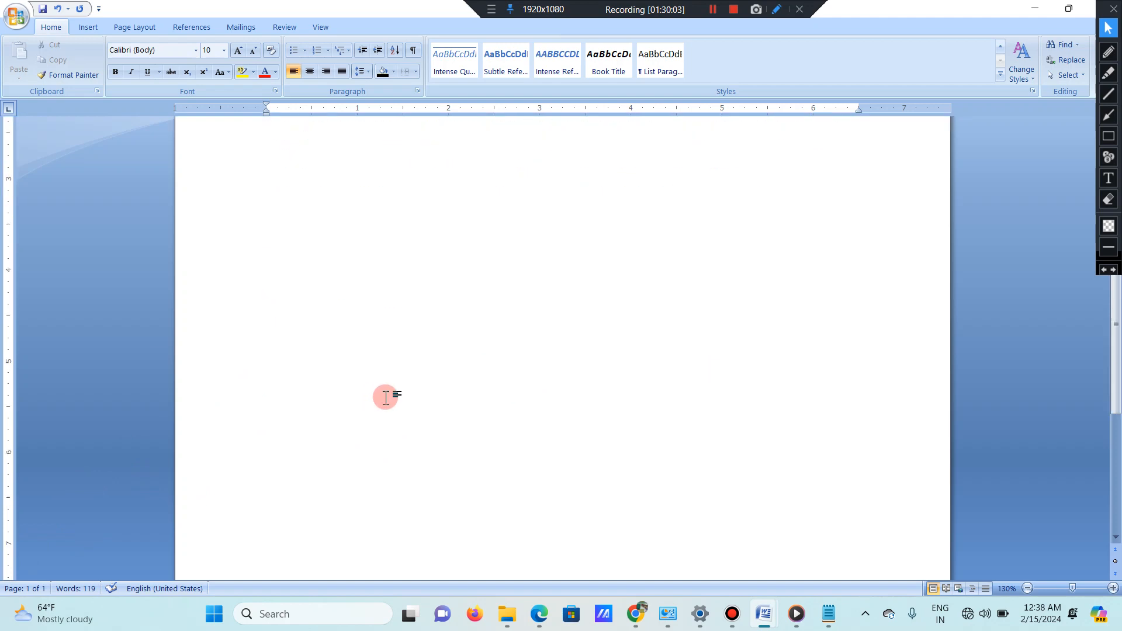
{"action": "scroll", "coordinate": [368, 409], "scroll_direction": "up", "scroll_amount": 8}
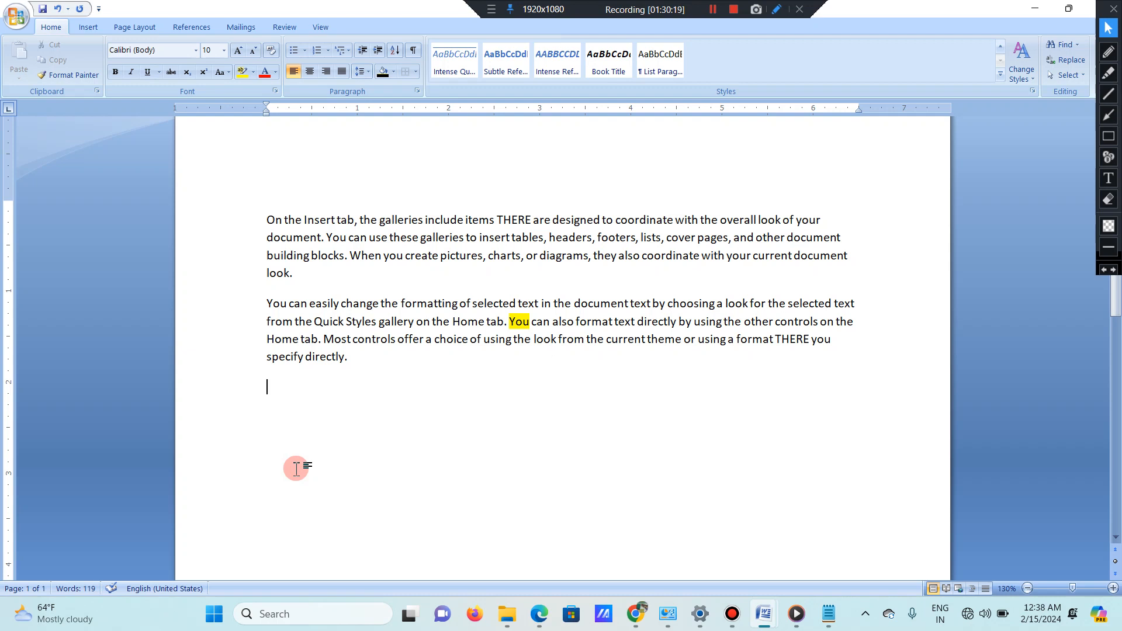
{"action": "key", "text": "ctrl+Return"}
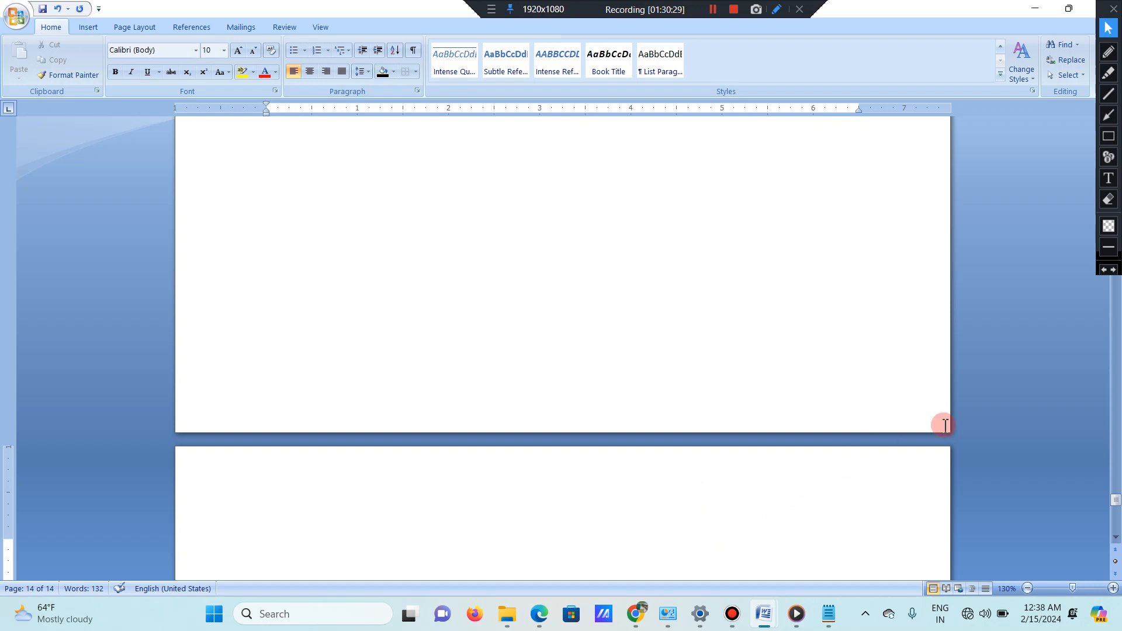
{"action": "left_click", "coordinate": [1114, 435]}
{"action": "scroll", "coordinate": [427, 390], "scroll_direction": "up", "scroll_amount": 15}
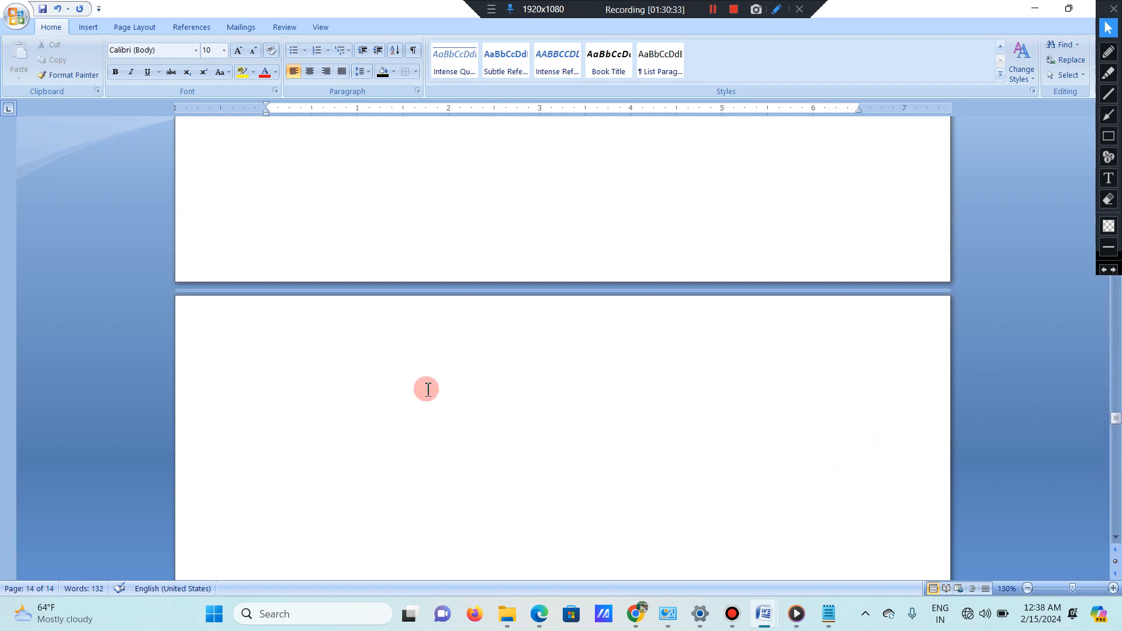
{"action": "scroll", "coordinate": [426, 389], "scroll_direction": "up", "scroll_amount": 15}
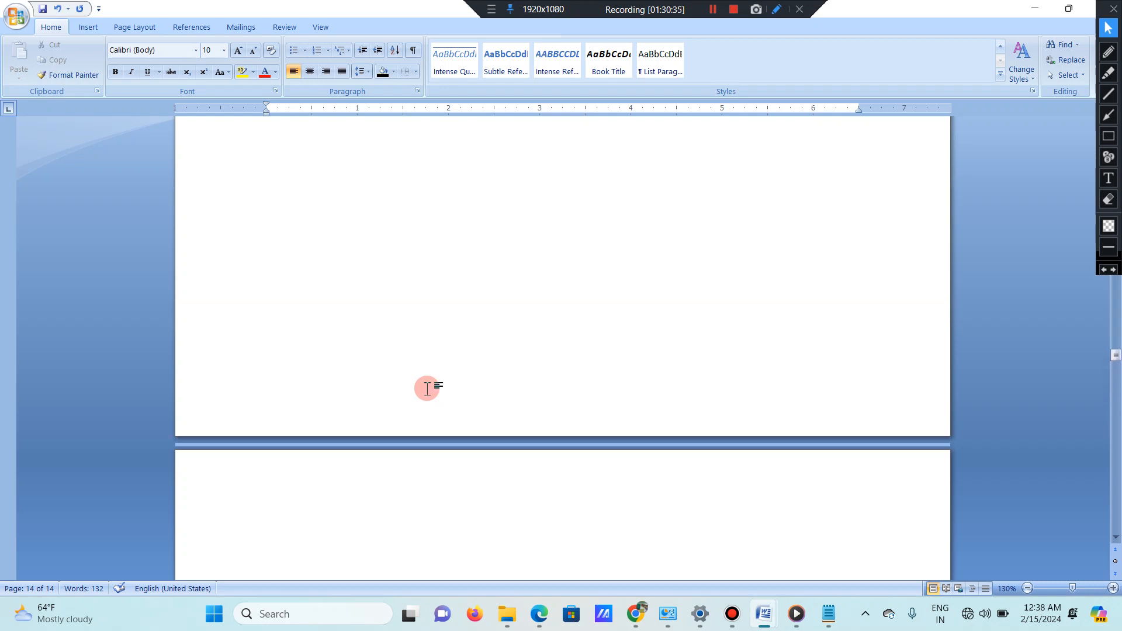
{"action": "scroll", "coordinate": [427, 390], "scroll_direction": "up", "scroll_amount": 15}
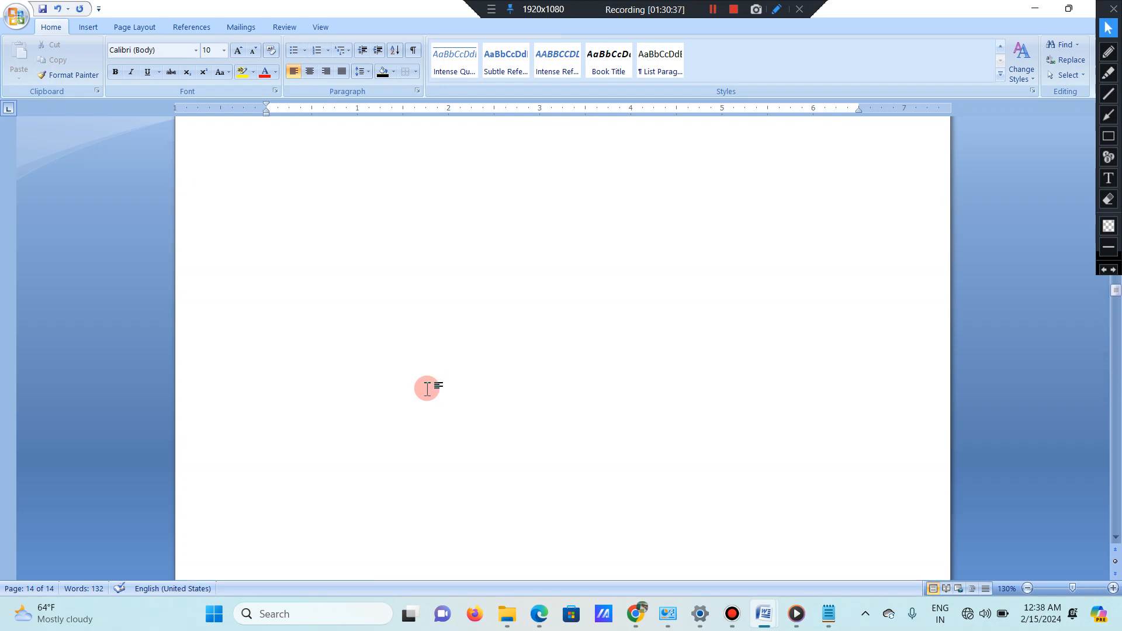
{"action": "scroll", "coordinate": [428, 389], "scroll_direction": "up", "scroll_amount": 15}
{"action": "scroll", "coordinate": [427, 389], "scroll_direction": "up", "scroll_amount": 10}
{"action": "left_click", "coordinate": [427, 389]}
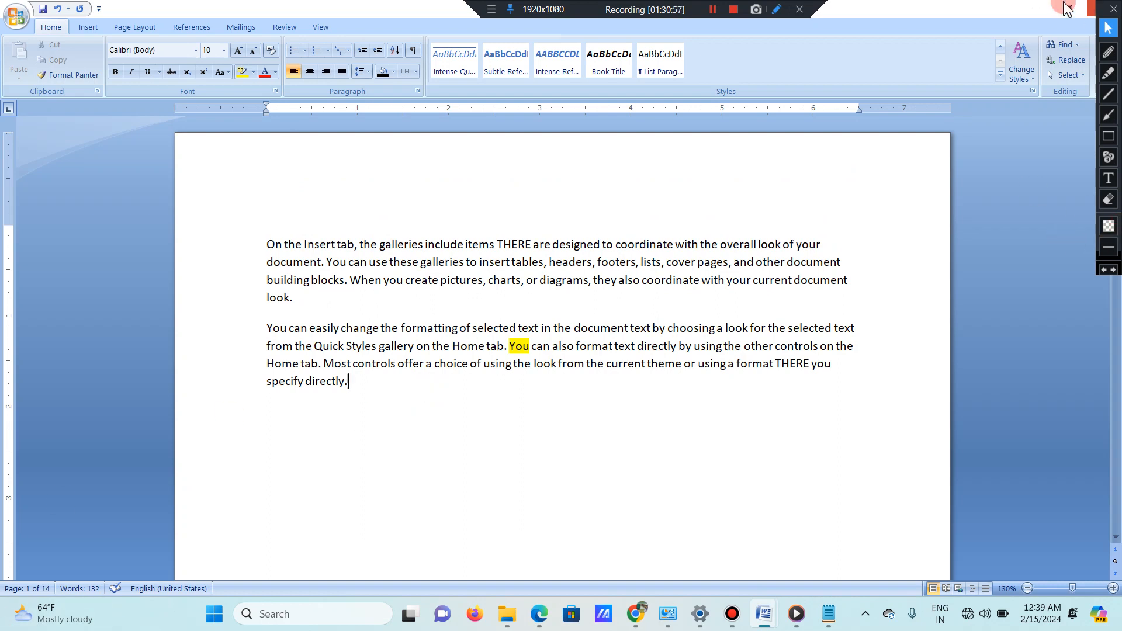
Step: Jump to page 14 with the Go To command and close the dialog
{"action": "left_click", "coordinate": [1076, 45]}
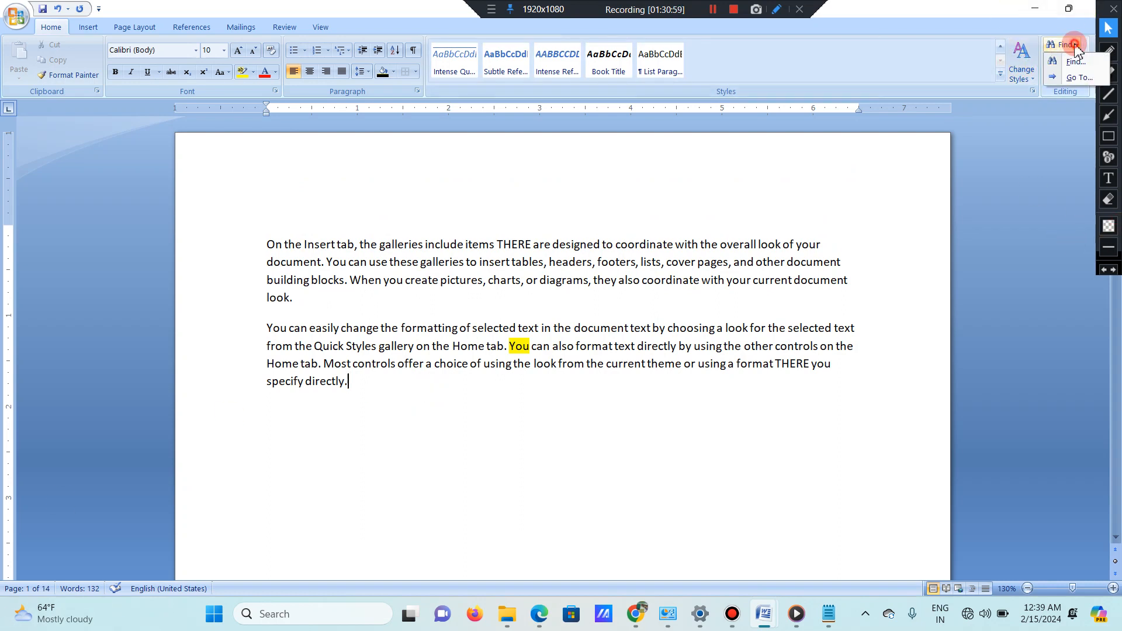
{"action": "left_click", "coordinate": [1073, 77]}
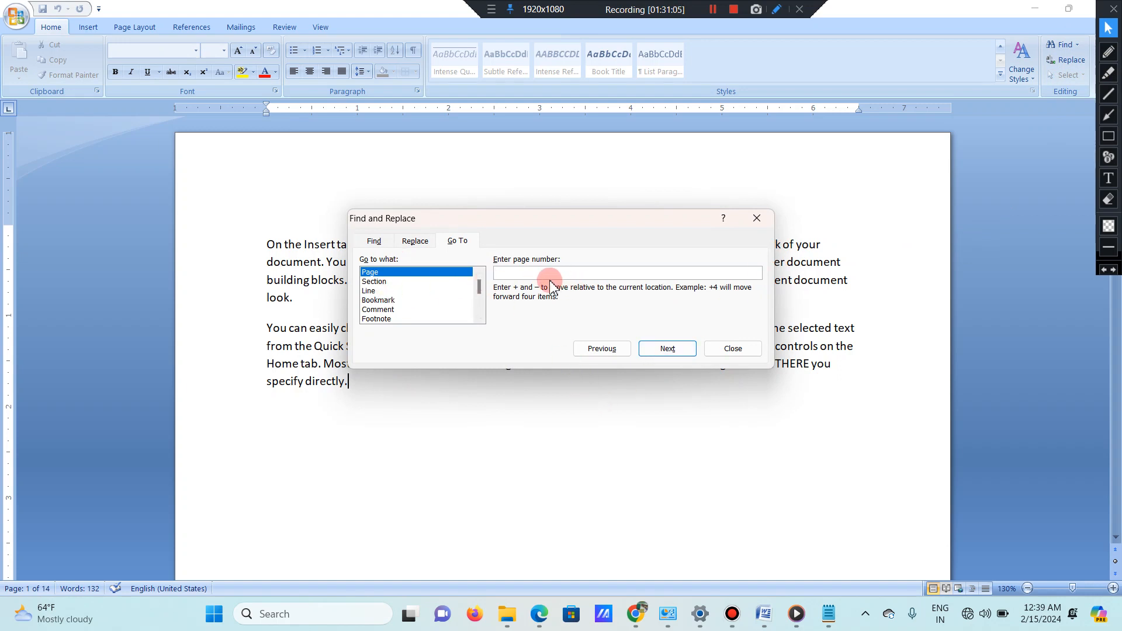
{"action": "type", "text": "14"}
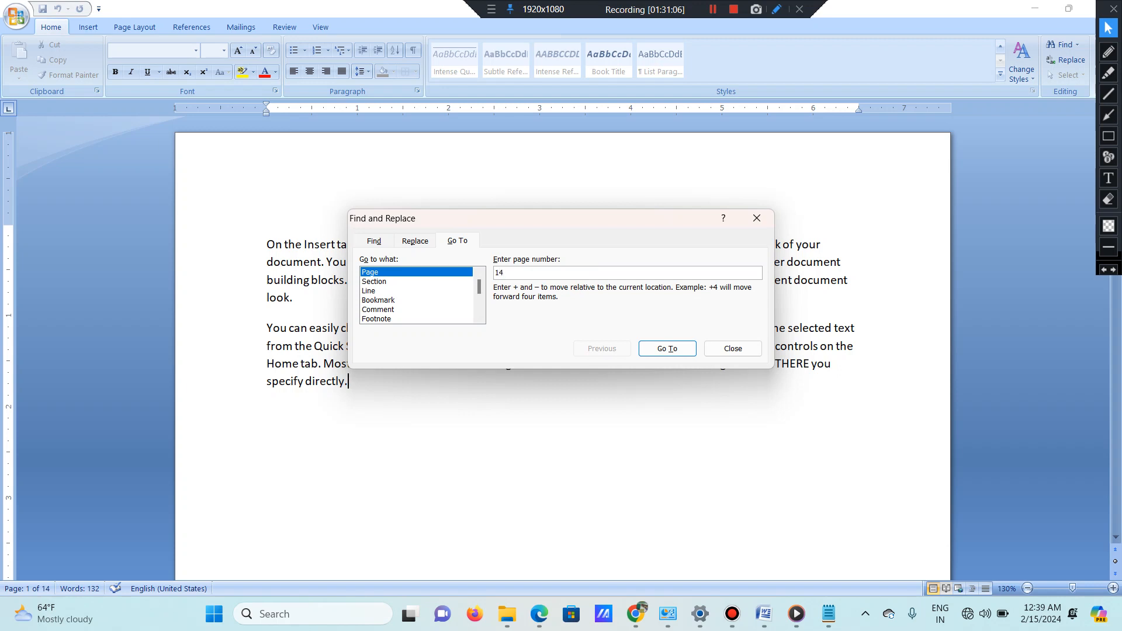
{"action": "left_click", "coordinate": [666, 347]}
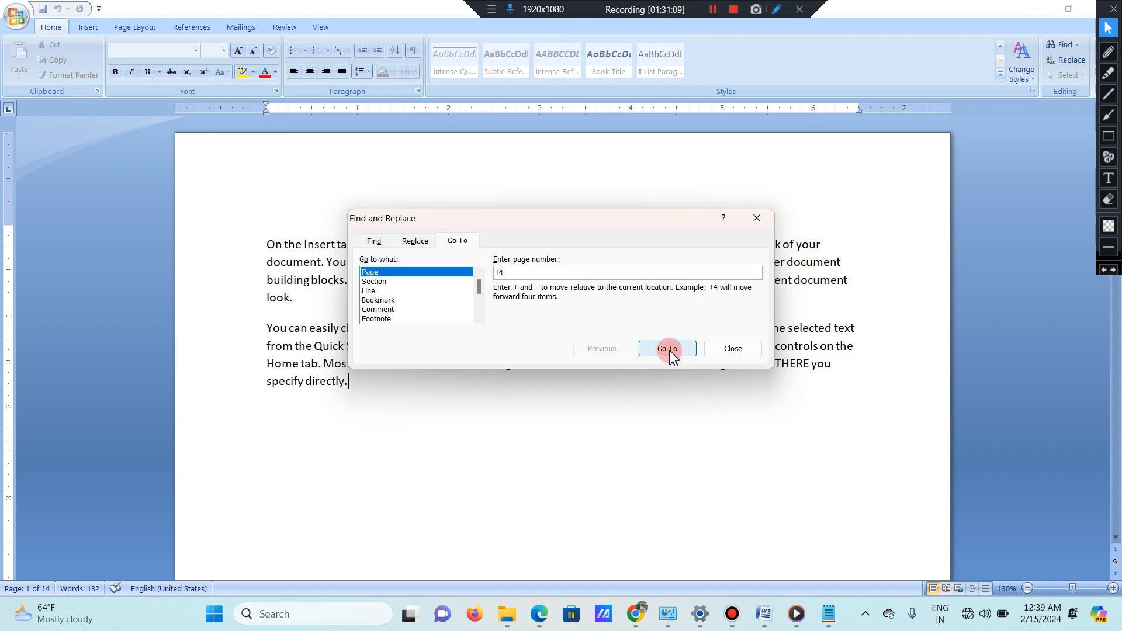
{"action": "left_click", "coordinate": [732, 349]}
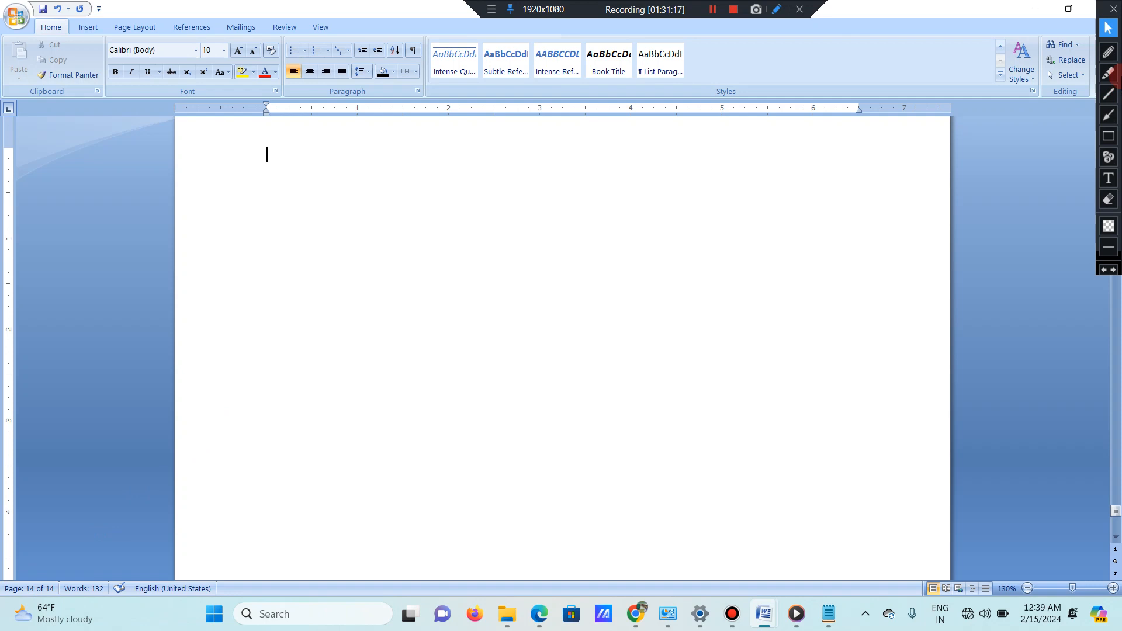
Step: Use Go To to return to page 1 and close the dialog
{"action": "key", "text": "ctrl+g"}
{"action": "key", "text": "BackSpace"}
{"action": "type", "text": "1"}
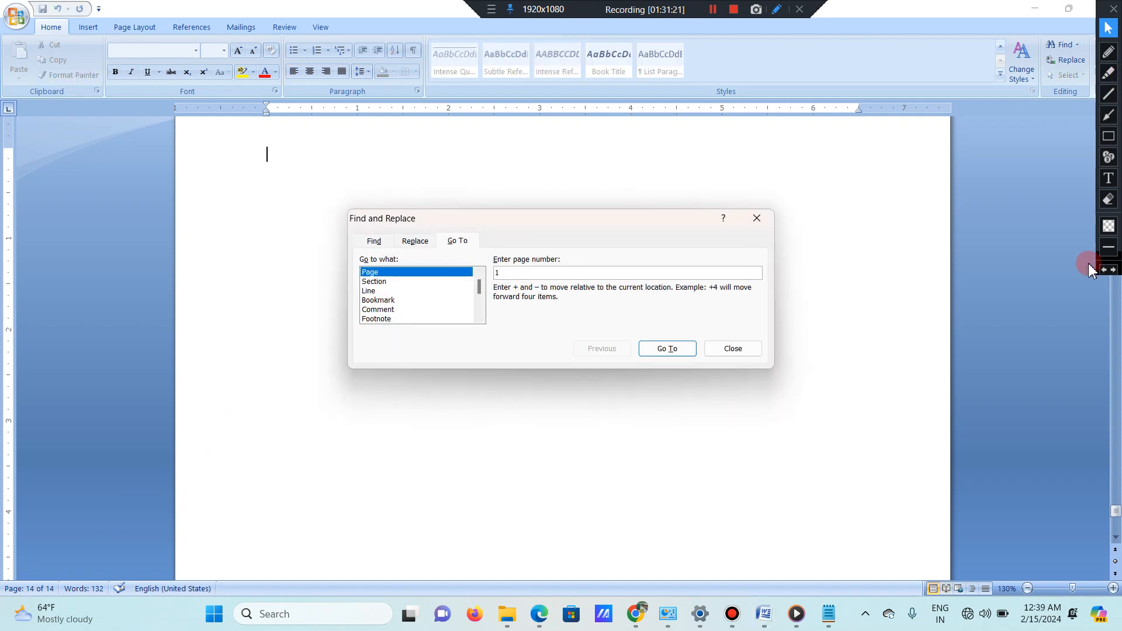
{"action": "left_click", "coordinate": [669, 346]}
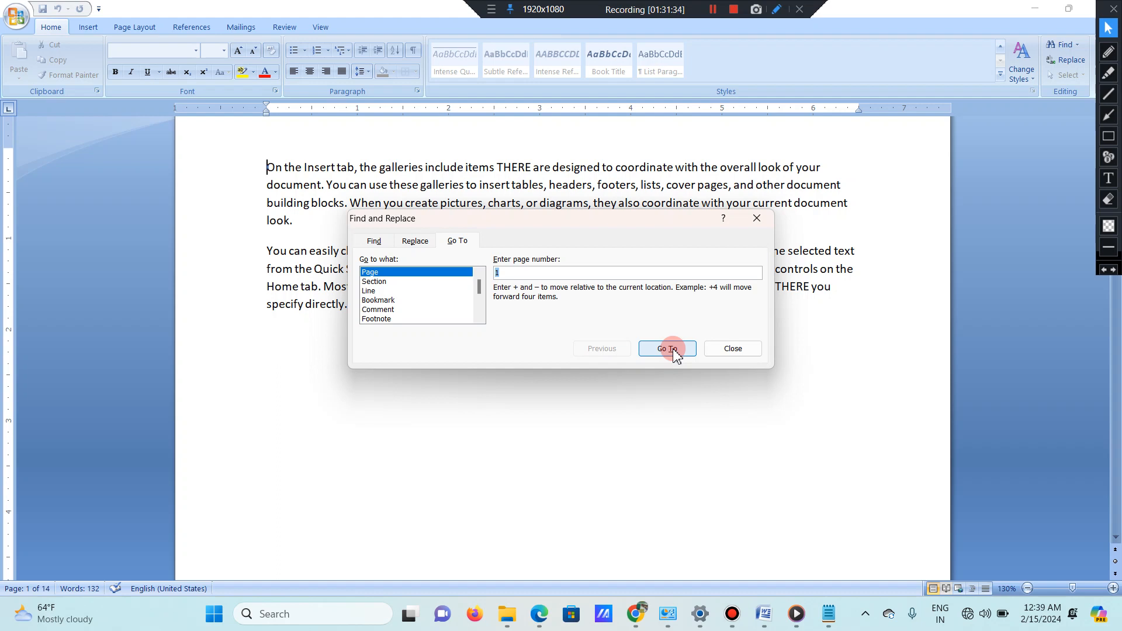
{"action": "left_click", "coordinate": [733, 348]}
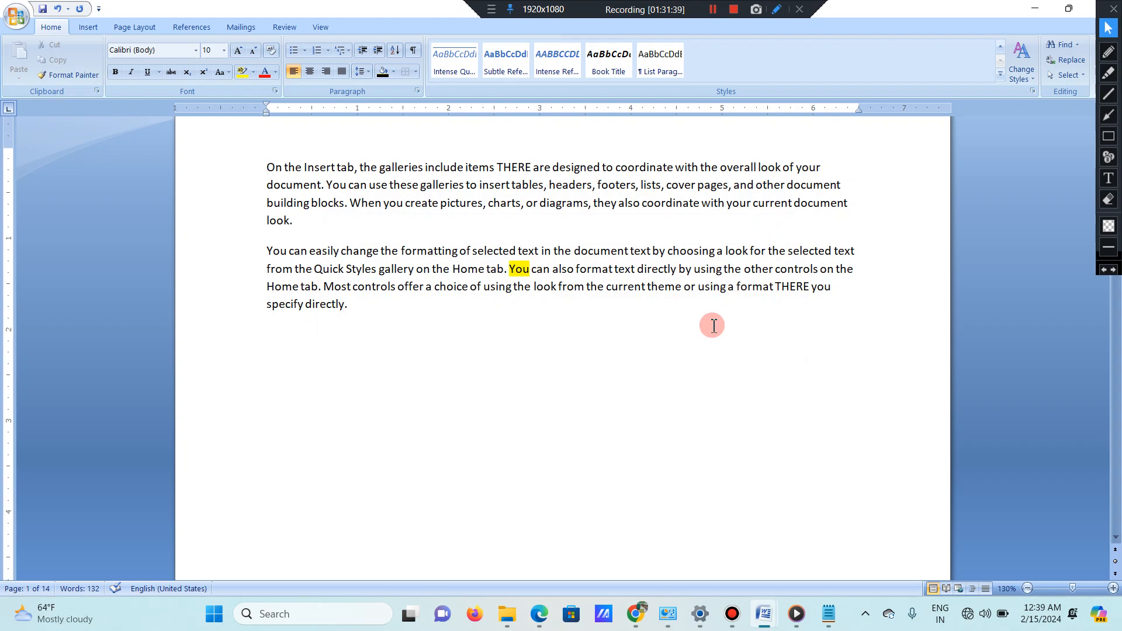
Step: Delete the document's entire content, including the page breaks
{"action": "key", "text": "ctrl+a"}
{"action": "key", "text": "Delete"}
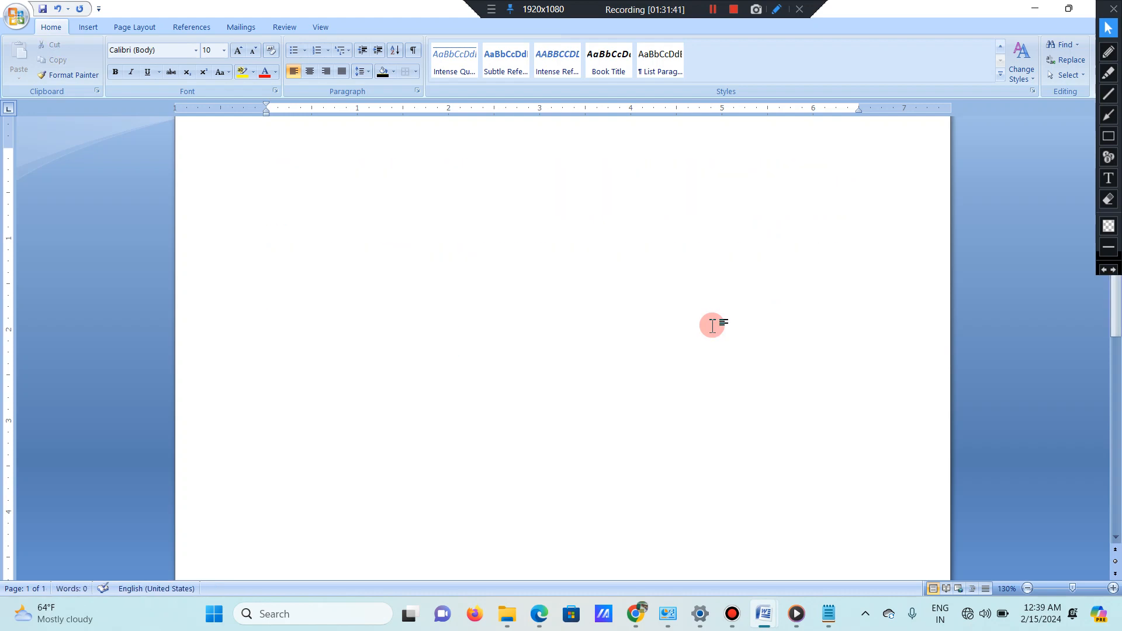
Step: Fill the blank document with 20 paragraphs of sample text using =RAND(20)
{"action": "type", "text": "=RAND"}
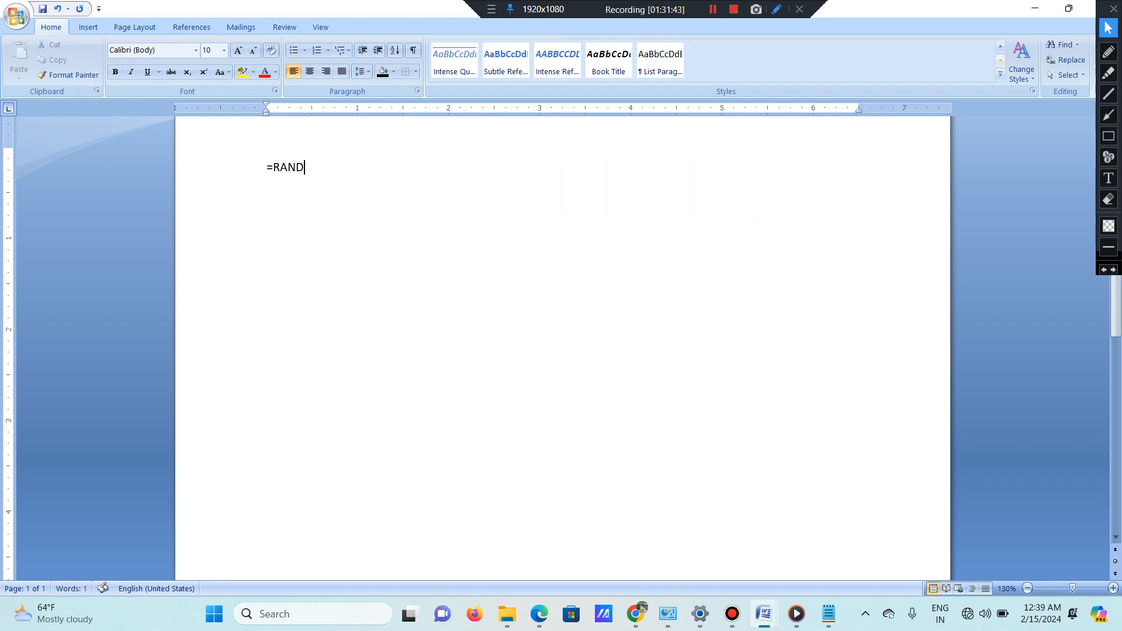
{"action": "type", "text": "(20)"}
{"action": "key", "text": "Return"}
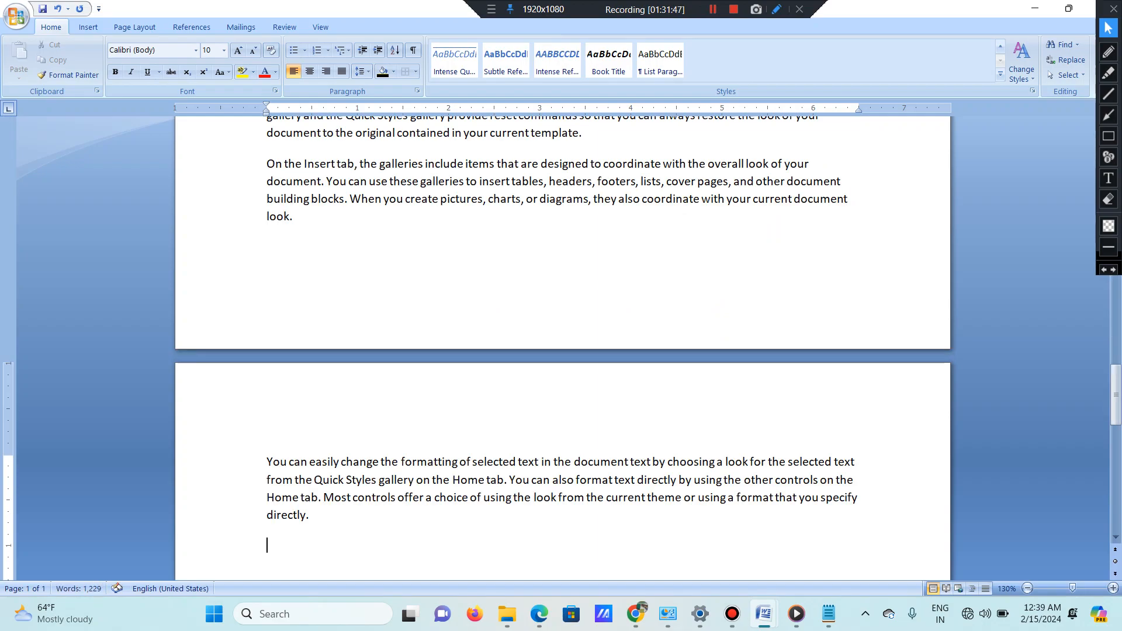
{"action": "scroll", "coordinate": [730, 301], "scroll_direction": "down", "scroll_amount": 10}
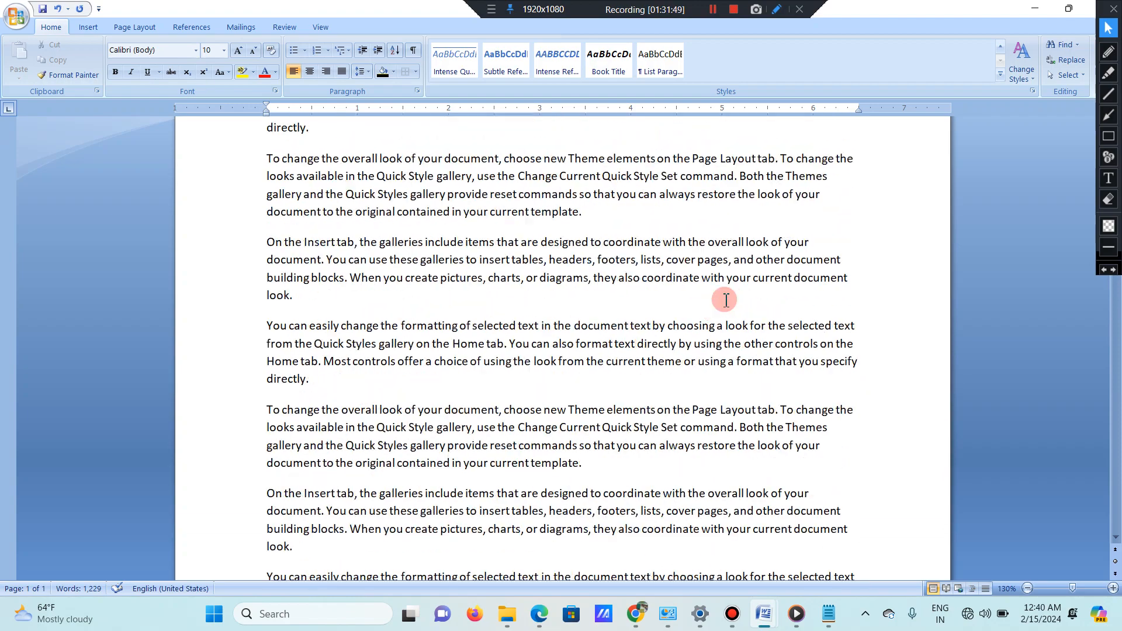
{"action": "scroll", "coordinate": [734, 299], "scroll_direction": "down", "scroll_amount": 2}
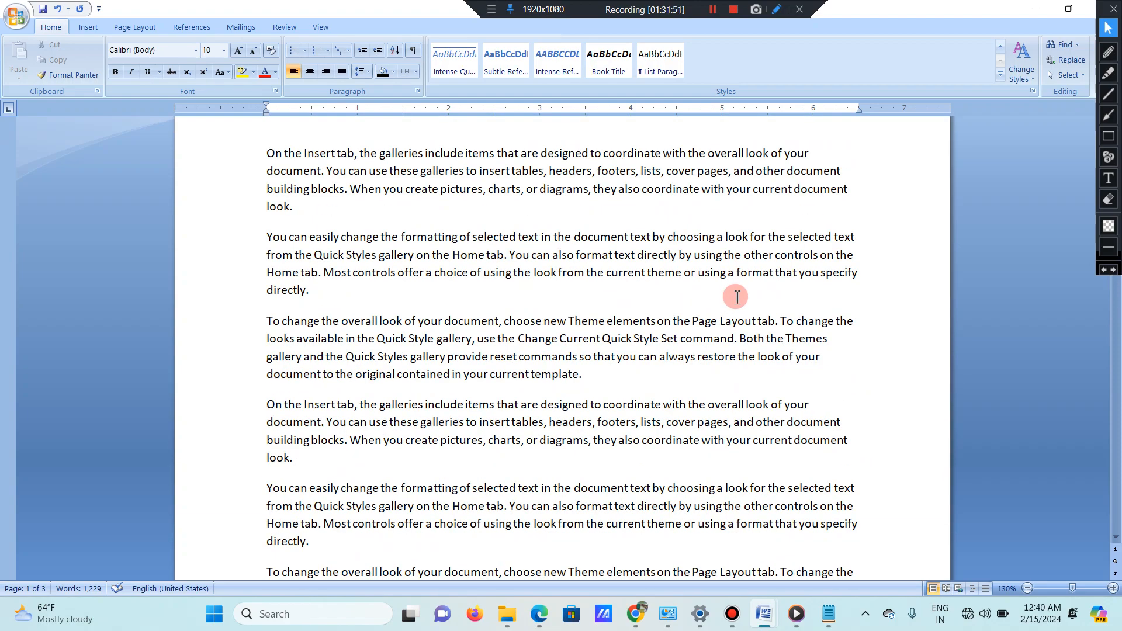
Step: Jump to line 20 with the Go To command and close the dialog
{"action": "left_click", "coordinate": [1065, 50]}
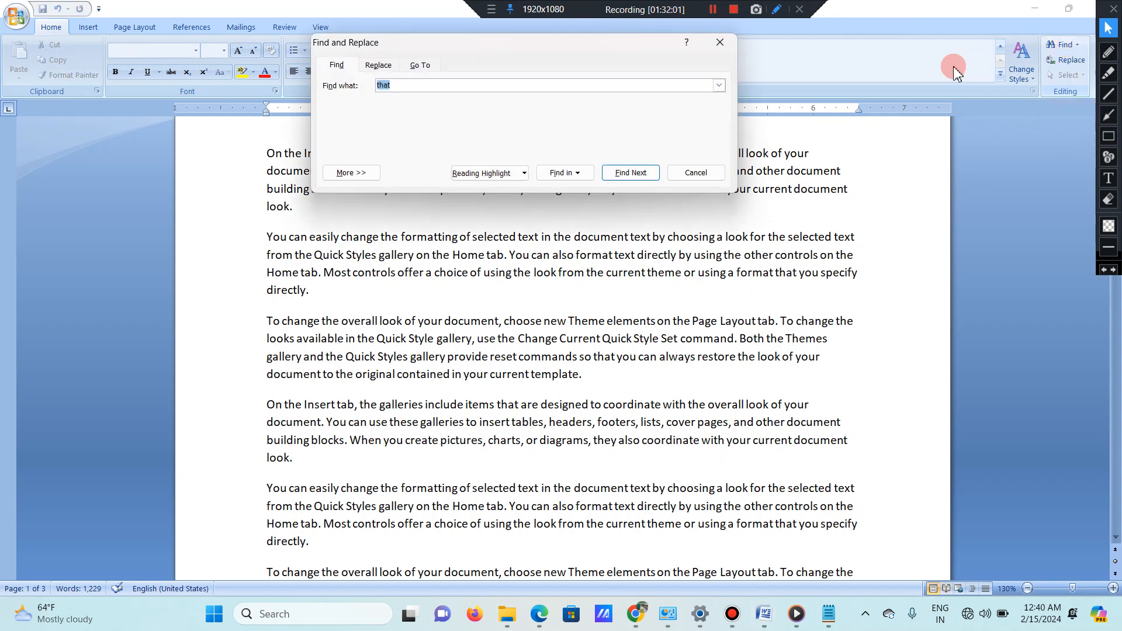
{"action": "left_click", "coordinate": [420, 65]}
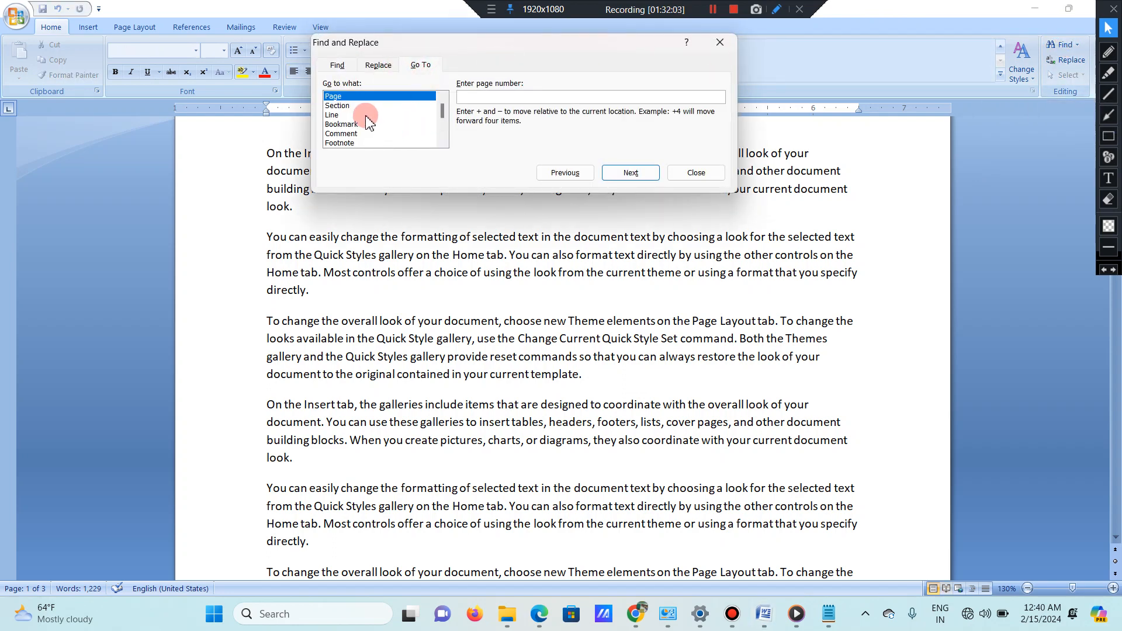
{"action": "left_click", "coordinate": [344, 115]}
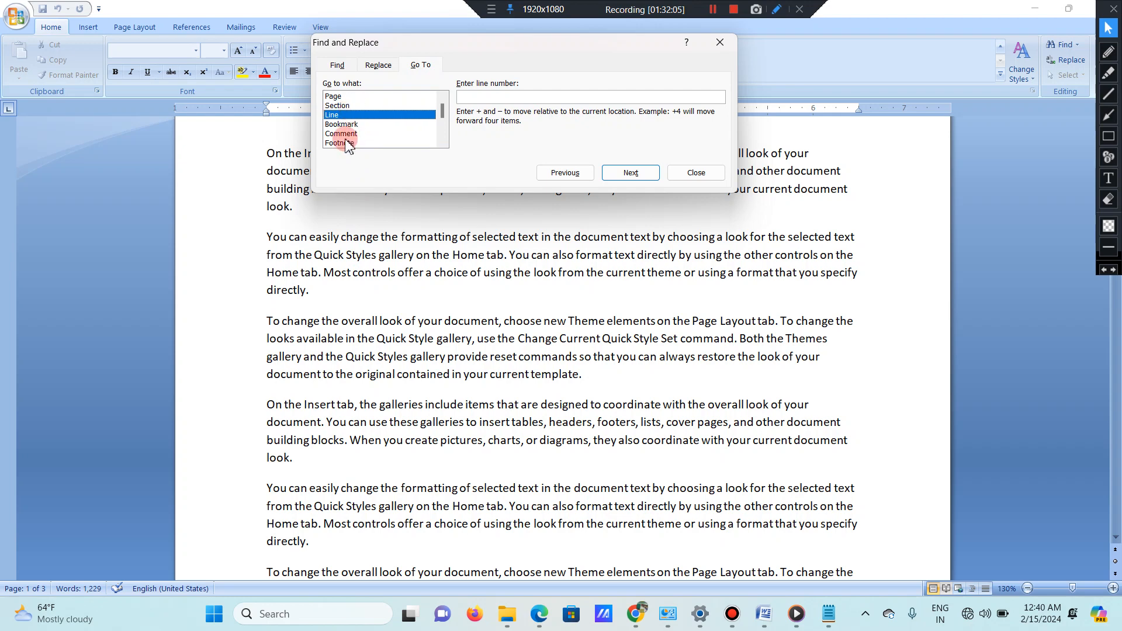
{"action": "left_click", "coordinate": [537, 98]}
{"action": "type", "text": "20"}
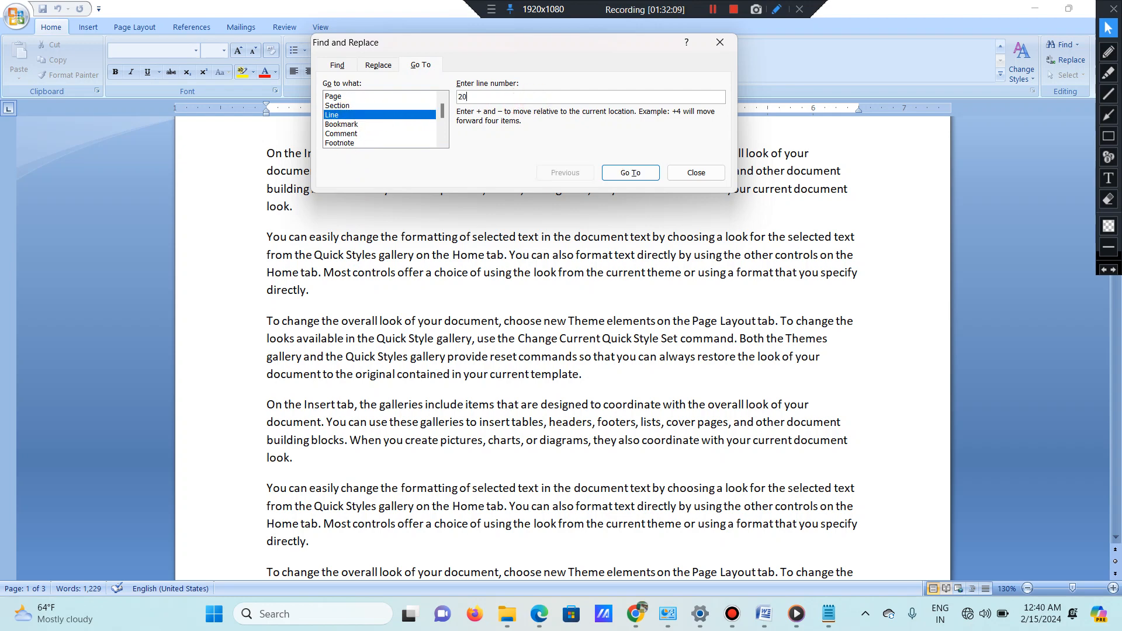
{"action": "left_click", "coordinate": [628, 171]}
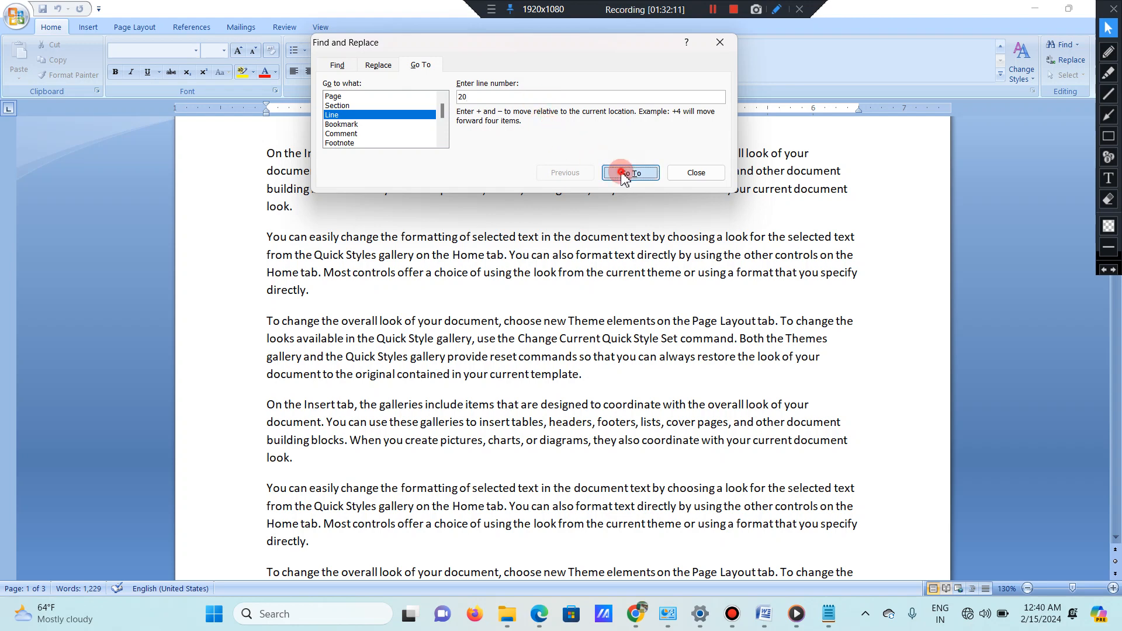
{"action": "left_click", "coordinate": [721, 174]}
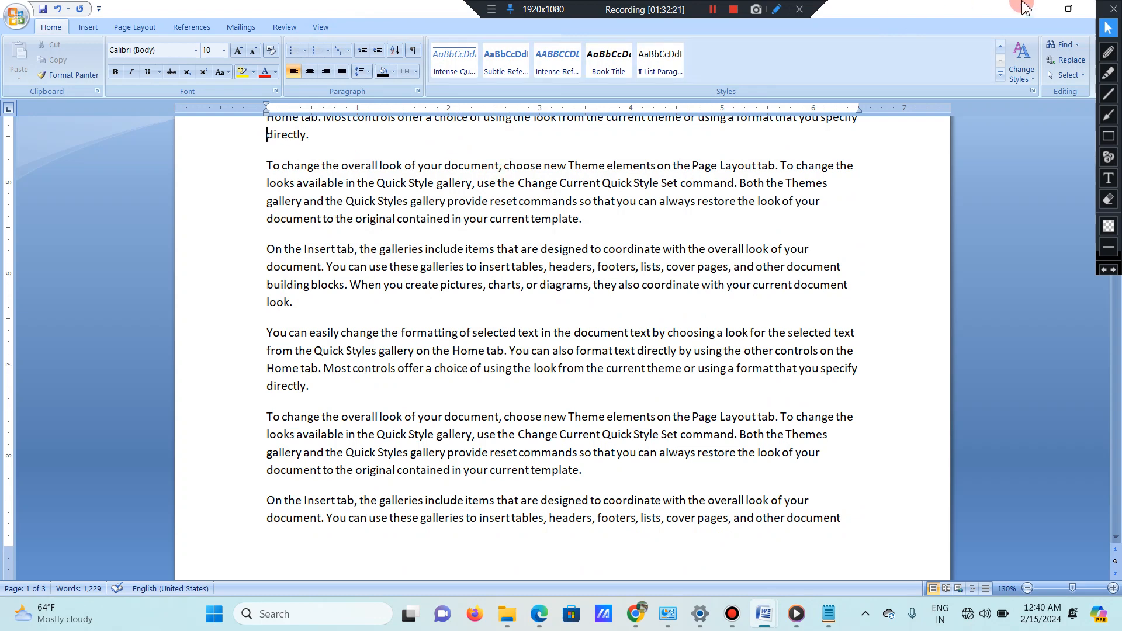
Step: Review the Find, Replace and Go To options of the Find and Replace dialog, and close it
{"action": "left_click", "coordinate": [1069, 60]}
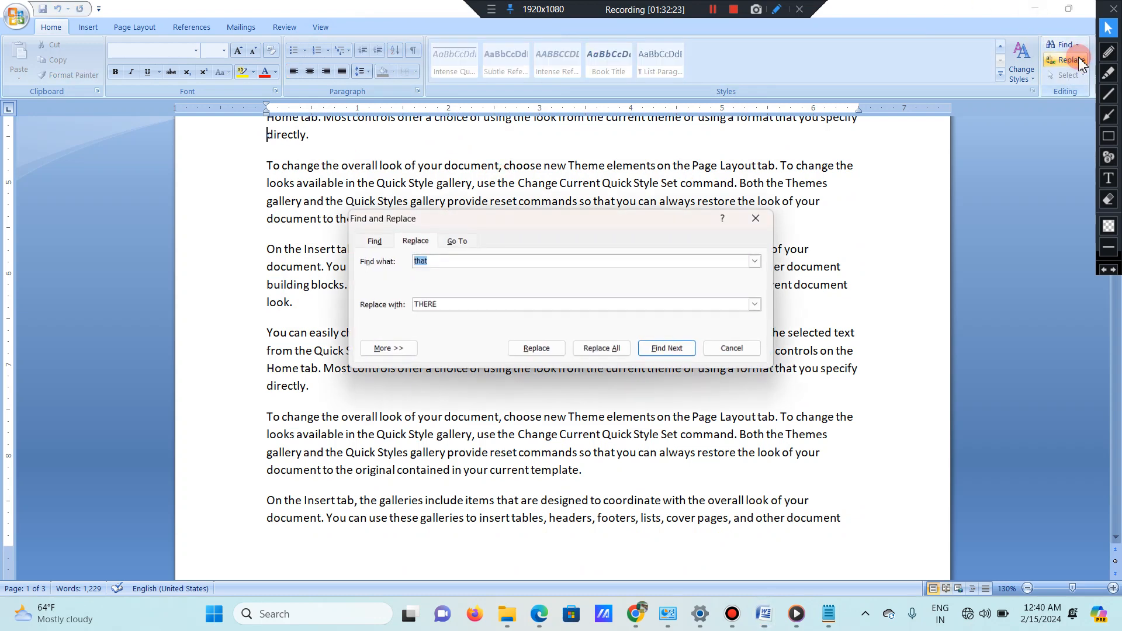
{"action": "left_click", "coordinate": [374, 241]}
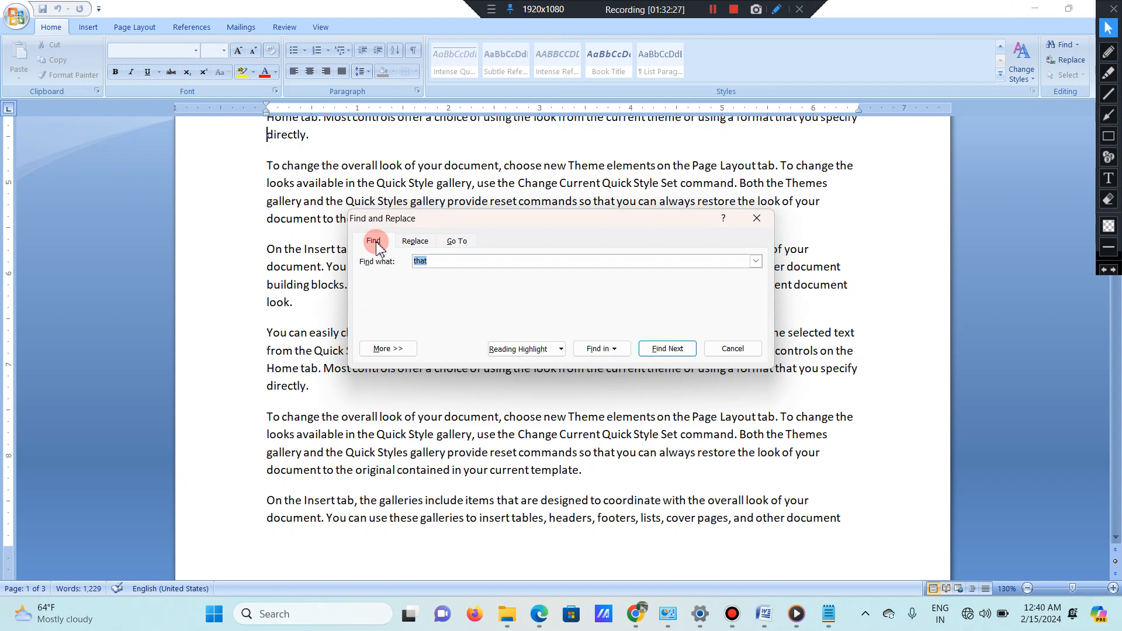
{"action": "left_click", "coordinate": [415, 242]}
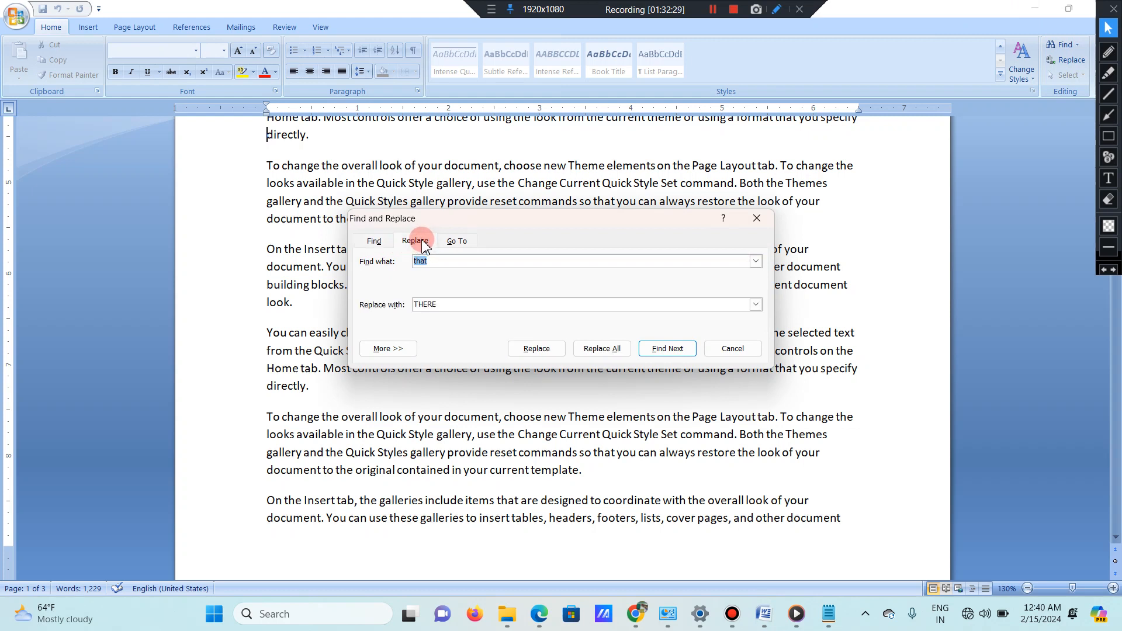
{"action": "left_click", "coordinate": [456, 241]}
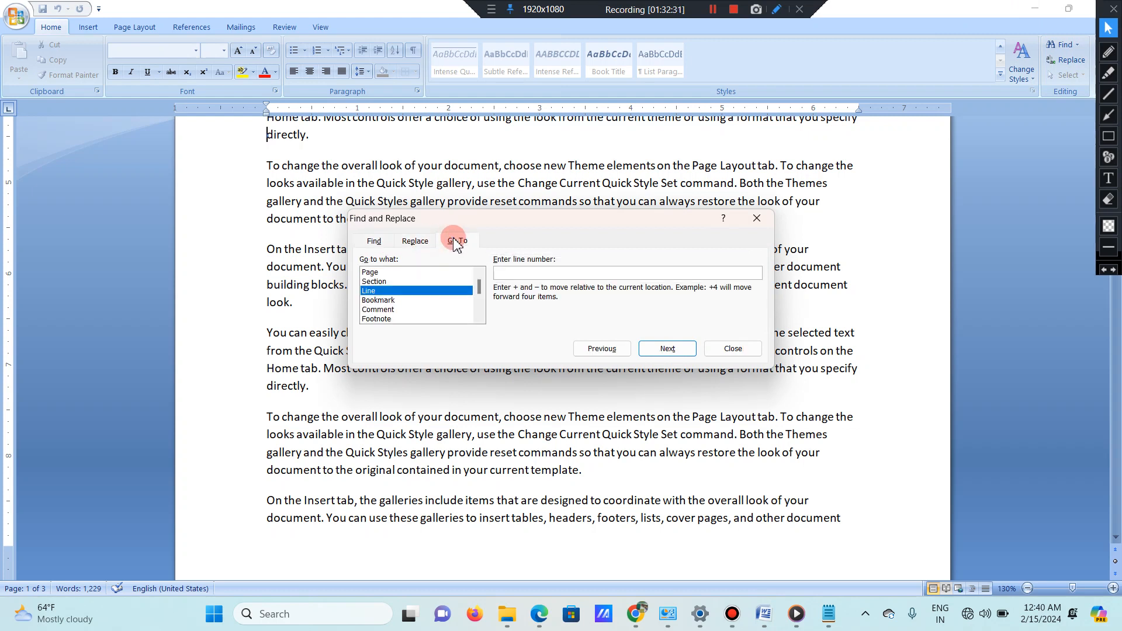
{"action": "left_click", "coordinate": [374, 242]}
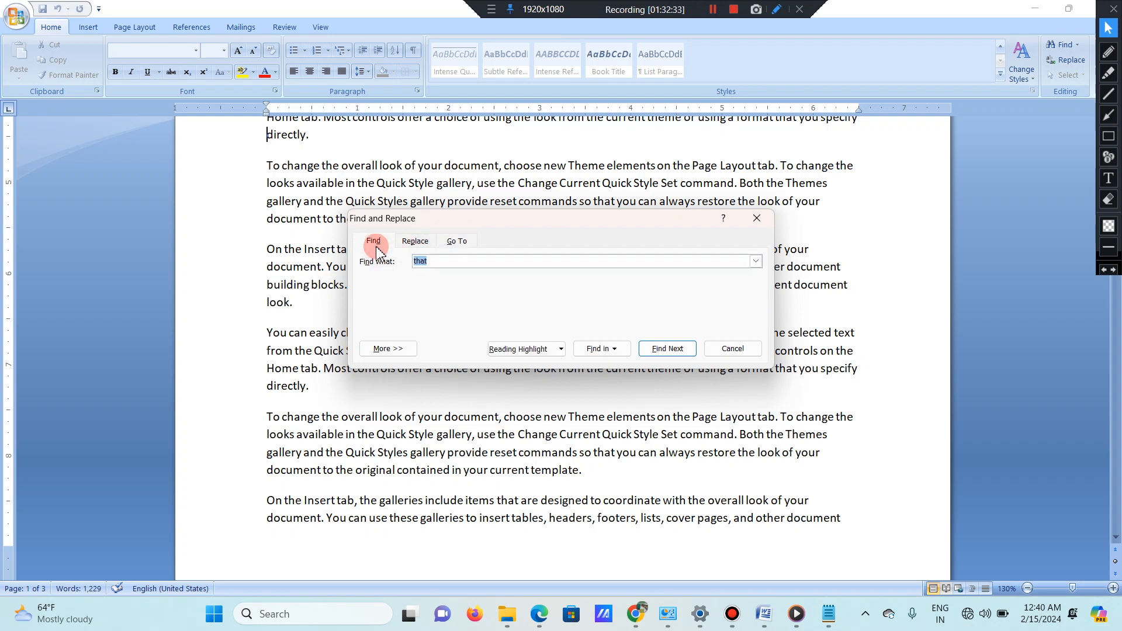
{"action": "left_click", "coordinate": [409, 242]}
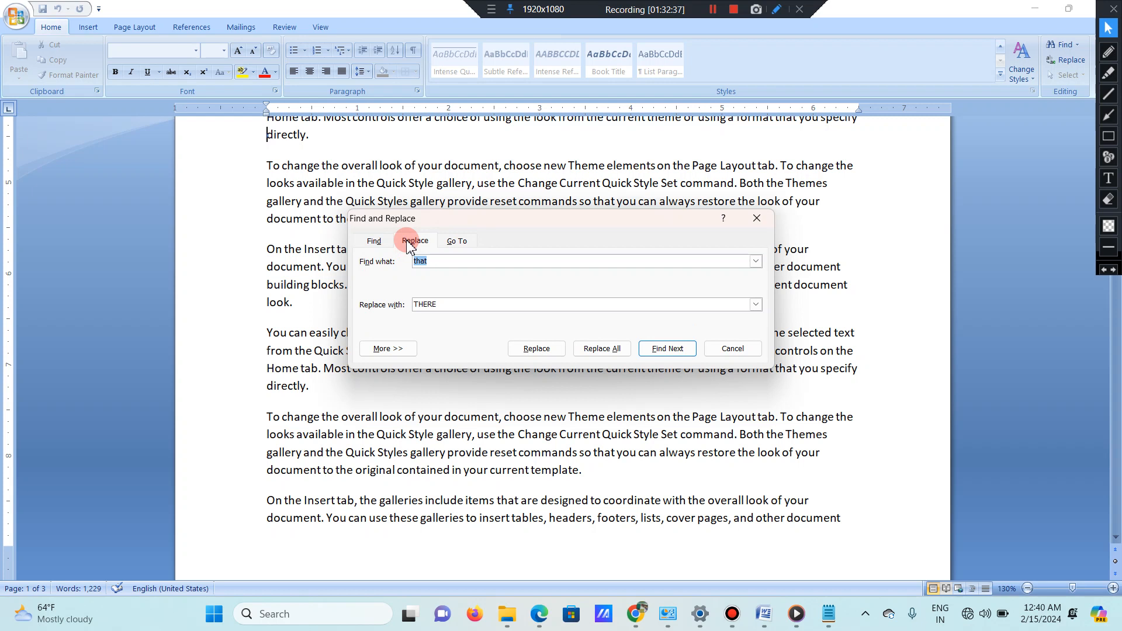
{"action": "left_click", "coordinate": [456, 243]}
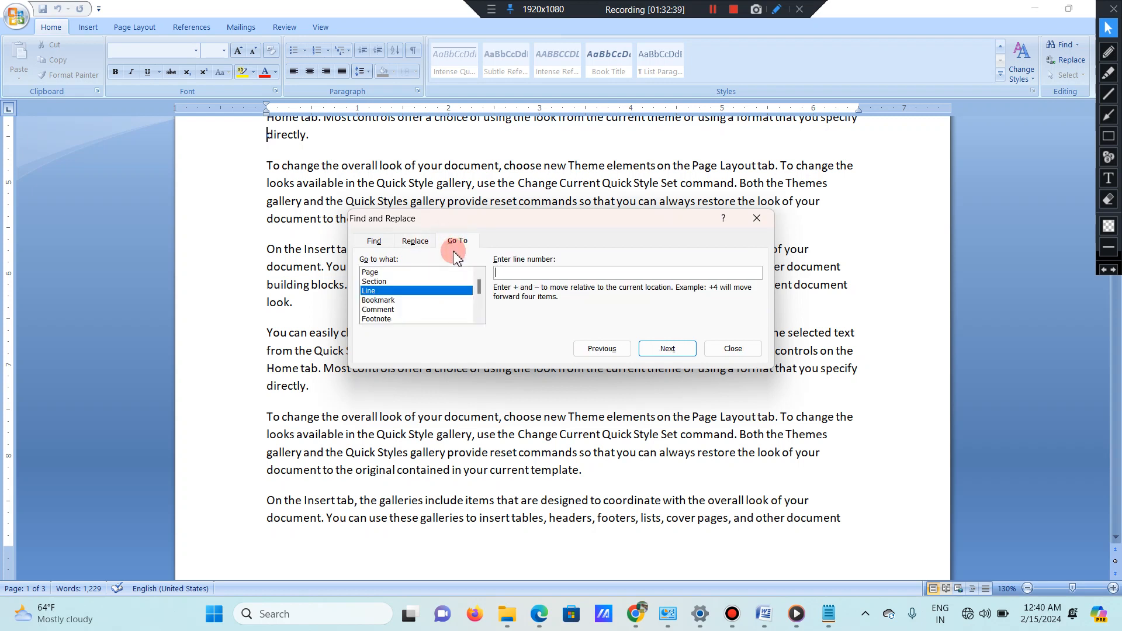
{"action": "left_click", "coordinate": [757, 219]}
Step: Select all of the document's text and turn on Select Objects mode
{"action": "left_click", "coordinate": [1065, 75]}
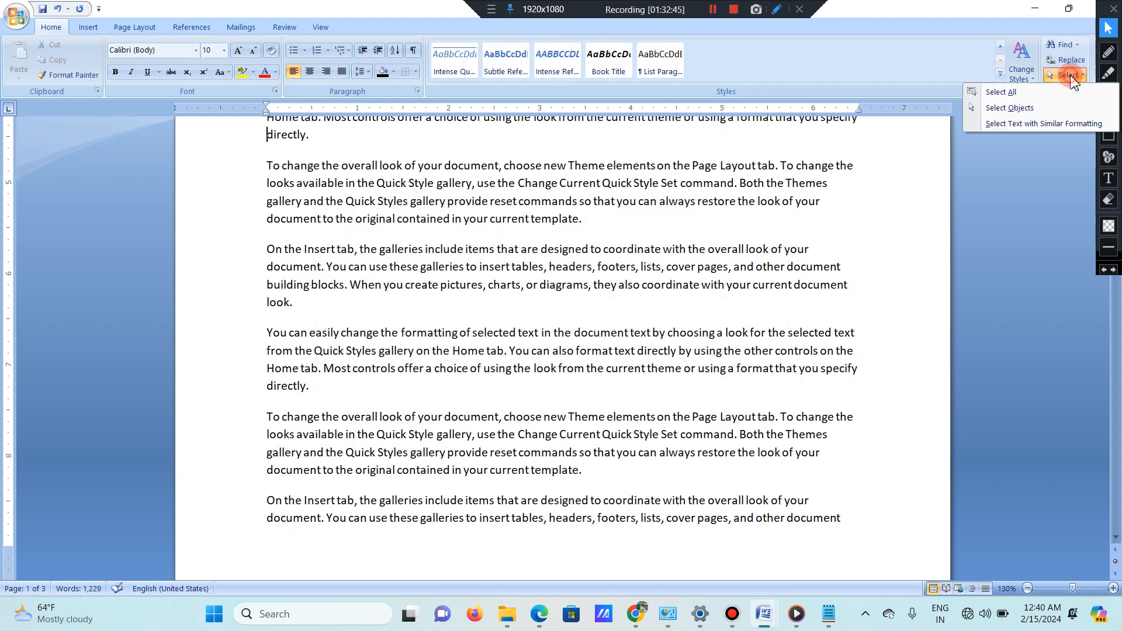
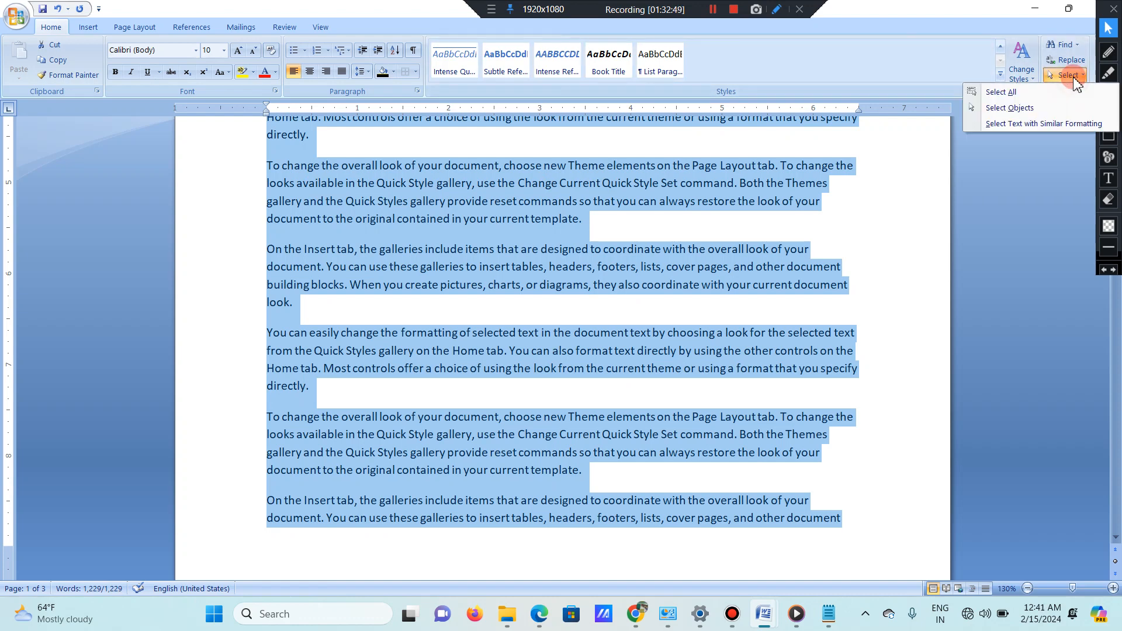
{"action": "left_click", "coordinate": [1036, 108]}
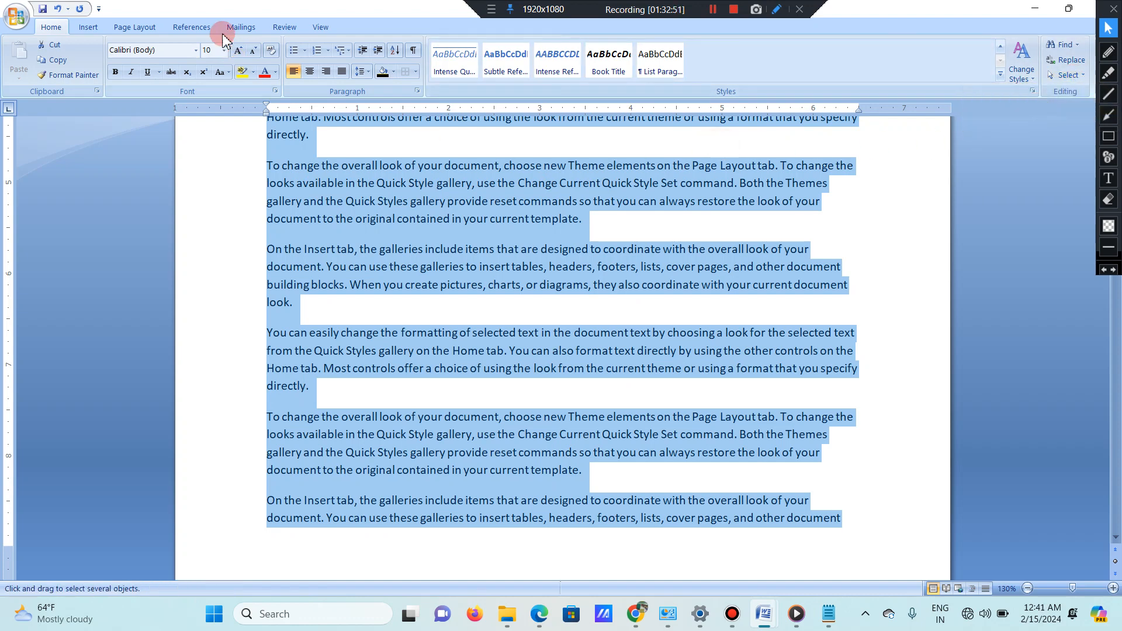
Step: Insert a 1" by 1" rectangle shape over the last lines of text on page 1
{"action": "left_click", "coordinate": [87, 26]}
{"action": "scroll", "coordinate": [380, 211], "scroll_direction": "down", "scroll_amount": 3}
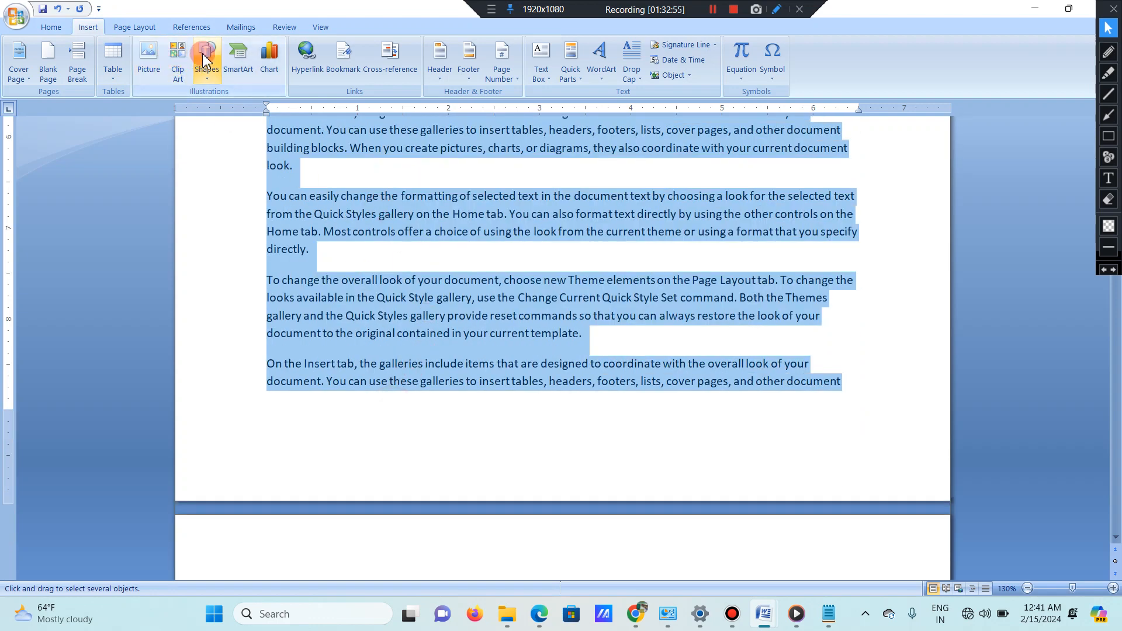
{"action": "left_click", "coordinate": [219, 77]}
{"action": "left_click", "coordinate": [243, 106]}
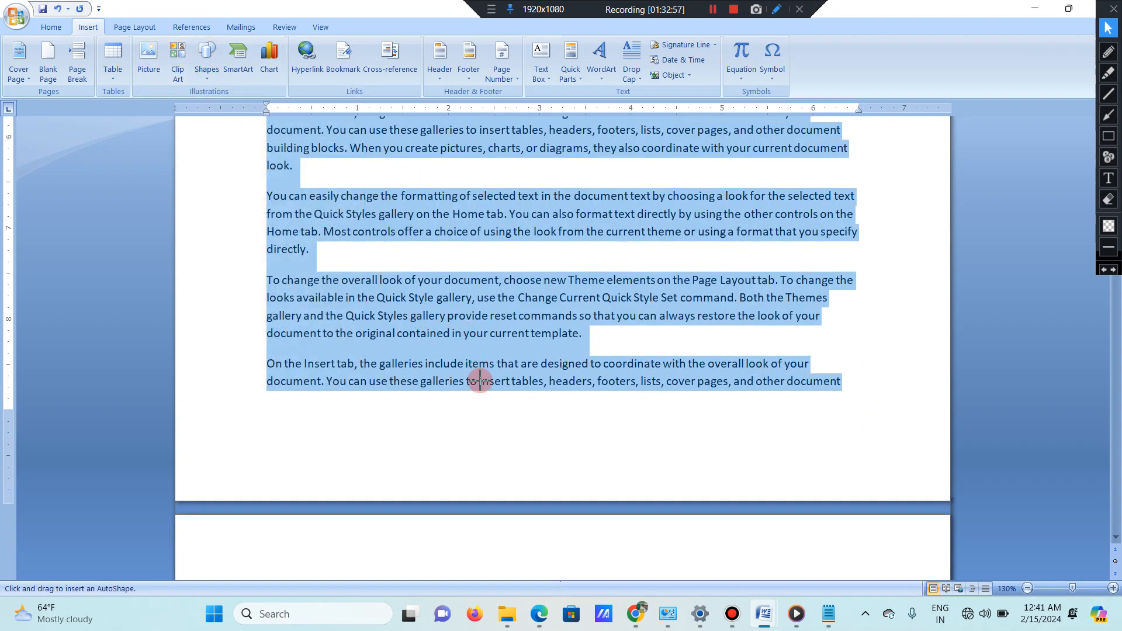
{"action": "left_click", "coordinate": [480, 379]}
{"action": "left_click", "coordinate": [427, 451]}
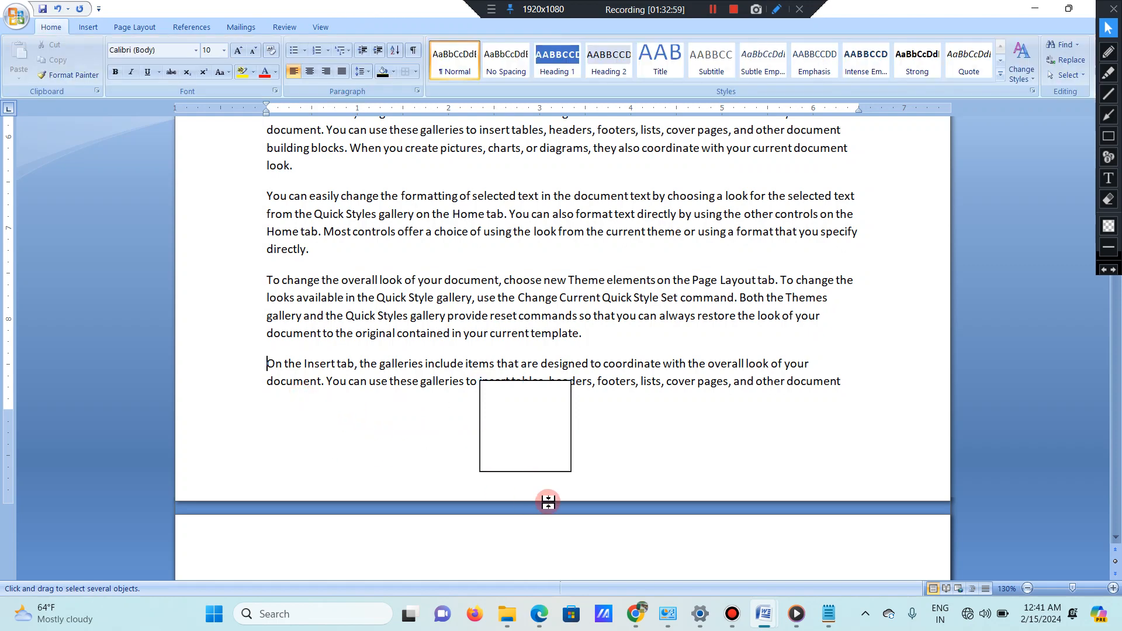
Step: Select the square with the object pointer, and turn off Select Objects mode, returning the cursor to the text above
{"action": "left_click", "coordinate": [500, 416]}
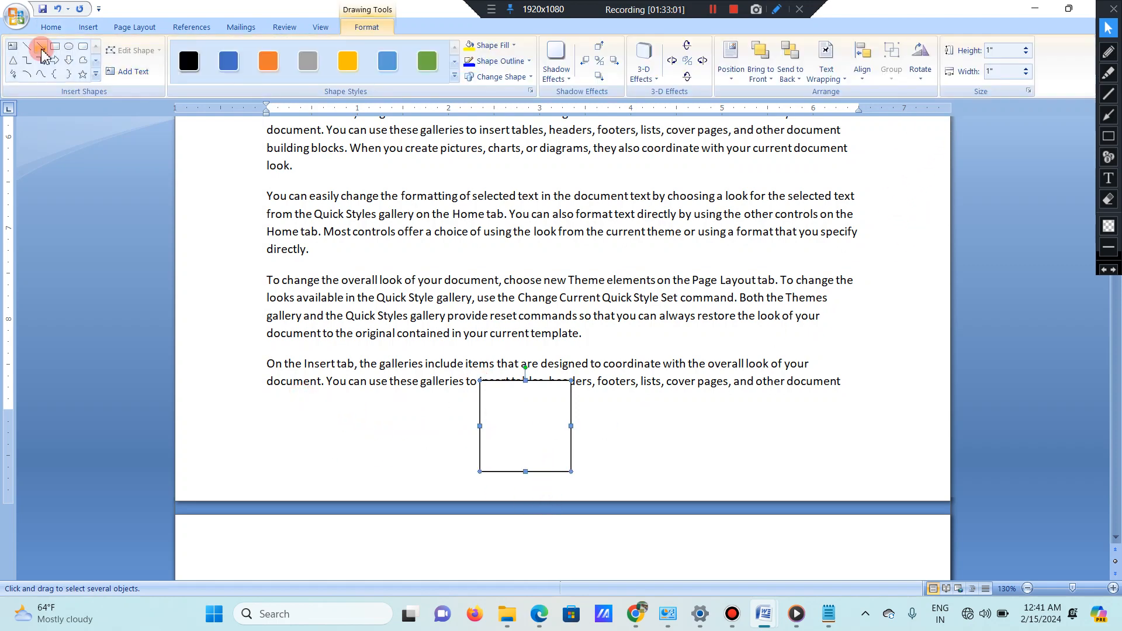
{"action": "left_click", "coordinate": [51, 26]}
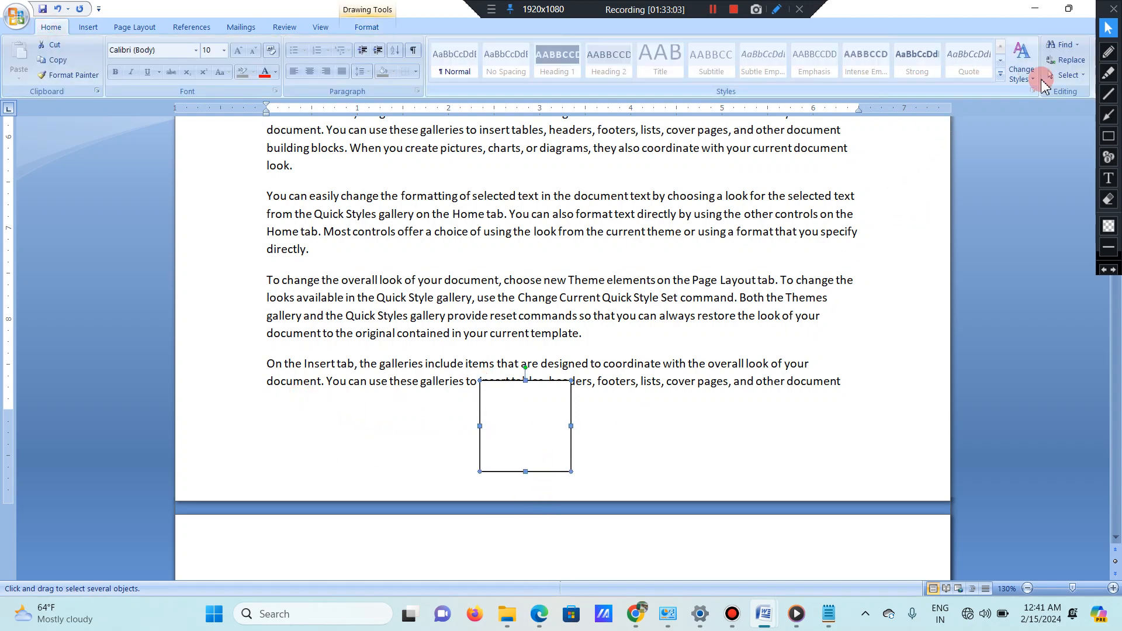
{"action": "left_click", "coordinate": [1068, 88]}
{"action": "left_click", "coordinate": [1022, 106]}
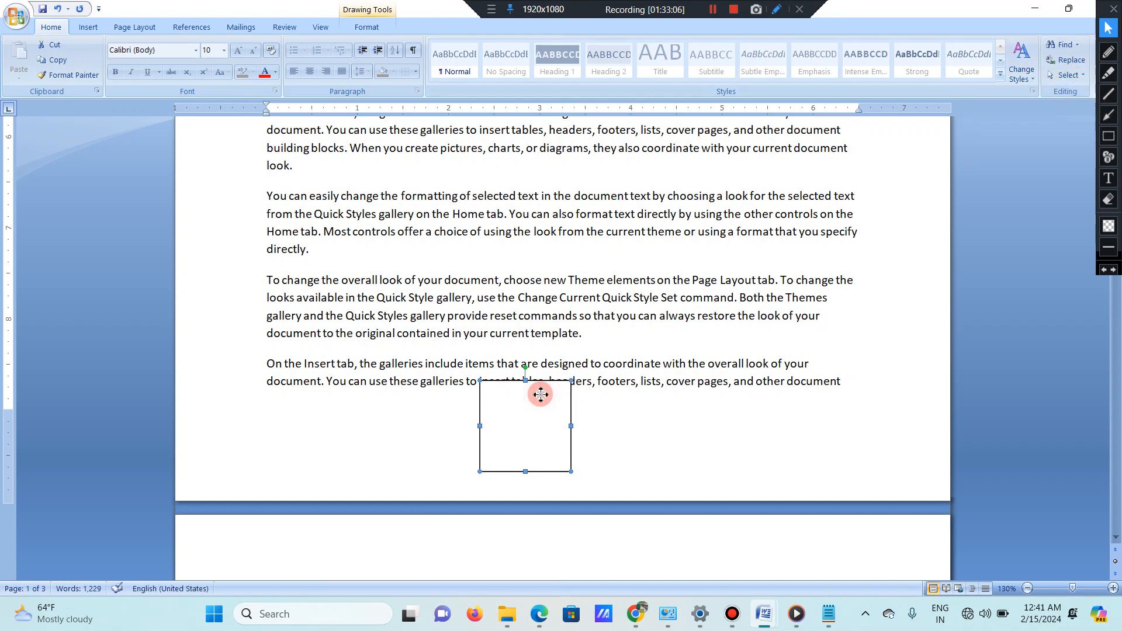
{"action": "left_click", "coordinate": [675, 249]}
{"action": "left_click", "coordinate": [686, 166]}
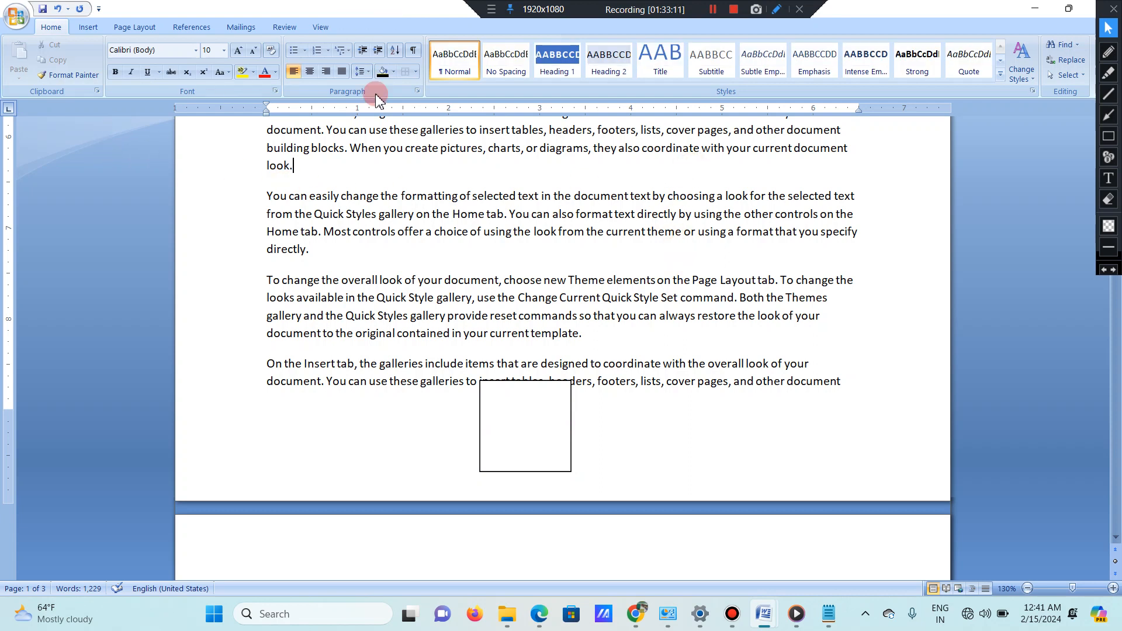
{"action": "left_click", "coordinate": [465, 73]}
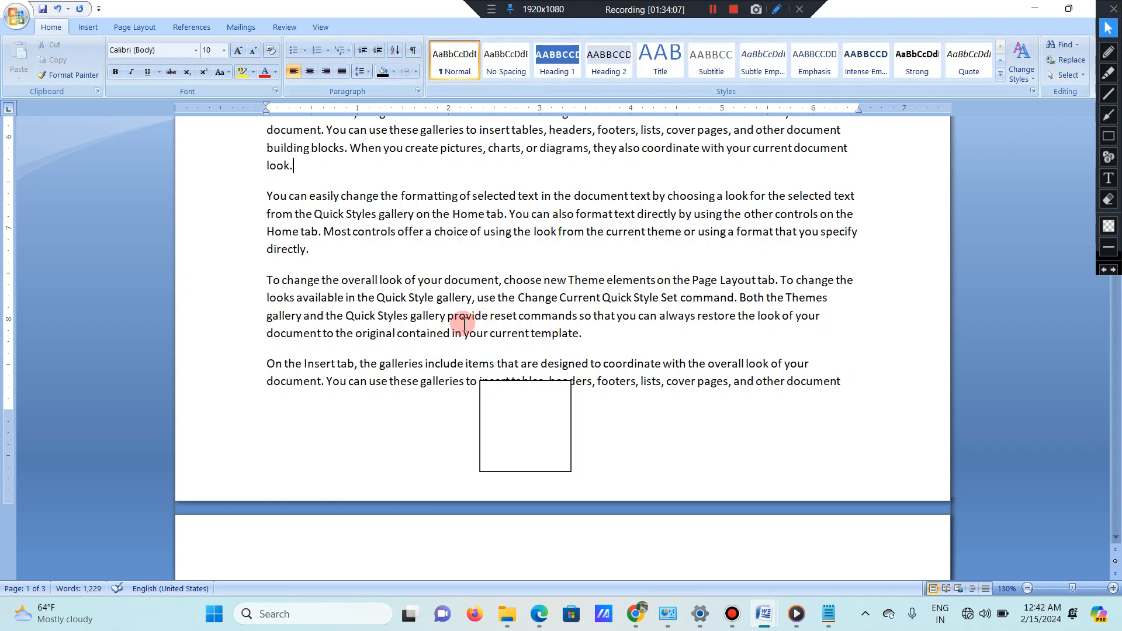
{"action": "scroll", "coordinate": [494, 300], "scroll_direction": "up", "scroll_amount": 3}
{"action": "scroll", "coordinate": [494, 299], "scroll_direction": "up", "scroll_amount": 5}
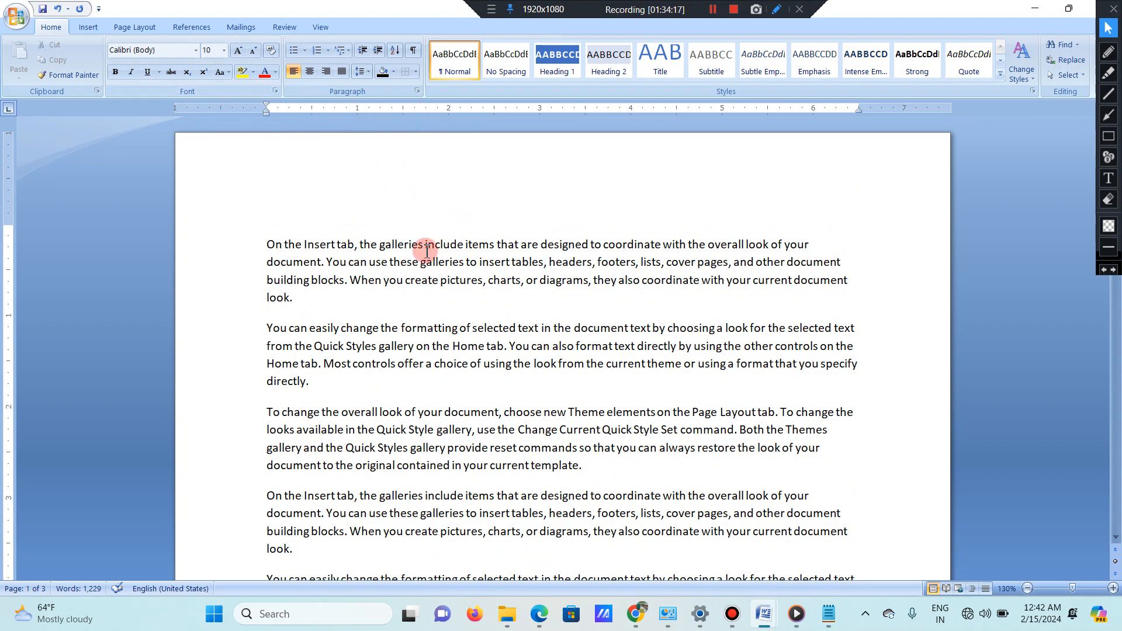
{"action": "scroll", "coordinate": [431, 223], "scroll_direction": "down", "scroll_amount": 1}
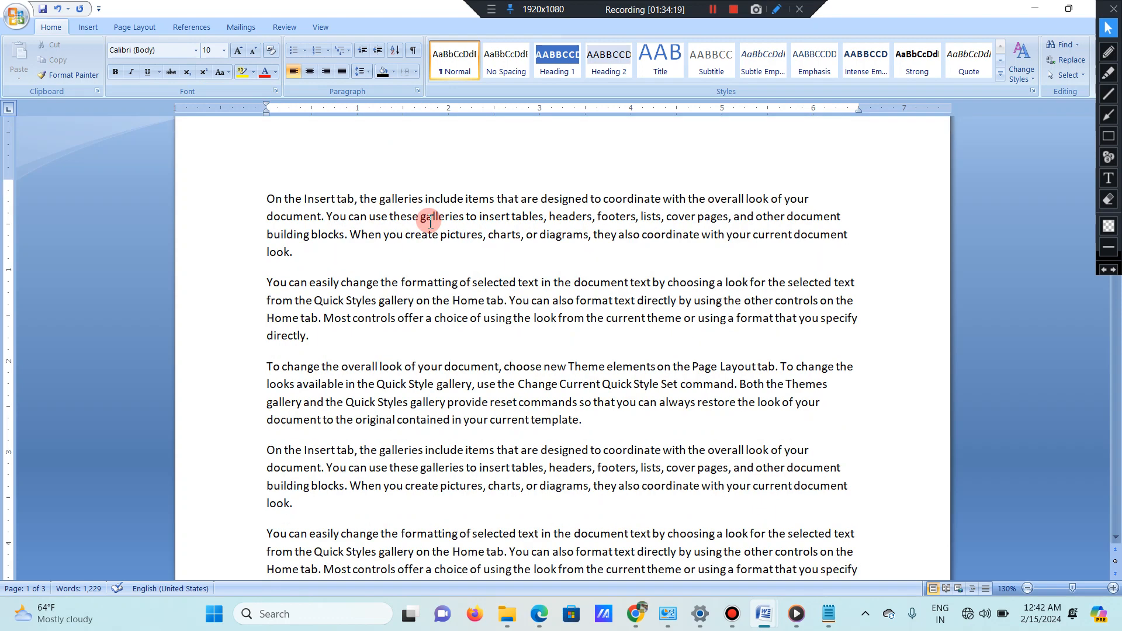